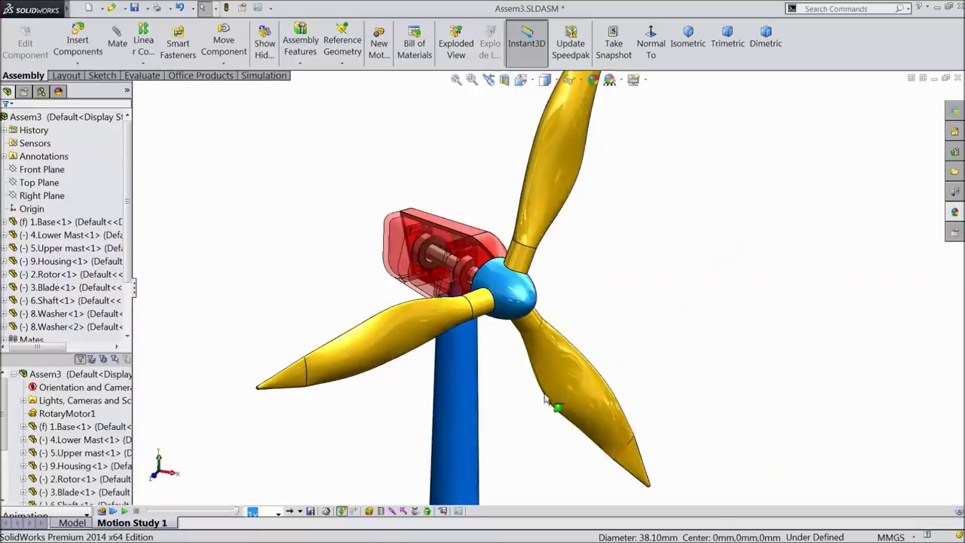
Step: Play the wind turbine's motion study animation
{"action": "left_click", "coordinate": [124, 511]}
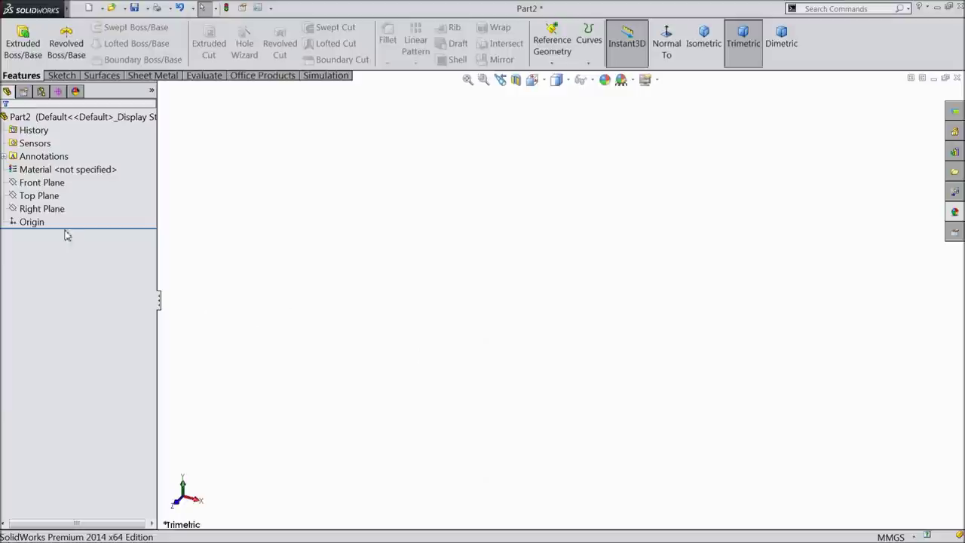
Step: On the Top Plane, draw a center rectangle starting at the origin
{"action": "left_click", "coordinate": [51, 196]}
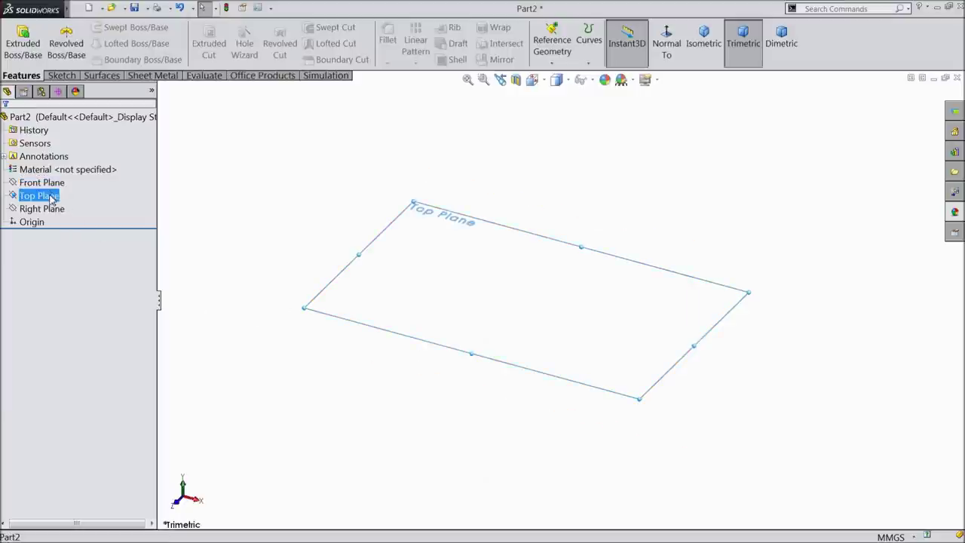
{"action": "left_click", "coordinate": [57, 181]}
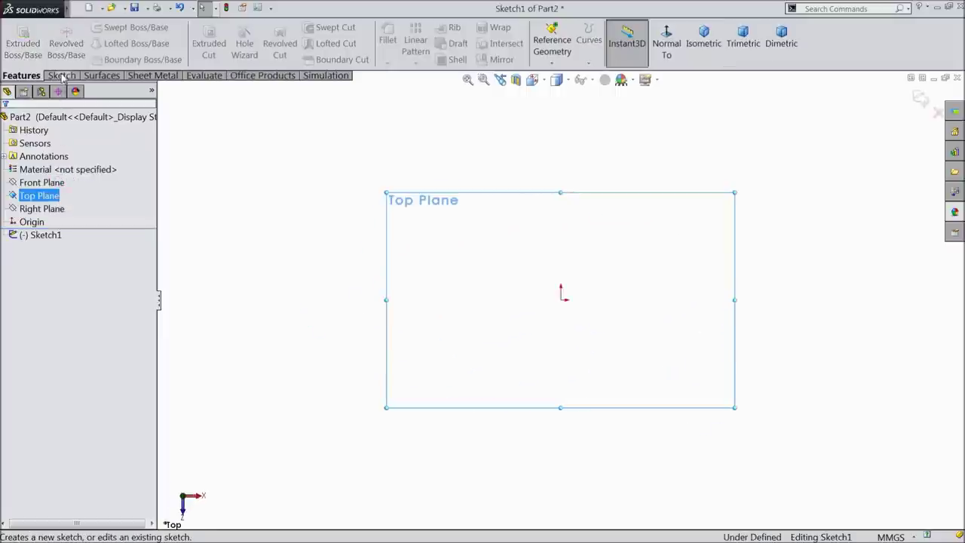
{"action": "left_click", "coordinate": [97, 44]}
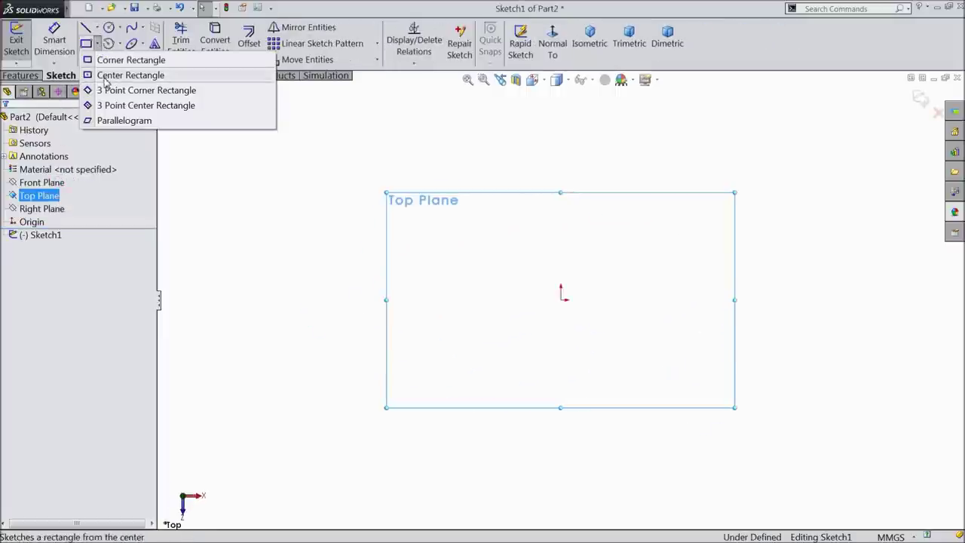
{"action": "left_click", "coordinate": [105, 76]}
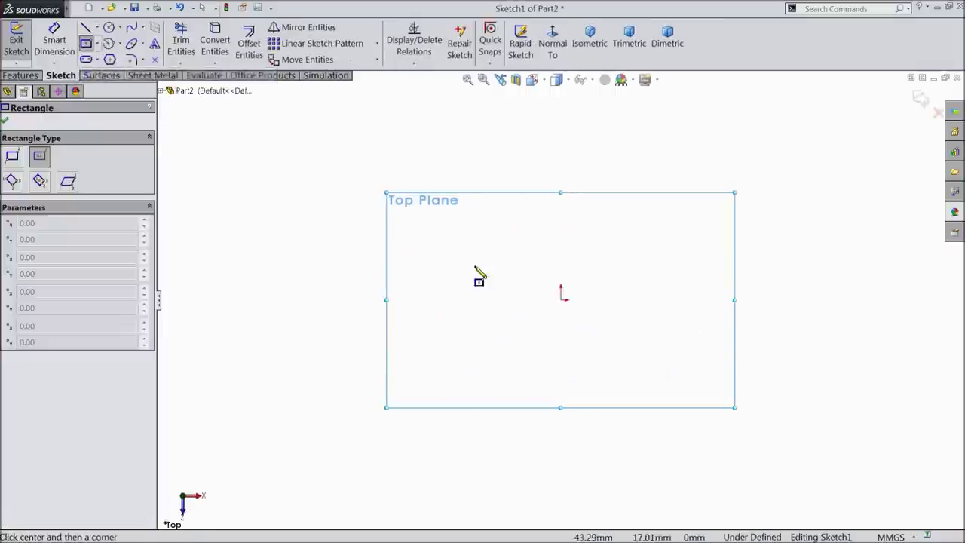
{"action": "left_click", "coordinate": [561, 298]}
{"action": "left_click", "coordinate": [348, 121]}
{"action": "right_click", "coordinate": [246, 117]}
{"action": "left_click", "coordinate": [273, 125]}
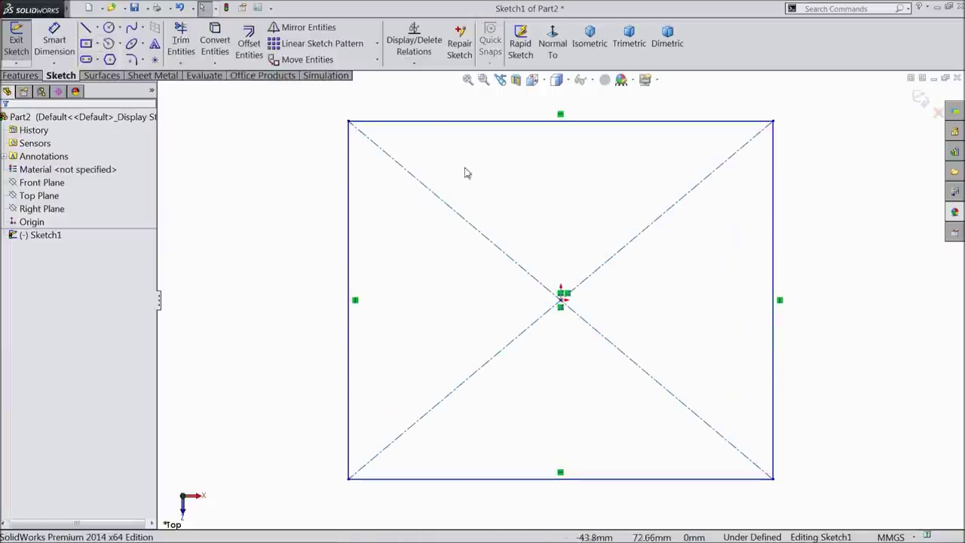
Step: Make the rectangle's top and left edges equal and dimension the side to 101.60 mm
{"action": "left_click", "coordinate": [481, 122]}
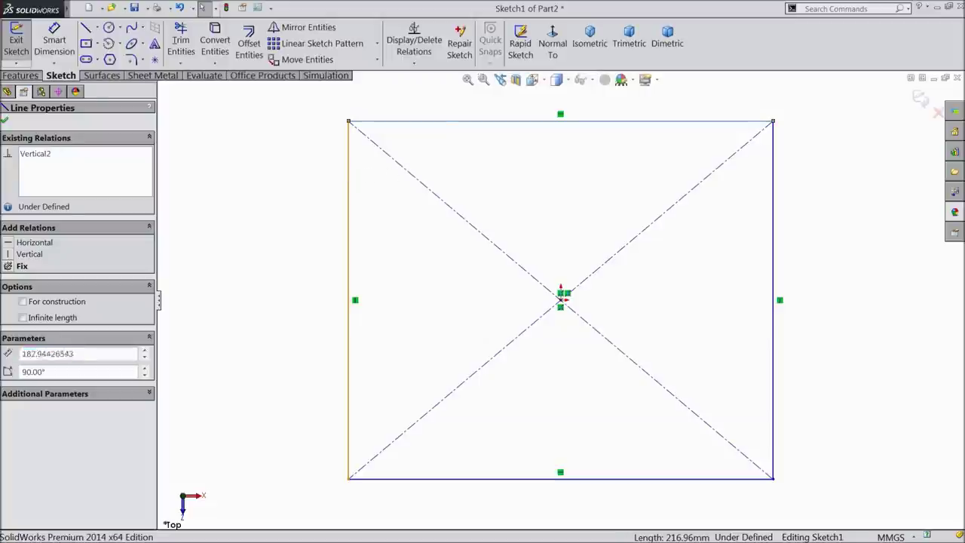
{"action": "left_click", "coordinate": [349, 174], "text": "ctrl"}
{"action": "left_click", "coordinate": [433, 126]}
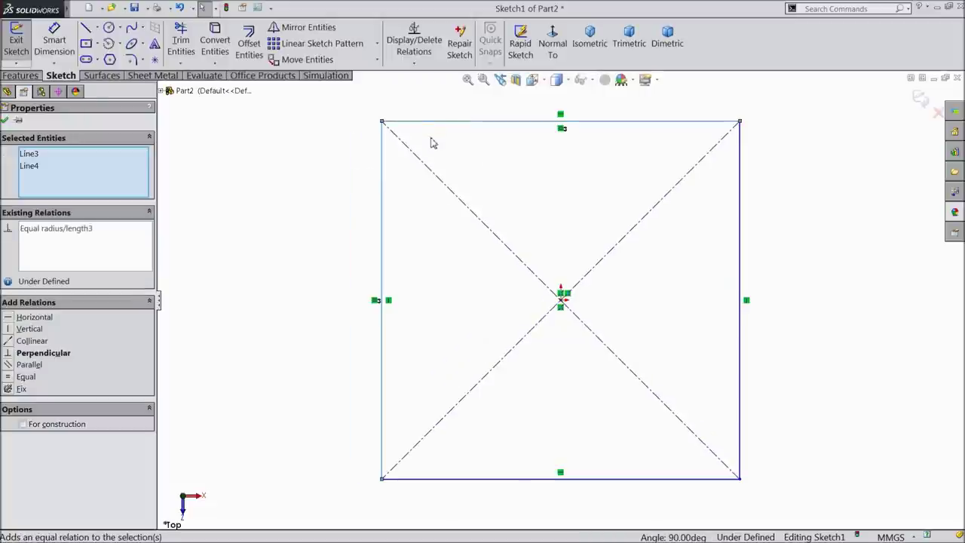
{"action": "left_click", "coordinate": [55, 41]}
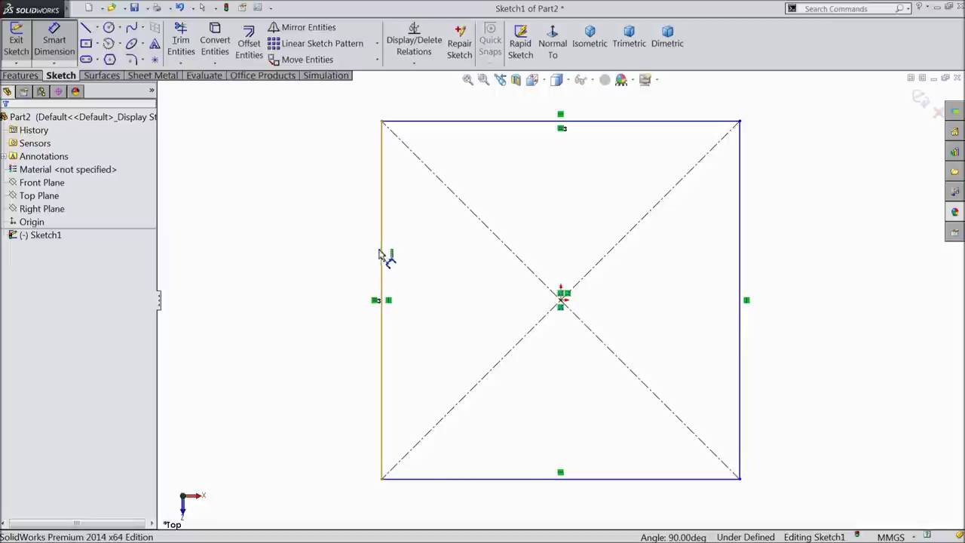
{"action": "left_click", "coordinate": [382, 256]}
{"action": "left_click", "coordinate": [273, 290]}
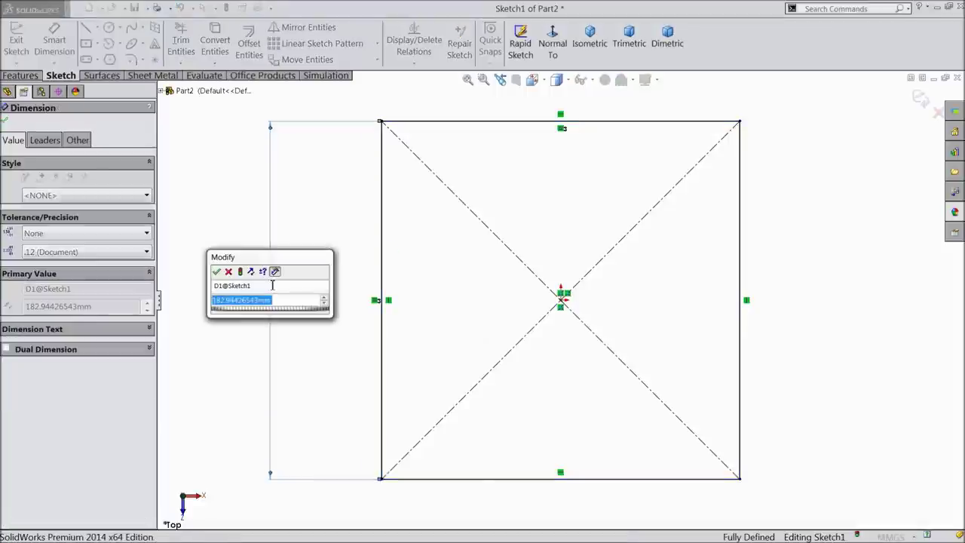
{"action": "type", "text": "101.6"}
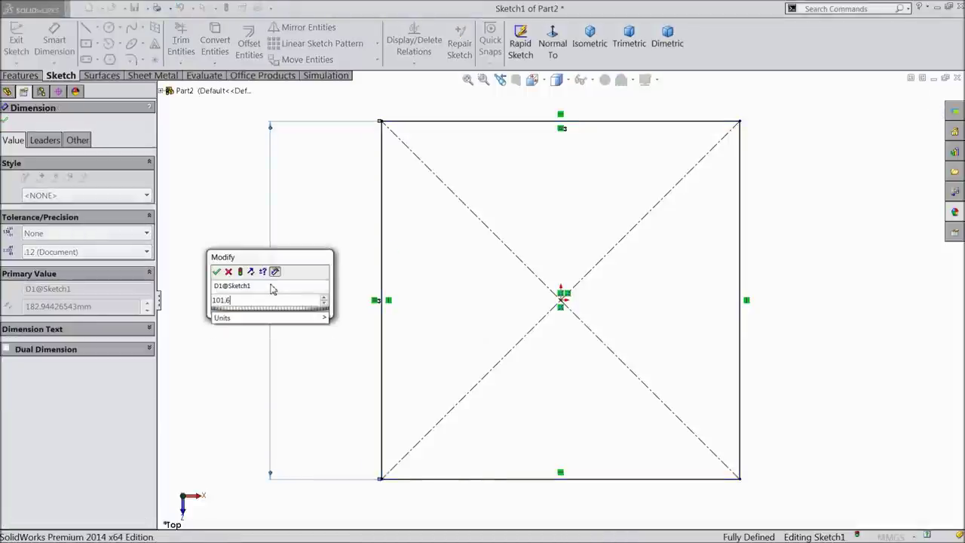
{"action": "left_click", "coordinate": [216, 271]}
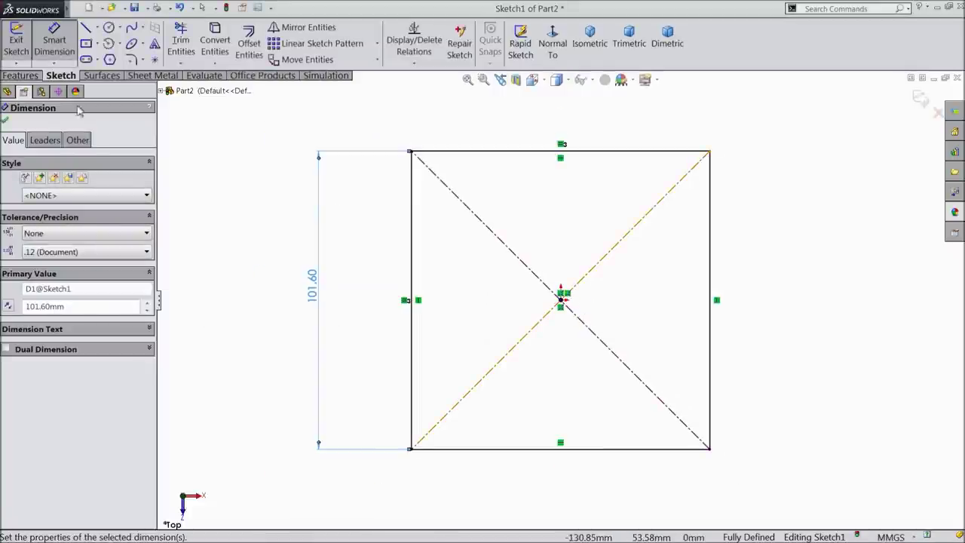
Step: Round all four corners of the square with R10 sketch fillets
{"action": "left_click", "coordinate": [132, 60]}
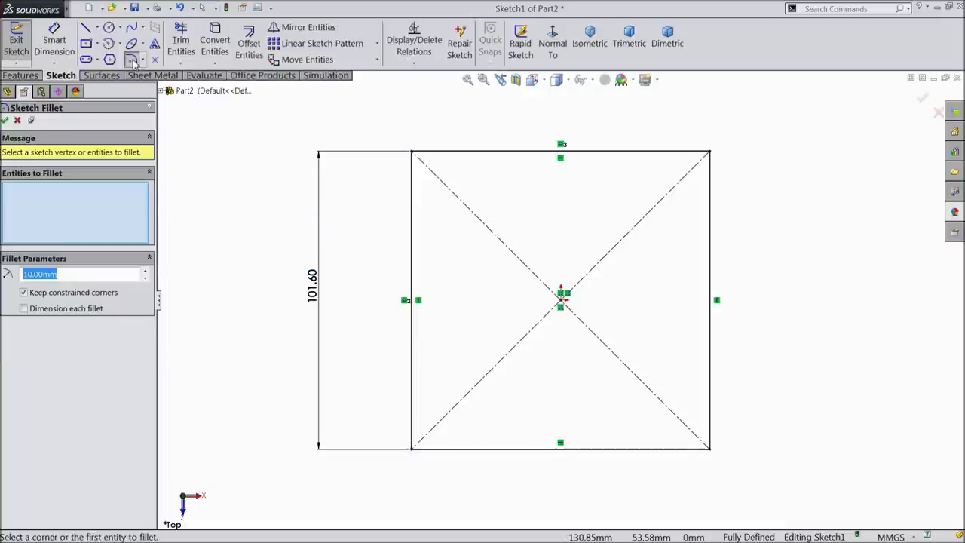
{"action": "mouse_move", "coordinate": [314, 106]}
{"action": "left_mouse_down"}
{"action": "mouse_move", "coordinate": [353, 190]}
{"action": "mouse_move", "coordinate": [761, 475]}
{"action": "left_mouse_up"}
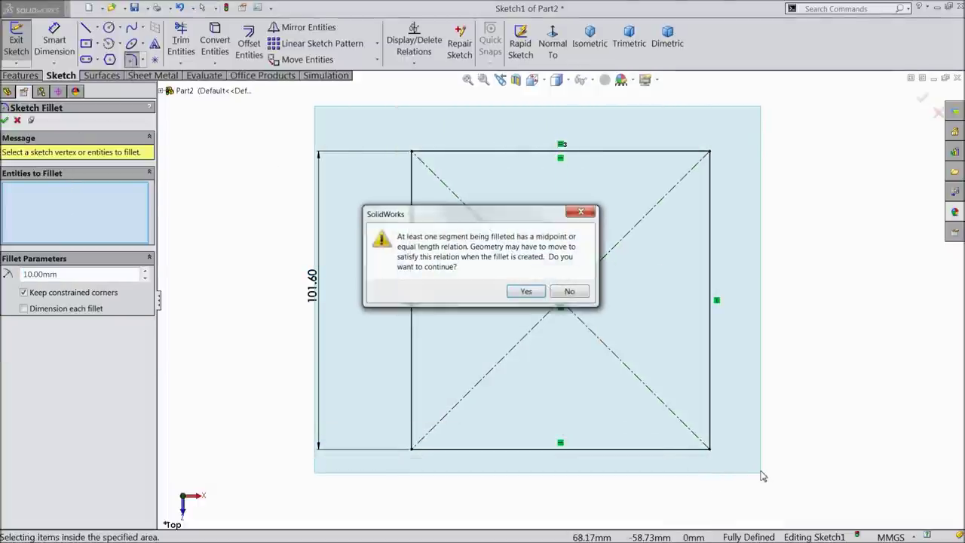
{"action": "left_click", "coordinate": [525, 292]}
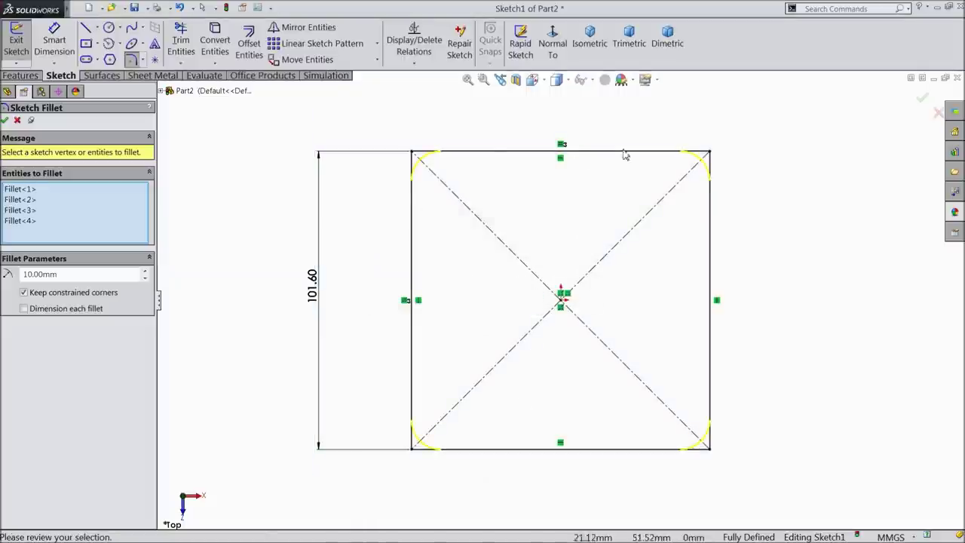
{"action": "left_click", "coordinate": [6, 121]}
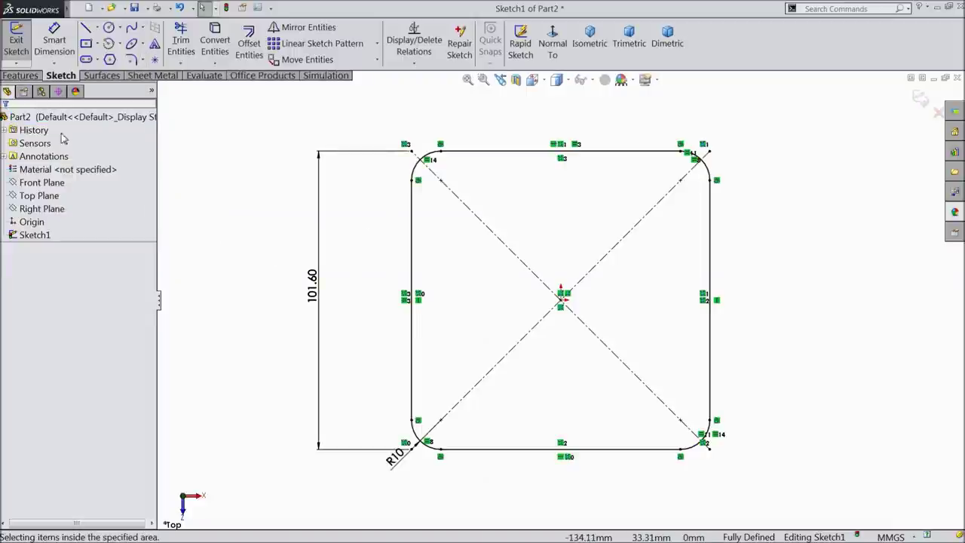
Step: Extrude the rounded-square sketch 8.89 mm blind into a solid plate
{"action": "left_click", "coordinate": [23, 76]}
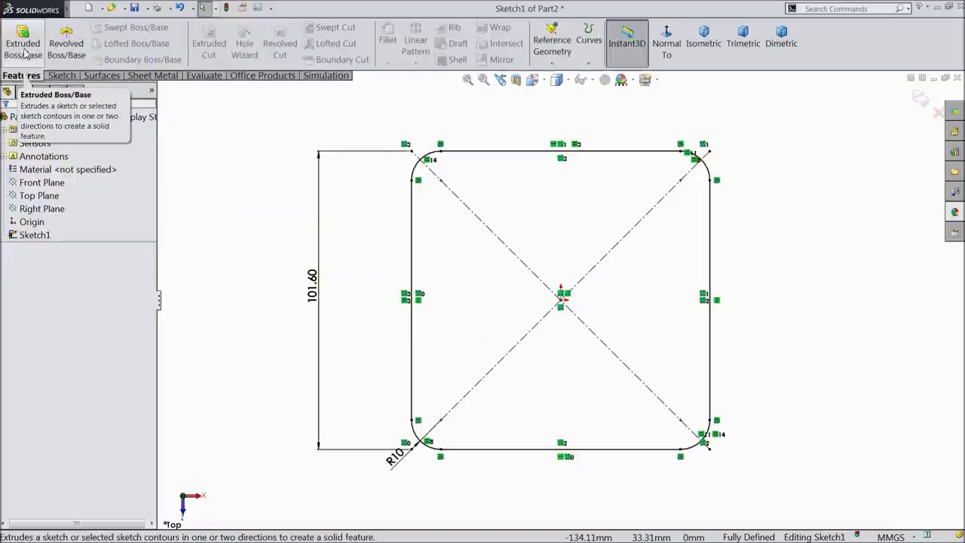
{"action": "left_click", "coordinate": [23, 47]}
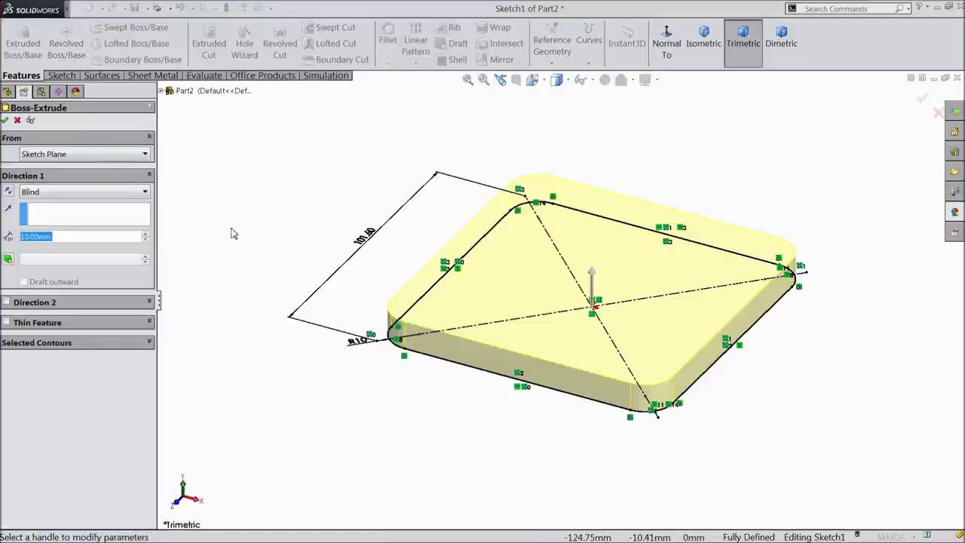
{"action": "type", "text": "8.89"}
{"action": "key", "text": "Return"}
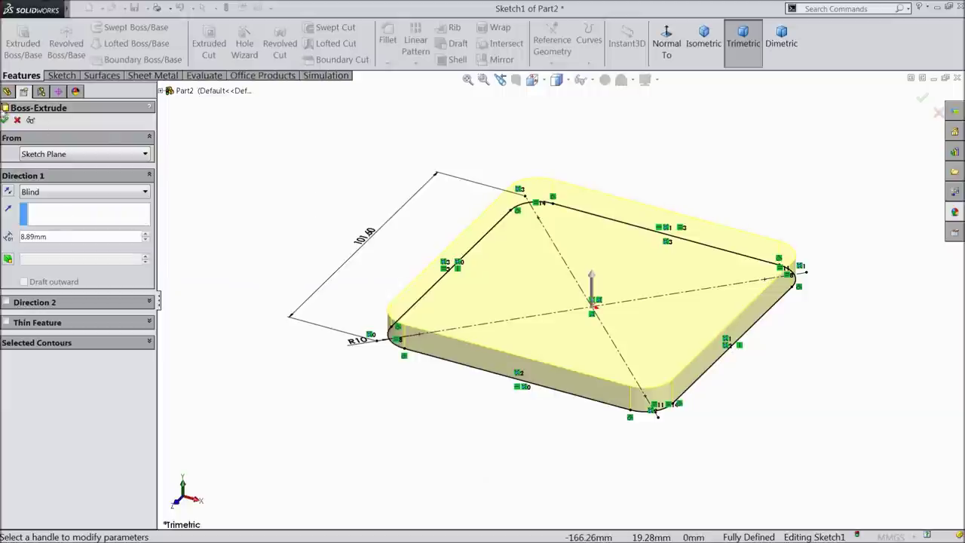
{"action": "left_click", "coordinate": [4, 120]}
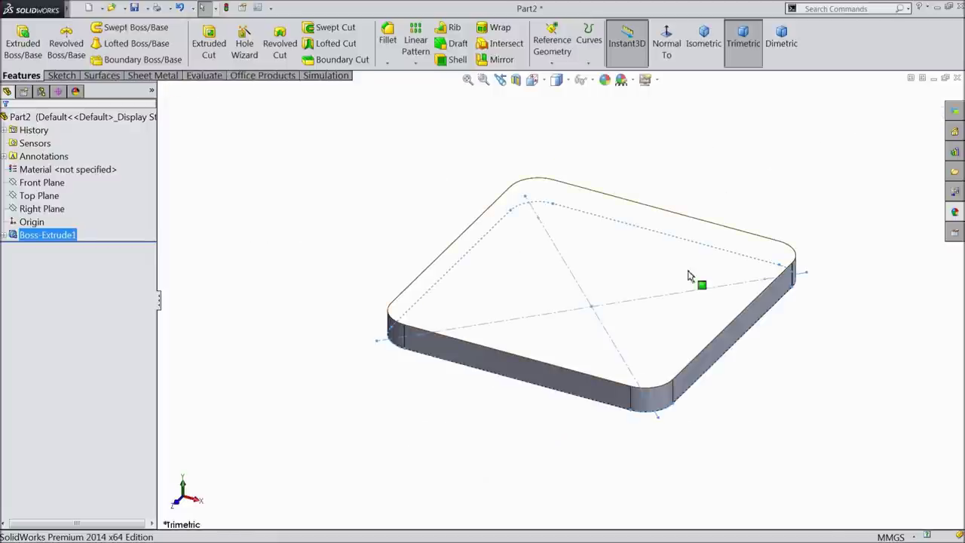
{"action": "key", "text": "Escape"}
{"action": "mouse_move", "coordinate": [689, 279]}
{"action": "middle_mouse_down"}
{"action": "mouse_move", "coordinate": [668, 176]}
{"action": "mouse_move", "coordinate": [681, 176]}
{"action": "mouse_move", "coordinate": [684, 273]}
{"action": "middle_mouse_up"}
{"action": "left_click", "coordinate": [30, 196]}
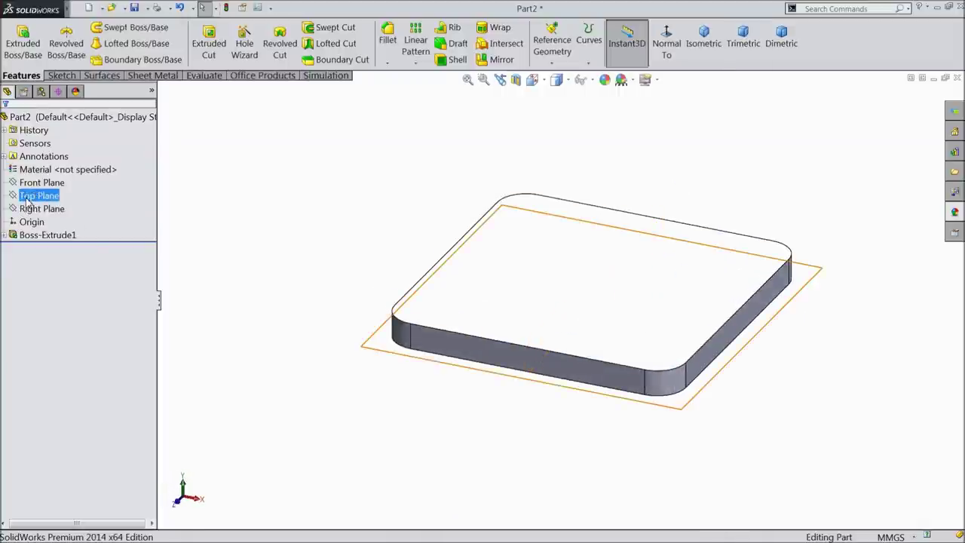
Step: On the Front Plane, sketch a closed trapezoid profile with a vertical edge from the plate's top-edge midpoint
{"action": "left_click", "coordinate": [31, 186]}
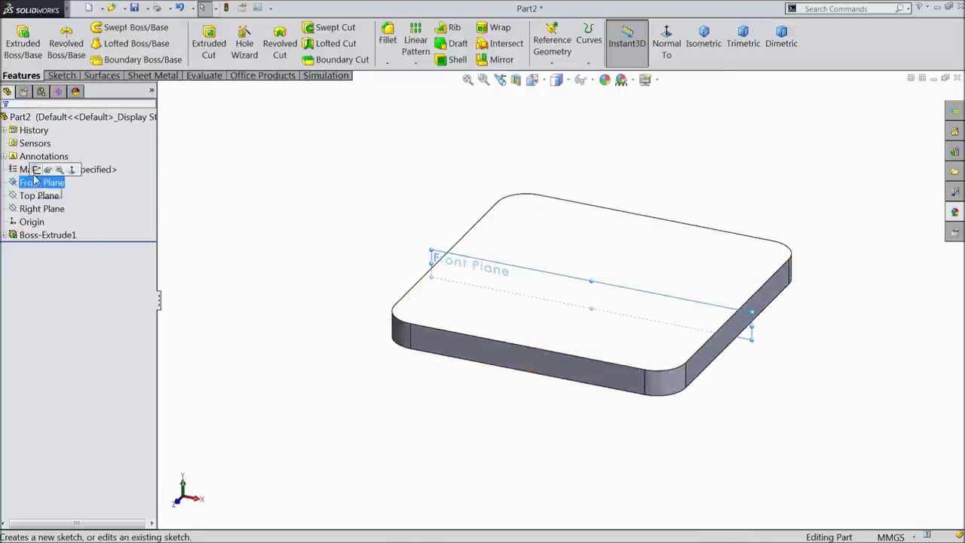
{"action": "left_click", "coordinate": [33, 172]}
{"action": "left_click", "coordinate": [660, 45]}
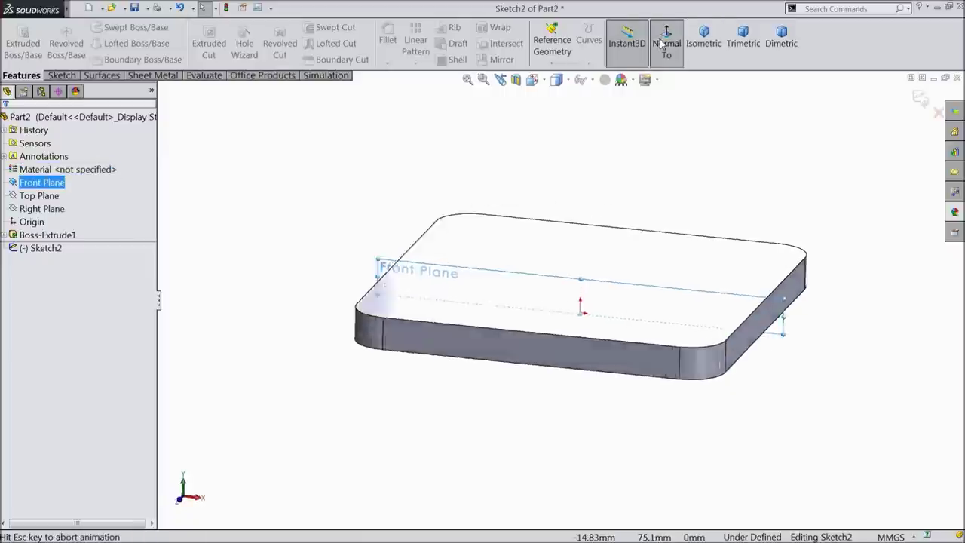
{"action": "left_click", "coordinate": [62, 75]}
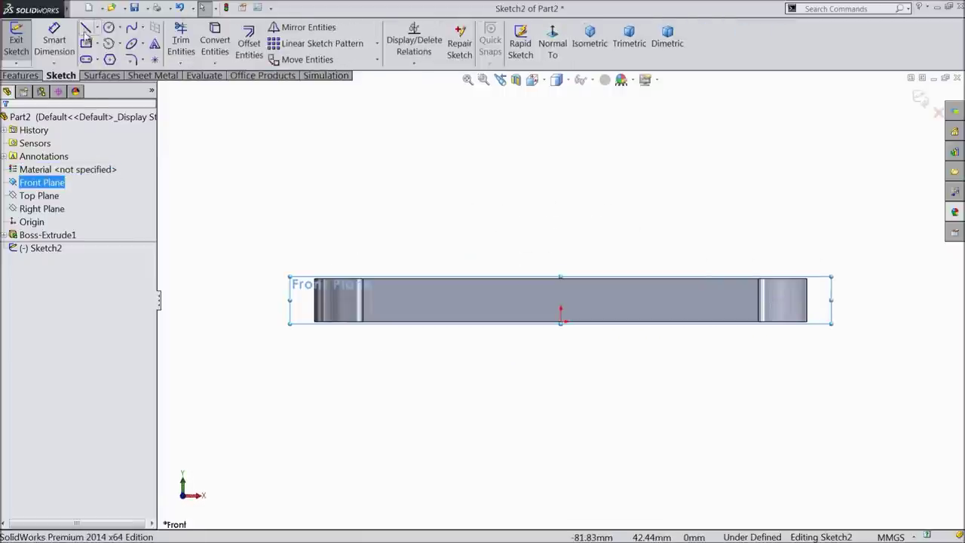
{"action": "left_click", "coordinate": [85, 27]}
{"action": "scroll", "coordinate": [683, 258], "scroll_direction": "down", "scroll_amount": 2}
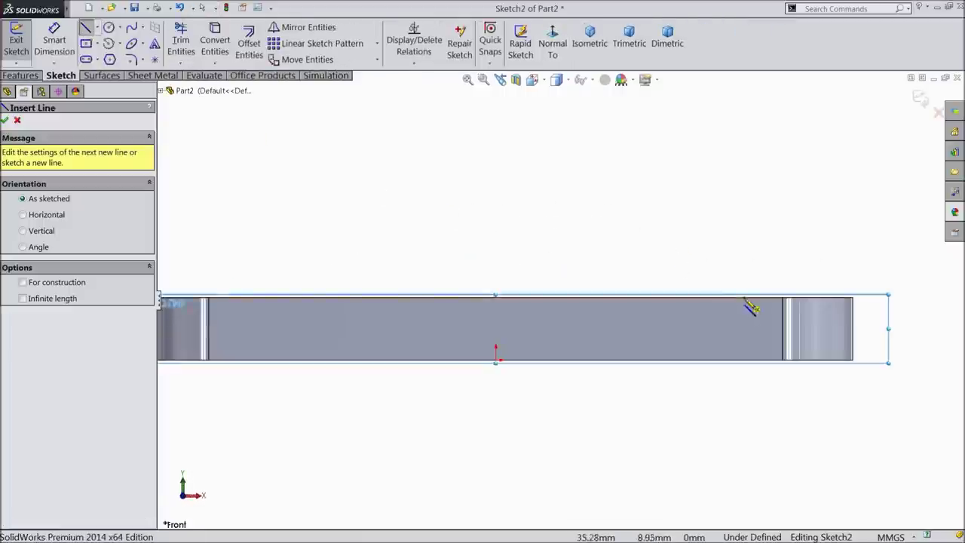
{"action": "left_click", "coordinate": [495, 296]}
{"action": "left_click", "coordinate": [495, 148]}
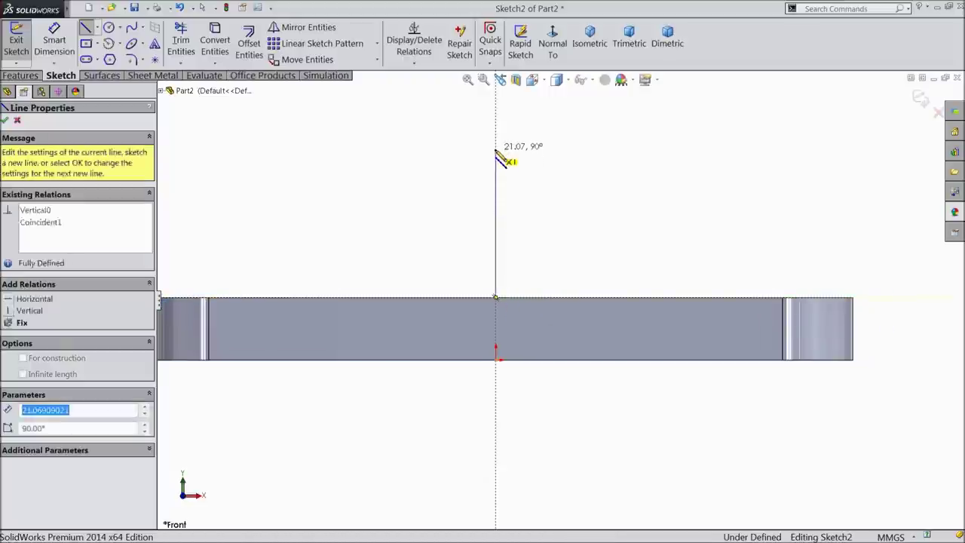
{"action": "left_click", "coordinate": [645, 148]}
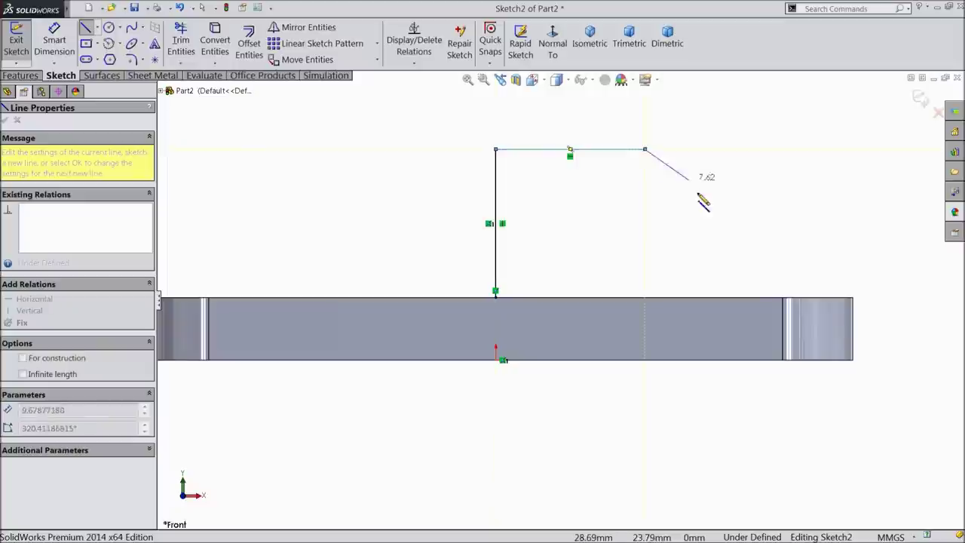
{"action": "left_click", "coordinate": [751, 299]}
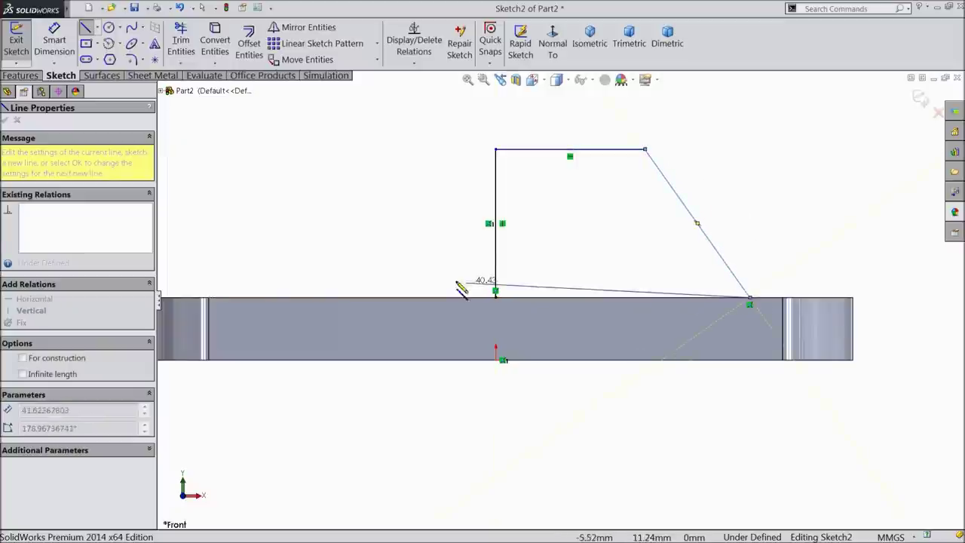
{"action": "left_click", "coordinate": [495, 297]}
{"action": "right_click", "coordinate": [514, 244]}
{"action": "key", "text": "Escape"}
{"action": "key", "text": "Escape"}
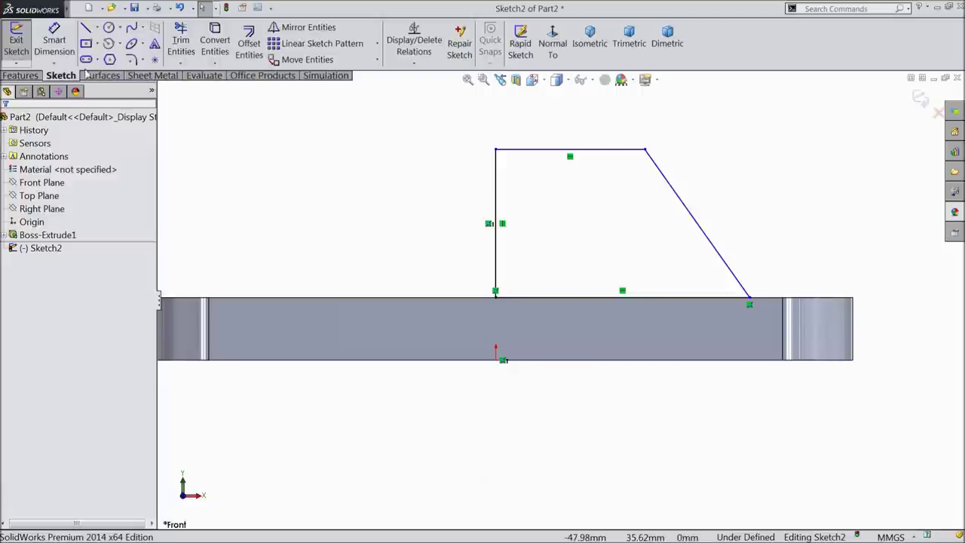
Step: Dimension the profile's height to 21.59 mm
{"action": "left_click", "coordinate": [54, 43]}
{"action": "left_click", "coordinate": [535, 150]}
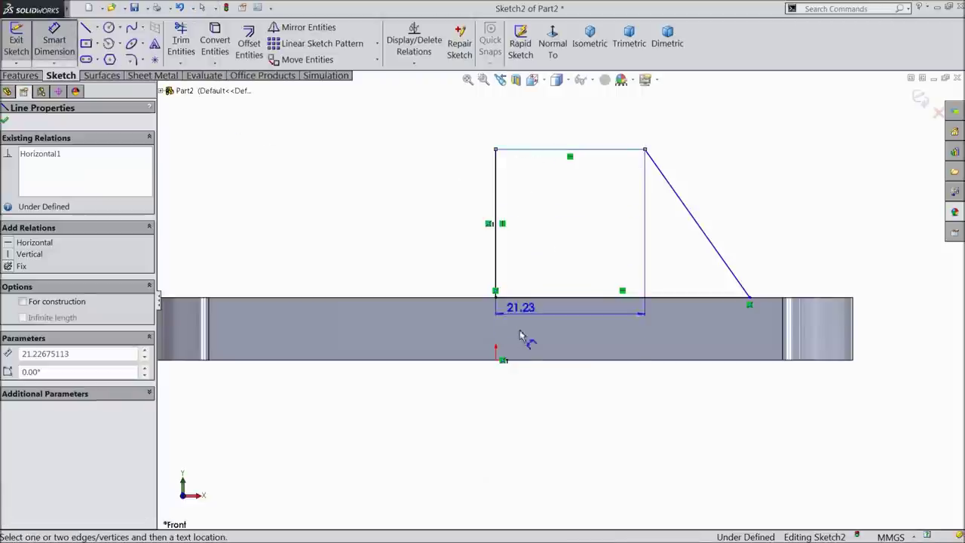
{"action": "left_click", "coordinate": [523, 360]}
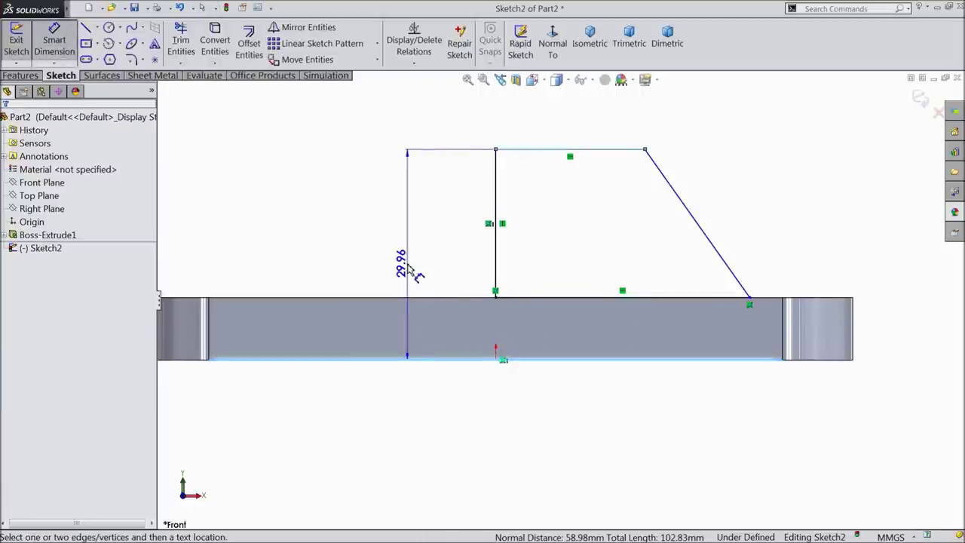
{"action": "left_click", "coordinate": [409, 272]}
{"action": "type", "text": "21.59"}
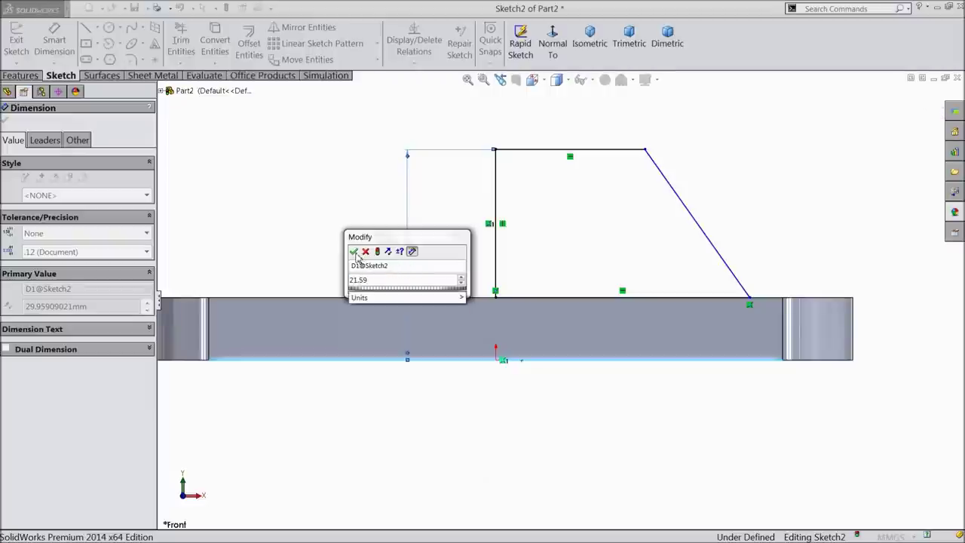
{"action": "left_click", "coordinate": [354, 251]}
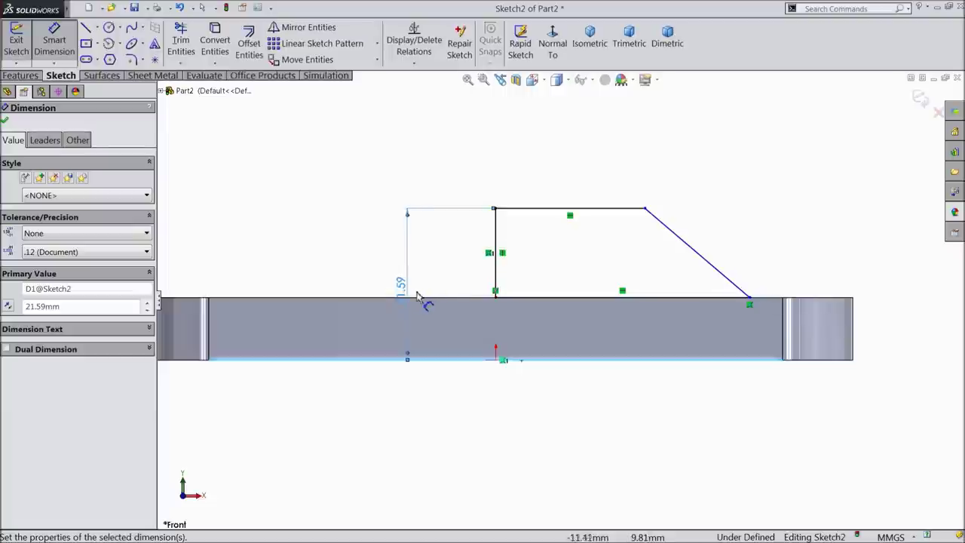
{"action": "left_click_drag", "start_coordinate": [407, 286], "coordinate": [393, 266]}
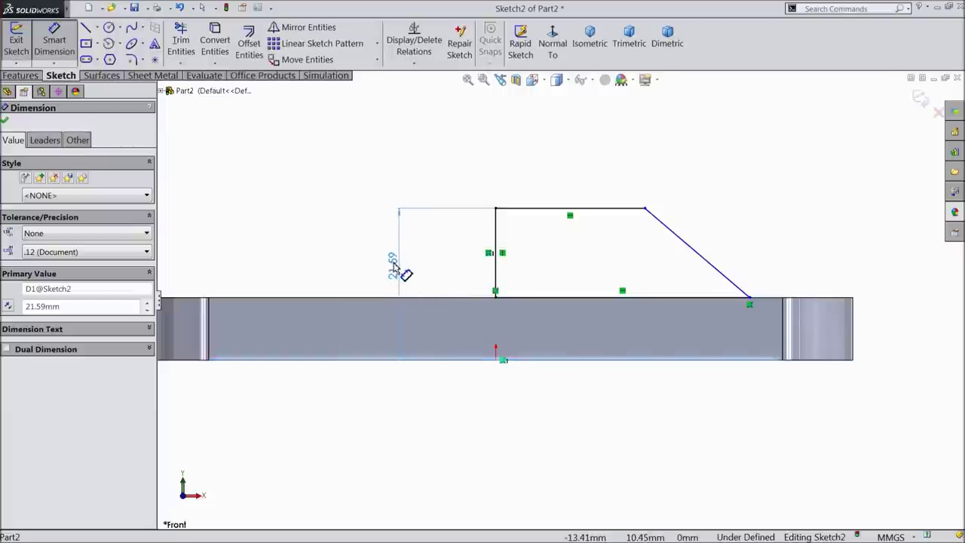
Step: Set the top line to 25.40 mm and the bottom line to 82.55/2 (41.28 mm)
{"action": "left_click", "coordinate": [576, 210]}
{"action": "left_click", "coordinate": [570, 186]}
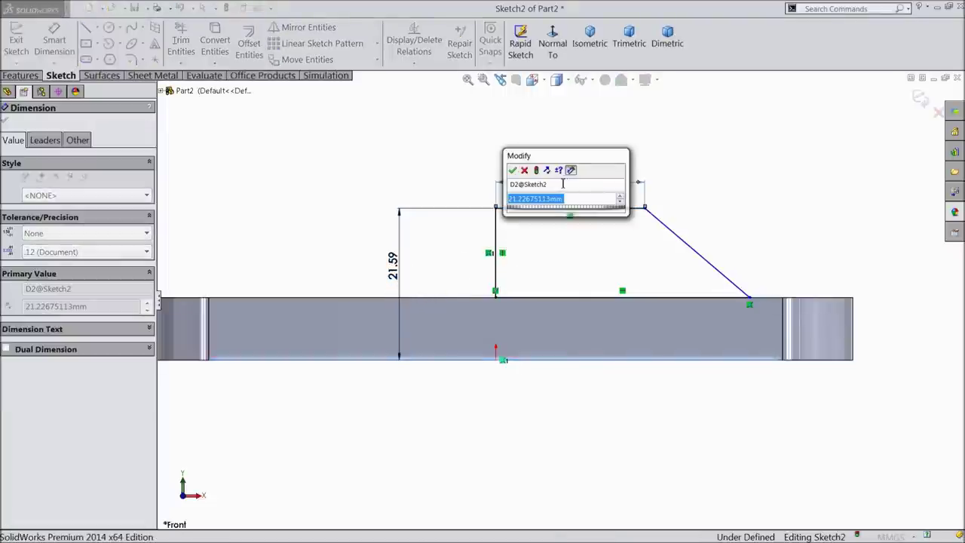
{"action": "type", "text": "25.4"}
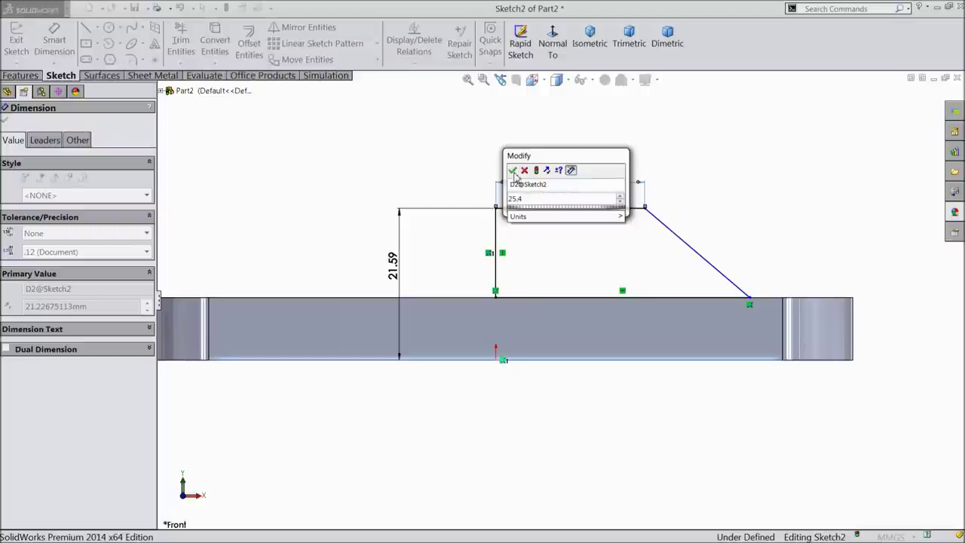
{"action": "left_click", "coordinate": [513, 172]}
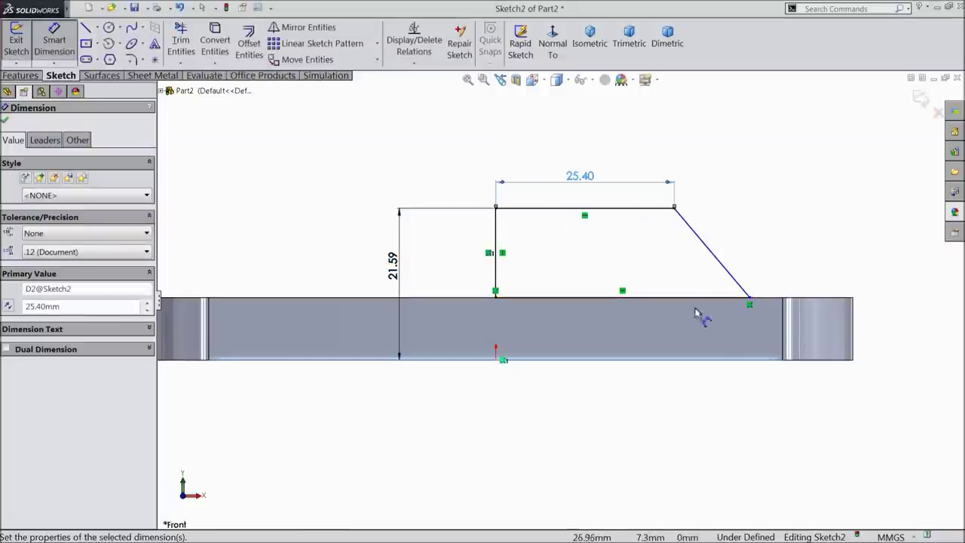
{"action": "left_click", "coordinate": [637, 300]}
{"action": "left_click", "coordinate": [619, 420]}
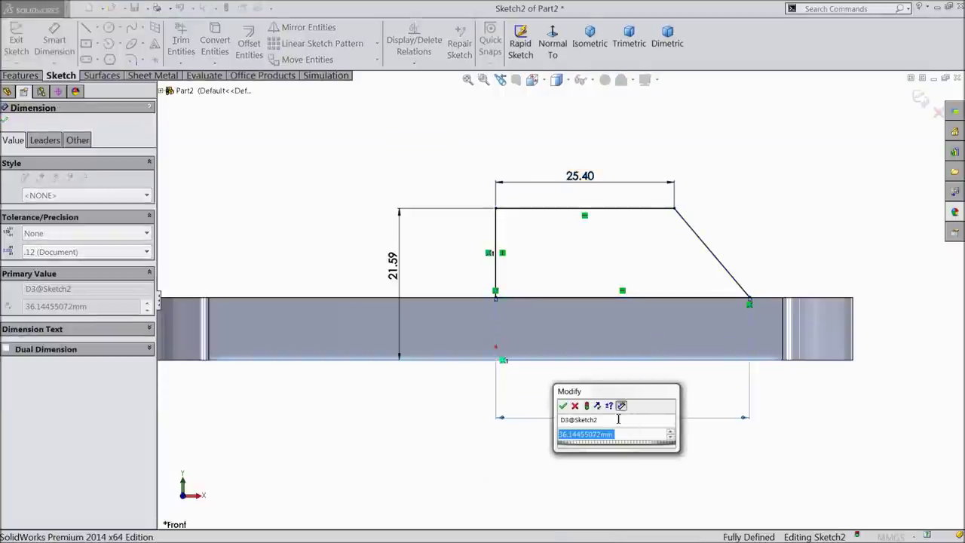
{"action": "type", "text": "8"}
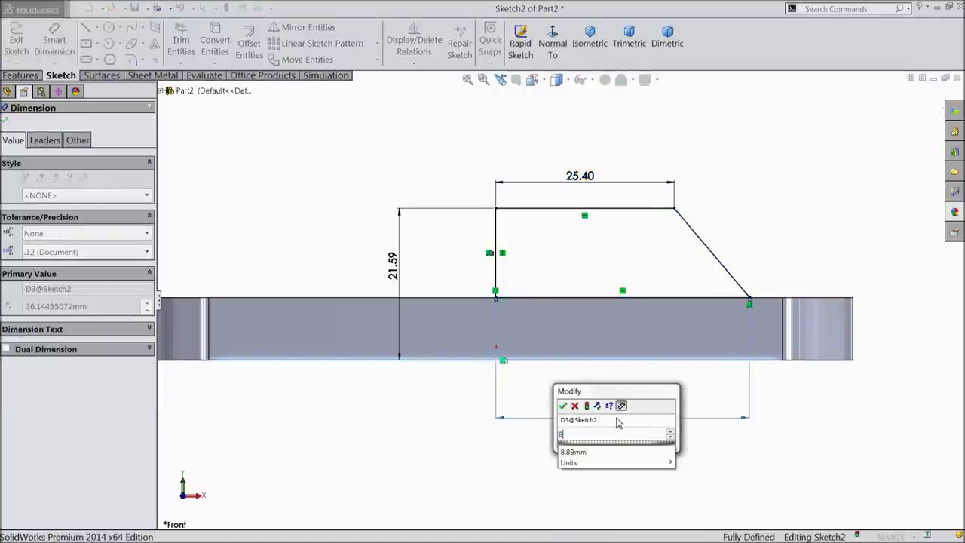
{"action": "type", "text": "2.55/2"}
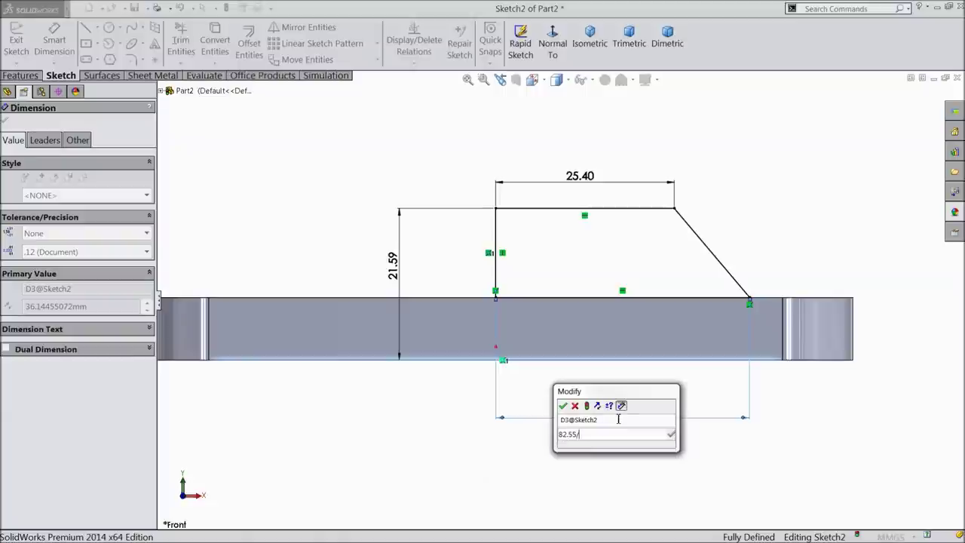
{"action": "left_click", "coordinate": [563, 407]}
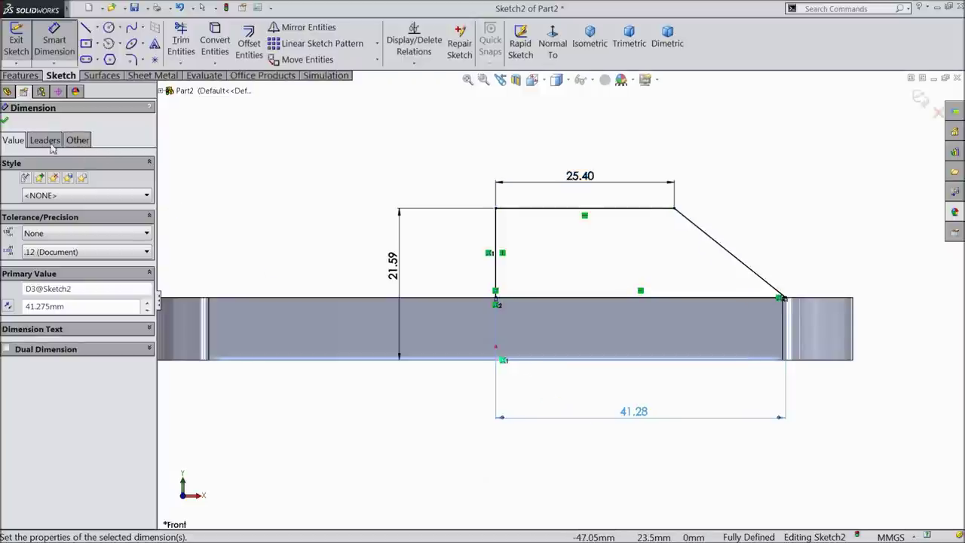
{"action": "left_click", "coordinate": [6, 122]}
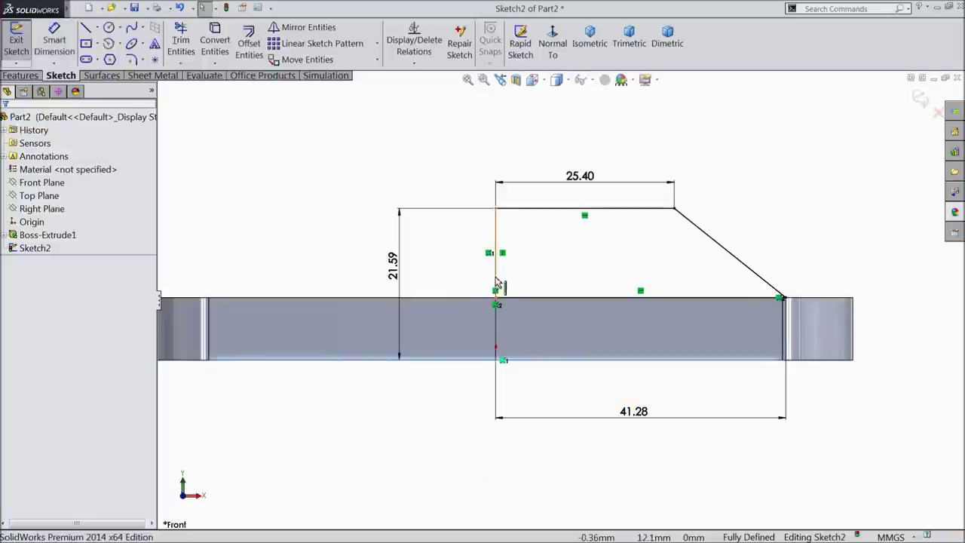
Step: Revolve the trapezoid 360° about its vertical line into a conical boss on the plate
{"action": "left_click", "coordinate": [20, 76]}
{"action": "left_click", "coordinate": [67, 46]}
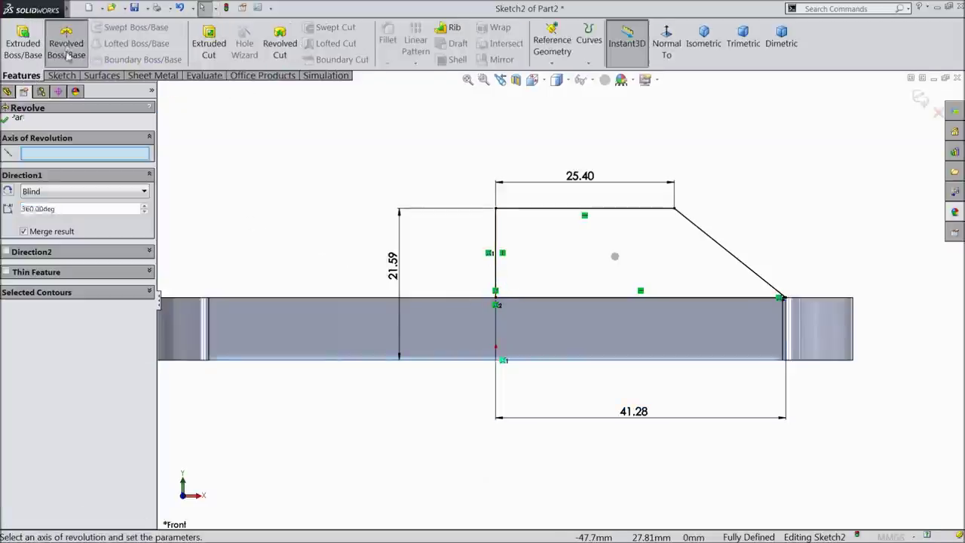
{"action": "left_click", "coordinate": [495, 240]}
{"action": "middle_click_drag", "start_coordinate": [484, 197], "coordinate": [483, 250]}
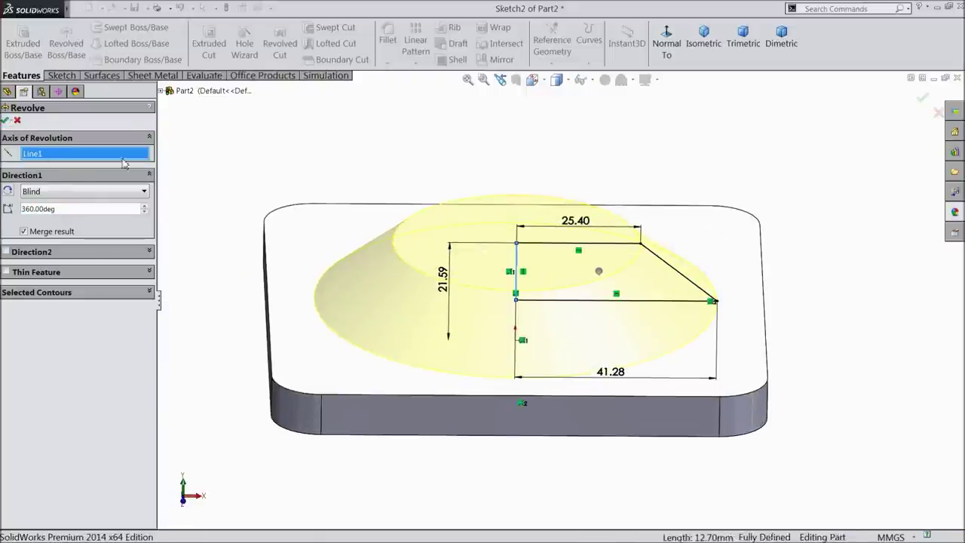
{"action": "left_click", "coordinate": [5, 120]}
{"action": "middle_click_drag", "start_coordinate": [337, 166], "coordinate": [327, 237]}
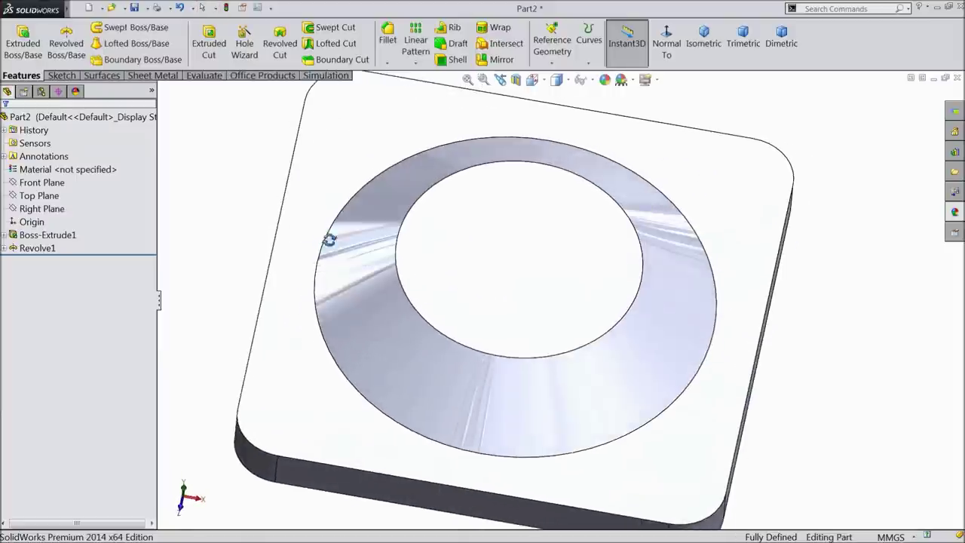
{"action": "scroll", "coordinate": [527, 194], "scroll_direction": "up", "scroll_amount": 3}
{"action": "left_click", "coordinate": [656, 79]}
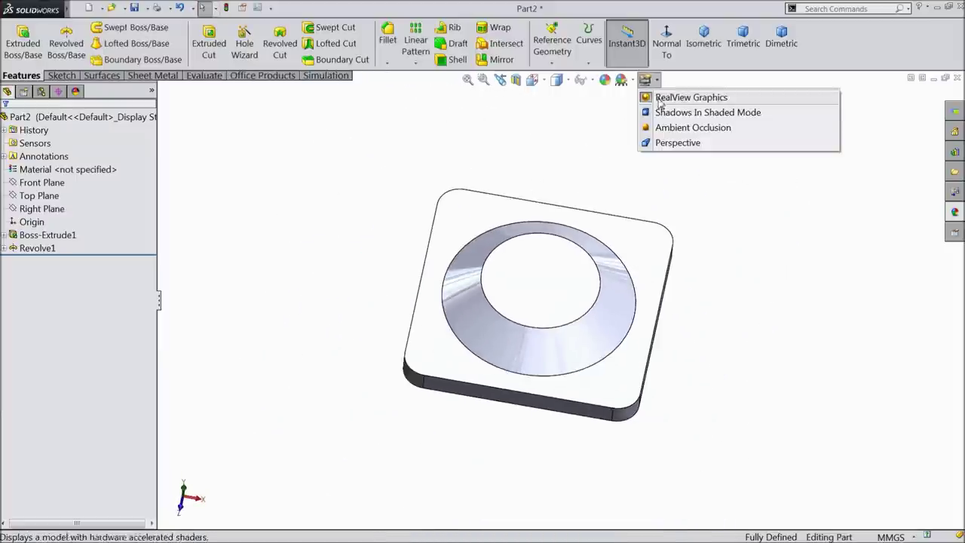
Step: Switch to perspective view and change the whole part's appearance to medium grey
{"action": "left_click", "coordinate": [668, 142]}
{"action": "middle_click_drag", "start_coordinate": [656, 219], "coordinate": [663, 189]}
{"action": "scroll", "coordinate": [631, 279], "scroll_direction": "down", "scroll_amount": 4}
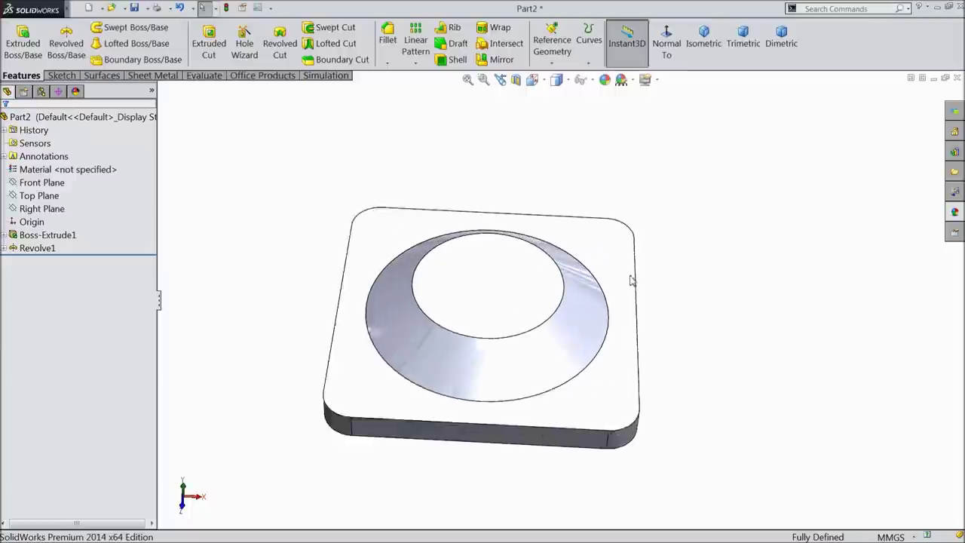
{"action": "left_click", "coordinate": [47, 117]}
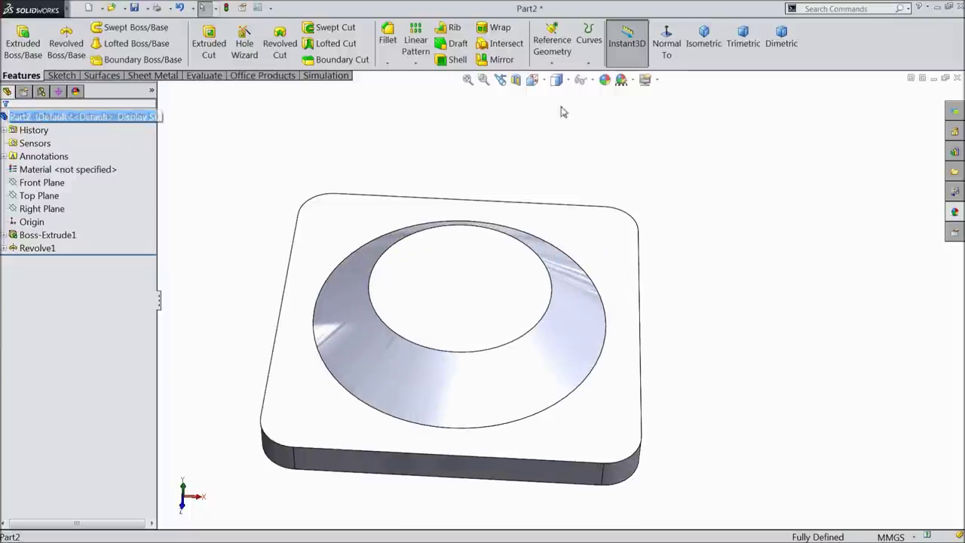
{"action": "left_click", "coordinate": [605, 81]}
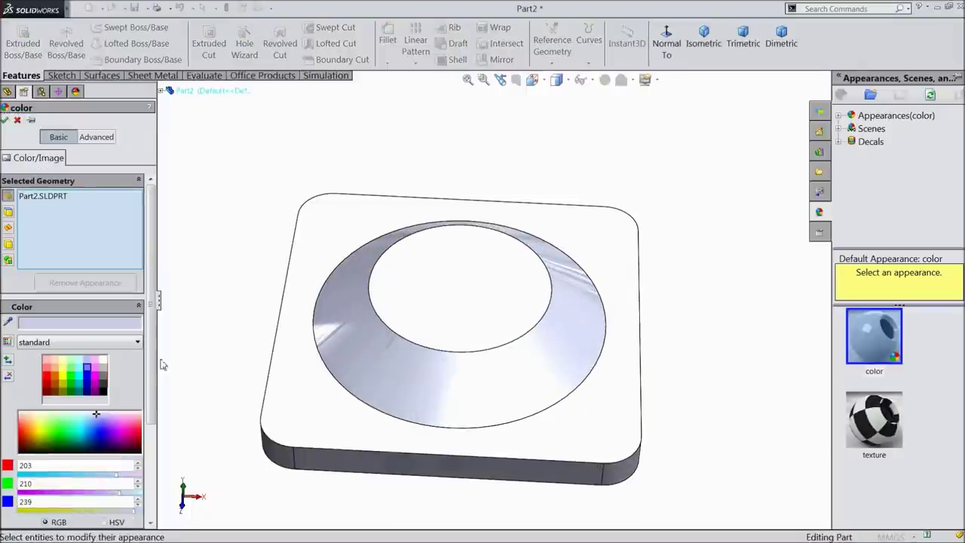
{"action": "left_click", "coordinate": [105, 382]}
{"action": "middle_click_drag", "start_coordinate": [196, 347], "coordinate": [179, 363]}
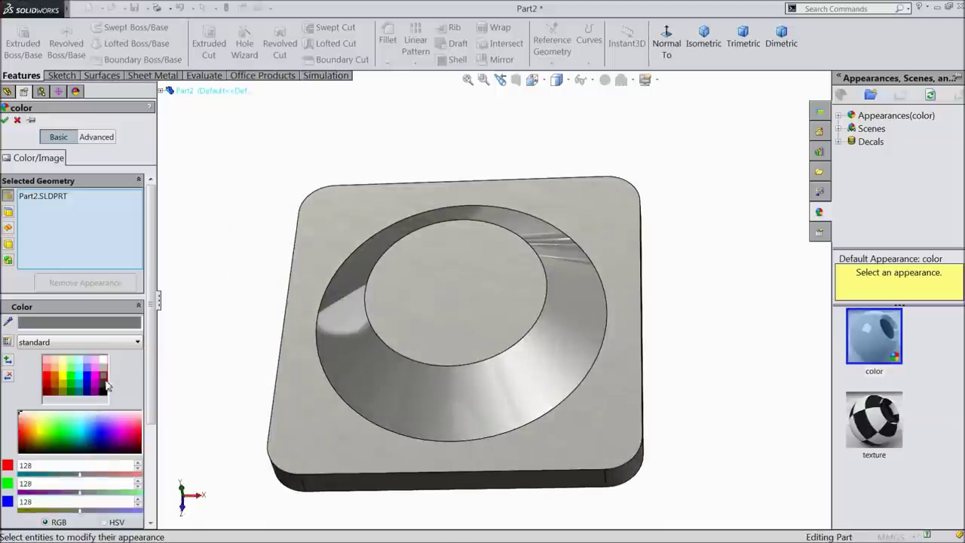
{"action": "left_click", "coordinate": [104, 389]}
{"action": "middle_click_drag", "start_coordinate": [234, 317], "coordinate": [158, 374]}
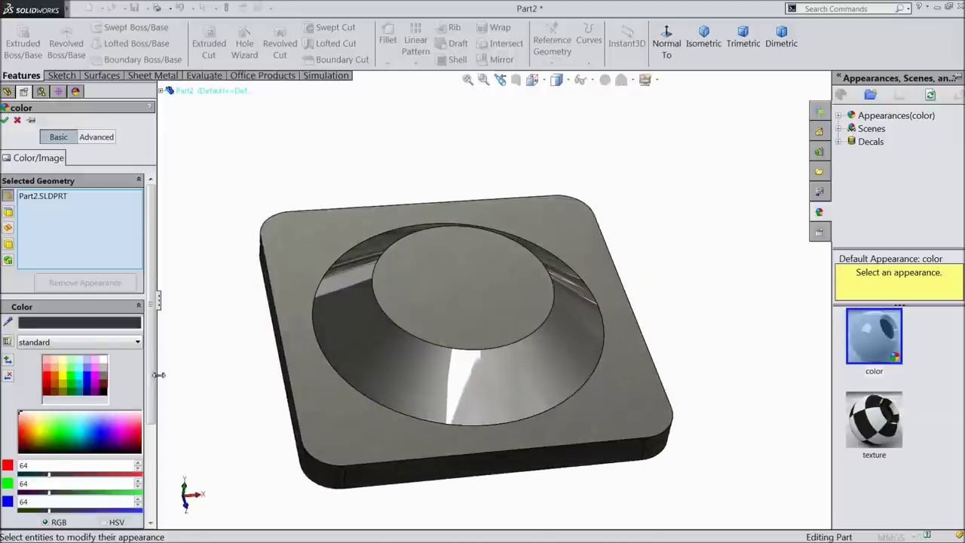
{"action": "left_click", "coordinate": [104, 377]}
{"action": "left_click", "coordinate": [5, 120]}
Step: Start a new sketch on the cone's flat top face
{"action": "mouse_move", "coordinate": [201, 261]}
{"action": "middle_mouse_down"}
{"action": "mouse_move", "coordinate": [302, 258]}
{"action": "mouse_move", "coordinate": [308, 301]}
{"action": "mouse_move", "coordinate": [299, 315]}
{"action": "mouse_move", "coordinate": [316, 313]}
{"action": "middle_mouse_up"}
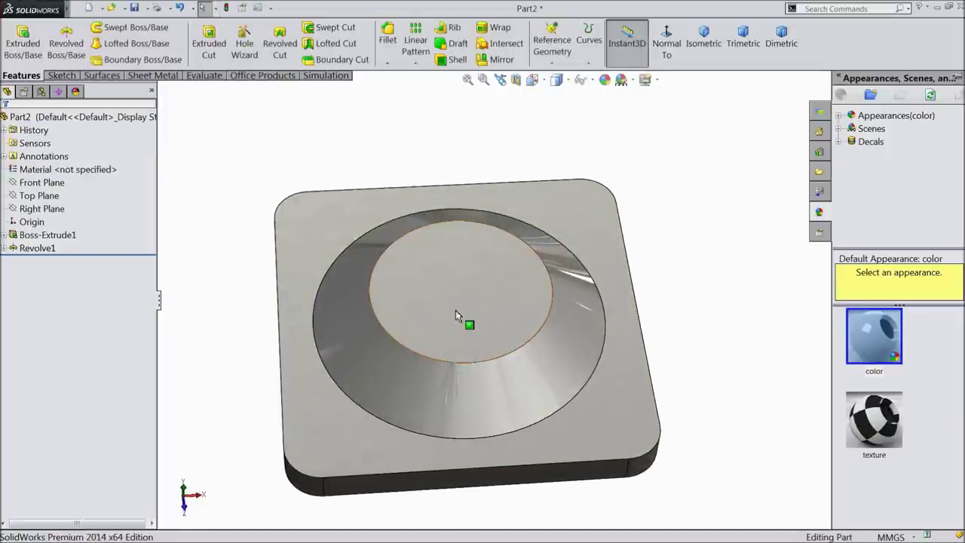
{"action": "left_click", "coordinate": [455, 312]}
{"action": "left_click", "coordinate": [487, 265]}
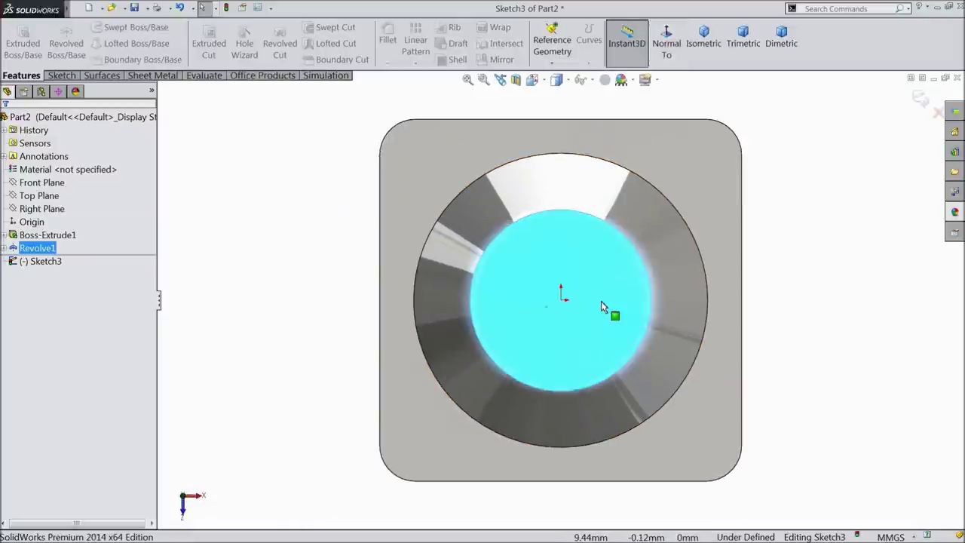
Step: Draw circles centred on the origin and on the plate's left, top, right and bottom edge midpoints
{"action": "left_click", "coordinate": [64, 77]}
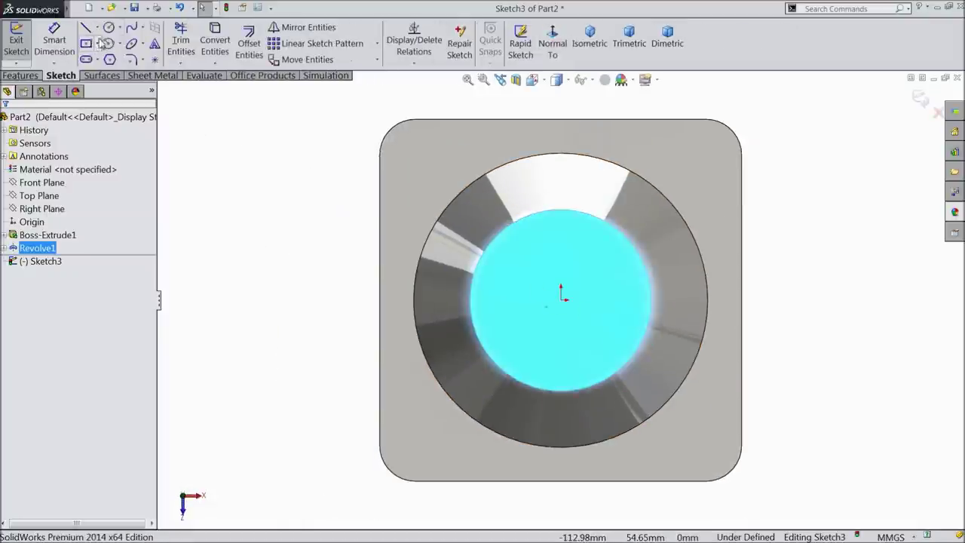
{"action": "left_click", "coordinate": [110, 28]}
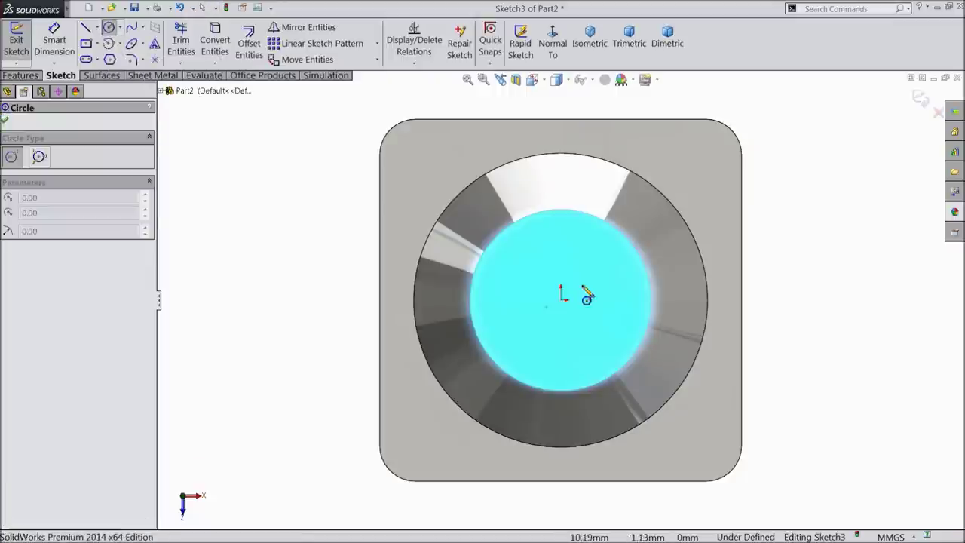
{"action": "left_click", "coordinate": [561, 300]}
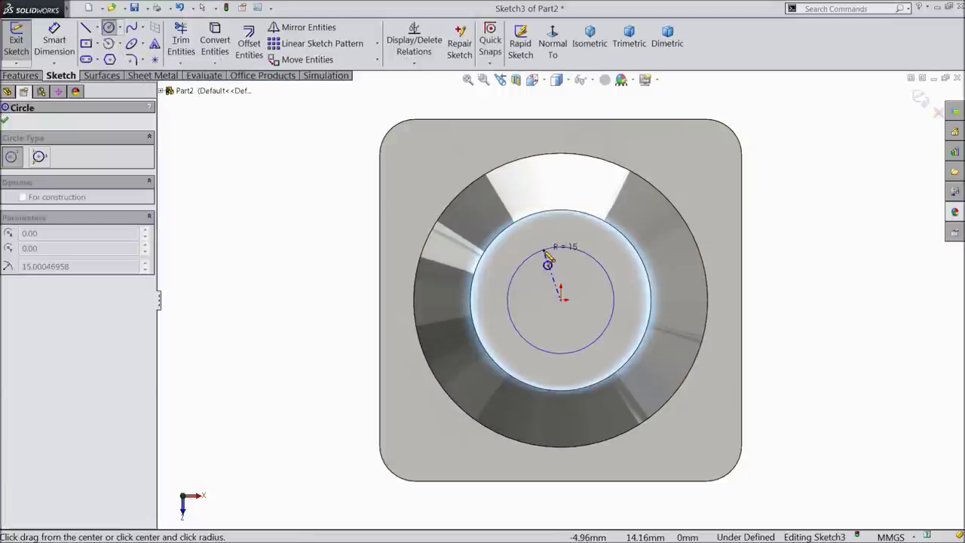
{"action": "left_click", "coordinate": [561, 247]}
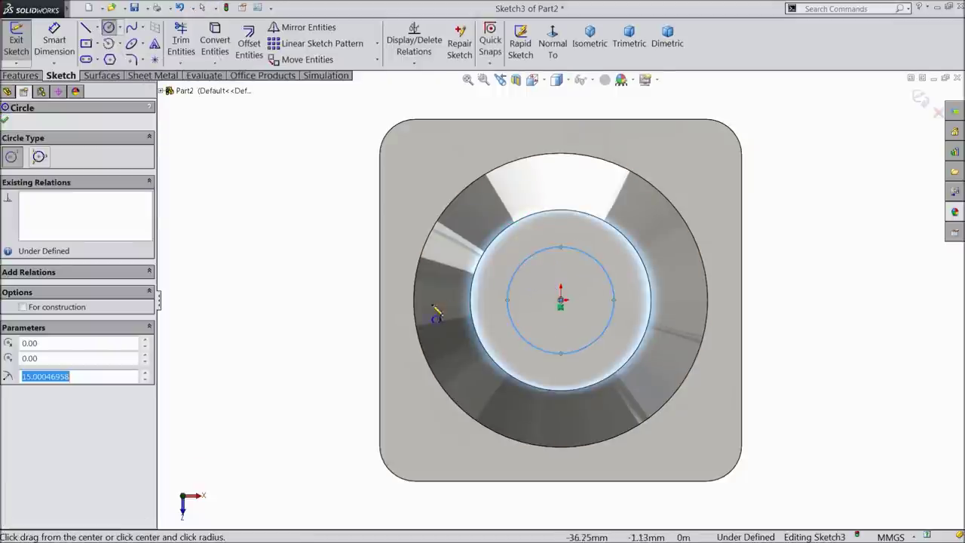
{"action": "left_click", "coordinate": [380, 300]}
{"action": "left_click", "coordinate": [337, 257]}
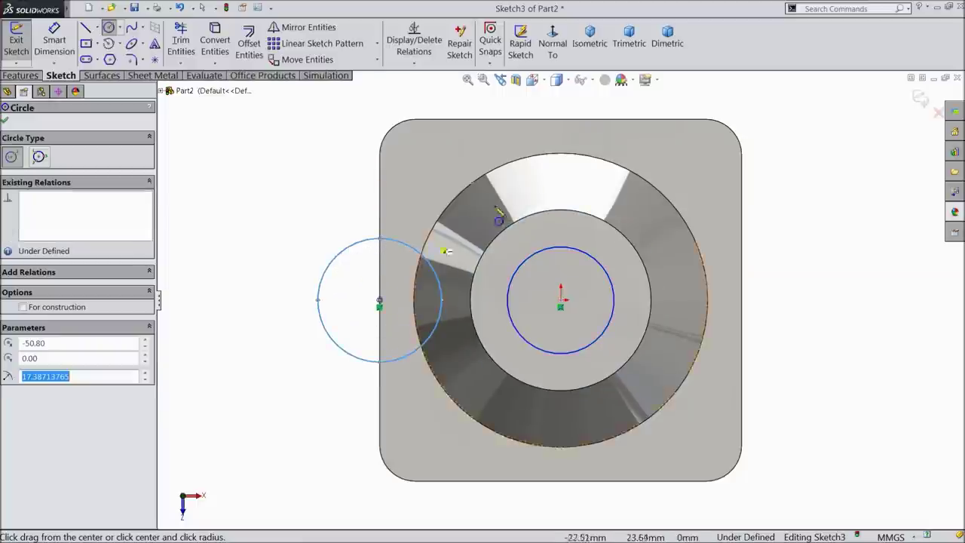
{"action": "left_click", "coordinate": [561, 121]}
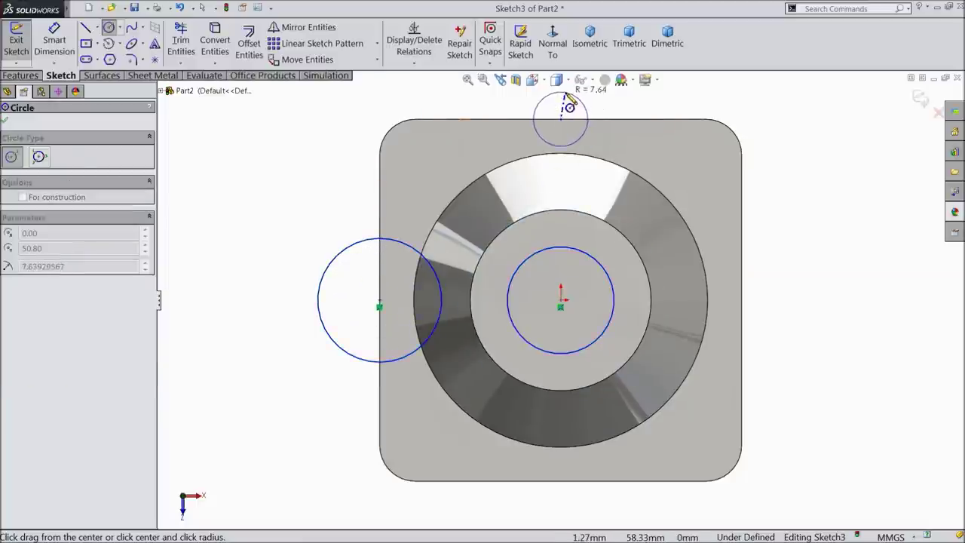
{"action": "left_click", "coordinate": [573, 98]}
{"action": "left_click", "coordinate": [742, 306]}
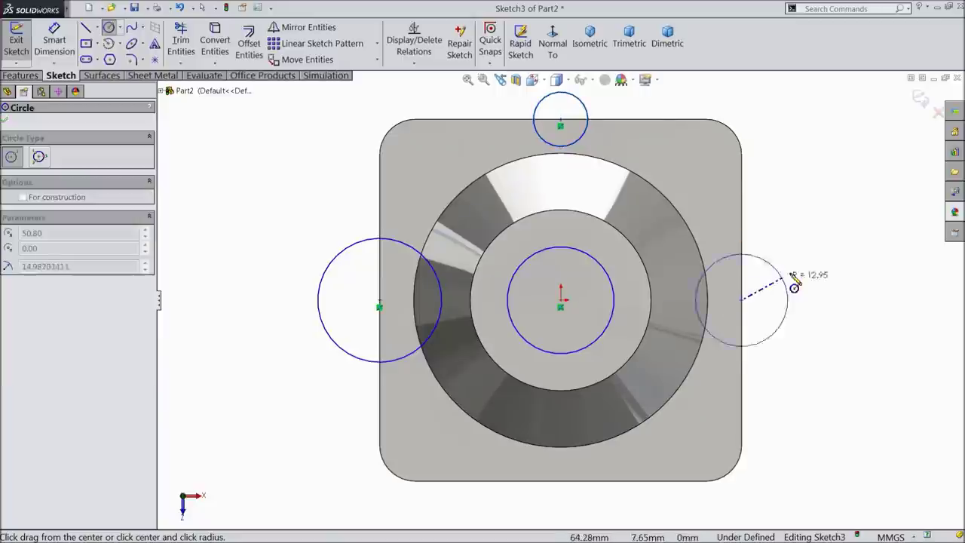
{"action": "left_click", "coordinate": [560, 481]}
{"action": "left_click", "coordinate": [570, 431]}
{"action": "right_click", "coordinate": [259, 279]}
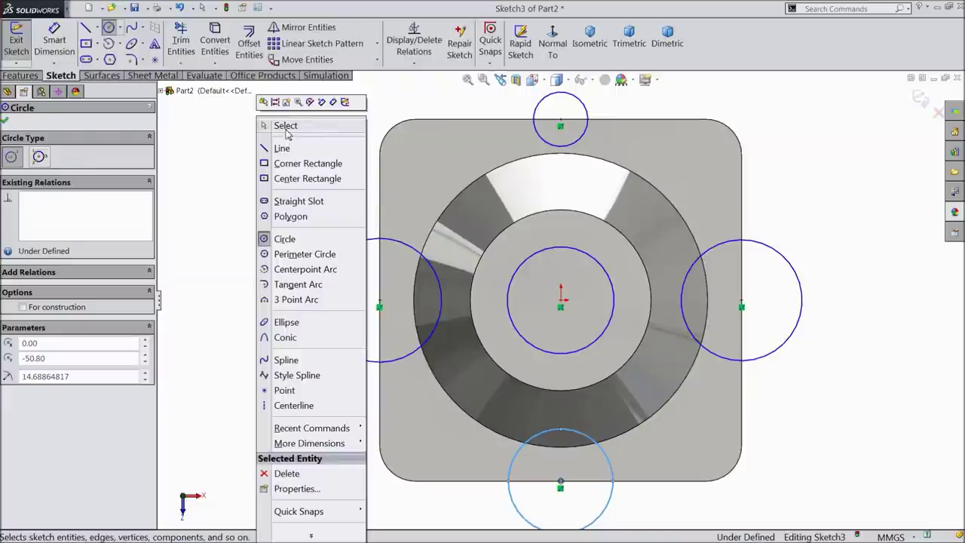
{"action": "left_click", "coordinate": [284, 125]}
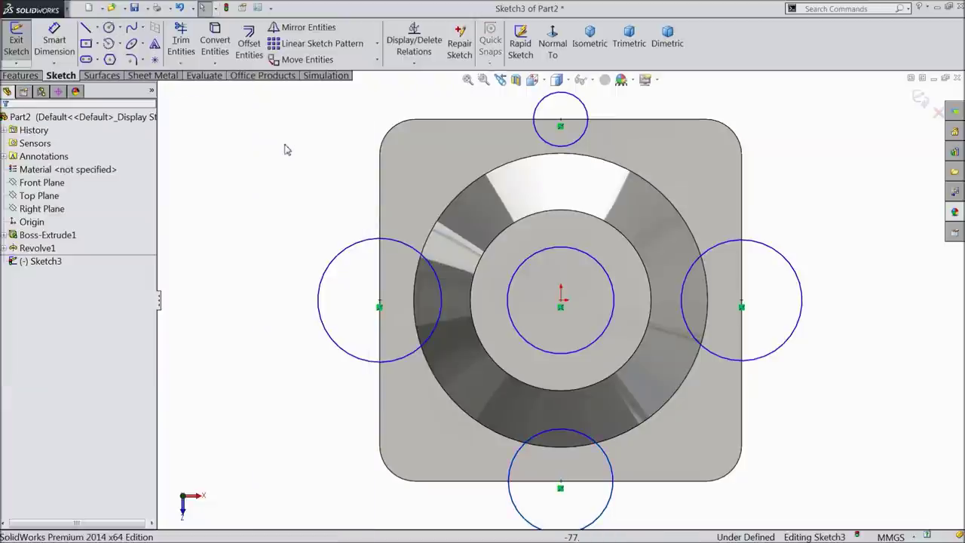
{"action": "left_click", "coordinate": [559, 153]}
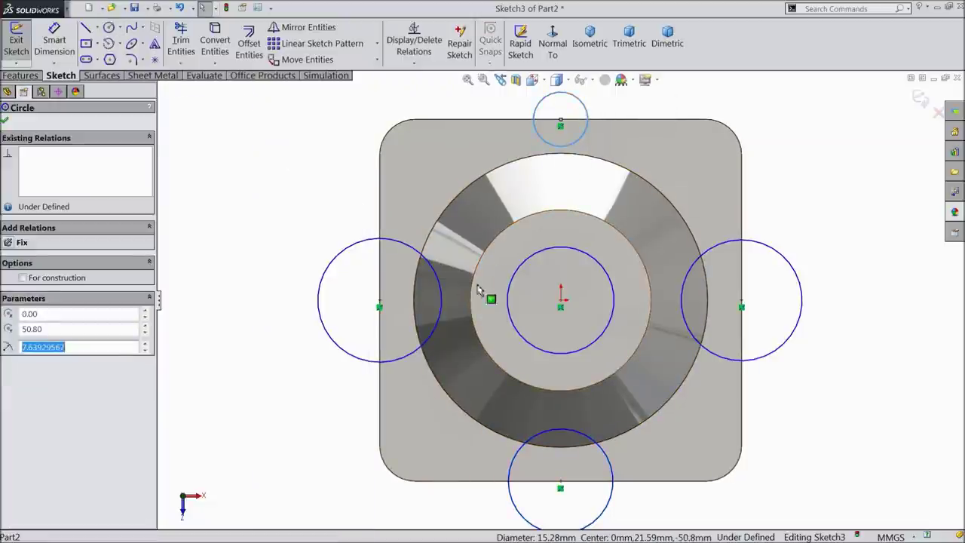
Step: Apply an Equal relation to the inner circle and the four edge circles
{"action": "left_click", "coordinate": [537, 352], "text": "ctrl"}
{"action": "left_click", "coordinate": [586, 437], "text": "ctrl"}
{"action": "left_click", "coordinate": [728, 360], "text": "ctrl"}
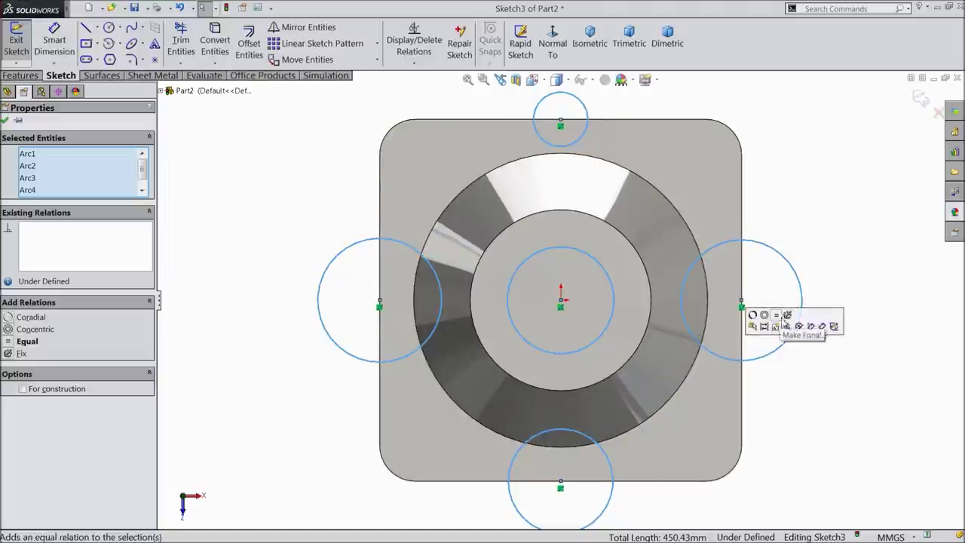
{"action": "left_click", "coordinate": [27, 341]}
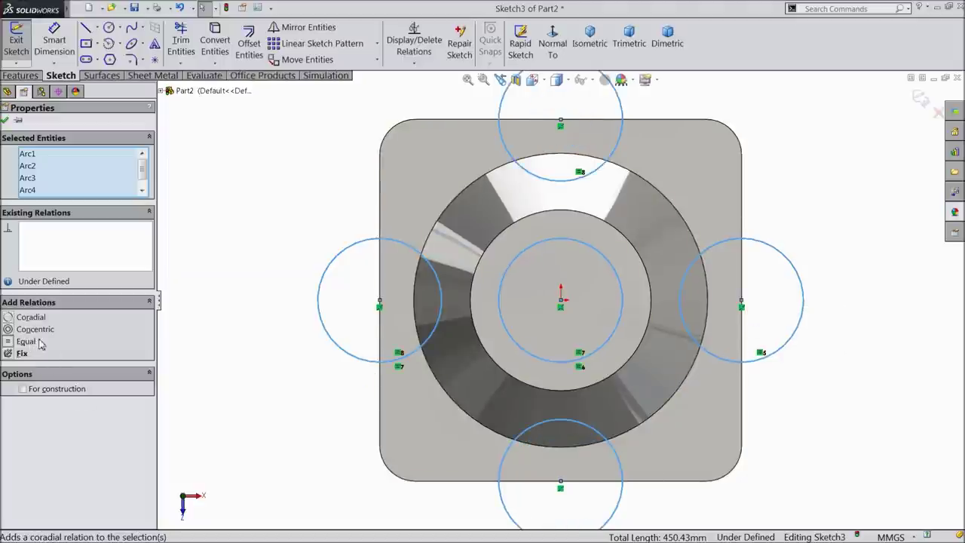
Step: Dimension the left circle's diameter to 38.10 mm
{"action": "left_click", "coordinate": [55, 42]}
{"action": "left_click", "coordinate": [320, 305]}
{"action": "left_click", "coordinate": [263, 302]}
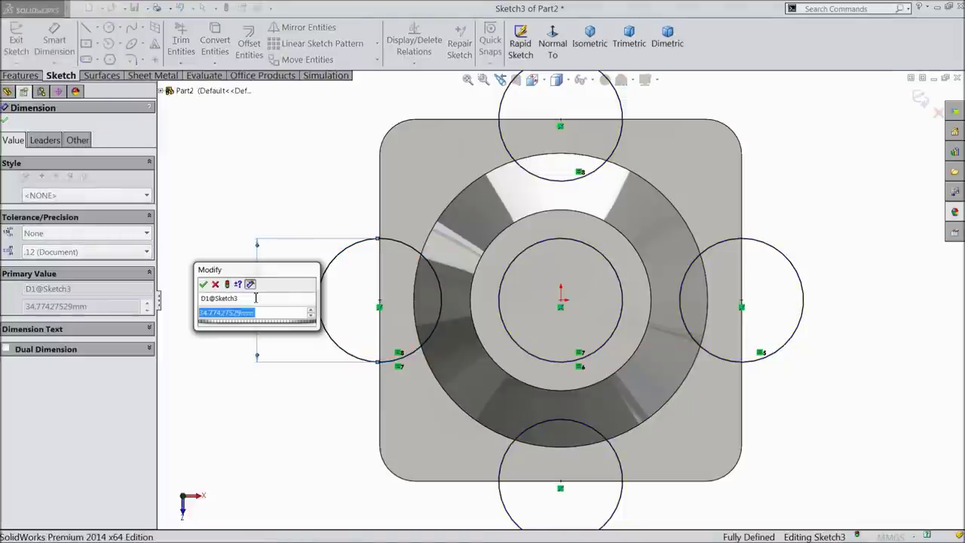
{"action": "type", "text": "38.1"}
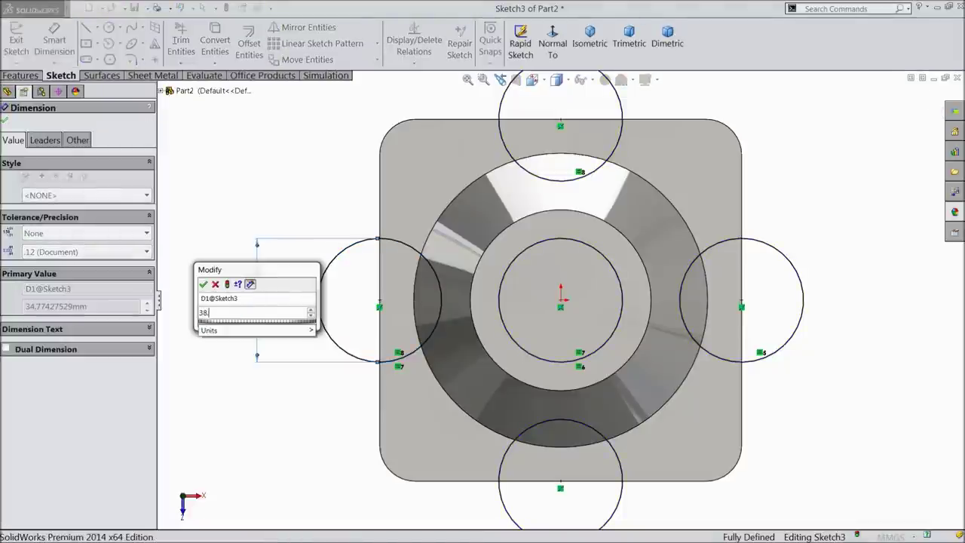
{"action": "left_click", "coordinate": [203, 284]}
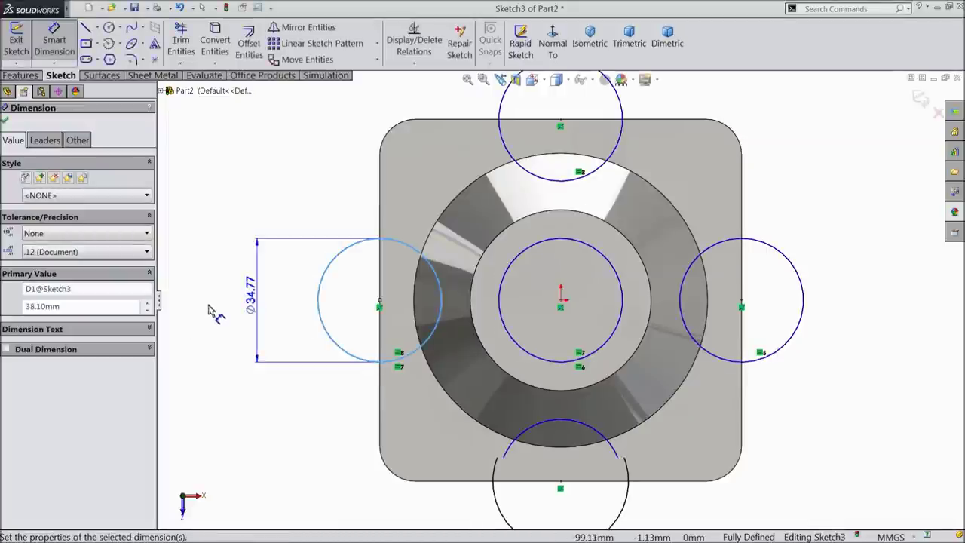
{"action": "double_click", "coordinate": [254, 307]}
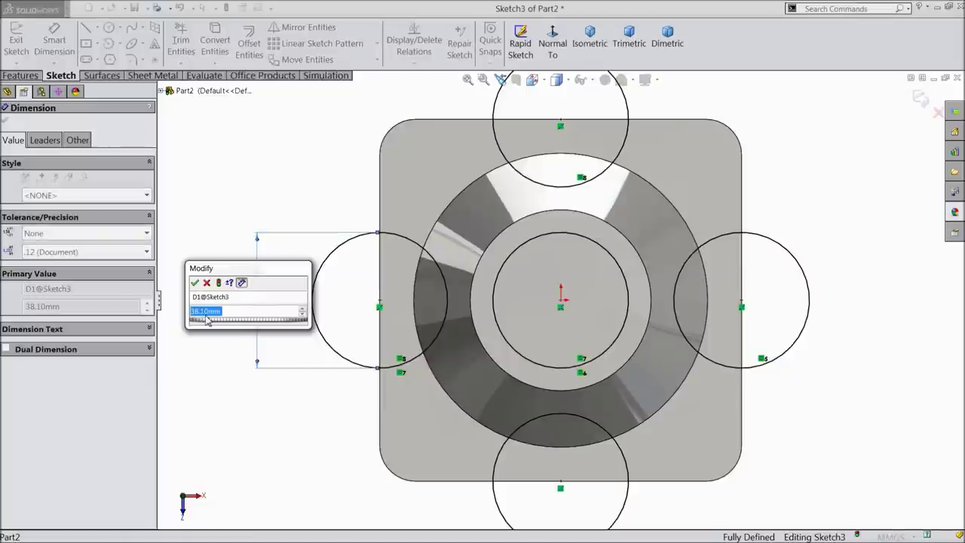
{"action": "key", "text": "Return"}
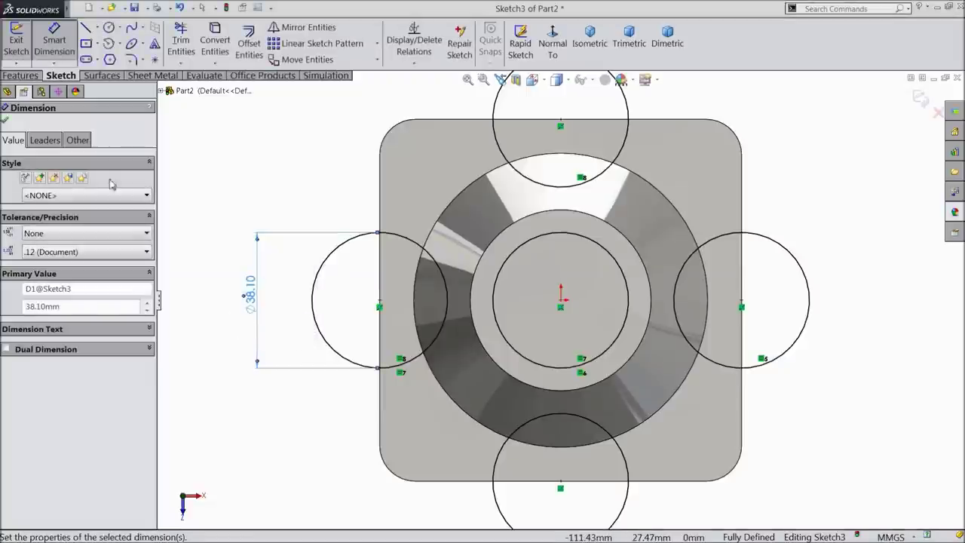
{"action": "left_click", "coordinate": [5, 122]}
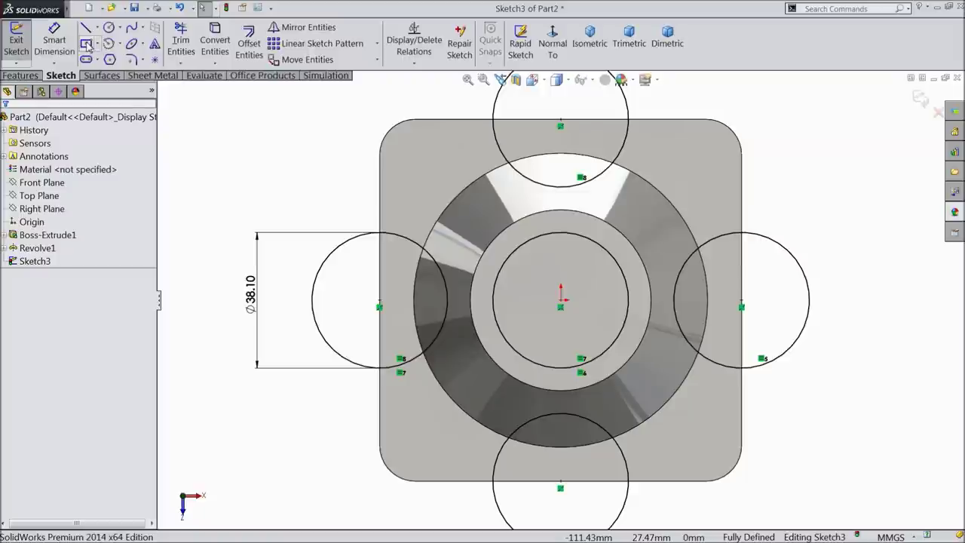
Step: Draw a construction center rectangle from the origin and make its top and left sides equal
{"action": "left_click", "coordinate": [87, 45]}
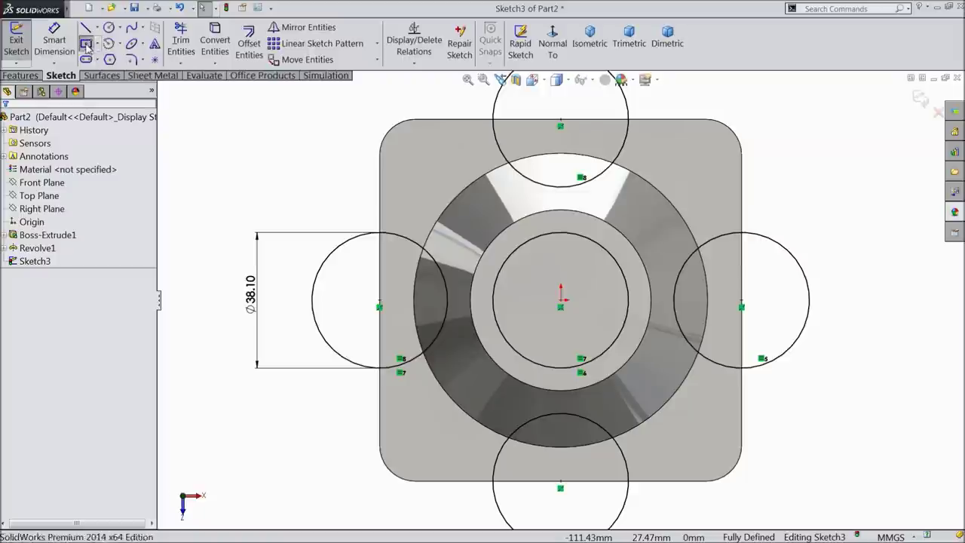
{"action": "left_click", "coordinate": [561, 306]}
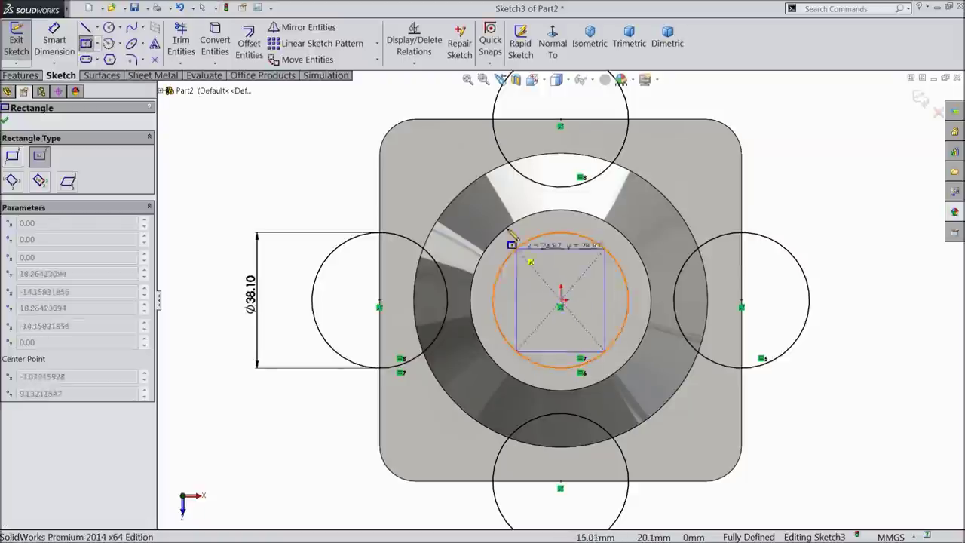
{"action": "left_click", "coordinate": [419, 157]}
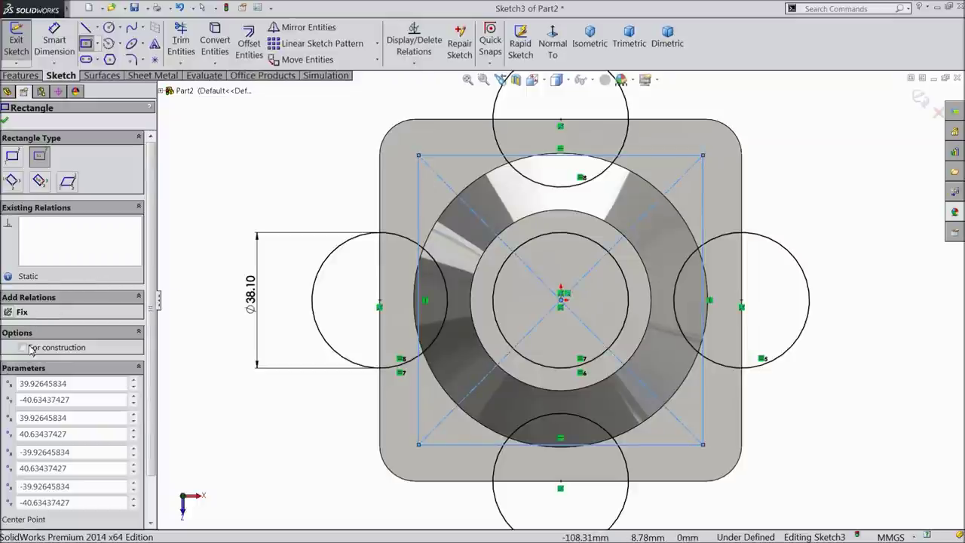
{"action": "left_click", "coordinate": [4, 122]}
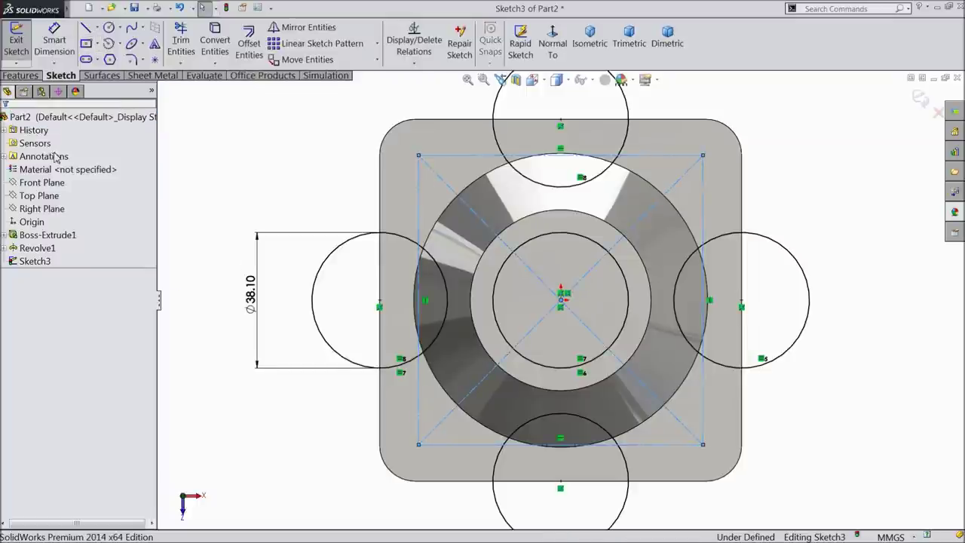
{"action": "left_click", "coordinate": [445, 157]}
{"action": "left_click", "coordinate": [420, 213], "text": "ctrl"}
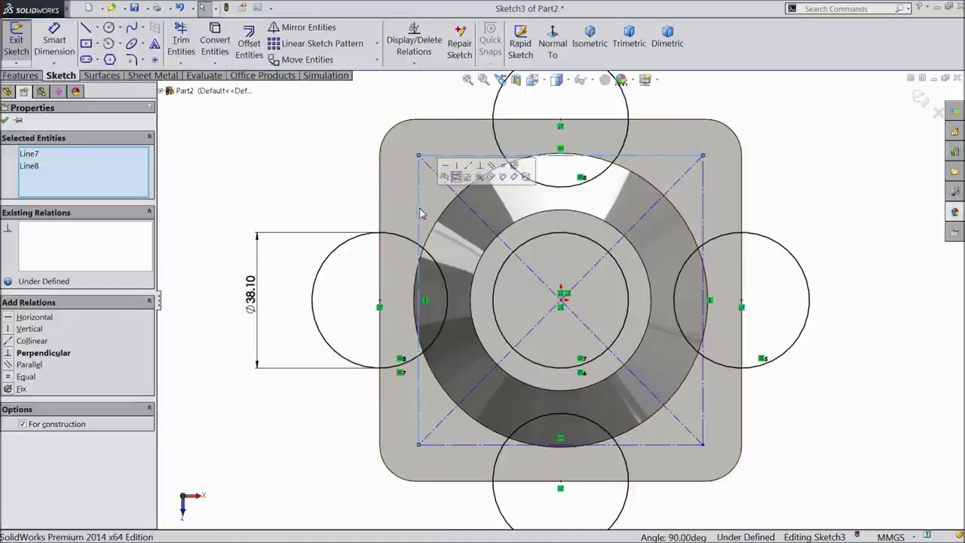
{"action": "left_click", "coordinate": [503, 167]}
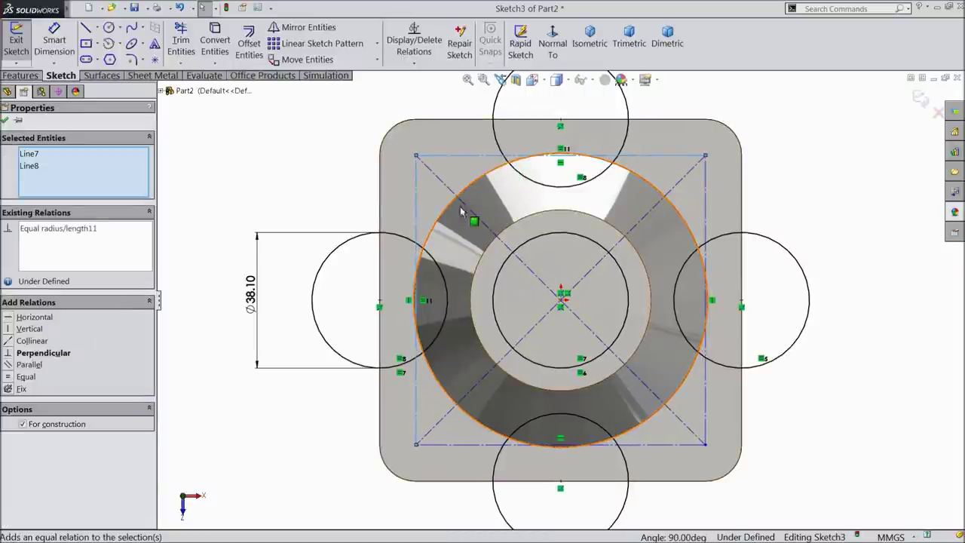
{"action": "left_click", "coordinate": [6, 119]}
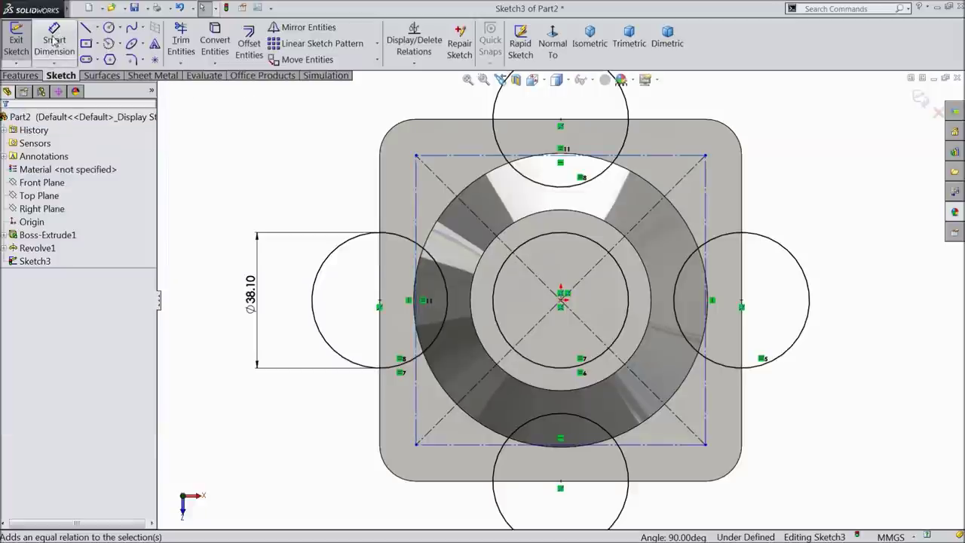
{"action": "left_click", "coordinate": [55, 41]}
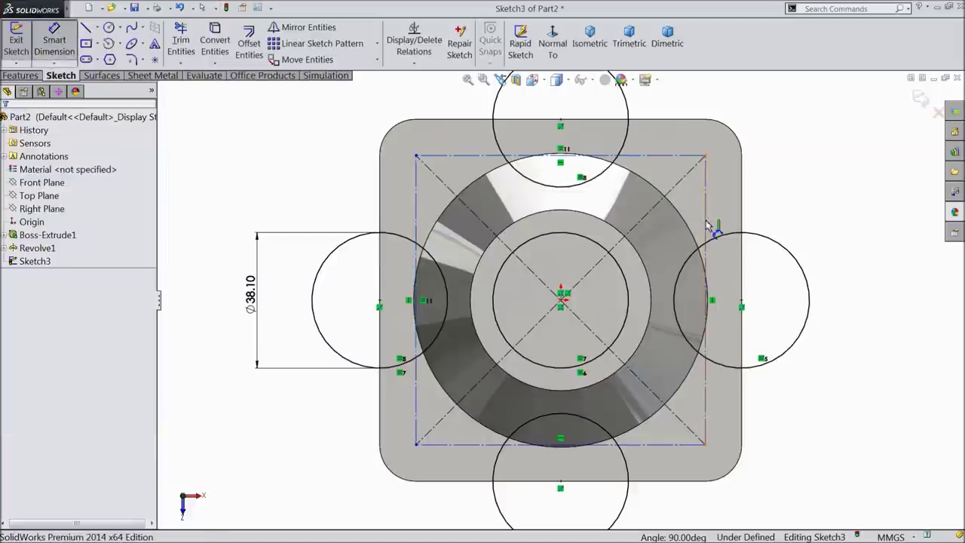
{"action": "left_click", "coordinate": [181, 42]}
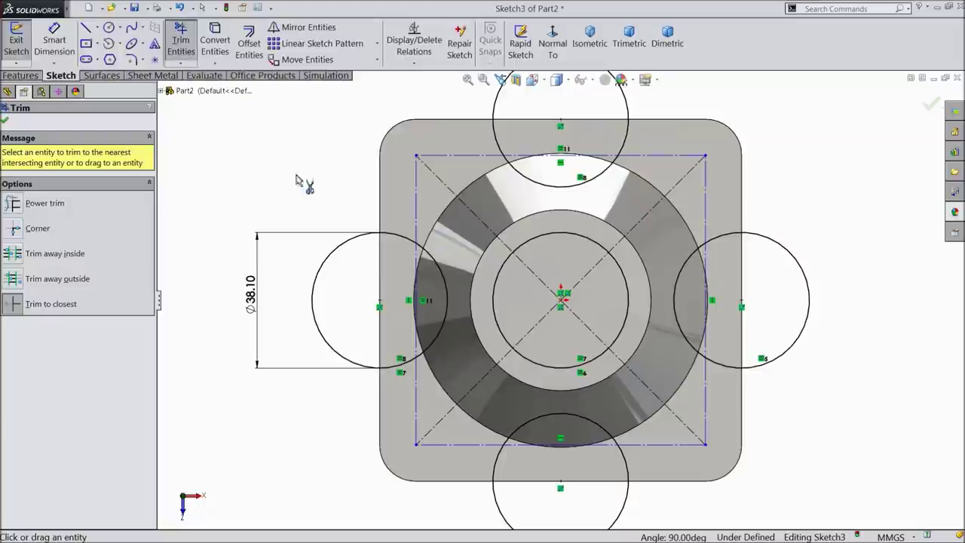
{"action": "left_click", "coordinate": [349, 249]}
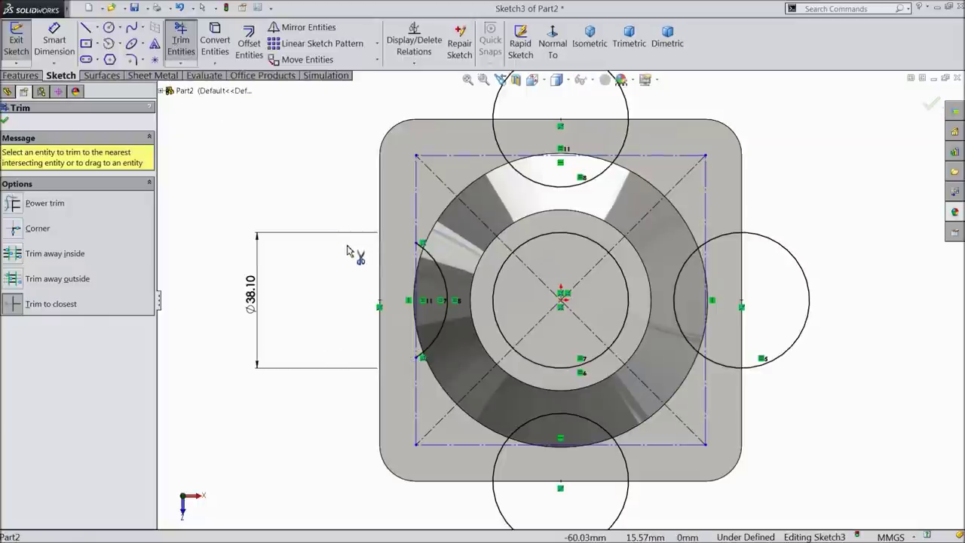
{"action": "left_click", "coordinate": [755, 242]}
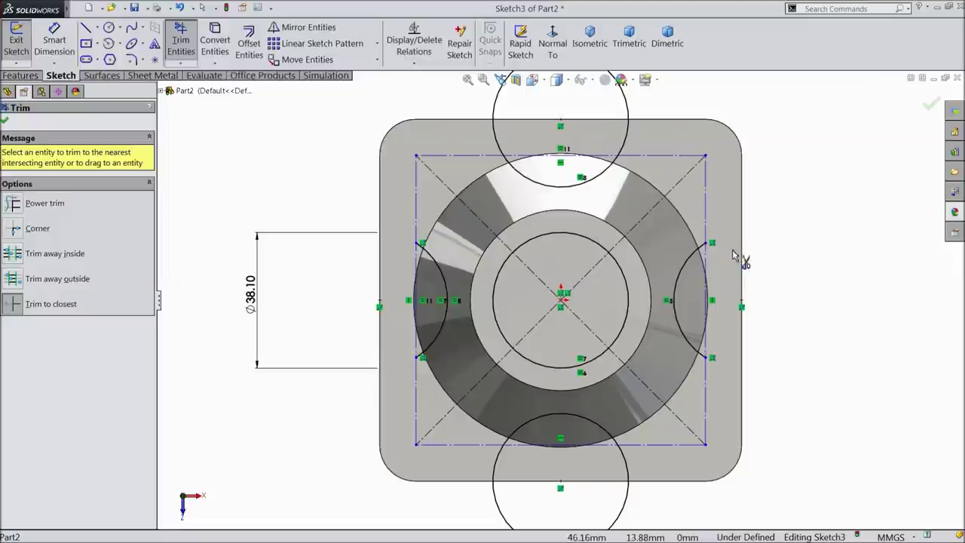
{"action": "left_click", "coordinate": [6, 121]}
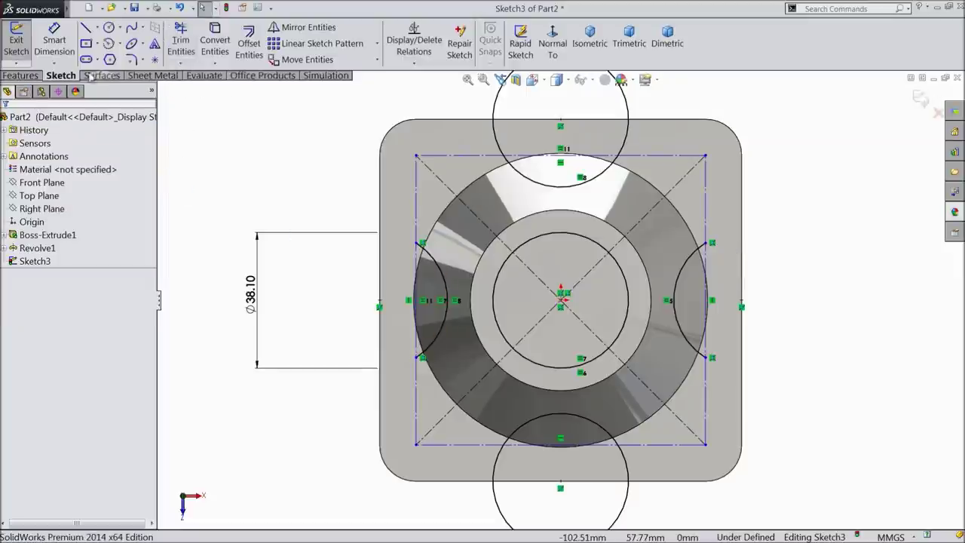
{"action": "left_click", "coordinate": [180, 9]}
{"action": "left_click", "coordinate": [180, 8]}
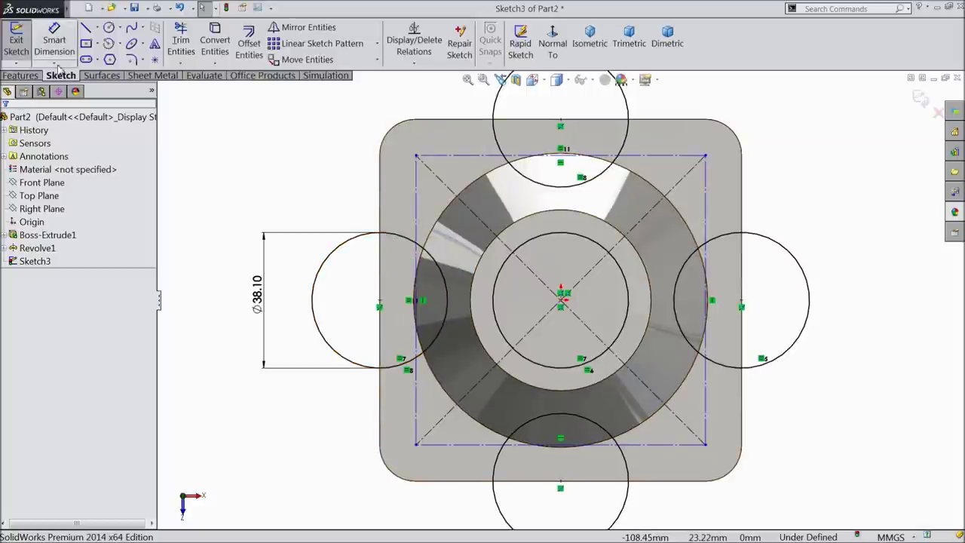
Step: Draw 38.10 mm construction centerlines across the left and top circles along the square's edges
{"action": "scroll", "coordinate": [491, 362], "scroll_direction": "up", "scroll_amount": 3}
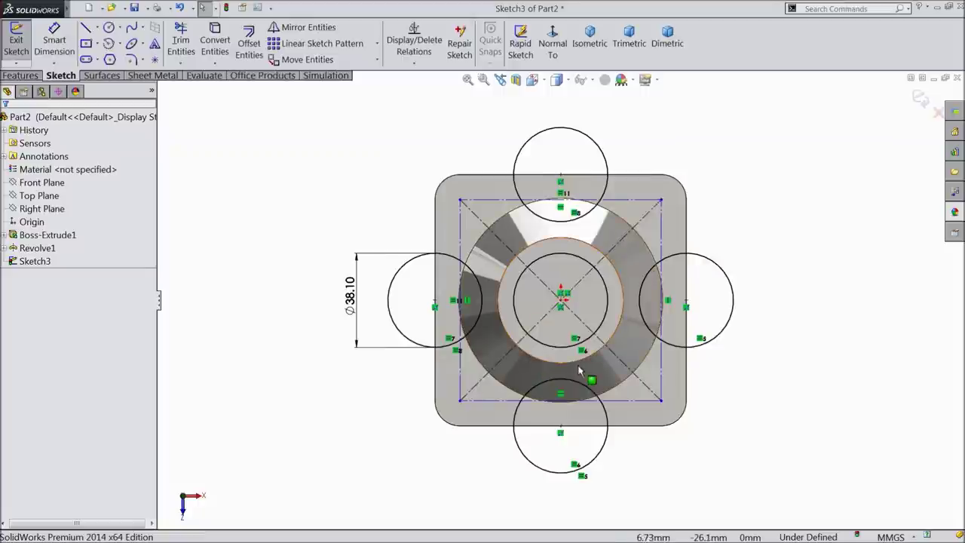
{"action": "scroll", "coordinate": [298, 240], "scroll_direction": "down", "scroll_amount": 2}
{"action": "left_click", "coordinate": [98, 28]}
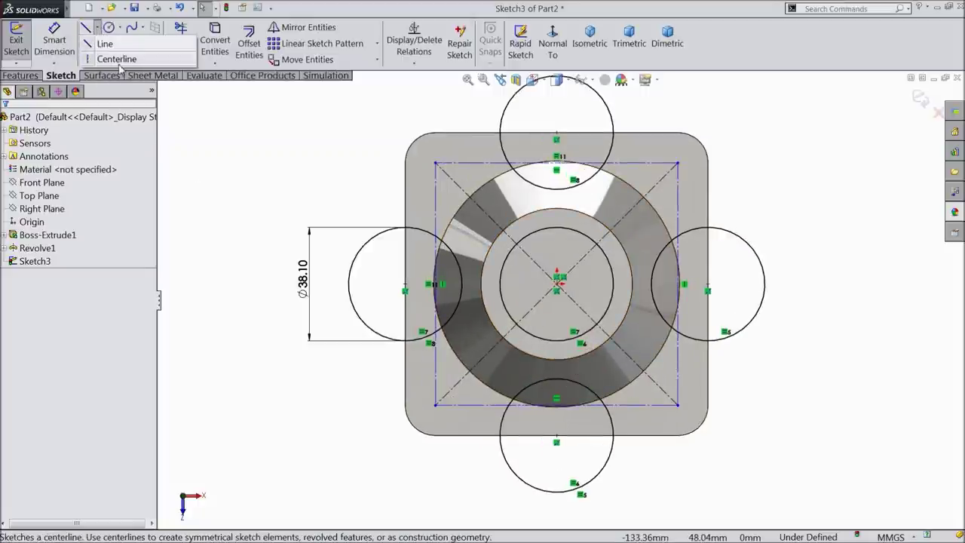
{"action": "left_click", "coordinate": [117, 60]}
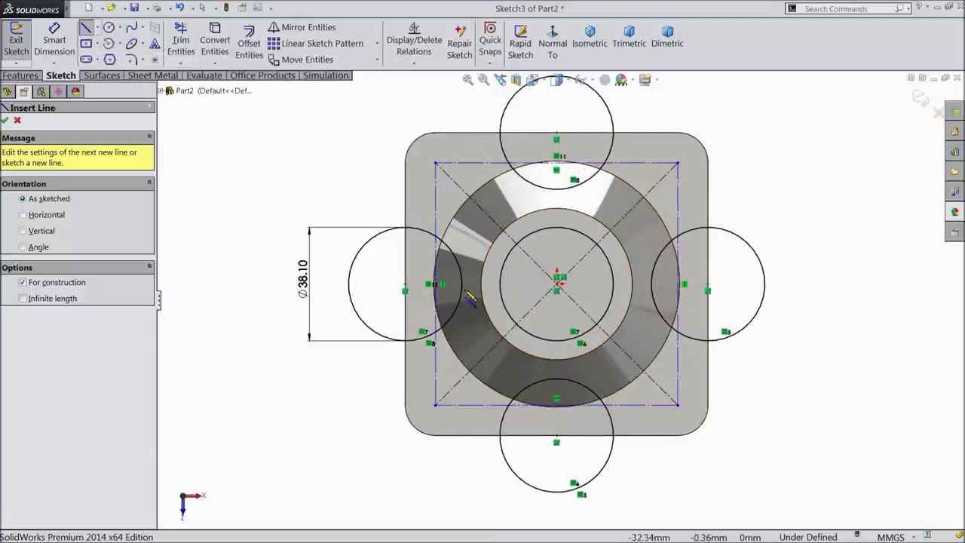
{"action": "left_click", "coordinate": [405, 227]}
{"action": "left_click", "coordinate": [405, 341]}
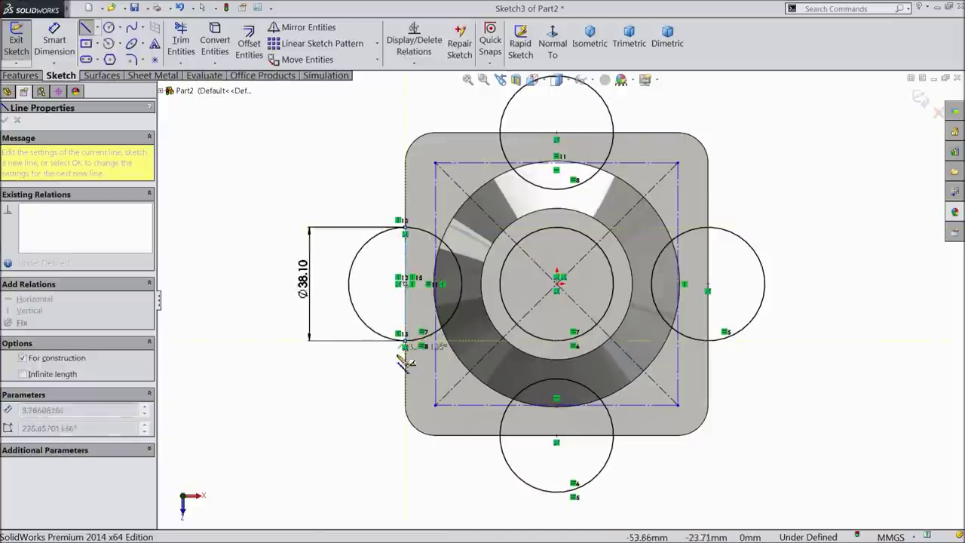
{"action": "key", "text": "Escape"}
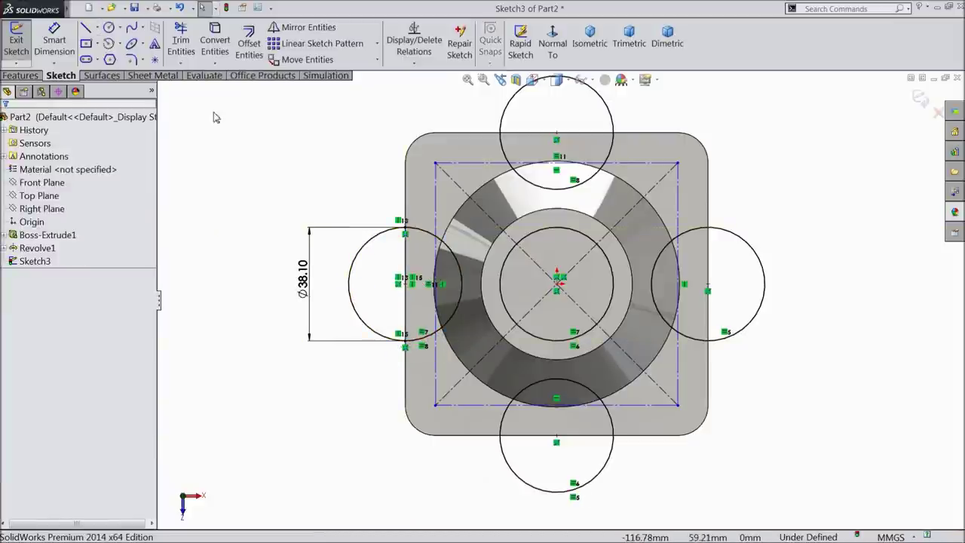
{"action": "left_click", "coordinate": [98, 27]}
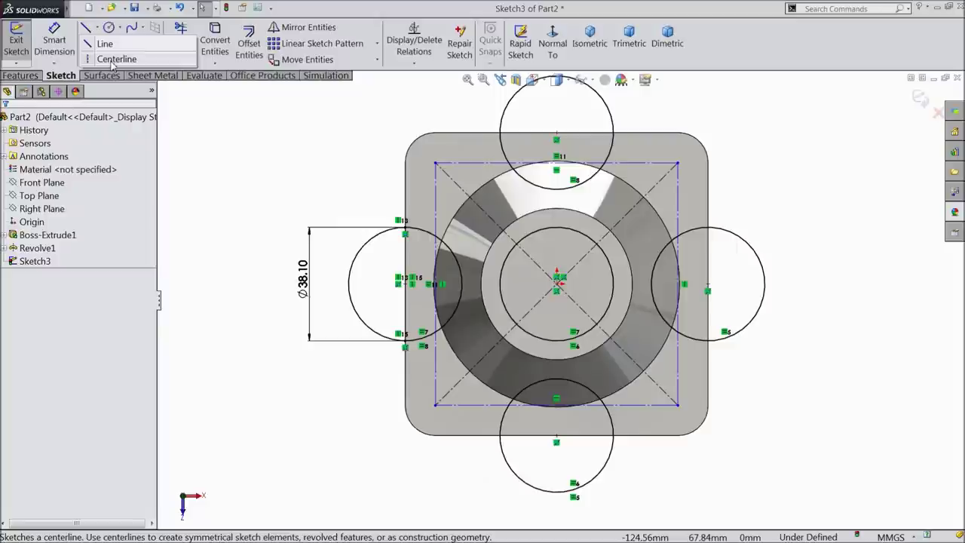
{"action": "left_click", "coordinate": [113, 59]}
{"action": "left_click", "coordinate": [500, 133]}
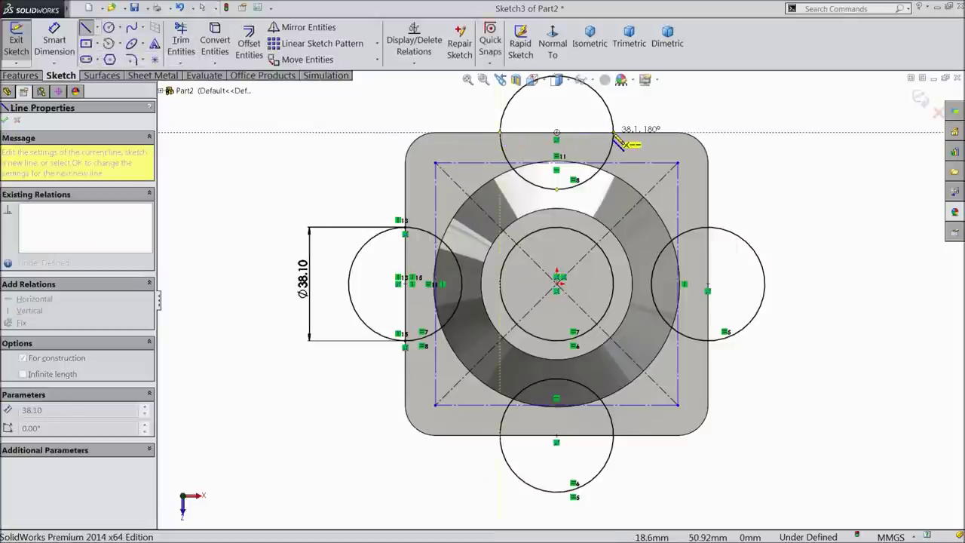
{"action": "left_click", "coordinate": [612, 133]}
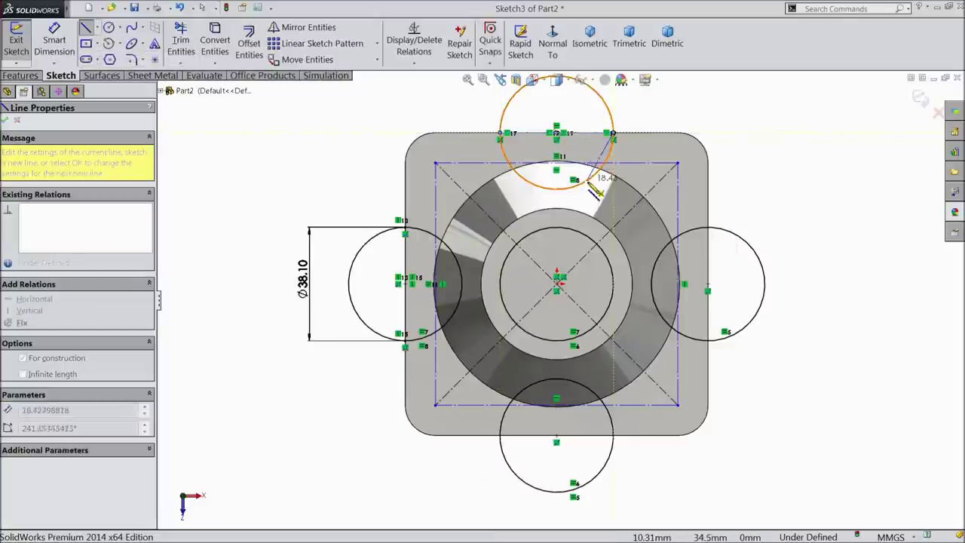
{"action": "key", "text": "Escape"}
Step: Add centerlines across the right and bottom circles, then end the centerline tool
{"action": "left_click", "coordinate": [98, 28]}
{"action": "left_click", "coordinate": [113, 58]}
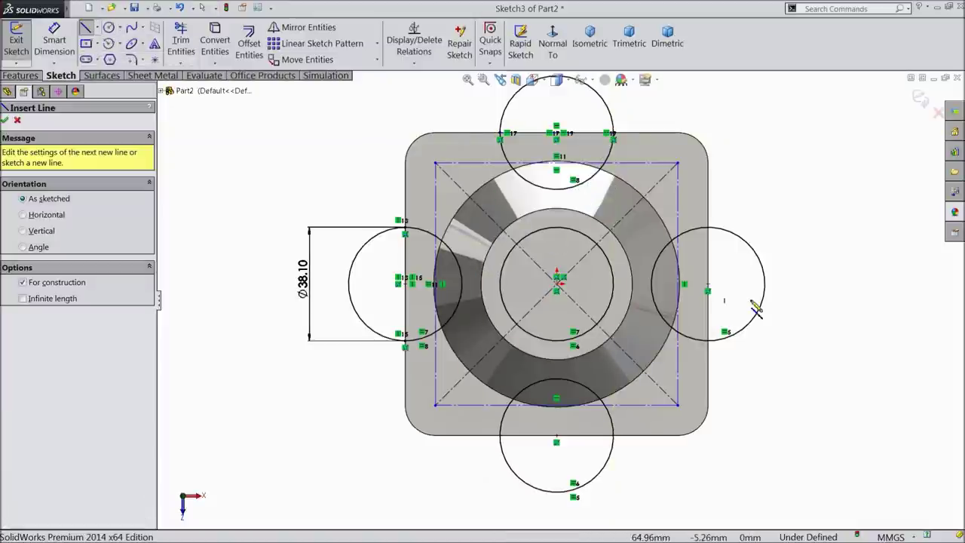
{"action": "left_click", "coordinate": [707, 227]}
{"action": "left_click", "coordinate": [707, 341]}
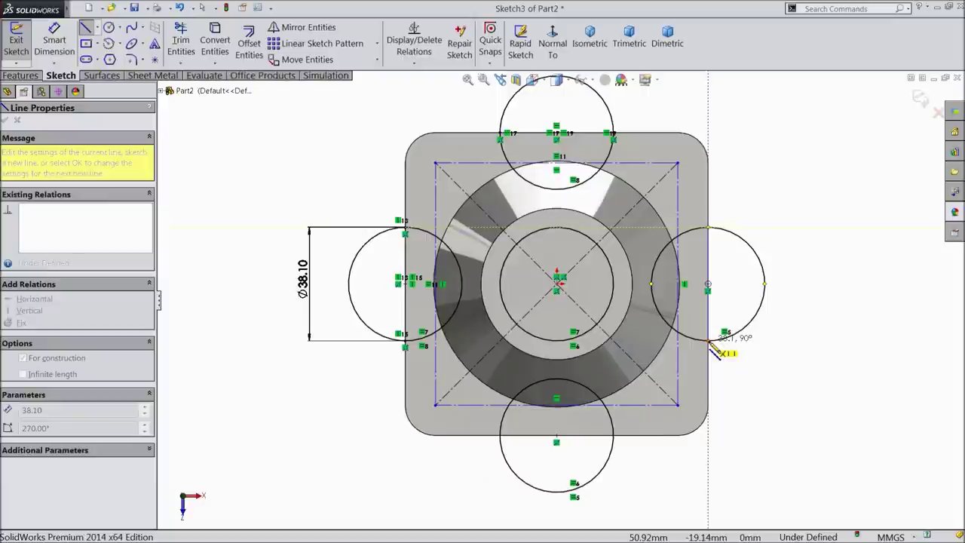
{"action": "key", "text": "Escape"}
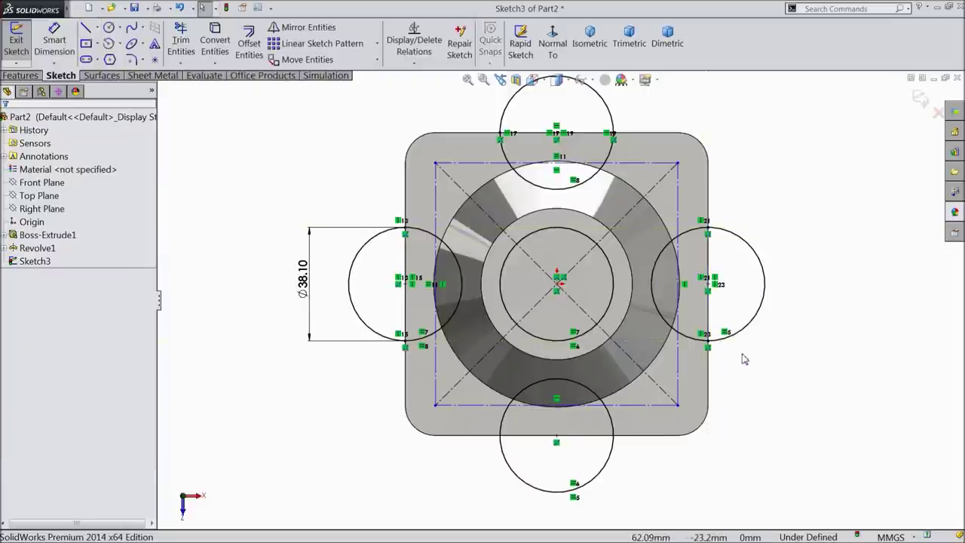
{"action": "left_click", "coordinate": [96, 43]}
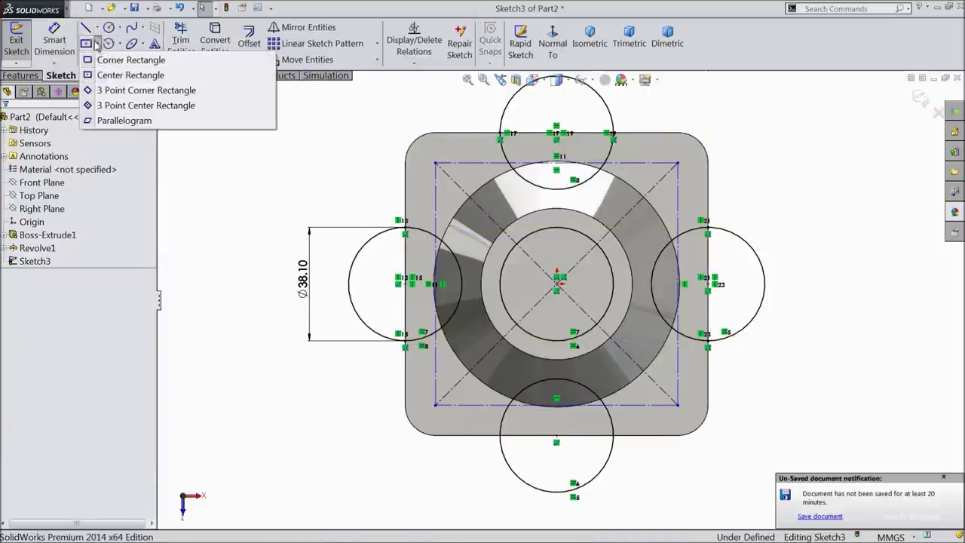
{"action": "left_click", "coordinate": [96, 28]}
{"action": "left_click", "coordinate": [113, 59]}
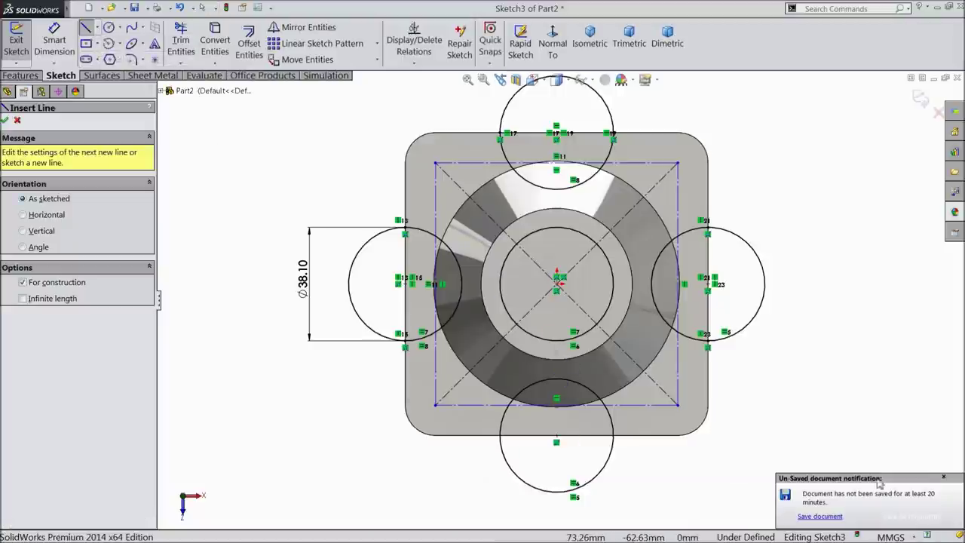
{"action": "left_click", "coordinate": [945, 478]}
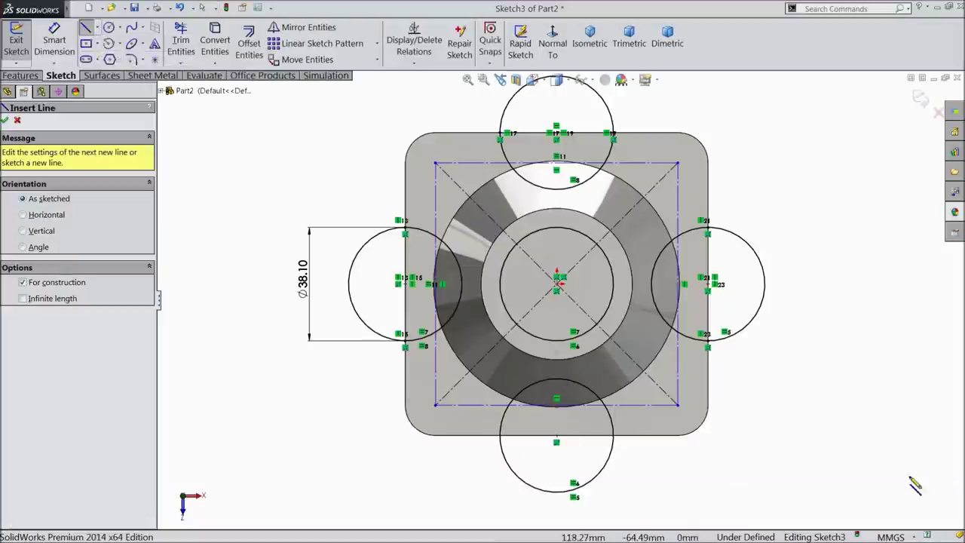
{"action": "left_click", "coordinate": [501, 436]}
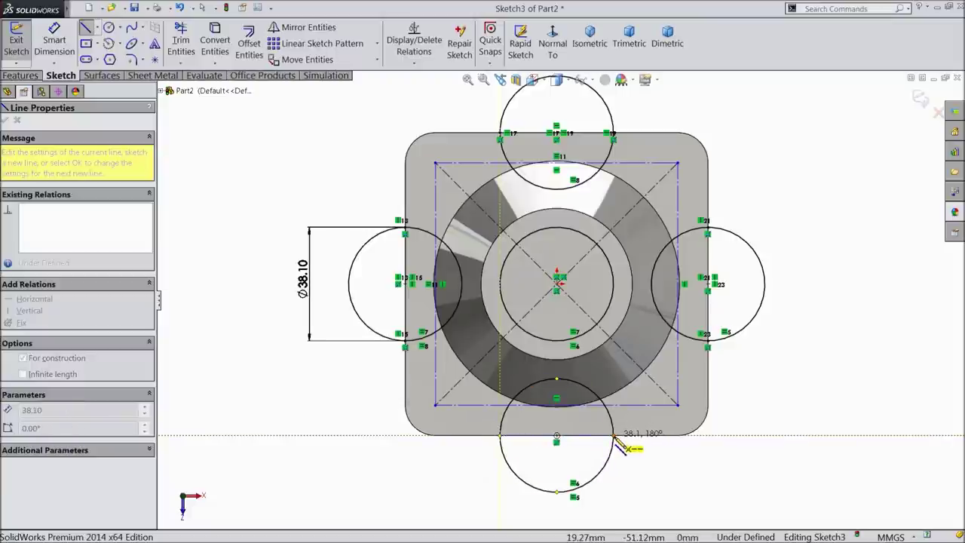
{"action": "left_click", "coordinate": [613, 436]}
{"action": "right_click", "coordinate": [659, 89]}
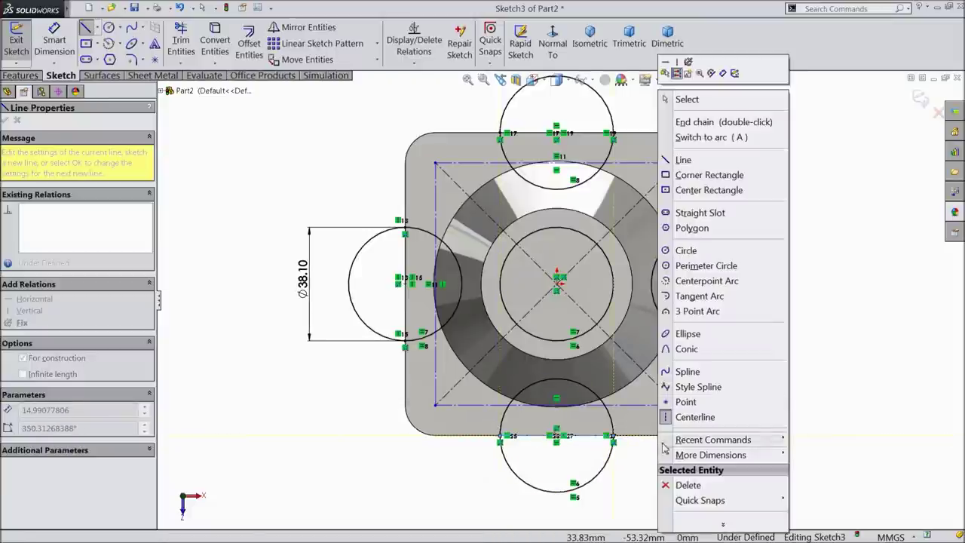
{"action": "left_click", "coordinate": [686, 99]}
Step: Power-trim the outer arcs of the left, top, right and bottom circles beyond the square
{"action": "left_click", "coordinate": [180, 41]}
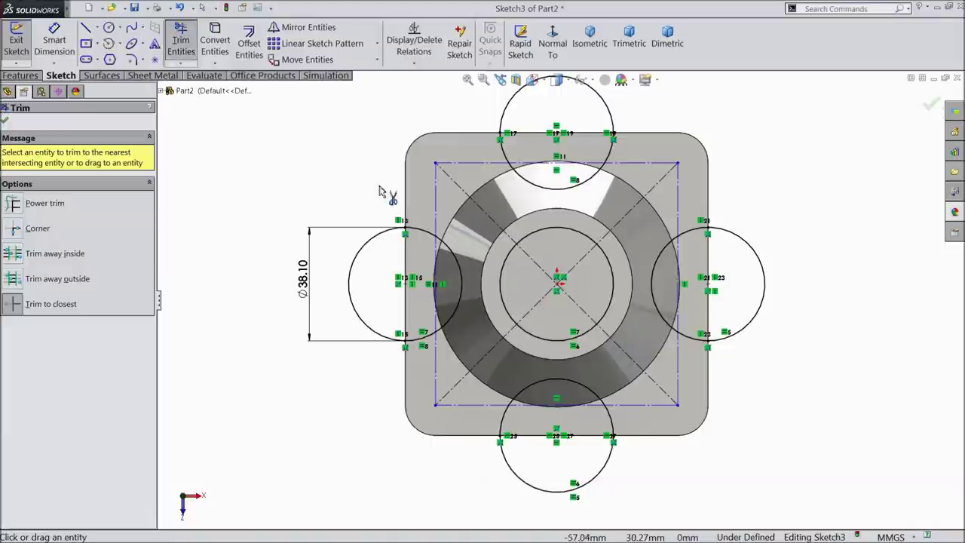
{"action": "left_click", "coordinate": [377, 253]}
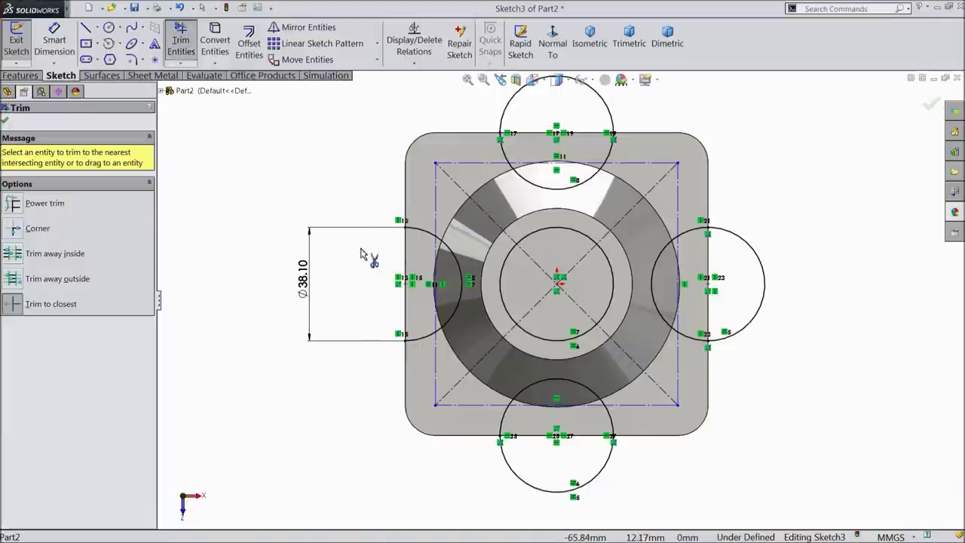
{"action": "left_click", "coordinate": [533, 84]}
{"action": "left_click", "coordinate": [764, 284]}
{"action": "left_click", "coordinate": [607, 466]}
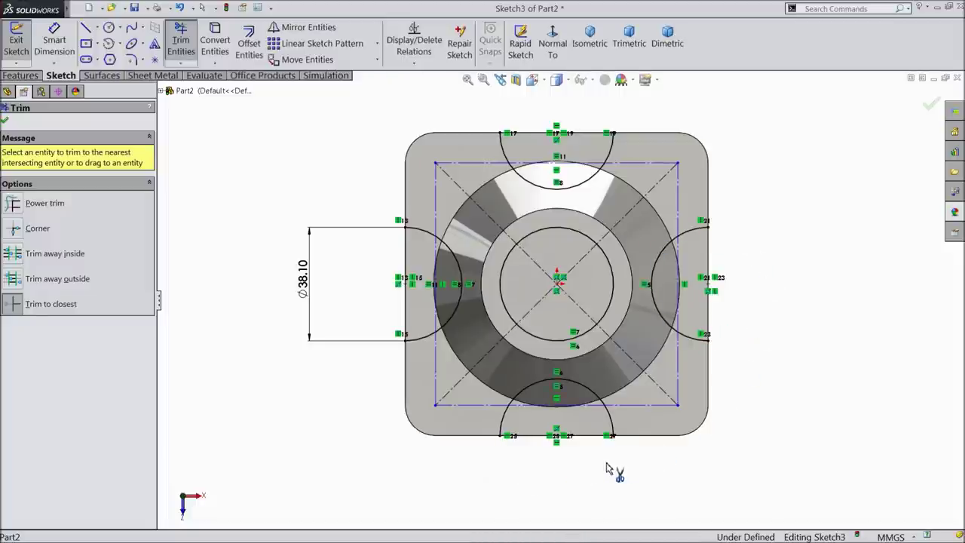
{"action": "left_click", "coordinate": [4, 122]}
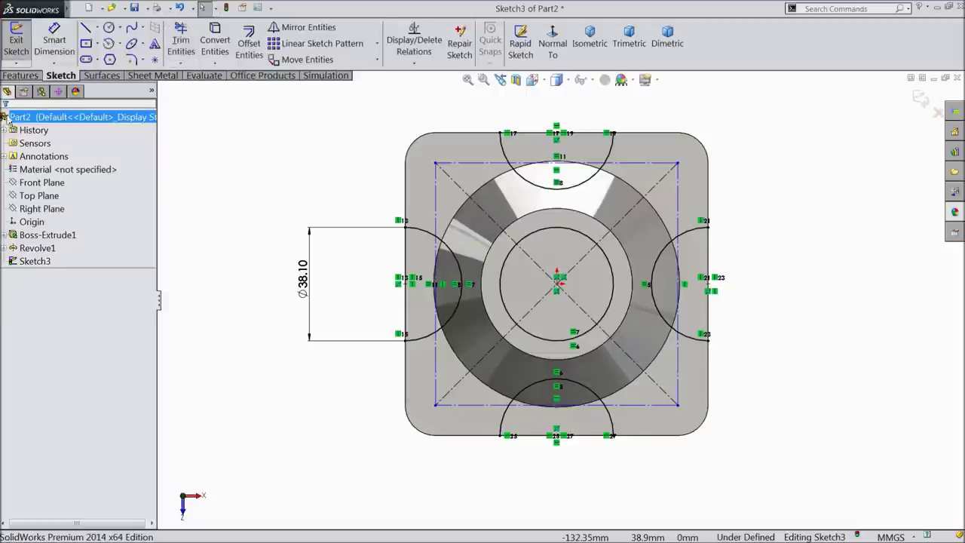
Step: Dimension the construction square's side to 76.20 mm, discarding a redundant width dimension
{"action": "left_click", "coordinate": [54, 39]}
{"action": "left_click", "coordinate": [678, 211]}
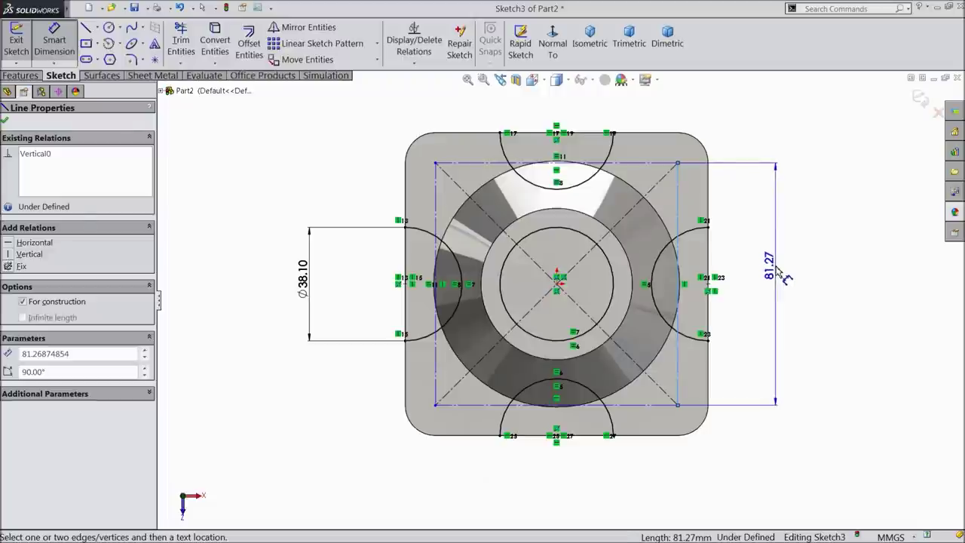
{"action": "left_click", "coordinate": [778, 267]}
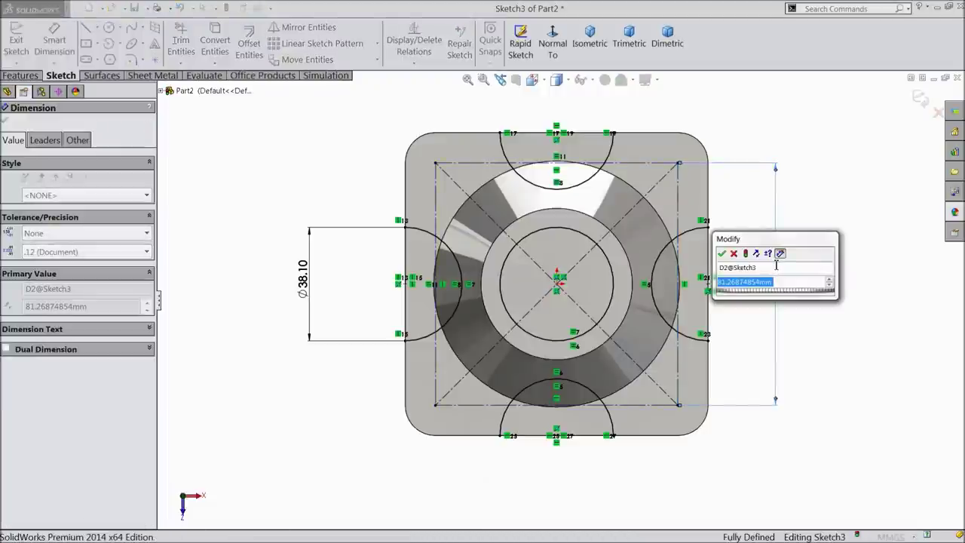
{"action": "type", "text": "76."}
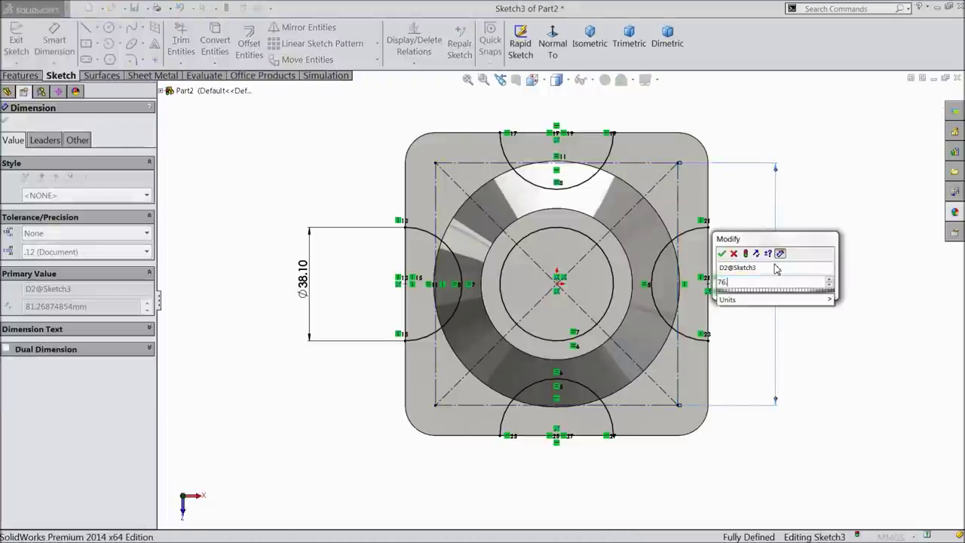
{"action": "left_click", "coordinate": [722, 253]}
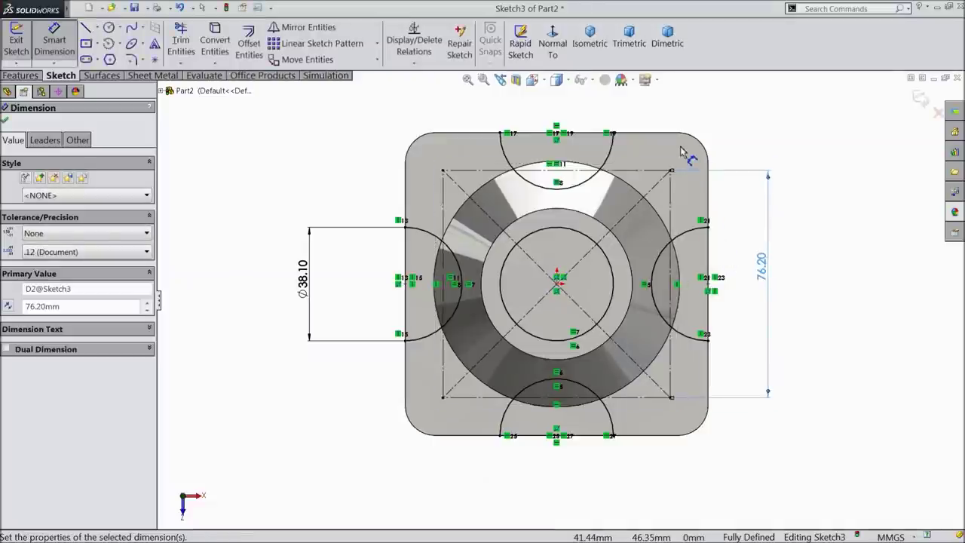
{"action": "scroll", "coordinate": [676, 165], "scroll_direction": "up", "scroll_amount": 2}
{"action": "scroll", "coordinate": [676, 164], "scroll_direction": "up", "scroll_amount": 2}
{"action": "left_click", "coordinate": [610, 226]}
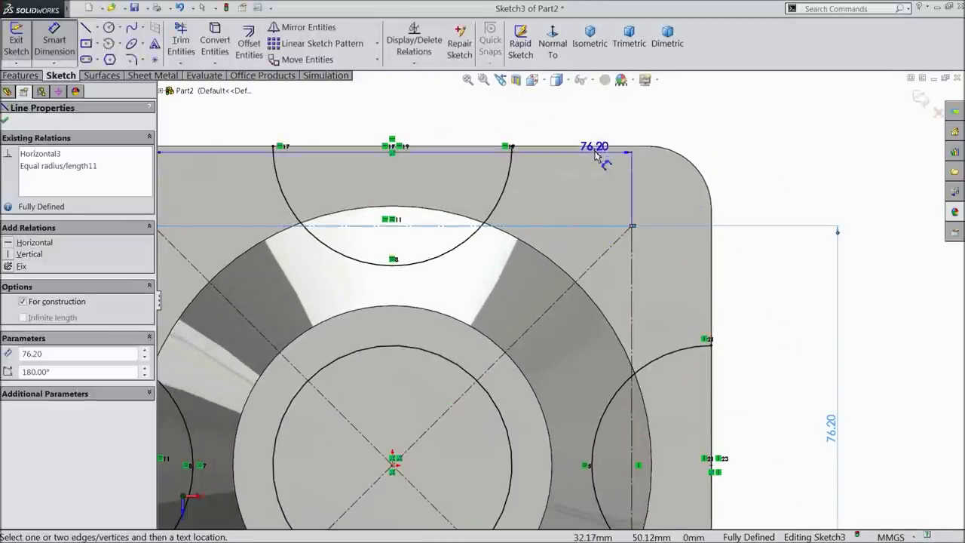
{"action": "left_click", "coordinate": [599, 153]}
{"action": "left_click", "coordinate": [533, 167]}
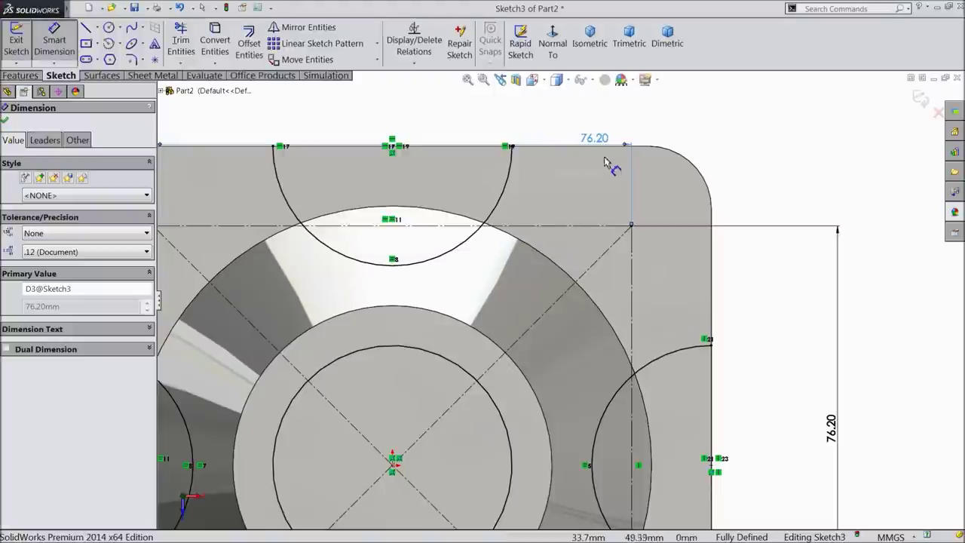
{"action": "key", "text": "Escape"}
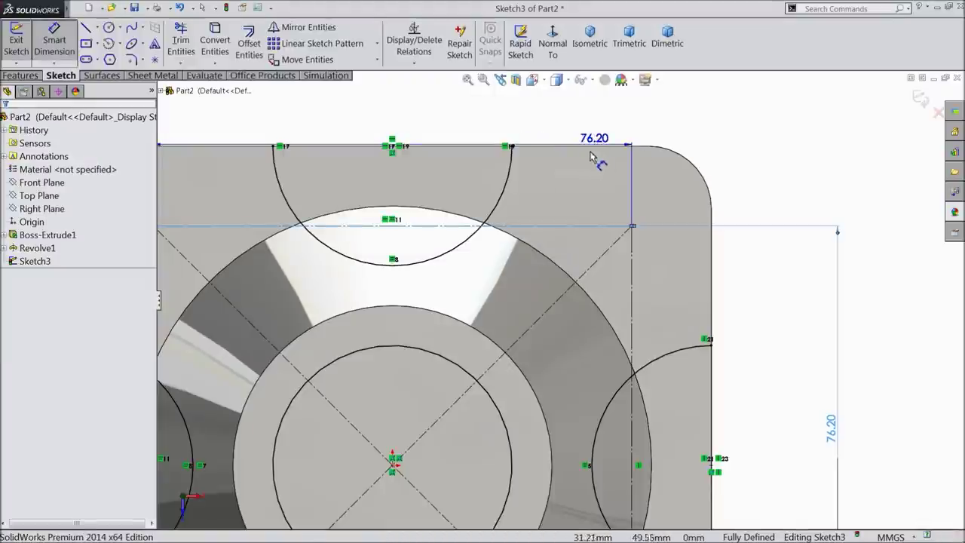
{"action": "key", "text": "Escape"}
Step: Add driven 12.70 mm offsets from the square's top and right sides to the plate edges
{"action": "left_click", "coordinate": [586, 227]}
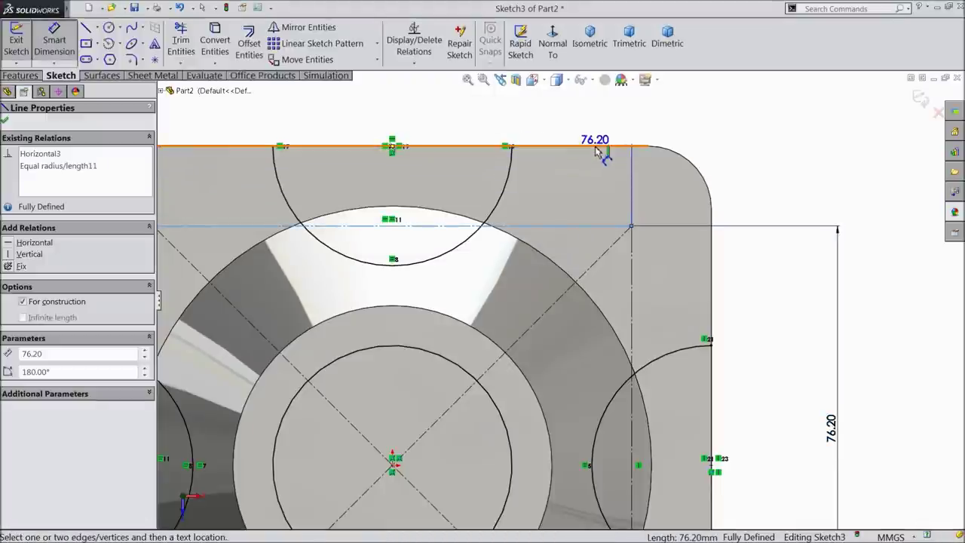
{"action": "left_click", "coordinate": [594, 146]}
{"action": "left_click", "coordinate": [761, 186]}
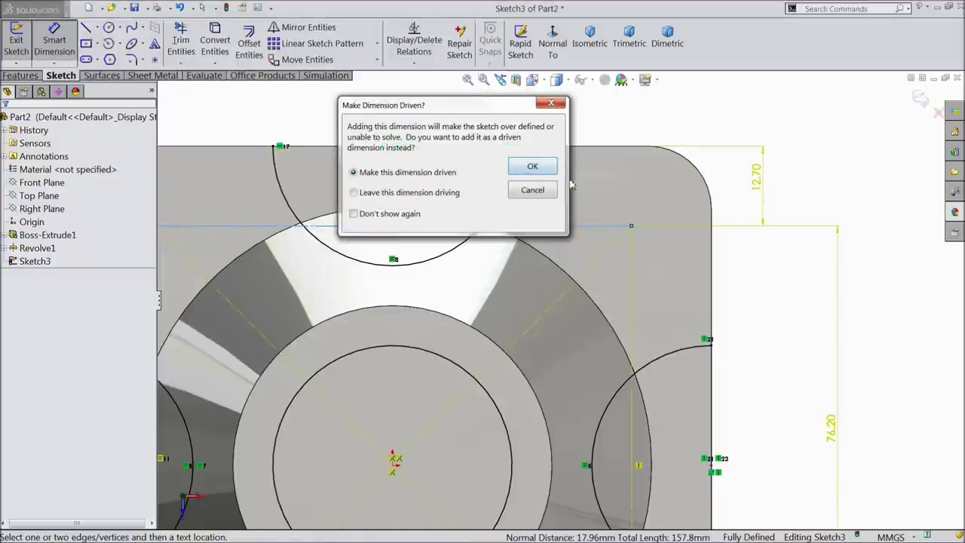
{"action": "left_click", "coordinate": [533, 165]}
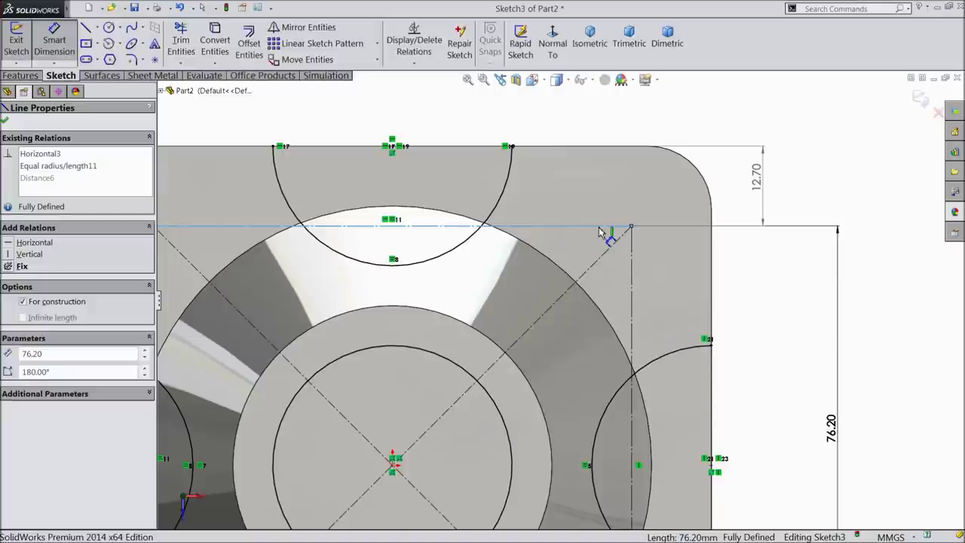
{"action": "key", "text": "z"}
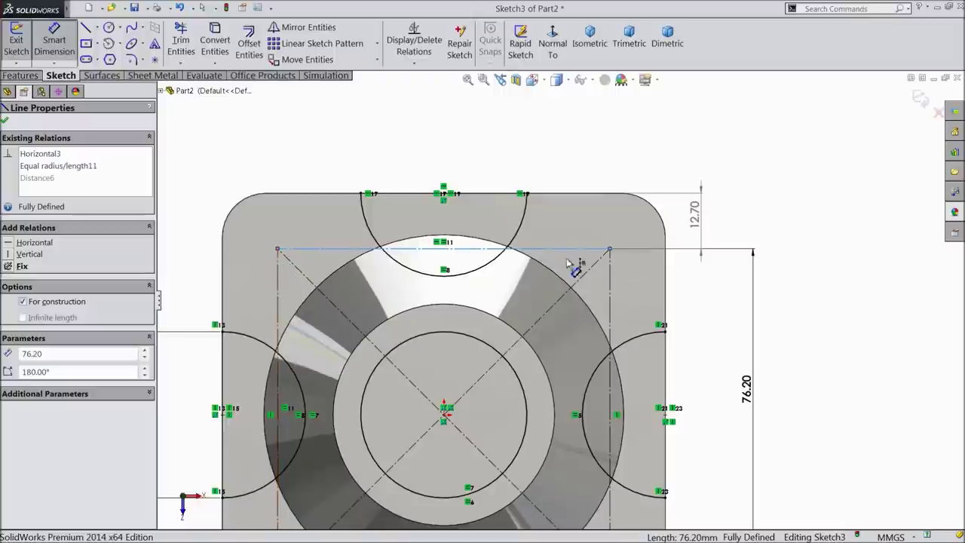
{"action": "left_click", "coordinate": [610, 278]}
{"action": "left_click", "coordinate": [667, 286]}
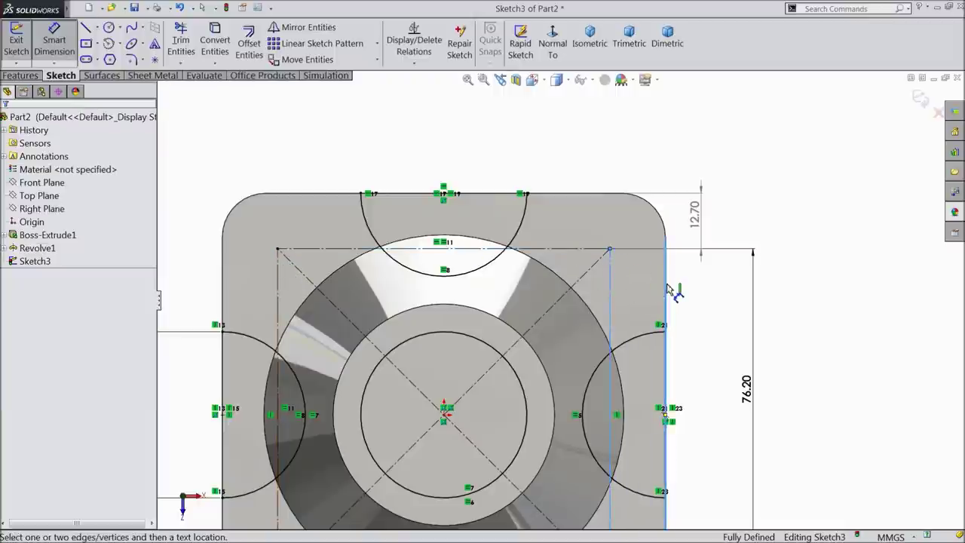
{"action": "left_click", "coordinate": [635, 144]}
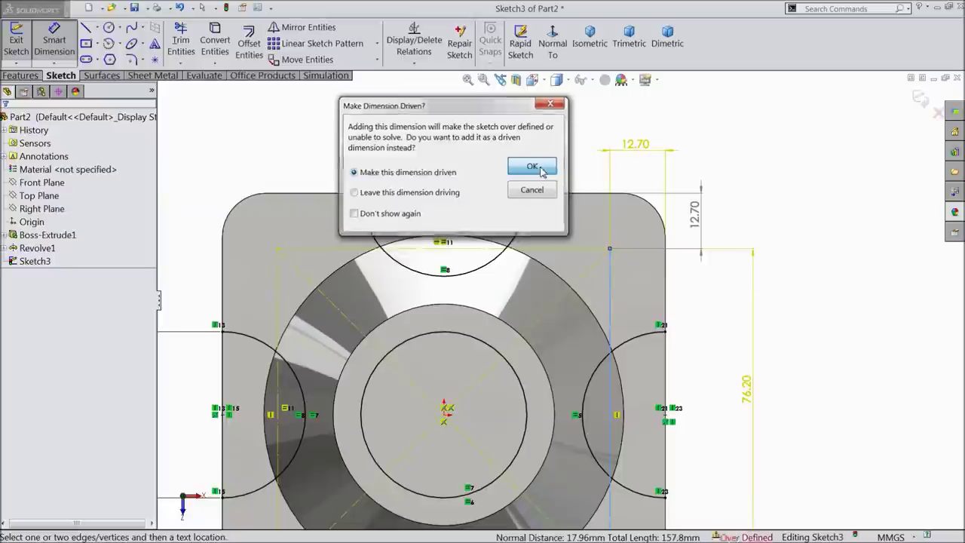
{"action": "left_click", "coordinate": [533, 166]}
{"action": "scroll", "coordinate": [525, 350], "scroll_direction": "up", "scroll_amount": 4}
{"action": "scroll", "coordinate": [526, 350], "scroll_direction": "down", "scroll_amount": 2}
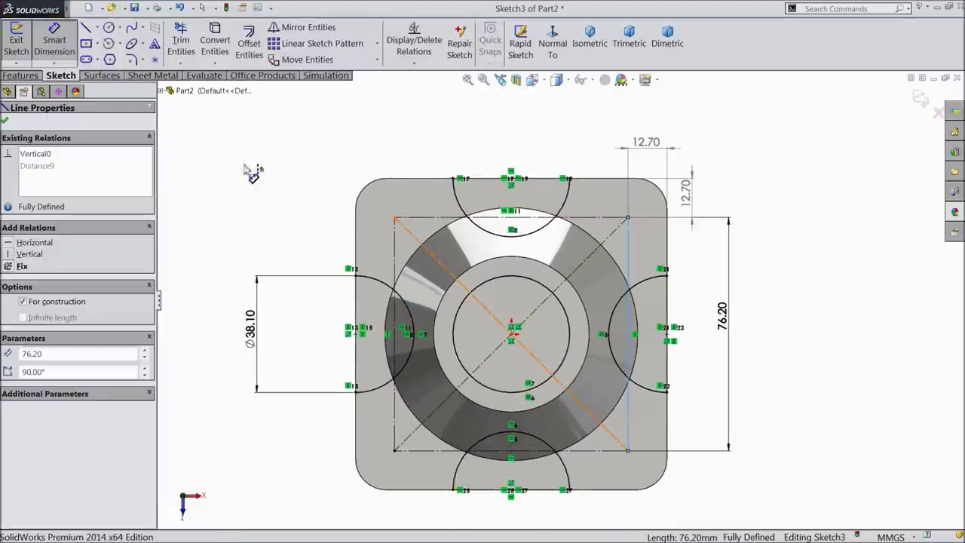
Step: Draw a small circle centred on each of the construction square's four corners
{"action": "left_click", "coordinate": [108, 29]}
{"action": "scroll", "coordinate": [411, 241], "scroll_direction": "down", "scroll_amount": 3}
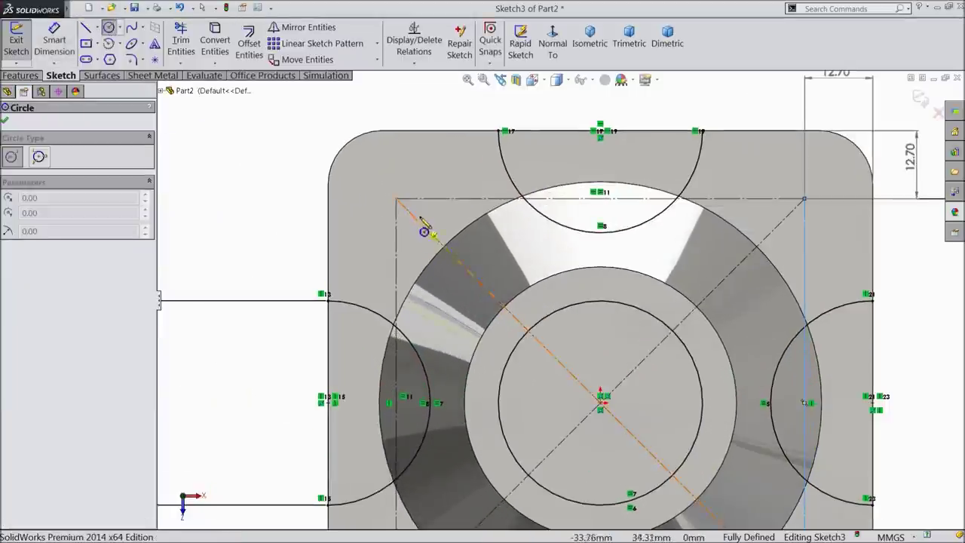
{"action": "left_click_drag", "start_coordinate": [396, 199], "coordinate": [416, 201]}
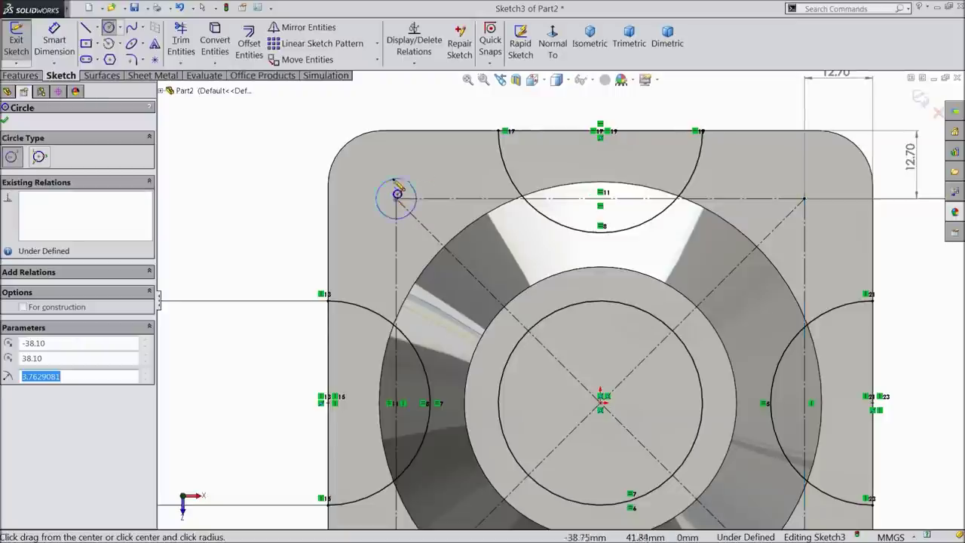
{"action": "mouse_move", "coordinate": [805, 199]}
{"action": "left_mouse_down"}
{"action": "mouse_move", "coordinate": [822, 190]}
{"action": "mouse_move", "coordinate": [824, 217]}
{"action": "left_mouse_up"}
{"action": "scroll", "coordinate": [607, 451], "scroll_direction": "up", "scroll_amount": 4}
{"action": "scroll", "coordinate": [607, 450], "scroll_direction": "down", "scroll_amount": 3}
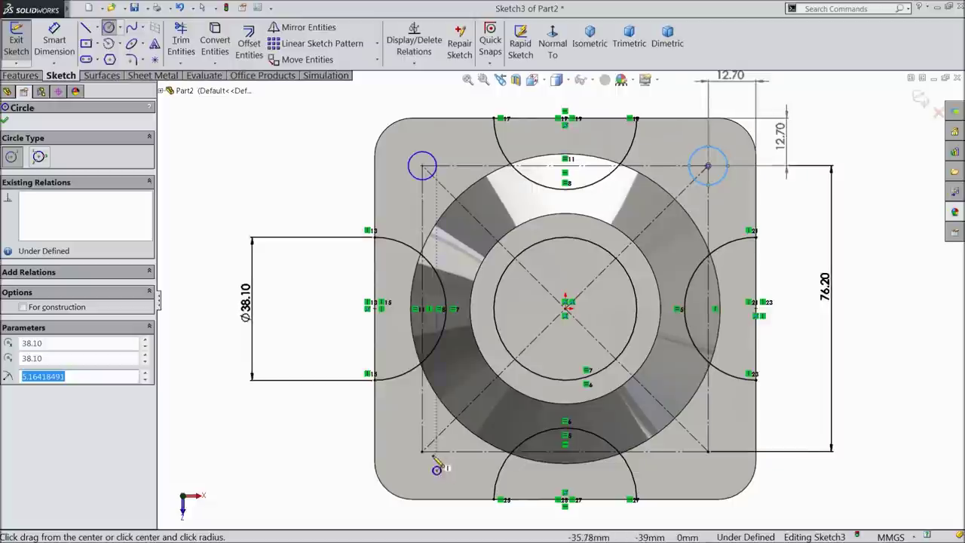
{"action": "left_click_drag", "start_coordinate": [422, 450], "coordinate": [421, 452]}
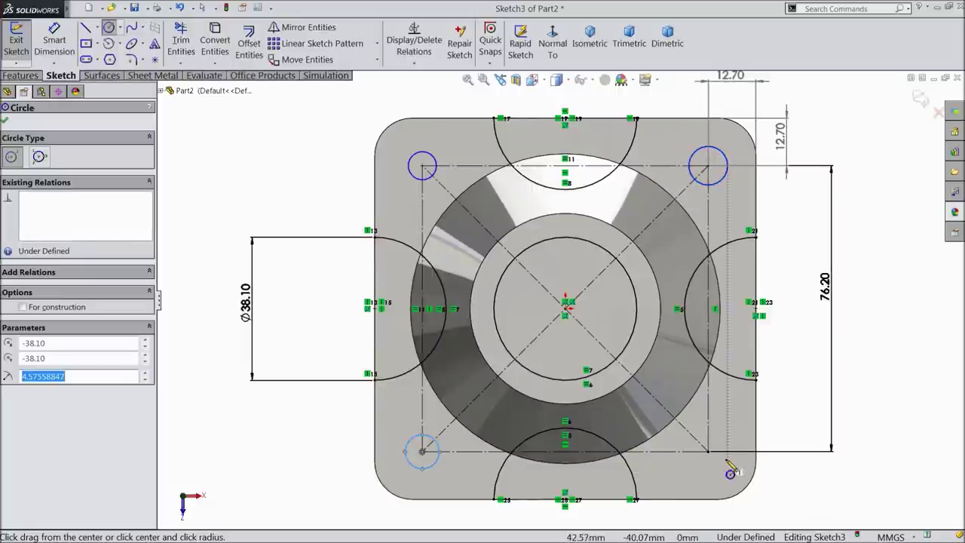
{"action": "left_click_drag", "start_coordinate": [709, 451], "coordinate": [730, 448]}
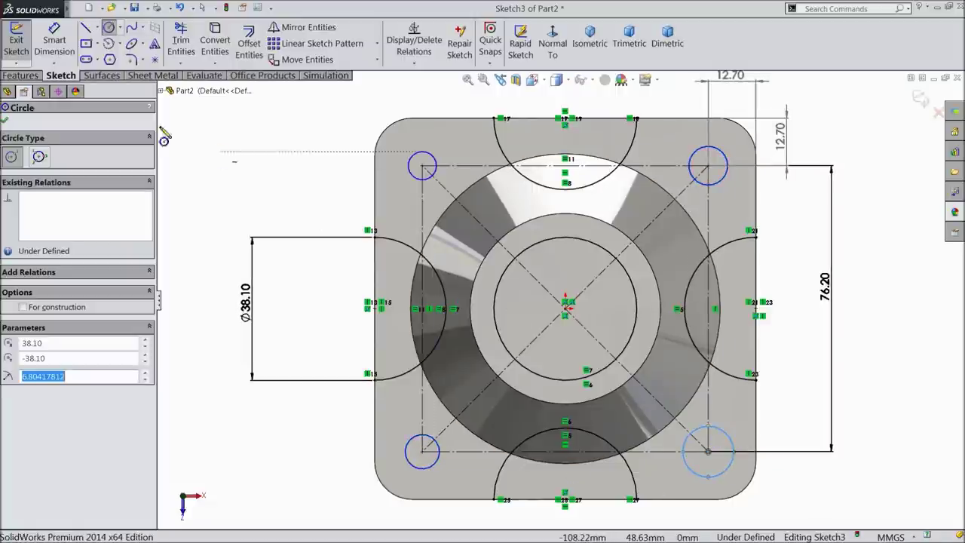
Step: Select all four corner circles and make them equal in size
{"action": "left_click", "coordinate": [111, 27]}
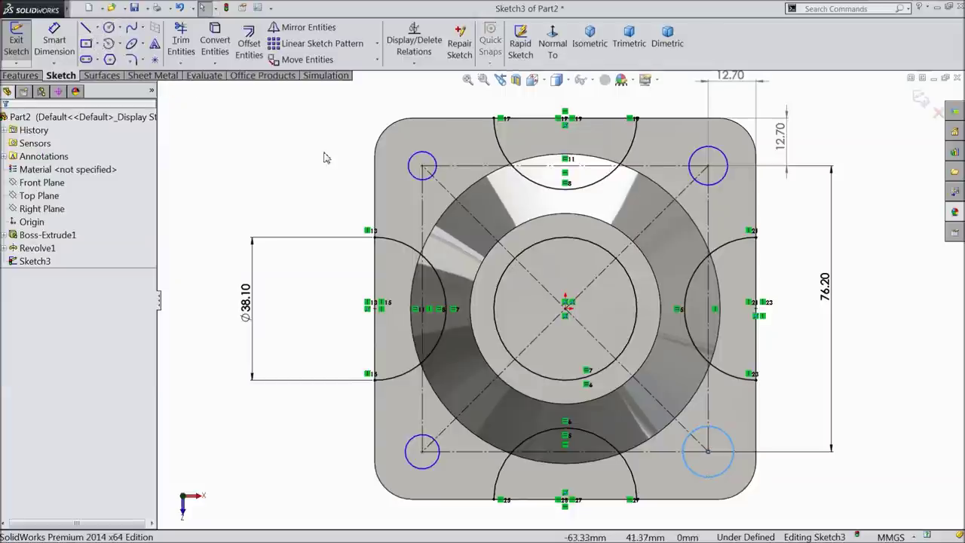
{"action": "left_click", "coordinate": [411, 161]}
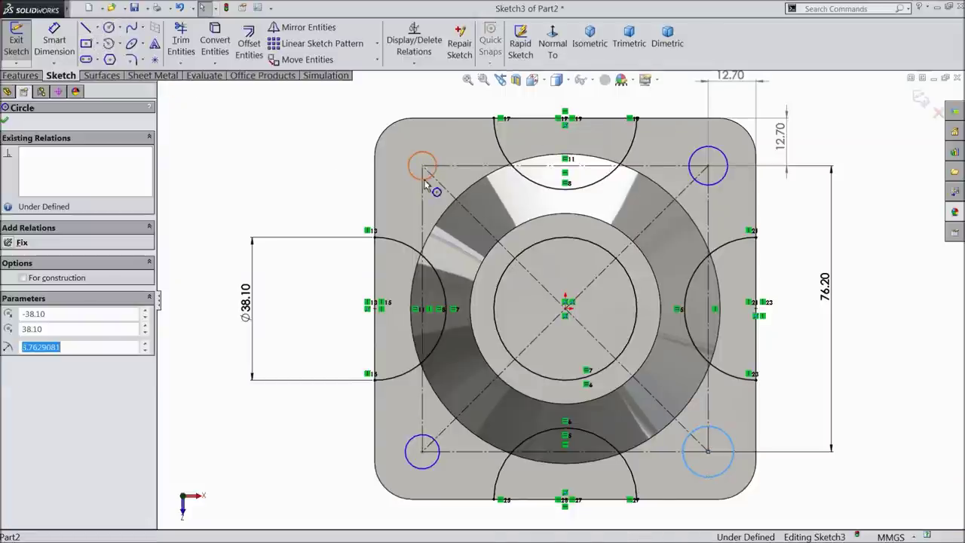
{"action": "left_click", "coordinate": [722, 180], "text": "ctrl"}
{"action": "left_click", "coordinate": [712, 435], "text": "ctrl"}
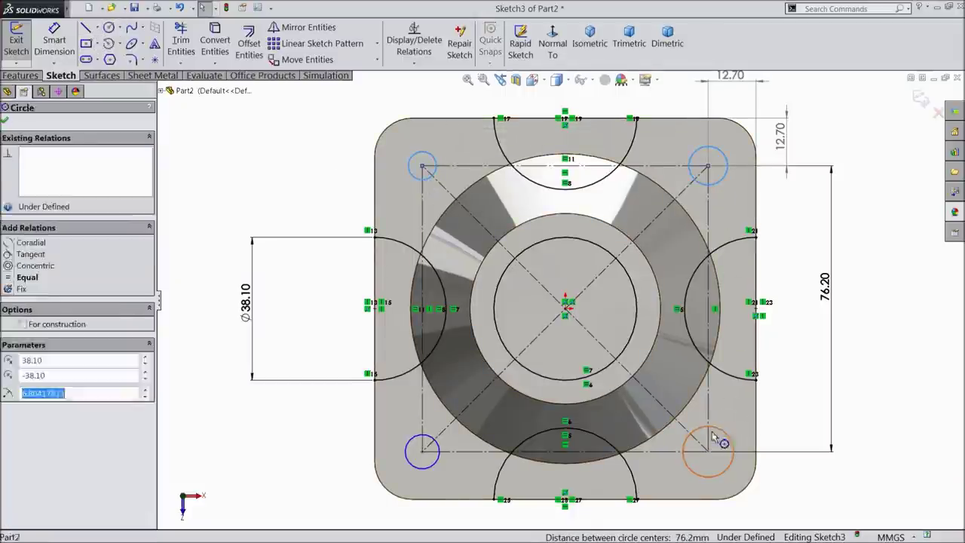
{"action": "left_click", "coordinate": [437, 458], "text": "ctrl"}
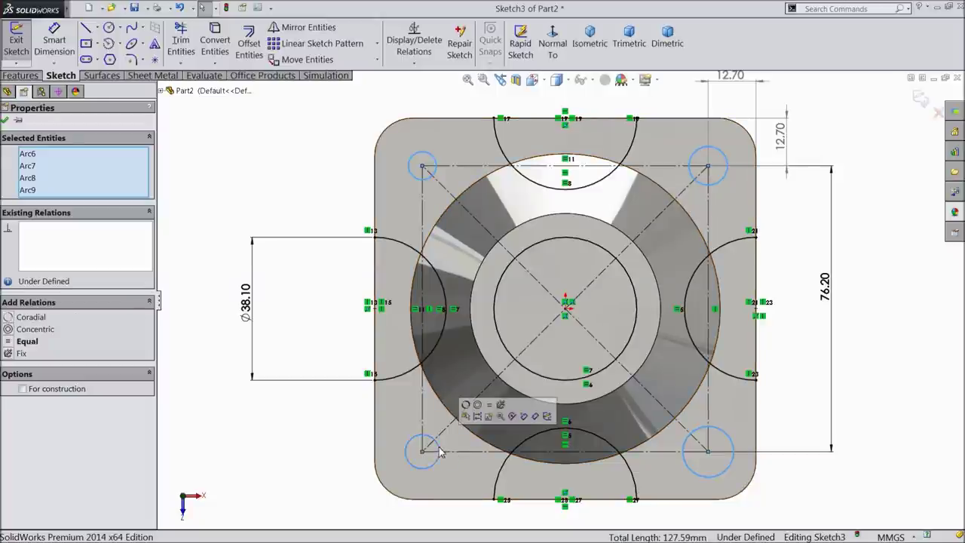
{"action": "left_click", "coordinate": [490, 407]}
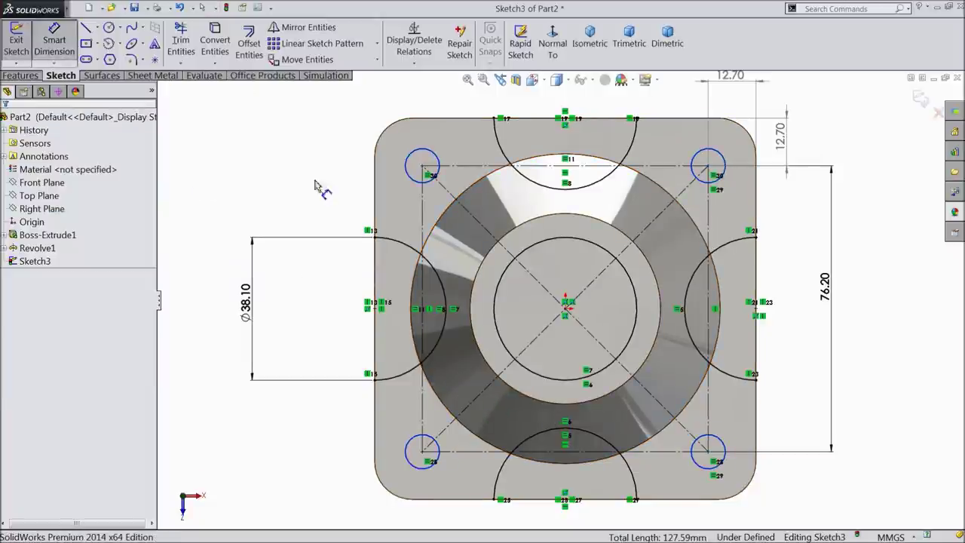
Step: Dimension the top-left corner circle to a 6.35 mm diameter
{"action": "left_click", "coordinate": [416, 173]}
{"action": "left_click", "coordinate": [315, 175]}
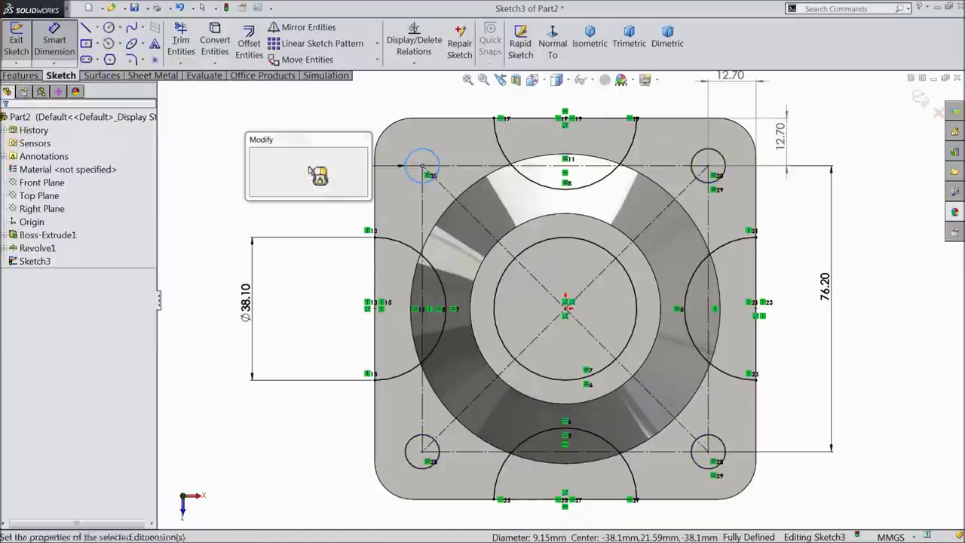
{"action": "type", "text": "6.3"}
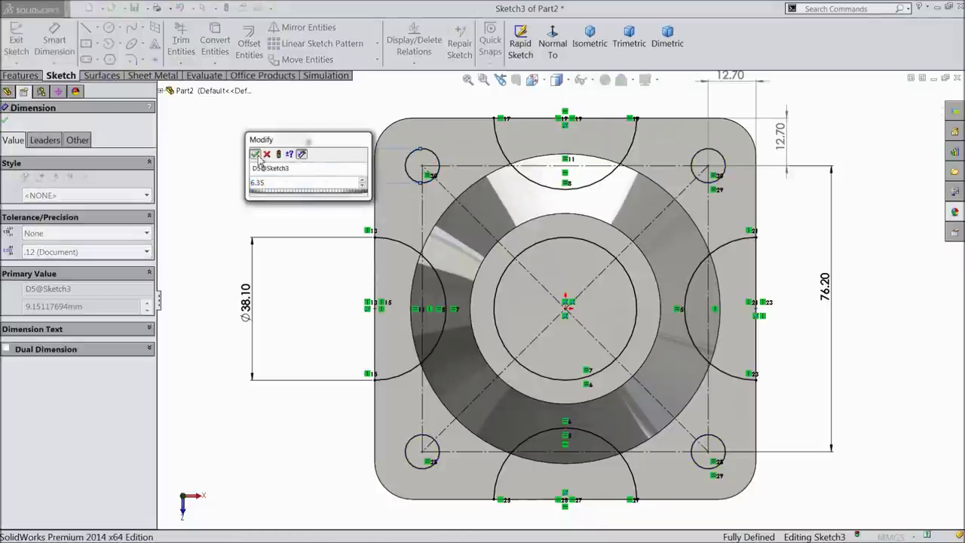
{"action": "type", "text": "5"}
{"action": "left_click", "coordinate": [256, 154]}
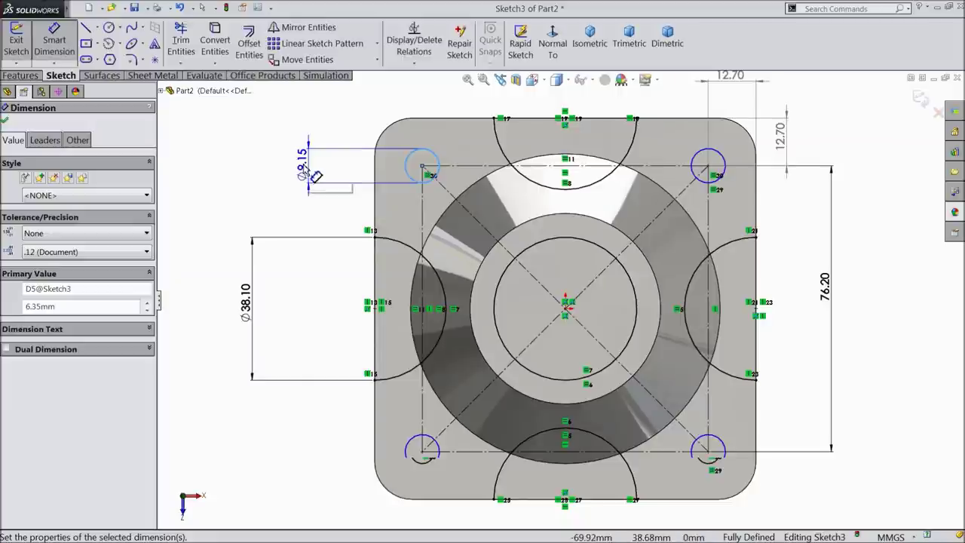
{"action": "key", "text": "Escape"}
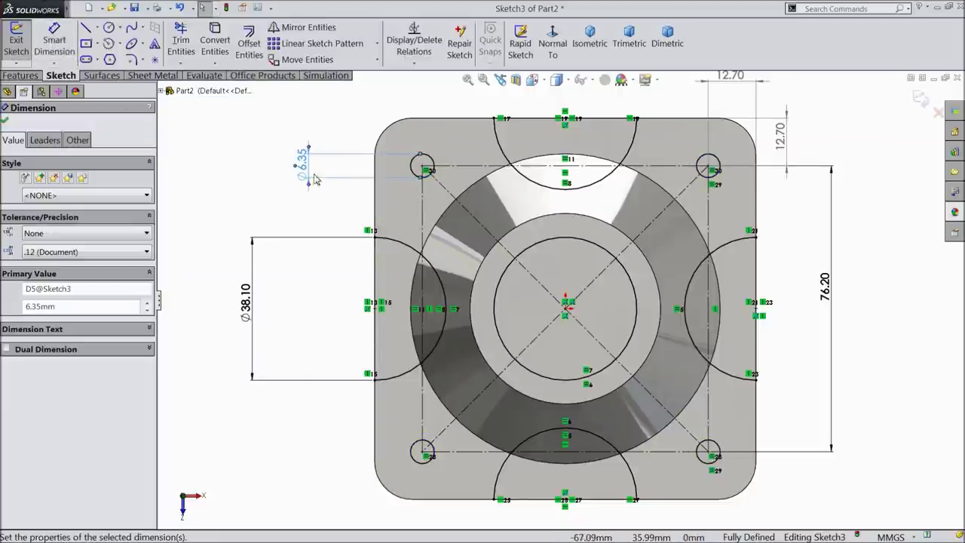
{"action": "left_click", "coordinate": [20, 76]}
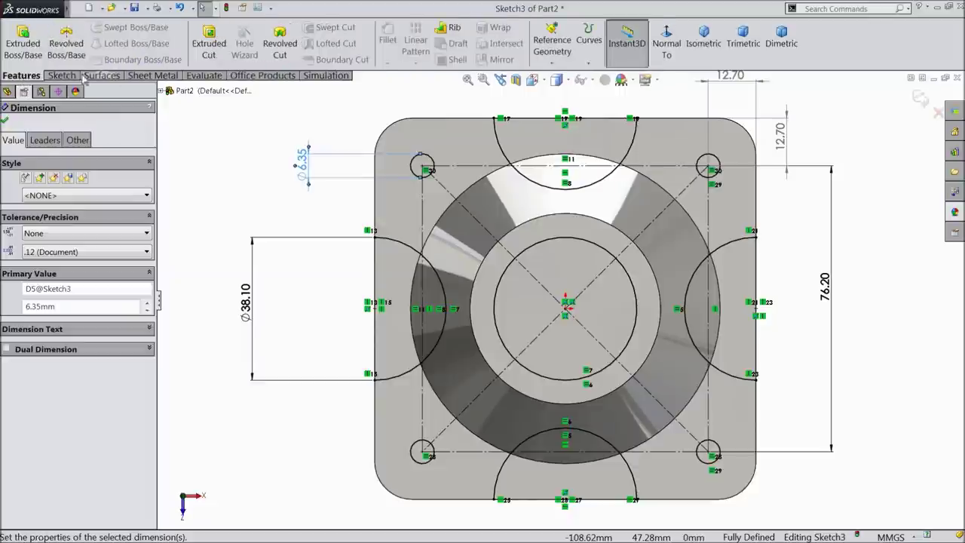
Step: Start a Blind 8.89 mm extruded cut using the central circle region and right-hand arc
{"action": "left_click", "coordinate": [208, 43]}
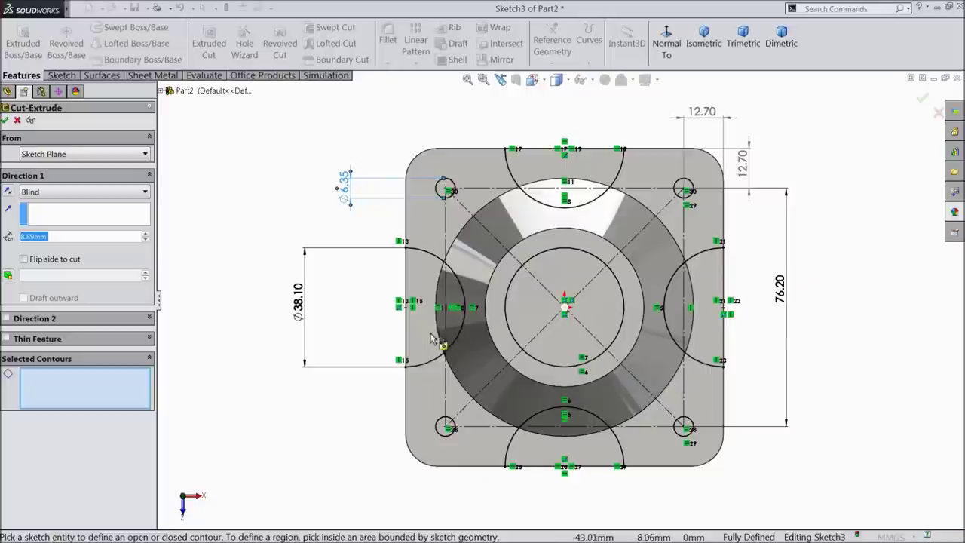
{"action": "mouse_move", "coordinate": [344, 400]}
{"action": "middle_mouse_down"}
{"action": "mouse_move", "coordinate": [334, 254]}
{"action": "mouse_move", "coordinate": [354, 280]}
{"action": "mouse_move", "coordinate": [302, 268]}
{"action": "mouse_move", "coordinate": [328, 269]}
{"action": "middle_mouse_up"}
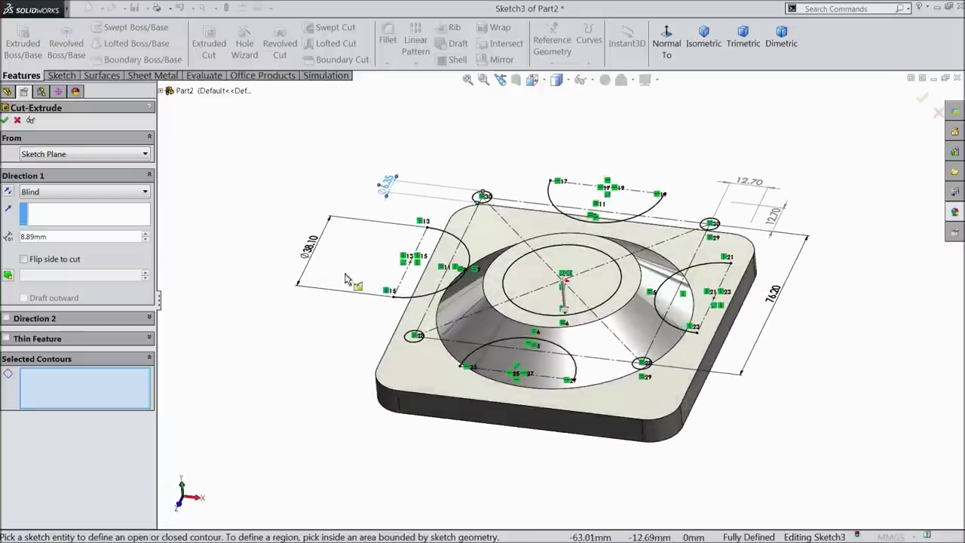
{"action": "scroll", "coordinate": [603, 321], "scroll_direction": "down", "scroll_amount": 2}
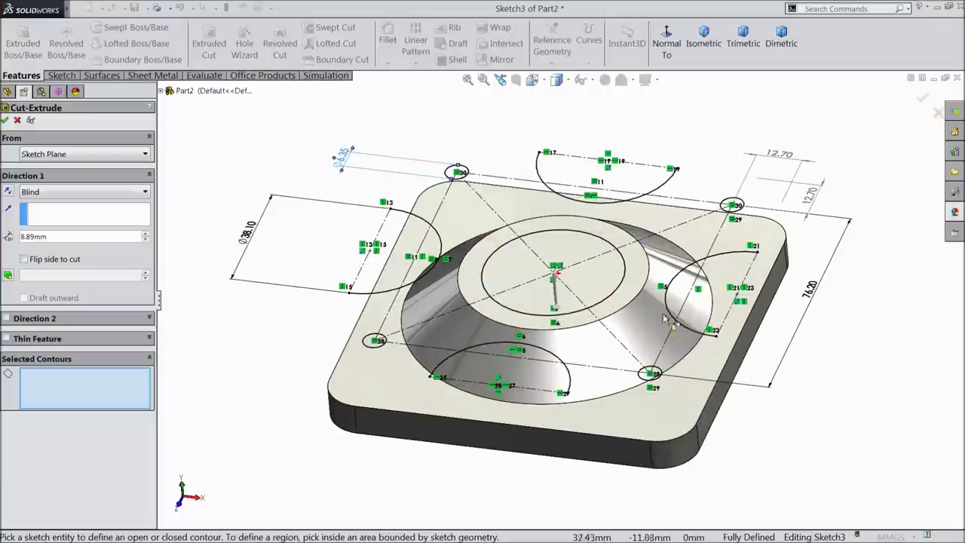
{"action": "left_click", "coordinate": [603, 292]}
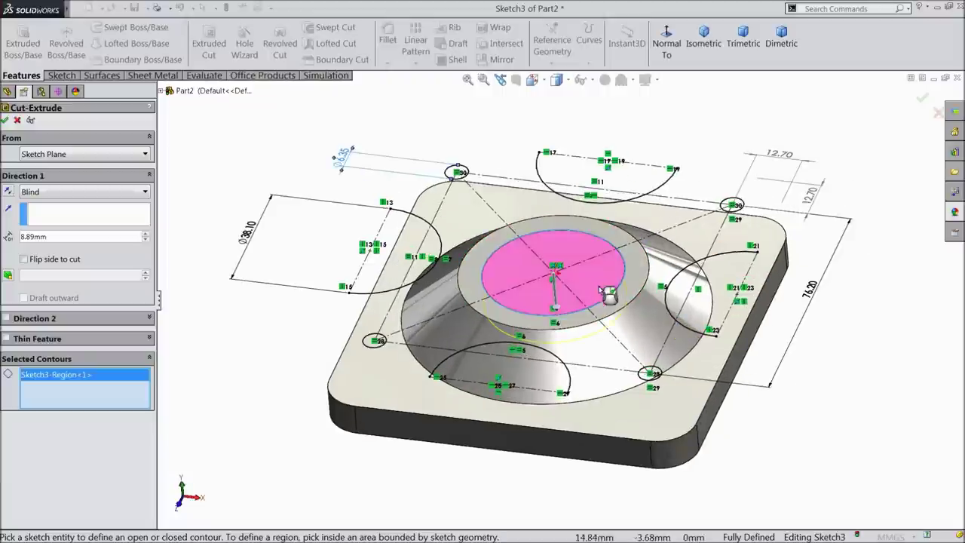
{"action": "left_click", "coordinate": [738, 255]}
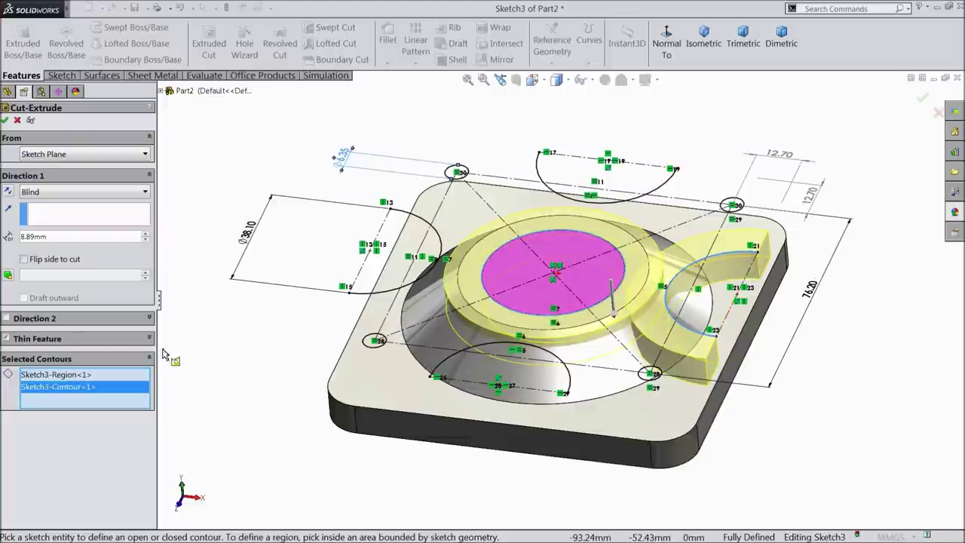
Step: Cancel the cut and turn all four semicircle diameter lines into regular sketch geometry
{"action": "left_click", "coordinate": [17, 120]}
{"action": "scroll", "coordinate": [528, 263], "scroll_direction": "down", "scroll_amount": 2}
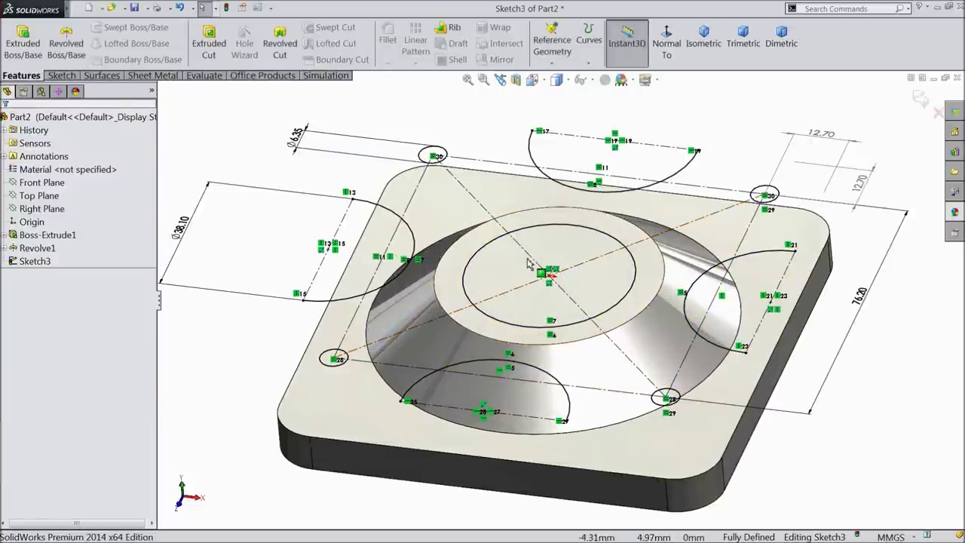
{"action": "left_click", "coordinate": [339, 232]}
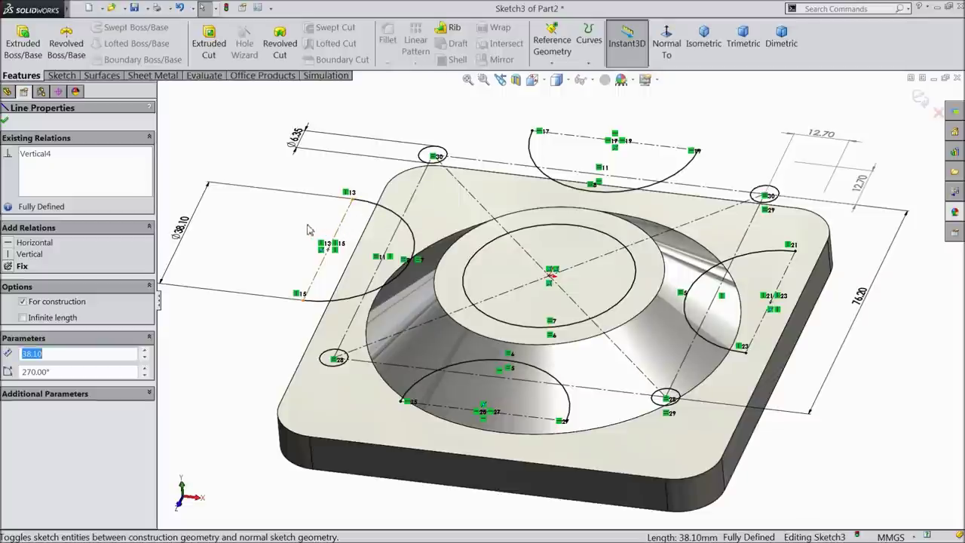
{"action": "left_click", "coordinate": [255, 236]}
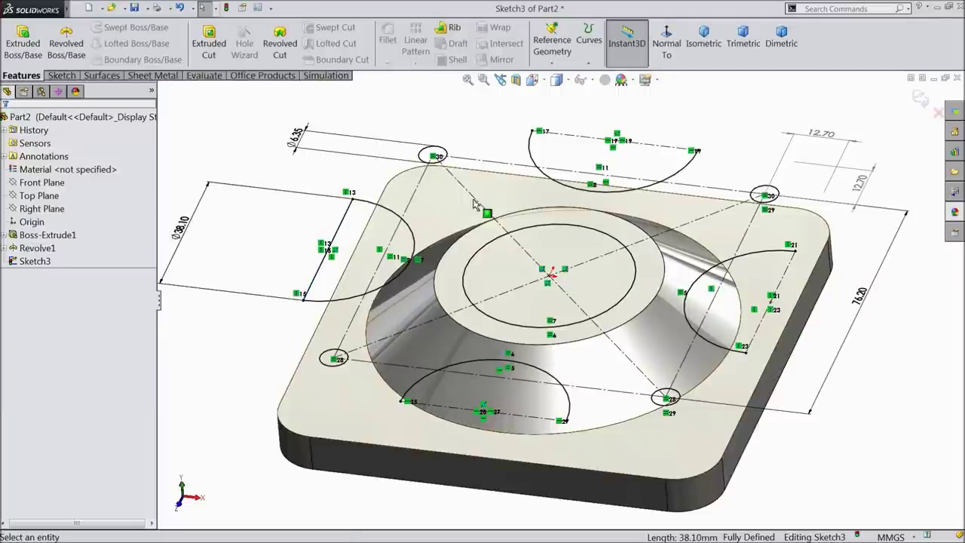
{"action": "left_click", "coordinate": [645, 145]}
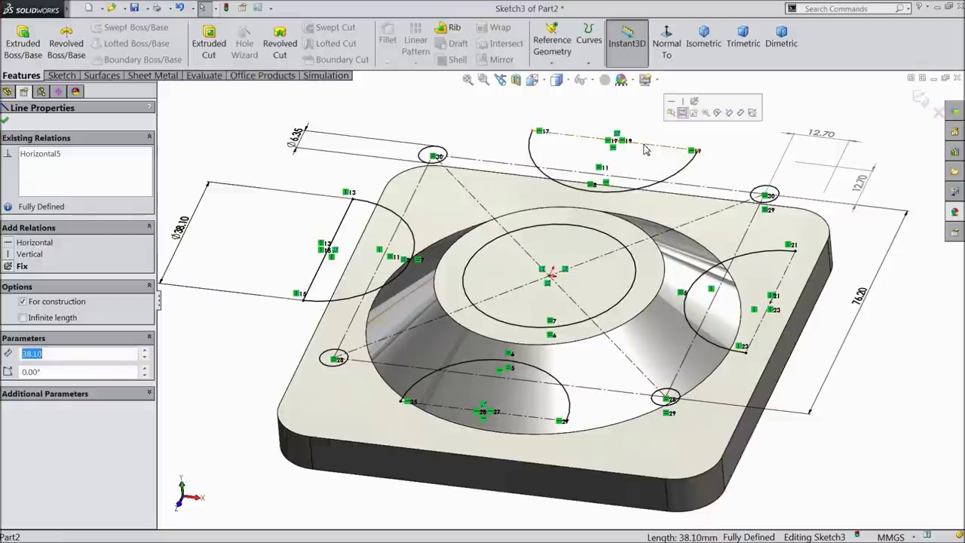
{"action": "left_click", "coordinate": [682, 118]}
{"action": "left_click", "coordinate": [762, 315]}
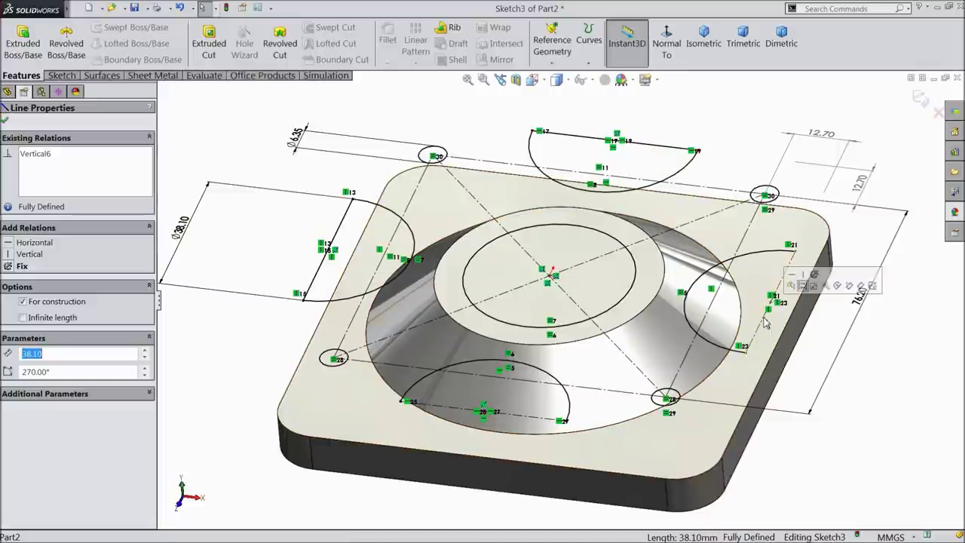
{"action": "left_click", "coordinate": [803, 286]}
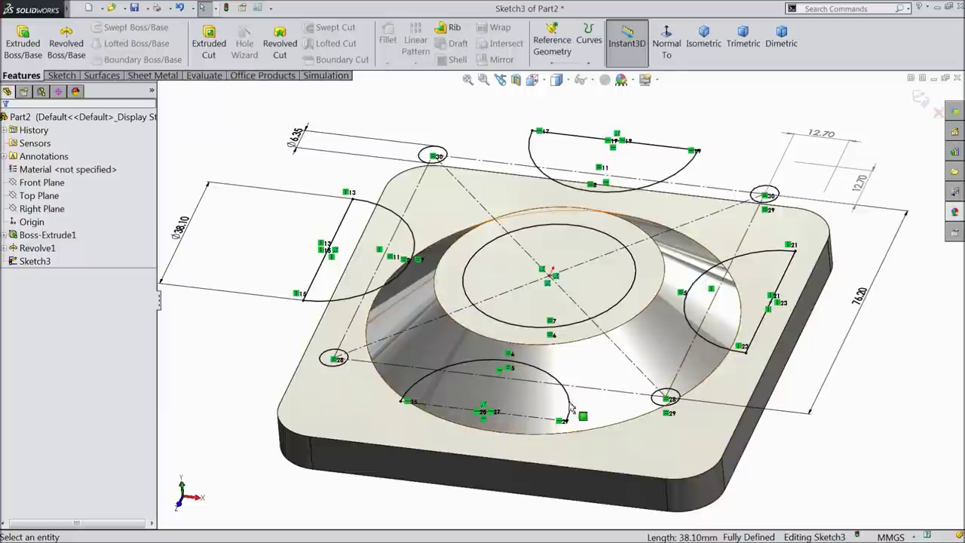
{"action": "left_click", "coordinate": [509, 419]}
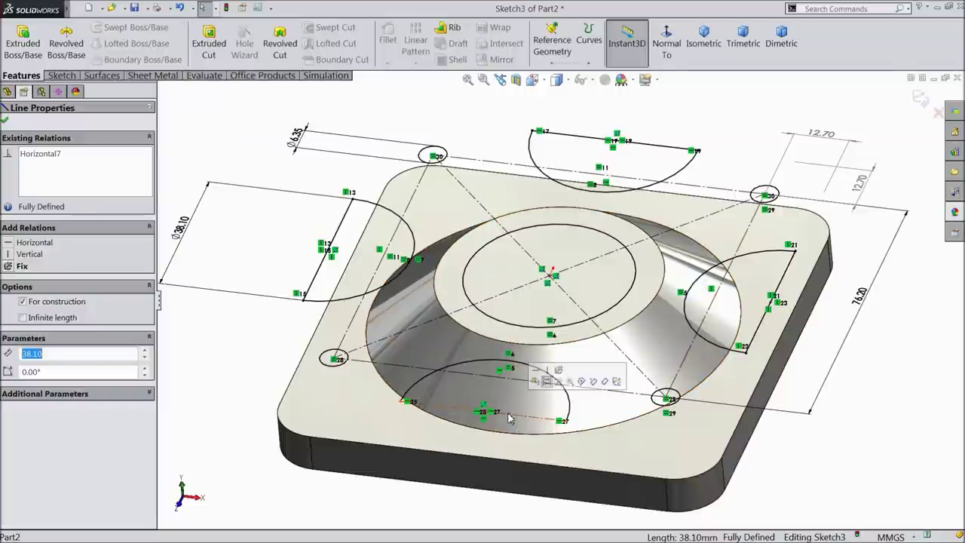
{"action": "left_click", "coordinate": [549, 389]}
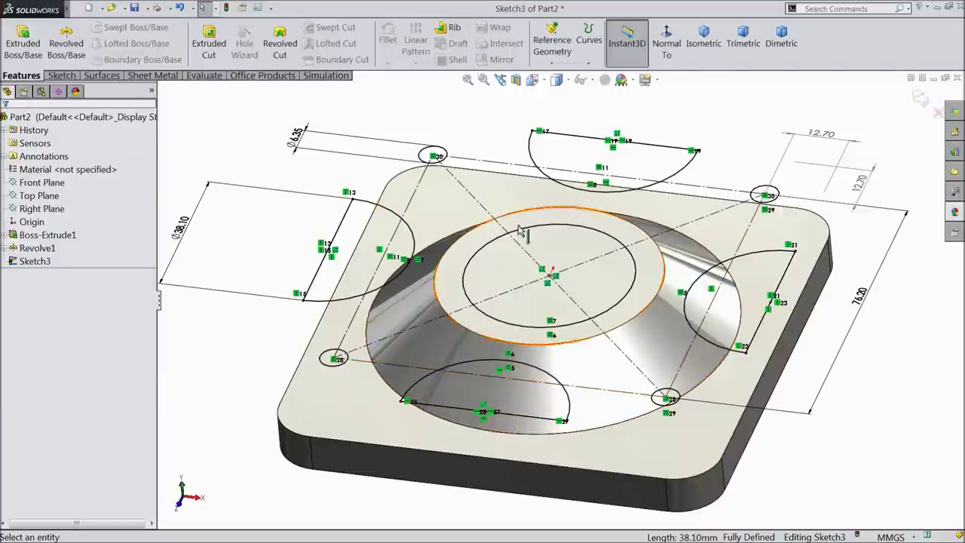
{"action": "left_click", "coordinate": [209, 47]}
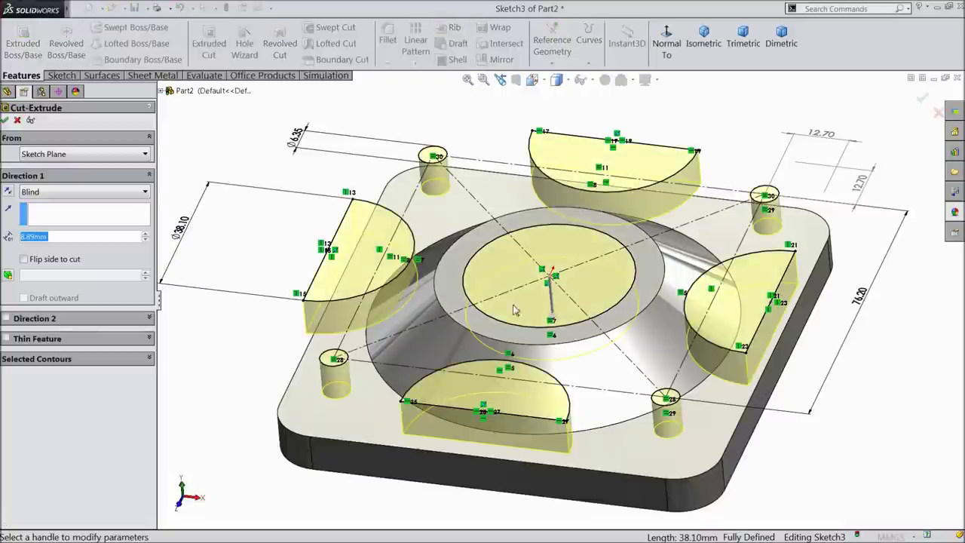
Step: Cut the notches, bolt holes and central bore Through All, creating Cut-Extrude1
{"action": "left_click", "coordinate": [31, 193]}
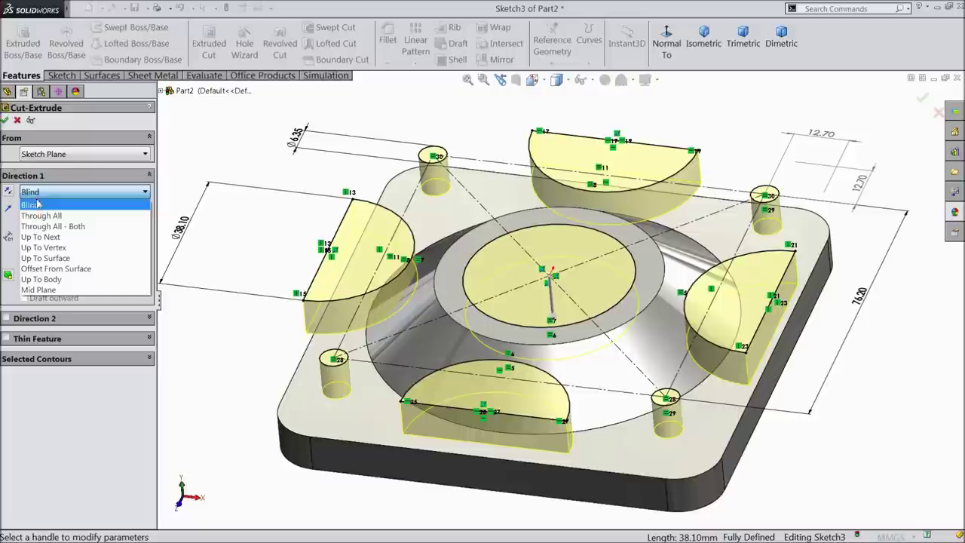
{"action": "left_click", "coordinate": [45, 217]}
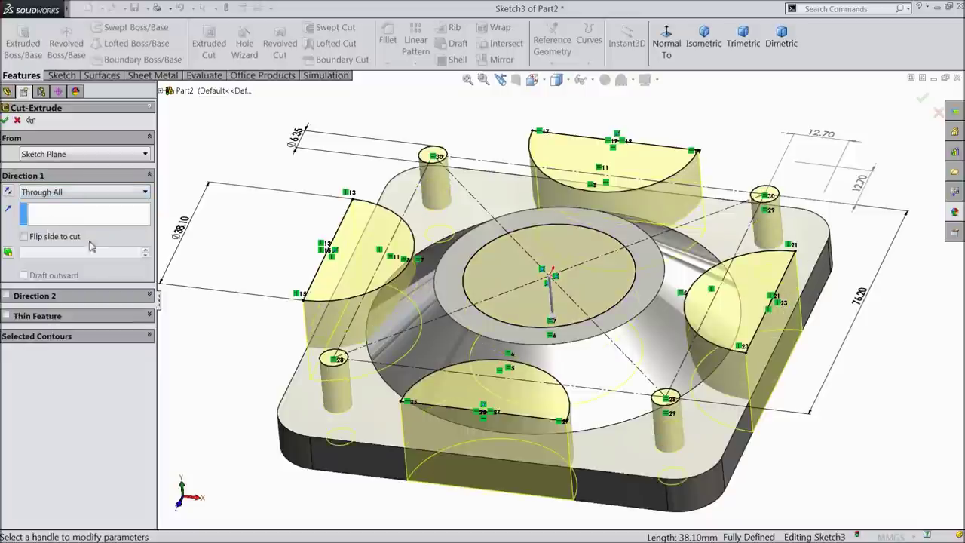
{"action": "left_click", "coordinate": [6, 120]}
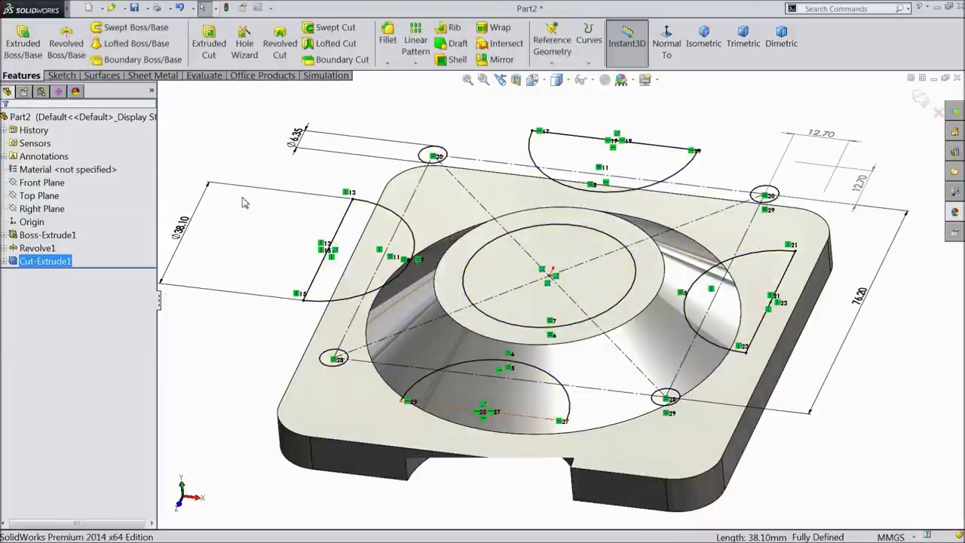
{"action": "left_click", "coordinate": [272, 234]}
{"action": "middle_click_drag", "start_coordinate": [273, 236], "coordinate": [377, 190]}
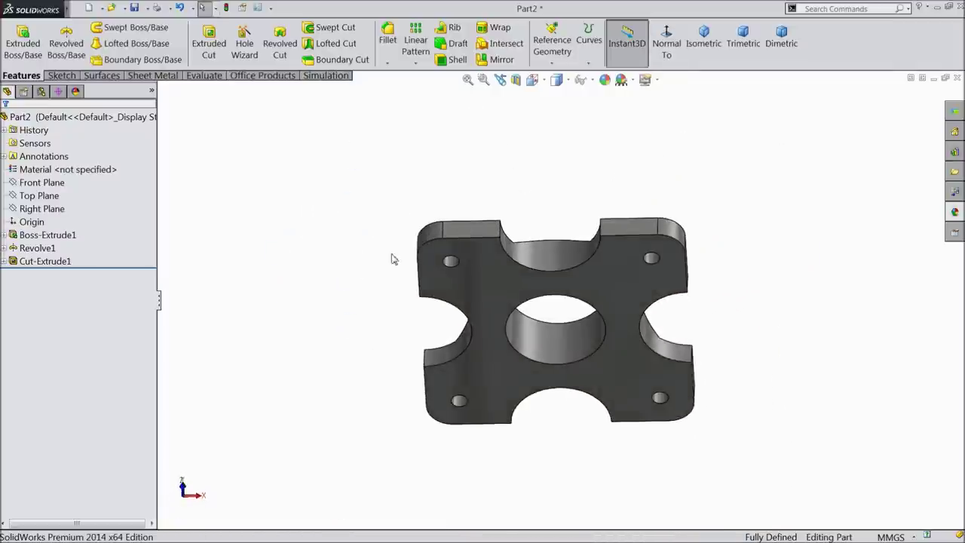
Step: Sketch on the plate's underside and convert the central hole's edge into a circle
{"action": "middle_click_drag", "start_coordinate": [404, 337], "coordinate": [390, 282]}
{"action": "scroll", "coordinate": [637, 336], "scroll_direction": "down", "scroll_amount": 3}
{"action": "scroll", "coordinate": [637, 335], "scroll_direction": "down", "scroll_amount": 3}
{"action": "left_click", "coordinate": [573, 352]}
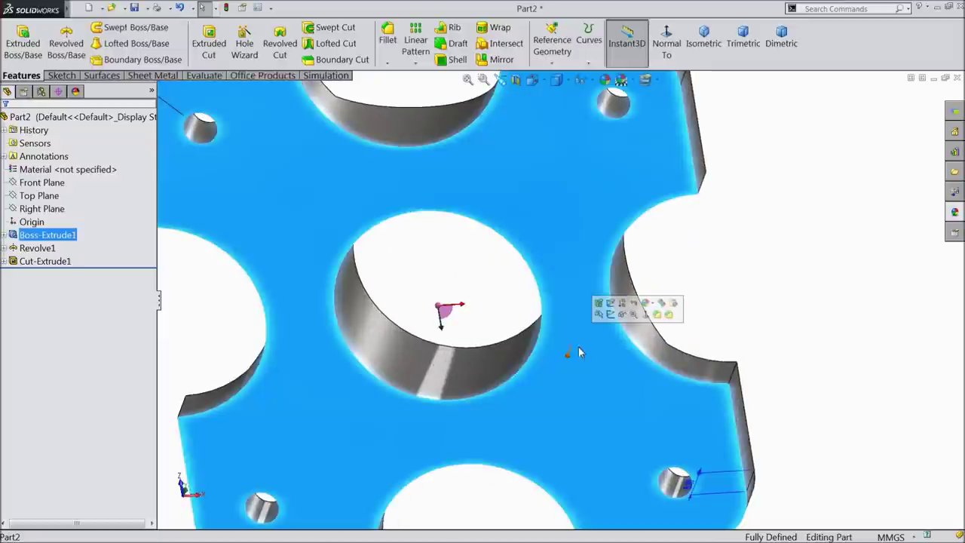
{"action": "left_click", "coordinate": [605, 310]}
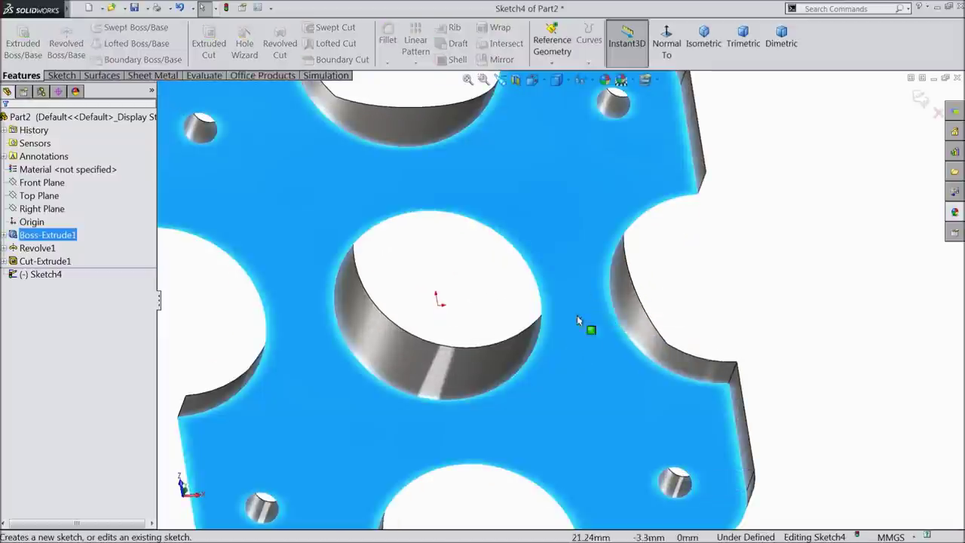
{"action": "left_click", "coordinate": [69, 77]}
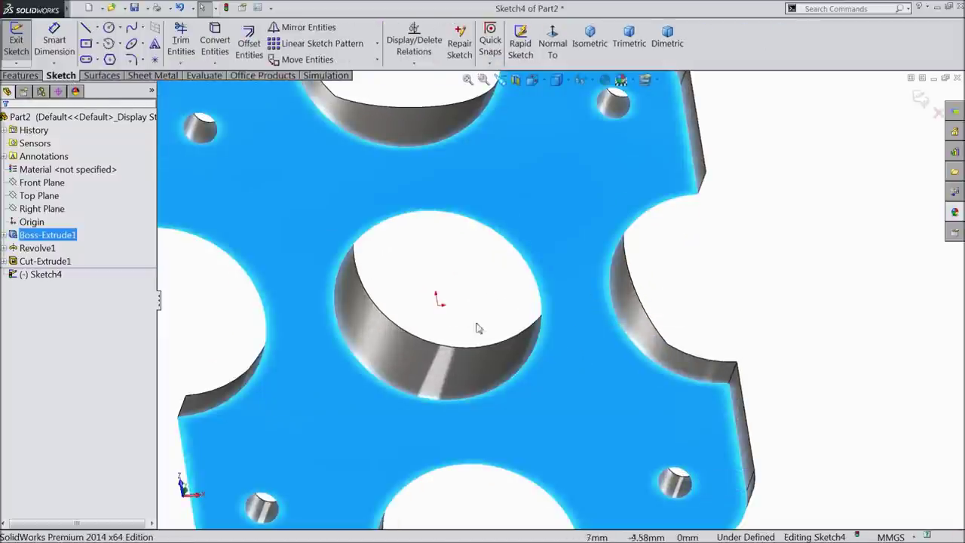
{"action": "left_click", "coordinate": [526, 372]}
{"action": "left_click", "coordinate": [215, 42]}
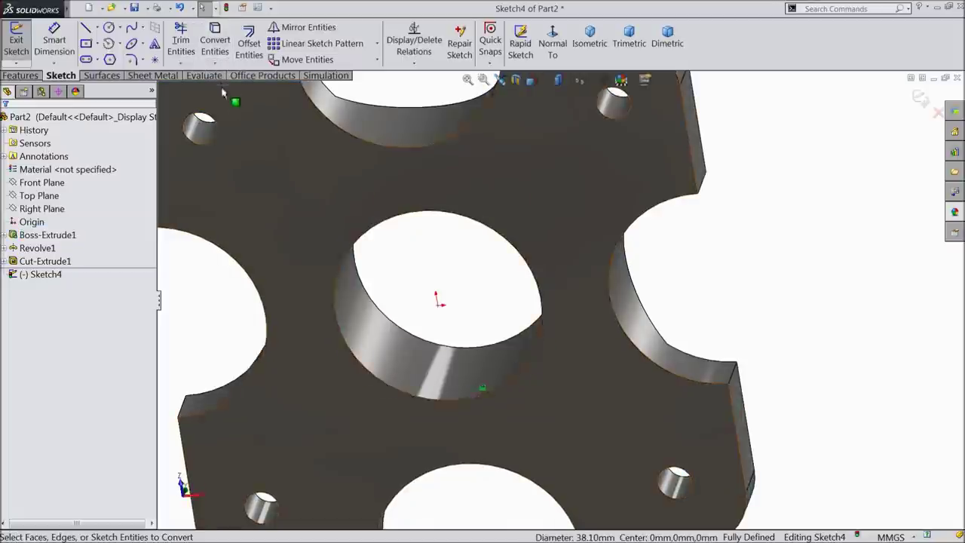
Step: Extrude the converted 38.10 mm circle Up To Surface on the flange's top face
{"action": "left_click", "coordinate": [21, 76]}
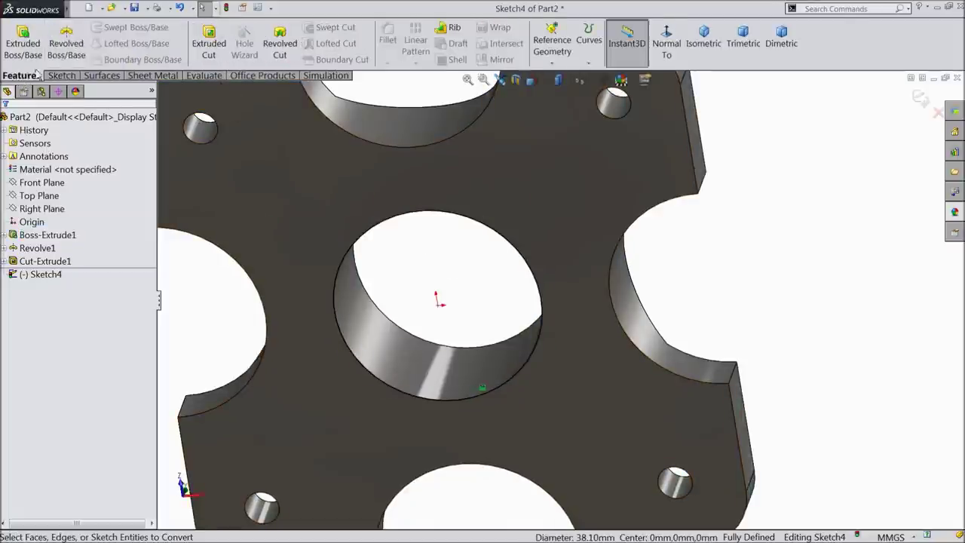
{"action": "left_click", "coordinate": [22, 42]}
{"action": "scroll", "coordinate": [416, 247], "scroll_direction": "up", "scroll_amount": 6}
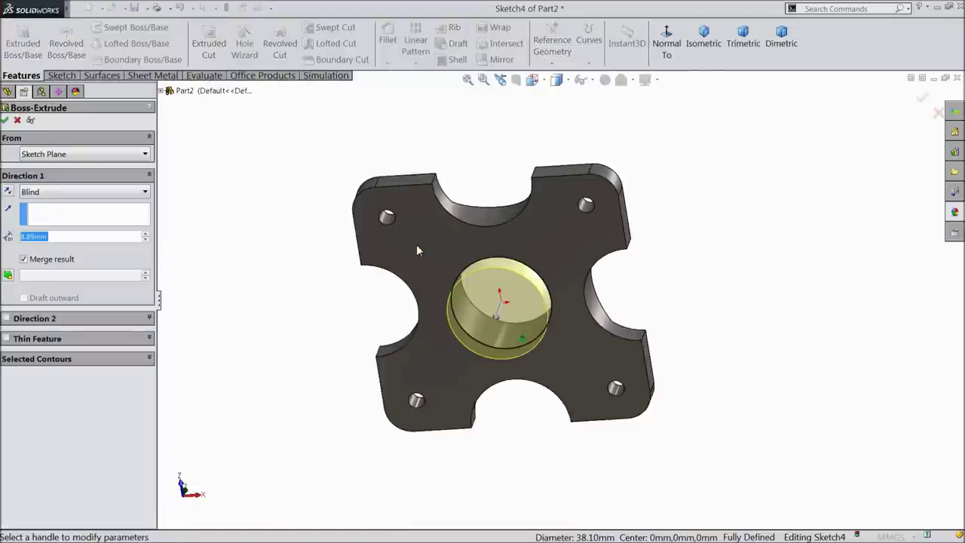
{"action": "middle_click_drag", "start_coordinate": [355, 192], "coordinate": [421, 403]}
{"action": "scroll", "coordinate": [515, 306], "scroll_direction": "down", "scroll_amount": 5}
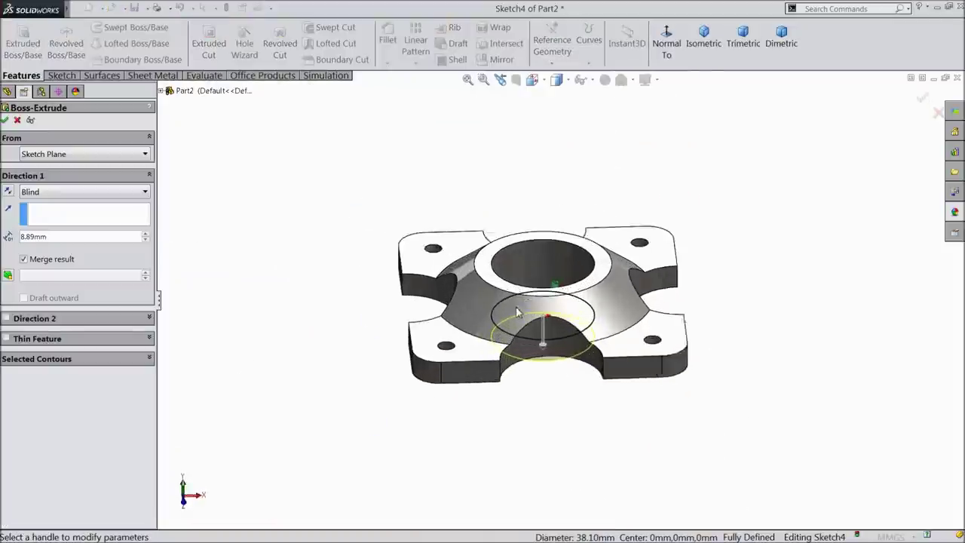
{"action": "left_click", "coordinate": [41, 192]}
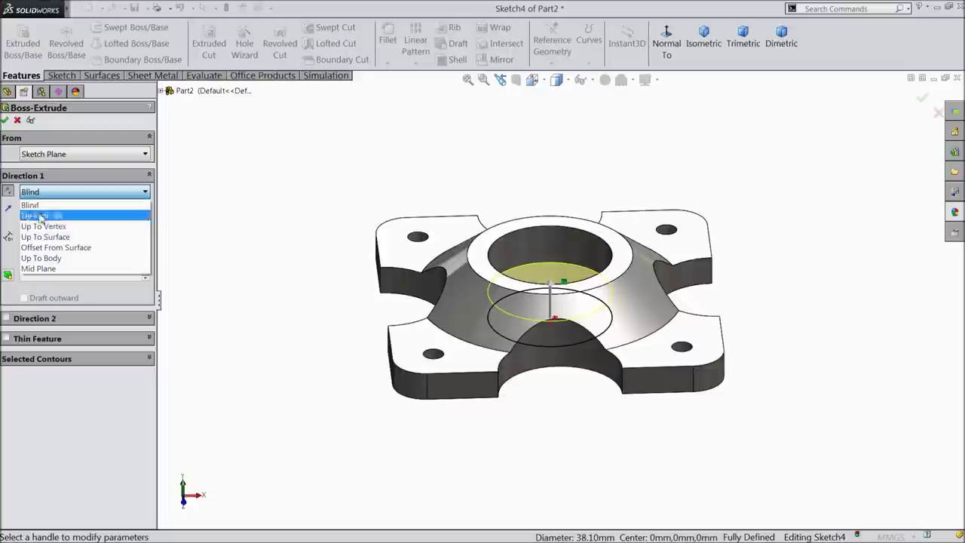
{"action": "left_click", "coordinate": [55, 240]}
{"action": "scroll", "coordinate": [527, 366], "scroll_direction": "down", "scroll_amount": 3}
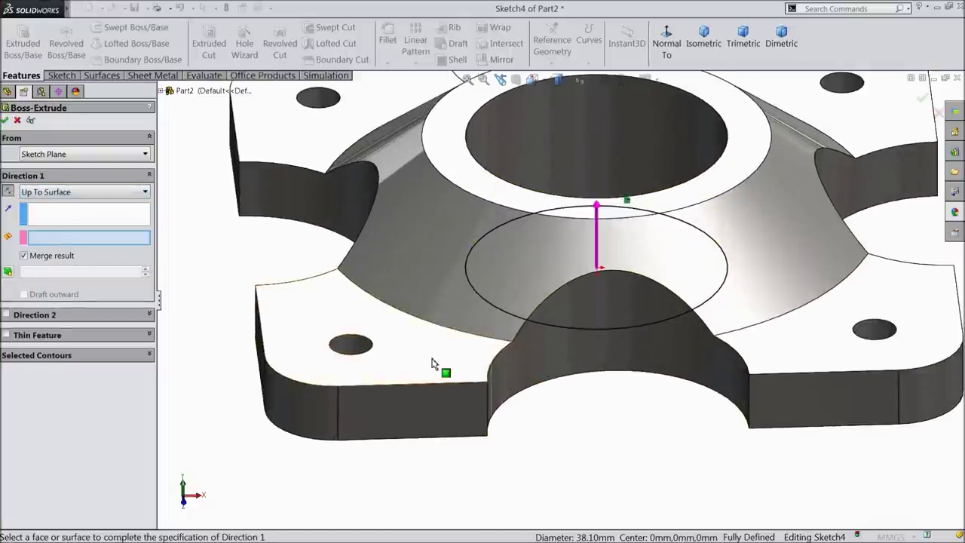
{"action": "left_click", "coordinate": [441, 366]}
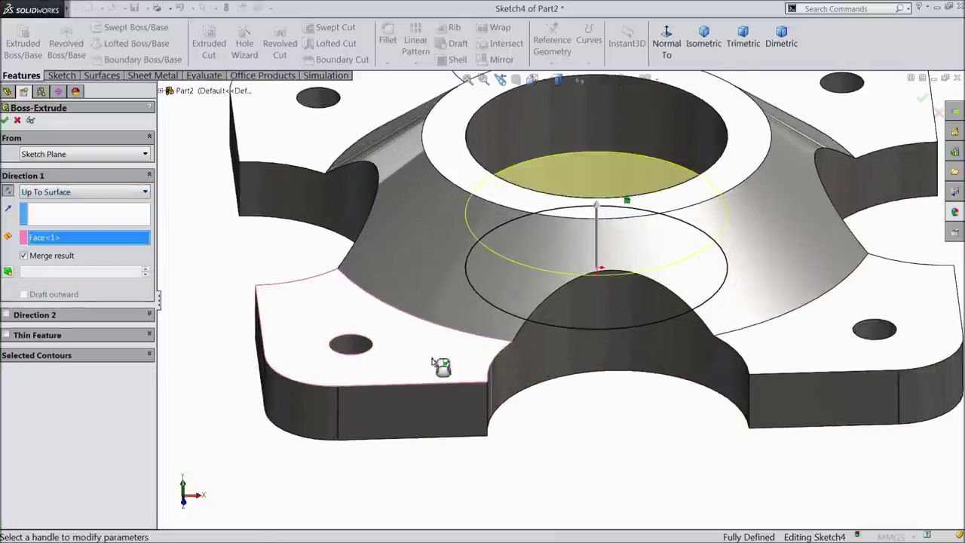
{"action": "left_click", "coordinate": [5, 120]}
{"action": "scroll", "coordinate": [334, 334], "scroll_direction": "up", "scroll_amount": 2}
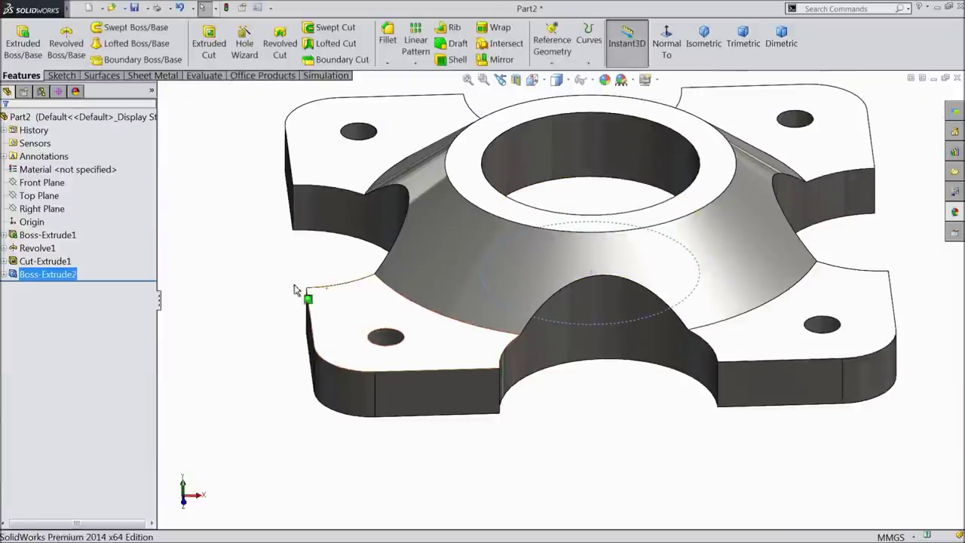
{"action": "middle_click_drag", "start_coordinate": [295, 260], "coordinate": [293, 309]}
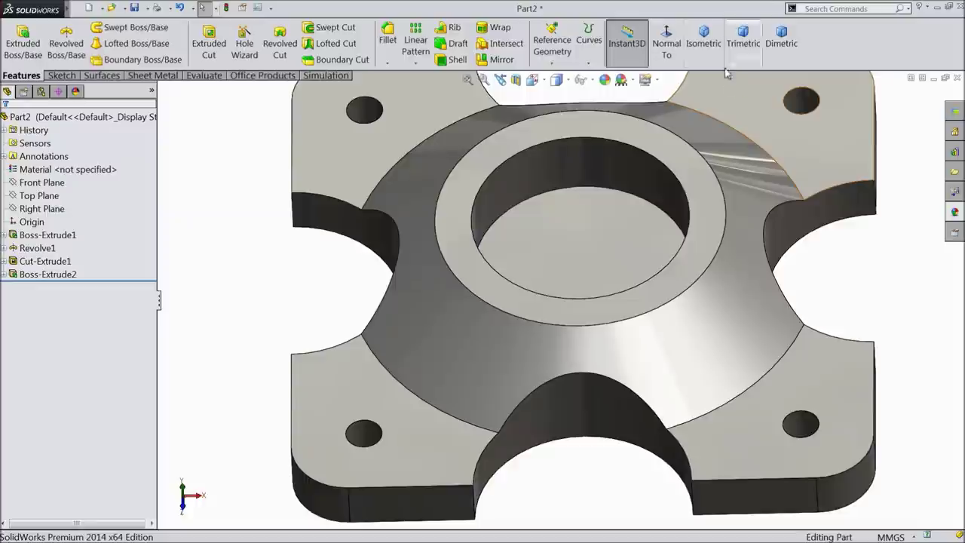
Step: Show the part isometric with perspective on, then bring up Save As for Part2.SLDPRT
{"action": "left_click", "coordinate": [701, 46]}
{"action": "scroll", "coordinate": [635, 296], "scroll_direction": "down", "scroll_amount": 3}
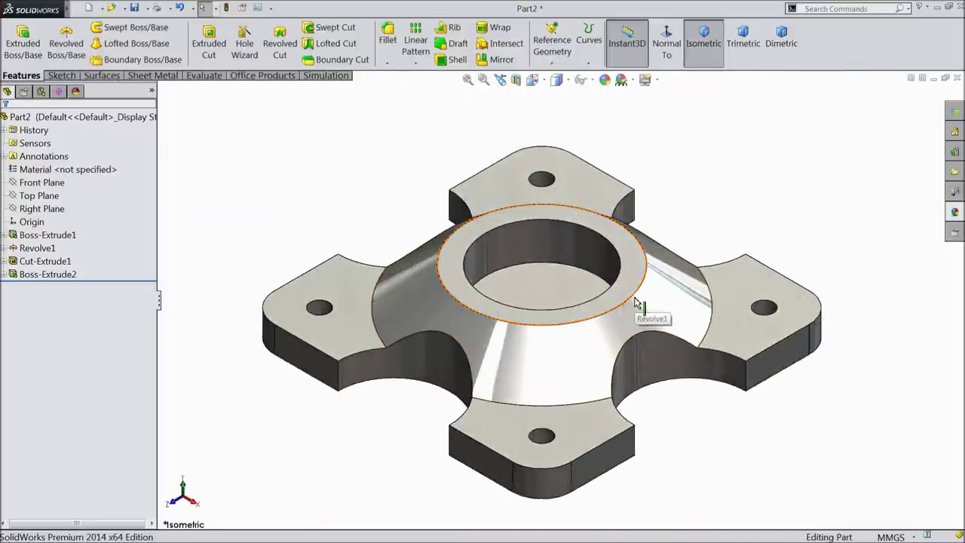
{"action": "left_click", "coordinate": [657, 79]}
{"action": "left_click", "coordinate": [677, 142]}
{"action": "middle_click_drag", "start_coordinate": [647, 271], "coordinate": [600, 391]}
{"action": "scroll", "coordinate": [600, 391], "scroll_direction": "down", "scroll_amount": 2}
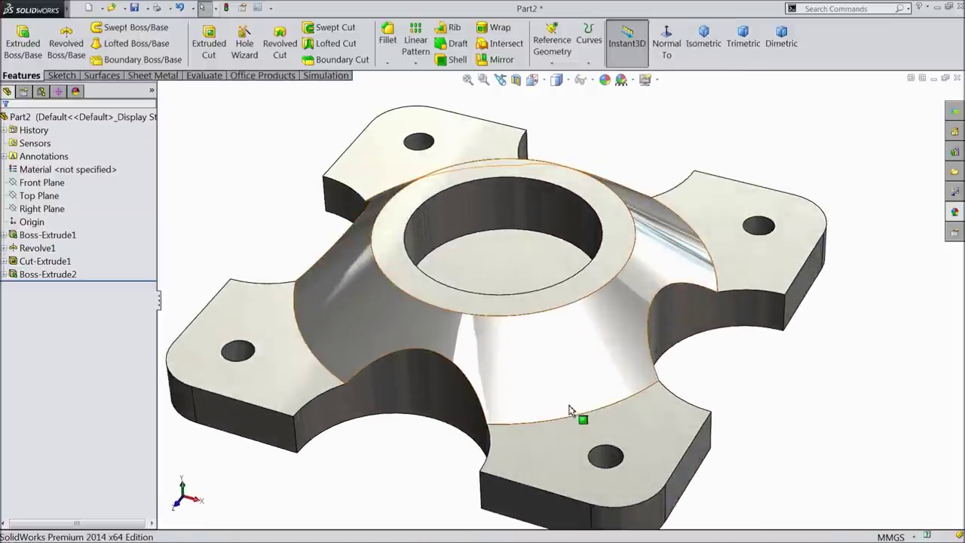
{"action": "left_click", "coordinate": [136, 8]}
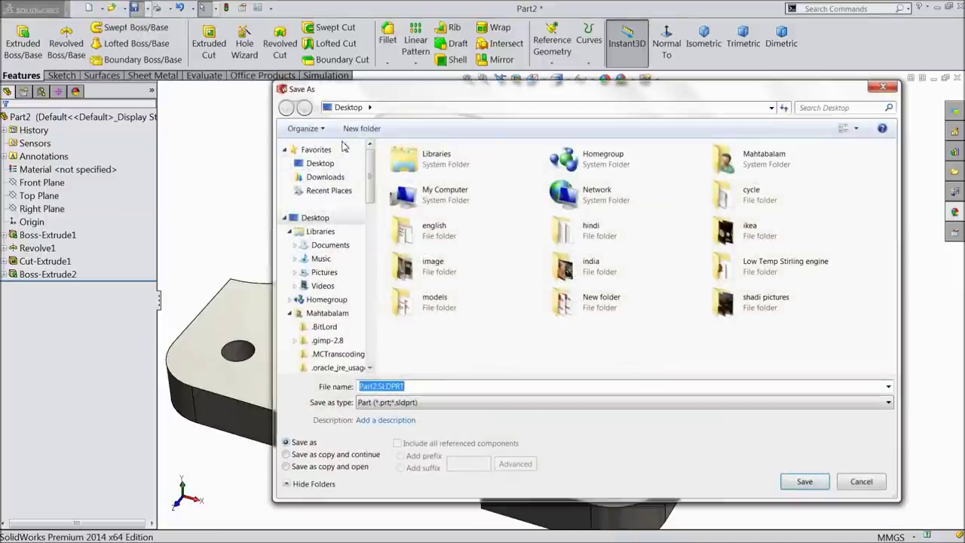
Step: Create a Wind Turbine folder on the Desktop and save the part in it as 1.Base
{"action": "left_click", "coordinate": [323, 163]}
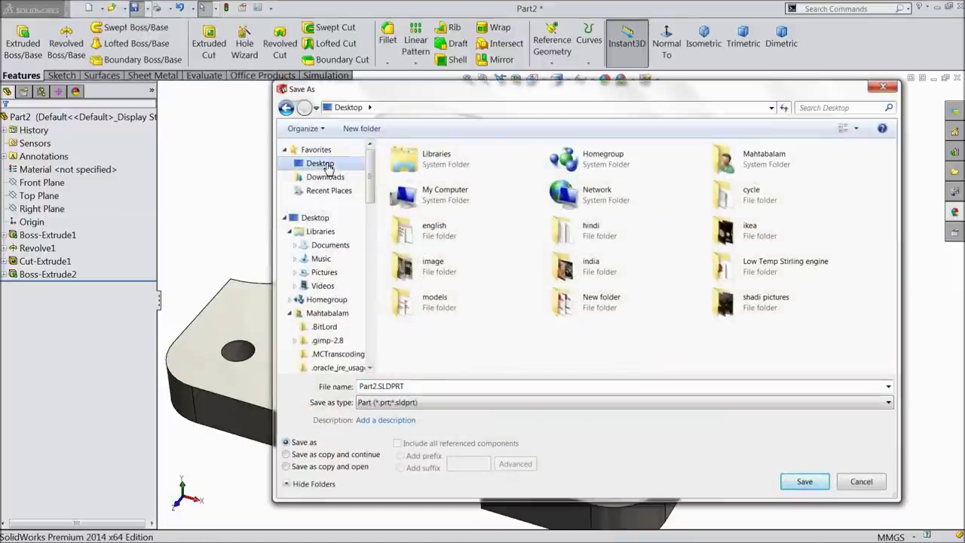
{"action": "left_click", "coordinate": [361, 129]}
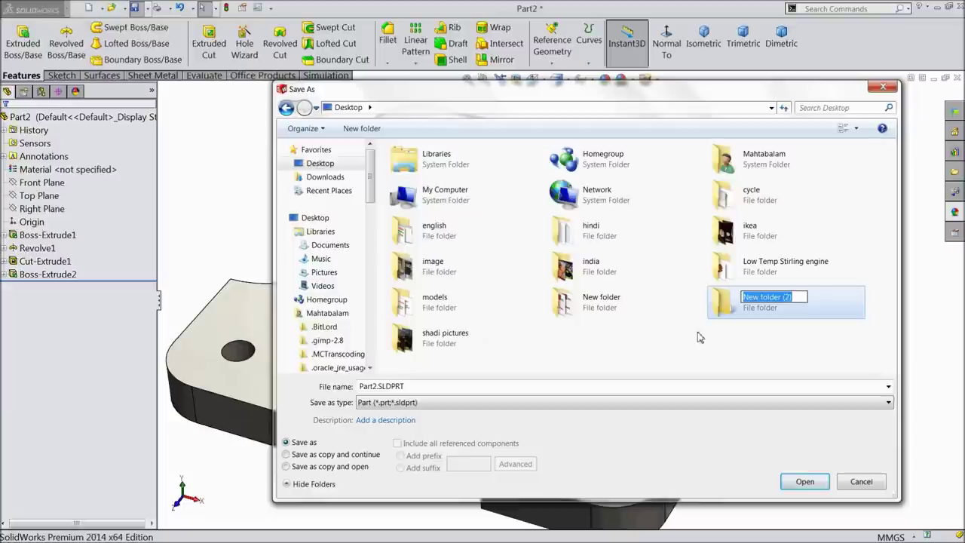
{"action": "type", "text": "Win"}
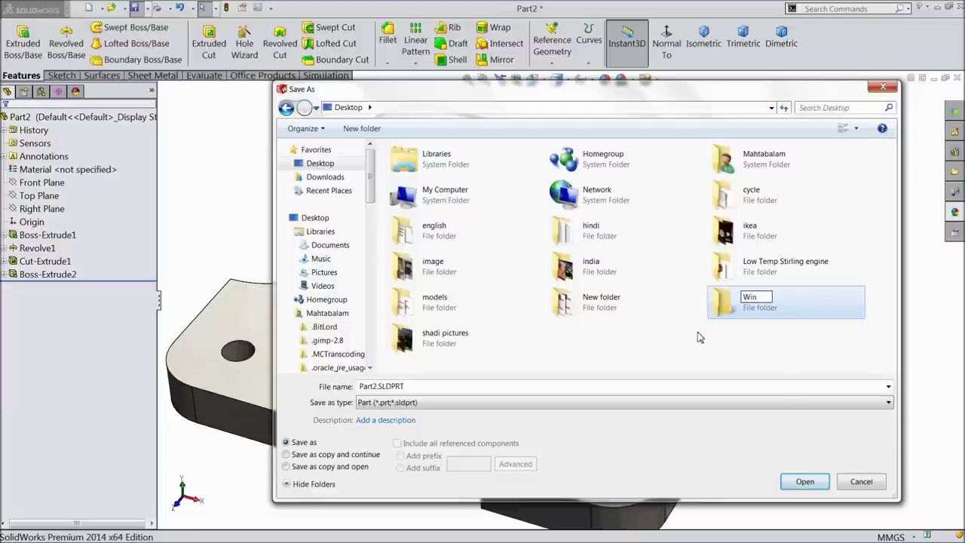
{"action": "type", "text": "d Tur"}
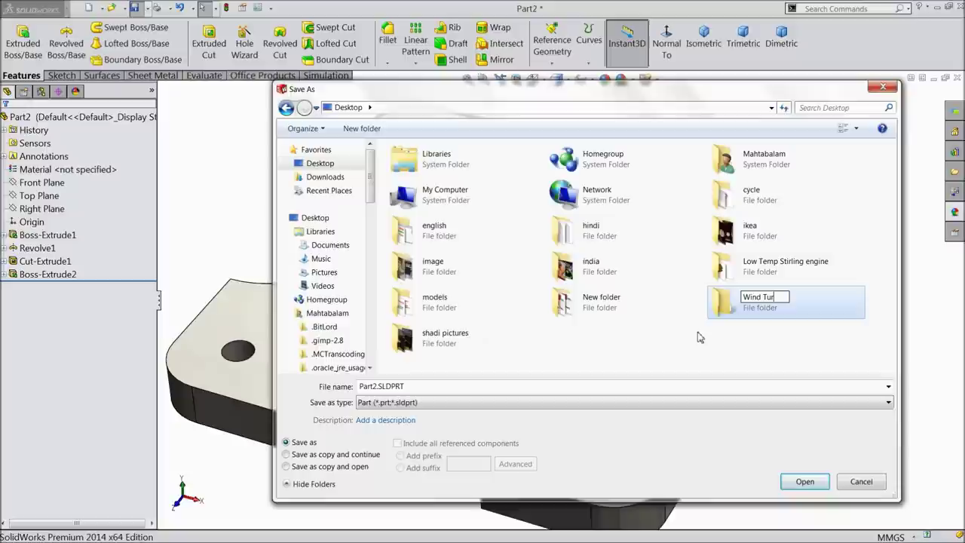
{"action": "key", "text": "Return"}
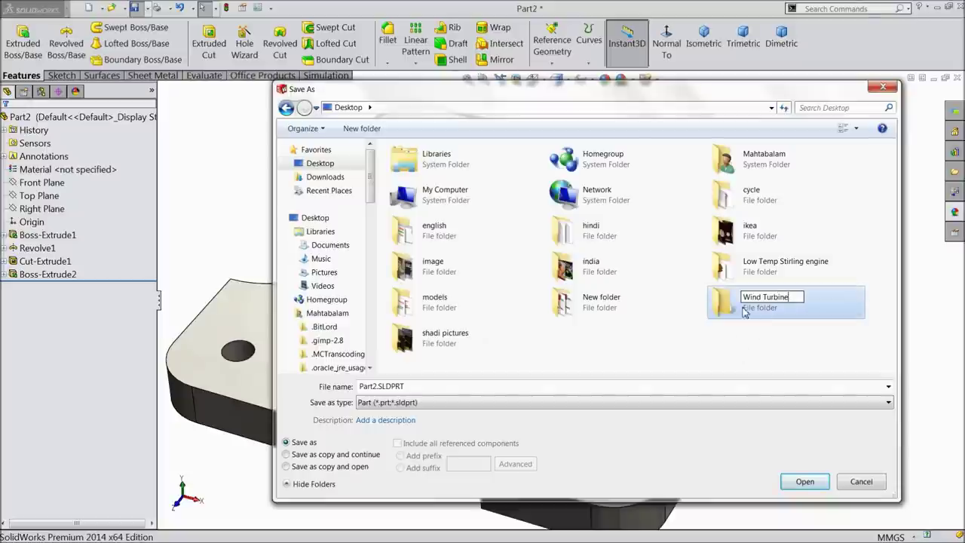
{"action": "double_click", "coordinate": [745, 312]}
{"action": "double_click", "coordinate": [421, 387]}
{"action": "key", "text": "BackSpace"}
{"action": "type", "text": "1.Base"}
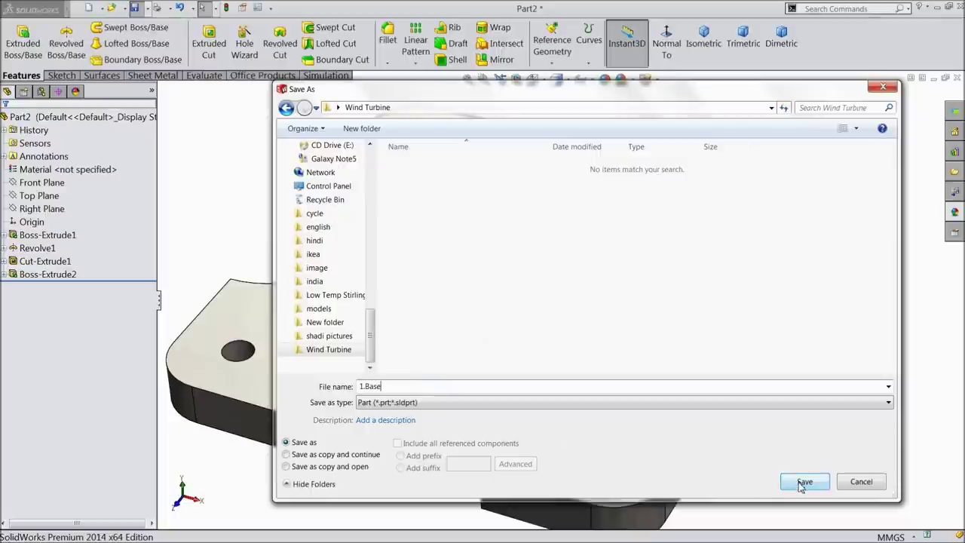
{"action": "left_click", "coordinate": [803, 483]}
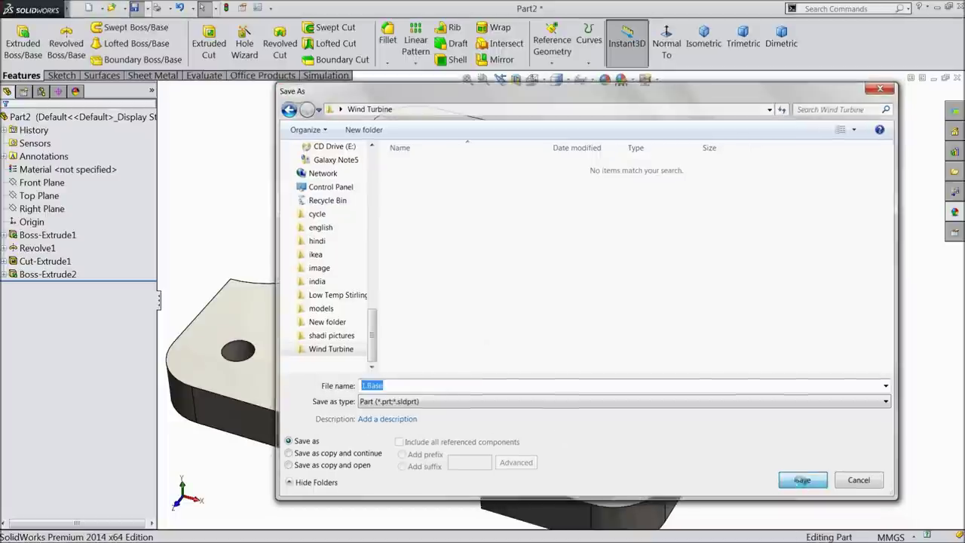
{"action": "mouse_move", "coordinate": [705, 358]}
{"action": "middle_mouse_down"}
{"action": "mouse_move", "coordinate": [663, 400]}
{"action": "mouse_move", "coordinate": [693, 347]}
{"action": "mouse_move", "coordinate": [686, 358]}
{"action": "mouse_move", "coordinate": [706, 364]}
{"action": "middle_mouse_up"}
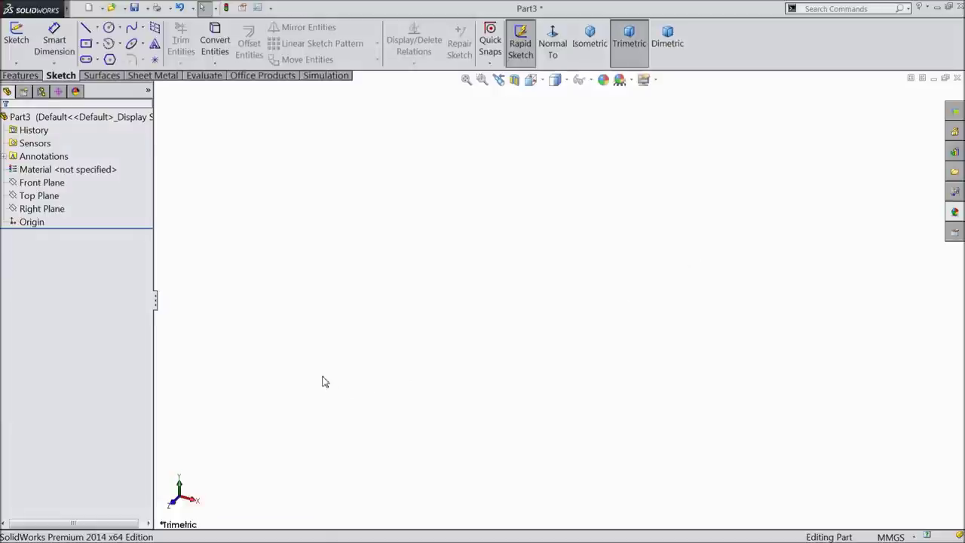
Step: Start a Front Plane sketch with a vertical line down to the origin and a horizontal line left
{"action": "left_click", "coordinate": [39, 195]}
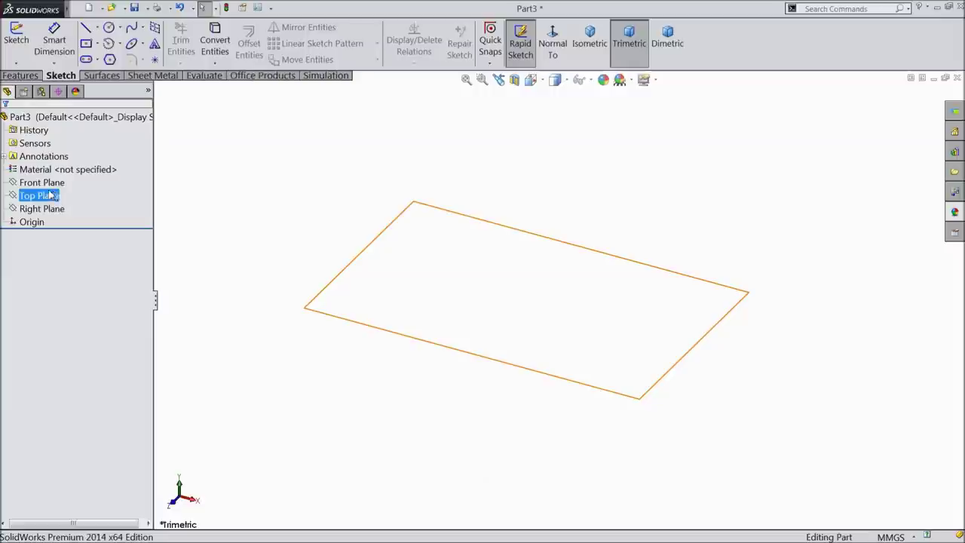
{"action": "left_click", "coordinate": [48, 183]}
{"action": "left_click", "coordinate": [51, 170]}
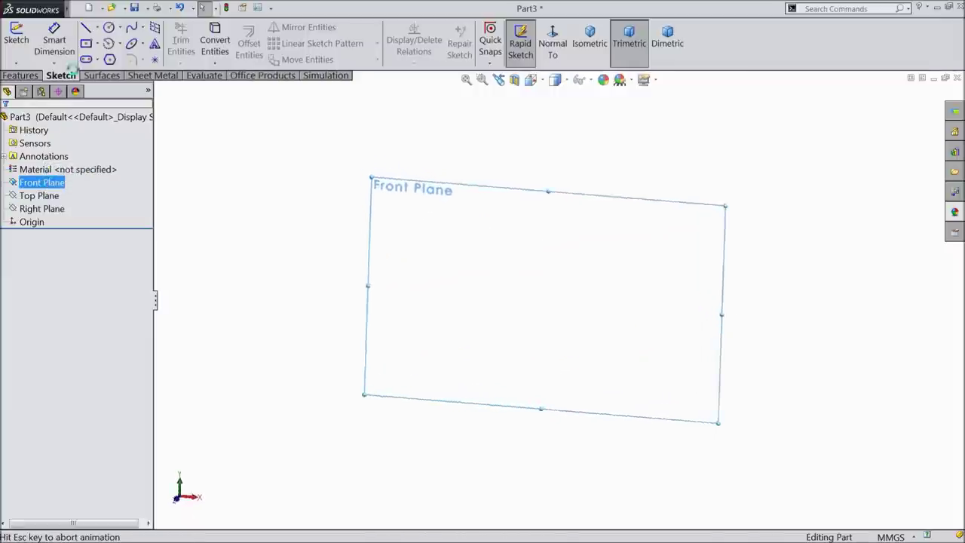
{"action": "left_click", "coordinate": [86, 29]}
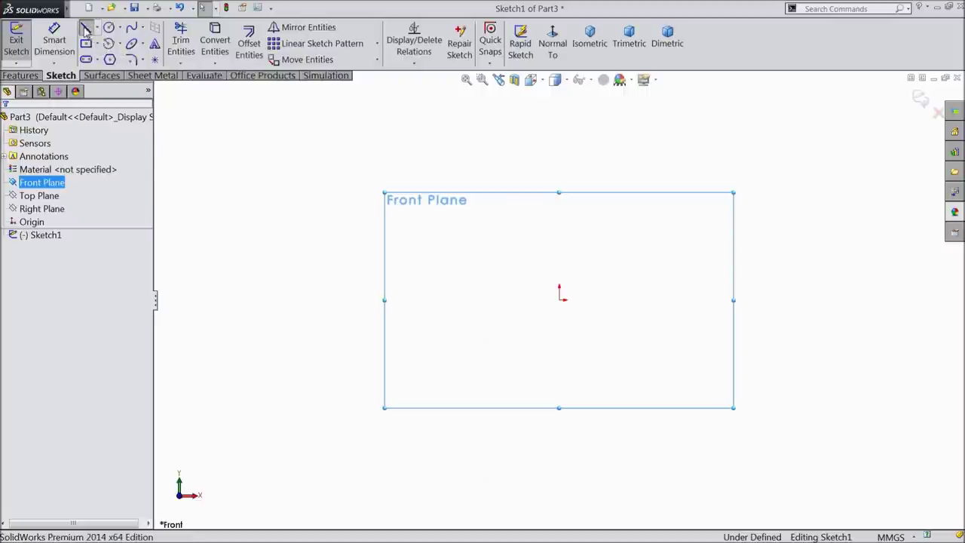
{"action": "left_click", "coordinate": [558, 206]}
{"action": "left_click", "coordinate": [559, 299]}
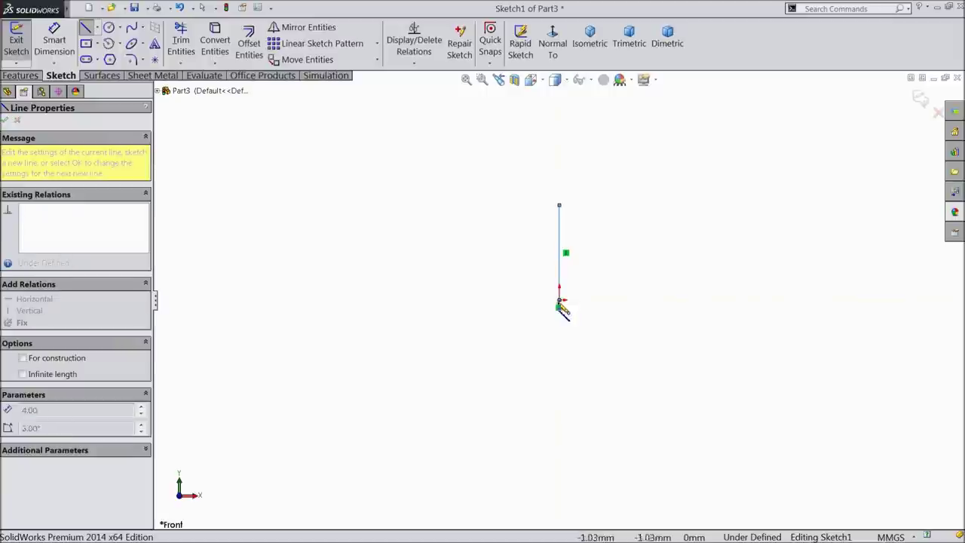
{"action": "left_click", "coordinate": [312, 300]}
{"action": "right_click", "coordinate": [311, 298]}
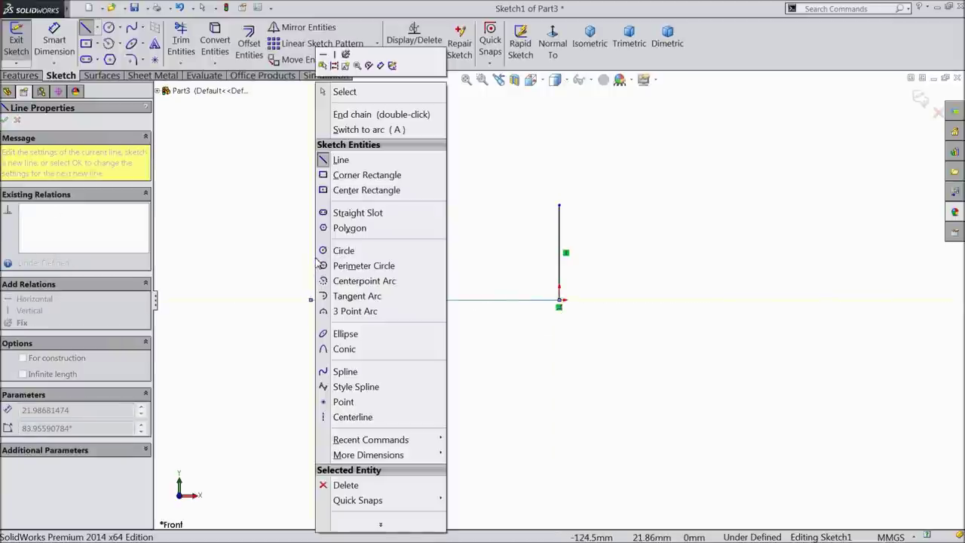
{"action": "left_click", "coordinate": [339, 91]}
Step: Join the two line ends with a spline and drag its top tangent handle to flatten it
{"action": "left_click", "coordinate": [132, 27]}
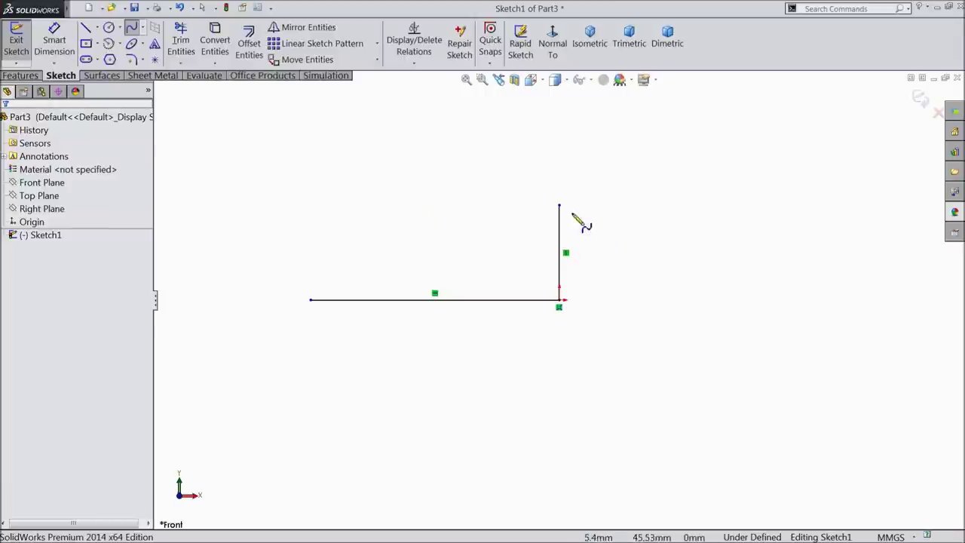
{"action": "left_click", "coordinate": [559, 205]}
{"action": "left_click", "coordinate": [312, 300]}
{"action": "right_click", "coordinate": [296, 241]}
{"action": "left_click", "coordinate": [320, 150]}
{"action": "scroll", "coordinate": [414, 259], "scroll_direction": "up", "scroll_amount": 3}
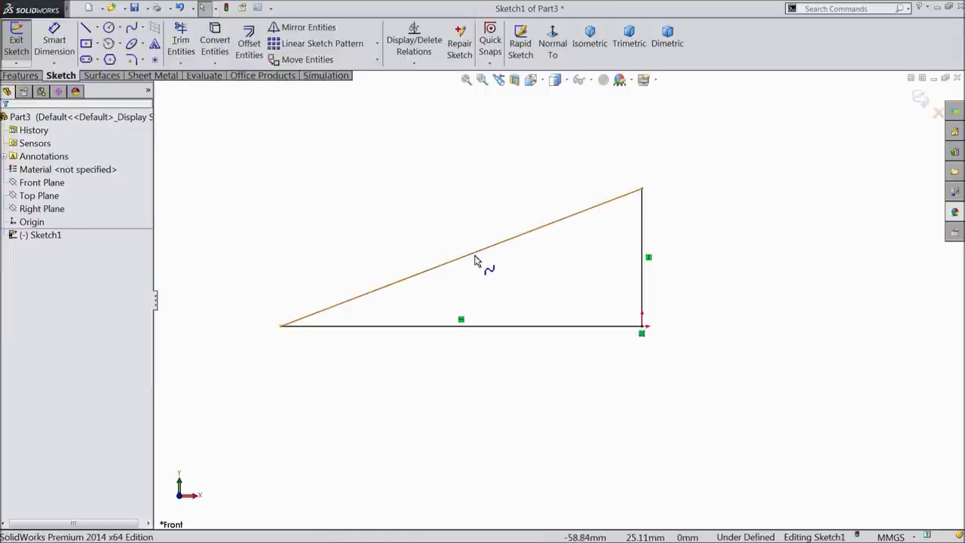
{"action": "left_click", "coordinate": [475, 260]}
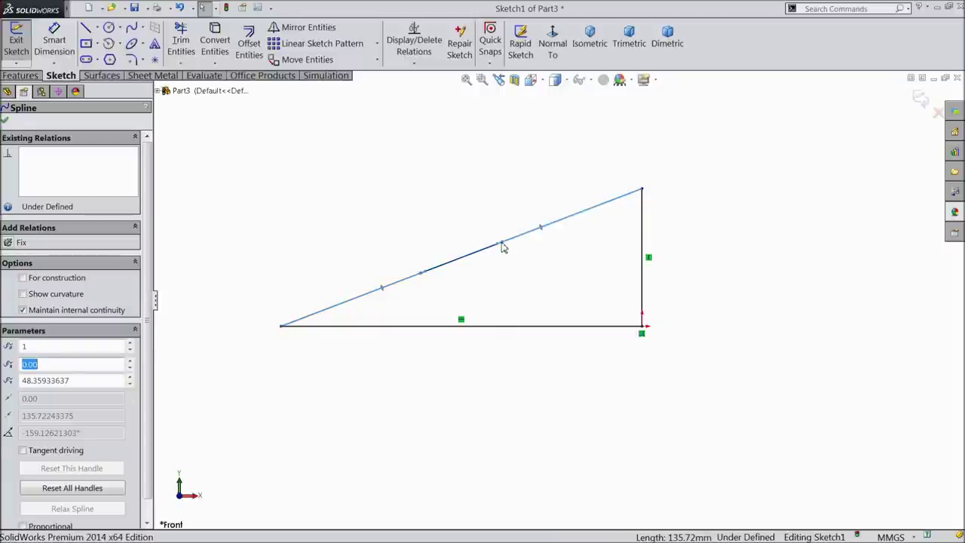
{"action": "left_click", "coordinate": [502, 244]}
{"action": "left_click_drag", "start_coordinate": [551, 230], "coordinate": [535, 195]}
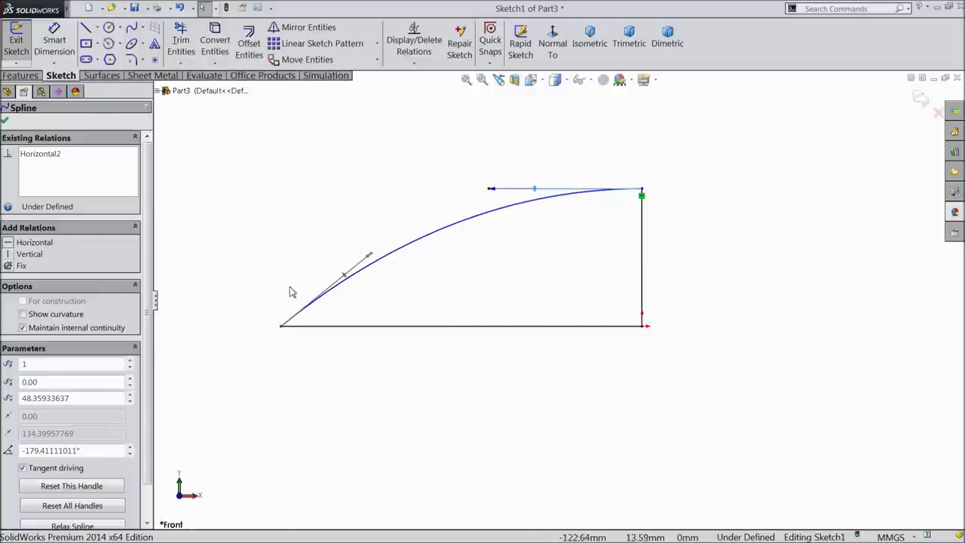
{"action": "left_click", "coordinate": [346, 280]}
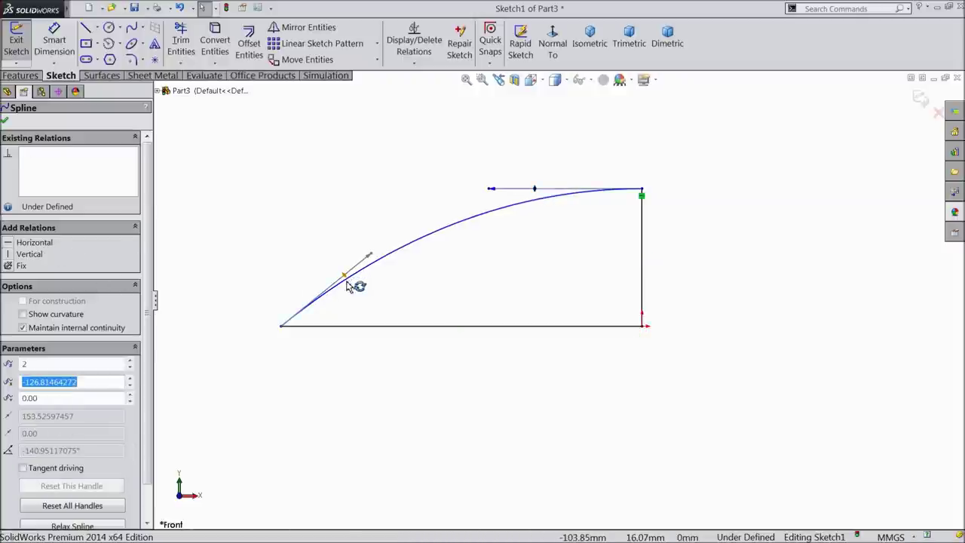
Step: Make the spline start vertical and dimension its tangent handles to 18.95 and 76.23
{"action": "left_click", "coordinate": [32, 256]}
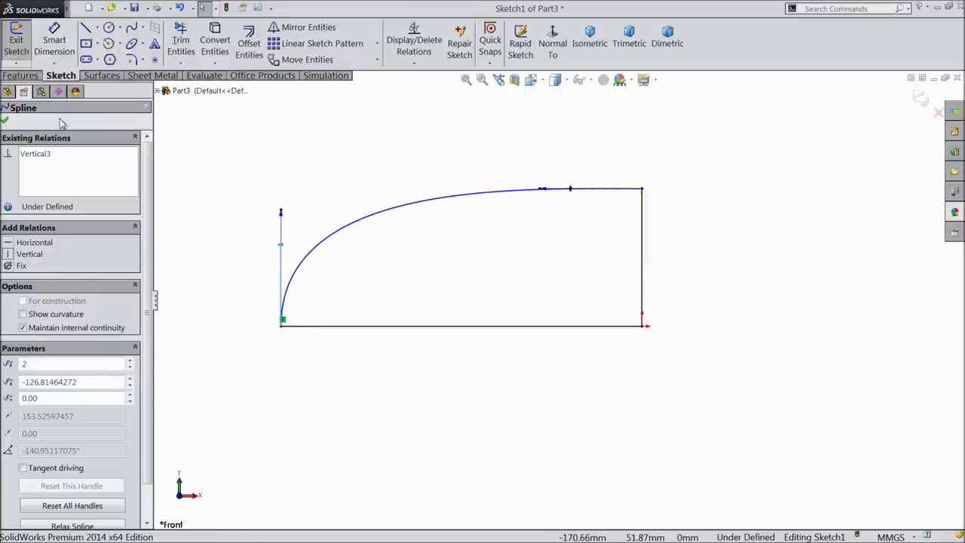
{"action": "left_click", "coordinate": [55, 43]}
{"action": "left_click", "coordinate": [281, 246]}
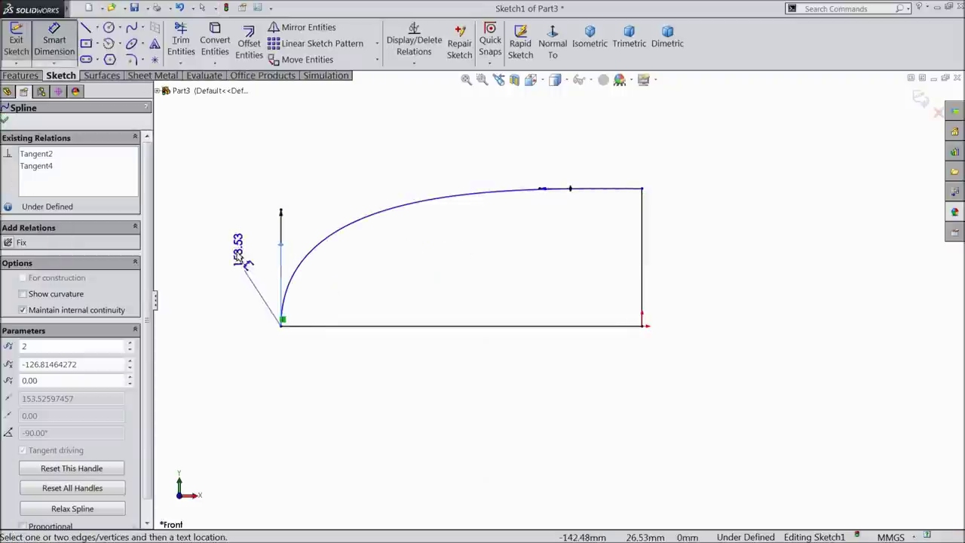
{"action": "left_click", "coordinate": [247, 257]}
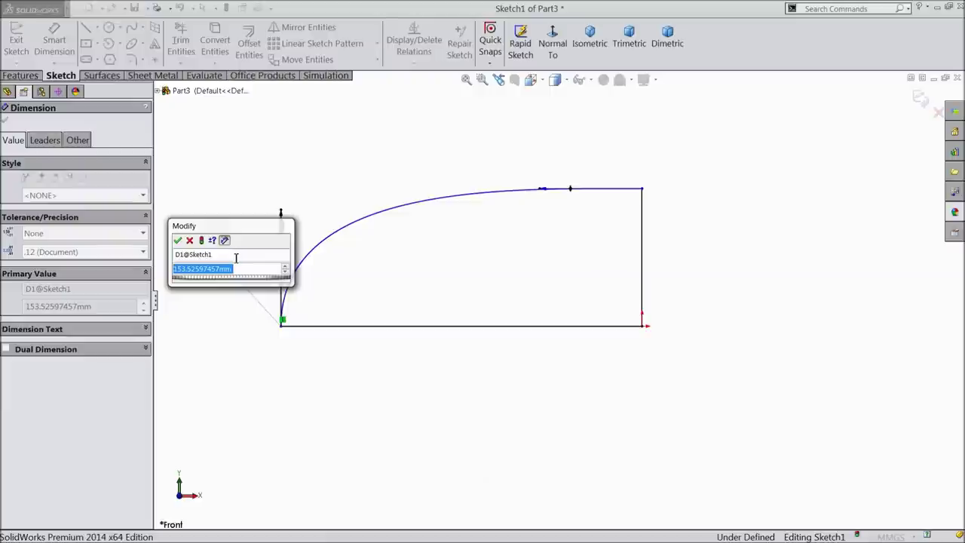
{"action": "type", "text": "18.95"}
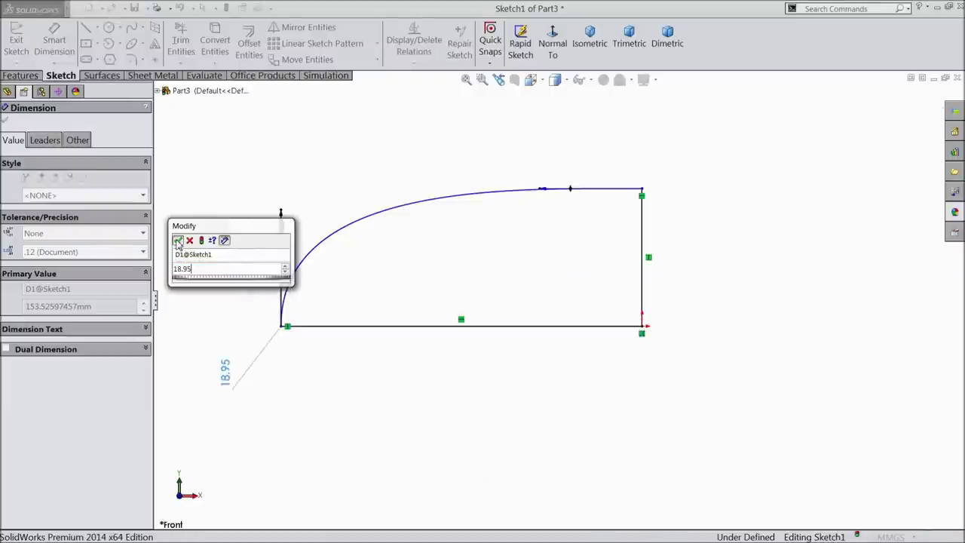
{"action": "key", "text": "Return"}
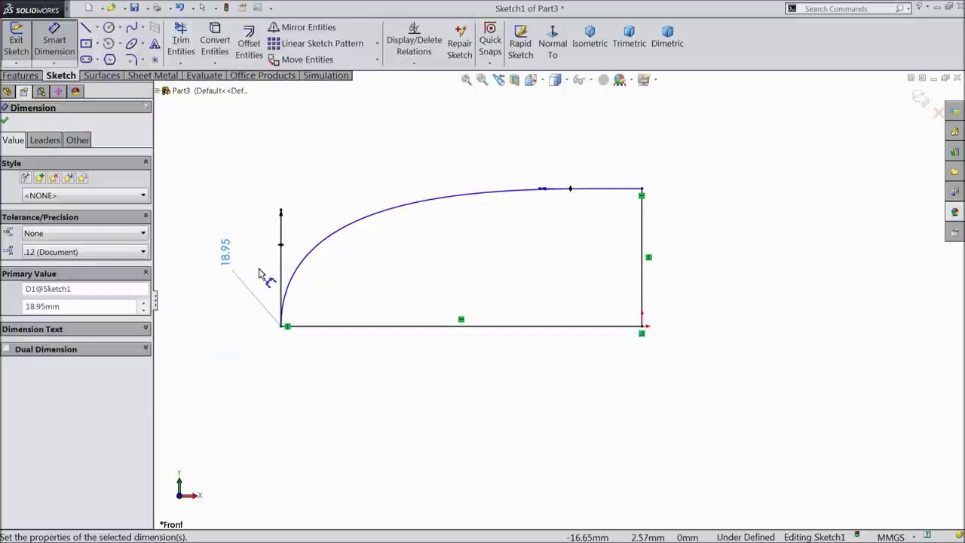
{"action": "left_click", "coordinate": [571, 187]}
{"action": "left_click", "coordinate": [552, 136]}
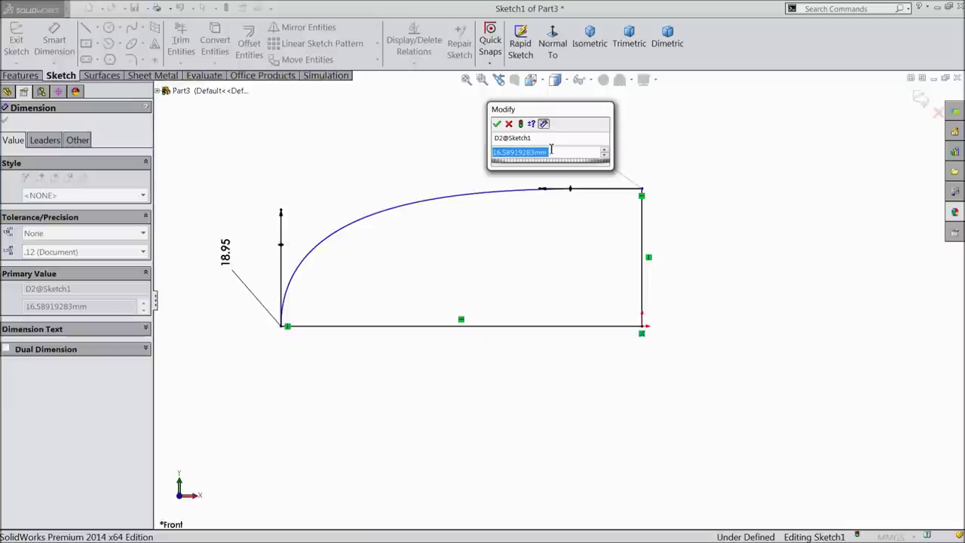
{"action": "type", "text": "76.23"}
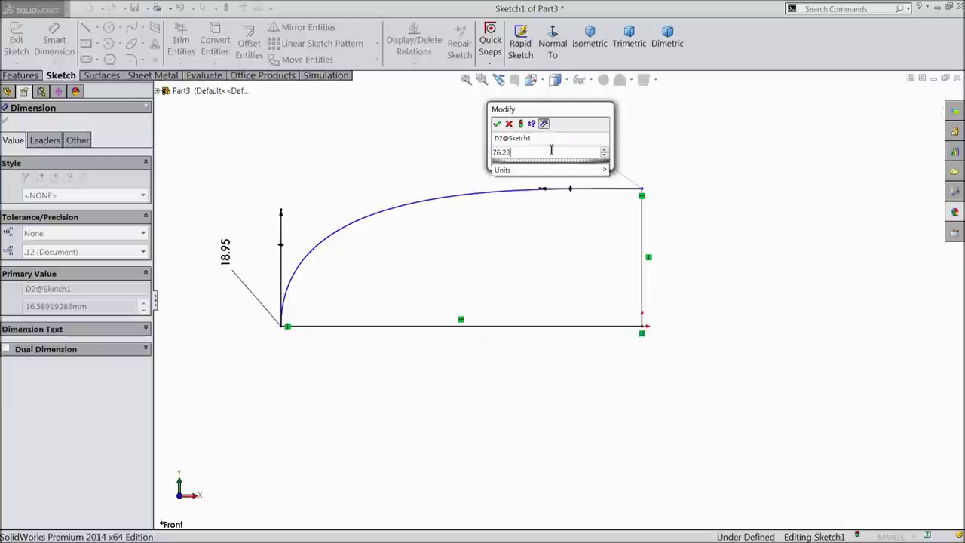
{"action": "left_click", "coordinate": [497, 126]}
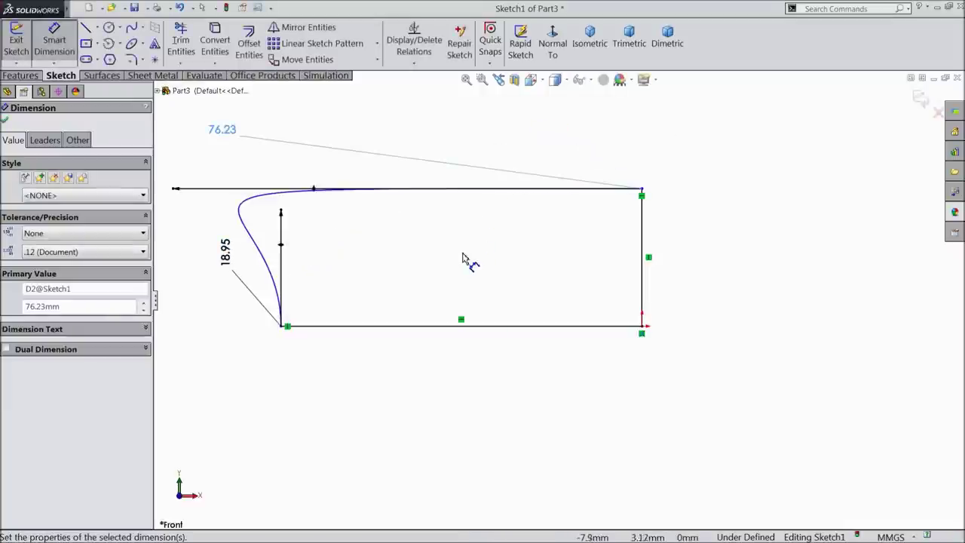
Step: Dimension the base line to 38.10 mm and the vertical end line to 19.05 mm
{"action": "scroll", "coordinate": [448, 304], "scroll_direction": "up", "scroll_amount": 1}
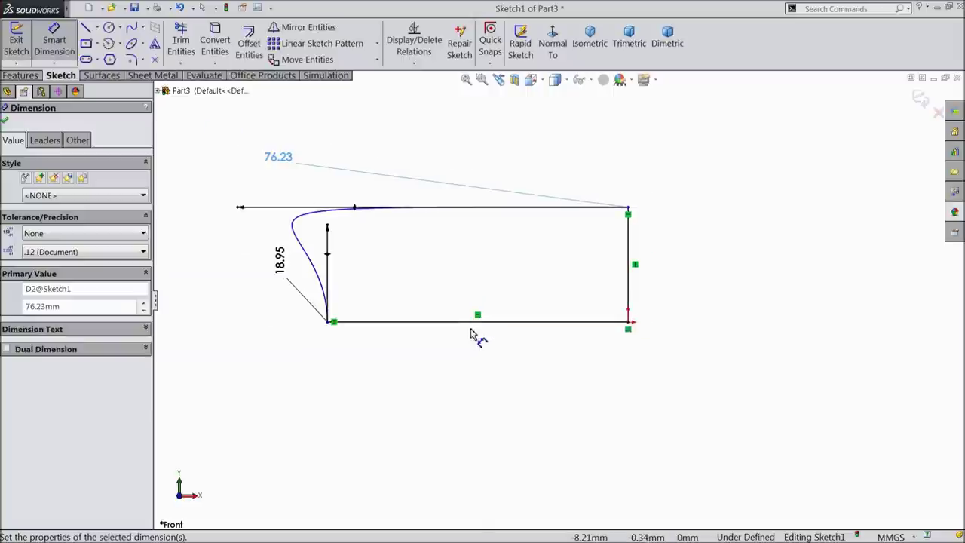
{"action": "left_click", "coordinate": [478, 330]}
{"action": "left_click", "coordinate": [477, 370]}
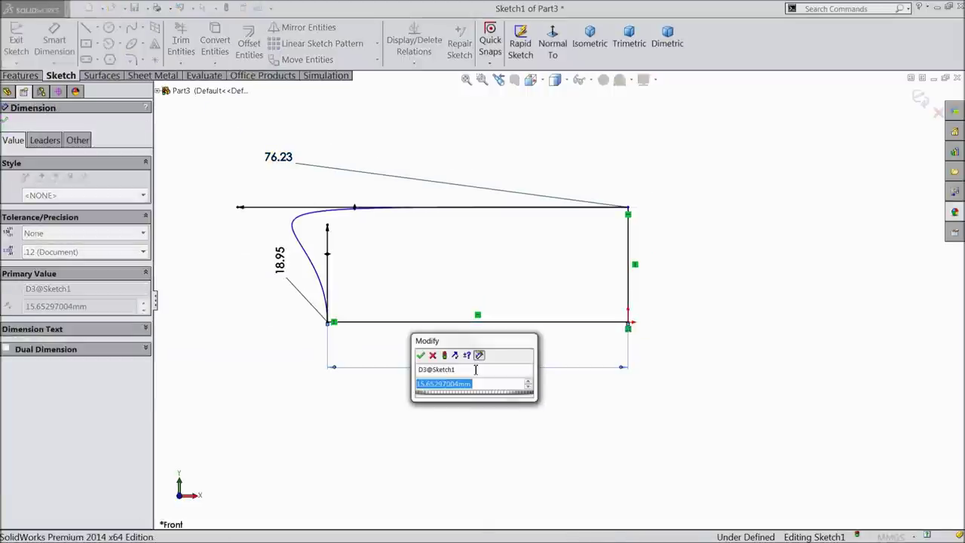
{"action": "type", "text": "38.1"}
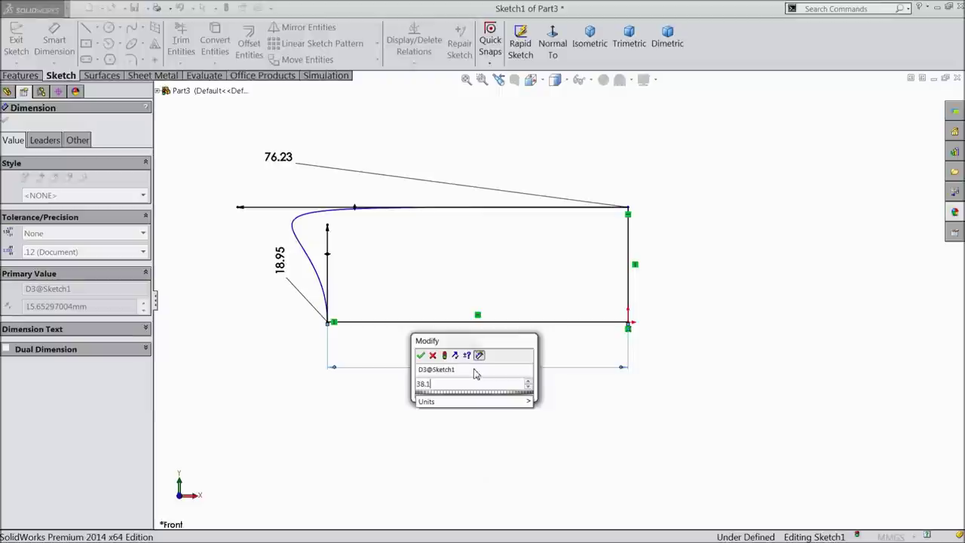
{"action": "left_click", "coordinate": [421, 356]}
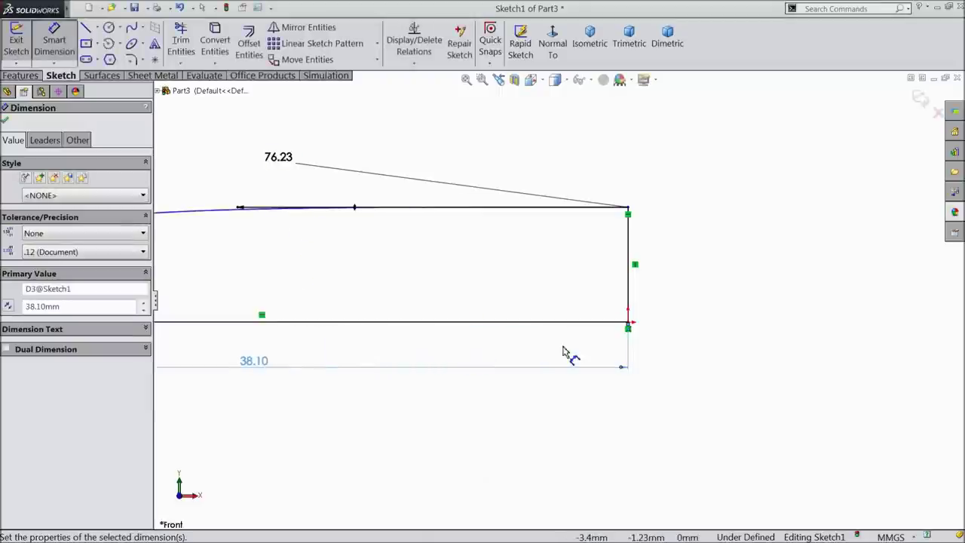
{"action": "scroll", "coordinate": [573, 324], "scroll_direction": "up", "scroll_amount": 4}
{"action": "left_click", "coordinate": [597, 283]}
{"action": "left_click", "coordinate": [660, 281]}
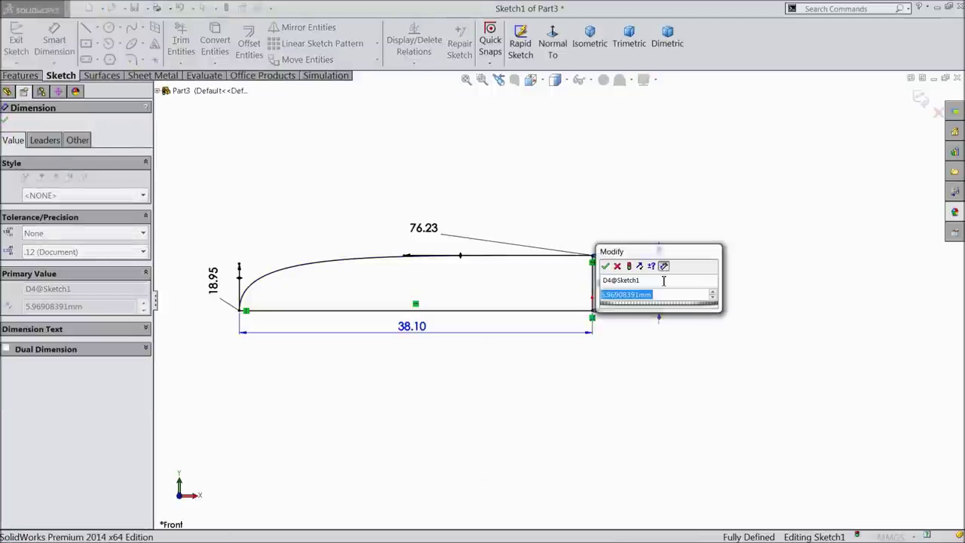
{"action": "type", "text": "19.05"}
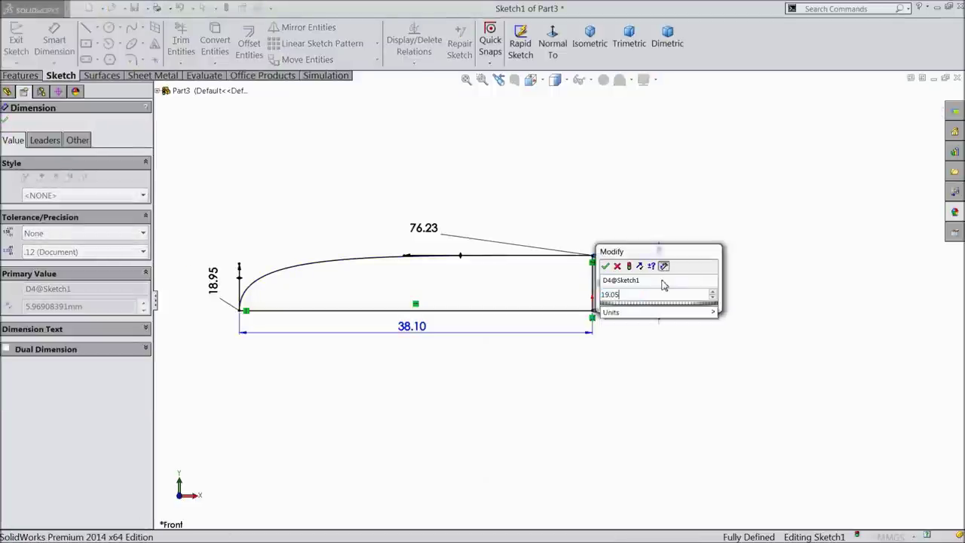
{"action": "left_click", "coordinate": [606, 267]}
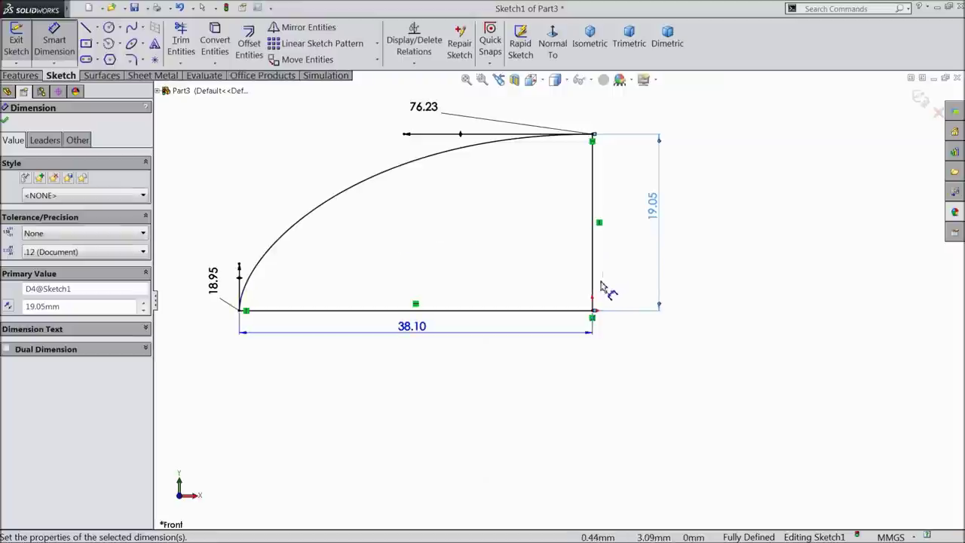
{"action": "scroll", "coordinate": [500, 291], "scroll_direction": "up", "scroll_amount": 1}
{"action": "scroll", "coordinate": [404, 214], "scroll_direction": "down", "scroll_amount": 1}
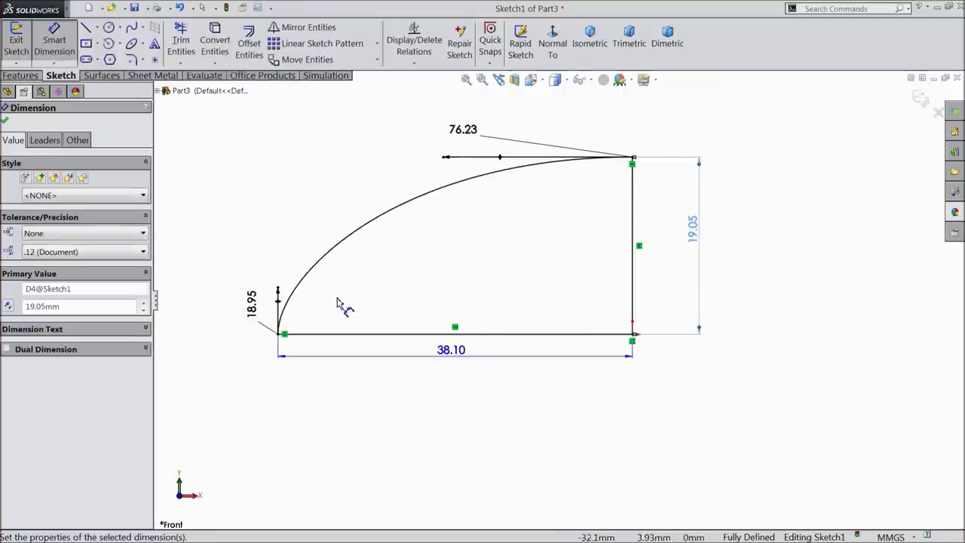
{"action": "scroll", "coordinate": [368, 269], "scroll_direction": "up", "scroll_amount": 1}
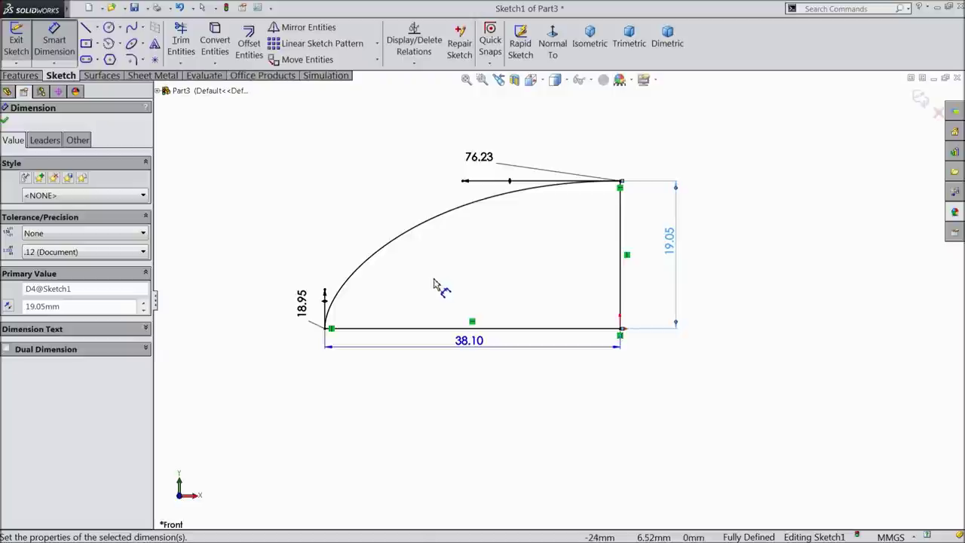
{"action": "left_click", "coordinate": [36, 75]}
{"action": "left_click", "coordinate": [66, 44]}
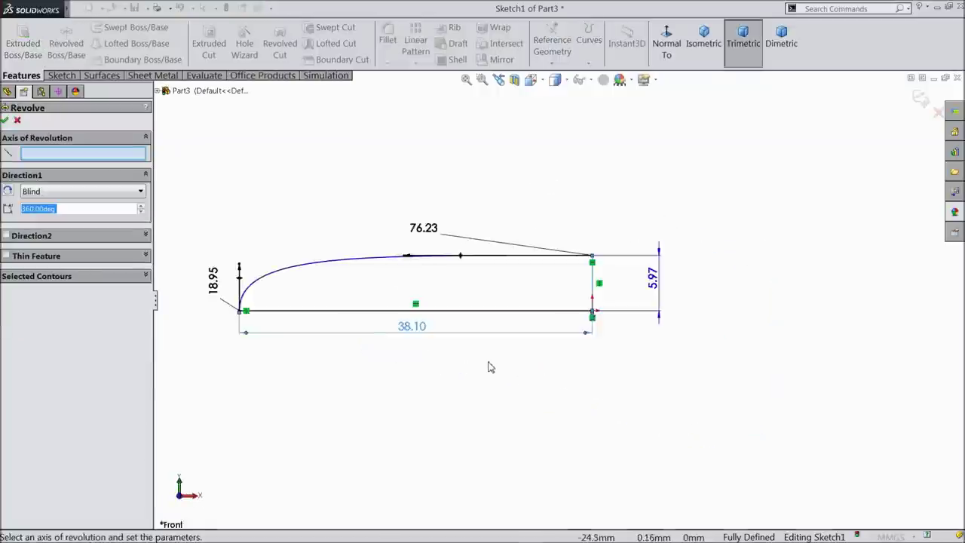
Step: Revolve Sketch1 360° about its bottom line (Line2) into a solid nose cone
{"action": "left_click", "coordinate": [469, 353]}
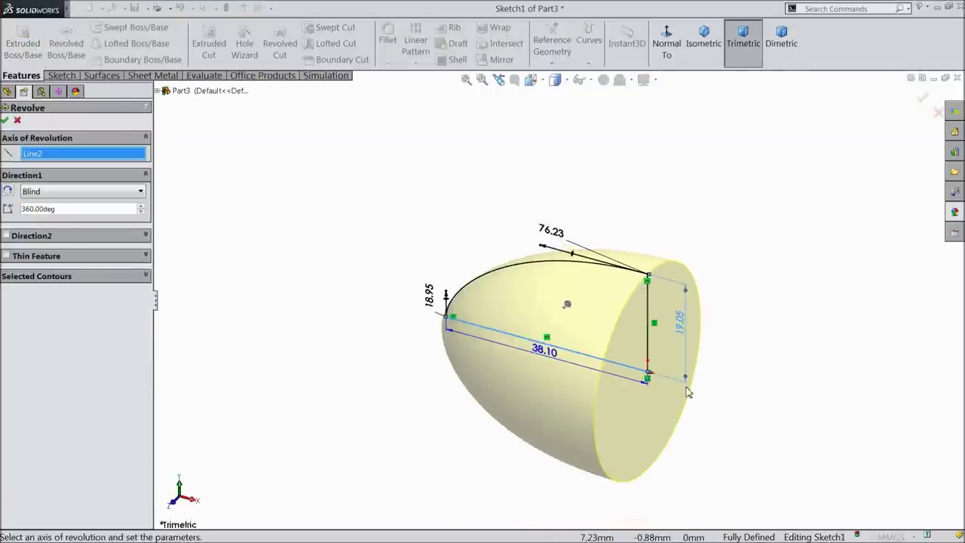
{"action": "left_click", "coordinate": [6, 119]}
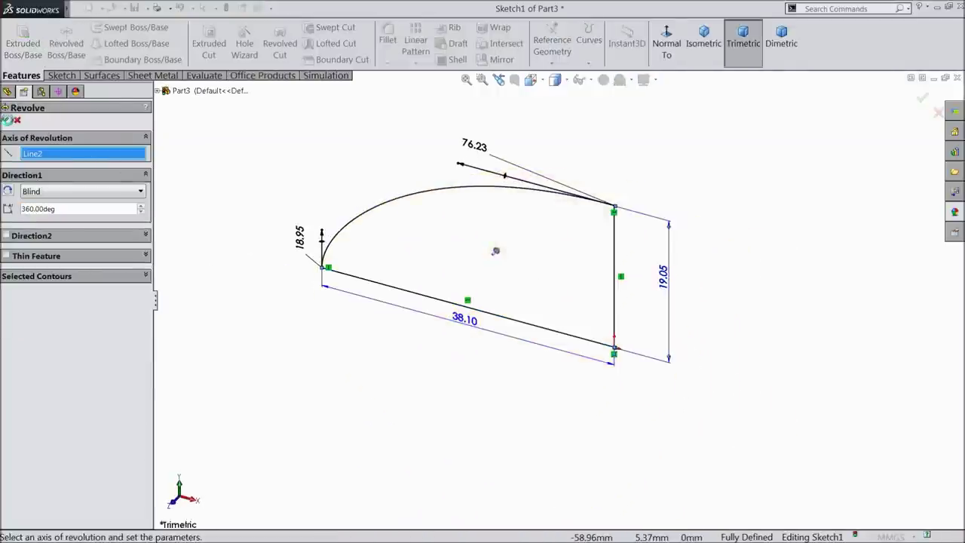
{"action": "left_click", "coordinate": [297, 229]}
{"action": "mouse_move", "coordinate": [297, 214]}
{"action": "middle_mouse_down"}
{"action": "mouse_move", "coordinate": [334, 208]}
{"action": "mouse_move", "coordinate": [226, 217]}
{"action": "middle_mouse_up"}
{"action": "left_click", "coordinate": [38, 196]}
{"action": "left_click", "coordinate": [551, 64]}
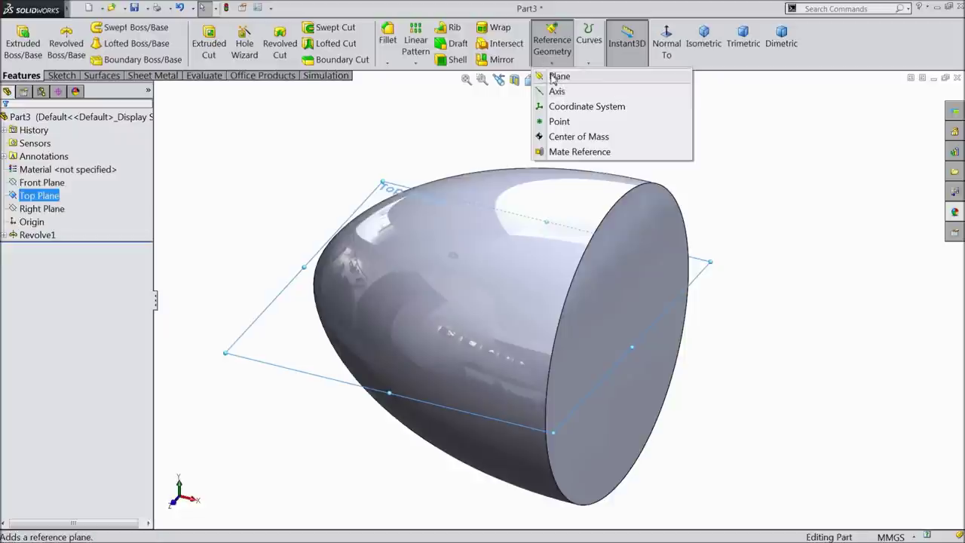
Step: Create Plane1 parallel to the Top Plane at a 19.05 mm offset
{"action": "left_click", "coordinate": [558, 78]}
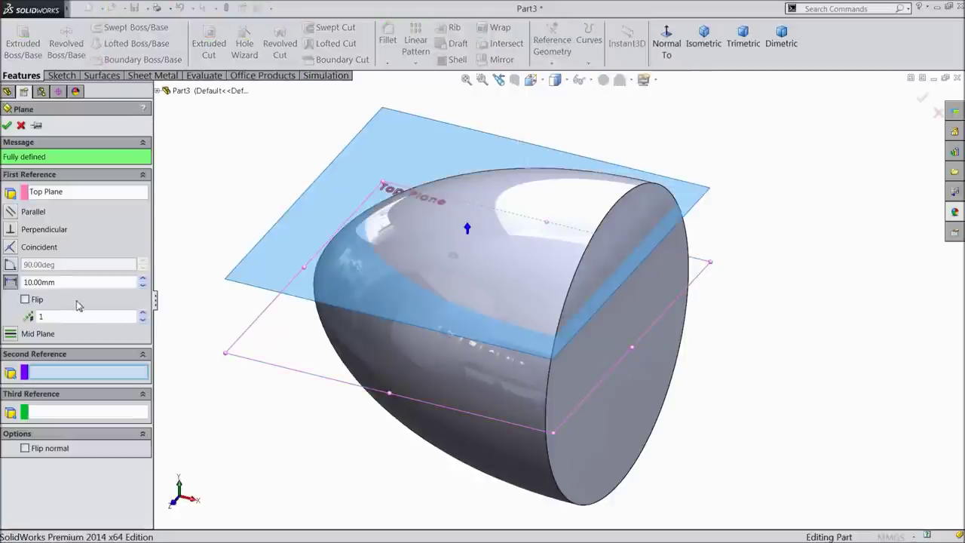
{"action": "double_click", "coordinate": [36, 282]}
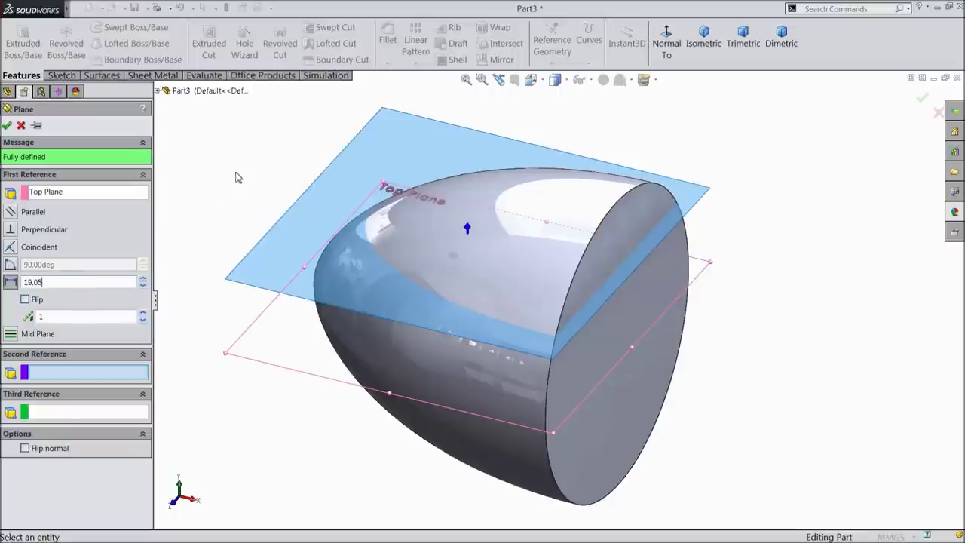
{"action": "middle_click_drag", "start_coordinate": [238, 166], "coordinate": [262, 101]}
{"action": "middle_click_drag", "start_coordinate": [261, 132], "coordinate": [151, 165]}
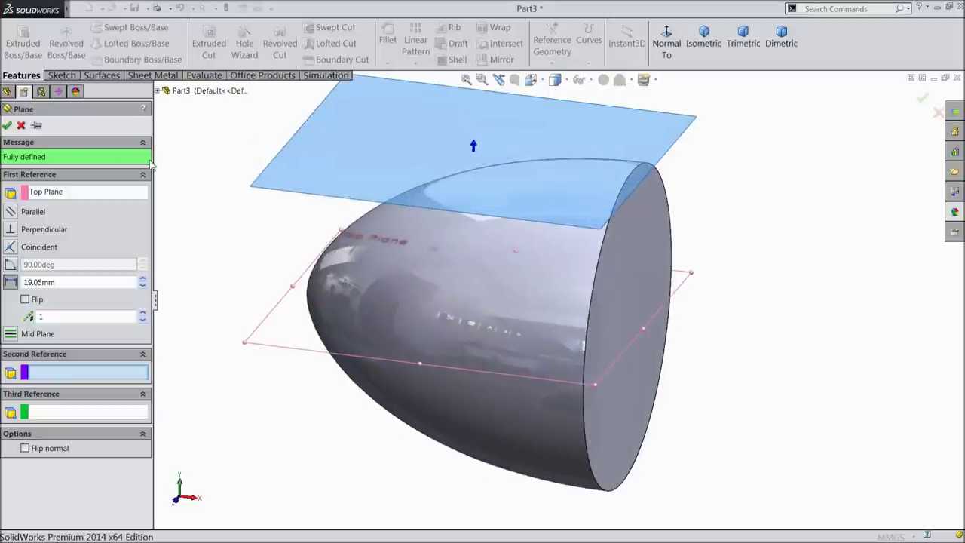
{"action": "left_click", "coordinate": [7, 126]}
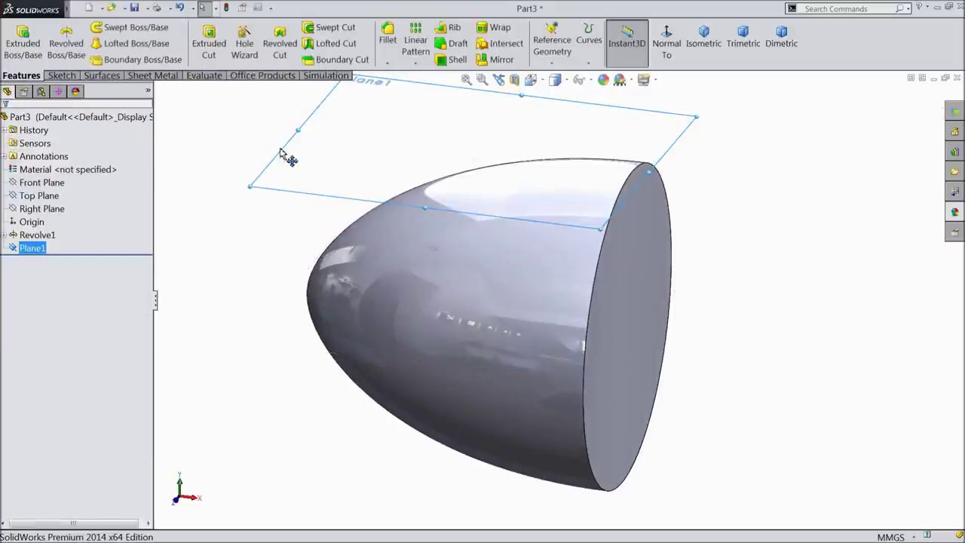
{"action": "left_click", "coordinate": [61, 75]}
Step: On Plane1, viewed normal, draw a circle on the axis and a centreline to the flat back edge
{"action": "left_click", "coordinate": [15, 42]}
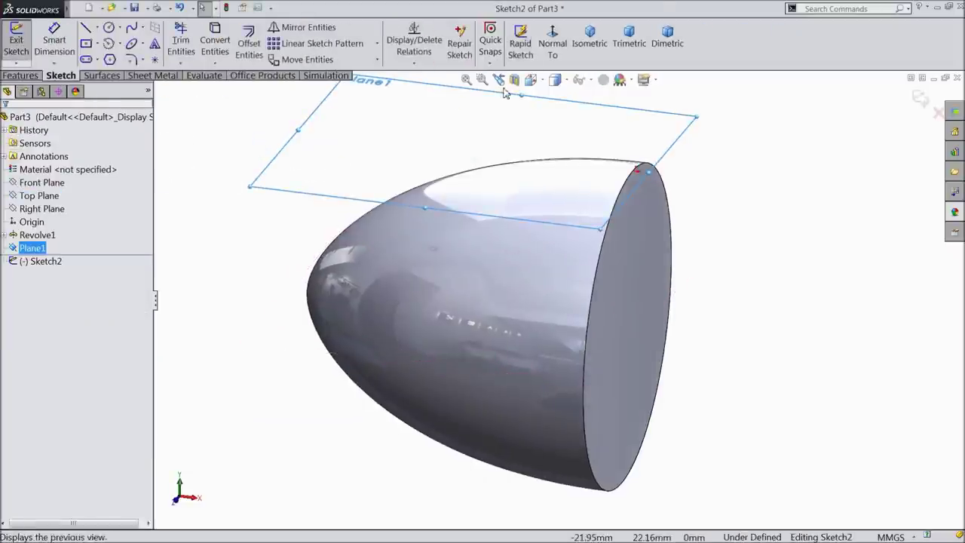
{"action": "left_click", "coordinate": [552, 43]}
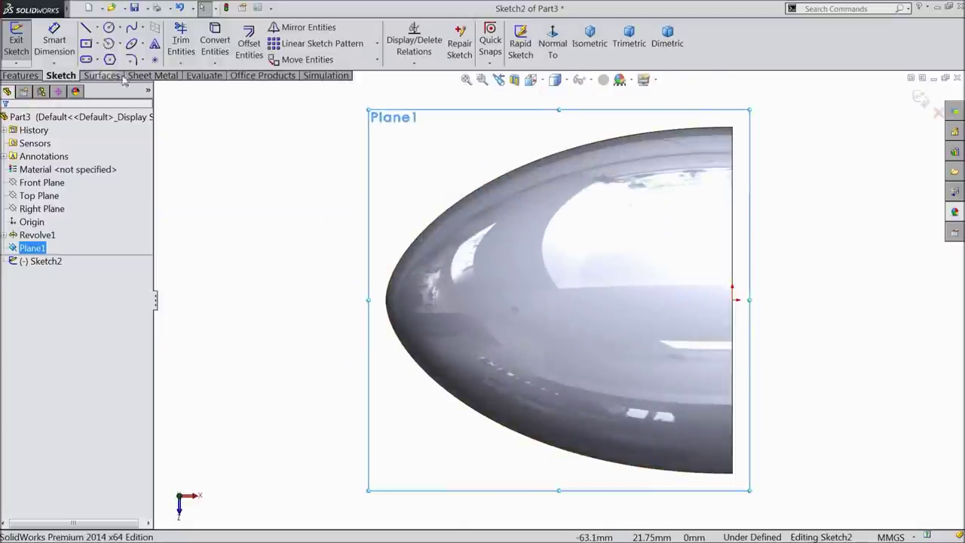
{"action": "left_click", "coordinate": [108, 28]}
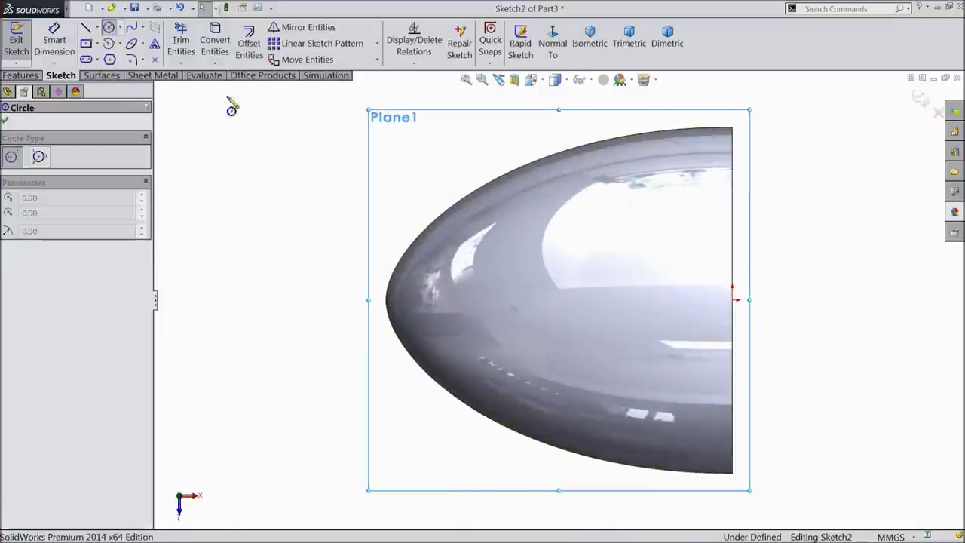
{"action": "left_click", "coordinate": [615, 300]}
{"action": "left_click", "coordinate": [580, 235]}
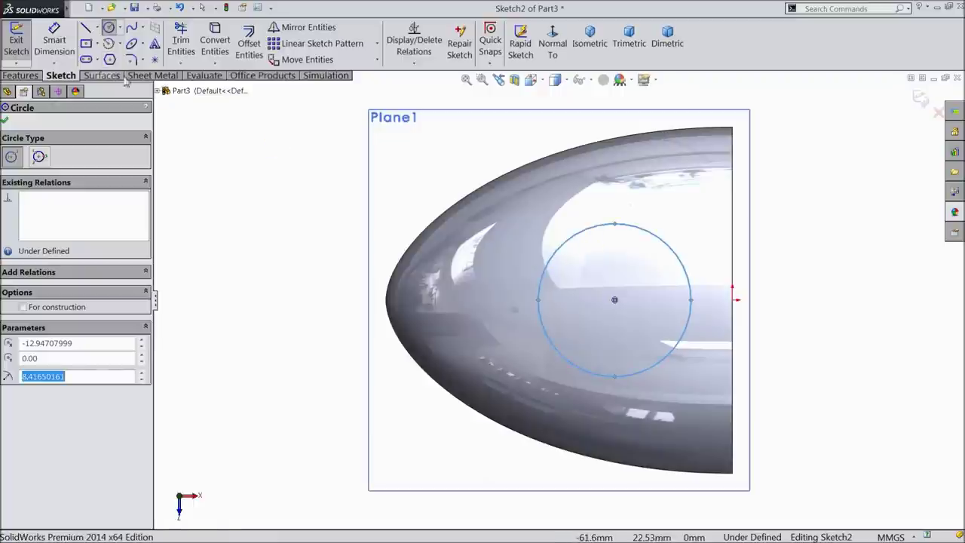
{"action": "left_click", "coordinate": [96, 28]}
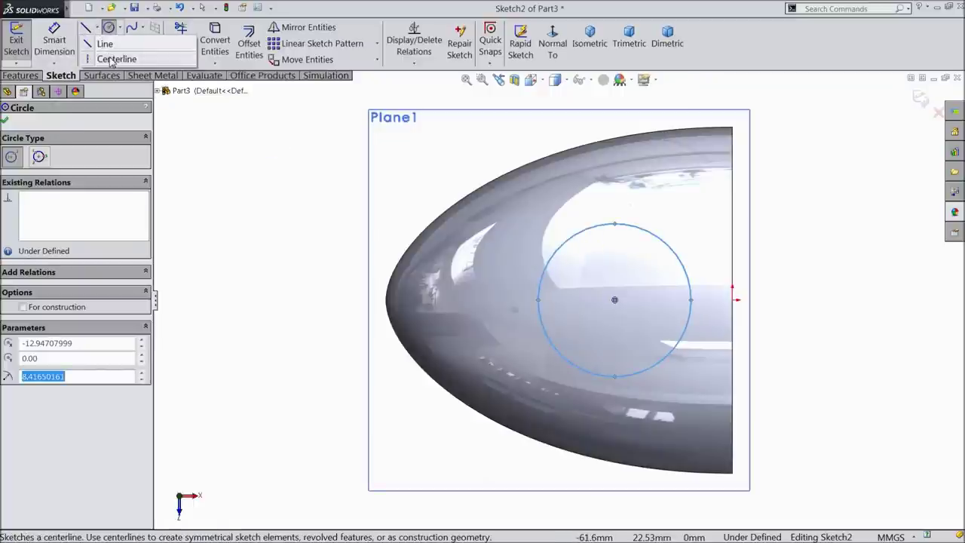
{"action": "left_click", "coordinate": [113, 59]}
{"action": "left_click", "coordinate": [614, 300]}
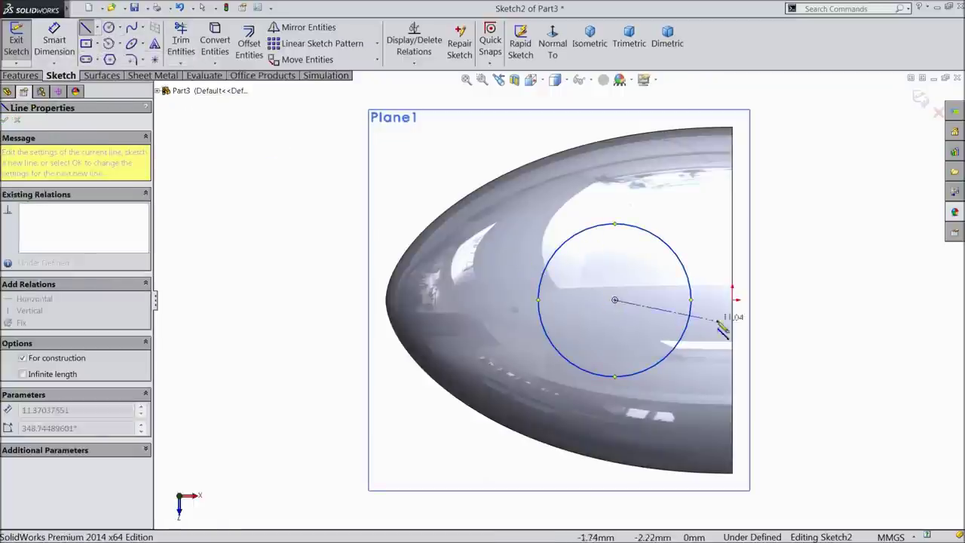
{"action": "left_click", "coordinate": [733, 300]}
{"action": "right_click", "coordinate": [801, 226]}
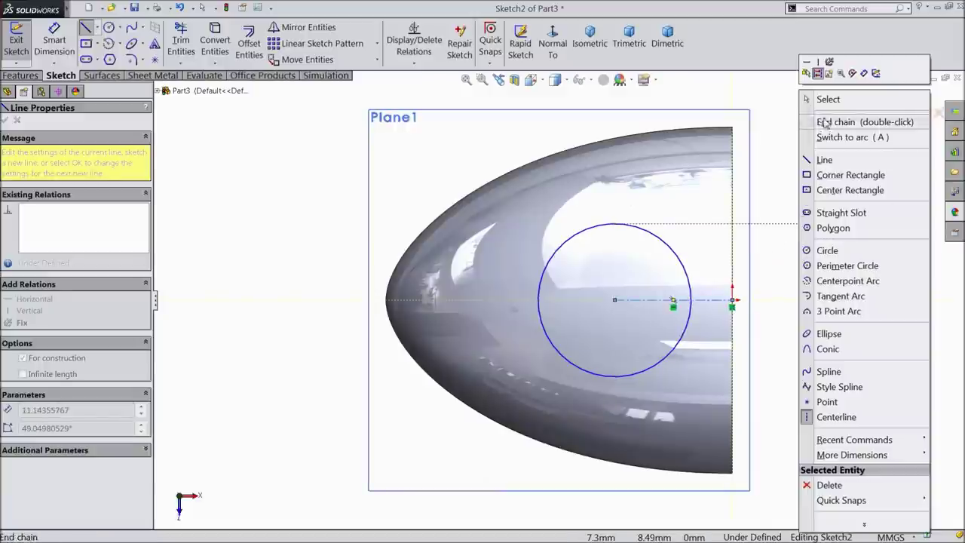
{"action": "left_click", "coordinate": [829, 98]}
{"action": "scroll", "coordinate": [677, 318], "scroll_direction": "down", "scroll_amount": 3}
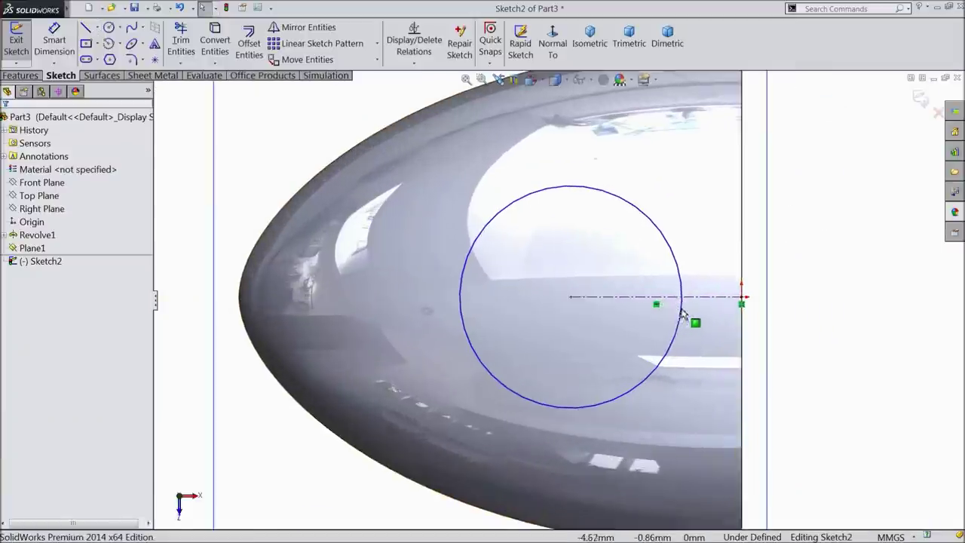
Step: Dimension the centreline 12.70 mm and the circle diameter 16.51 mm
{"action": "left_click", "coordinate": [53, 44]}
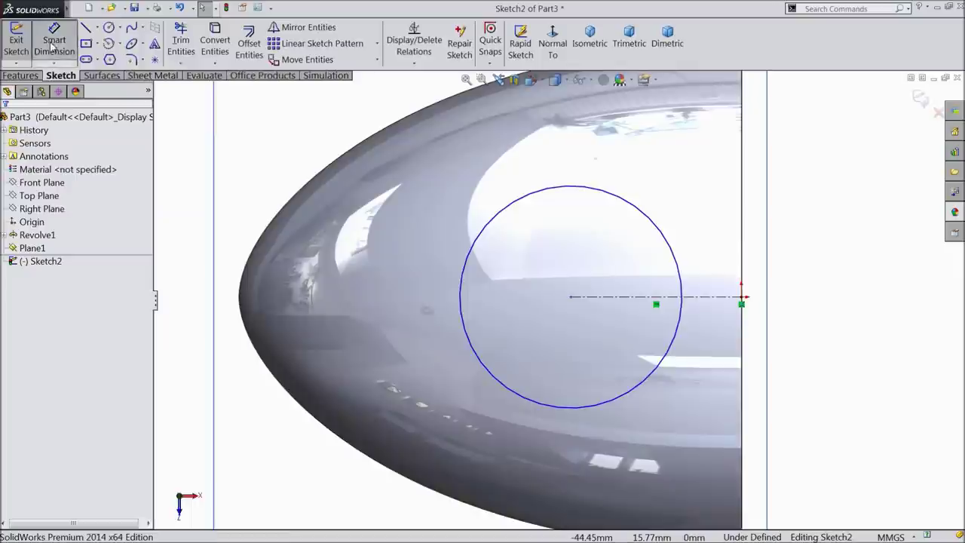
{"action": "left_click", "coordinate": [641, 302]}
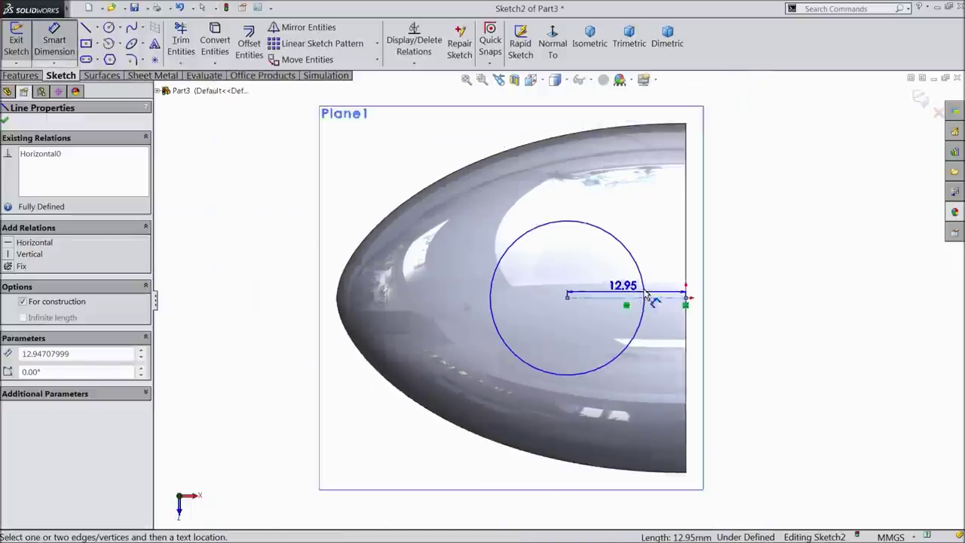
{"action": "scroll", "coordinate": [648, 301], "scroll_direction": "up", "scroll_amount": 3}
{"action": "left_click", "coordinate": [615, 473]}
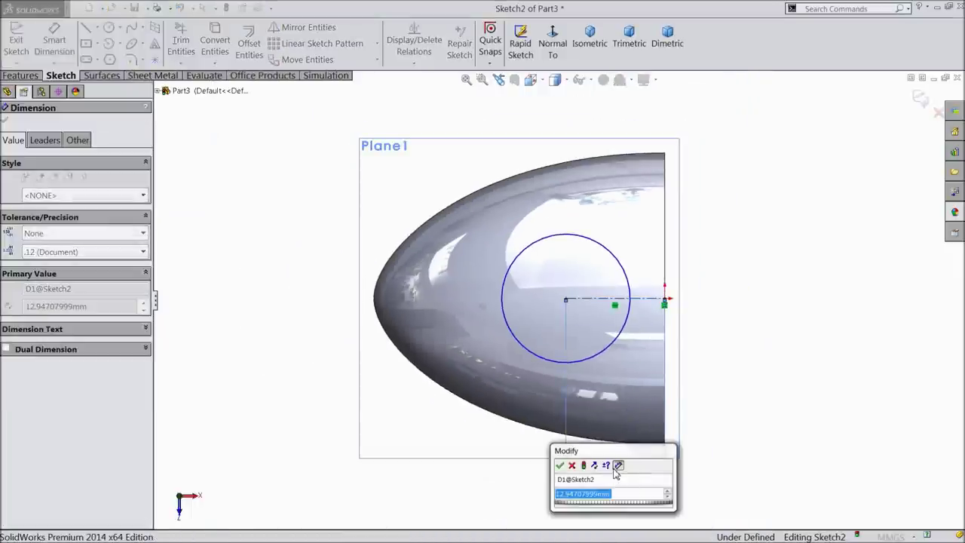
{"action": "left_click", "coordinate": [560, 465]}
{"action": "scroll", "coordinate": [641, 309], "scroll_direction": "up", "scroll_amount": 3}
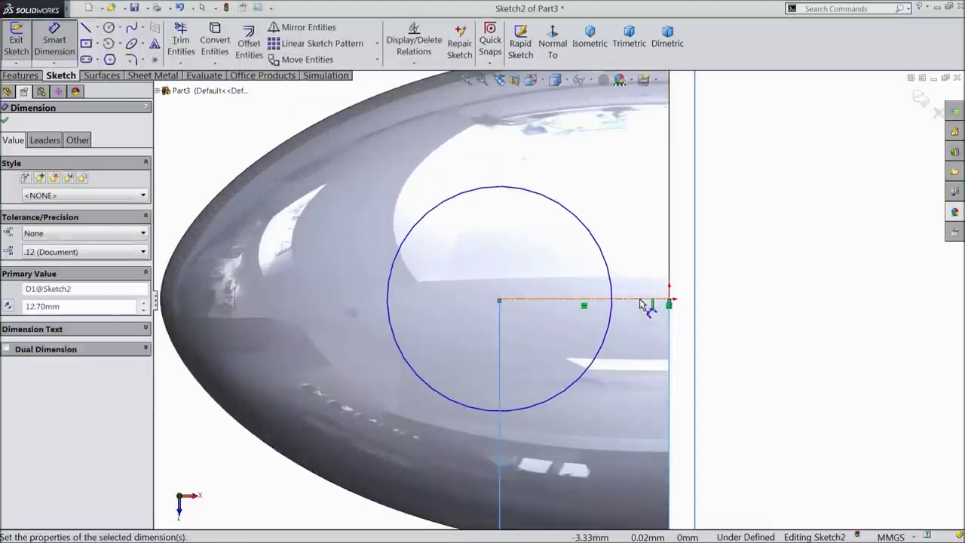
{"action": "left_click", "coordinate": [614, 271]}
{"action": "left_click", "coordinate": [758, 304]}
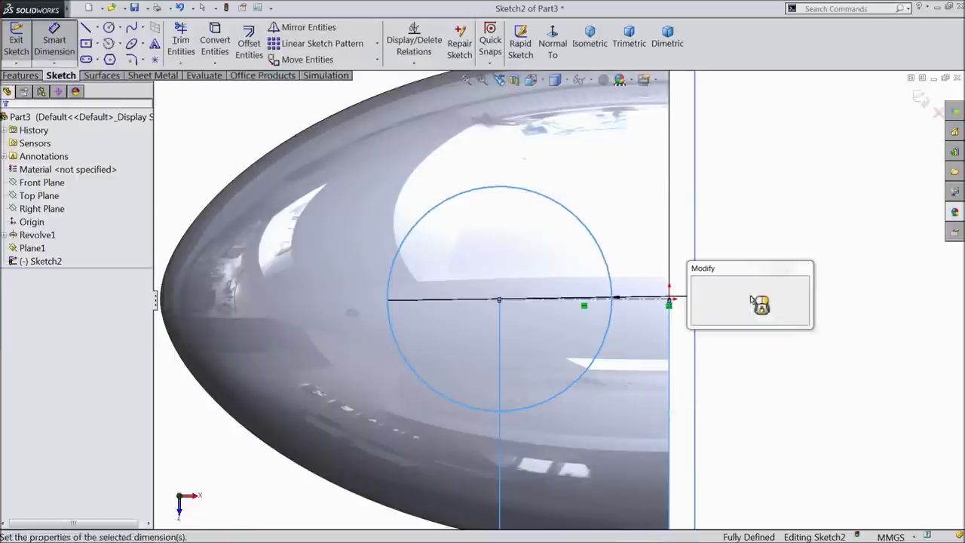
{"action": "type", "text": "16.51"}
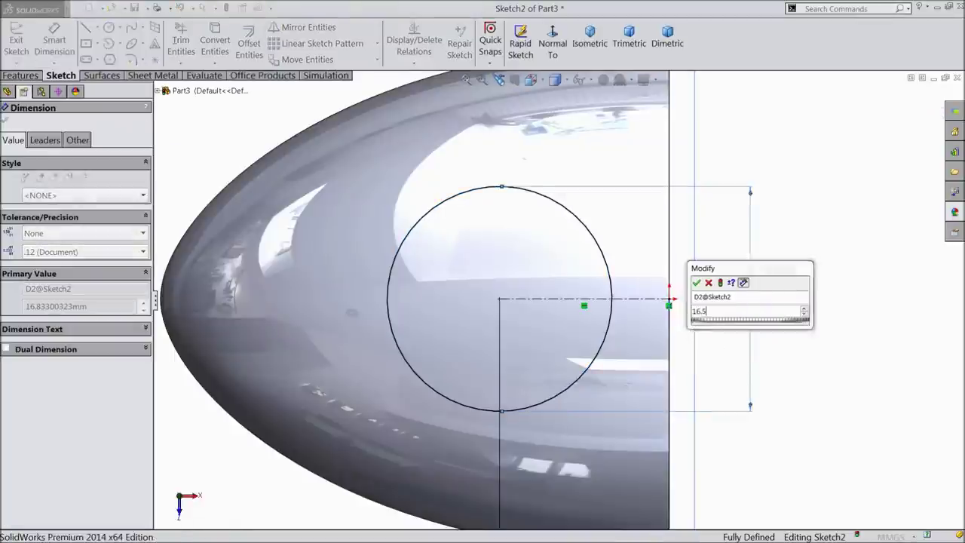
{"action": "left_click", "coordinate": [696, 282]}
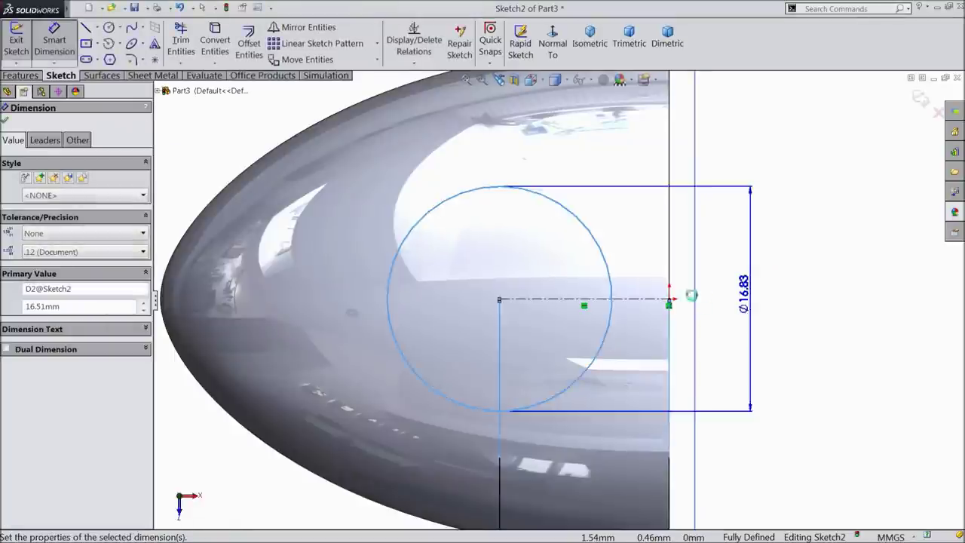
{"action": "scroll", "coordinate": [563, 305], "scroll_direction": "down", "scroll_amount": 2}
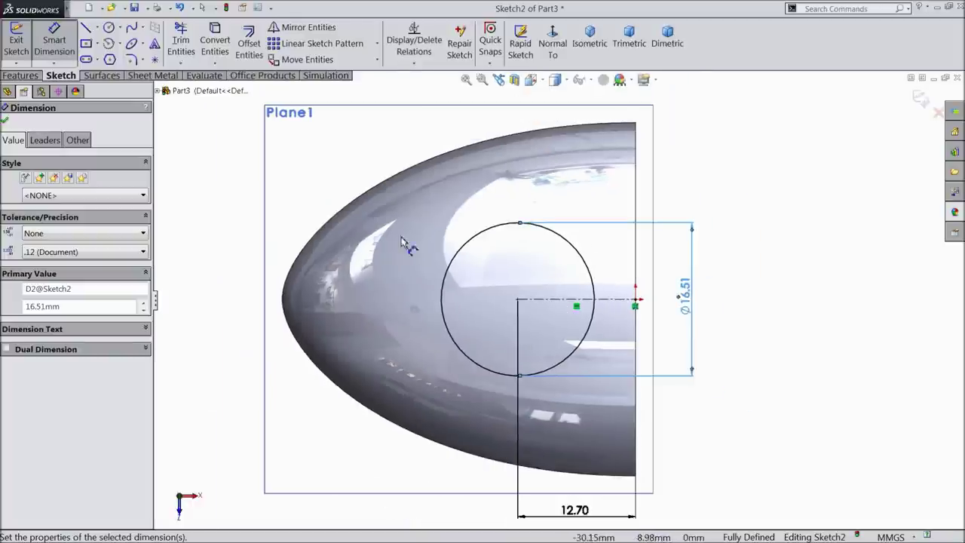
{"action": "left_click", "coordinate": [6, 121]}
{"action": "left_click", "coordinate": [21, 76]}
{"action": "left_click", "coordinate": [209, 43]}
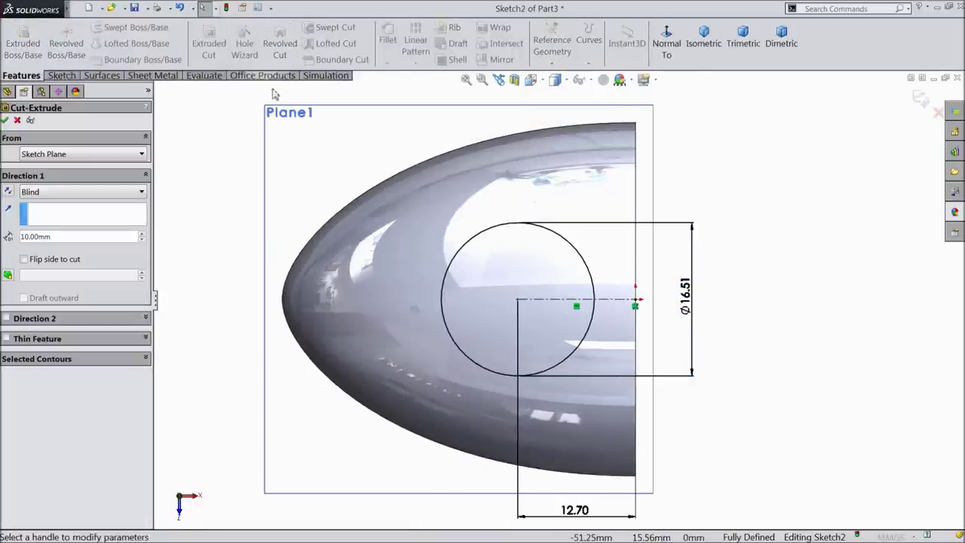
Step: View the nose cone isometrically and zoom in on the 10.00 mm cut preview
{"action": "left_click", "coordinate": [702, 43]}
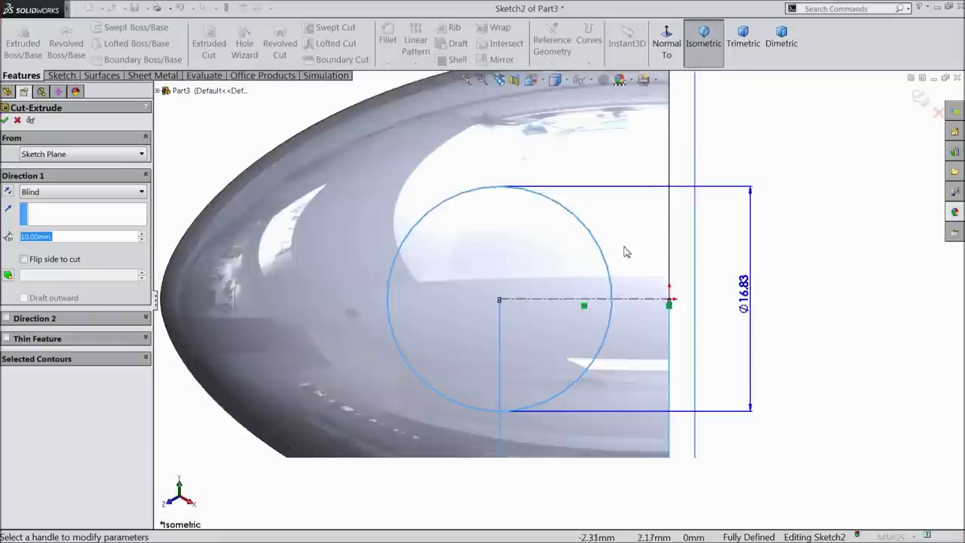
{"action": "scroll", "coordinate": [609, 291], "scroll_direction": "down", "scroll_amount": 1}
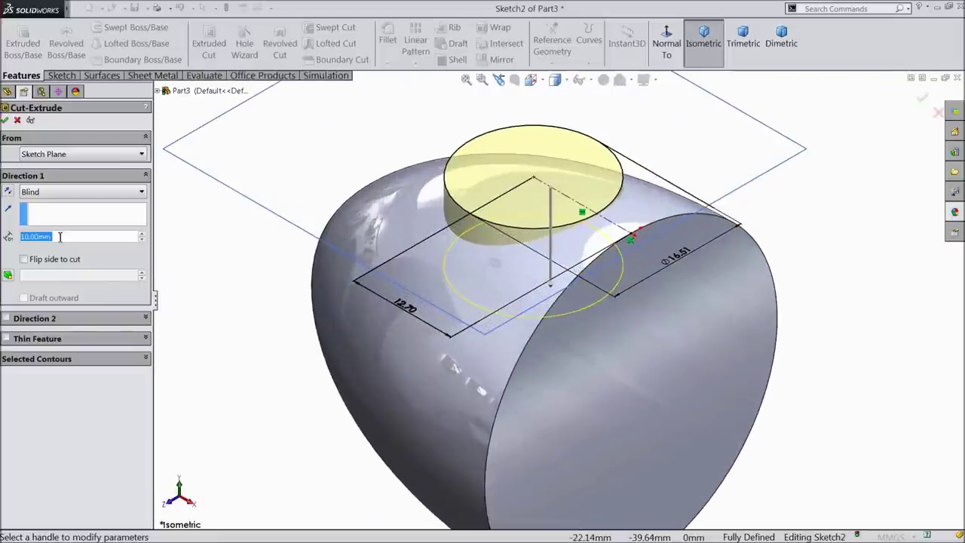
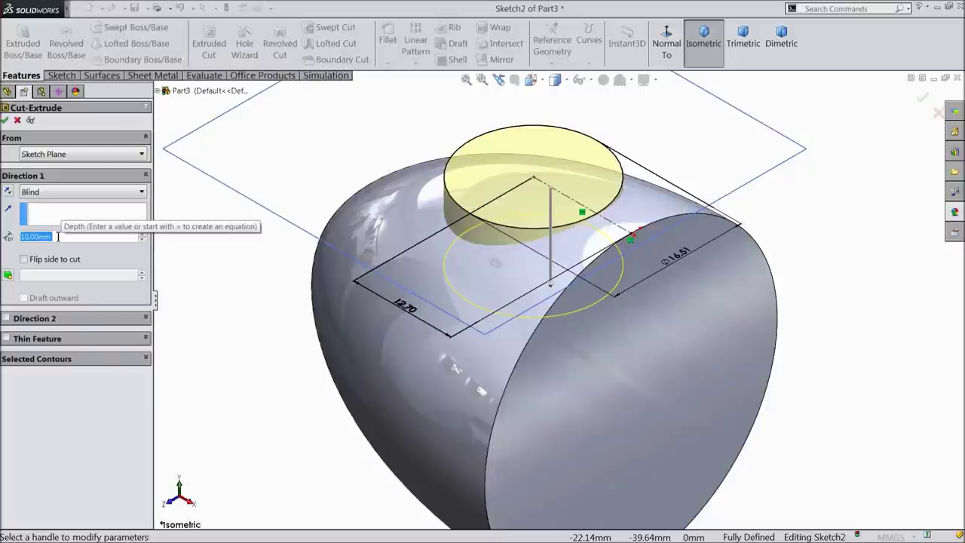
Step: Cut the circular hole 11.43 mm deep through the top of the body
{"action": "type", "text": "11.43"}
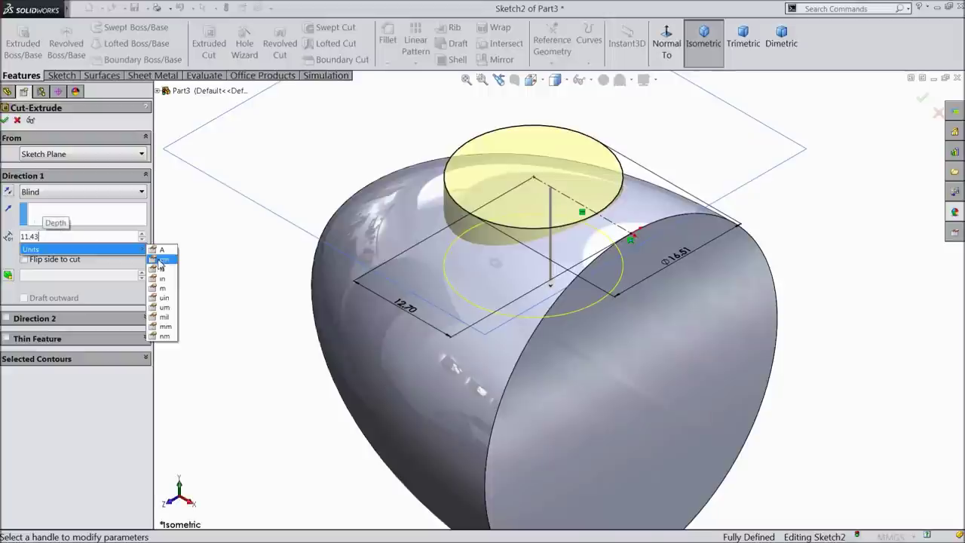
{"action": "key", "text": "Return"}
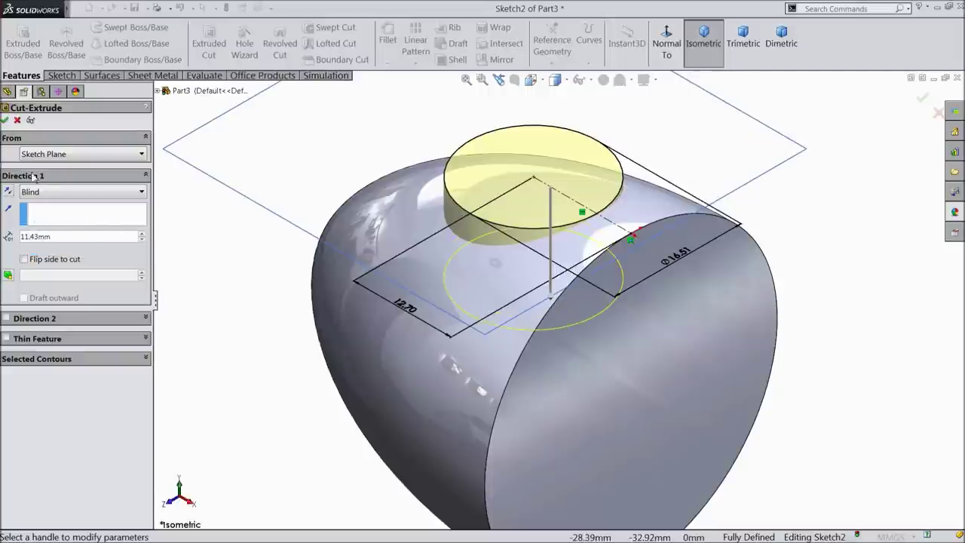
{"action": "left_click", "coordinate": [4, 120]}
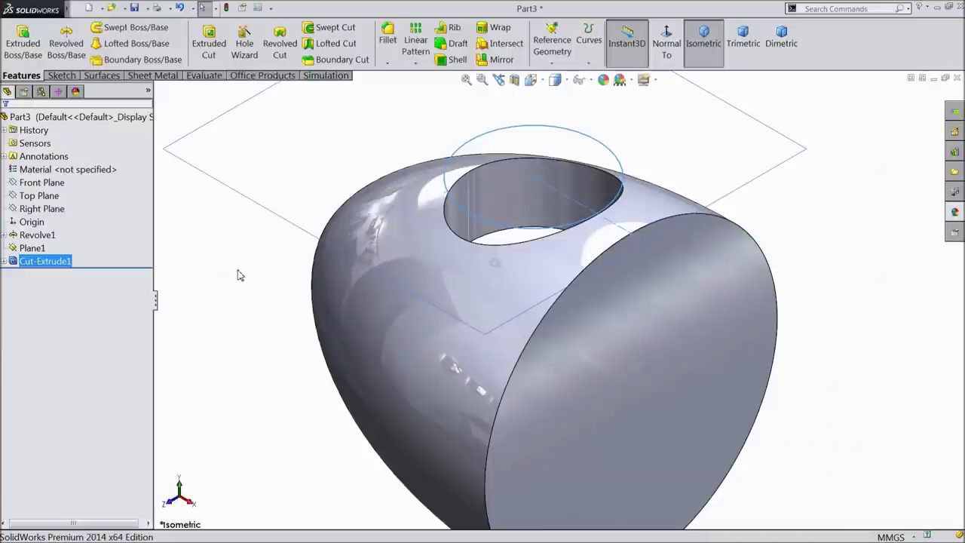
Step: Hide Plane1 from the model view
{"action": "middle_click_drag", "start_coordinate": [245, 281], "coordinate": [219, 224]}
{"action": "left_click", "coordinate": [218, 224]}
{"action": "left_click", "coordinate": [262, 181]}
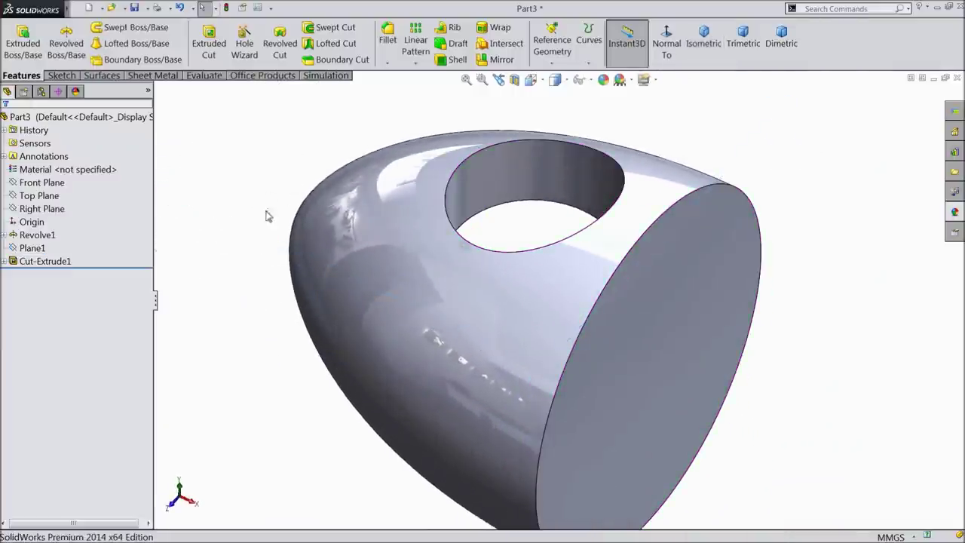
{"action": "key", "text": "f"}
Step: Show the temporary axes through the model
{"action": "middle_click_drag", "start_coordinate": [296, 283], "coordinate": [422, 302]}
{"action": "scroll", "coordinate": [618, 355], "scroll_direction": "down", "scroll_amount": 1}
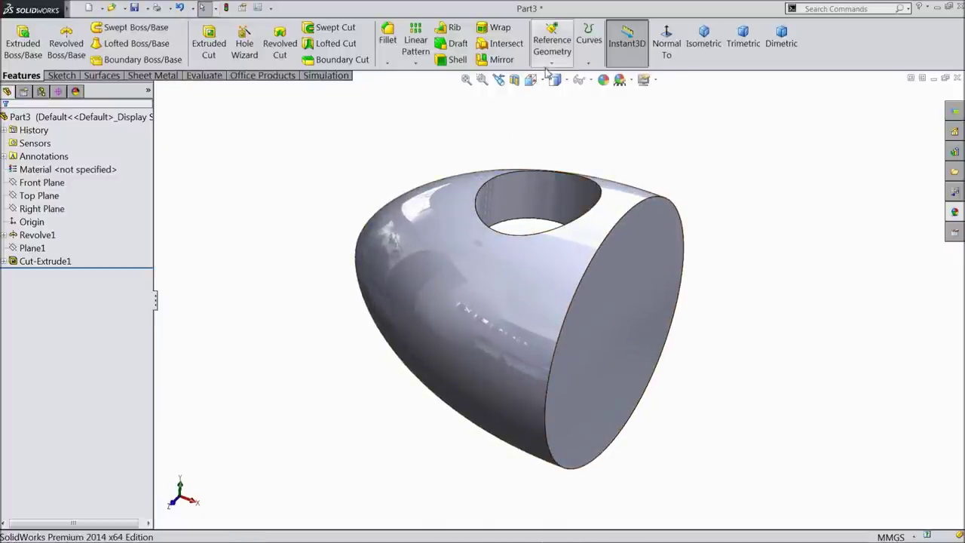
{"action": "left_click", "coordinate": [581, 80]}
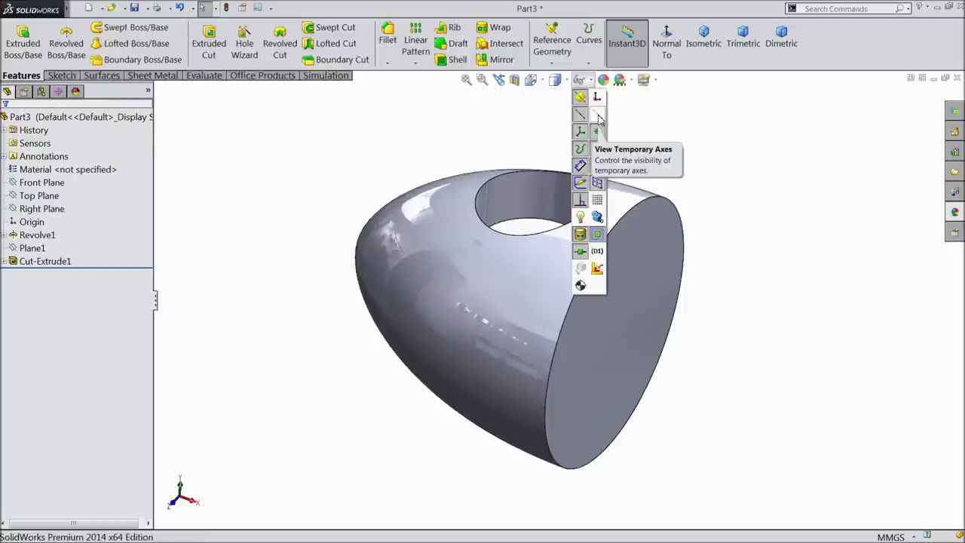
{"action": "left_click", "coordinate": [598, 115]}
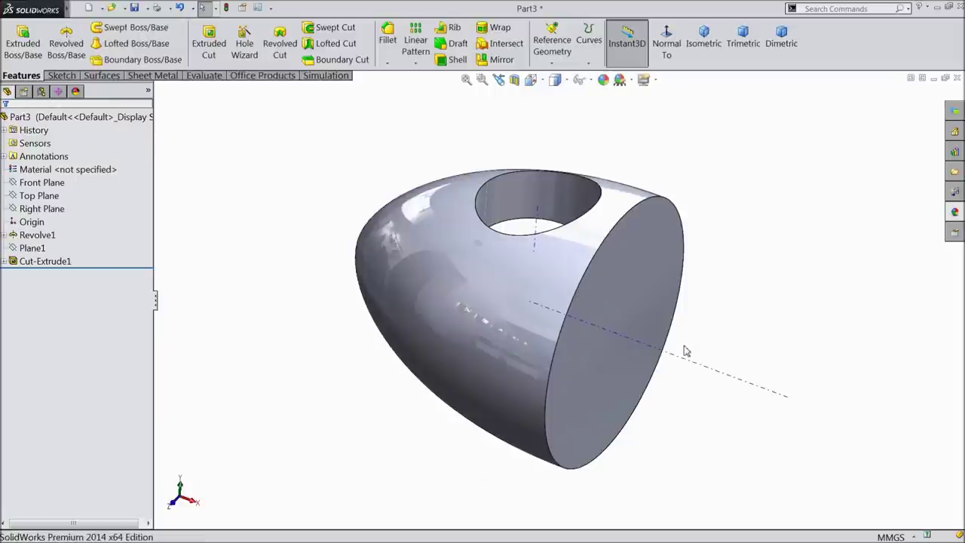
{"action": "left_click", "coordinate": [416, 64]}
Step: Circular-pattern Cut-Extrude1 around Axis<1> with 3 equally spaced instances over 360°
{"action": "left_click", "coordinate": [435, 89]}
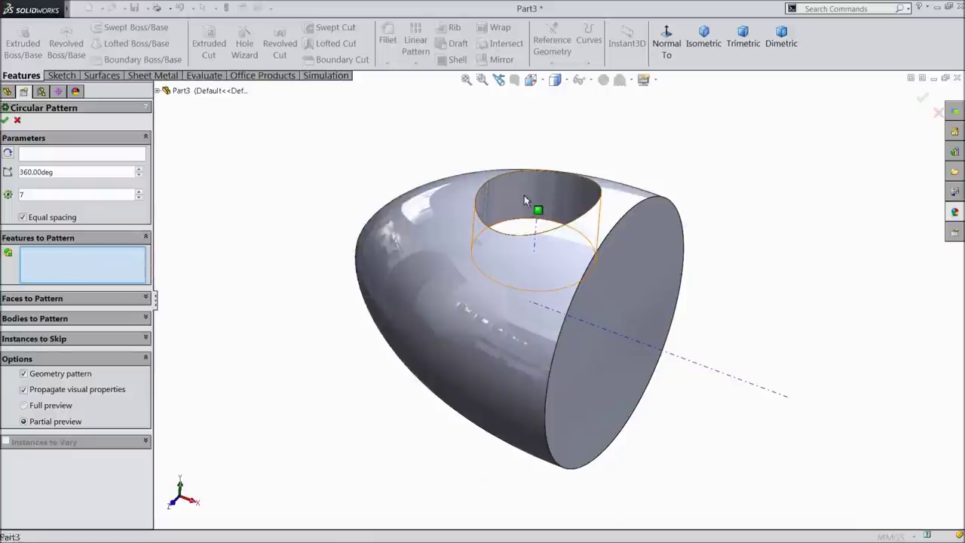
{"action": "left_click", "coordinate": [538, 210]}
{"action": "left_click", "coordinate": [86, 159]}
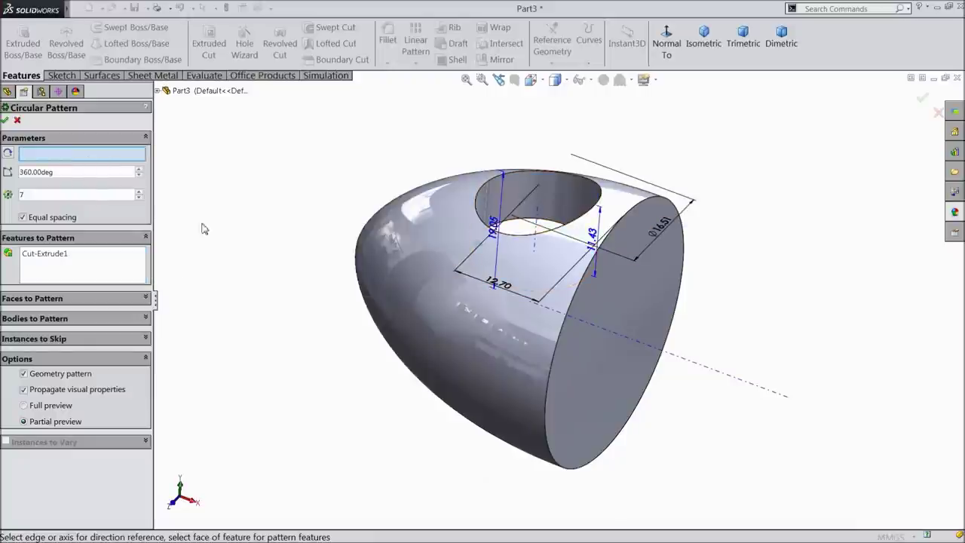
{"action": "left_click", "coordinate": [668, 357]}
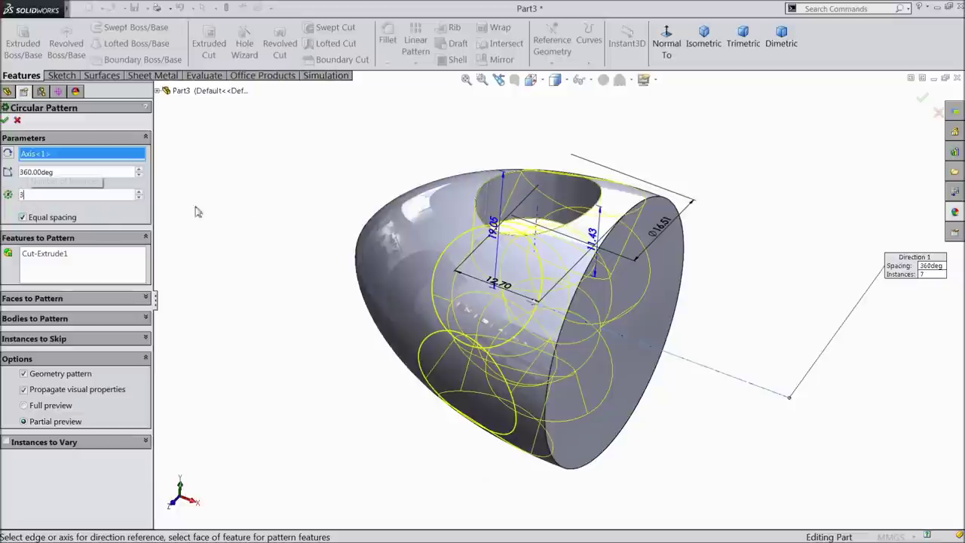
{"action": "type", "text": "3"}
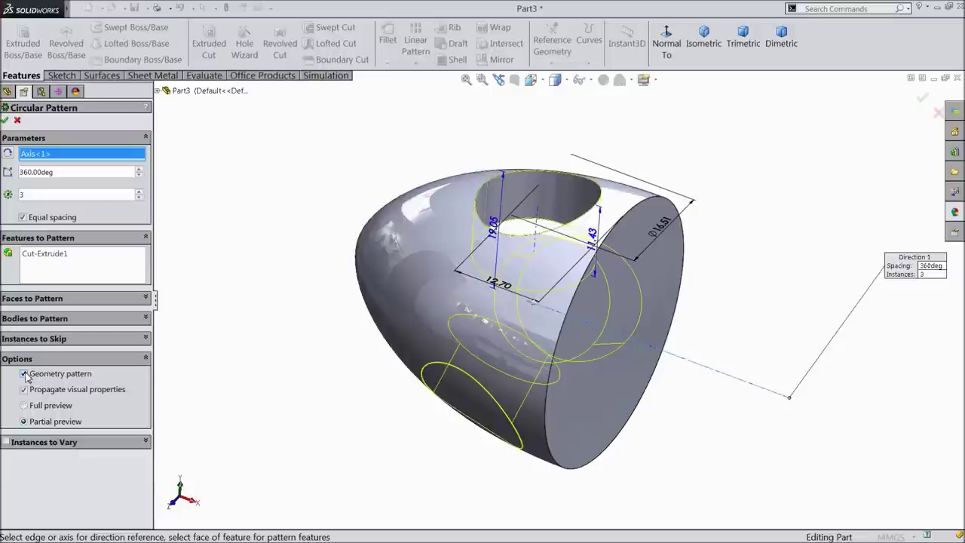
{"action": "left_click", "coordinate": [5, 121]}
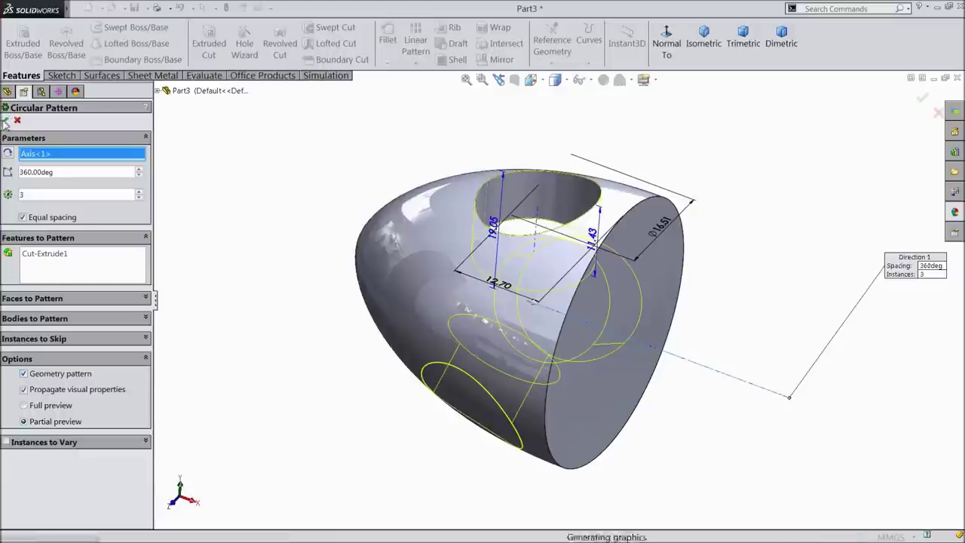
{"action": "left_click", "coordinate": [590, 79]}
Step: Hide the temporary axes and sketch a circle at the origin on the flat end face
{"action": "left_click", "coordinate": [579, 131]}
{"action": "mouse_move", "coordinate": [304, 211]}
{"action": "middle_mouse_down"}
{"action": "mouse_move", "coordinate": [352, 43]}
{"action": "mouse_move", "coordinate": [355, 106]}
{"action": "mouse_move", "coordinate": [294, 117]}
{"action": "middle_mouse_up"}
{"action": "scroll", "coordinate": [351, 43], "scroll_direction": "down", "scroll_amount": 1}
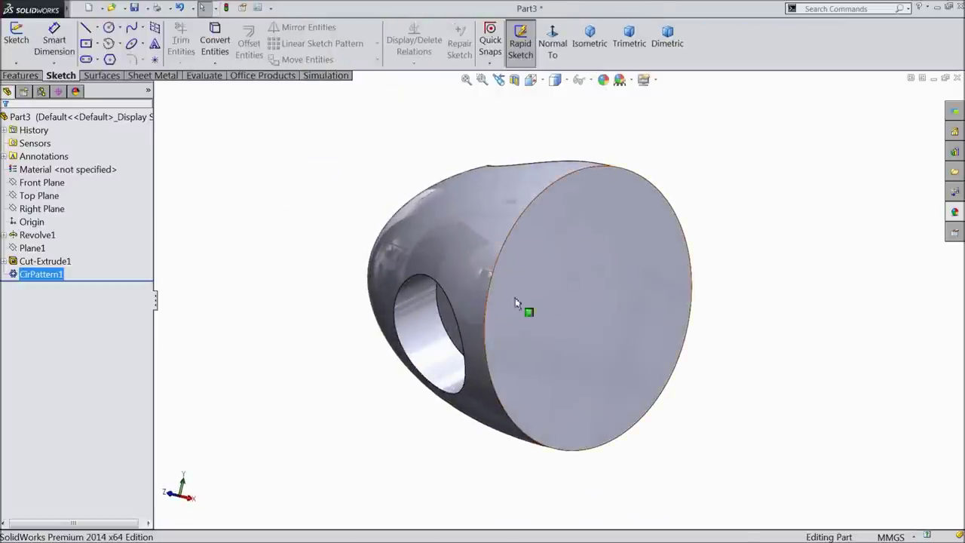
{"action": "left_click", "coordinate": [576, 324]}
{"action": "left_click", "coordinate": [612, 289]}
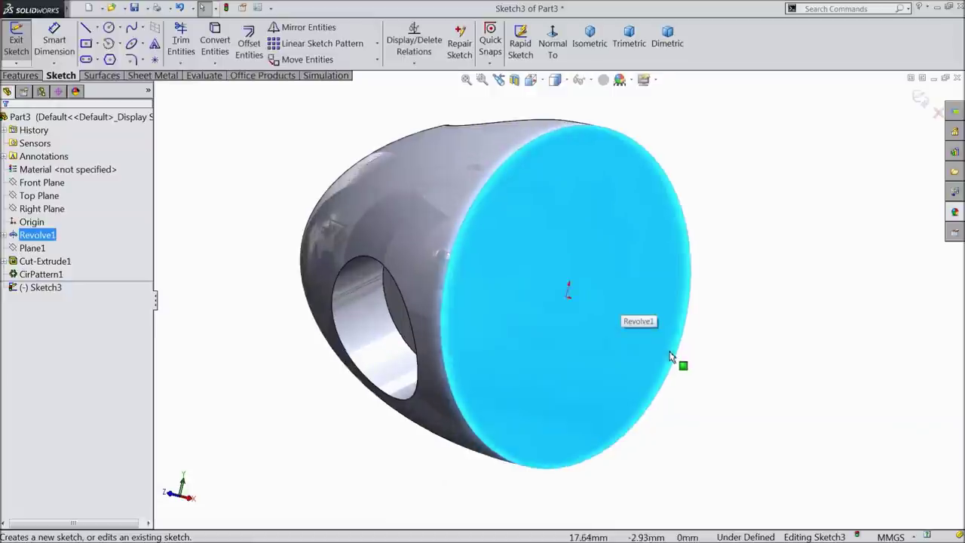
{"action": "left_click", "coordinate": [109, 28]}
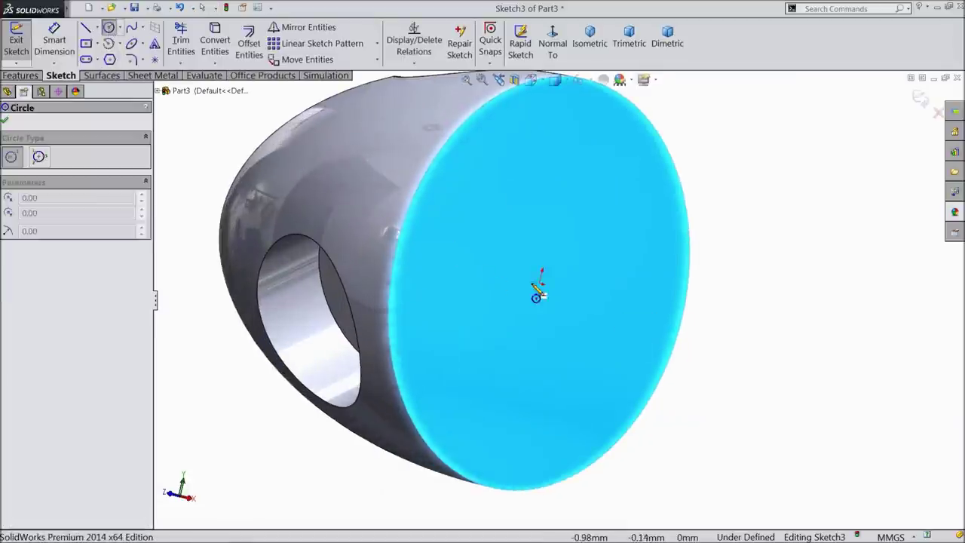
{"action": "left_click", "coordinate": [540, 283]}
{"action": "left_click", "coordinate": [532, 225]}
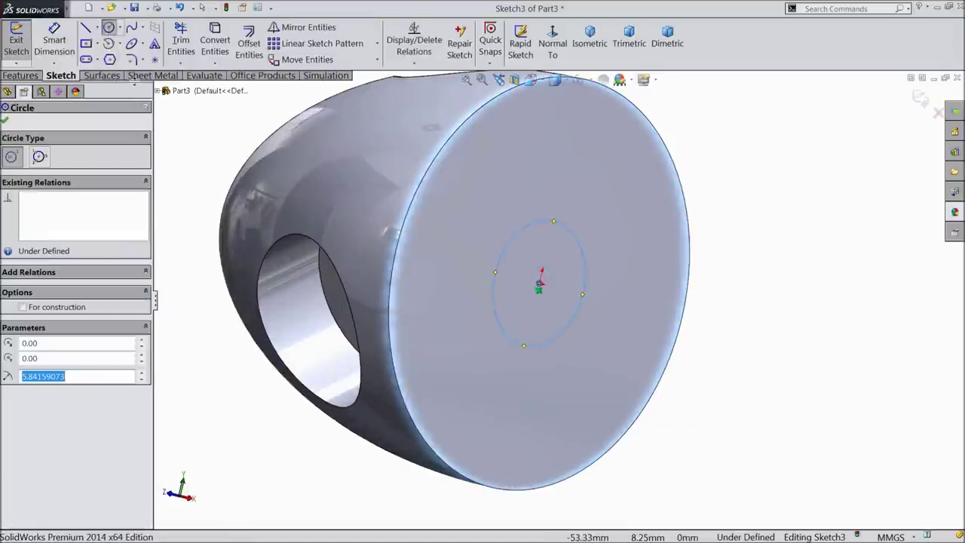
Step: Dimension the circle to a 9.652 mm diameter
{"action": "left_click", "coordinate": [54, 45]}
{"action": "left_click", "coordinate": [587, 298]}
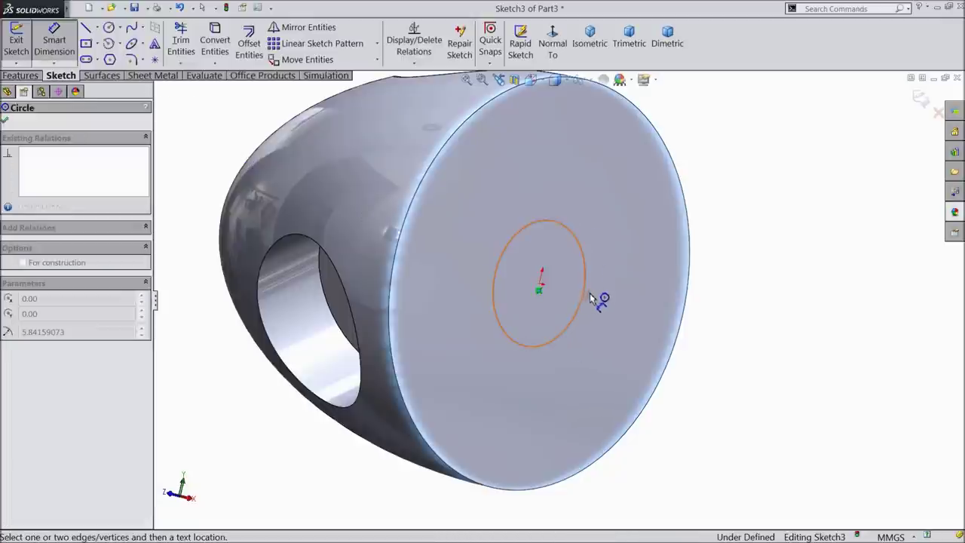
{"action": "left_click", "coordinate": [622, 312]}
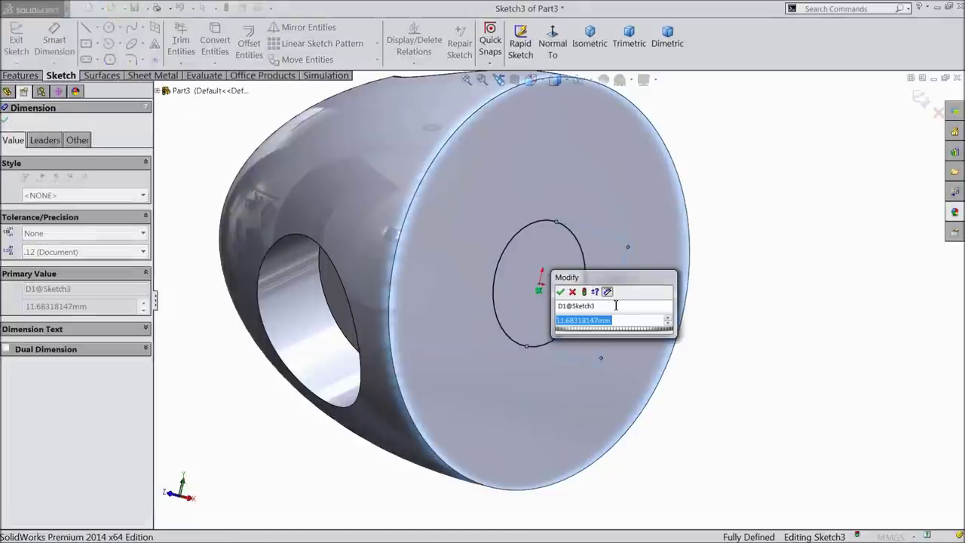
{"action": "type", "text": "9.652"}
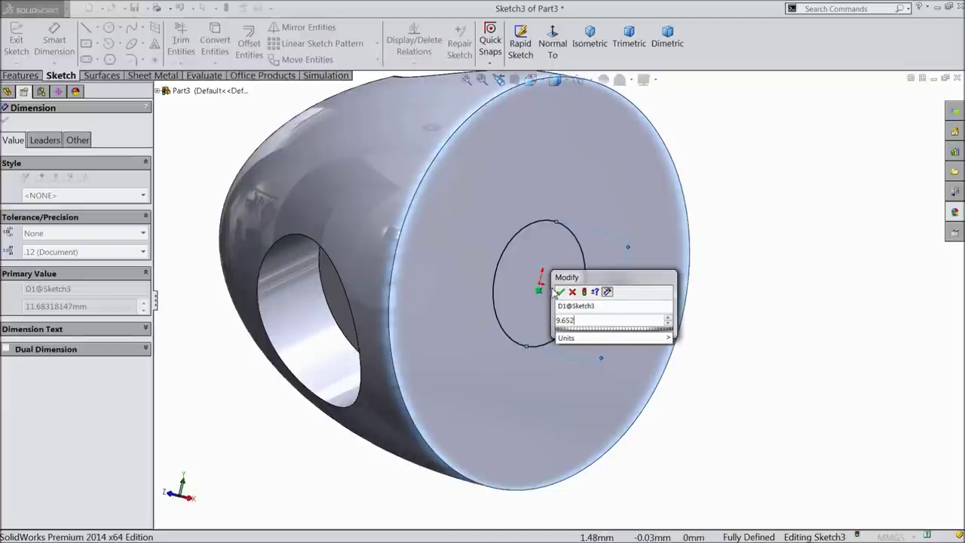
{"action": "left_click", "coordinate": [560, 292]}
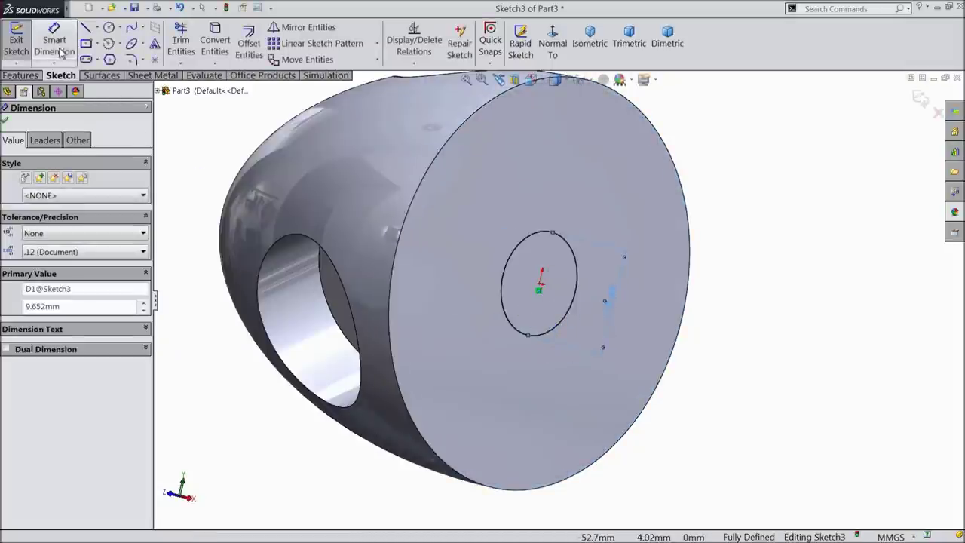
Step: Extrude-cut the circle 0.5 in (12.70 mm) deep into the end face
{"action": "left_click", "coordinate": [20, 75]}
{"action": "left_click", "coordinate": [207, 50]}
{"action": "type", "text": "0.5in"}
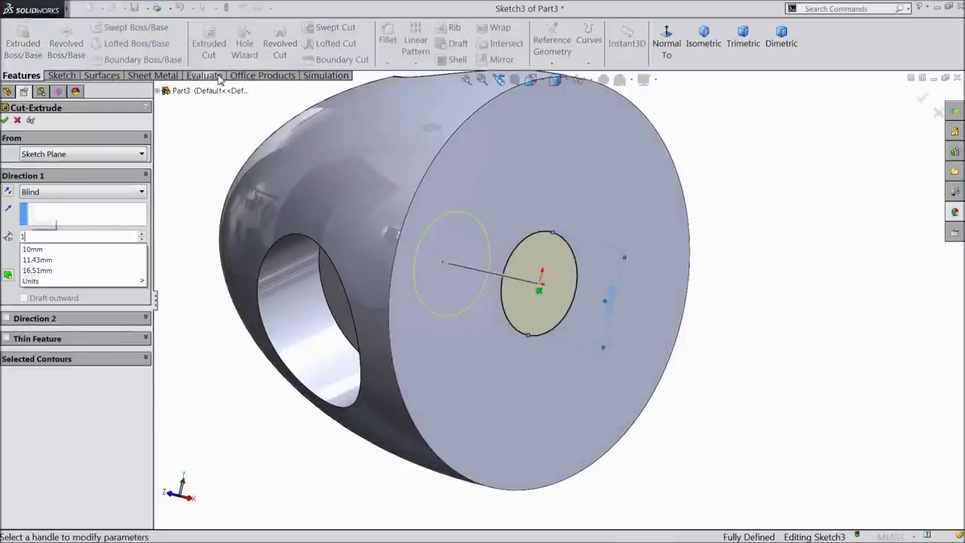
{"action": "key", "text": "Return"}
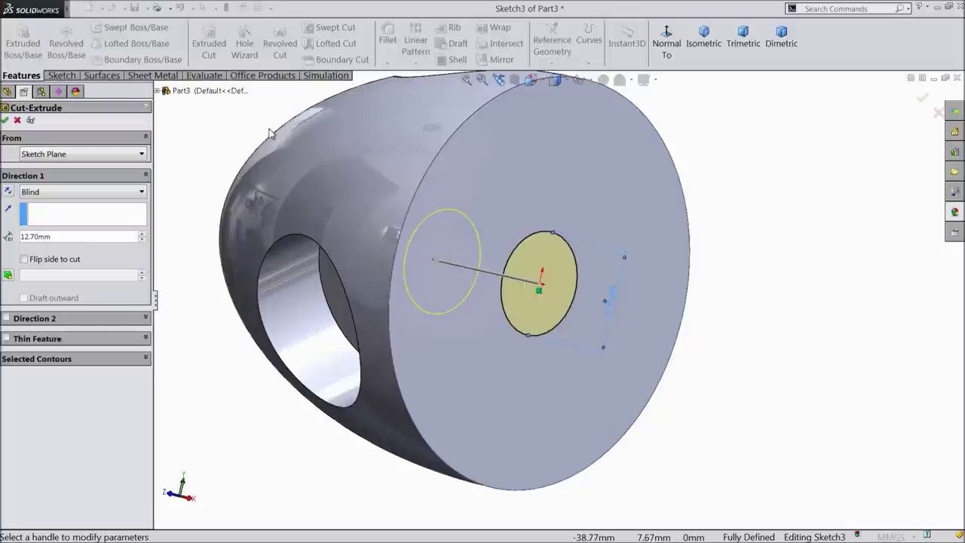
{"action": "left_click", "coordinate": [4, 121]}
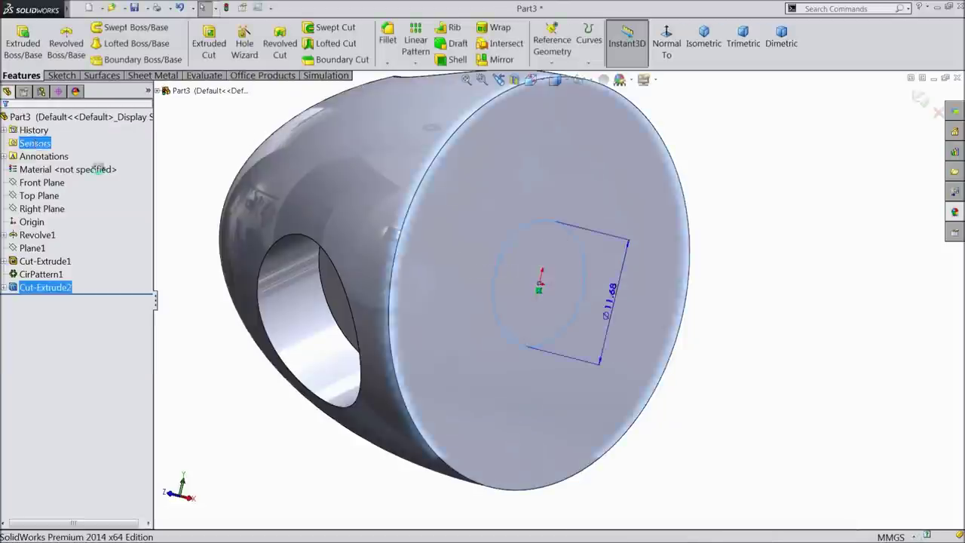
{"action": "key", "text": "f"}
{"action": "middle_click_drag", "start_coordinate": [293, 211], "coordinate": [538, 224]}
{"action": "scroll", "coordinate": [511, 228], "scroll_direction": "down", "scroll_amount": 3}
{"action": "left_click", "coordinate": [83, 118]}
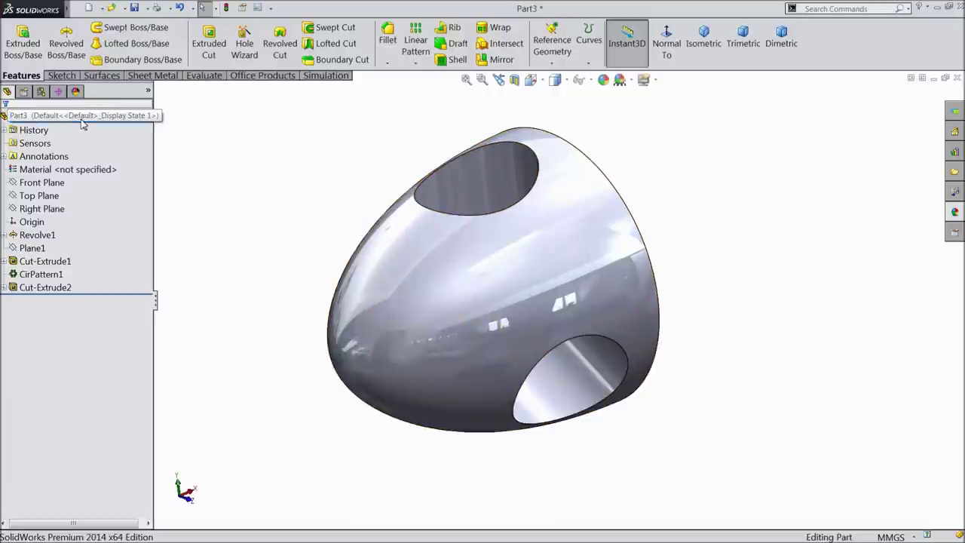
Step: Give the whole part a blue appearance of RGB 0, 148, 255
{"action": "left_click", "coordinate": [603, 81]}
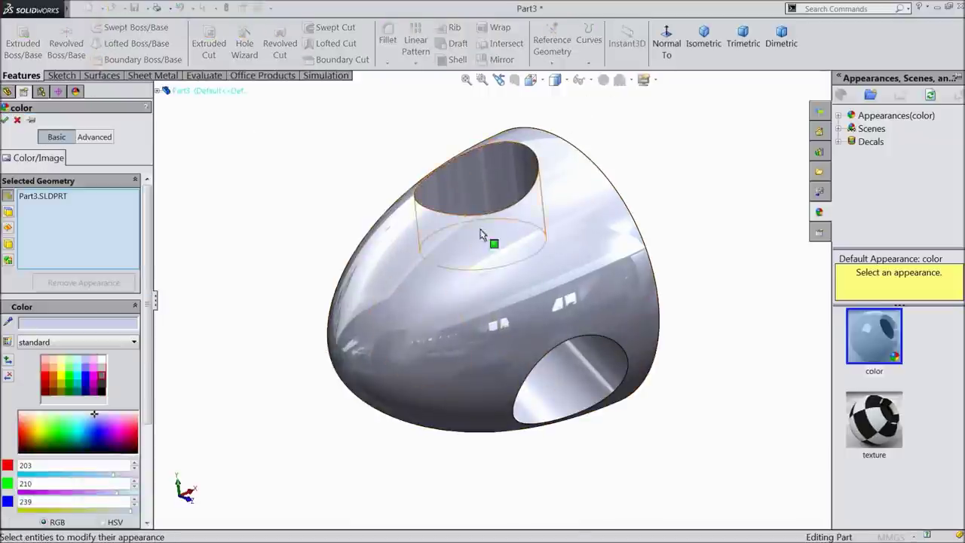
{"action": "left_click", "coordinate": [89, 383]}
{"action": "middle_click_drag", "start_coordinate": [222, 319], "coordinate": [267, 312]}
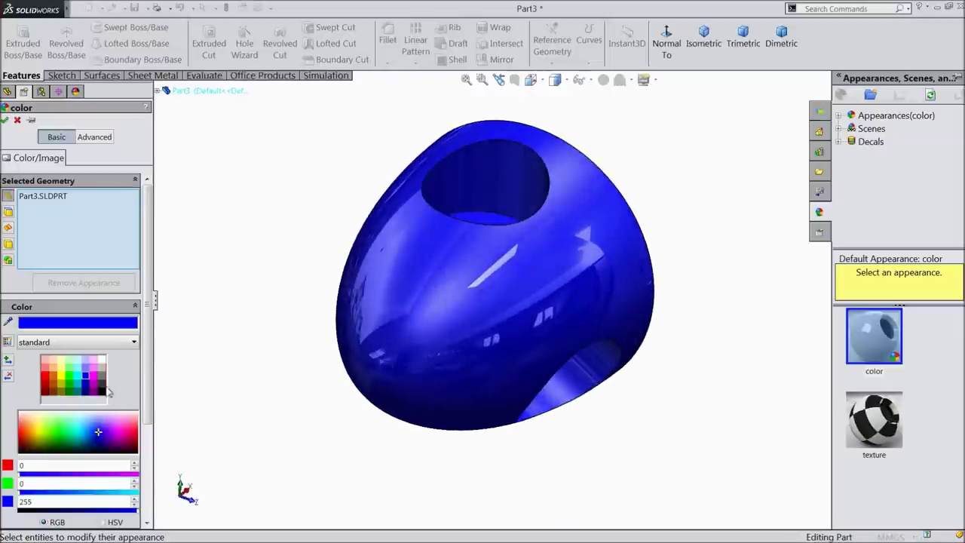
{"action": "scroll", "coordinate": [149, 368], "scroll_direction": "down", "scroll_amount": 2}
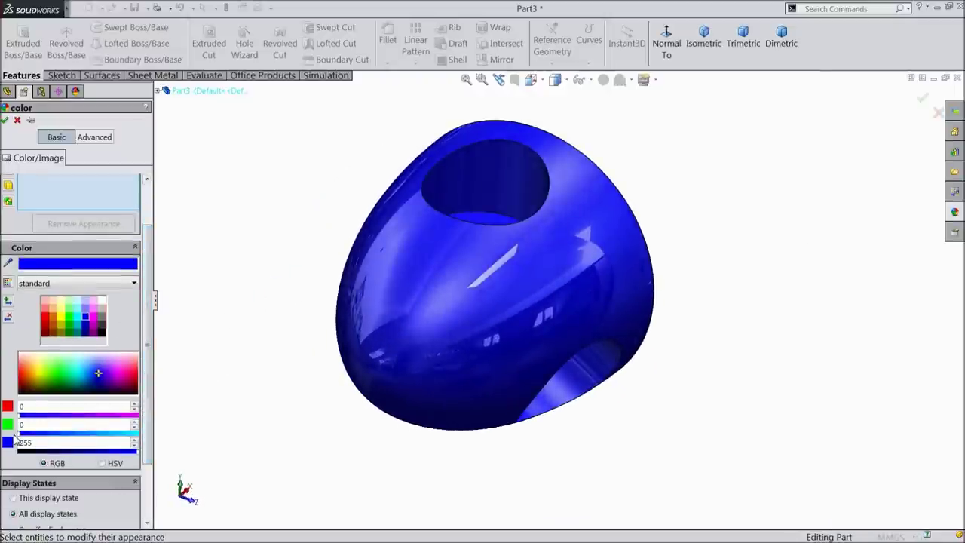
{"action": "left_click_drag", "start_coordinate": [18, 434], "coordinate": [88, 441]}
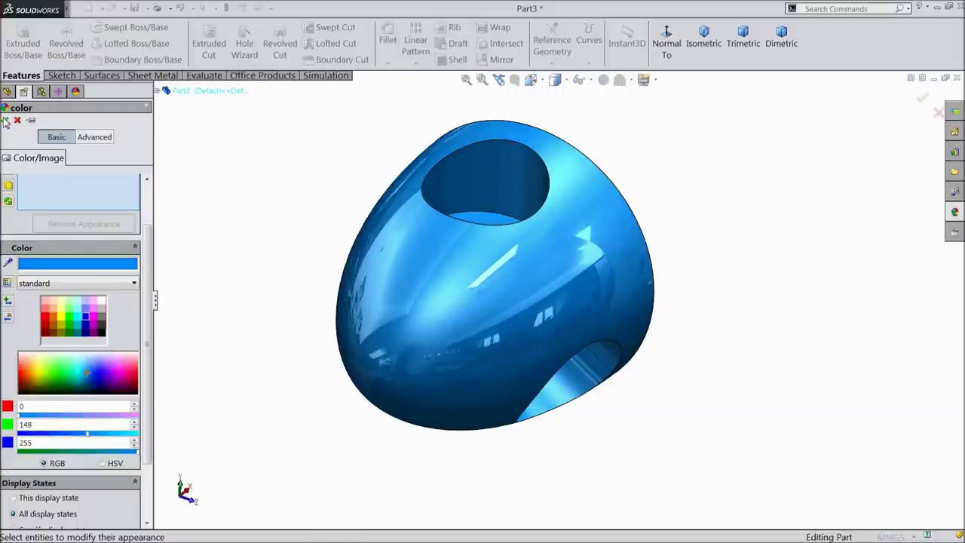
{"action": "left_click", "coordinate": [6, 120]}
{"action": "middle_click_drag", "start_coordinate": [248, 251], "coordinate": [321, 278]}
{"action": "scroll", "coordinate": [518, 306], "scroll_direction": "down", "scroll_amount": 2}
{"action": "middle_click_drag", "start_coordinate": [525, 303], "coordinate": [483, 340]}
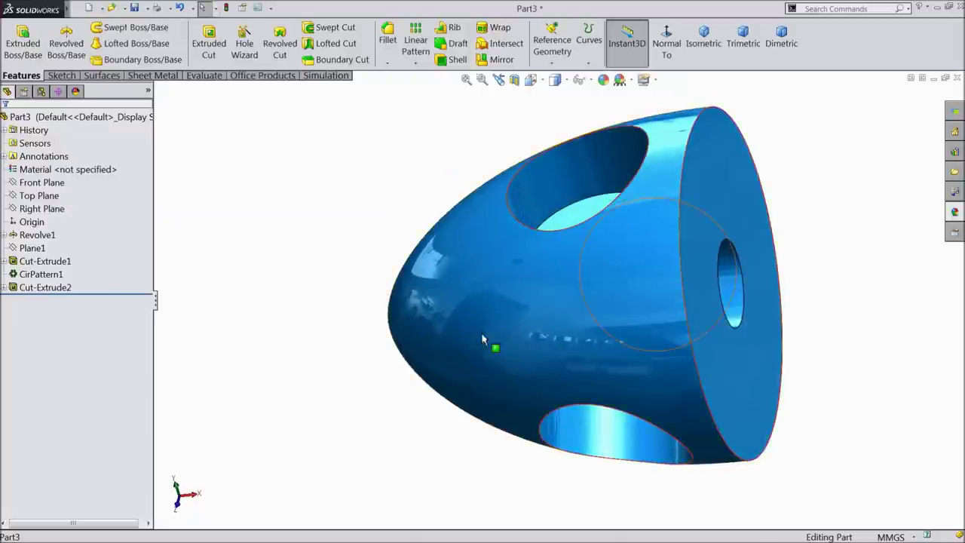
Step: Switch to Trimetric view and save the rotor as 2.Rotor in the Wind Turbine folder
{"action": "left_click", "coordinate": [743, 45]}
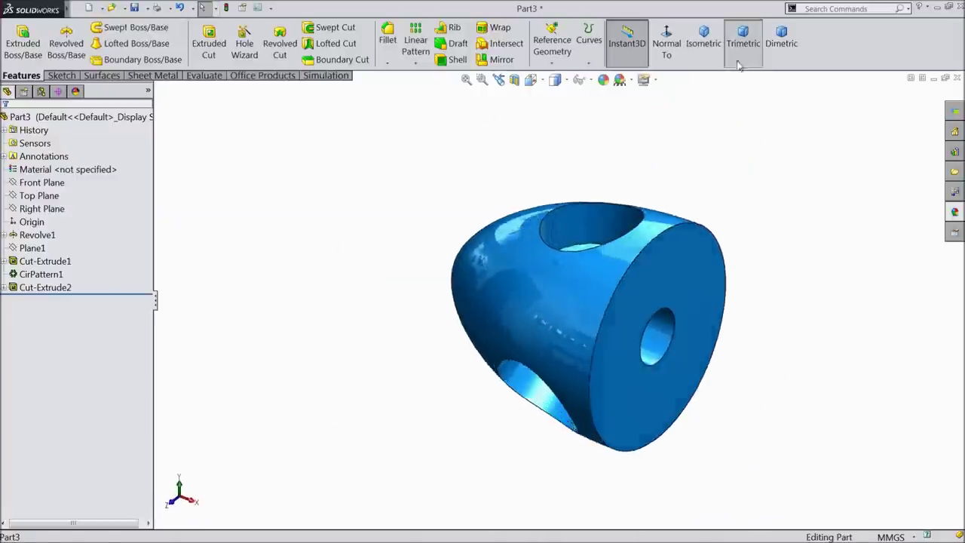
{"action": "scroll", "coordinate": [686, 343], "scroll_direction": "down", "scroll_amount": 3}
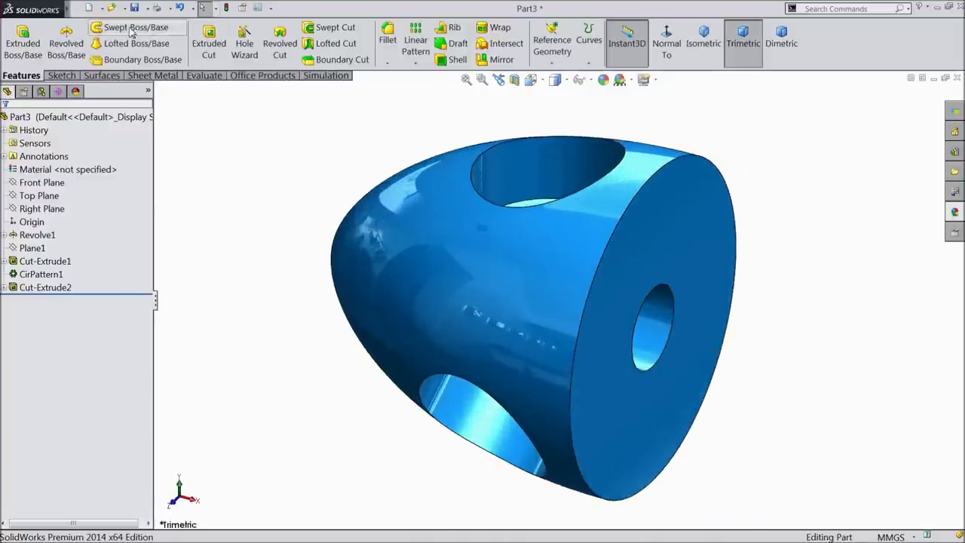
{"action": "left_click", "coordinate": [134, 9]}
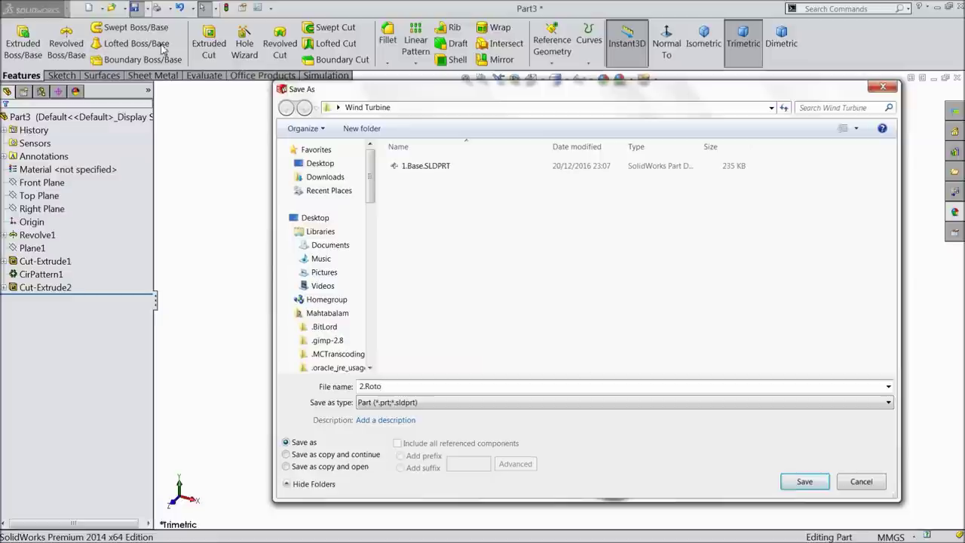
{"action": "left_click", "coordinate": [805, 480]}
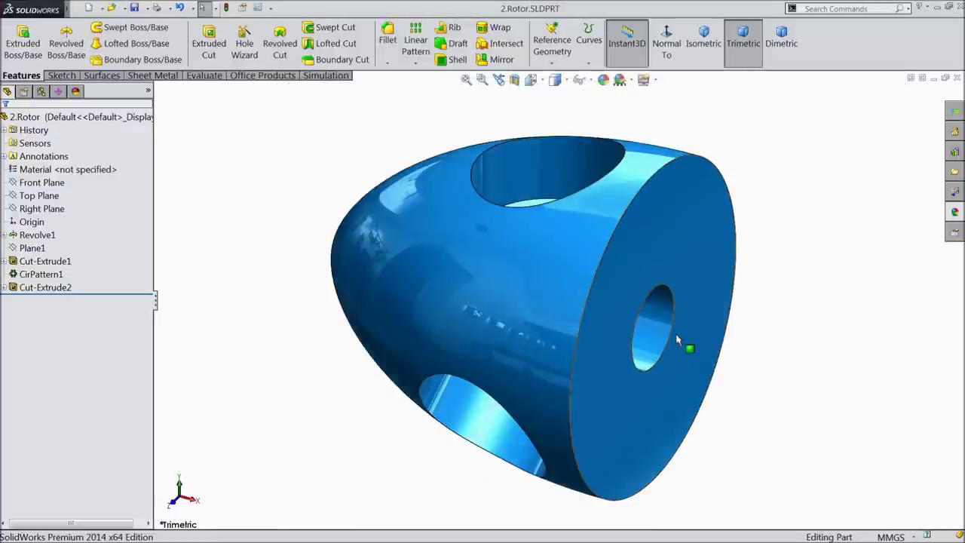
{"action": "middle_click_drag", "start_coordinate": [677, 341], "coordinate": [610, 367]}
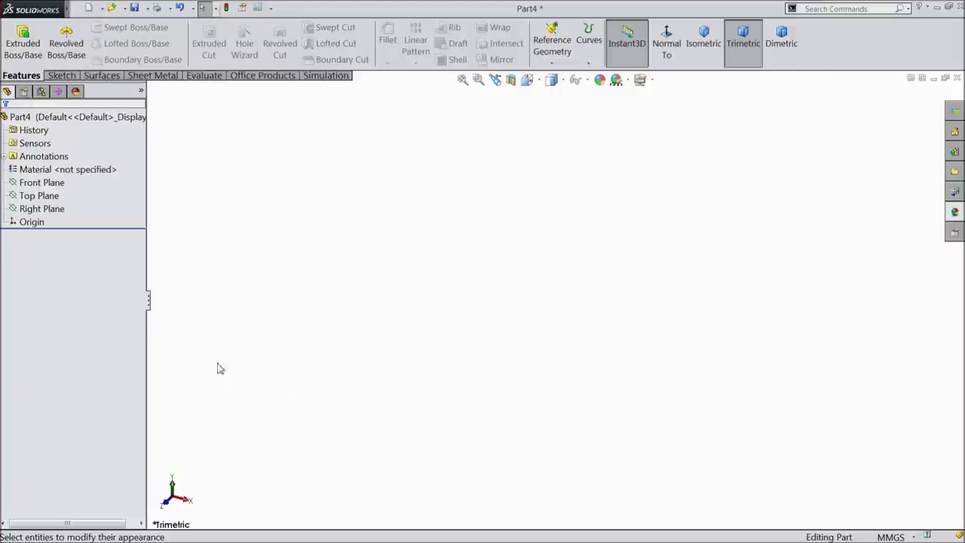
Step: Sketch a circle centred on the origin on the Top Plane
{"action": "left_click", "coordinate": [38, 195]}
{"action": "left_click", "coordinate": [49, 183]}
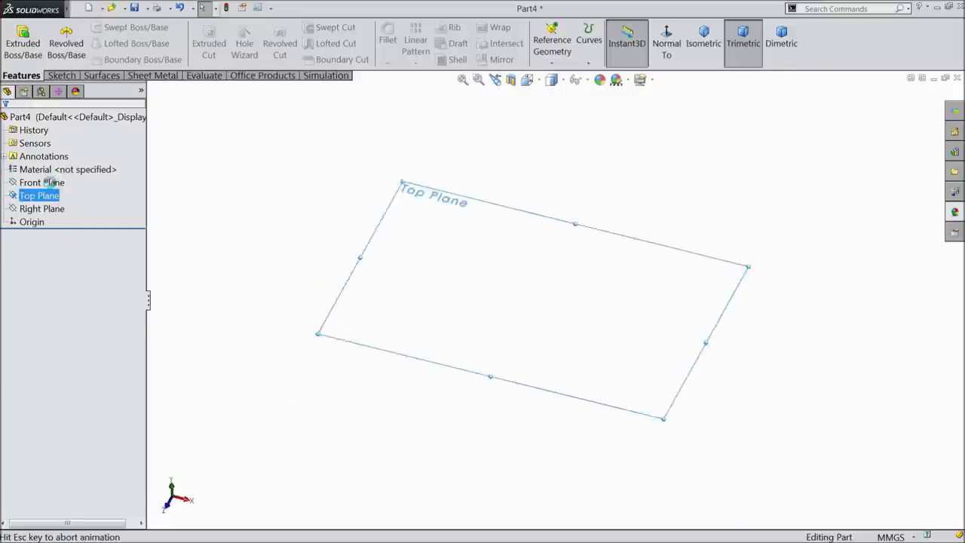
{"action": "left_click", "coordinate": [67, 76]}
{"action": "left_click", "coordinate": [109, 29]}
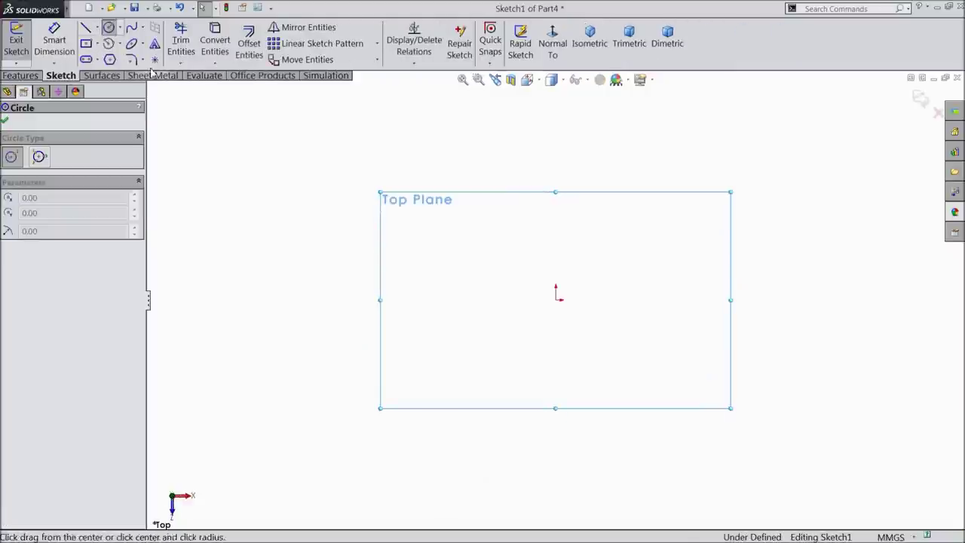
{"action": "left_click", "coordinate": [555, 299]}
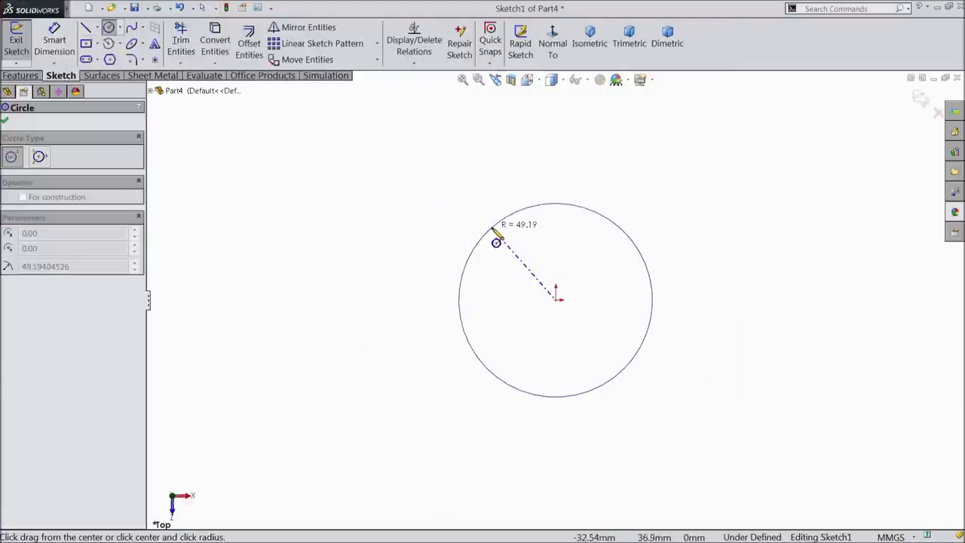
{"action": "left_click", "coordinate": [498, 226]}
Step: Dimension the circle to a 16.5 mm diameter
{"action": "left_click", "coordinate": [54, 42]}
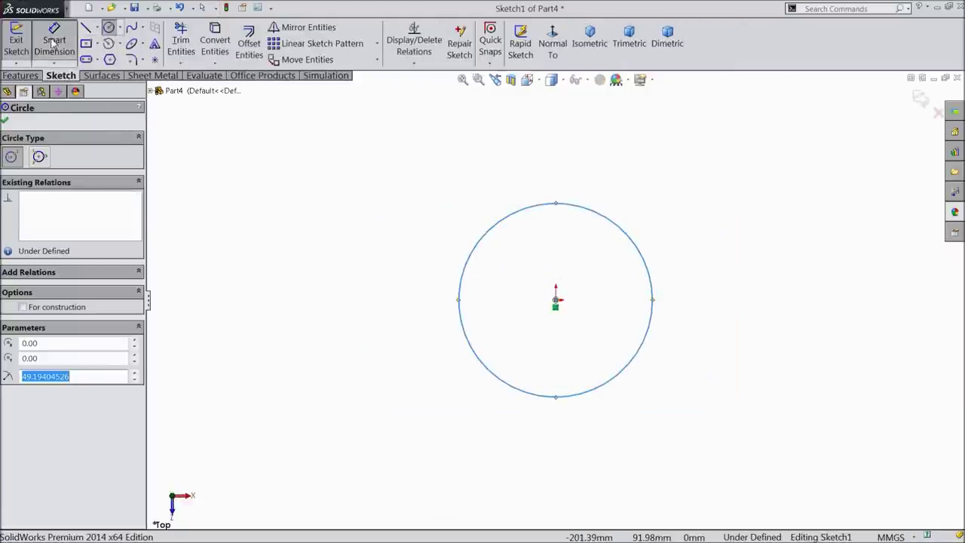
{"action": "left_click", "coordinate": [462, 292]}
{"action": "left_click", "coordinate": [399, 306]}
{"action": "type", "text": "16.5"}
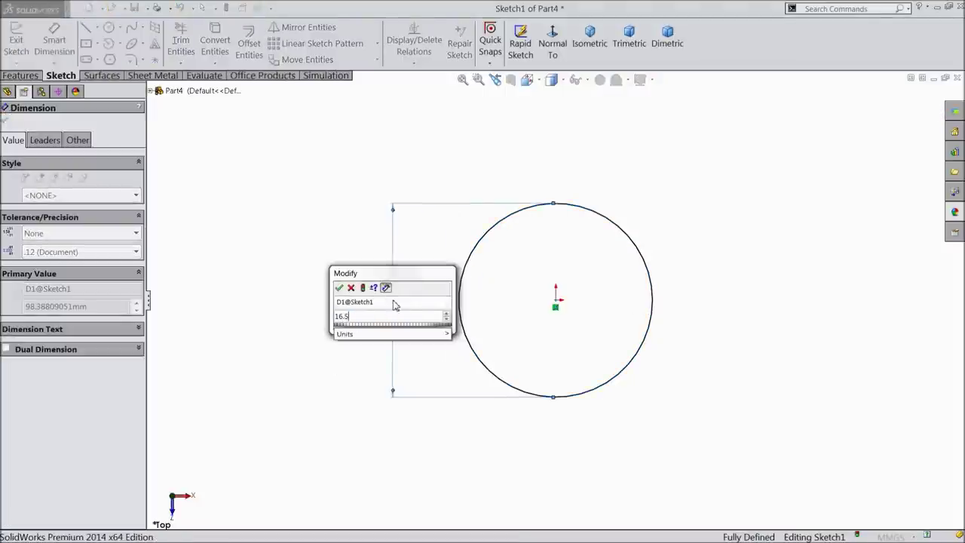
{"action": "left_click", "coordinate": [339, 289]}
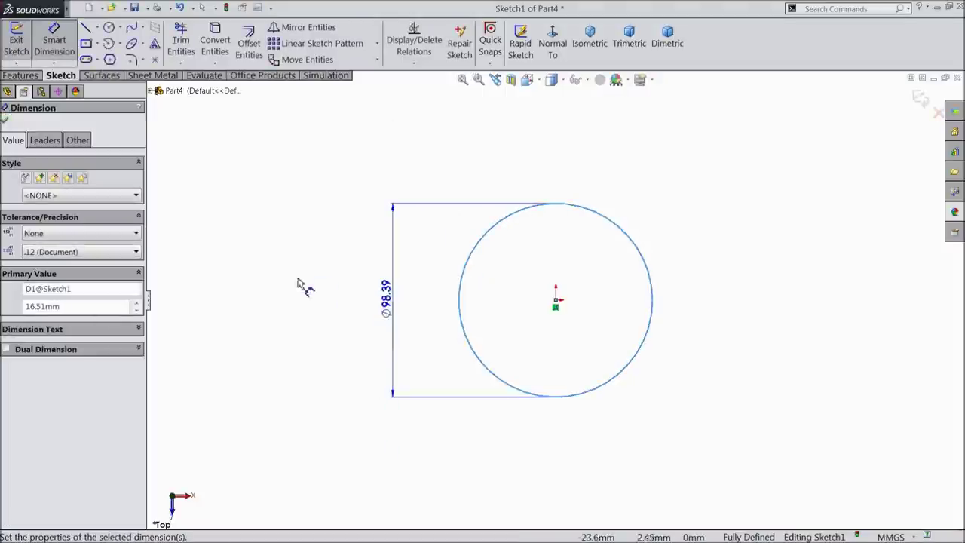
Step: Extrude the circle 25.4 mm into a solid cylinder, Boss-Extrude1
{"action": "left_click", "coordinate": [21, 75]}
{"action": "left_click", "coordinate": [17, 45]}
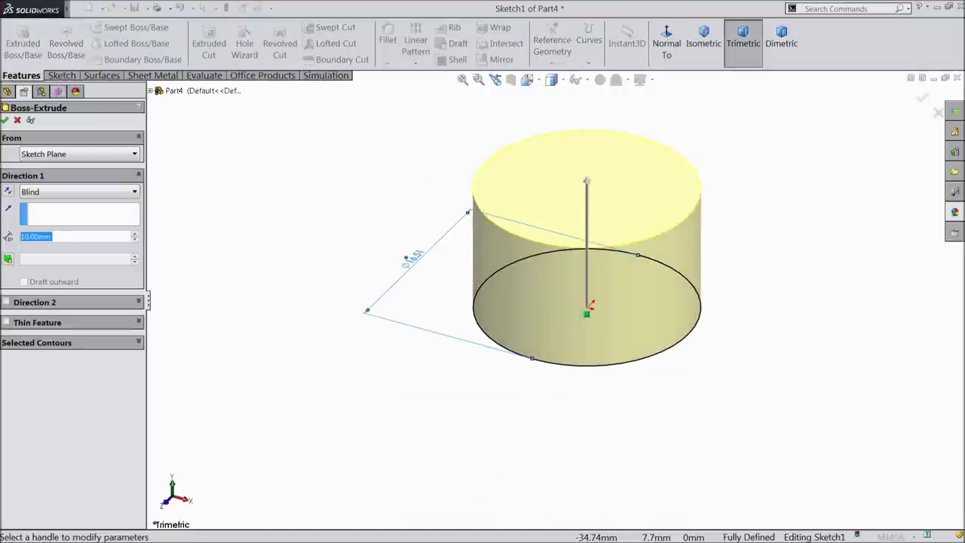
{"action": "type", "text": "25.4"}
{"action": "key", "text": "Return"}
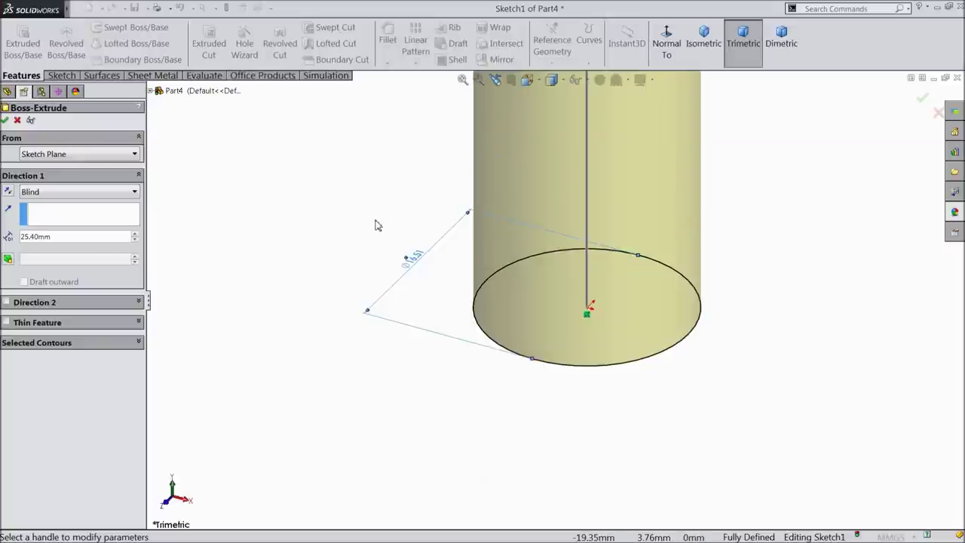
{"action": "left_click", "coordinate": [704, 43]}
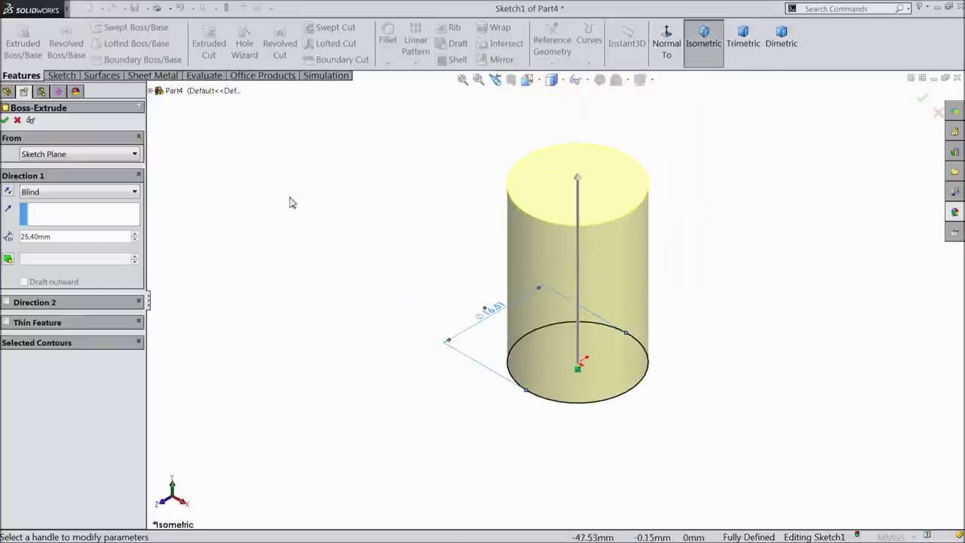
{"action": "left_click", "coordinate": [5, 121]}
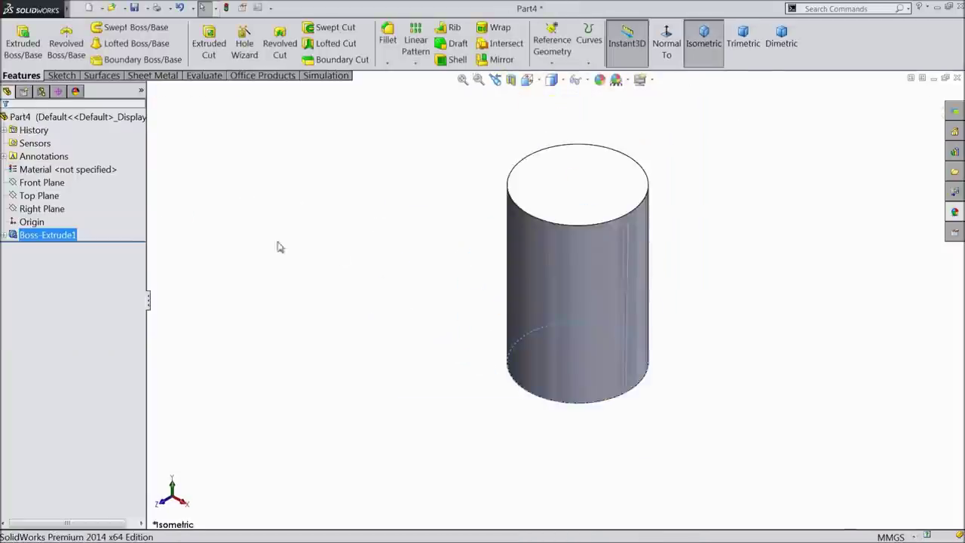
Step: Create reference Plane1 offset 82.55 mm from the Top Plane
{"action": "scroll", "coordinate": [515, 240], "scroll_direction": "down", "scroll_amount": 2}
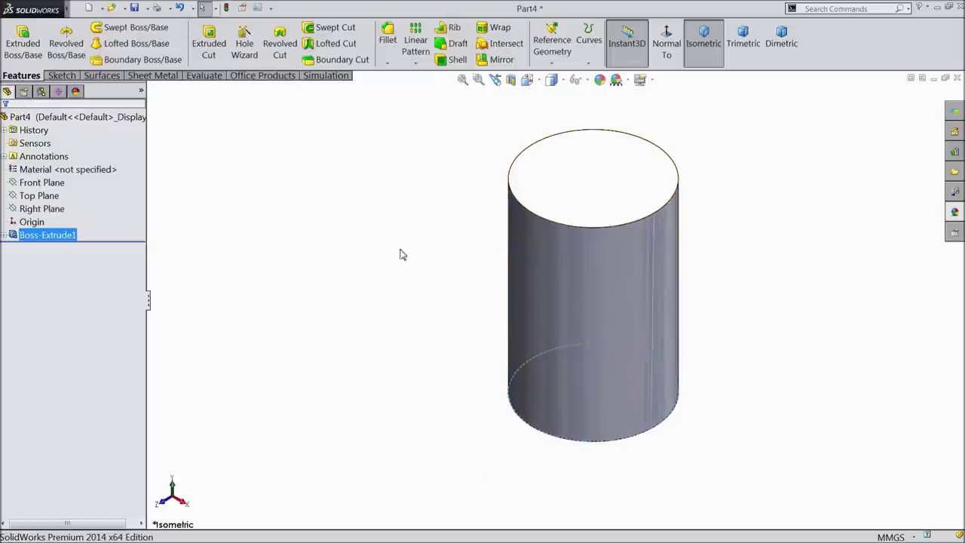
{"action": "scroll", "coordinate": [241, 260], "scroll_direction": "up", "scroll_amount": 3}
{"action": "scroll", "coordinate": [369, 263], "scroll_direction": "up", "scroll_amount": 1}
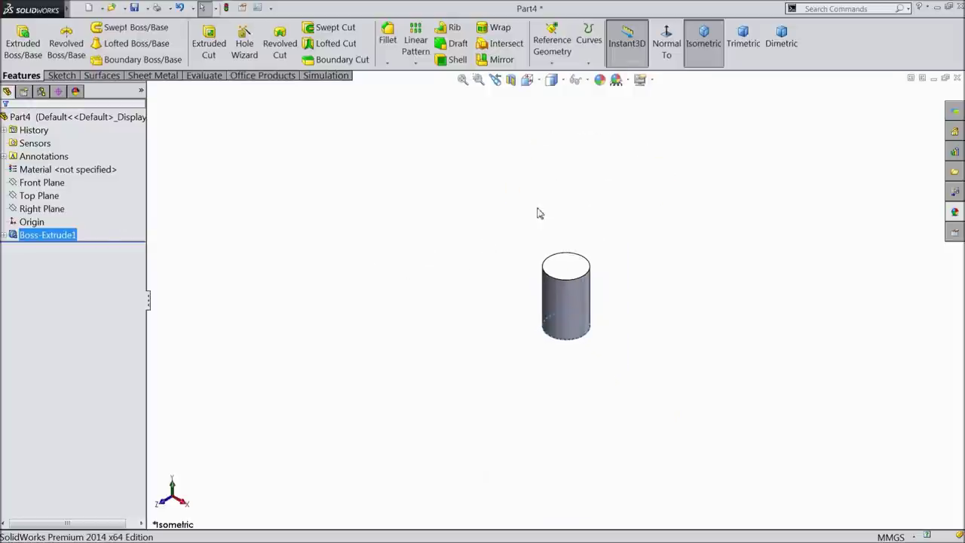
{"action": "scroll", "coordinate": [543, 215], "scroll_direction": "down", "scroll_amount": 1}
{"action": "left_click", "coordinate": [39, 195]}
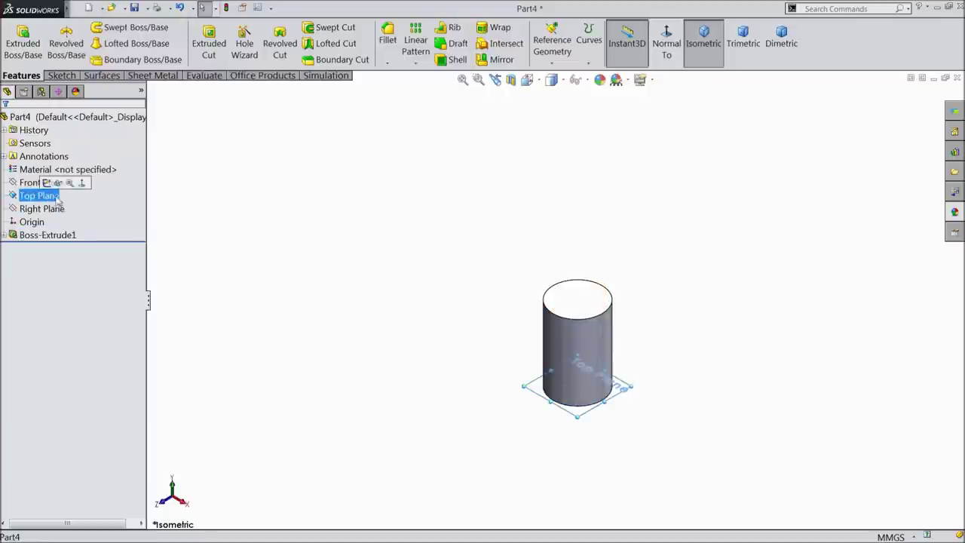
{"action": "left_click", "coordinate": [551, 63]}
{"action": "left_click", "coordinate": [559, 76]}
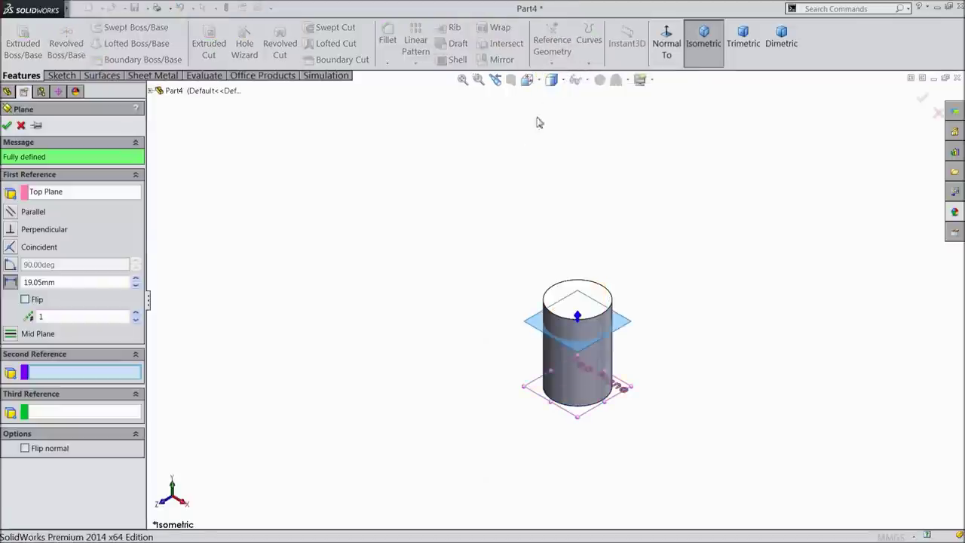
{"action": "left_click", "coordinate": [65, 282]}
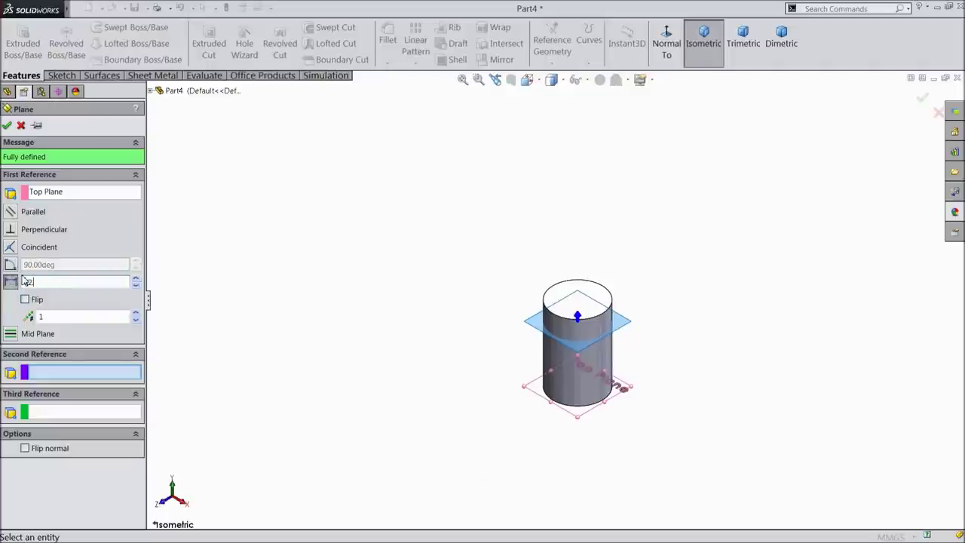
{"action": "type", "text": ".55"}
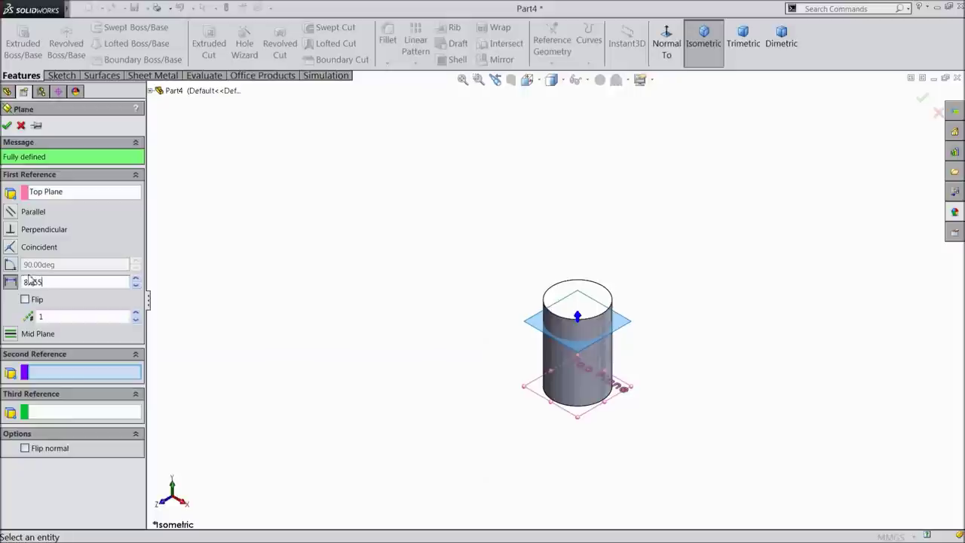
{"action": "key", "text": "Return"}
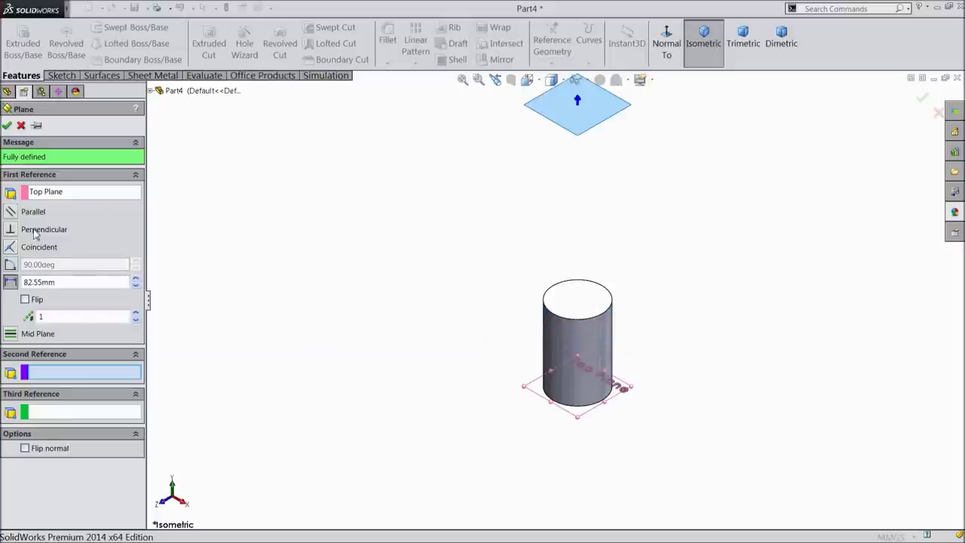
{"action": "left_click", "coordinate": [7, 125]}
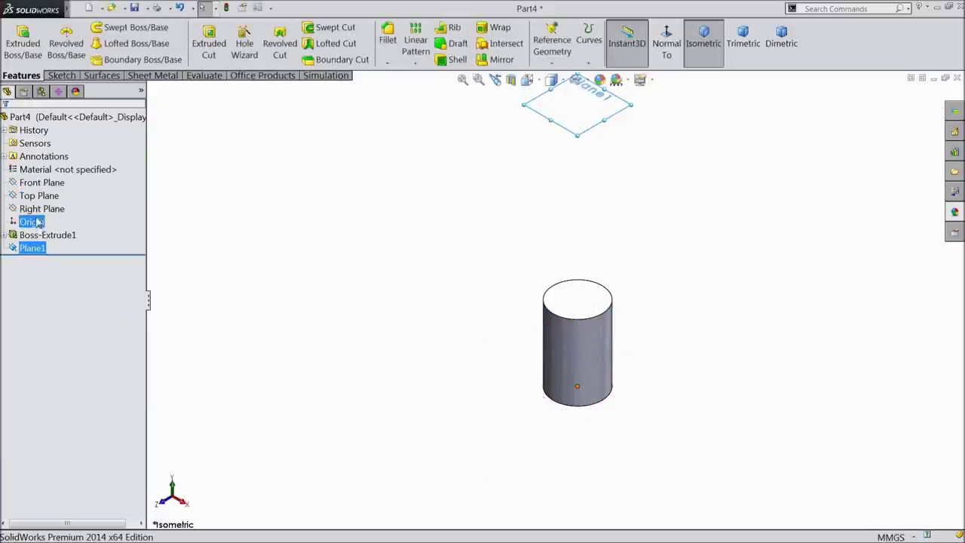
Step: Create reference Plane2 offset 107.95 mm from the Top Plane
{"action": "left_click", "coordinate": [37, 196]}
{"action": "left_click", "coordinate": [553, 66]}
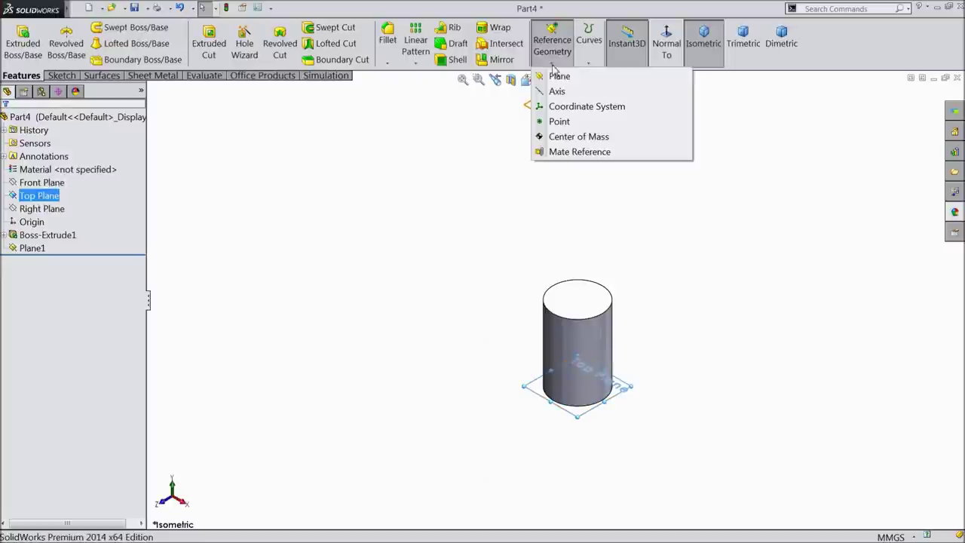
{"action": "left_click", "coordinate": [559, 78]}
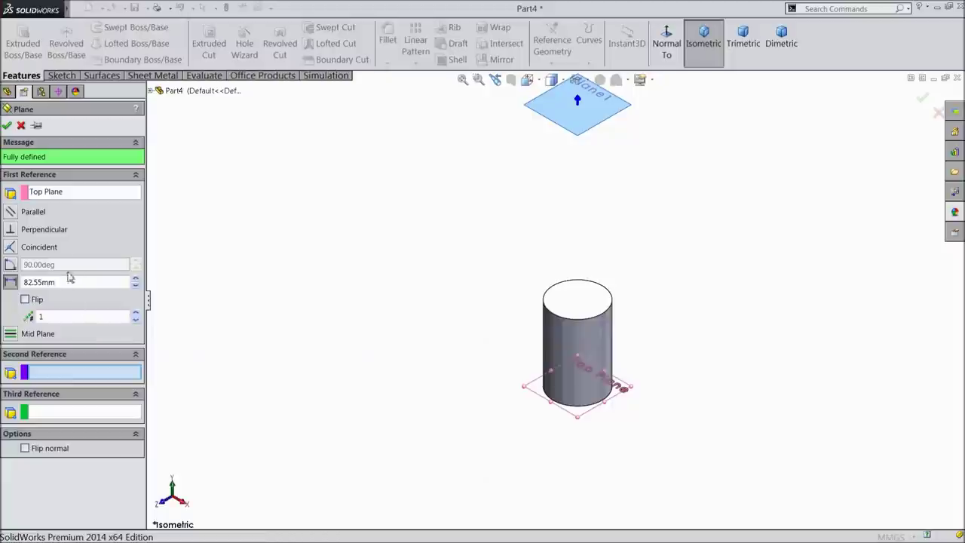
{"action": "left_click_drag", "start_coordinate": [65, 281], "coordinate": [10, 282]}
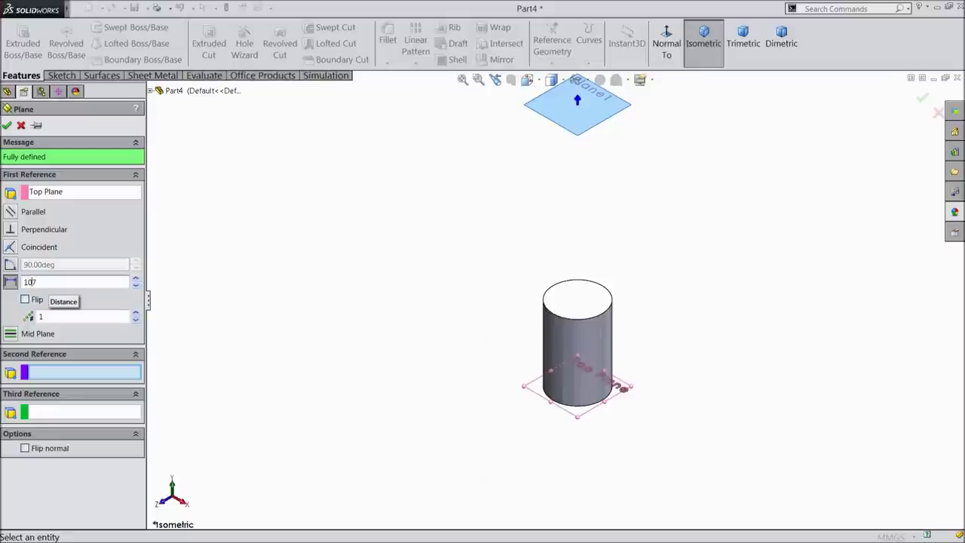
{"action": "type", "text": "107.95"}
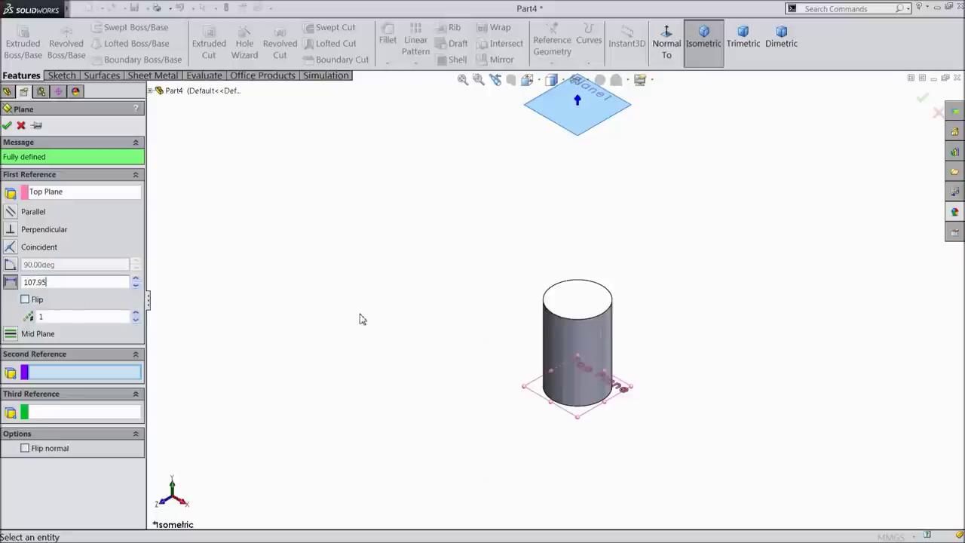
{"action": "key", "text": "Return"}
{"action": "key", "text": "f"}
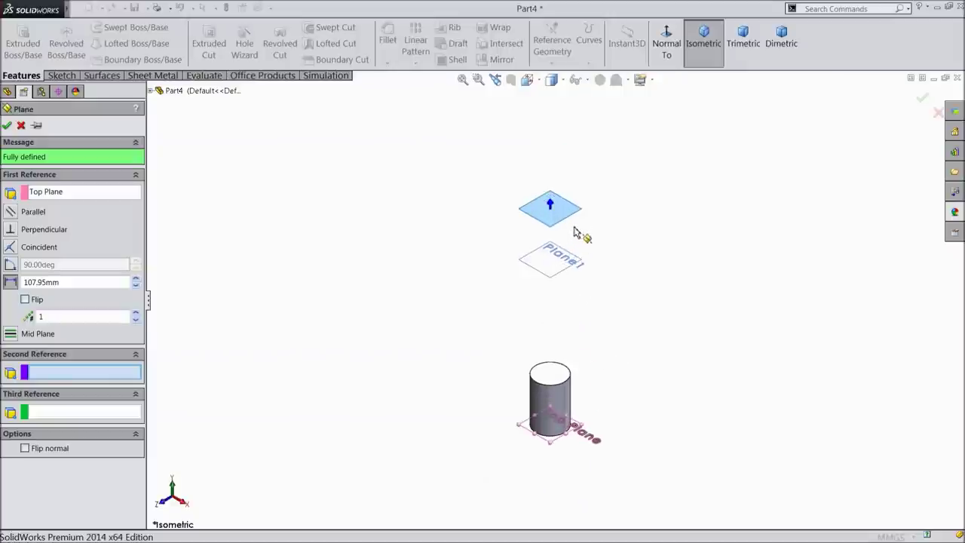
{"action": "scroll", "coordinate": [562, 284], "scroll_direction": "down", "scroll_amount": 2}
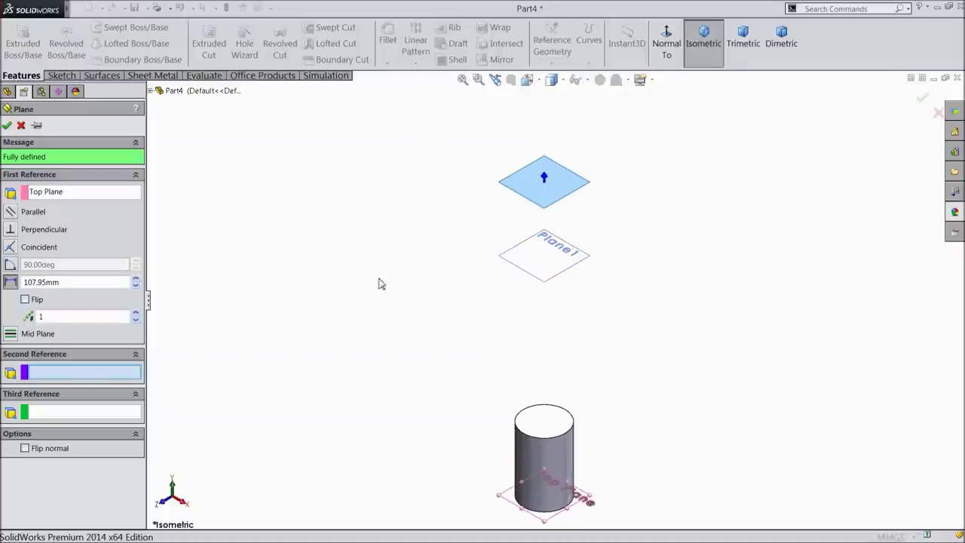
{"action": "left_click", "coordinate": [7, 125]}
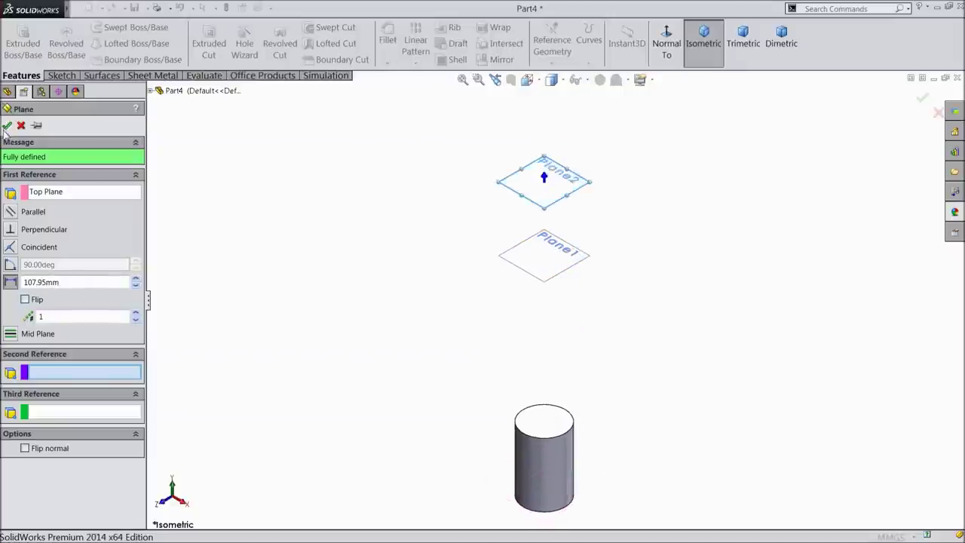
Step: Create reference Plane3 offset 152.40 mm from the Top Plane
{"action": "left_click", "coordinate": [39, 196]}
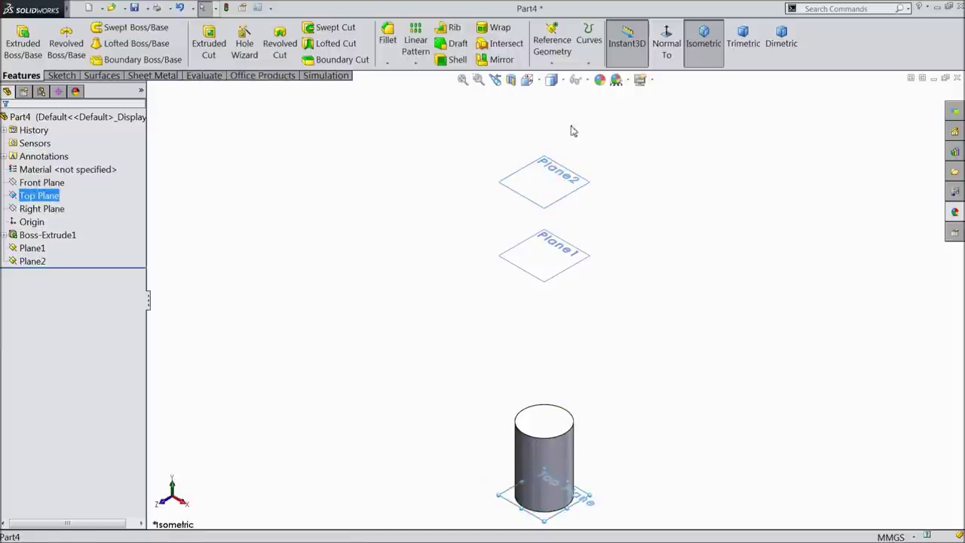
{"action": "left_click", "coordinate": [552, 66]}
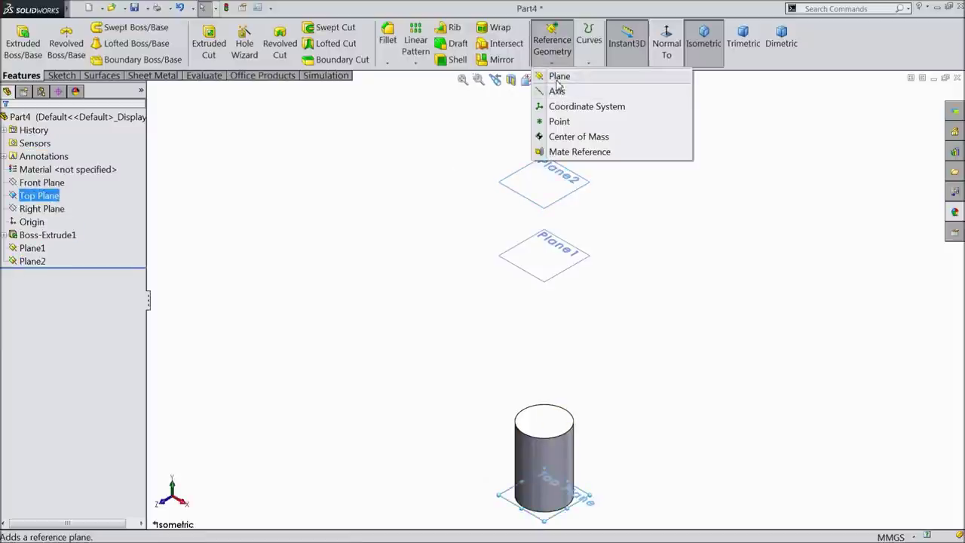
{"action": "left_click", "coordinate": [559, 77]}
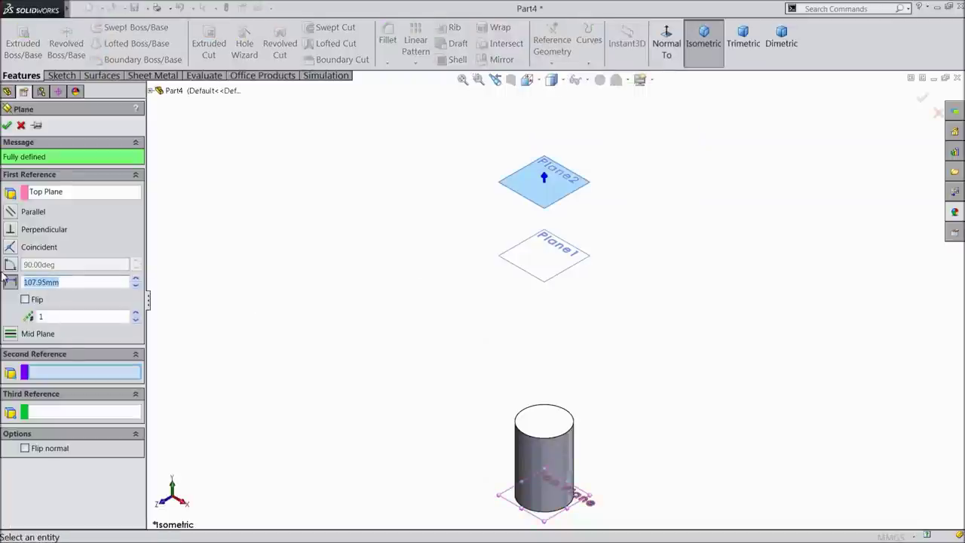
{"action": "type", "text": "152.4"}
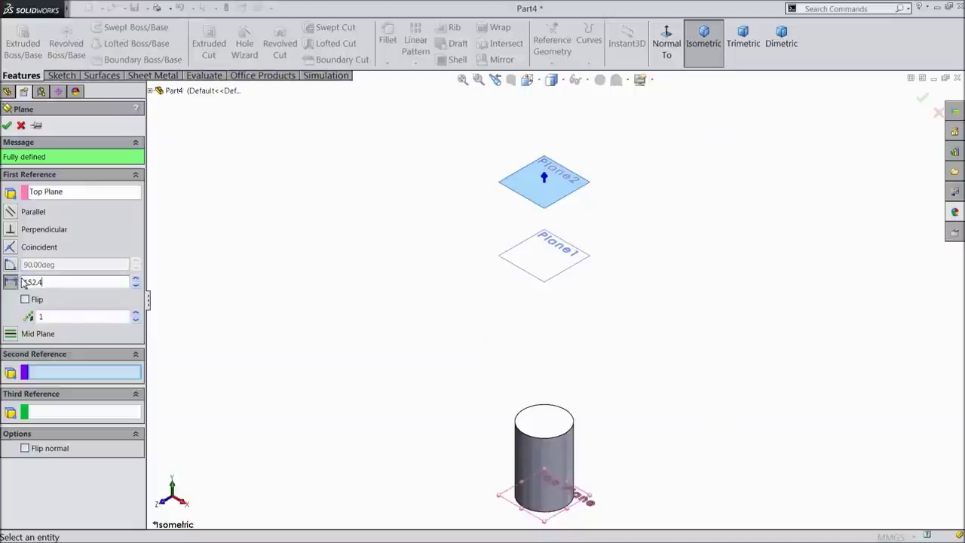
{"action": "key", "text": "Return"}
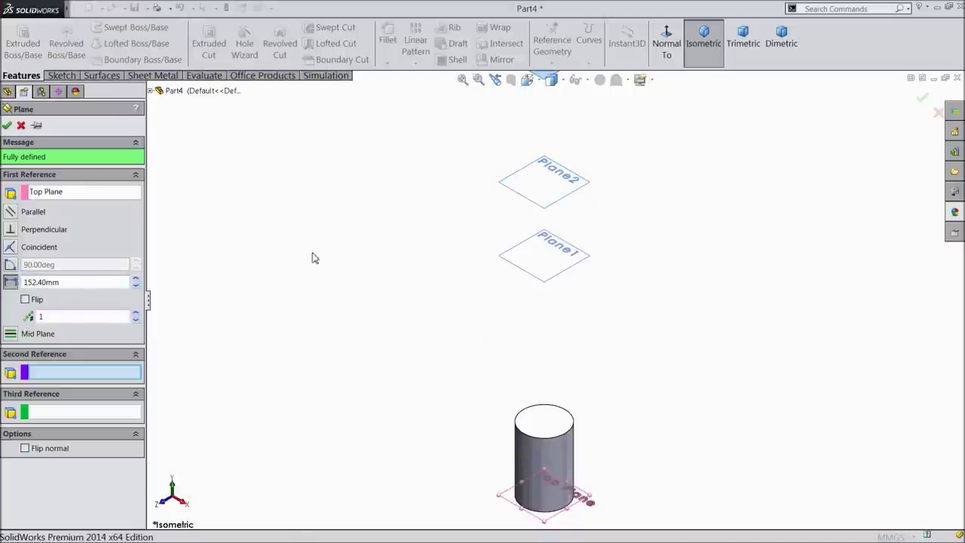
{"action": "key", "text": "f"}
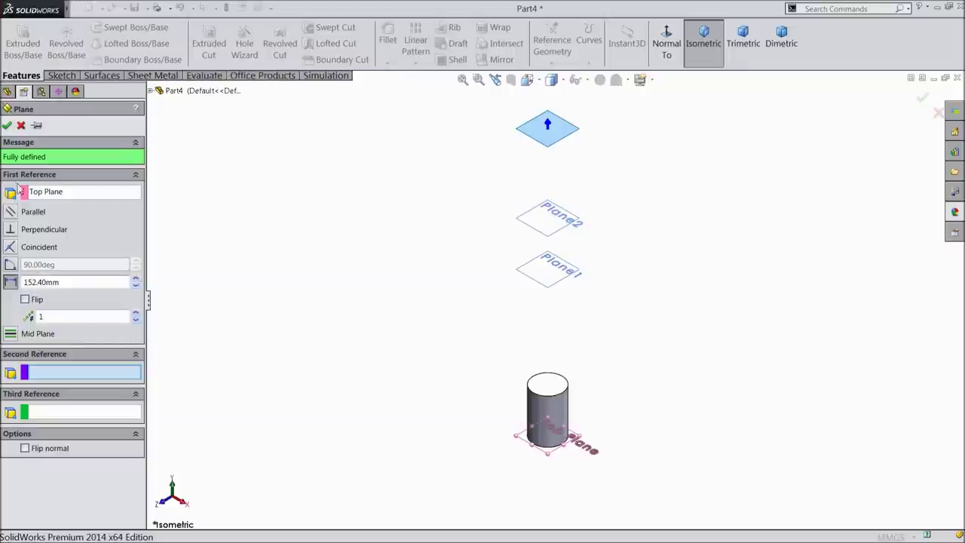
{"action": "left_click", "coordinate": [7, 125]}
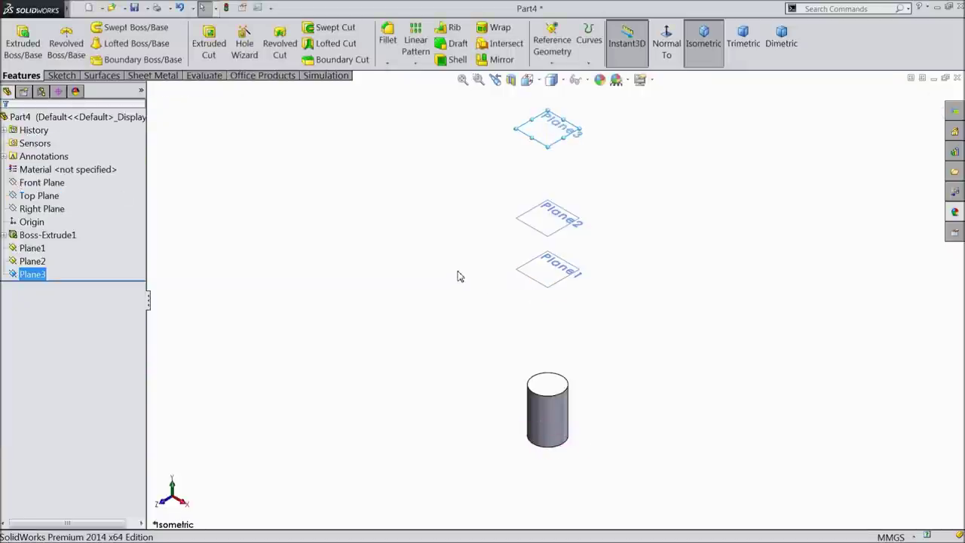
Step: Hide Plane2 and Plane3, then start a sketch on Plane1 viewed normal to it
{"action": "left_click", "coordinate": [32, 261]}
{"action": "left_click", "coordinate": [29, 273], "text": "ctrl"}
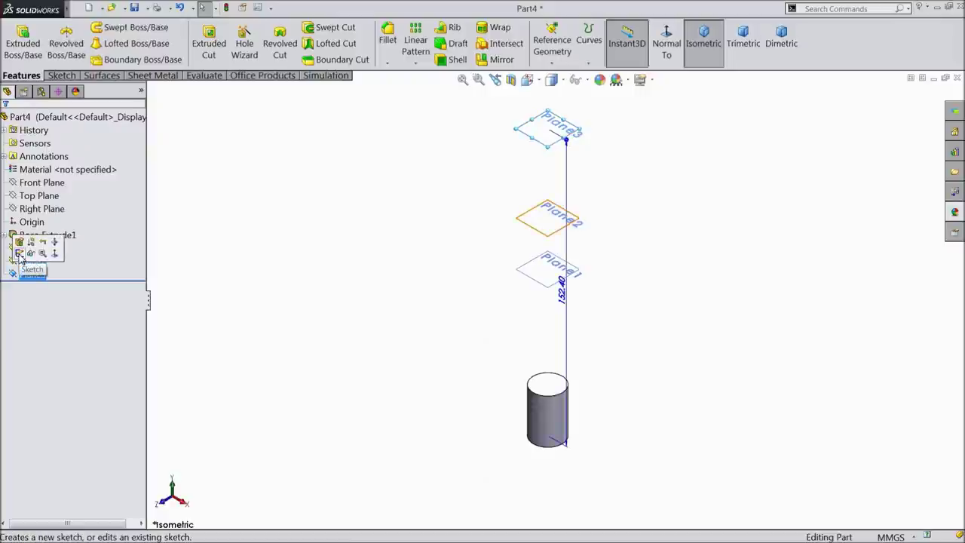
{"action": "left_click", "coordinate": [31, 253]}
{"action": "left_click", "coordinate": [31, 261]}
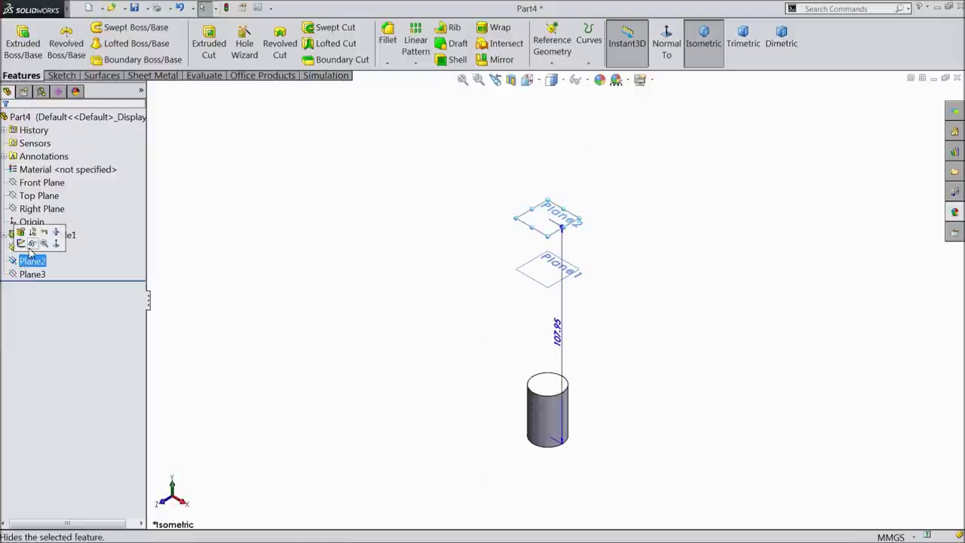
{"action": "left_click", "coordinate": [32, 245]}
{"action": "scroll", "coordinate": [558, 274], "scroll_direction": "down", "scroll_amount": 2}
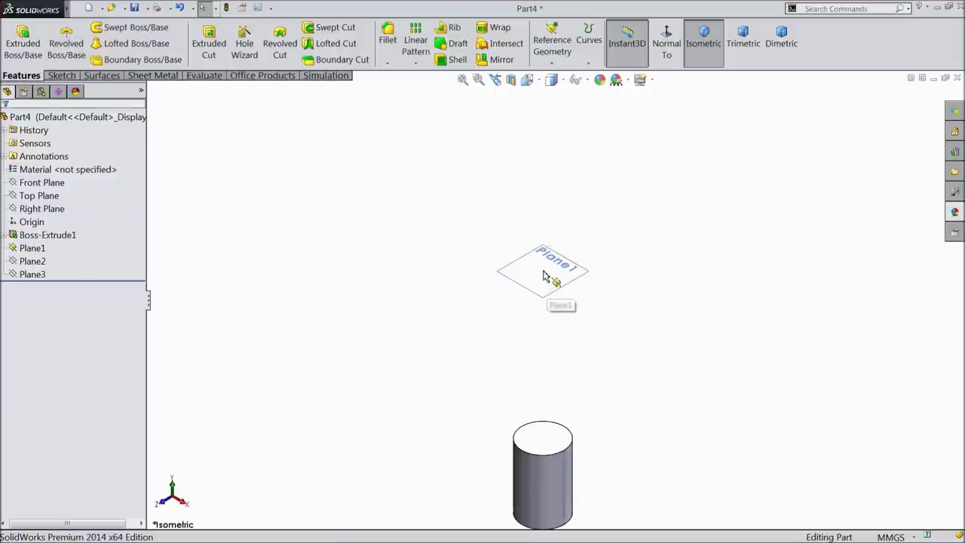
{"action": "left_click", "coordinate": [554, 271]}
{"action": "left_click", "coordinate": [582, 239]}
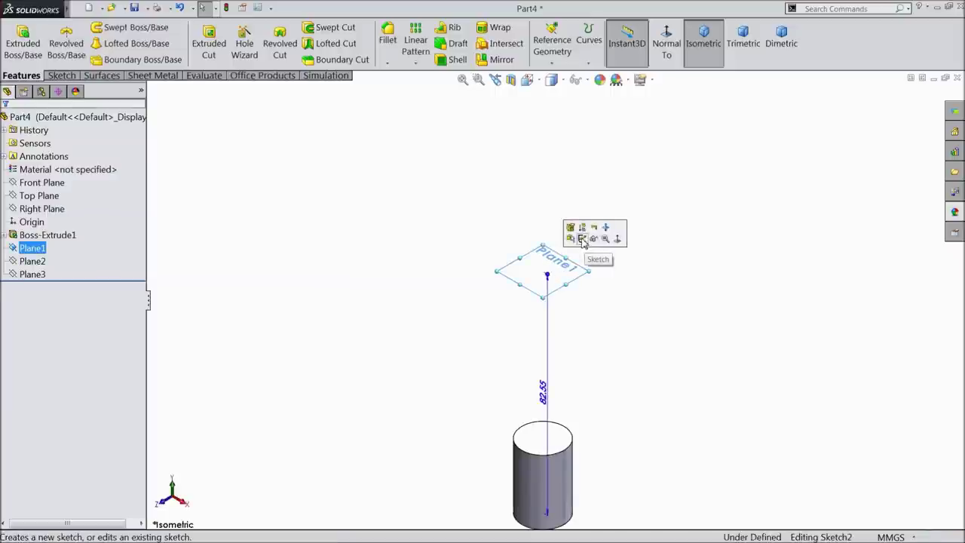
{"action": "left_click", "coordinate": [665, 47]}
{"action": "scroll", "coordinate": [585, 294], "scroll_direction": "up", "scroll_amount": 4}
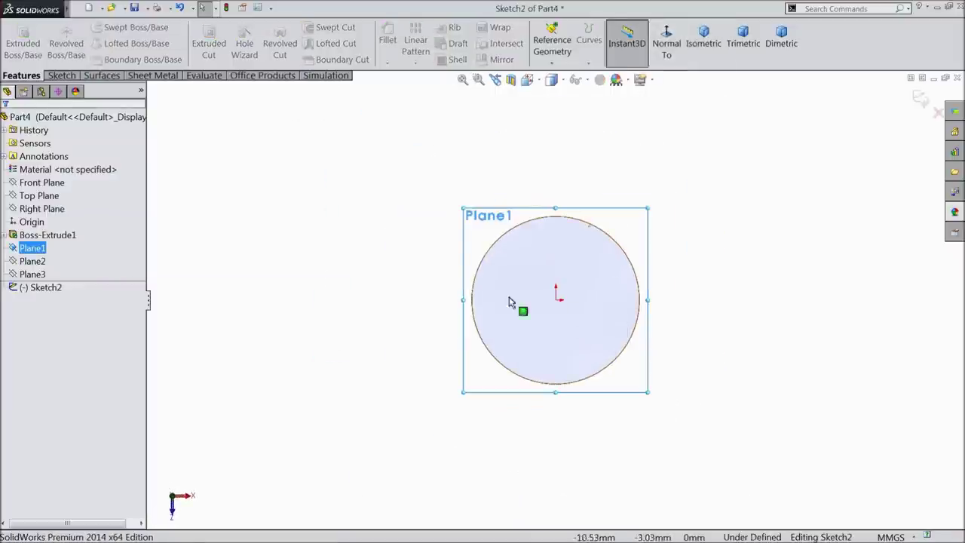
Step: Draw a vertical line with a small tangent arc at its bottom end
{"action": "left_click", "coordinate": [62, 75]}
{"action": "left_click", "coordinate": [88, 28]}
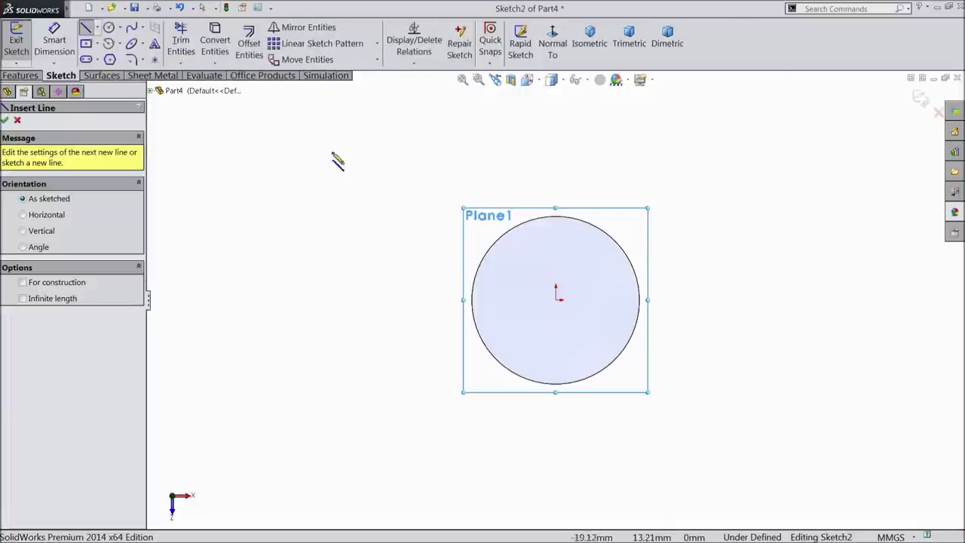
{"action": "left_click", "coordinate": [602, 163]}
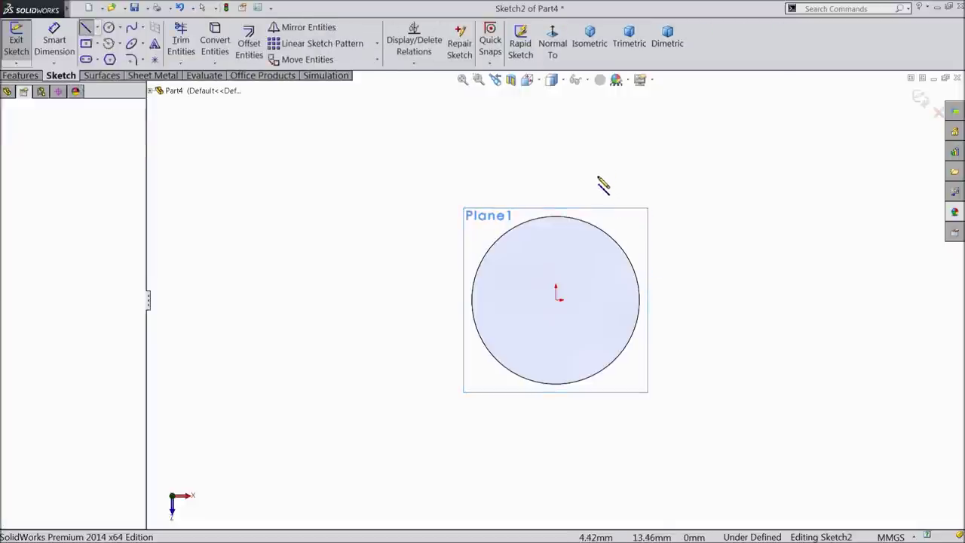
{"action": "left_click", "coordinate": [602, 473]}
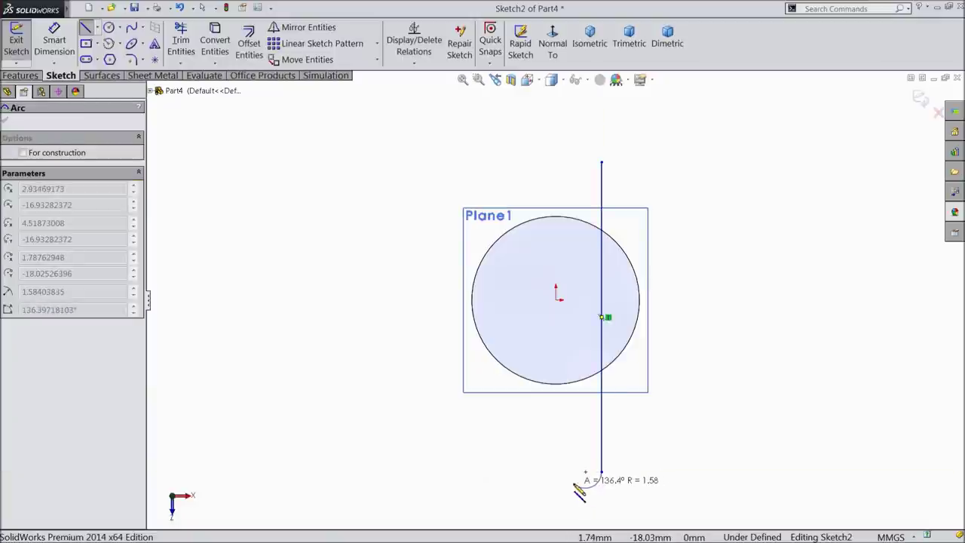
{"action": "left_click", "coordinate": [571, 483]}
{"action": "right_click", "coordinate": [530, 106]}
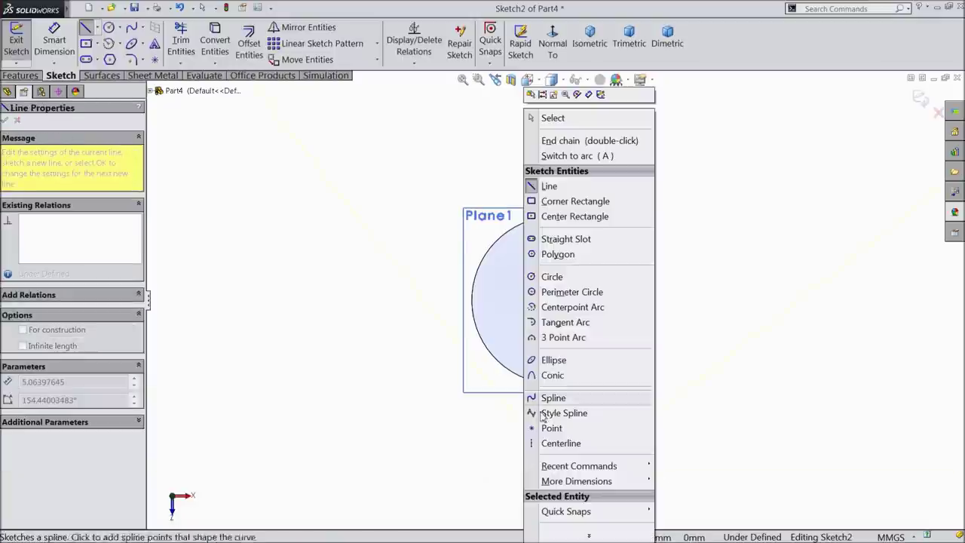
{"action": "left_click", "coordinate": [551, 116]}
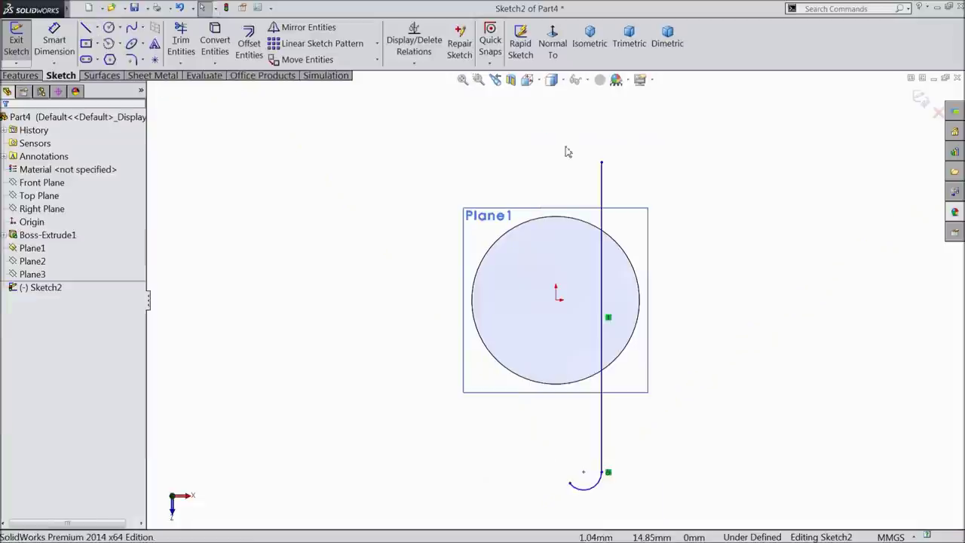
Step: Add a large tangent arc from the line's top end
{"action": "left_click", "coordinate": [85, 28]}
{"action": "left_click", "coordinate": [601, 162]}
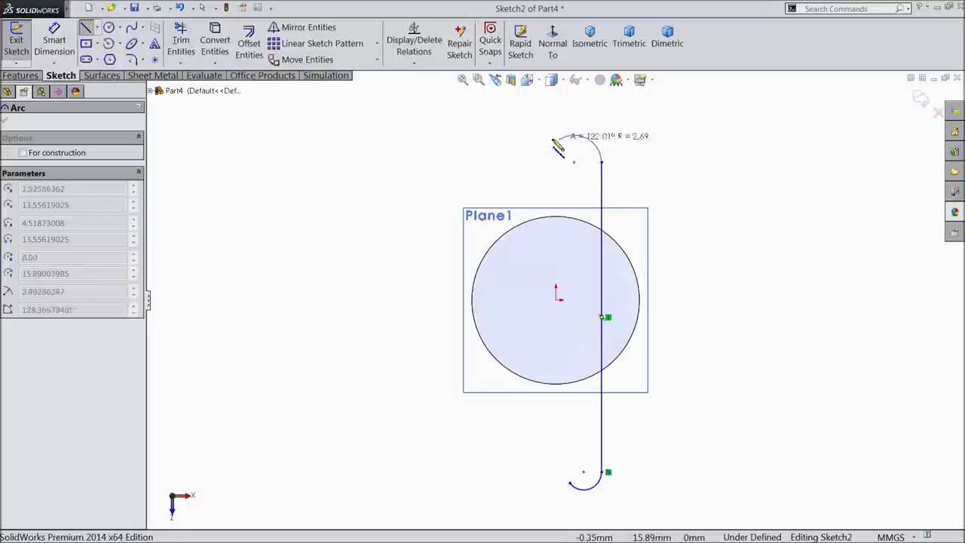
{"action": "left_click", "coordinate": [472, 124]}
{"action": "right_click", "coordinate": [442, 129]}
{"action": "left_click", "coordinate": [426, 119]}
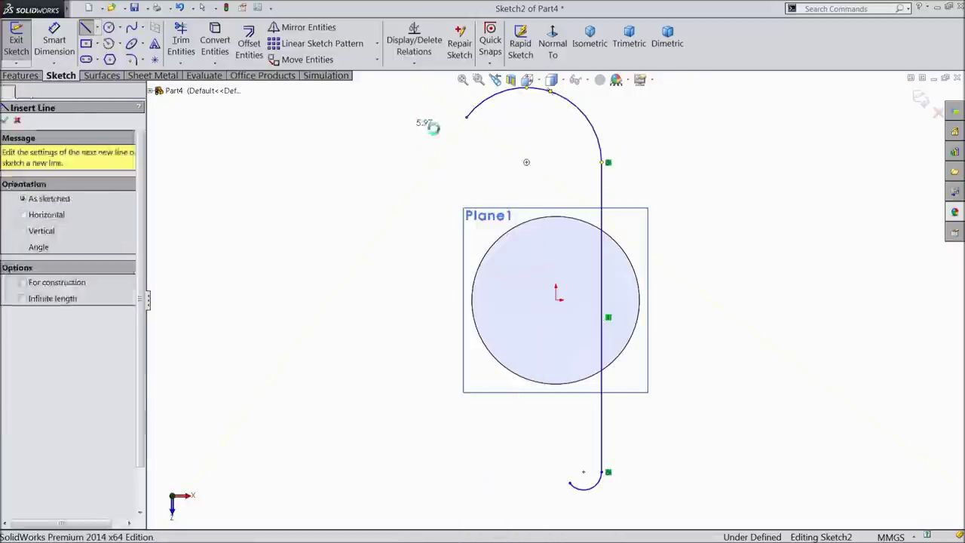
{"action": "scroll", "coordinate": [543, 260], "scroll_direction": "down", "scroll_amount": 2}
{"action": "scroll", "coordinate": [605, 343], "scroll_direction": "down", "scroll_amount": 1}
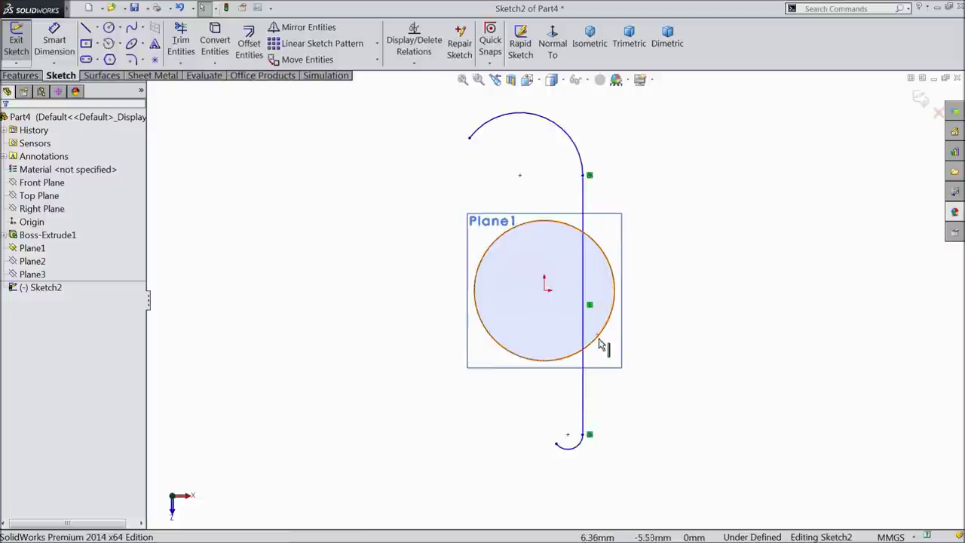
Step: Close the profile with a 3-point arc bowing out to the left
{"action": "left_click", "coordinate": [118, 47]}
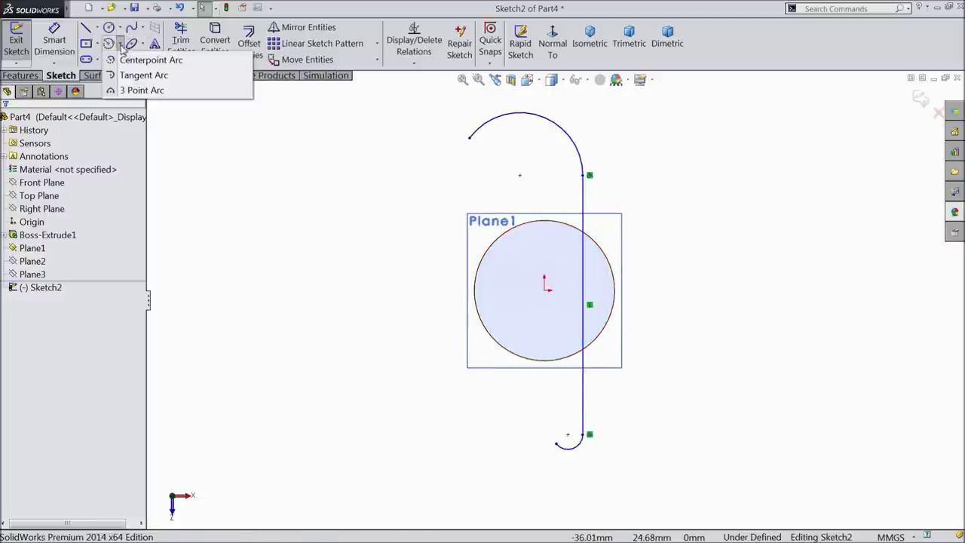
{"action": "left_click", "coordinate": [136, 88]}
{"action": "left_click", "coordinate": [469, 138]}
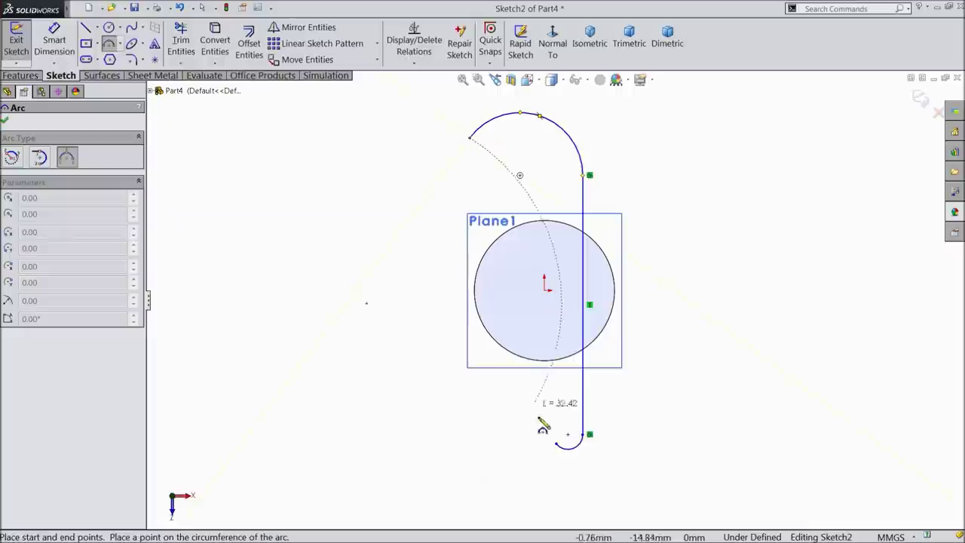
{"action": "left_click", "coordinate": [558, 444]}
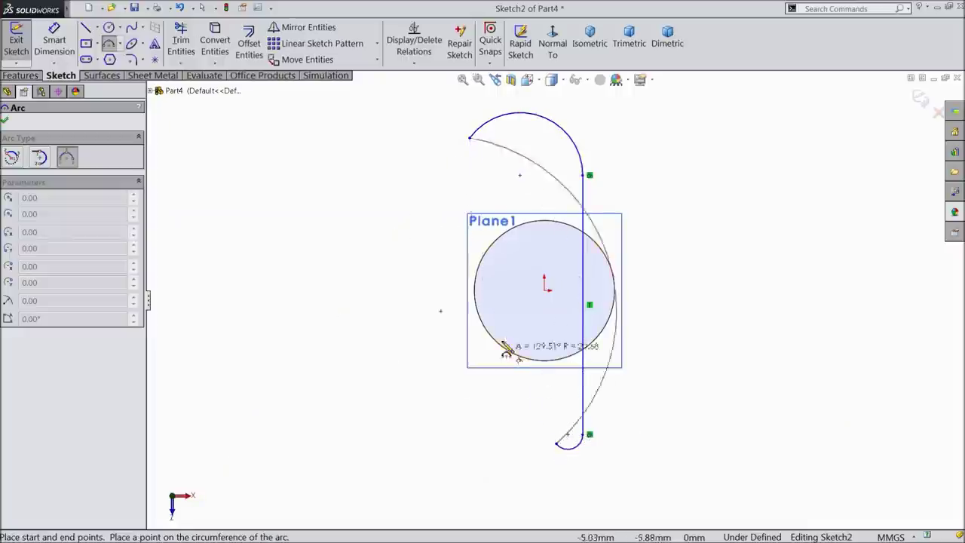
{"action": "left_click", "coordinate": [459, 313]}
{"action": "right_click", "coordinate": [367, 241]}
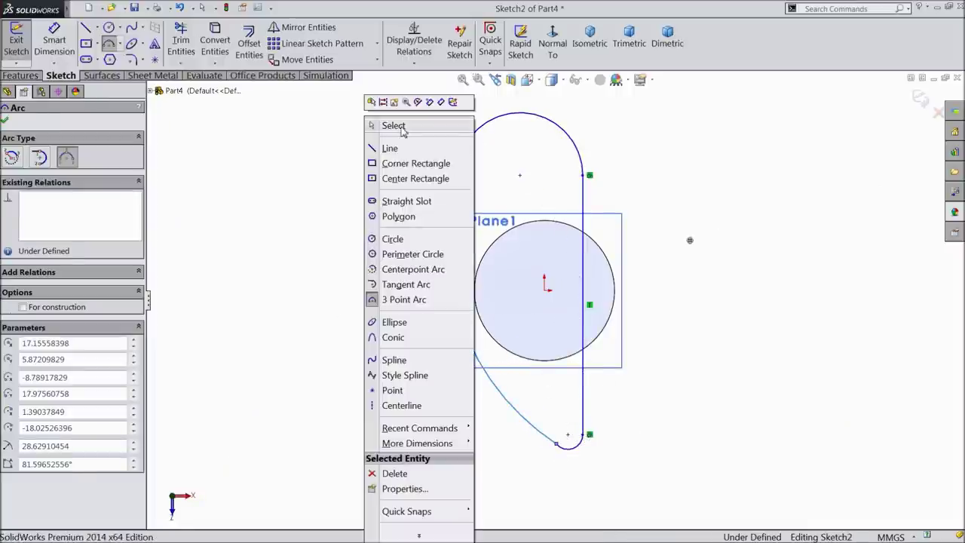
{"action": "left_click", "coordinate": [387, 123]}
Step: Make the left arc tangent to both the top and bottom arcs
{"action": "left_click", "coordinate": [462, 147]}
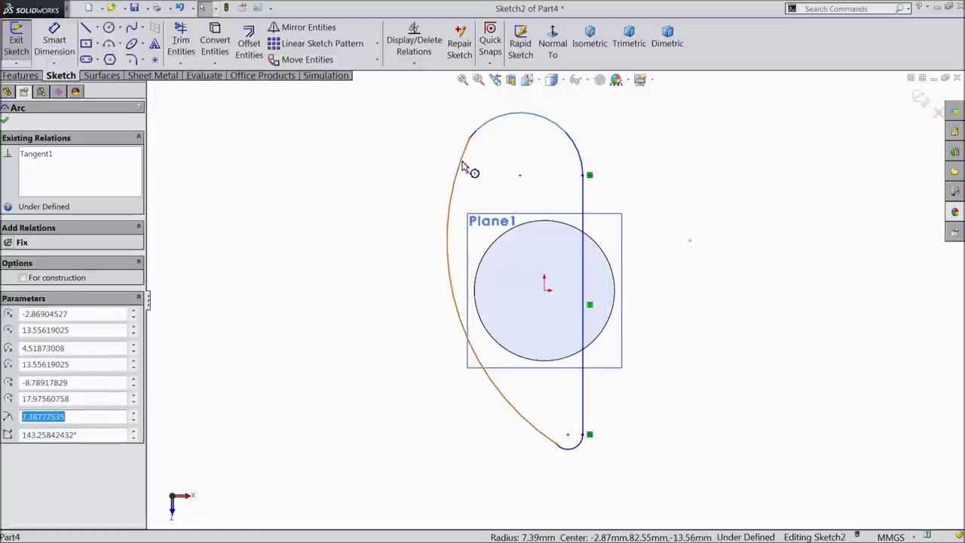
{"action": "left_click", "coordinate": [514, 114], "text": "ctrl"}
{"action": "left_click", "coordinate": [517, 123]}
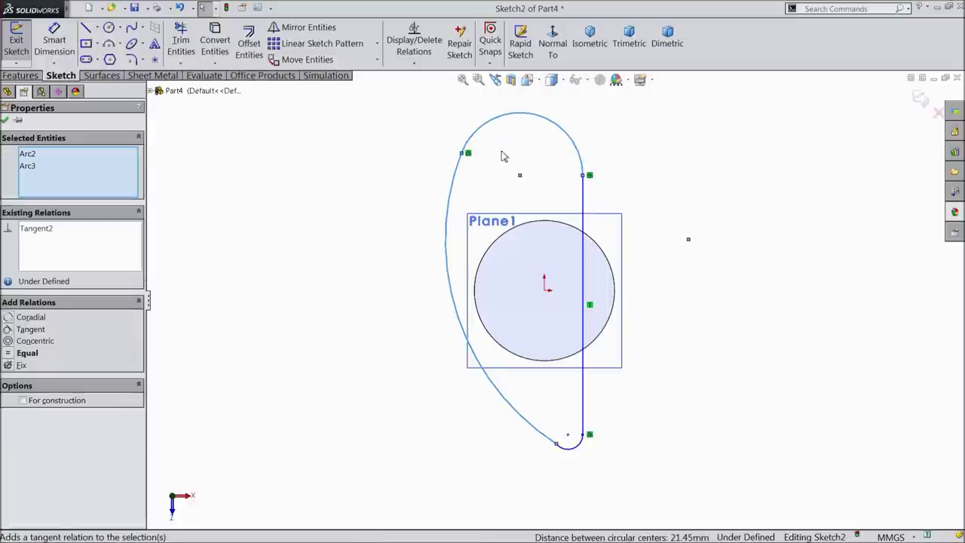
{"action": "left_click", "coordinate": [560, 447]}
{"action": "left_click", "coordinate": [554, 441], "text": "ctrl"}
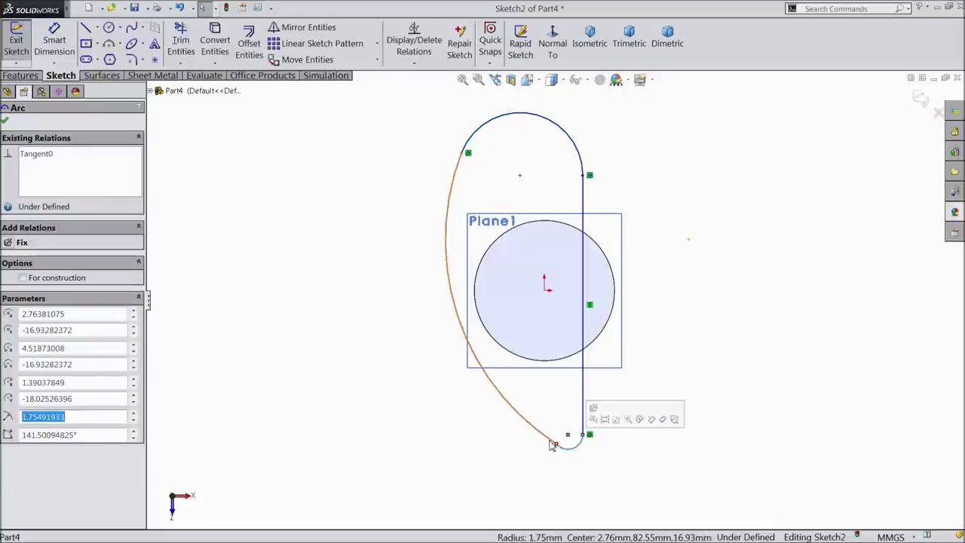
{"action": "left_click", "coordinate": [588, 398]}
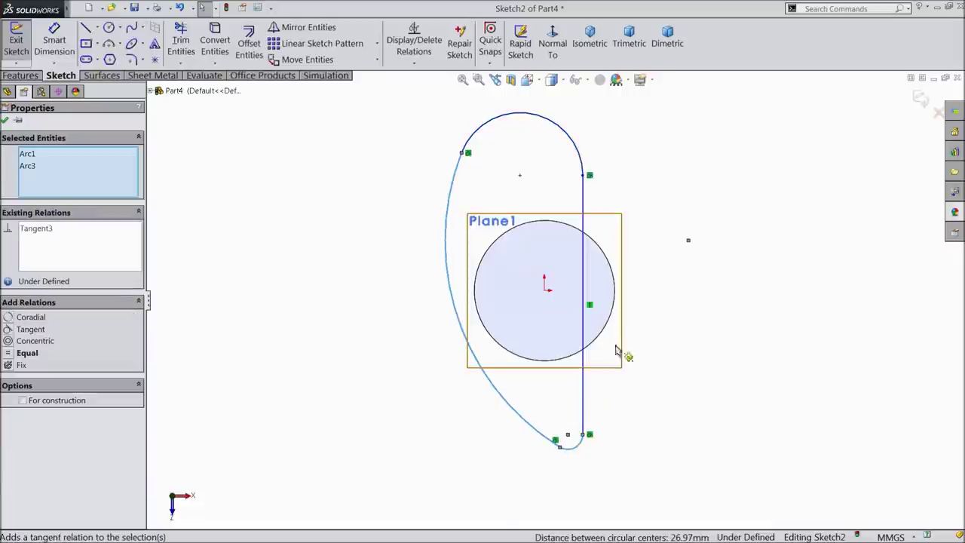
{"action": "left_click", "coordinate": [657, 256]}
{"action": "left_click", "coordinate": [55, 46]}
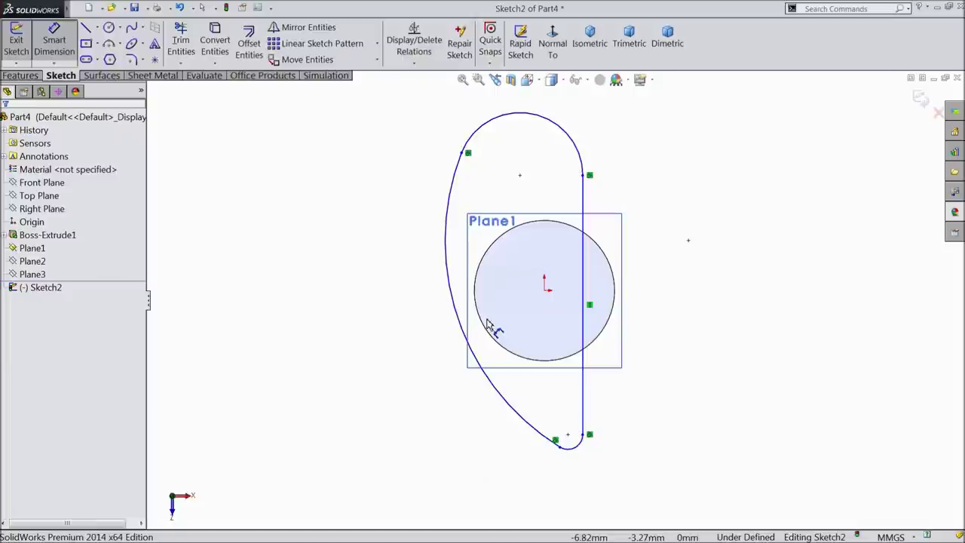
Step: Dimension the vertical line 5.08 from the origin and its top endpoint 12.70 above it
{"action": "left_click", "coordinate": [584, 294]}
{"action": "left_click", "coordinate": [561, 197]}
{"action": "type", "text": "5.08"}
{"action": "key", "text": "Return"}
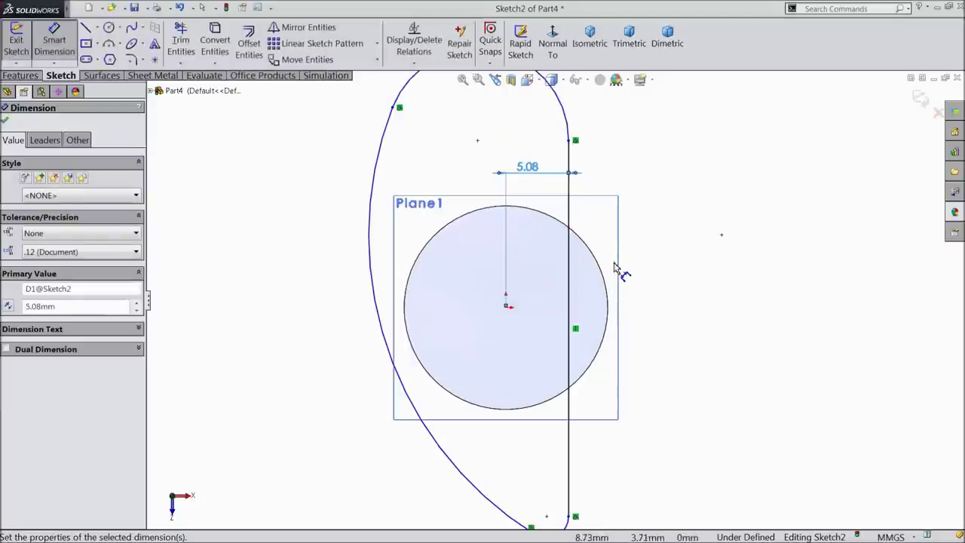
{"action": "left_click", "coordinate": [508, 307]}
{"action": "left_click", "coordinate": [571, 141]}
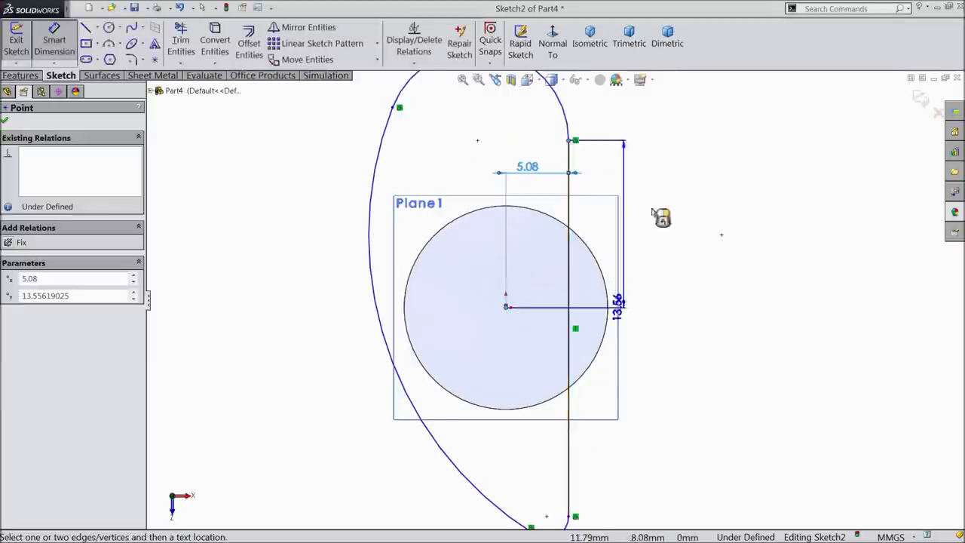
{"action": "left_click", "coordinate": [678, 219]}
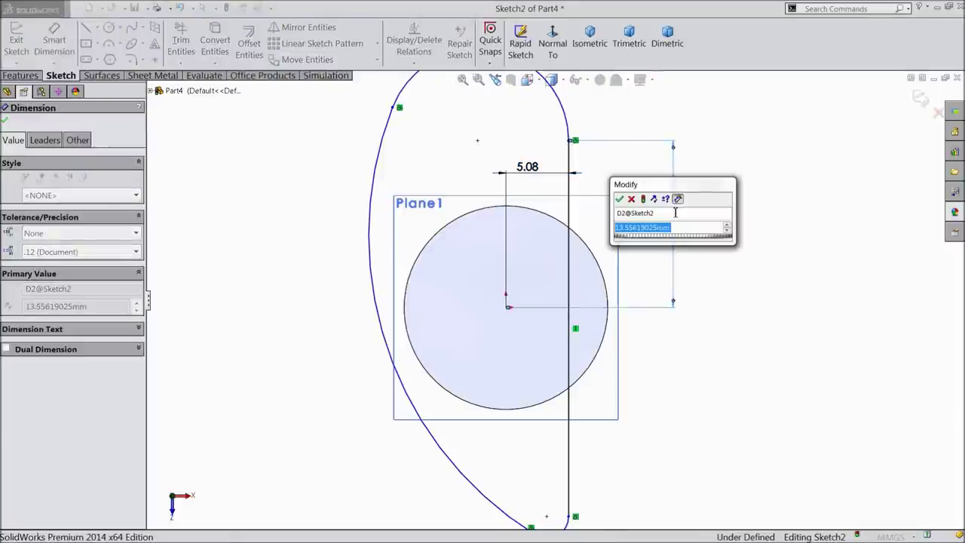
{"action": "type", "text": "12.7"}
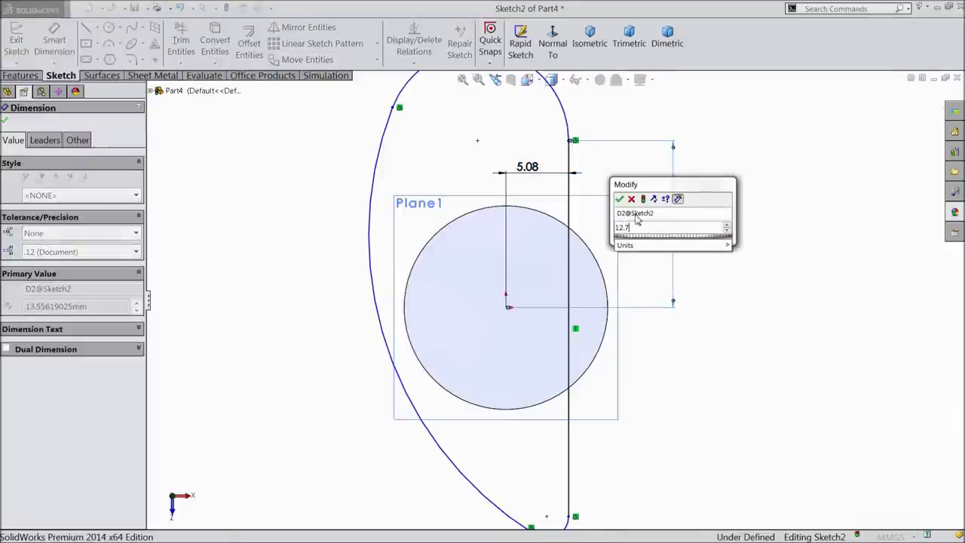
{"action": "key", "text": "Return"}
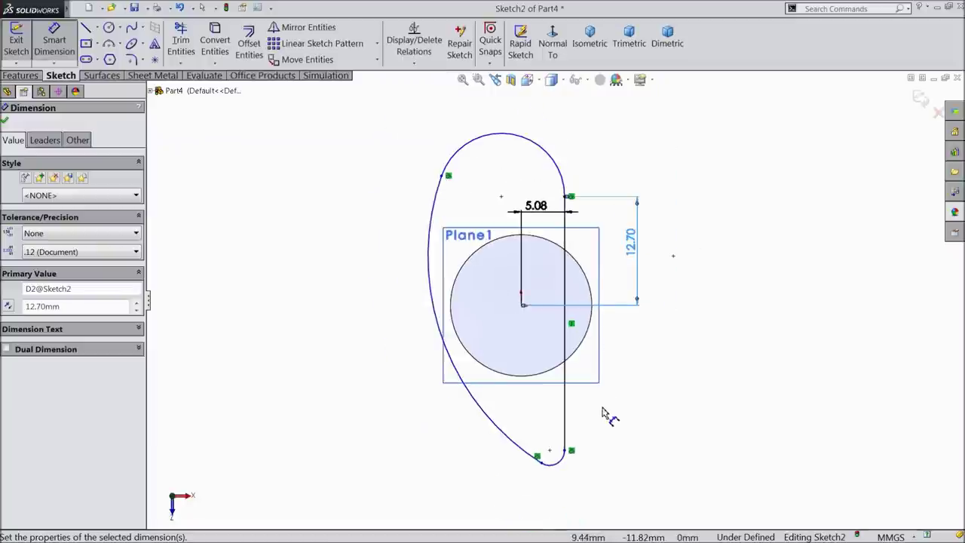
{"action": "left_click", "coordinate": [635, 391]}
Step: Set the airfoil's bottom endpoint 19.05 below the origin
{"action": "scroll", "coordinate": [595, 403], "scroll_direction": "down", "scroll_amount": 2}
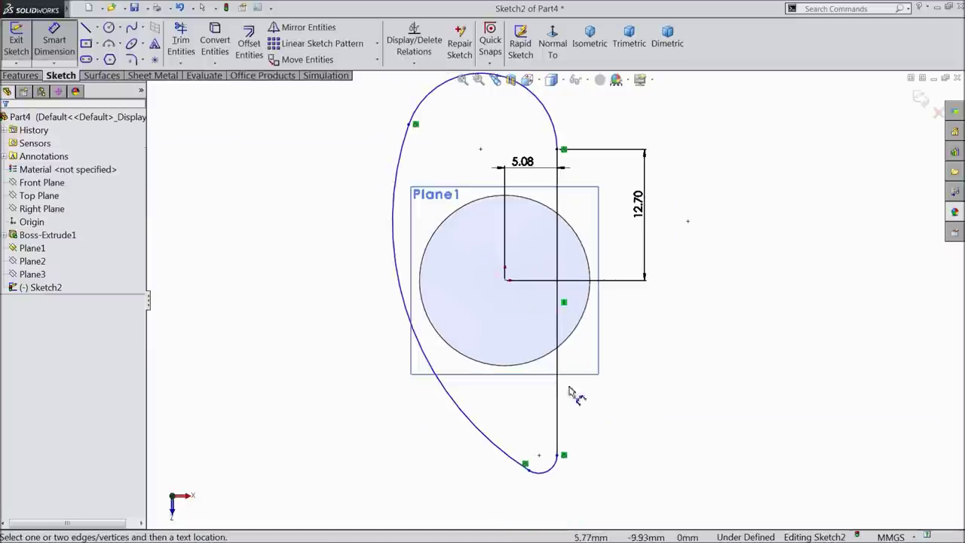
{"action": "left_click", "coordinate": [505, 280]}
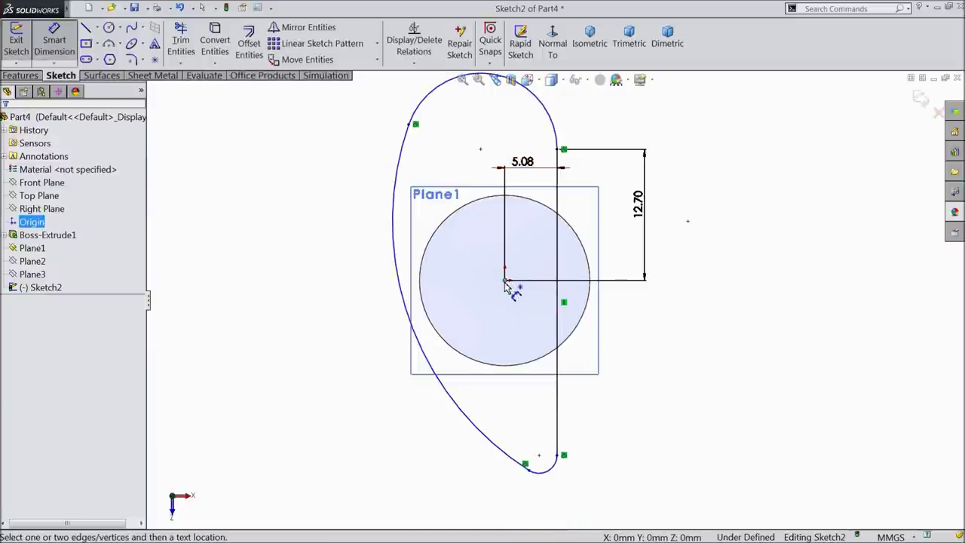
{"action": "left_click", "coordinate": [561, 456]}
{"action": "left_click", "coordinate": [690, 370]}
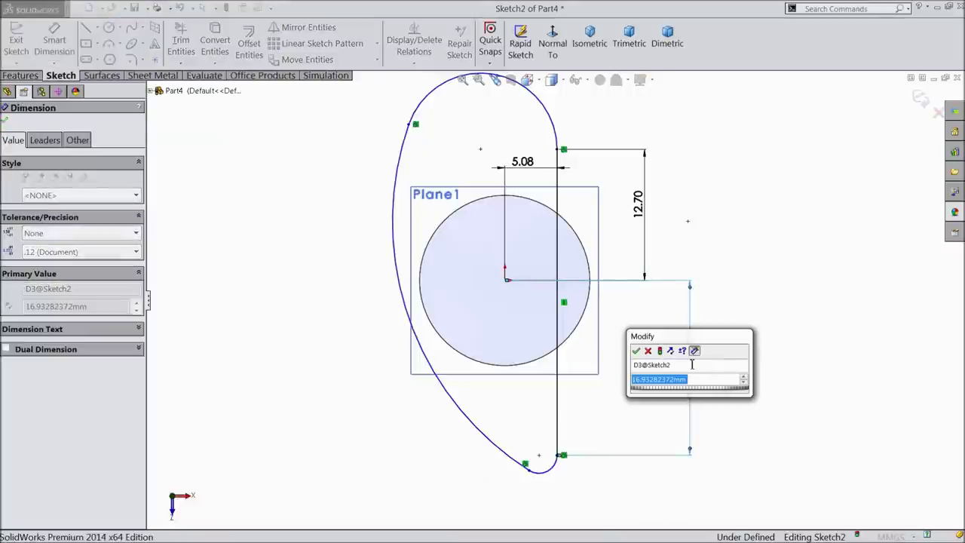
{"action": "type", "text": "19.05"}
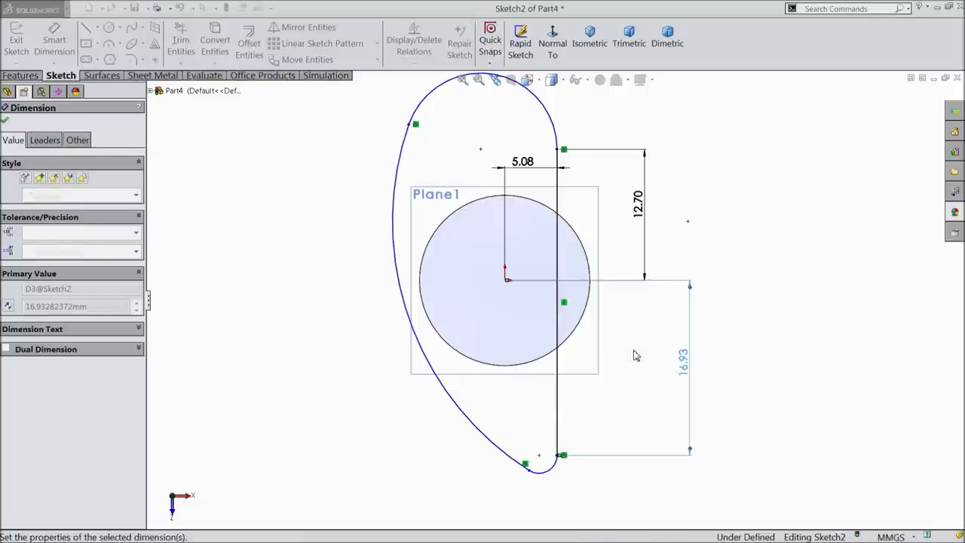
{"action": "left_click", "coordinate": [636, 350]}
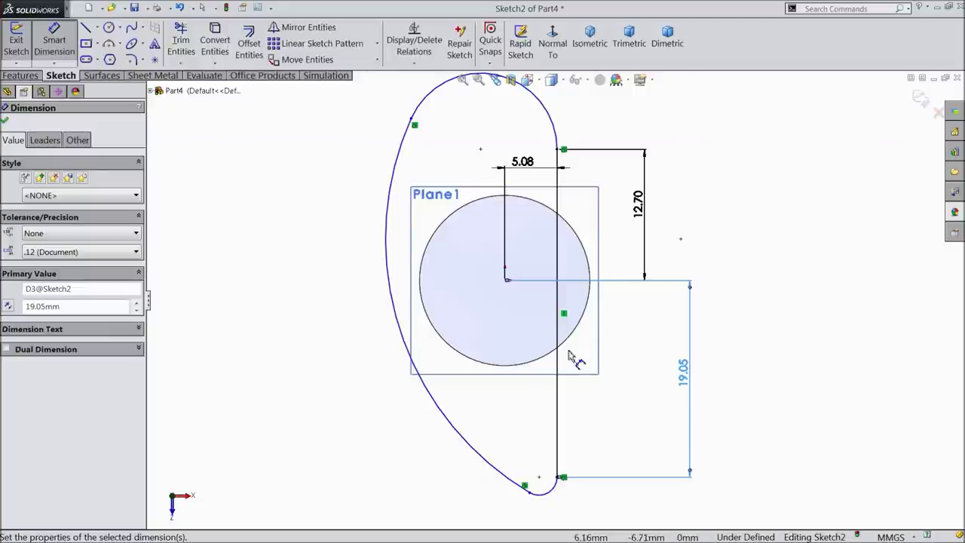
Step: Give the bottom fillet radius 2.54/2 (R1.27) and the top arc radius 10.16/2 (R5.08)
{"action": "scroll", "coordinate": [577, 359], "scroll_direction": "down", "scroll_amount": 2}
{"action": "left_click", "coordinate": [561, 435]}
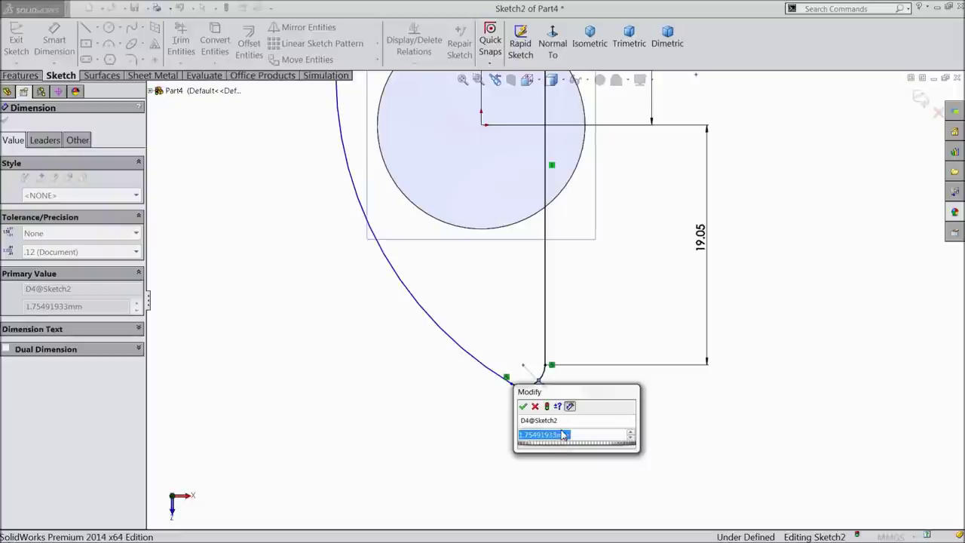
{"action": "type", "text": "2"}
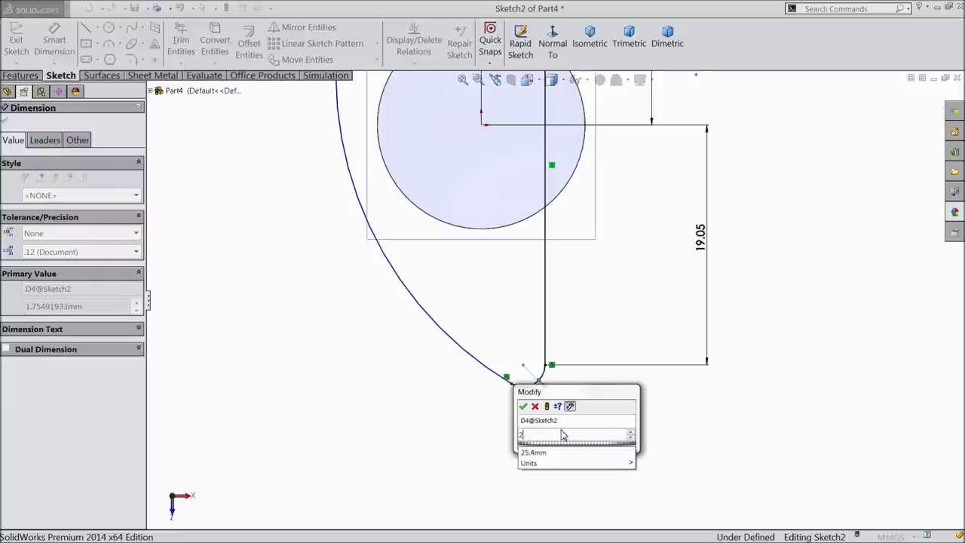
{"action": "type", "text": ".0"}
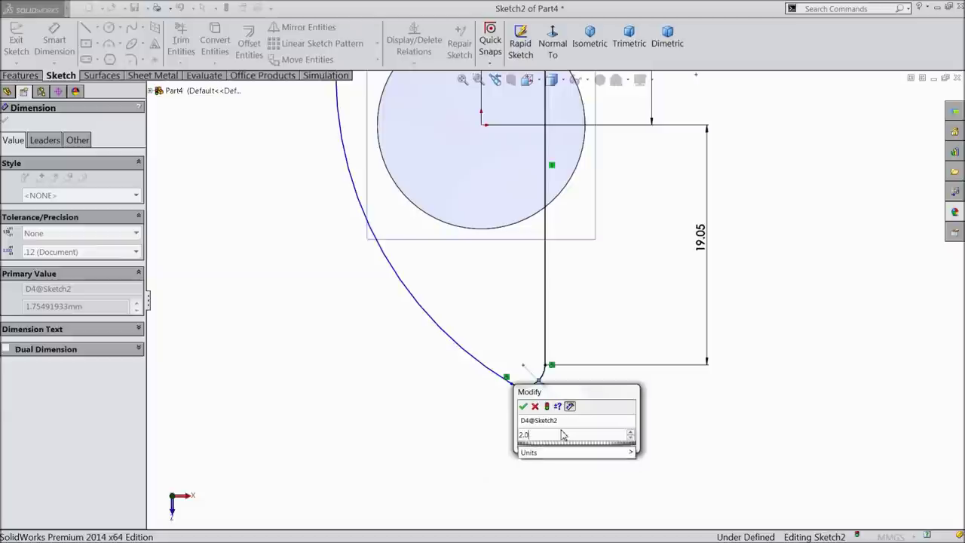
{"action": "key", "text": "BackSpace"}
{"action": "key", "text": "BackSpace"}
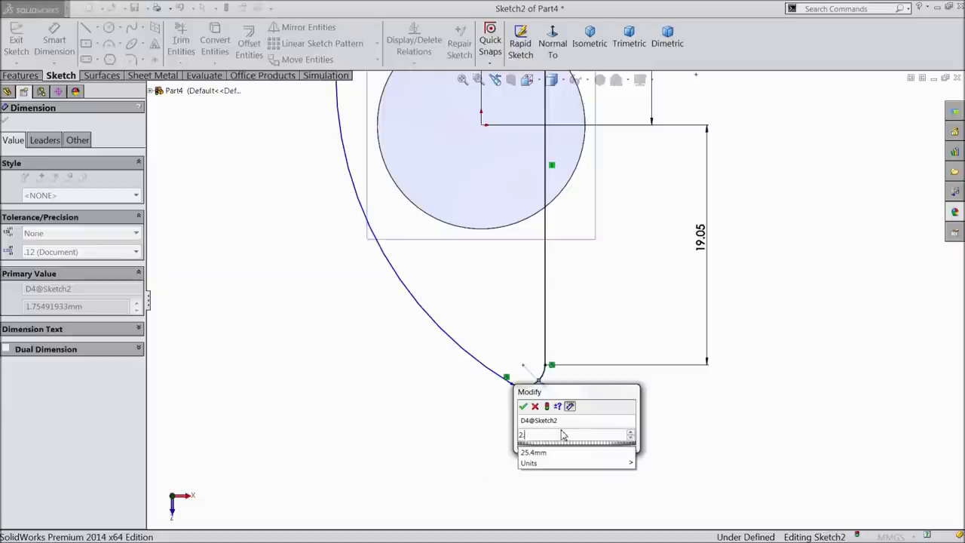
{"action": "type", "text": ".54/2"}
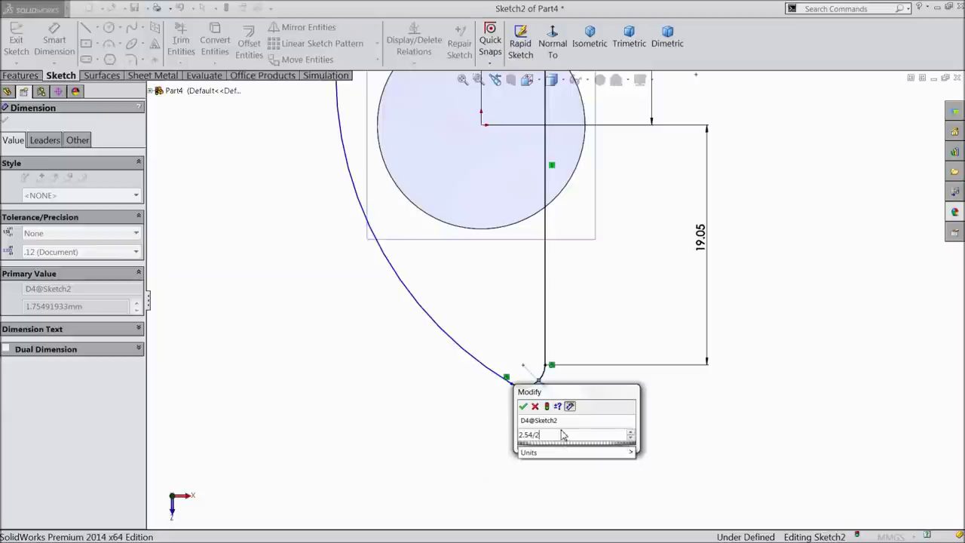
{"action": "left_click", "coordinate": [523, 406]}
{"action": "scroll", "coordinate": [509, 349], "scroll_direction": "up", "scroll_amount": 2}
{"action": "scroll", "coordinate": [509, 339], "scroll_direction": "up", "scroll_amount": 2}
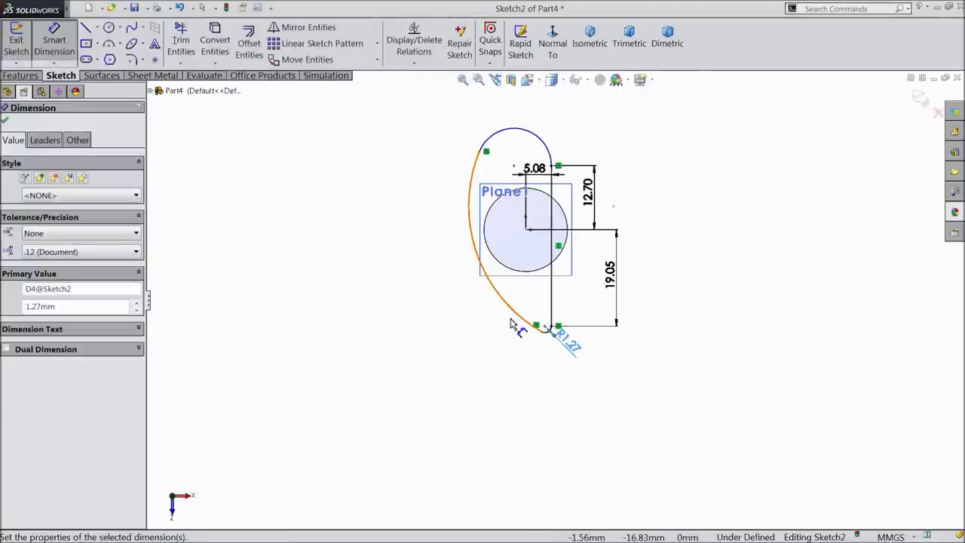
{"action": "scroll", "coordinate": [549, 161], "scroll_direction": "down", "scroll_amount": 5}
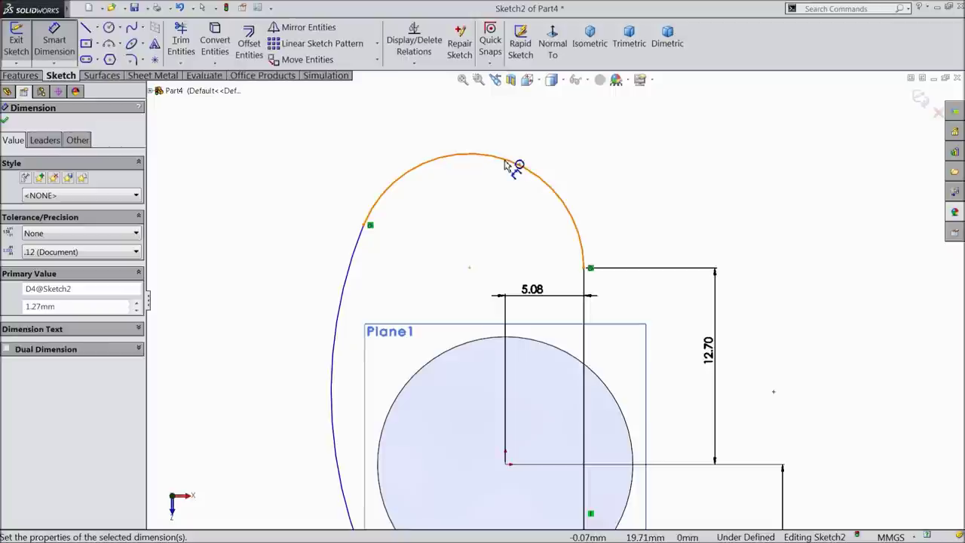
{"action": "left_click", "coordinate": [505, 165]}
{"action": "left_click", "coordinate": [518, 145]}
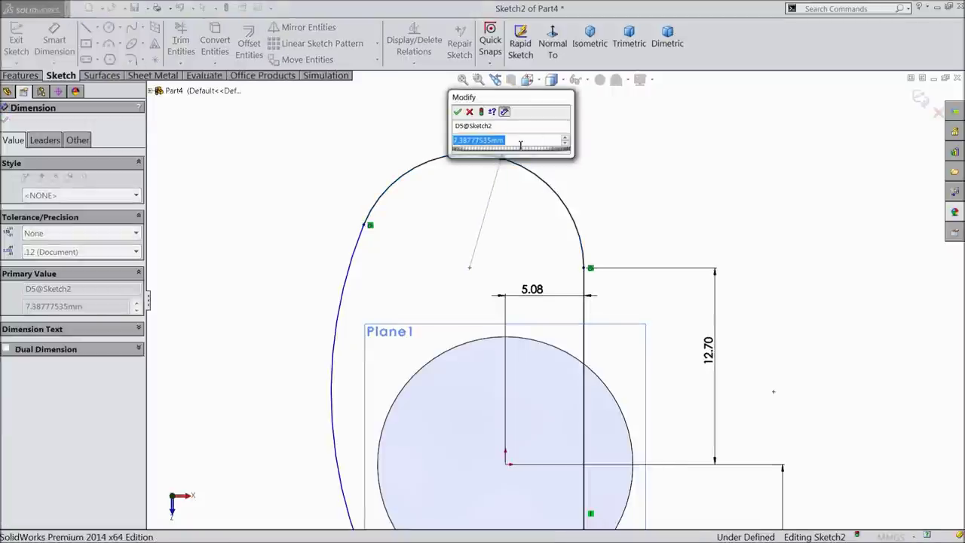
{"action": "type", "text": "10.1"}
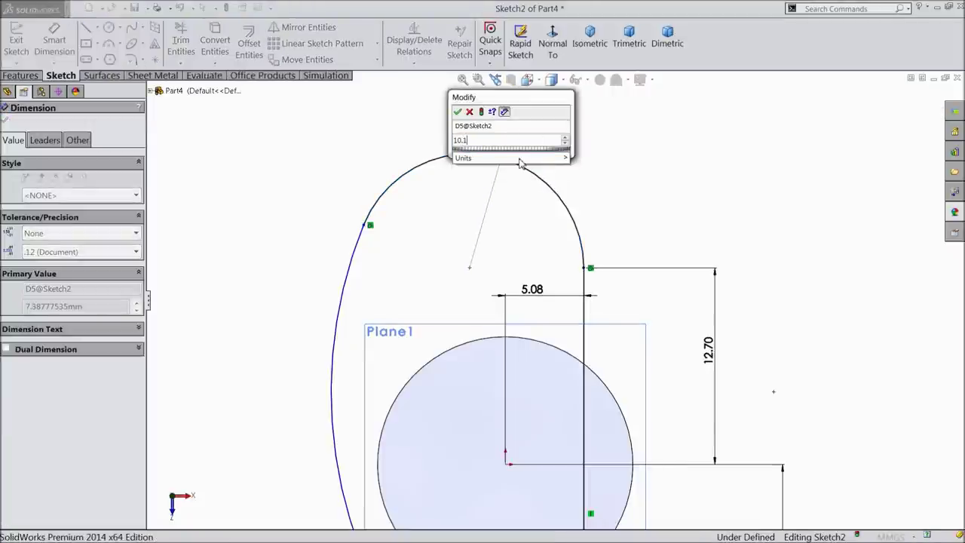
{"action": "type", "text": "6/2"}
{"action": "mouse_move", "coordinate": [494, 160]}
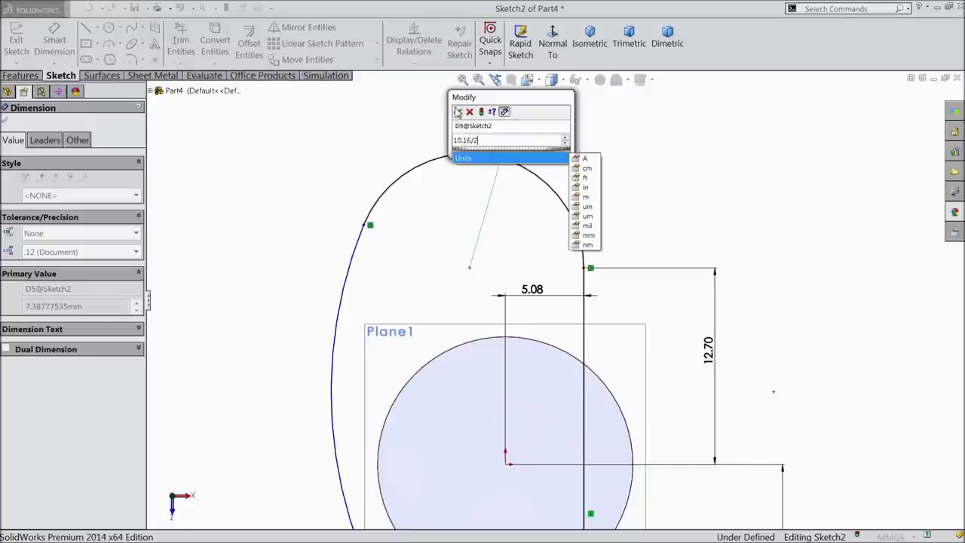
{"action": "left_click", "coordinate": [458, 111]}
Step: Set the long curved side radius to 41.656 and exit the sketch
{"action": "key", "text": "z"}
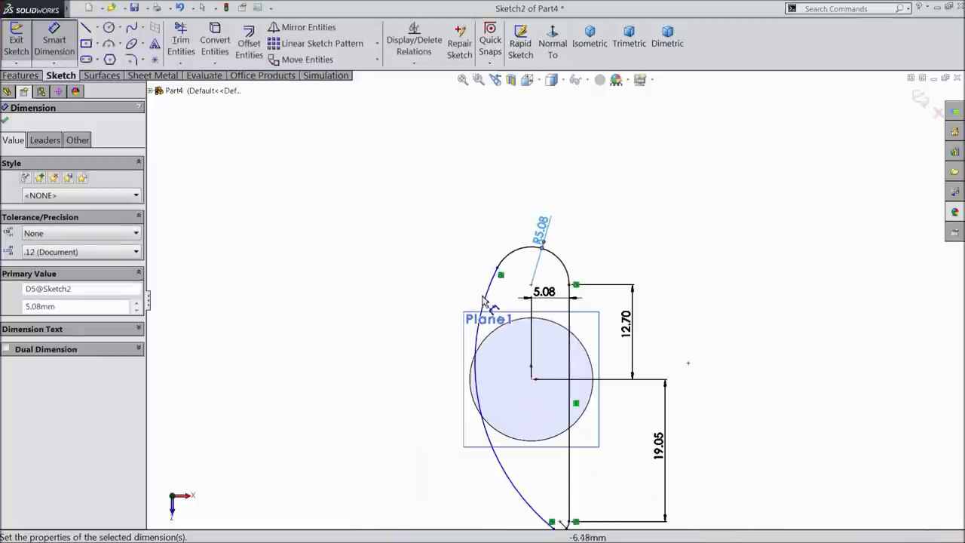
{"action": "scroll", "coordinate": [566, 413], "scroll_direction": "down", "scroll_amount": 1}
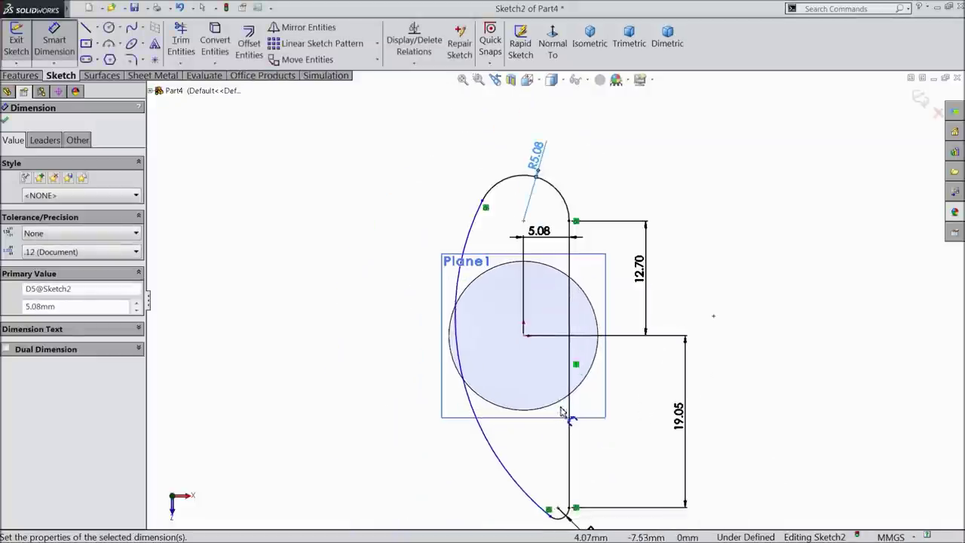
{"action": "left_click", "coordinate": [471, 399]}
{"action": "left_click", "coordinate": [339, 402]}
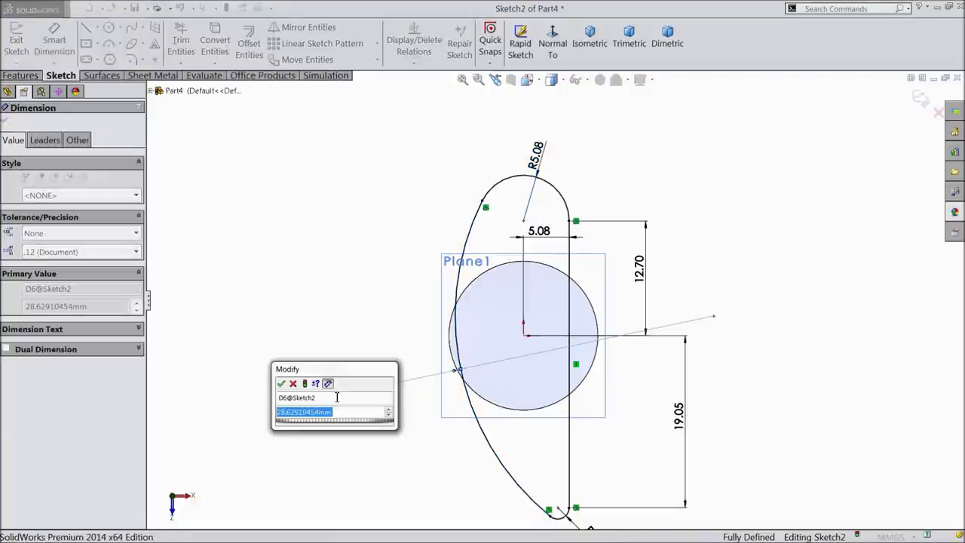
{"action": "type", "text": "41.656"}
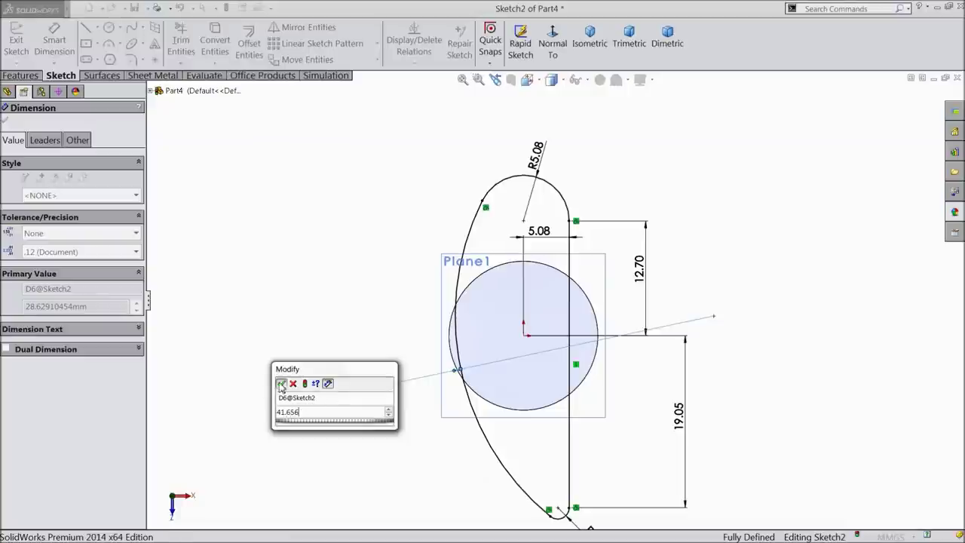
{"action": "key", "text": "Return"}
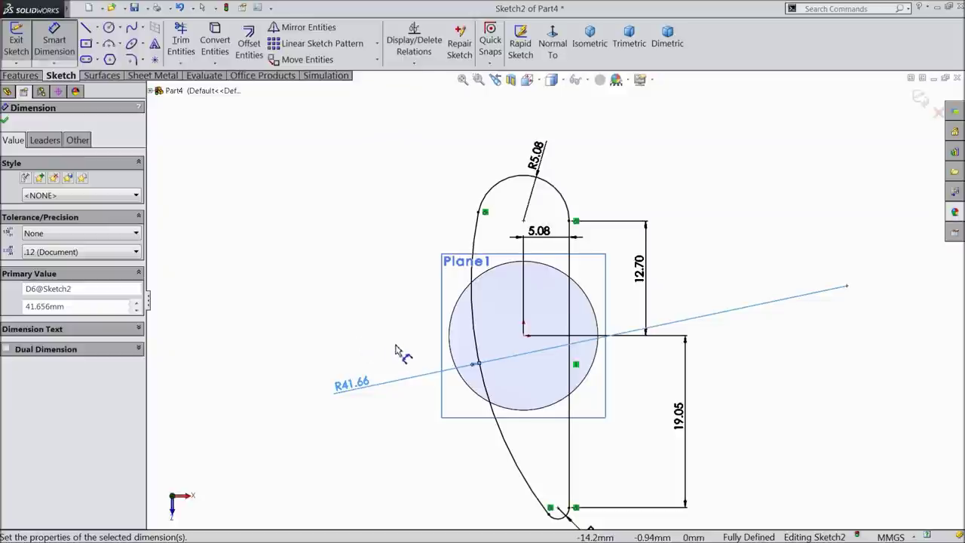
{"action": "key", "text": "f"}
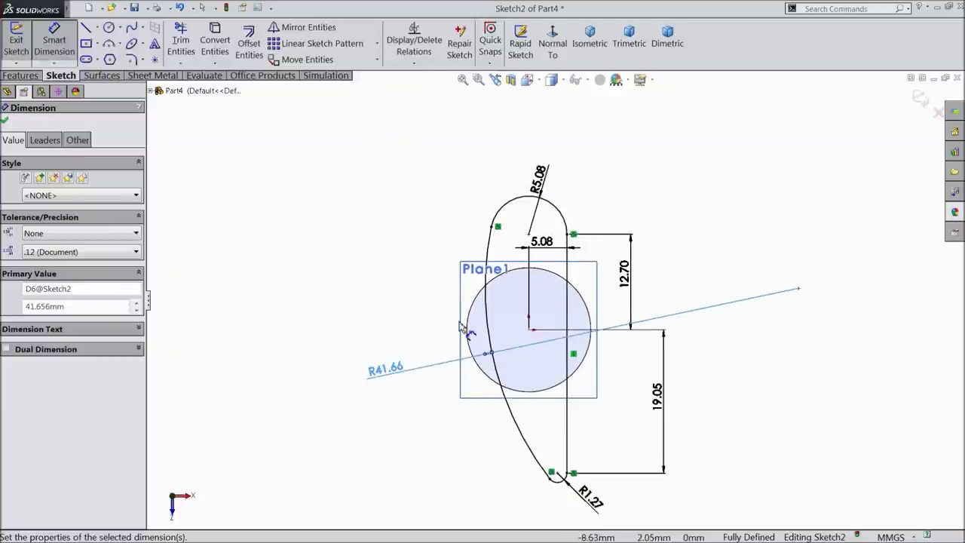
{"action": "left_click", "coordinate": [920, 98]}
{"action": "middle_click_drag", "start_coordinate": [650, 318], "coordinate": [596, 304]}
Step: Show Plane2 and orbit to a new viewing angle
{"action": "scroll", "coordinate": [596, 304], "scroll_direction": "up", "scroll_amount": 3}
{"action": "left_click", "coordinate": [15, 262]}
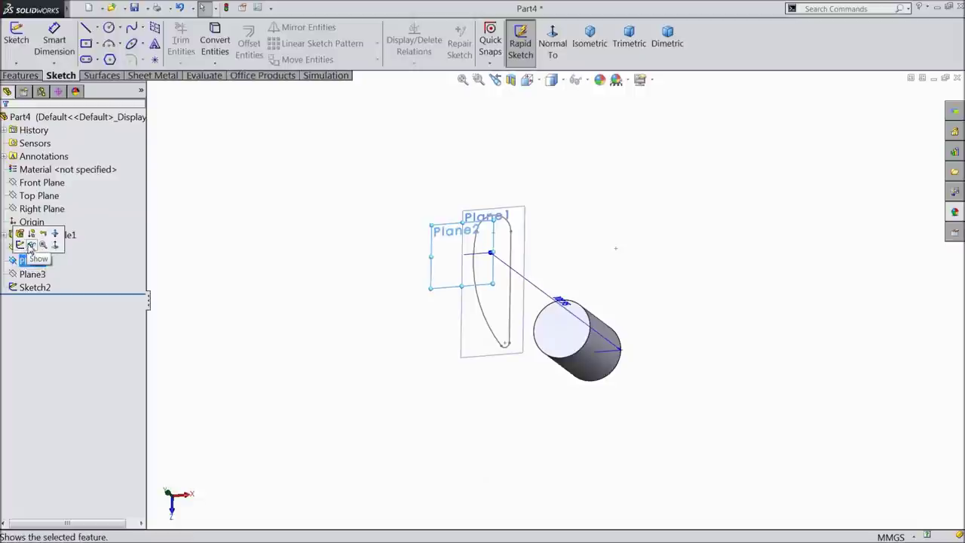
{"action": "left_click", "coordinate": [31, 248]}
{"action": "left_click", "coordinate": [328, 298]}
{"action": "middle_click_drag", "start_coordinate": [351, 329], "coordinate": [471, 283]}
{"action": "scroll", "coordinate": [469, 283], "scroll_direction": "down", "scroll_amount": 2}
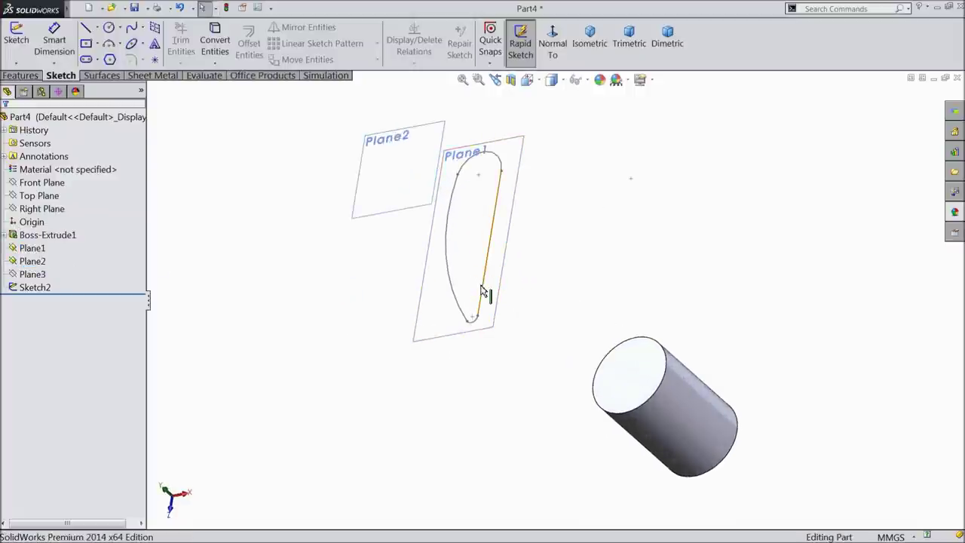
Step: Hide Sketch2 and Plane1, then start a new sketch on Plane2
{"action": "left_click", "coordinate": [30, 288]}
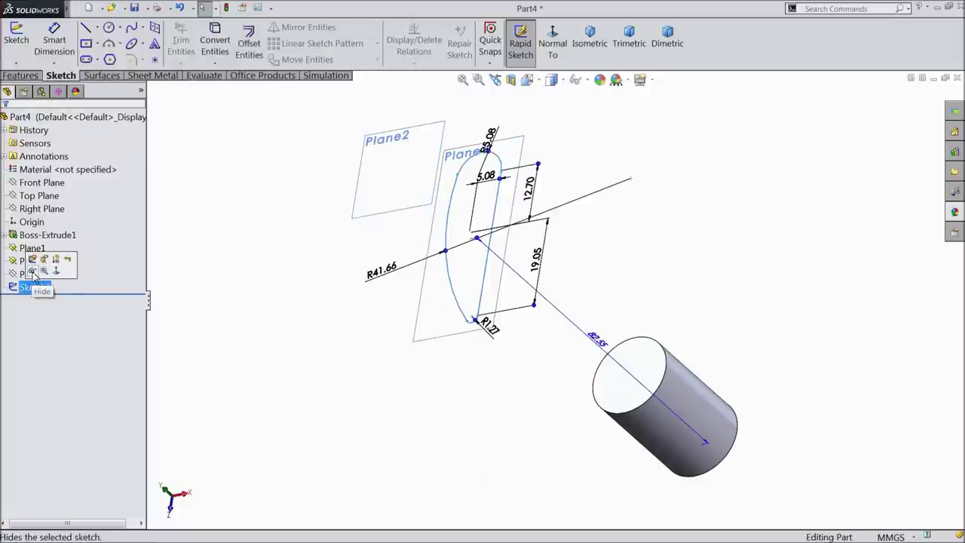
{"action": "left_click", "coordinate": [31, 270]}
{"action": "left_click", "coordinate": [24, 261]}
{"action": "left_click", "coordinate": [32, 248]}
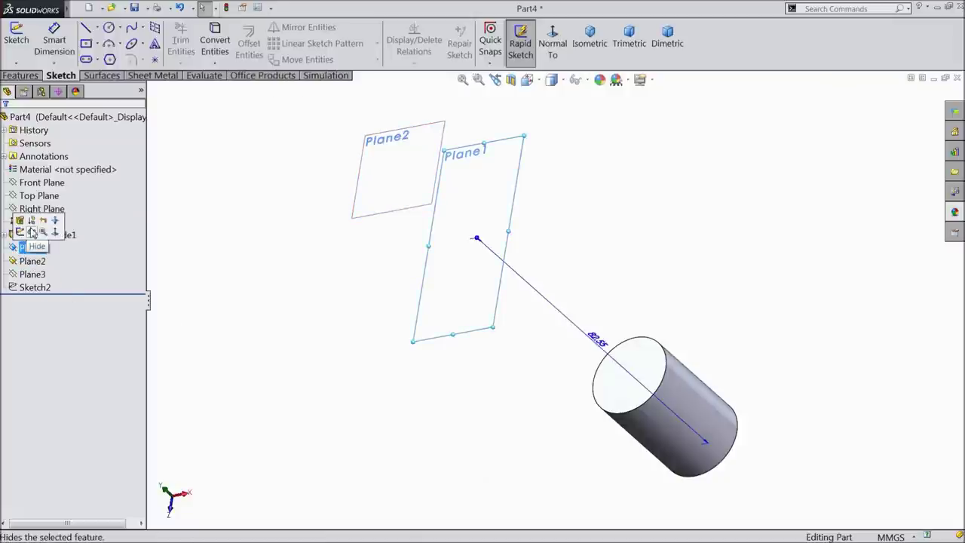
{"action": "left_click", "coordinate": [31, 233]}
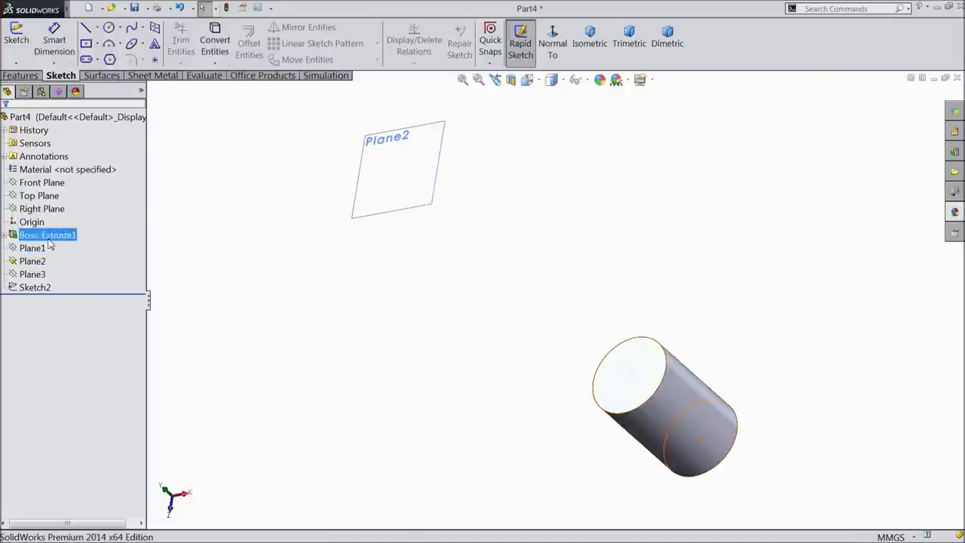
{"action": "left_click", "coordinate": [379, 213]}
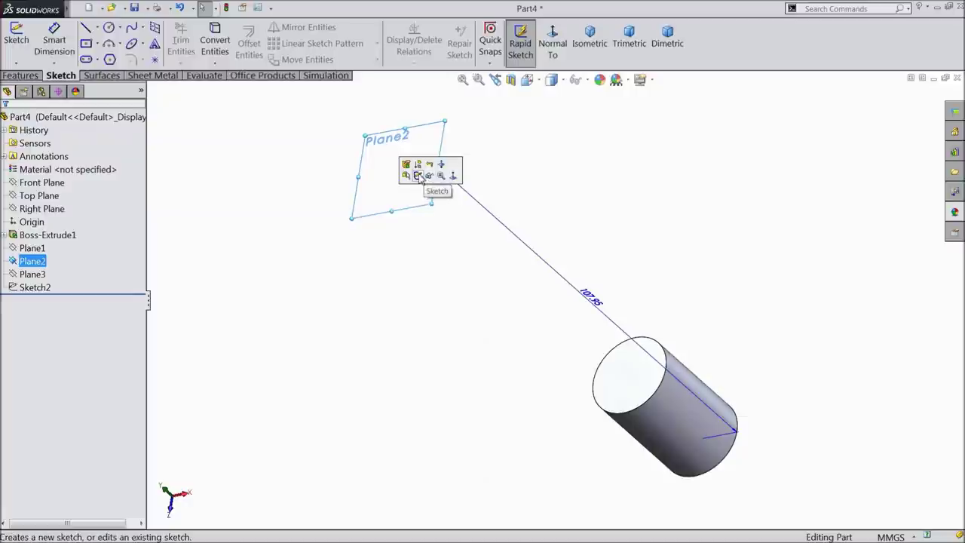
{"action": "left_click", "coordinate": [418, 176]}
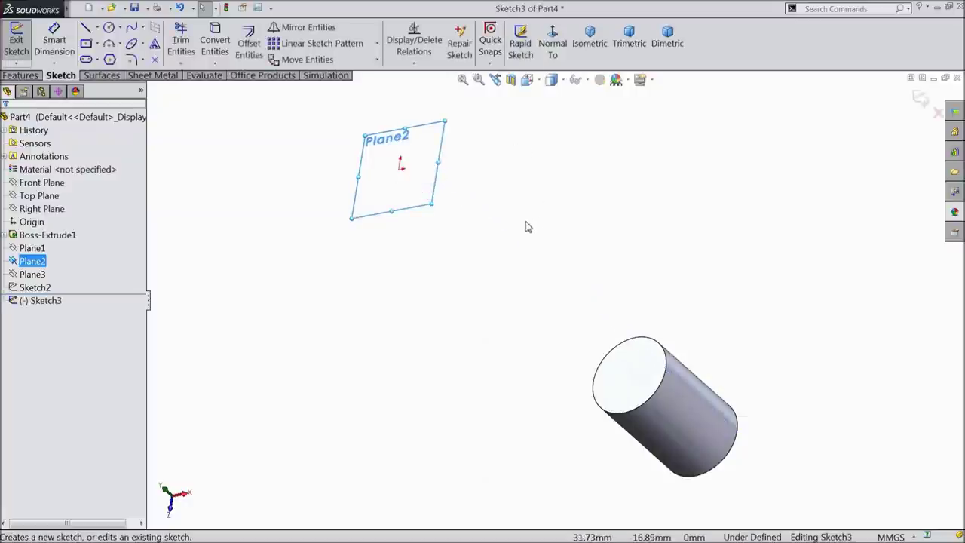
Step: View Plane2 face-on and draw a vertical line past the hub circle with a small bottom arc
{"action": "left_click", "coordinate": [552, 45]}
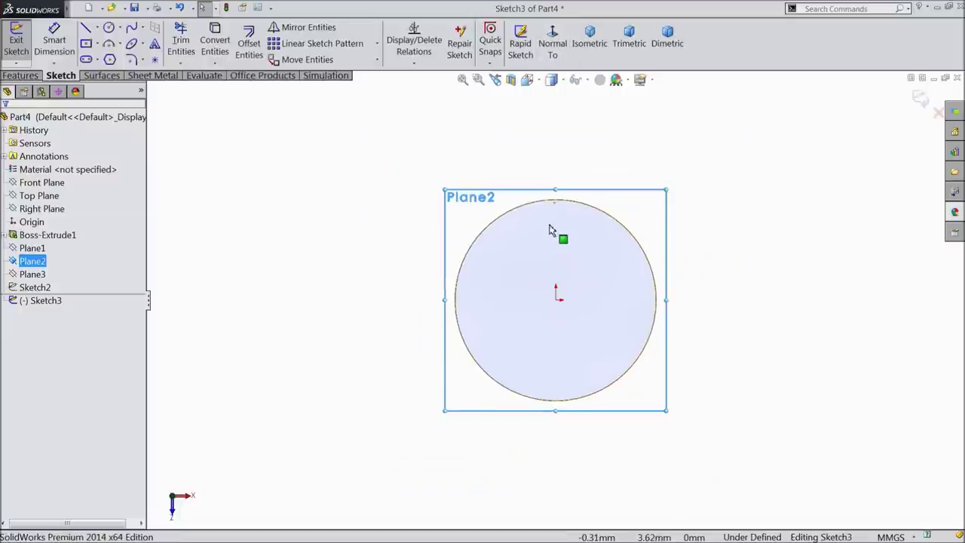
{"action": "scroll", "coordinate": [582, 300], "scroll_direction": "up", "scroll_amount": 2}
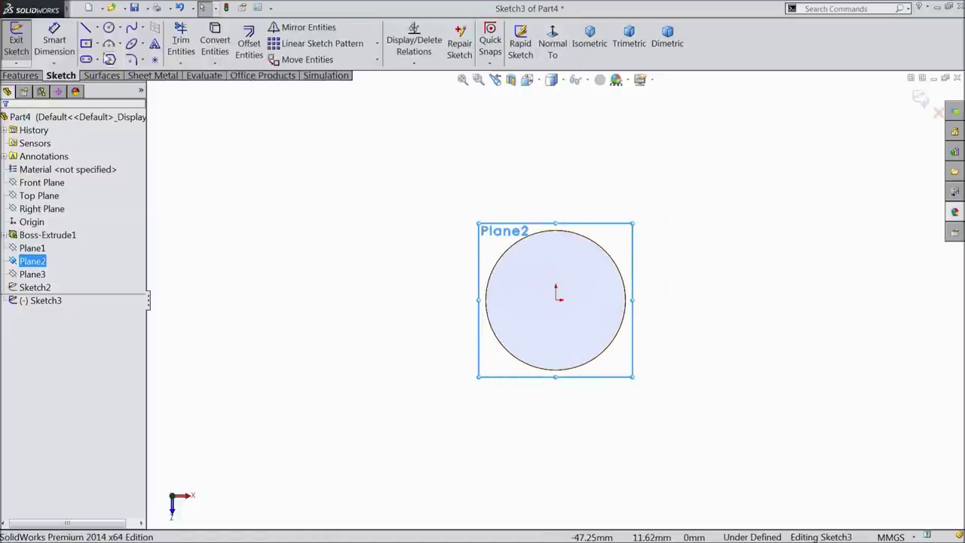
{"action": "left_click", "coordinate": [86, 28]}
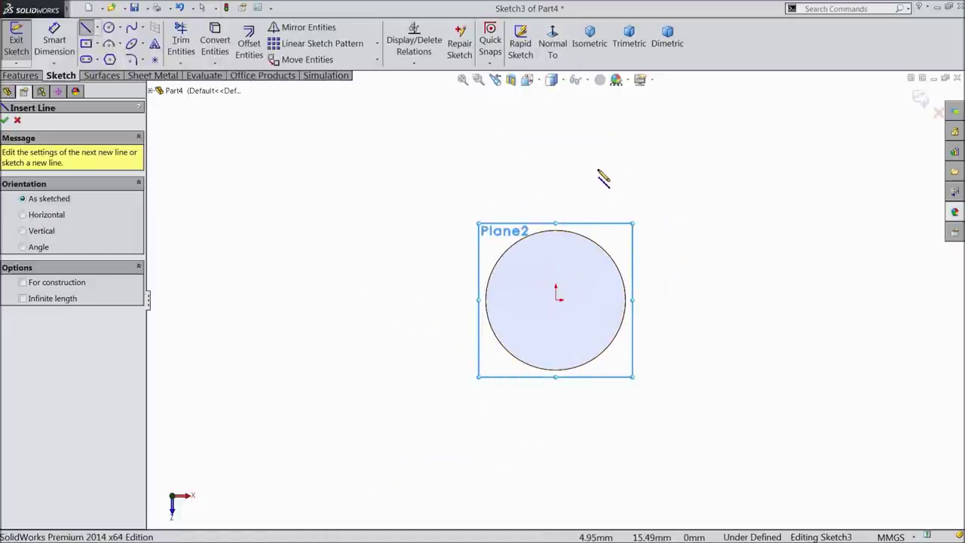
{"action": "left_click", "coordinate": [597, 170]}
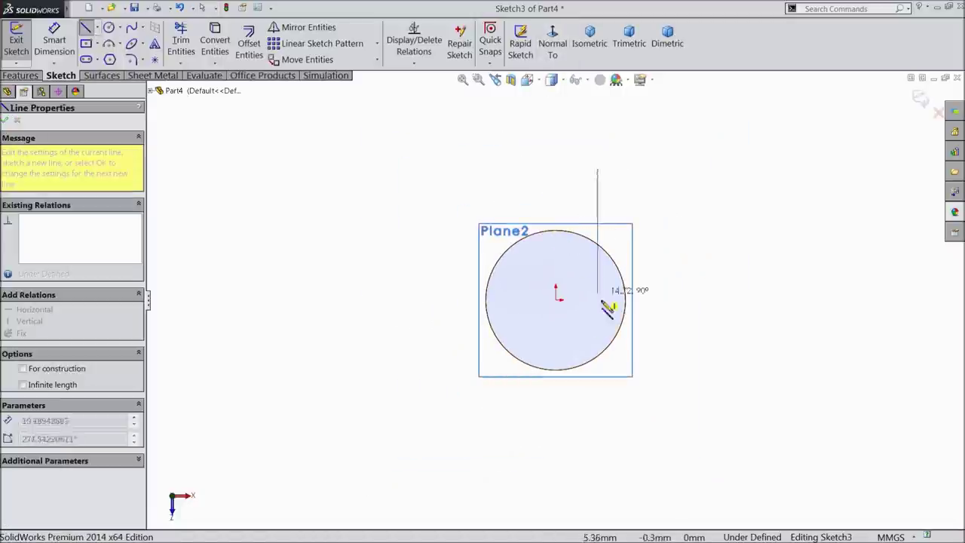
{"action": "left_click", "coordinate": [598, 424]}
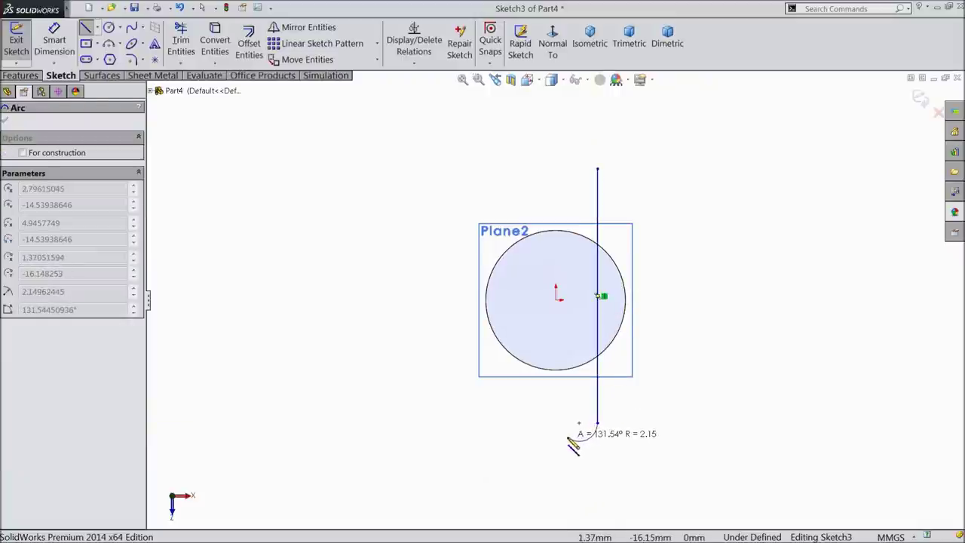
{"action": "left_click", "coordinate": [573, 444]}
{"action": "right_click", "coordinate": [523, 424]}
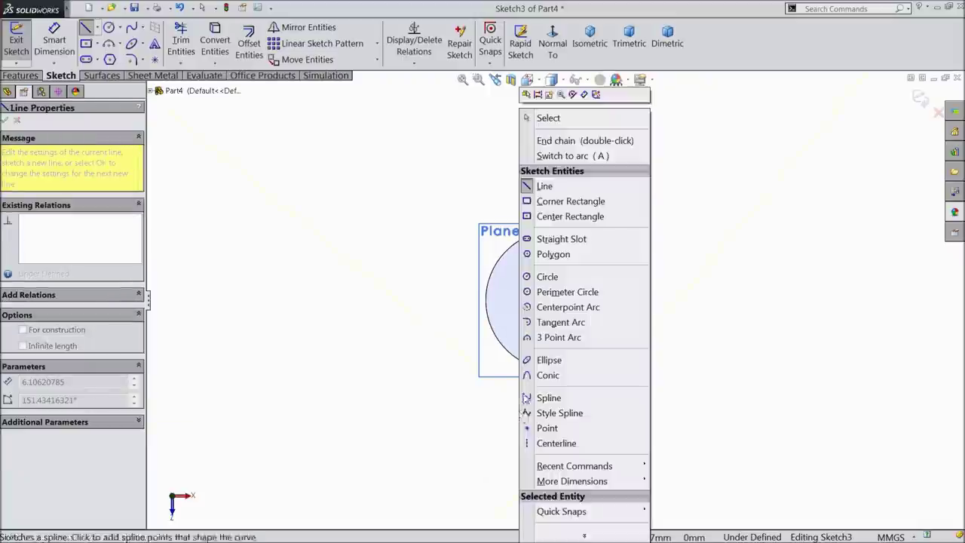
{"action": "left_click", "coordinate": [553, 137]}
Step: Add a larger rounded arc at the line's top end
{"action": "left_click", "coordinate": [88, 28]}
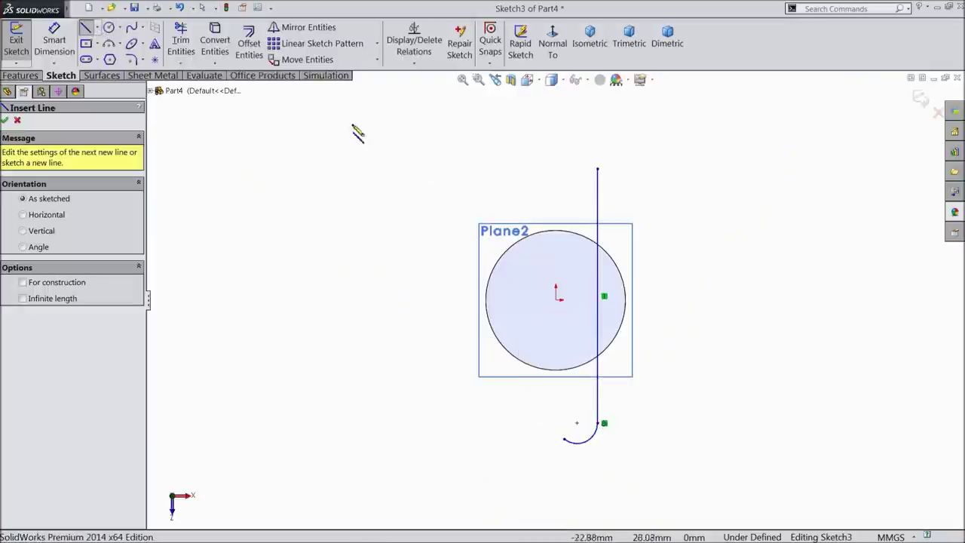
{"action": "left_click", "coordinate": [598, 170]}
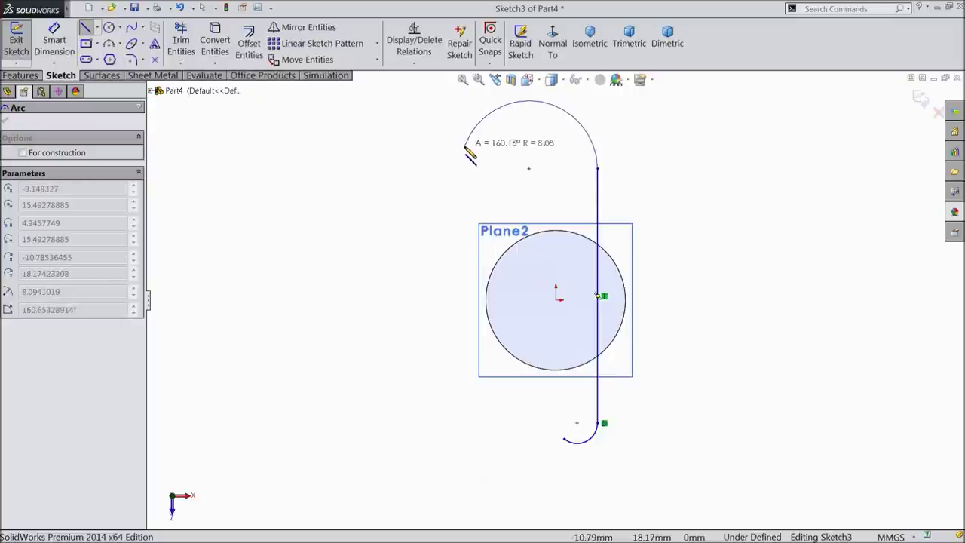
{"action": "left_click", "coordinate": [472, 145]}
{"action": "right_click", "coordinate": [435, 175]}
{"action": "left_click", "coordinate": [463, 119]}
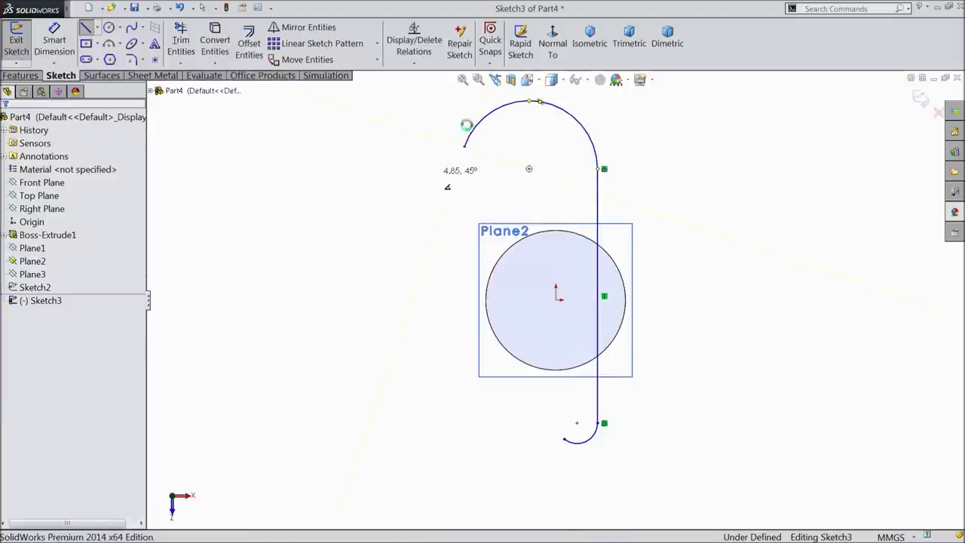
Step: Close the left side with a 3 Point Arc bulging leftward between the end arcs
{"action": "left_click", "coordinate": [111, 44]}
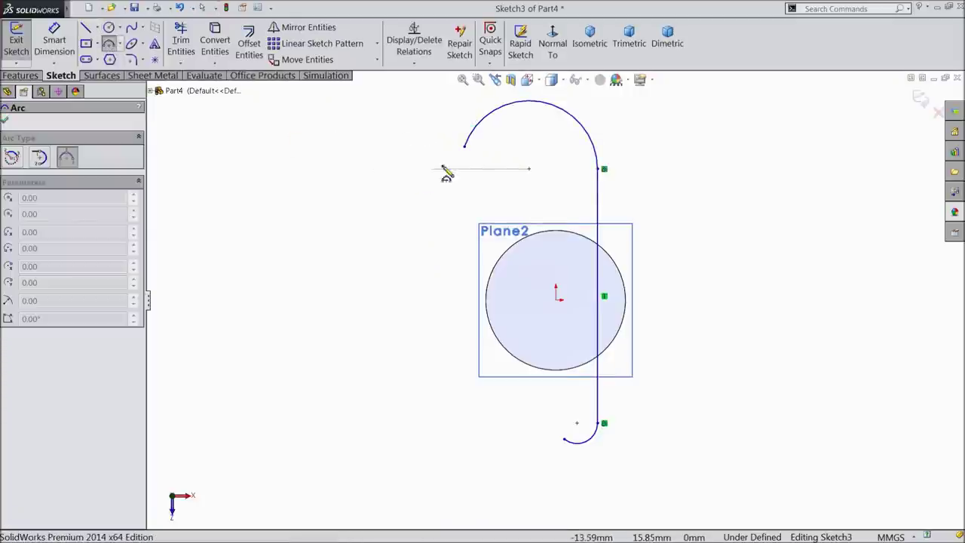
{"action": "left_click", "coordinate": [465, 146]}
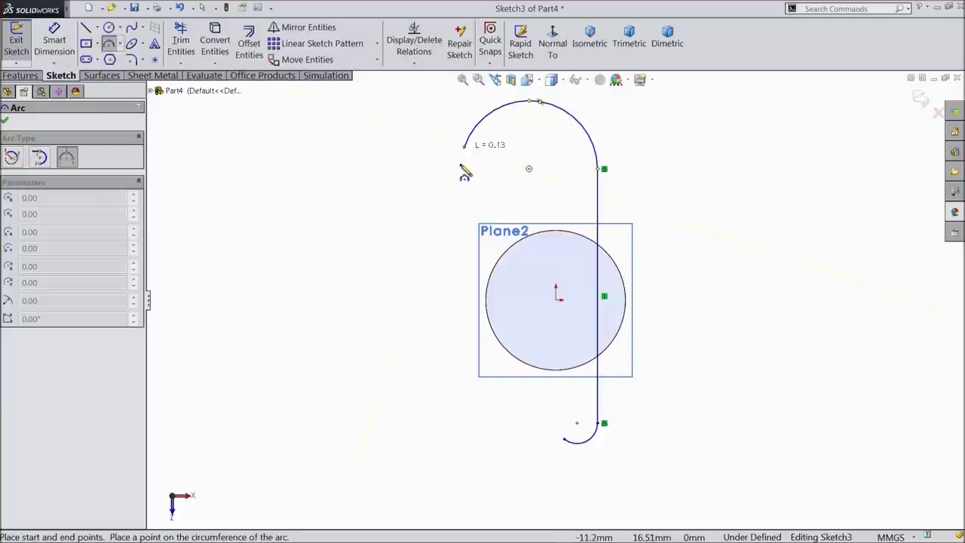
{"action": "left_click", "coordinate": [565, 437]}
{"action": "left_click", "coordinate": [468, 327]}
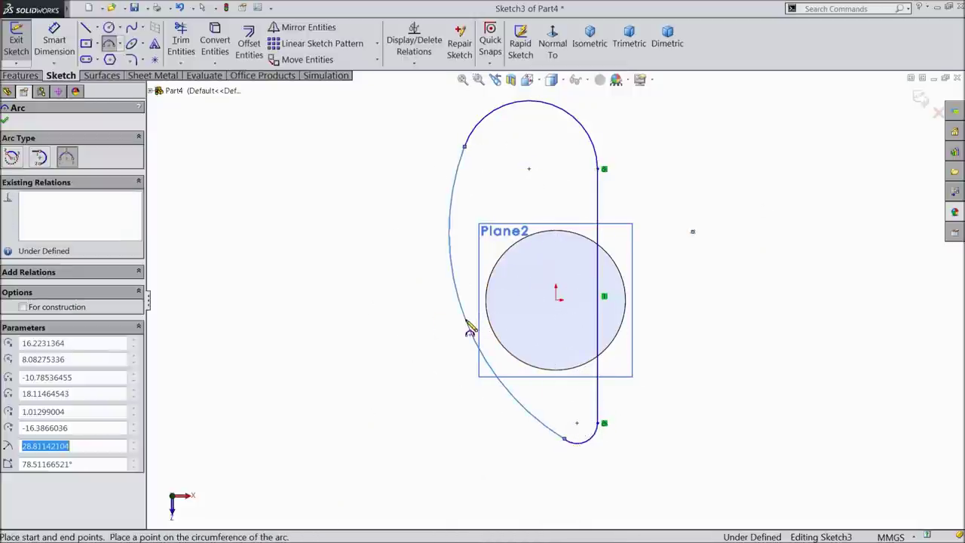
{"action": "right_click", "coordinate": [468, 327]}
{"action": "left_click", "coordinate": [427, 125]}
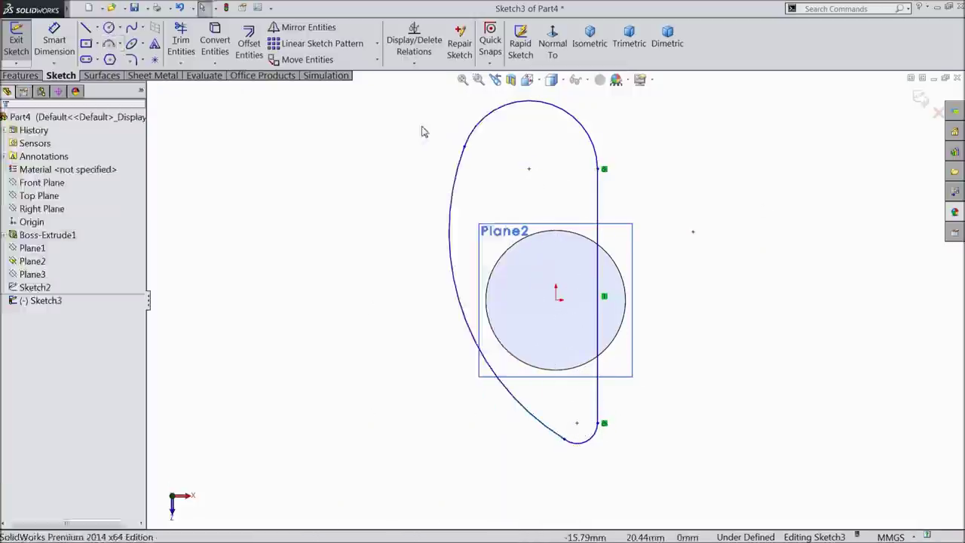
{"action": "left_click", "coordinate": [481, 134]}
Step: Make the left side arc tangent to both the upper and bottom arcs
{"action": "left_click", "coordinate": [458, 185], "text": "ctrl"}
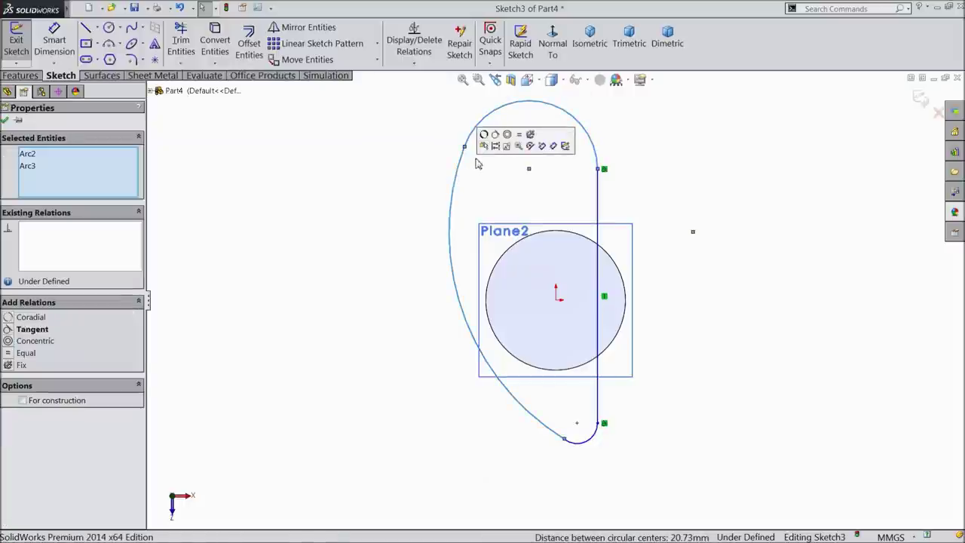
{"action": "left_click", "coordinate": [496, 137]}
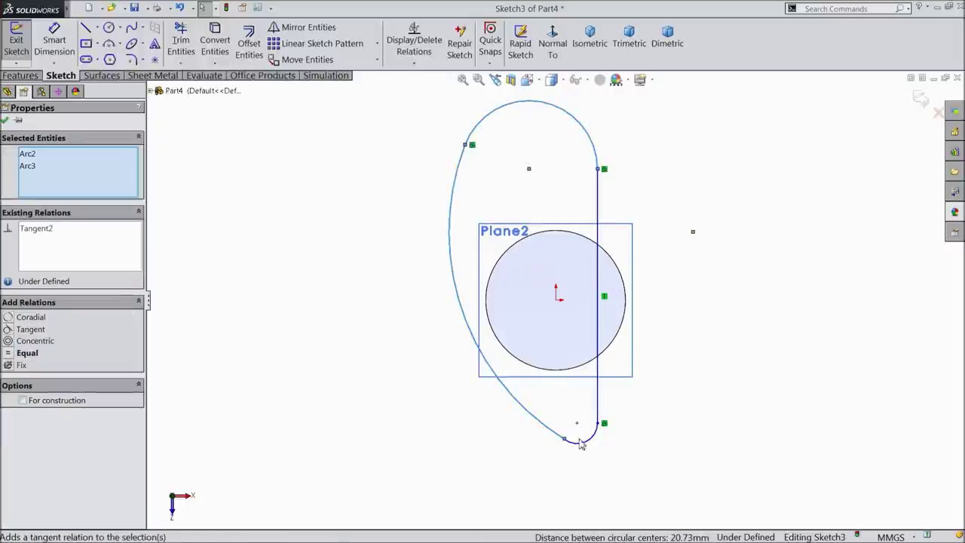
{"action": "left_click", "coordinate": [583, 469]}
{"action": "left_click", "coordinate": [565, 442]}
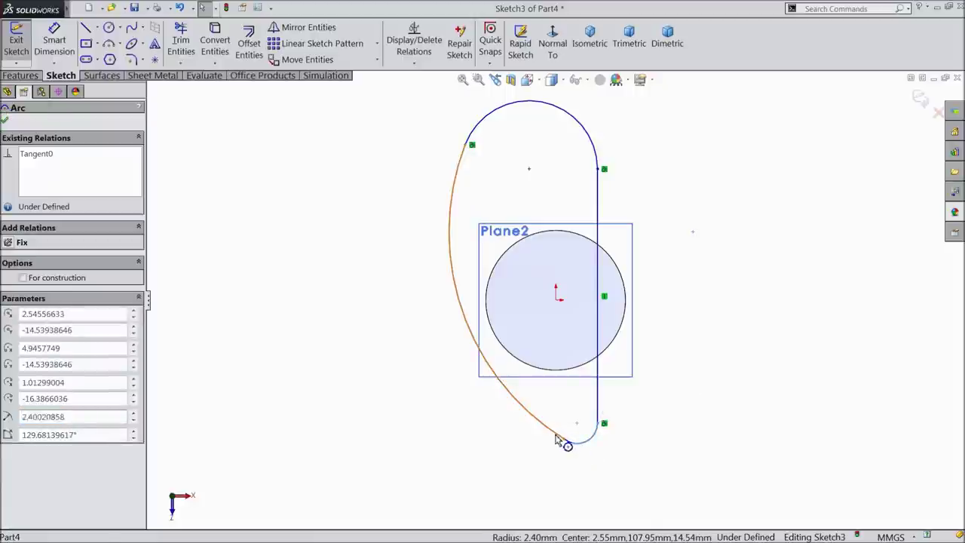
{"action": "left_click", "coordinate": [560, 437], "text": "ctrl"}
{"action": "left_click", "coordinate": [582, 390]}
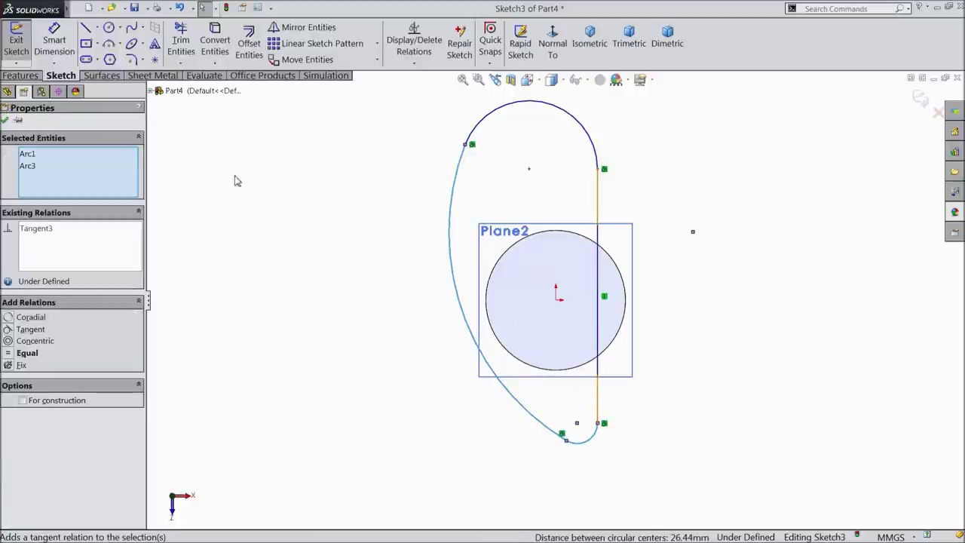
{"action": "left_click", "coordinate": [5, 121]}
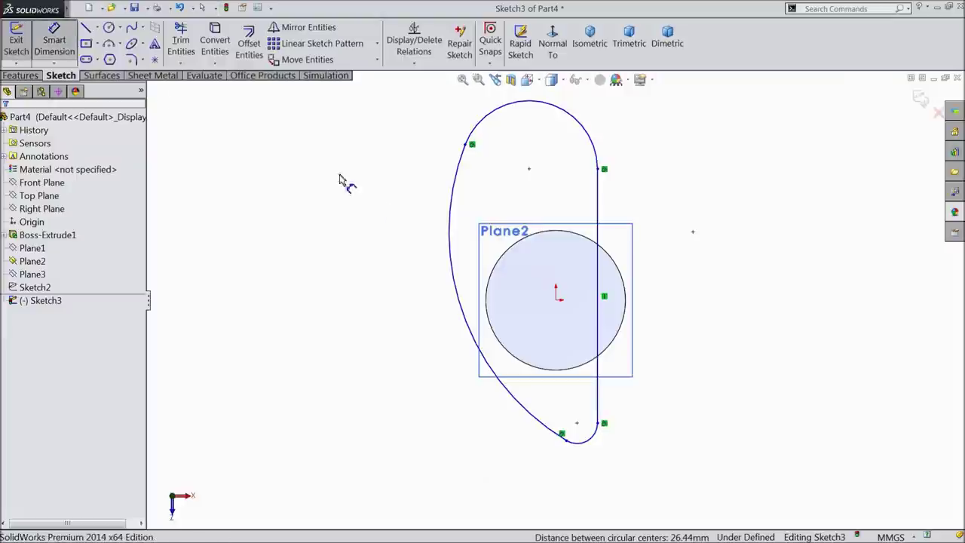
Step: Dimension the vertical line 5.08 from the hub circle centre
{"action": "left_click", "coordinate": [557, 300]}
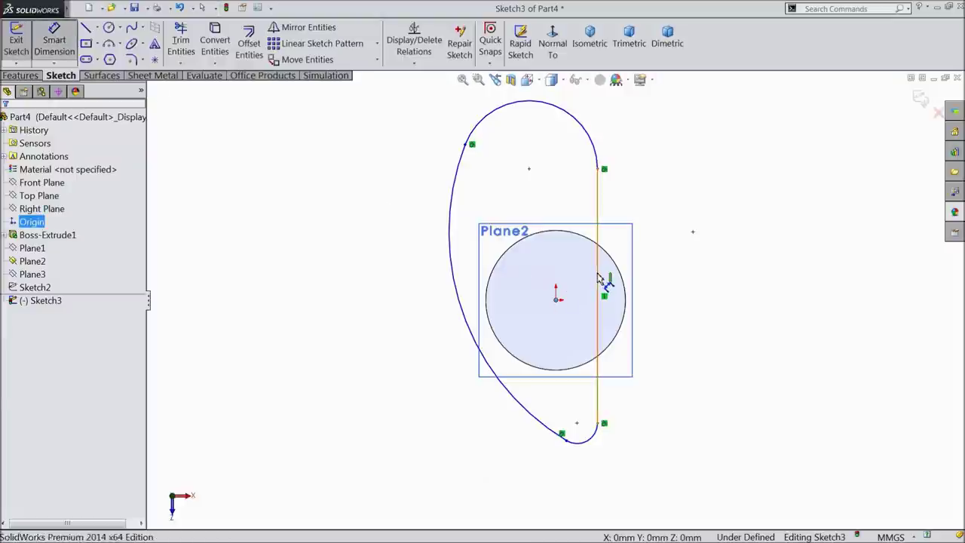
{"action": "left_click", "coordinate": [598, 289]}
{"action": "left_click", "coordinate": [574, 214]}
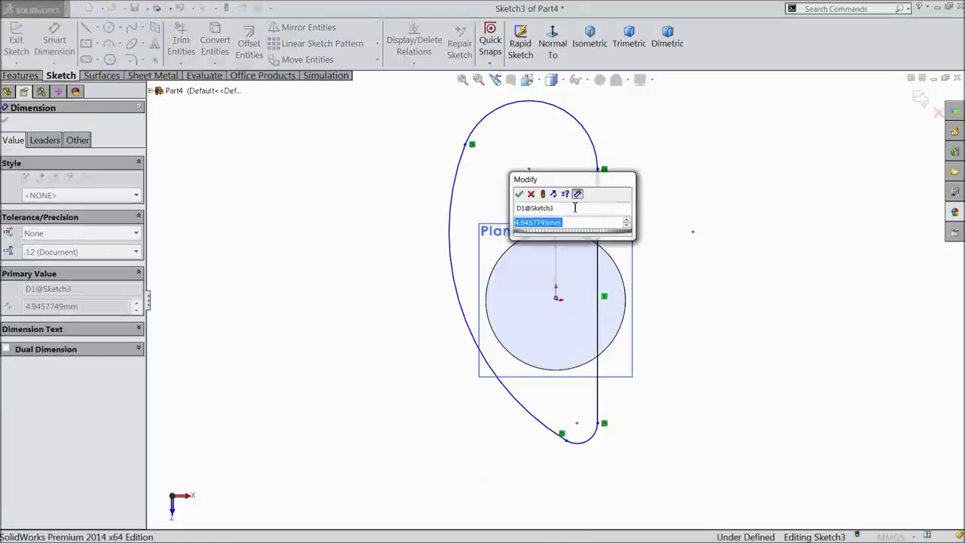
{"action": "type", "text": "5.08"}
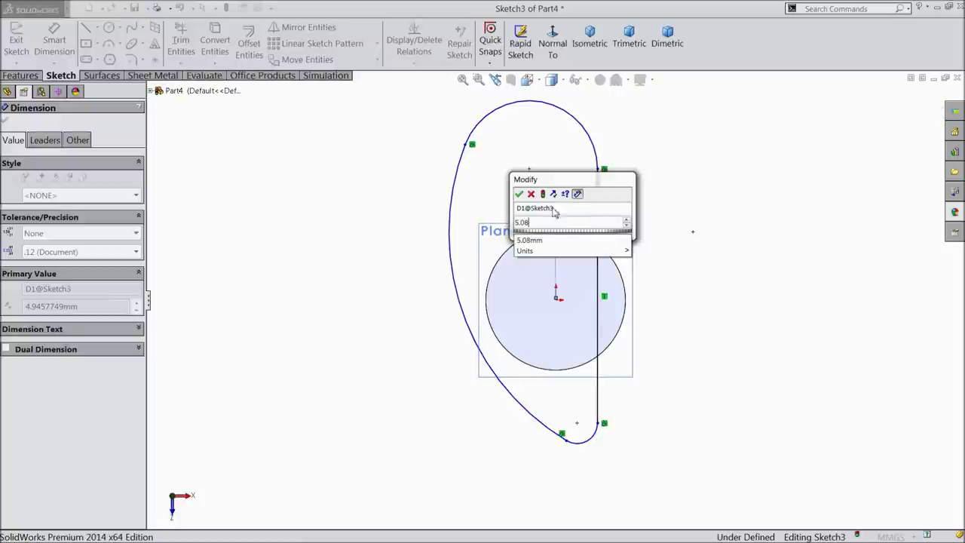
{"action": "left_click", "coordinate": [519, 194]}
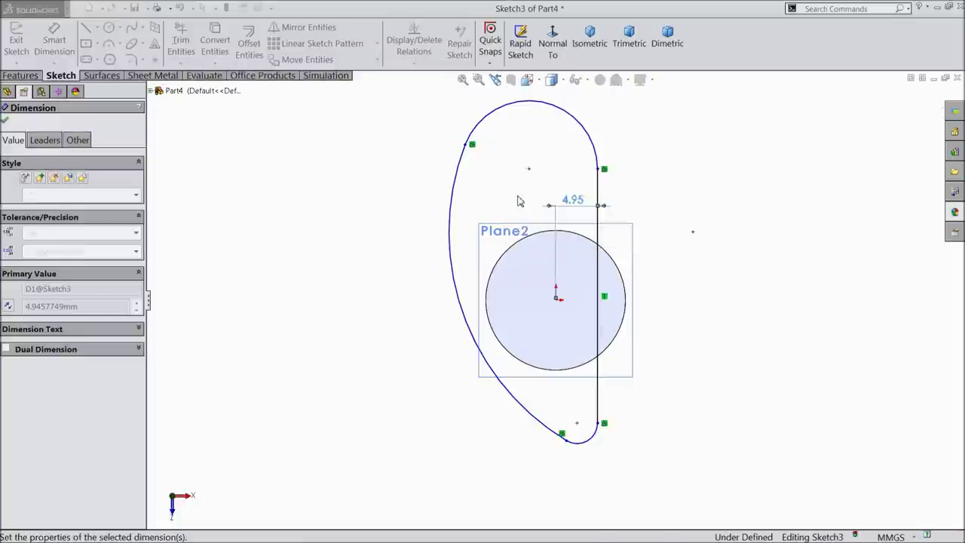
Step: Set the line's top endpoint 13.97 above and bottom endpoint 14.732 below the centre
{"action": "left_click", "coordinate": [556, 300]}
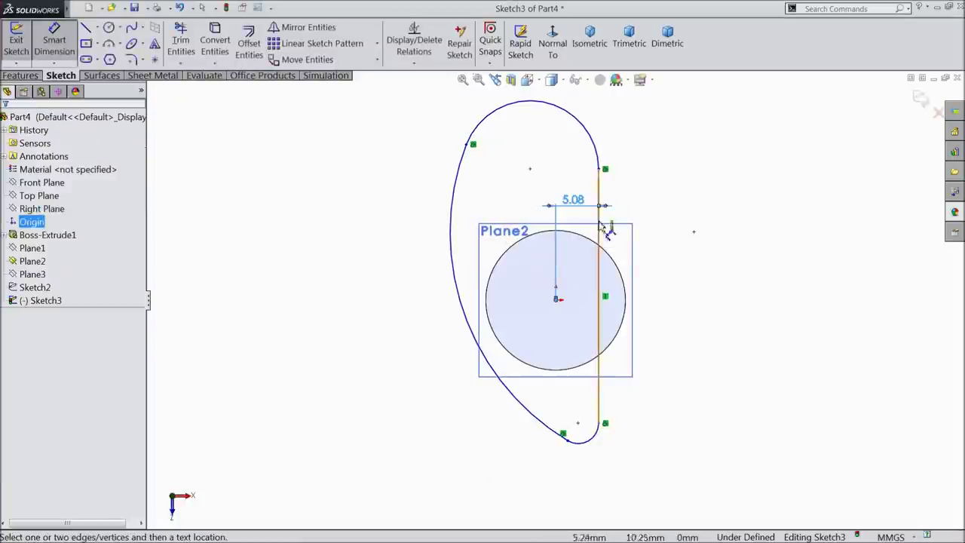
{"action": "left_click", "coordinate": [605, 169]}
{"action": "left_click", "coordinate": [711, 234]}
{"action": "type", "text": "13.97"}
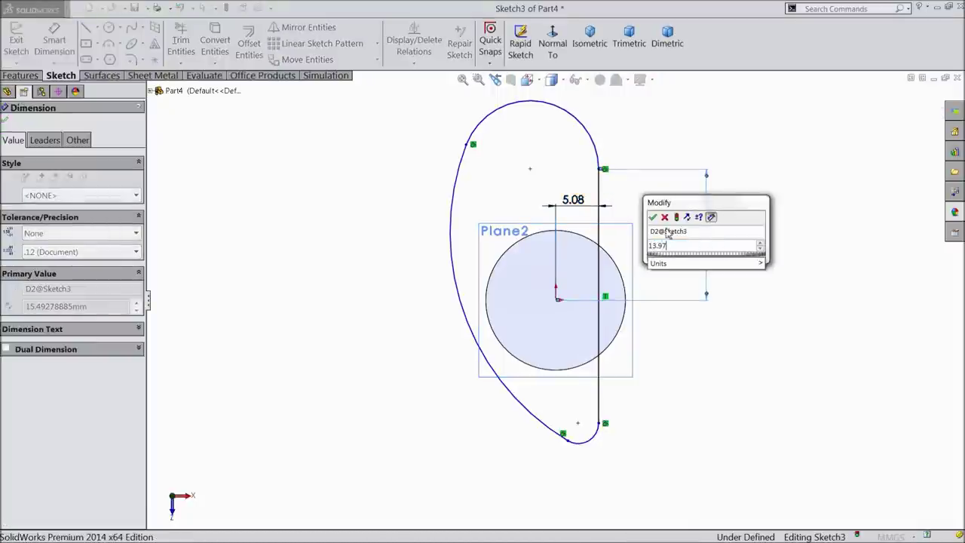
{"action": "key", "text": "Return"}
{"action": "scroll", "coordinate": [630, 419], "scroll_direction": "down", "scroll_amount": 2}
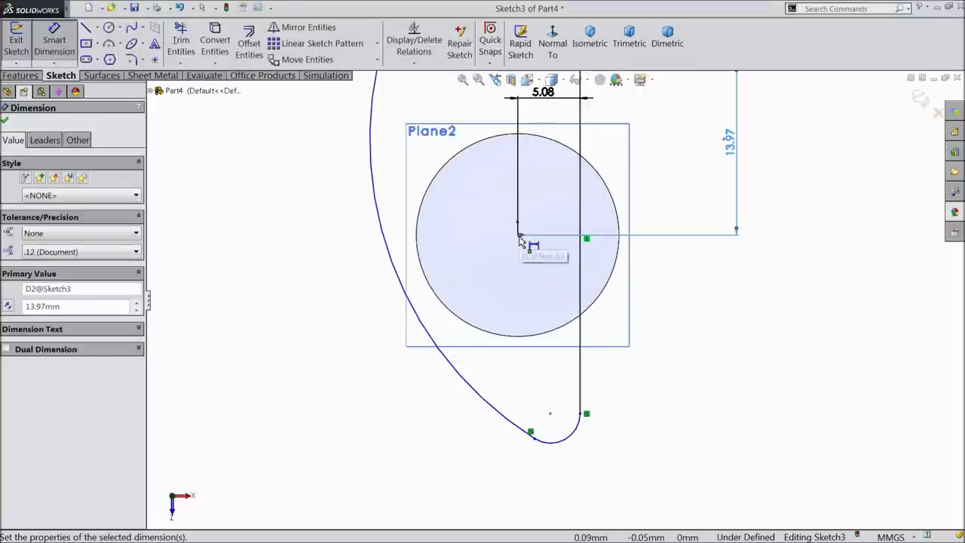
{"action": "key", "text": "Escape"}
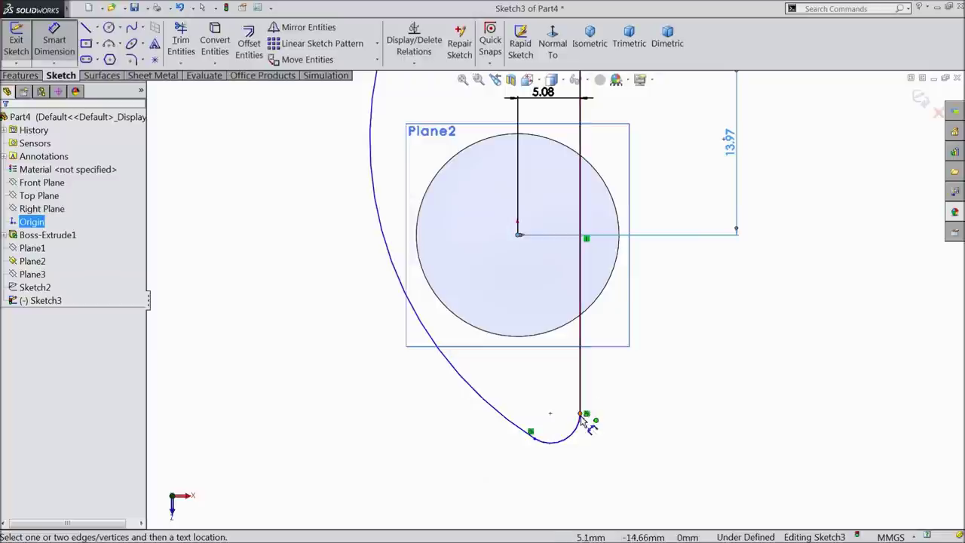
{"action": "left_click", "coordinate": [581, 413]}
{"action": "left_click", "coordinate": [727, 316]}
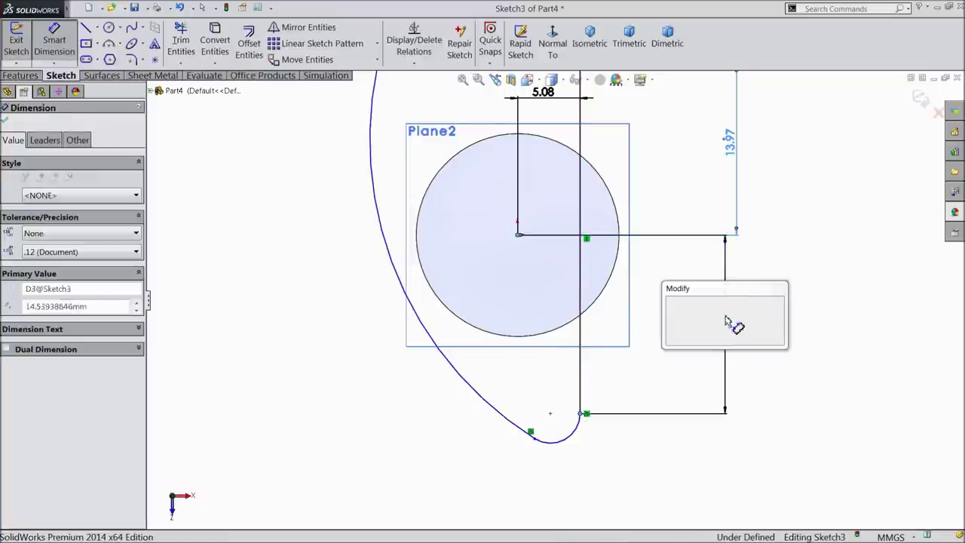
{"action": "type", "text": "14.732"}
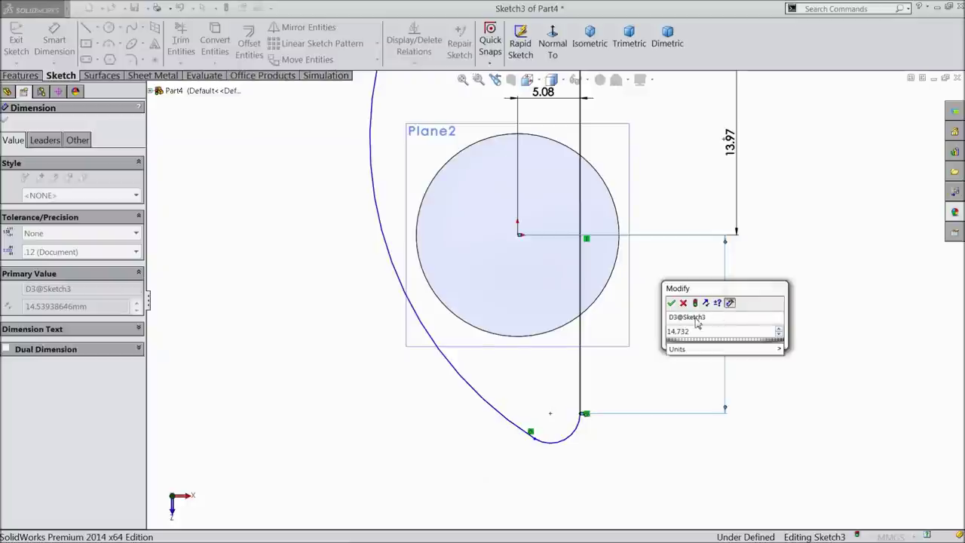
{"action": "left_click", "coordinate": [671, 303]}
Step: Give the small bottom arc radius 2.032/2 (R1.02)
{"action": "scroll", "coordinate": [609, 407], "scroll_direction": "up", "scroll_amount": 2}
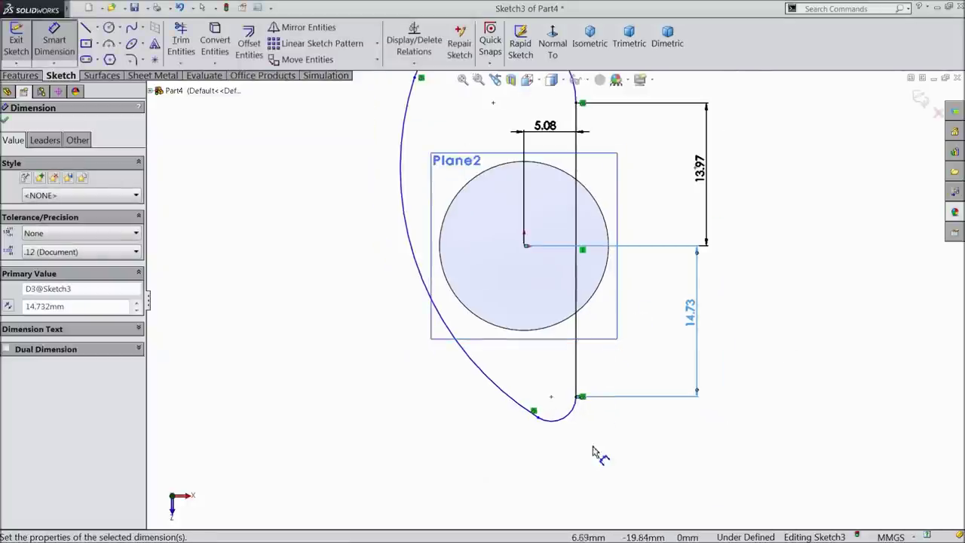
{"action": "scroll", "coordinate": [558, 414], "scroll_direction": "down", "scroll_amount": 4}
{"action": "left_click", "coordinate": [558, 398]}
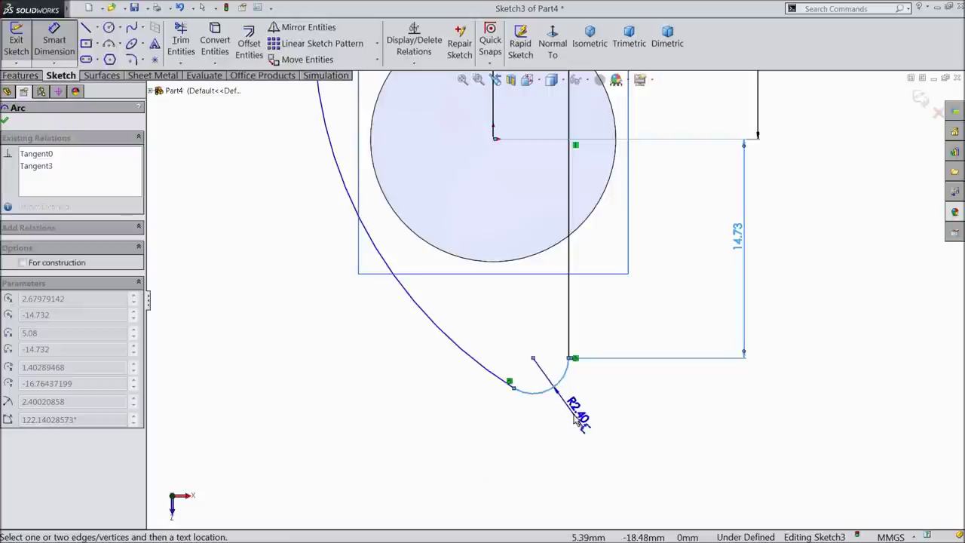
{"action": "left_click", "coordinate": [575, 413]}
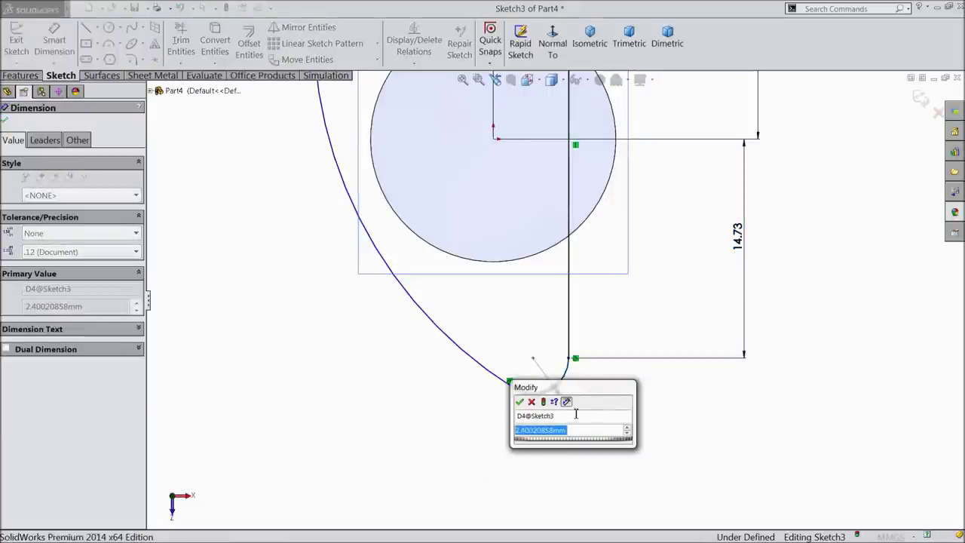
{"action": "type", "text": "2.032/2"}
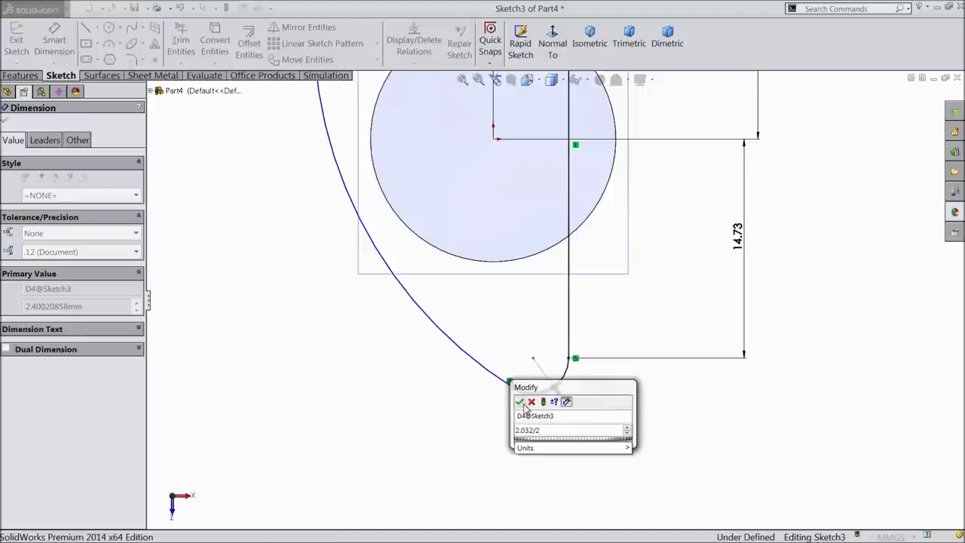
{"action": "left_click", "coordinate": [520, 402]}
{"action": "scroll", "coordinate": [507, 334], "scroll_direction": "down", "scroll_amount": 4}
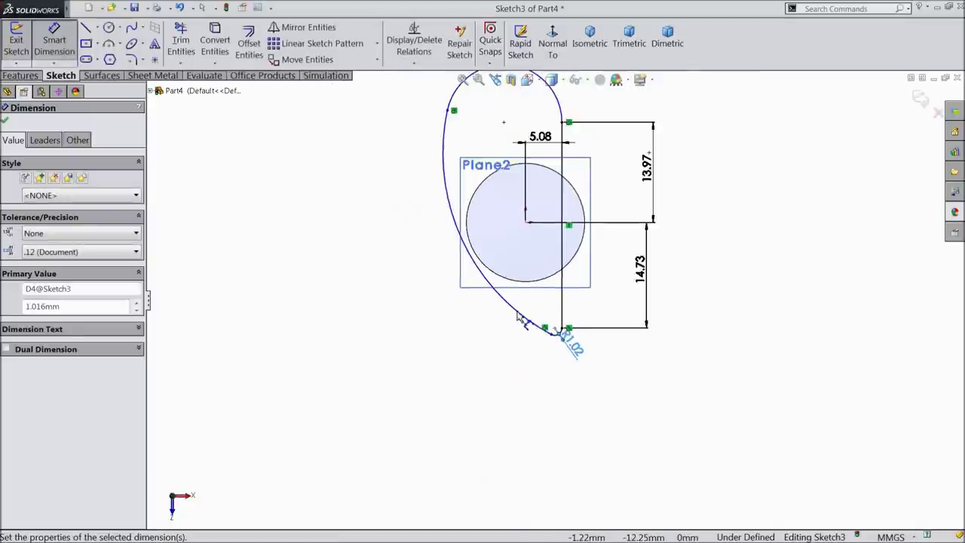
{"action": "scroll", "coordinate": [530, 181], "scroll_direction": "up", "scroll_amount": 2}
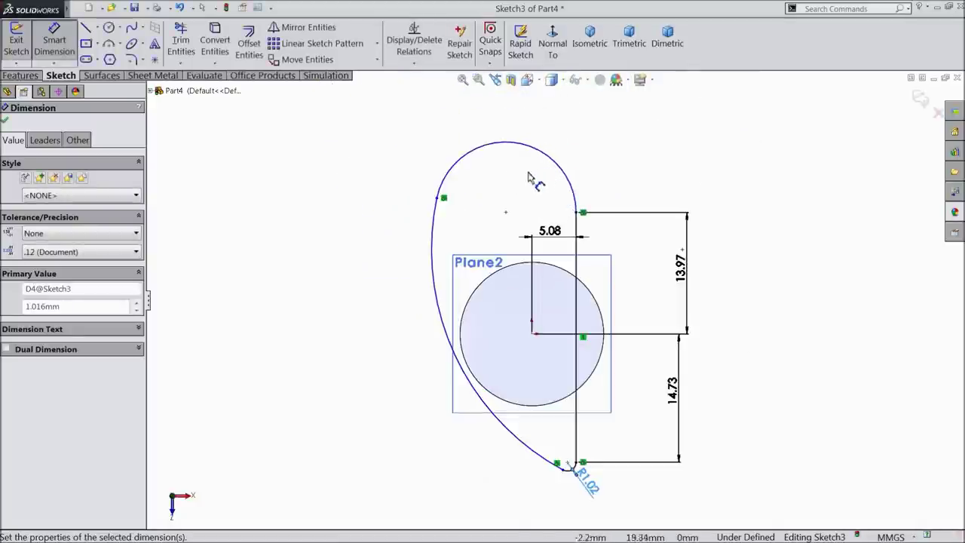
Step: Set the top arc radius to 10.16/2 and the side curve radius to 22.987
{"action": "left_click", "coordinate": [492, 145]}
{"action": "left_click", "coordinate": [507, 113]}
{"action": "type", "text": "10."}
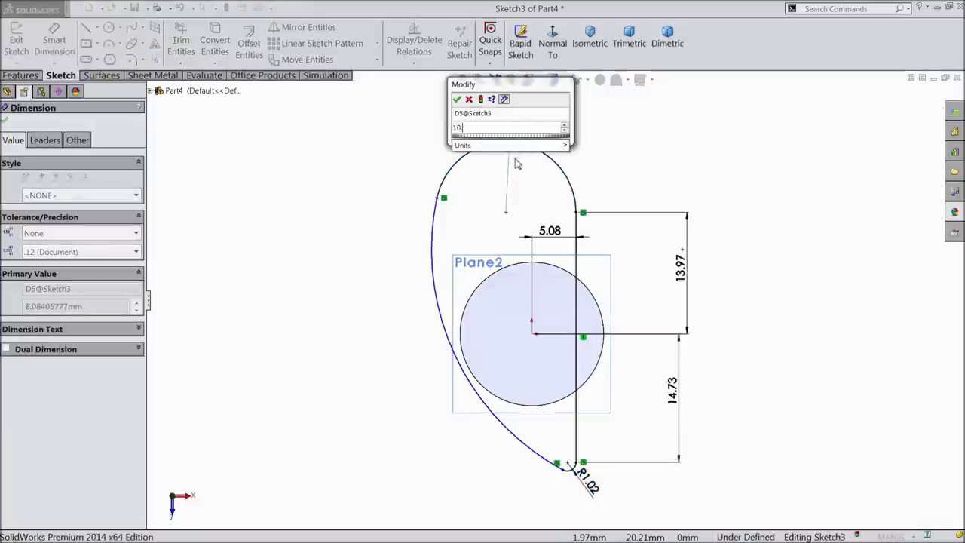
{"action": "type", "text": "16/2"}
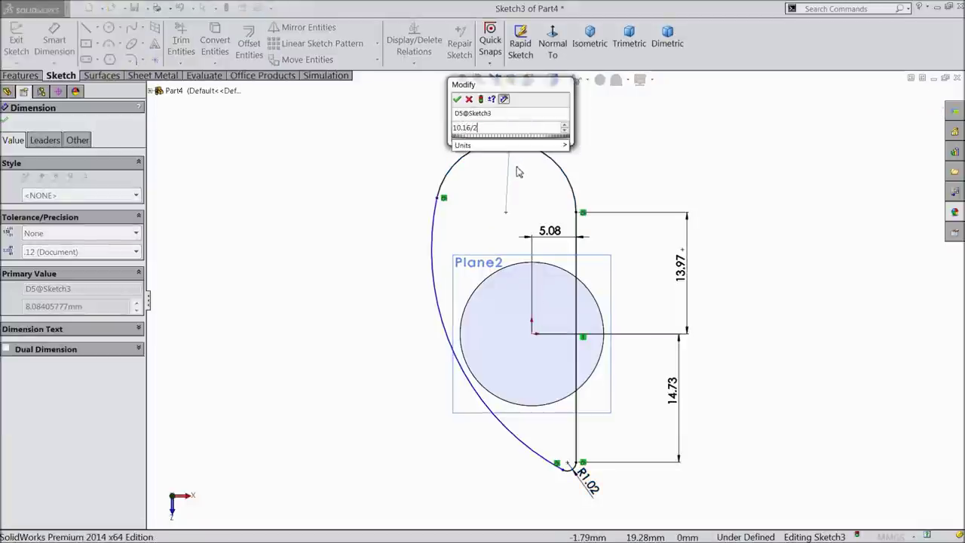
{"action": "left_click", "coordinate": [456, 98]}
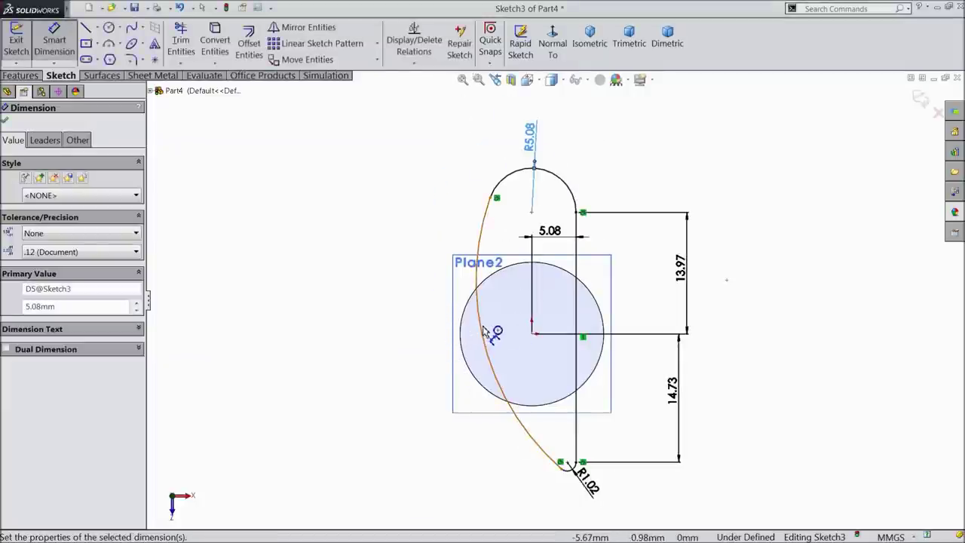
{"action": "left_click", "coordinate": [480, 329]}
{"action": "left_click", "coordinate": [364, 349]}
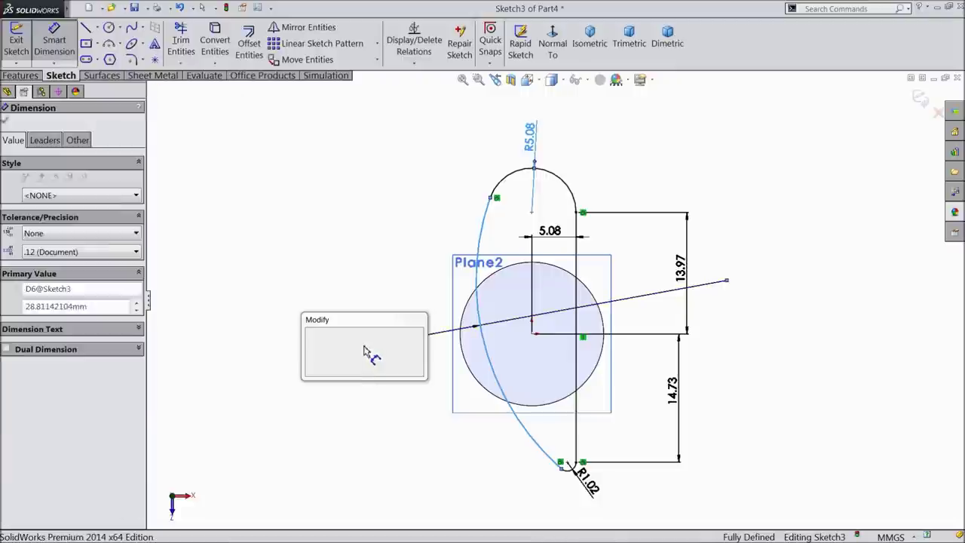
{"action": "type", "text": "22.987"}
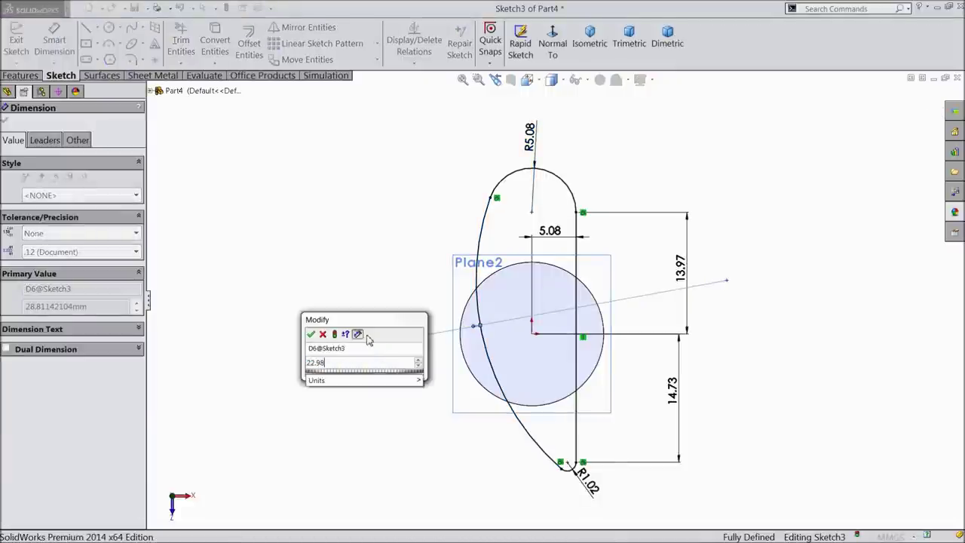
{"action": "left_click", "coordinate": [310, 333]}
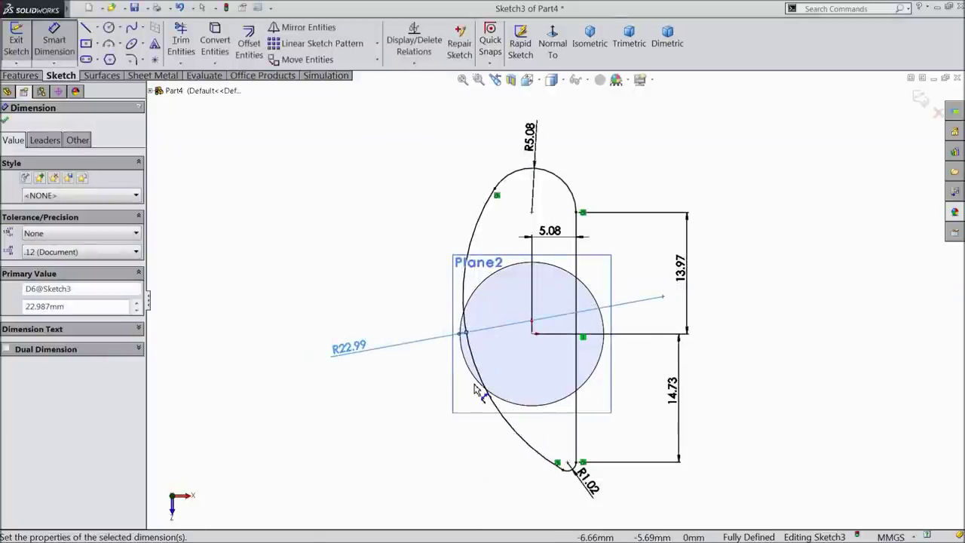
Step: Exit Sketch3 and orbit to show the cylinder
{"action": "middle_click_drag", "start_coordinate": [581, 420], "coordinate": [573, 396], "text": "ctrl"}
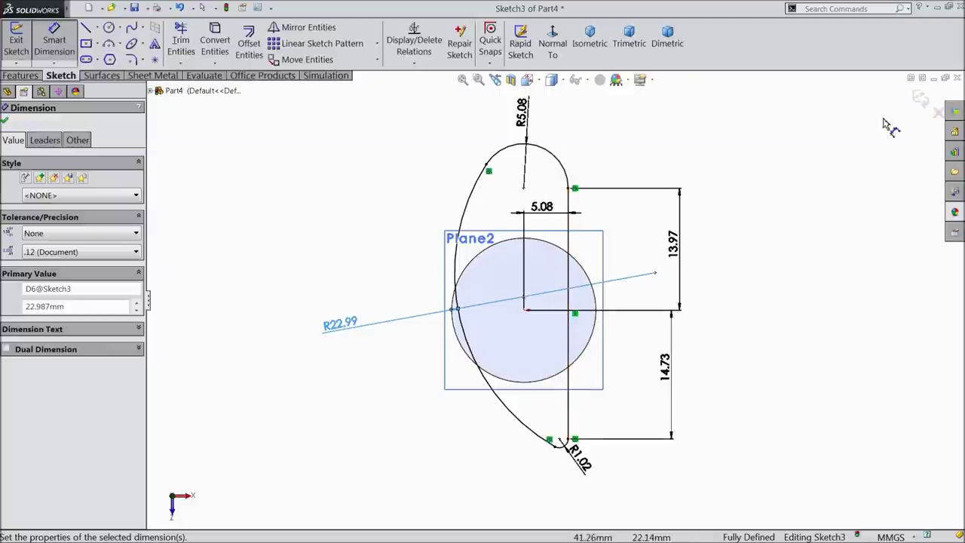
{"action": "left_click", "coordinate": [922, 100]}
{"action": "mouse_move", "coordinate": [739, 262]}
{"action": "middle_mouse_down"}
{"action": "mouse_move", "coordinate": [694, 287]}
{"action": "mouse_move", "coordinate": [624, 233]}
{"action": "middle_mouse_up"}
Step: Hide Sketch3 and Plane2
{"action": "left_click", "coordinate": [549, 222]}
{"action": "key", "text": "f"}
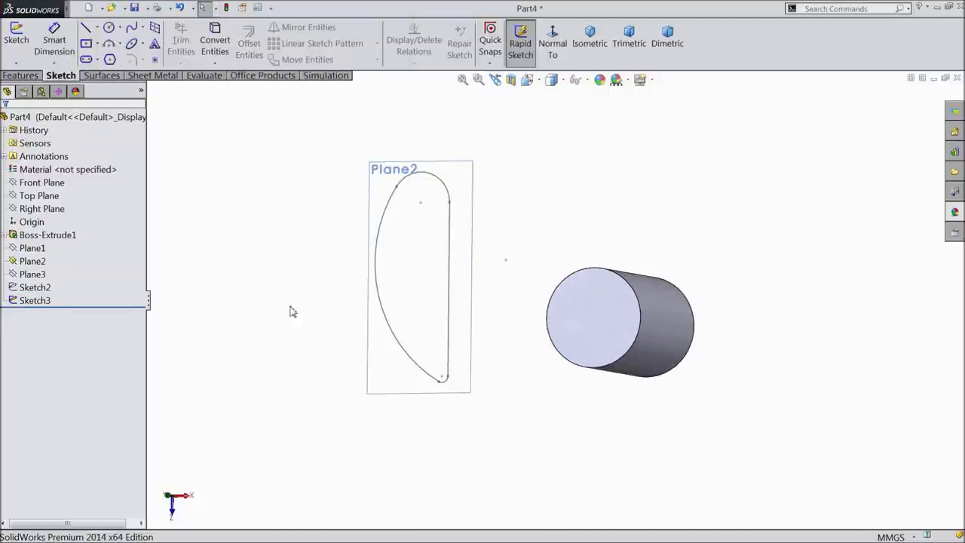
{"action": "left_click", "coordinate": [36, 301]}
{"action": "left_click", "coordinate": [33, 273]}
{"action": "left_click", "coordinate": [32, 261]}
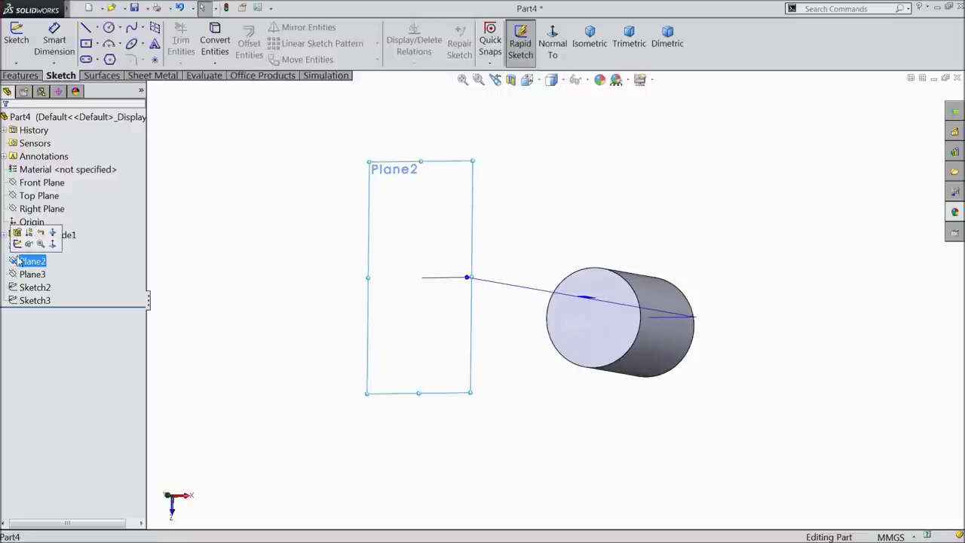
{"action": "left_click", "coordinate": [29, 245]}
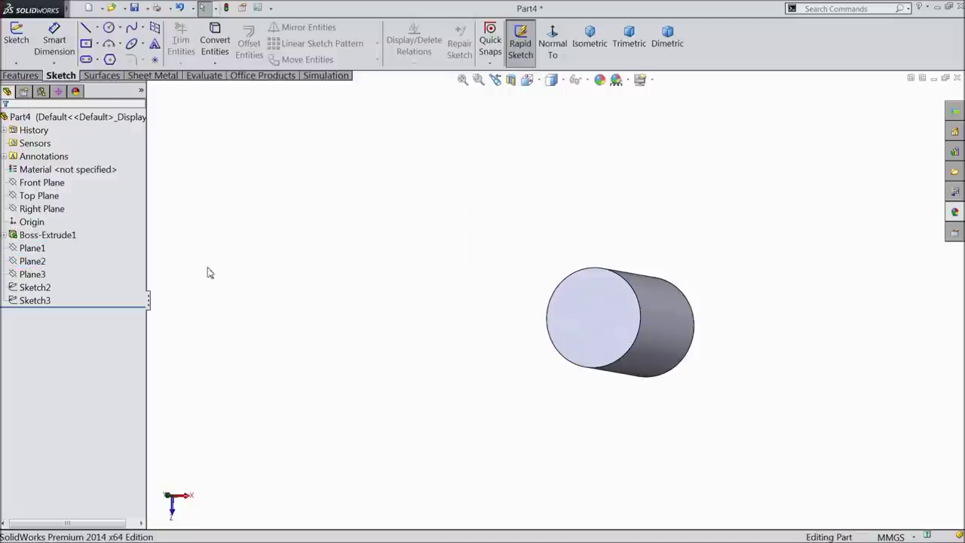
Step: Show Plane3 and start a new sketch on it viewed Normal To
{"action": "left_click", "coordinate": [23, 274]}
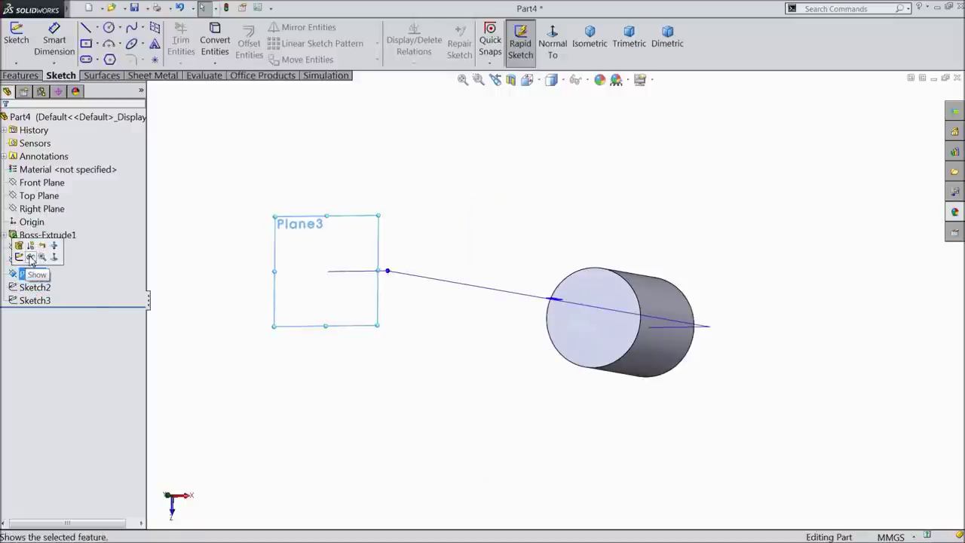
{"action": "left_click", "coordinate": [31, 260]}
{"action": "key", "text": "z"}
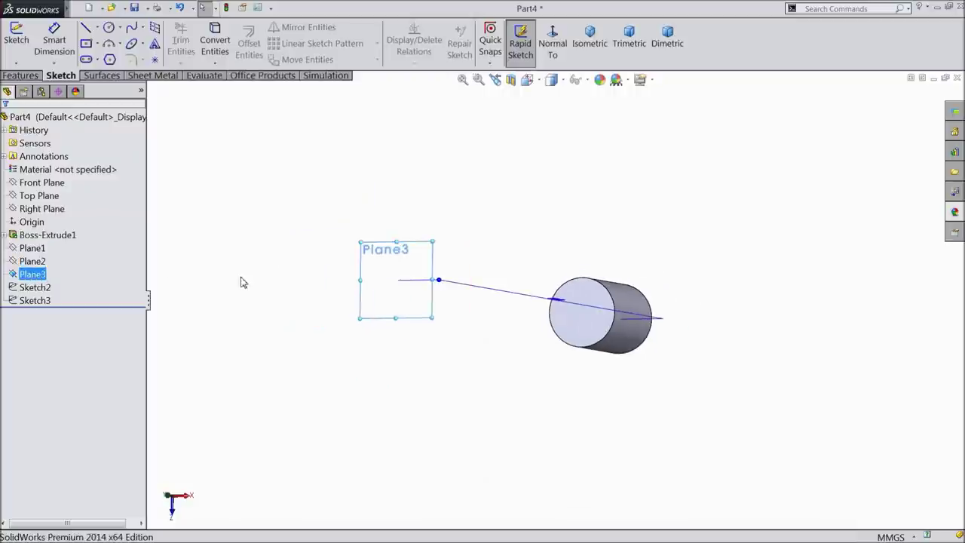
{"action": "left_click", "coordinate": [260, 275]}
{"action": "left_click", "coordinate": [401, 292]}
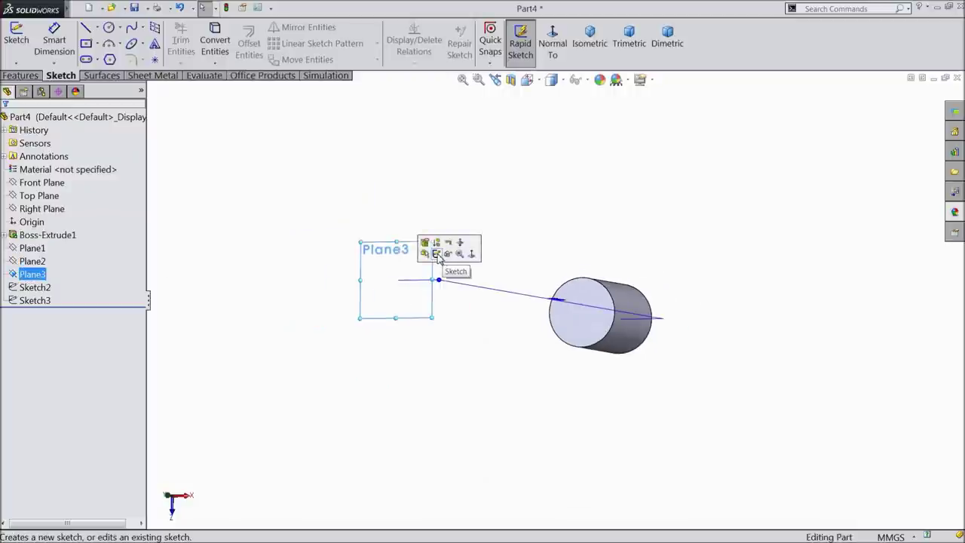
{"action": "left_click", "coordinate": [439, 258]}
{"action": "left_click", "coordinate": [553, 38]}
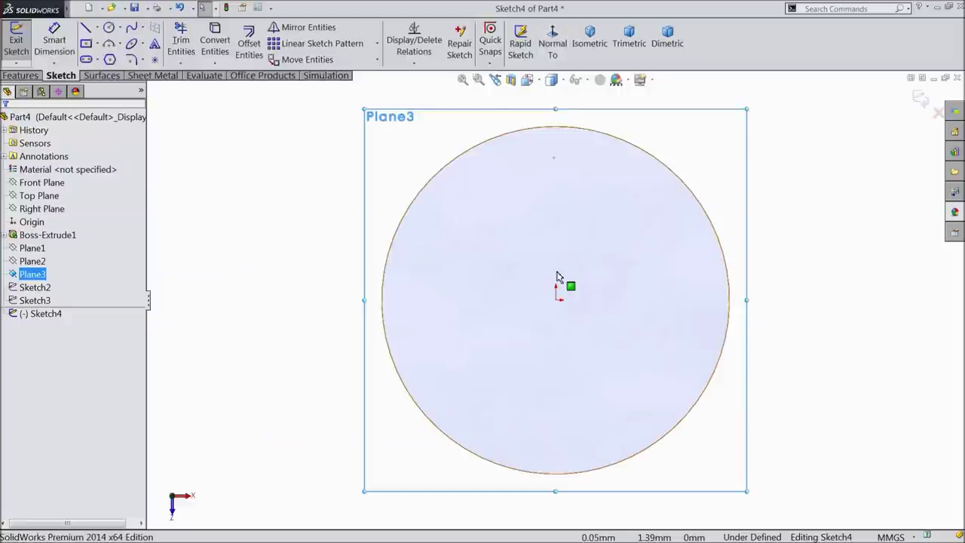
Step: Draw a vertical line past the hub circle, ending in a small tangent arc at its bottom
{"action": "left_click", "coordinate": [86, 27]}
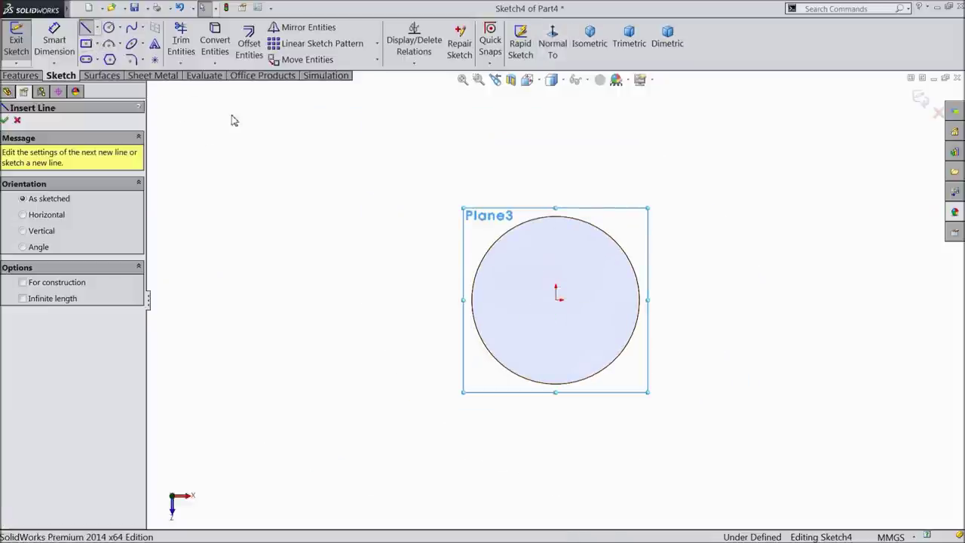
{"action": "left_click", "coordinate": [606, 190]}
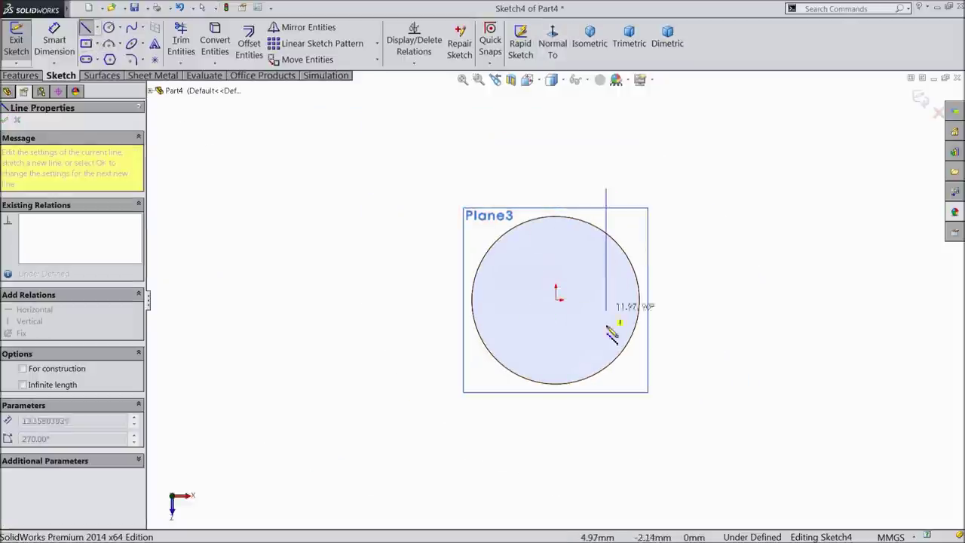
{"action": "left_click", "coordinate": [607, 457]}
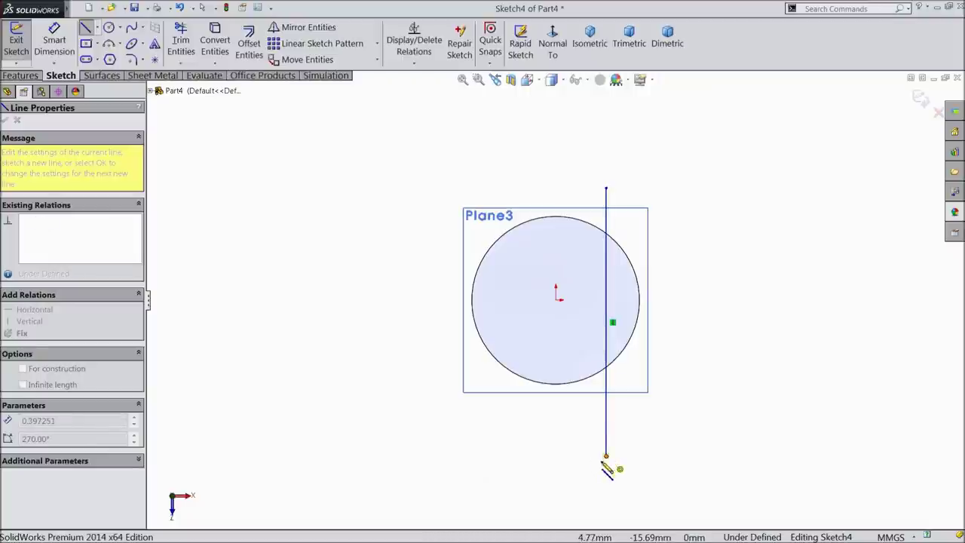
{"action": "left_click", "coordinate": [566, 467]}
{"action": "right_click", "coordinate": [502, 82]}
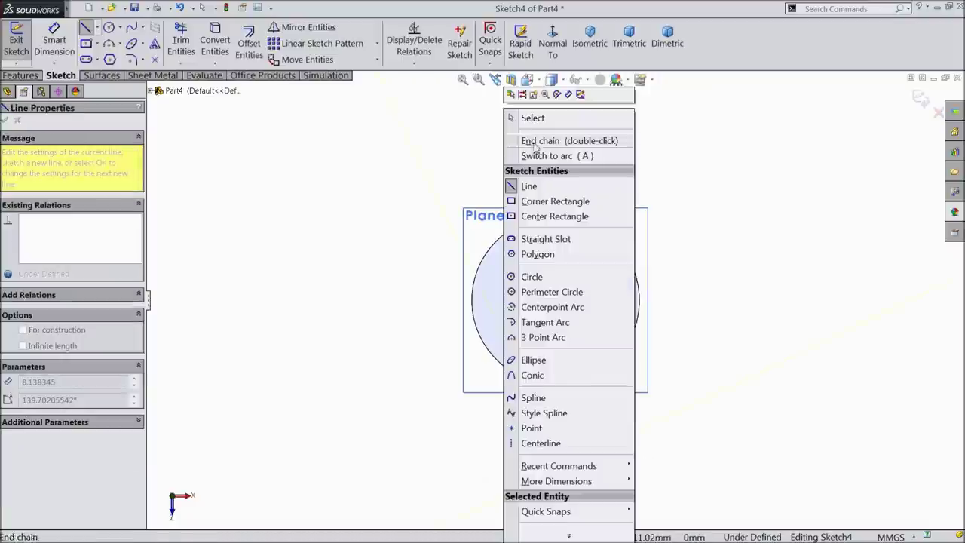
{"action": "left_click", "coordinate": [520, 117]}
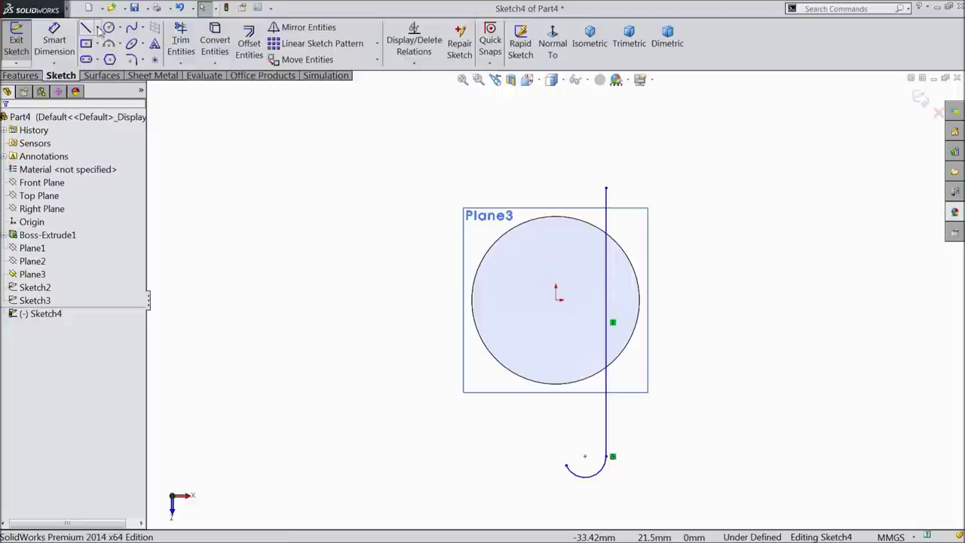
Step: Add a top arc curving left from the vertical line's upper end
{"action": "left_click", "coordinate": [87, 28]}
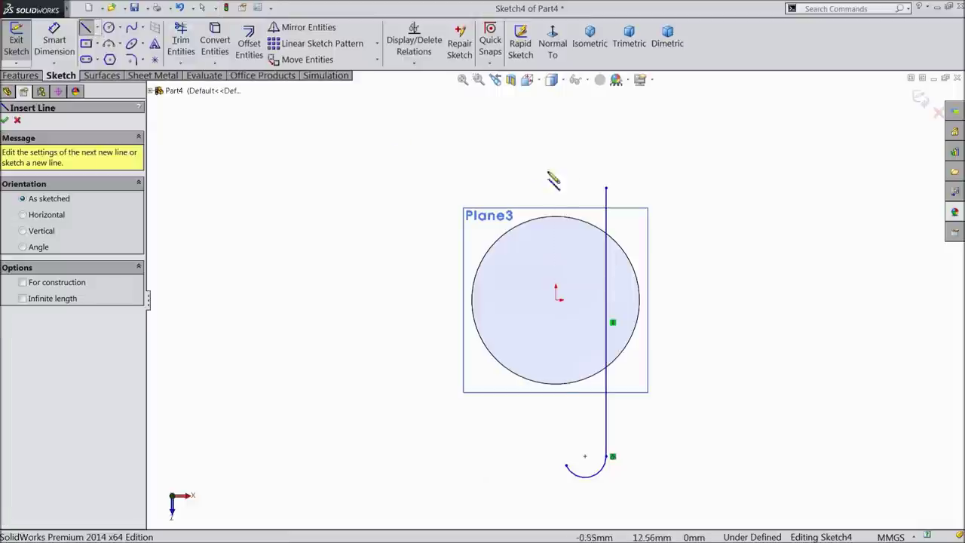
{"action": "left_click", "coordinate": [606, 188]}
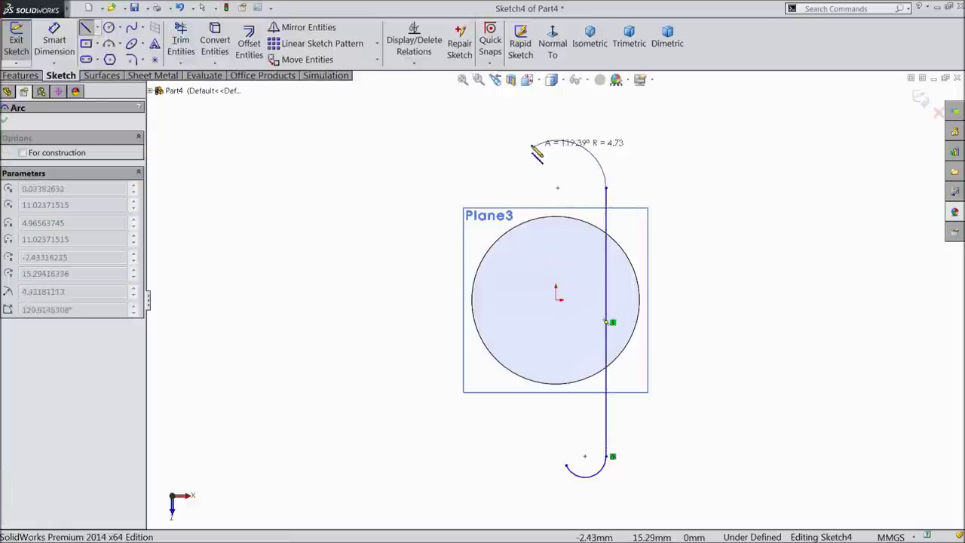
{"action": "left_click", "coordinate": [479, 181]}
{"action": "right_click", "coordinate": [443, 168]}
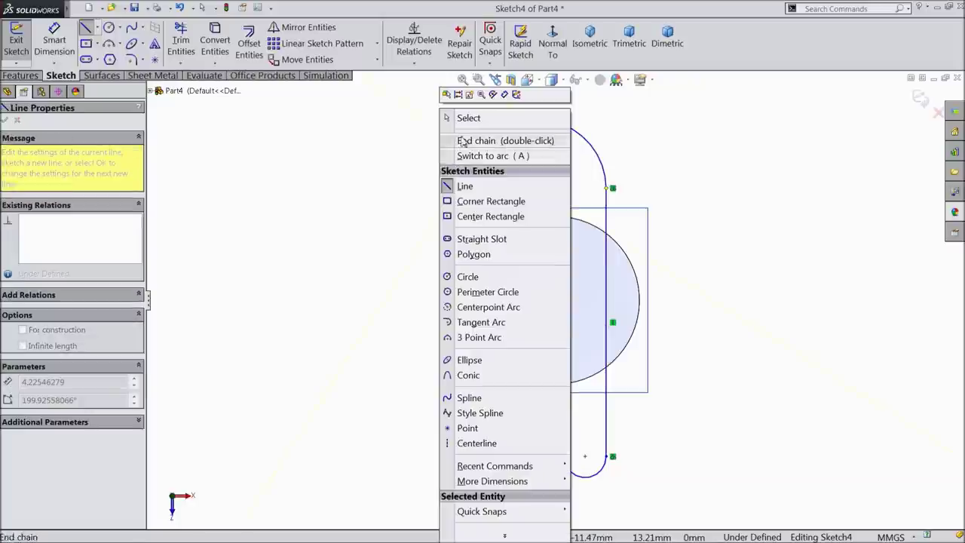
{"action": "left_click", "coordinate": [462, 142]}
{"action": "key", "text": "Escape"}
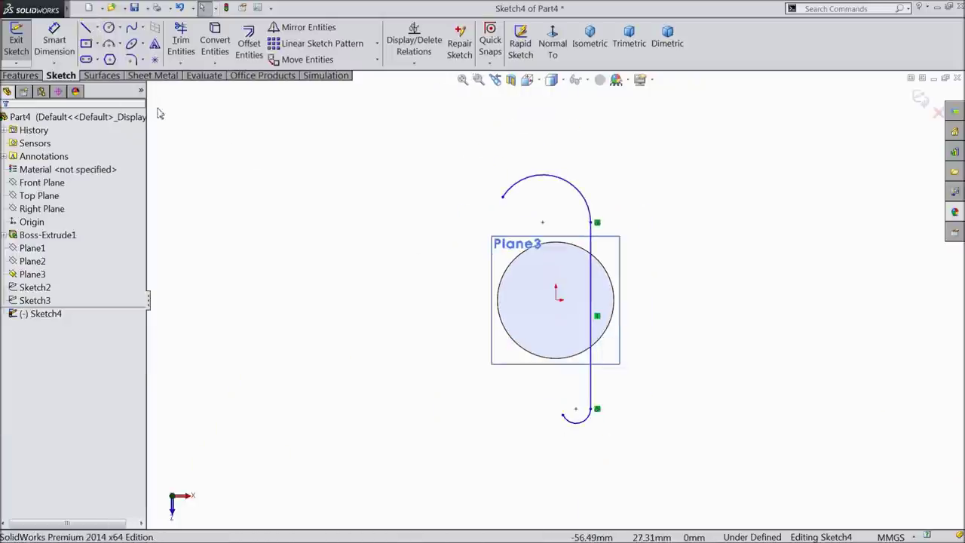
Step: Close the outline with a three-point arc joining the free ends of the top and bottom arcs
{"action": "left_click", "coordinate": [109, 44]}
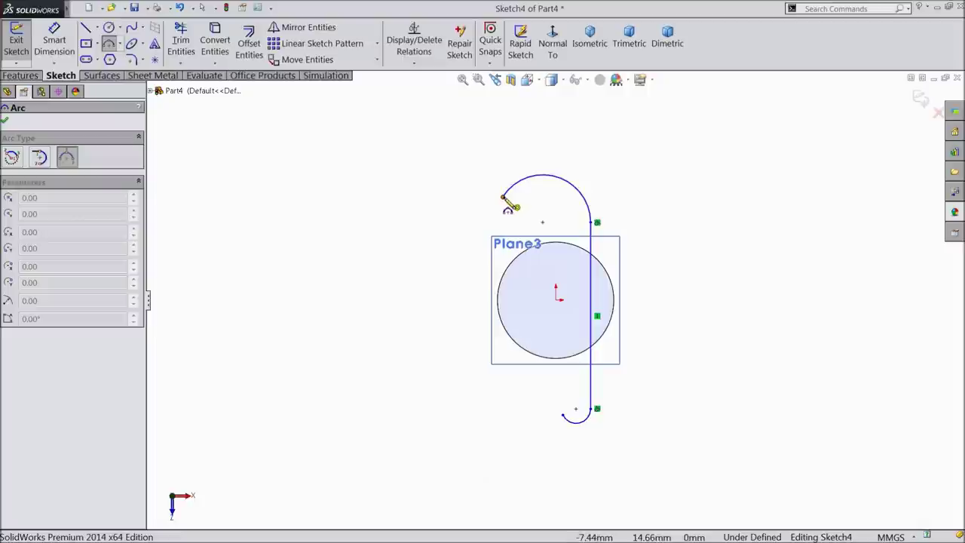
{"action": "left_click", "coordinate": [503, 195]}
{"action": "left_click", "coordinate": [563, 414]}
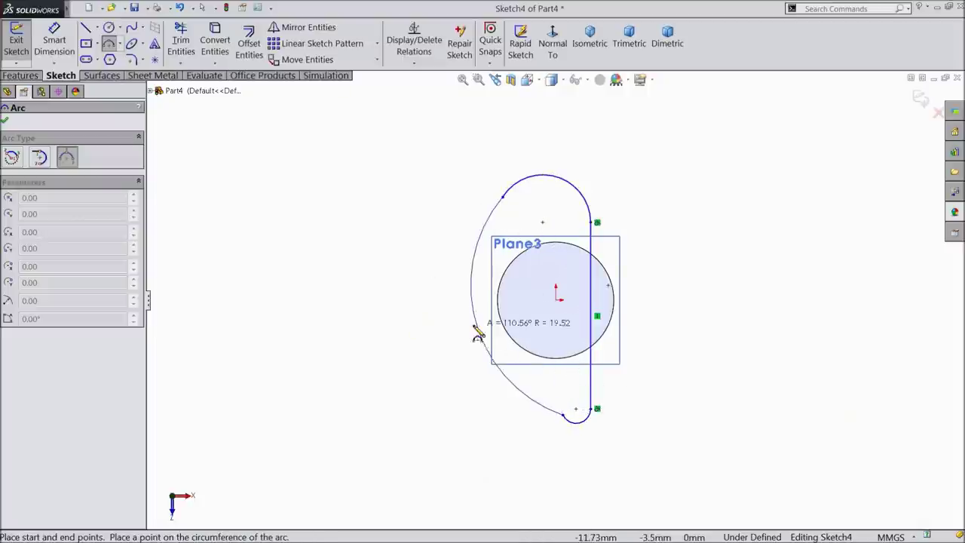
{"action": "left_click", "coordinate": [477, 332]}
{"action": "right_click", "coordinate": [392, 254]}
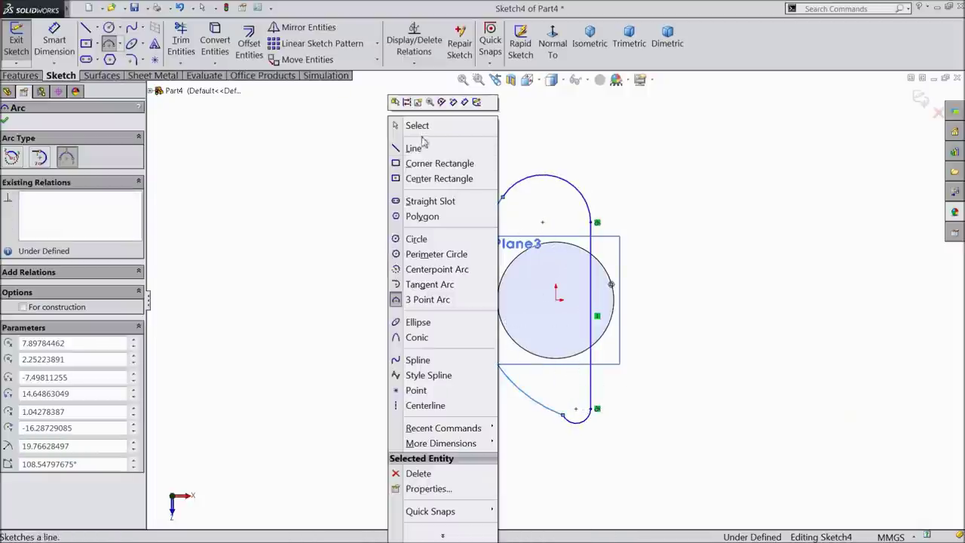
{"action": "left_click", "coordinate": [421, 126]}
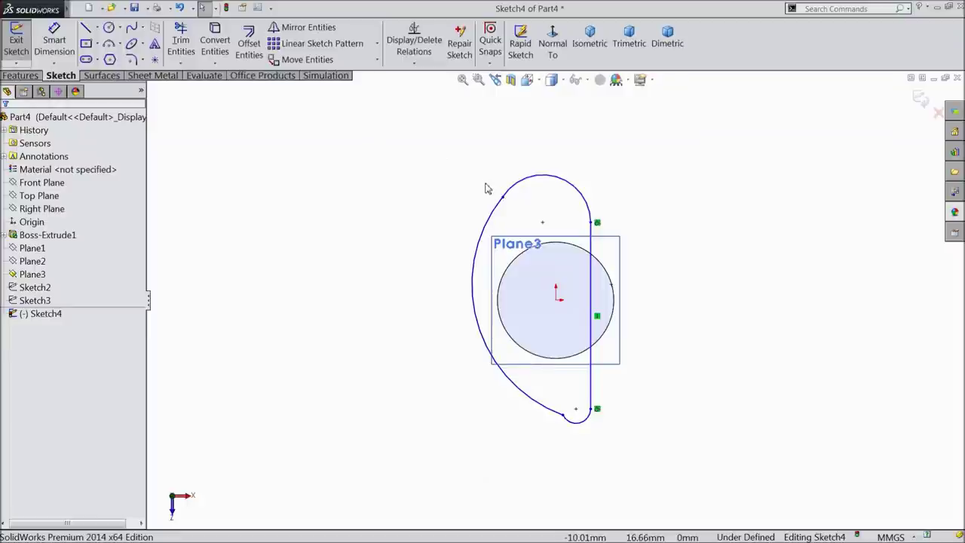
{"action": "scroll", "coordinate": [514, 240], "scroll_direction": "down", "scroll_amount": 2}
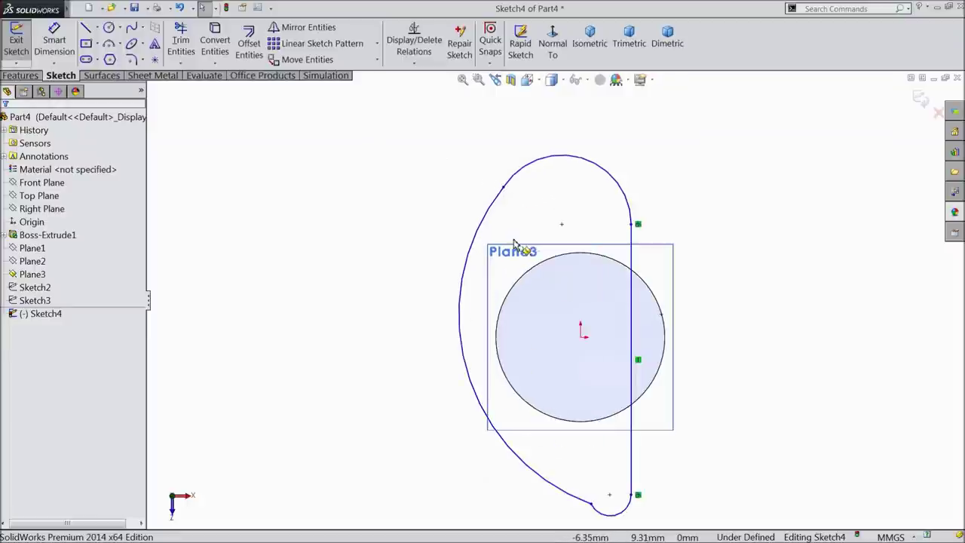
{"action": "left_click", "coordinate": [517, 178]}
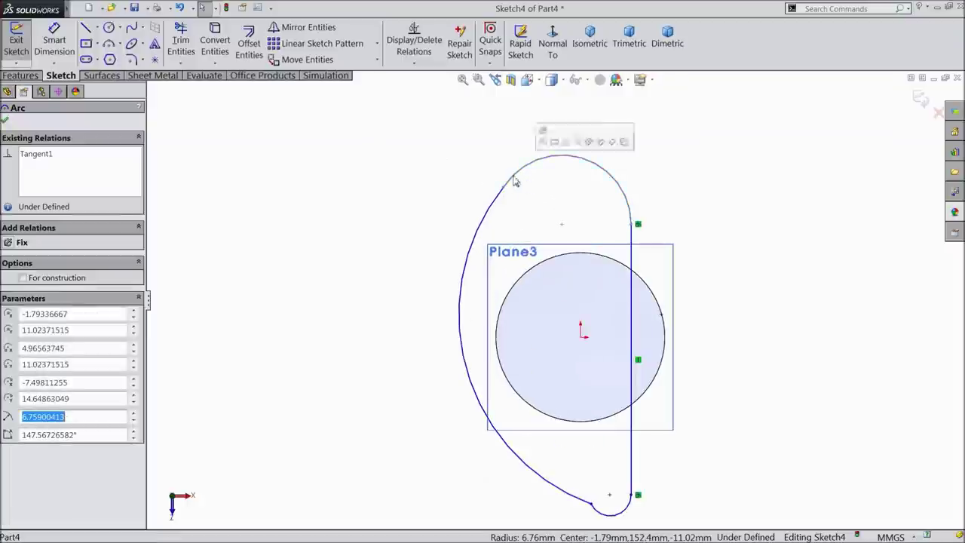
Step: Make the large left arc tangent to the top arc
{"action": "left_click", "coordinate": [492, 218], "text": "ctrl"}
{"action": "left_click", "coordinate": [524, 167]}
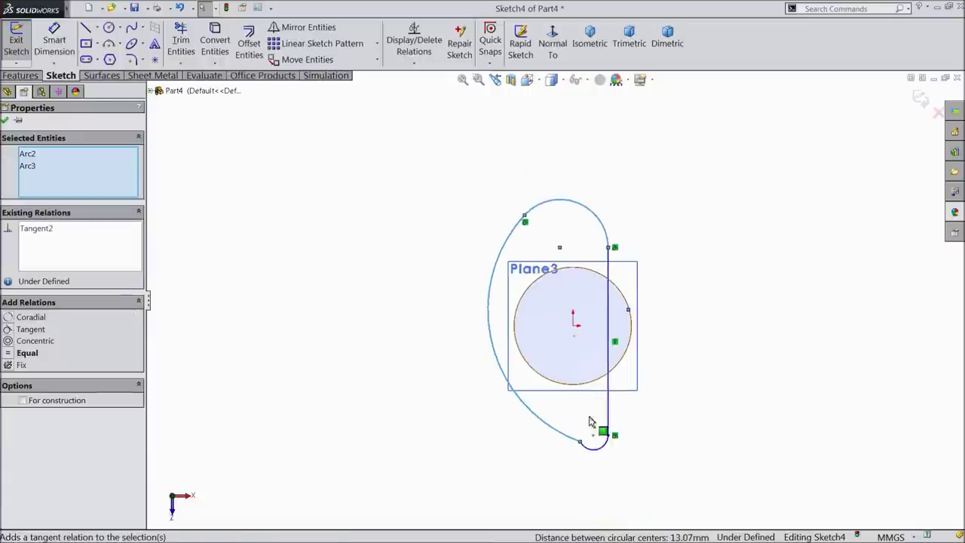
{"action": "scroll", "coordinate": [575, 437], "scroll_direction": "down", "scroll_amount": 2}
Step: Make the large left arc tangent to the small bottom arc
{"action": "left_click", "coordinate": [576, 438]}
{"action": "left_click", "coordinate": [549, 409]}
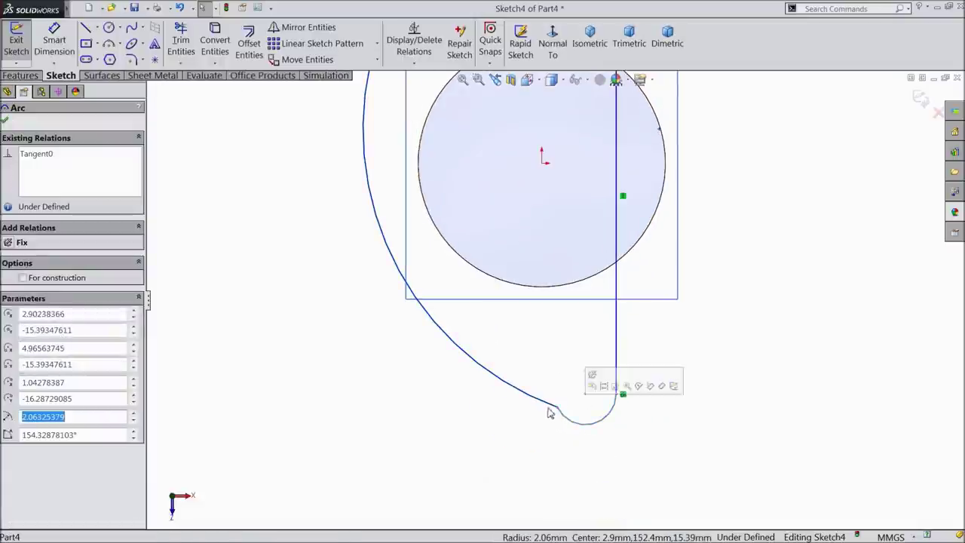
{"action": "left_click", "coordinate": [563, 419], "text": "ctrl"}
{"action": "left_click", "coordinate": [589, 367]}
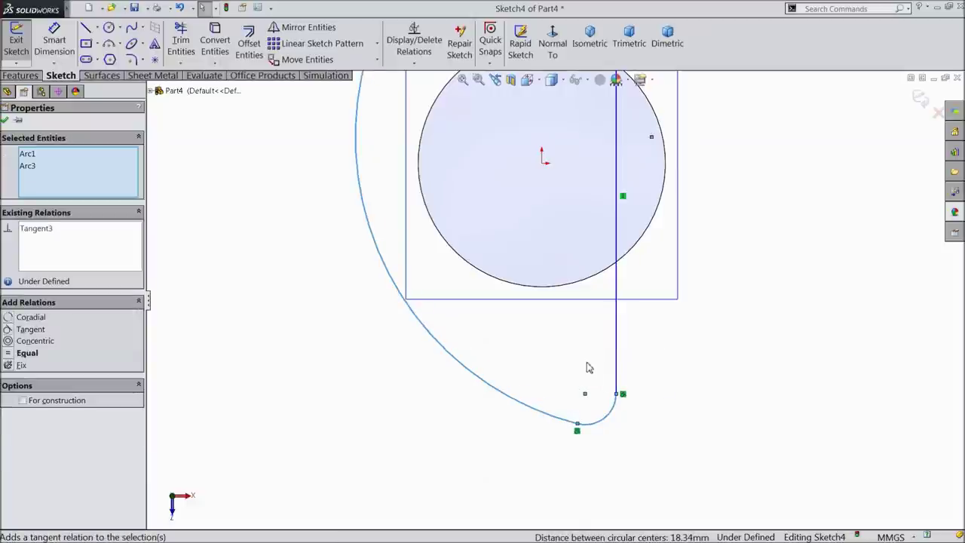
{"action": "left_click", "coordinate": [6, 120]}
{"action": "scroll", "coordinate": [447, 264], "scroll_direction": "up", "scroll_amount": 4}
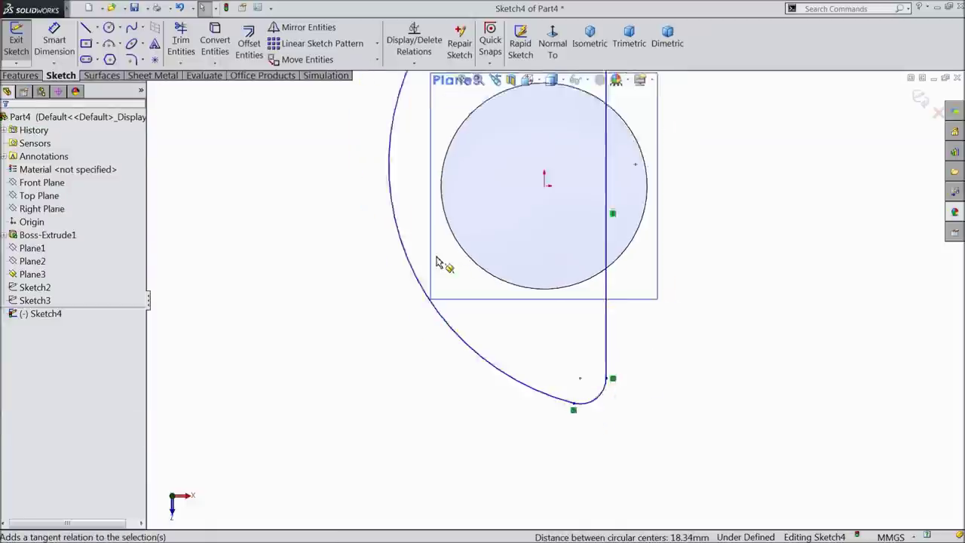
{"action": "scroll", "coordinate": [559, 188], "scroll_direction": "down", "scroll_amount": 2}
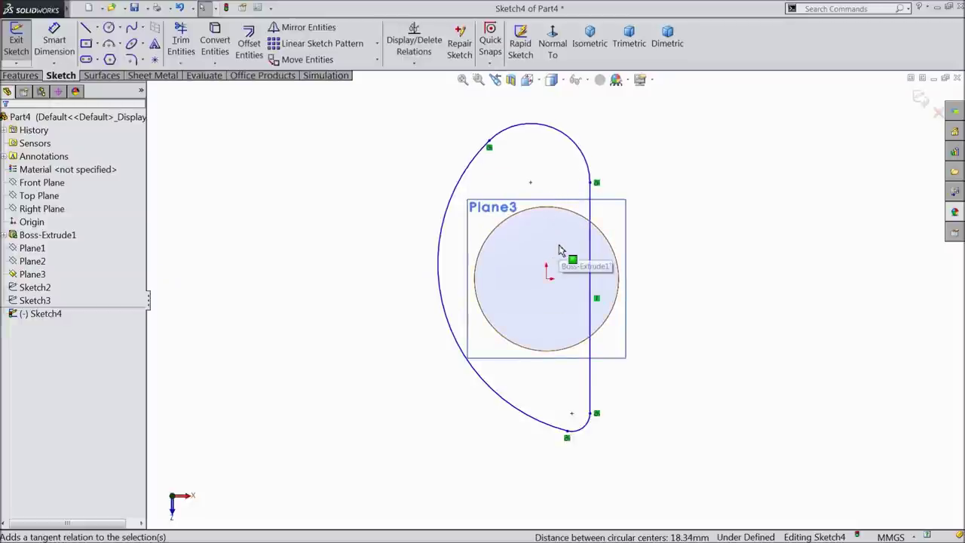
{"action": "left_click", "coordinate": [54, 42]}
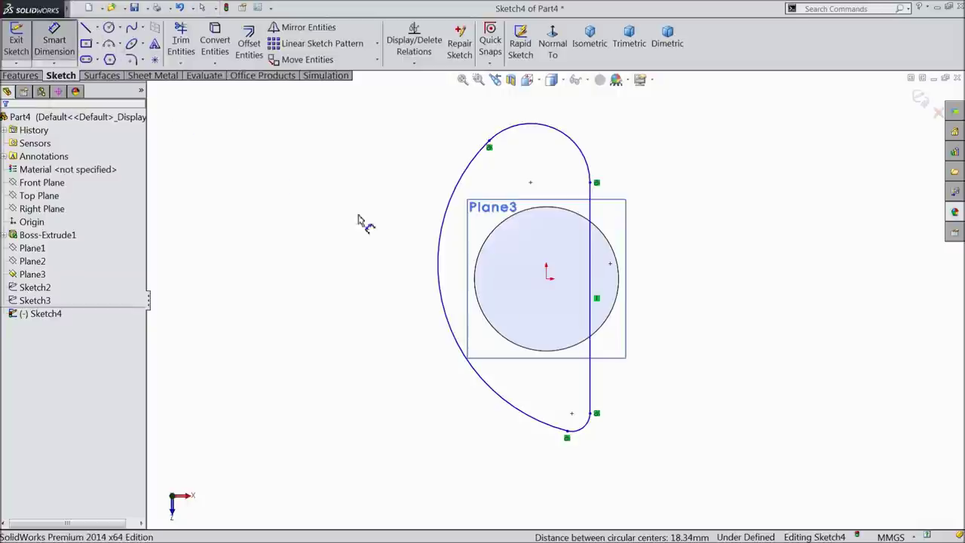
Step: Dimension the vertical line 3.05 horizontally from the sketch origin
{"action": "scroll", "coordinate": [565, 290], "scroll_direction": "down", "scroll_amount": 2}
{"action": "left_click", "coordinate": [537, 272]}
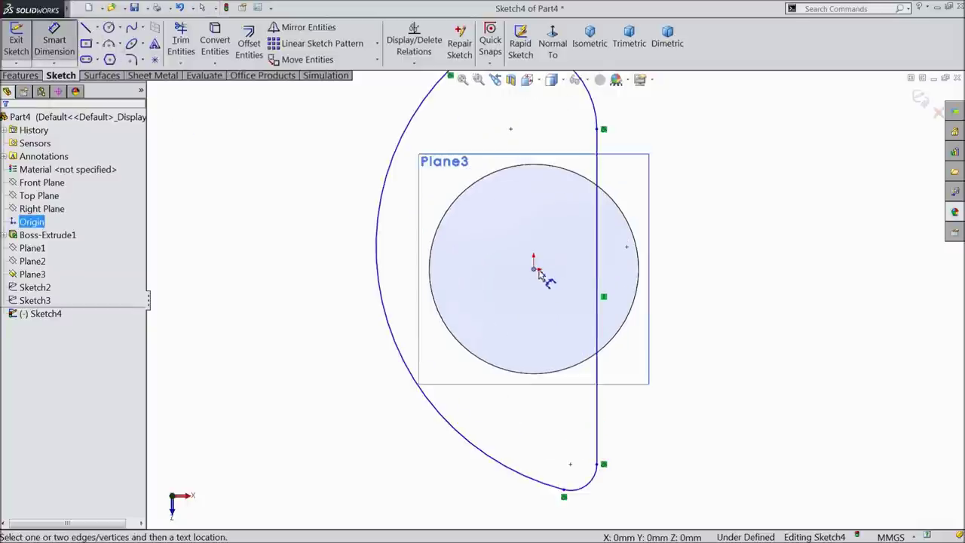
{"action": "left_click", "coordinate": [597, 272]}
{"action": "left_click", "coordinate": [566, 144]}
{"action": "type", "text": "3"}
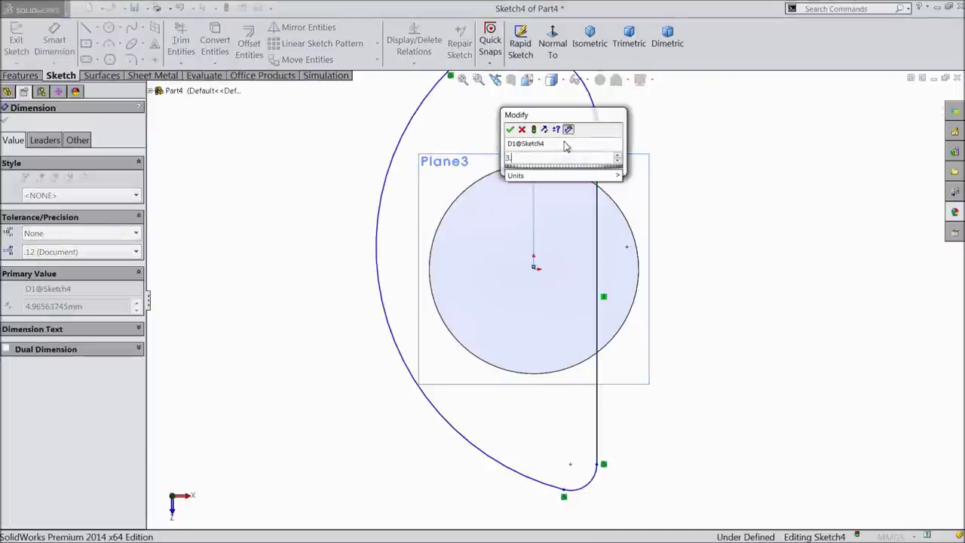
{"action": "left_click", "coordinate": [510, 130]}
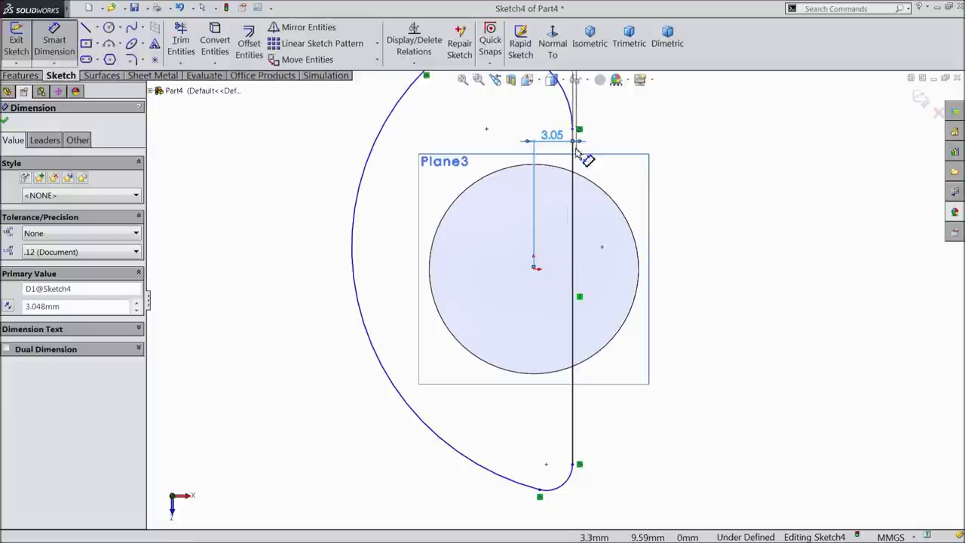
{"action": "key", "text": "Escape"}
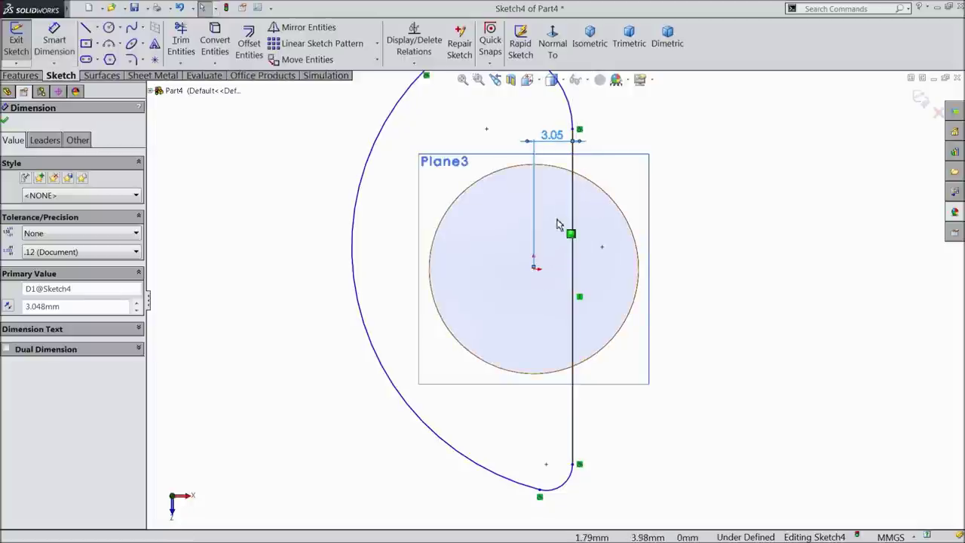
Step: Set the line's top end 10.16 above the origin
{"action": "scroll", "coordinate": [575, 231], "scroll_direction": "down", "scroll_amount": 3}
{"action": "left_click", "coordinate": [54, 42]}
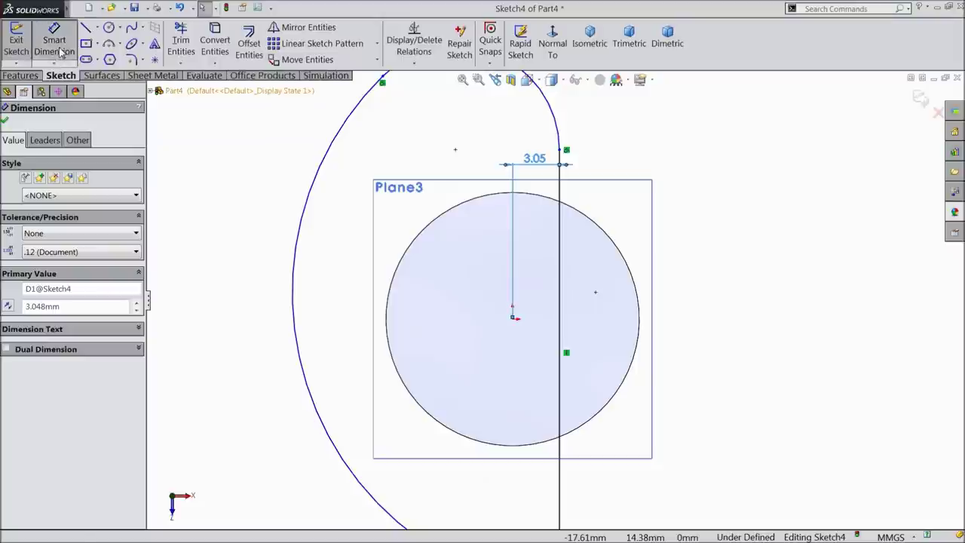
{"action": "left_click", "coordinate": [512, 318]}
{"action": "left_click", "coordinate": [566, 150]}
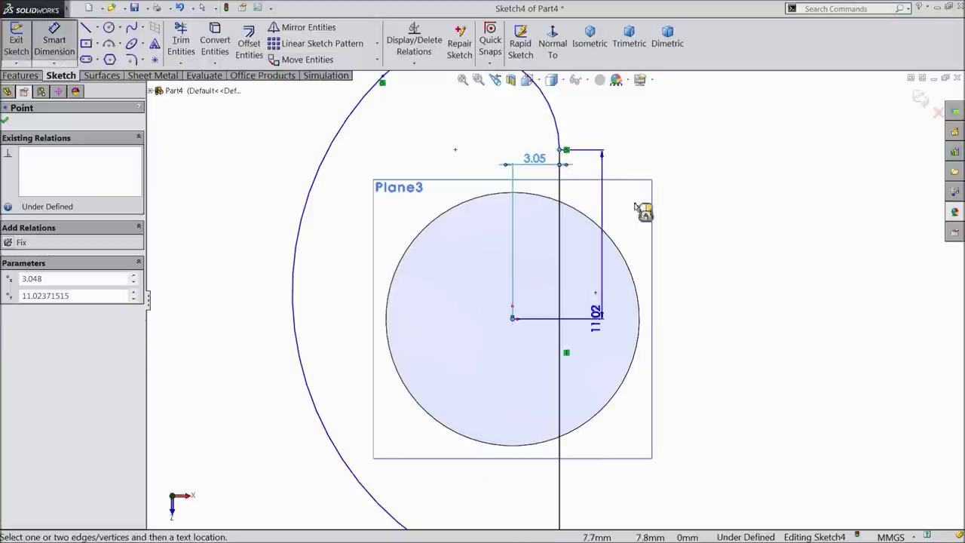
{"action": "left_click", "coordinate": [720, 226]}
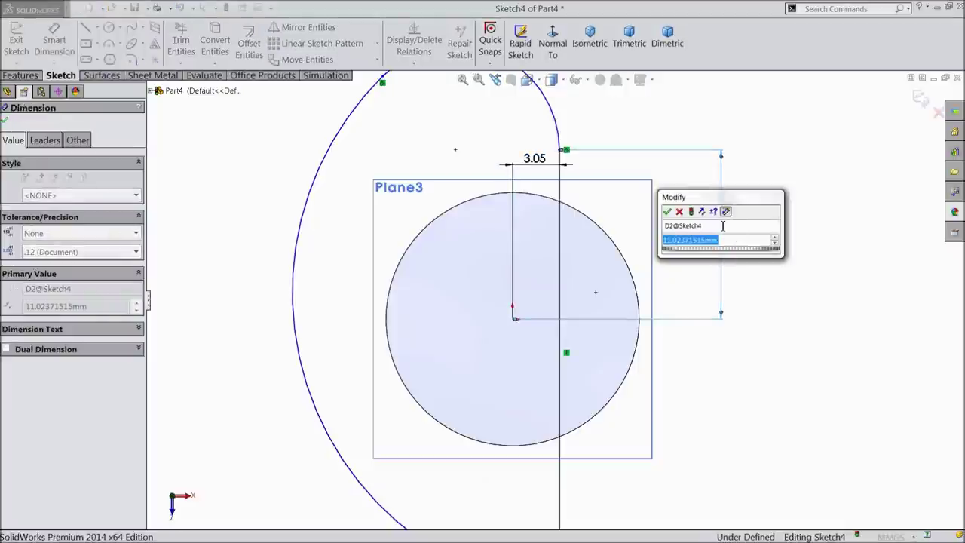
{"action": "type", "text": "10.16"}
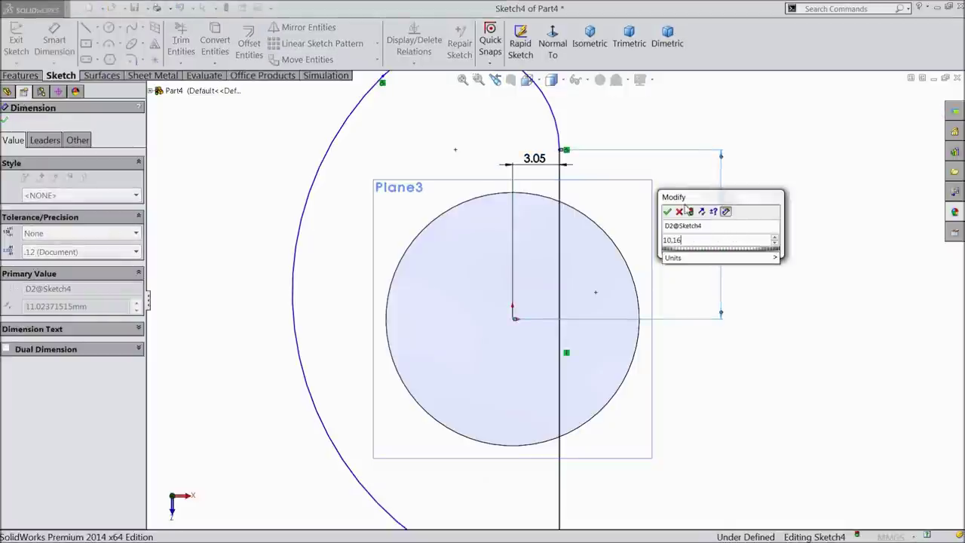
{"action": "left_click", "coordinate": [667, 212]}
Step: Set the line's bottom end 7.62 below the origin
{"action": "key", "text": "f"}
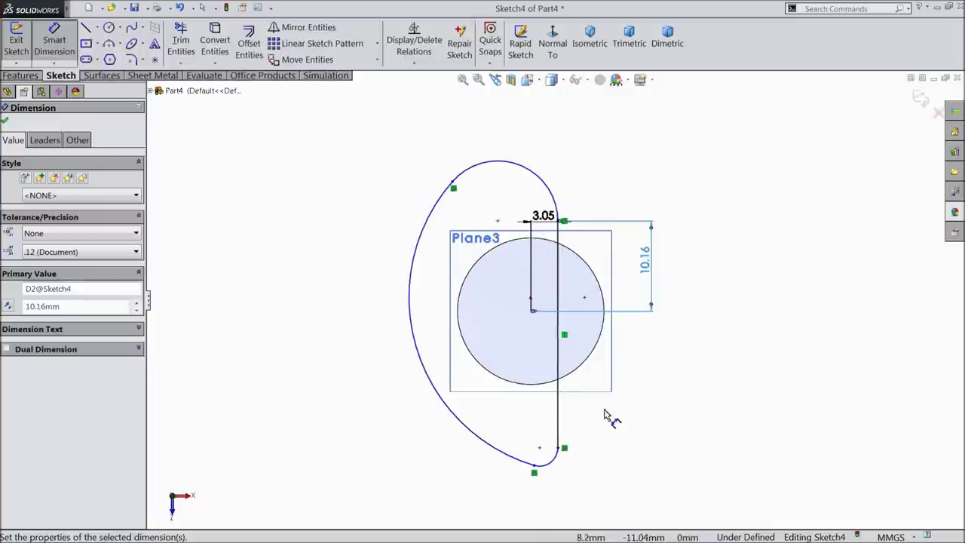
{"action": "scroll", "coordinate": [604, 414], "scroll_direction": "down", "scroll_amount": 2}
{"action": "left_click", "coordinate": [533, 452]}
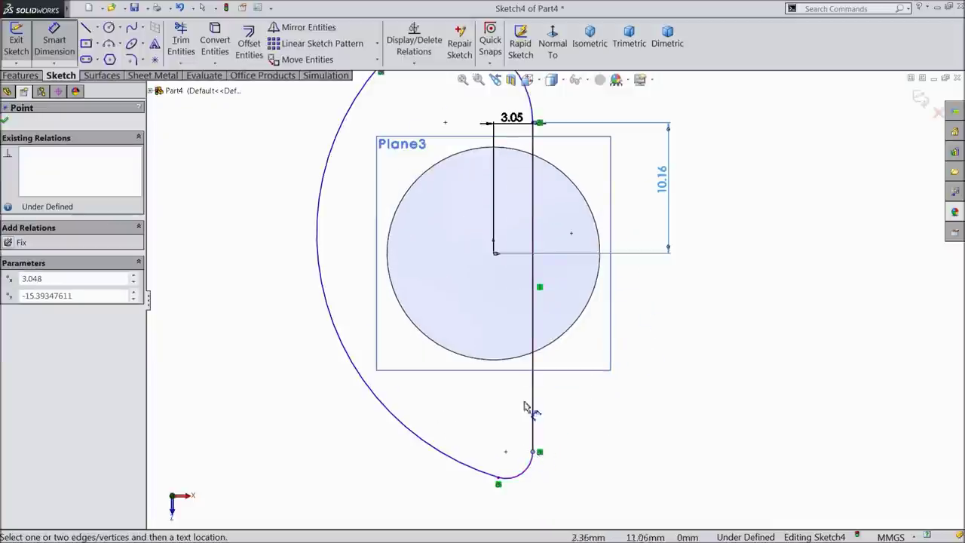
{"action": "left_click", "coordinate": [494, 254]}
{"action": "left_click", "coordinate": [676, 324]}
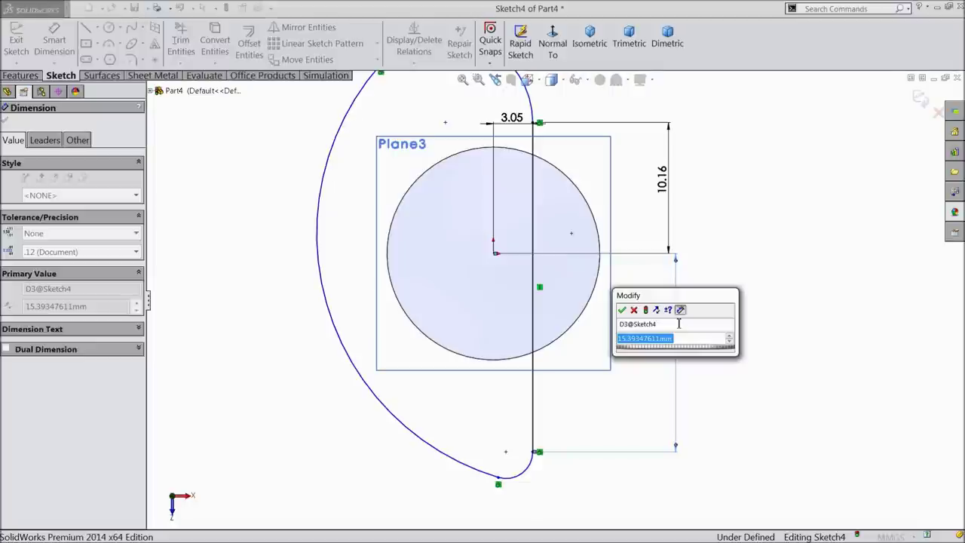
{"action": "type", "text": "7.62"}
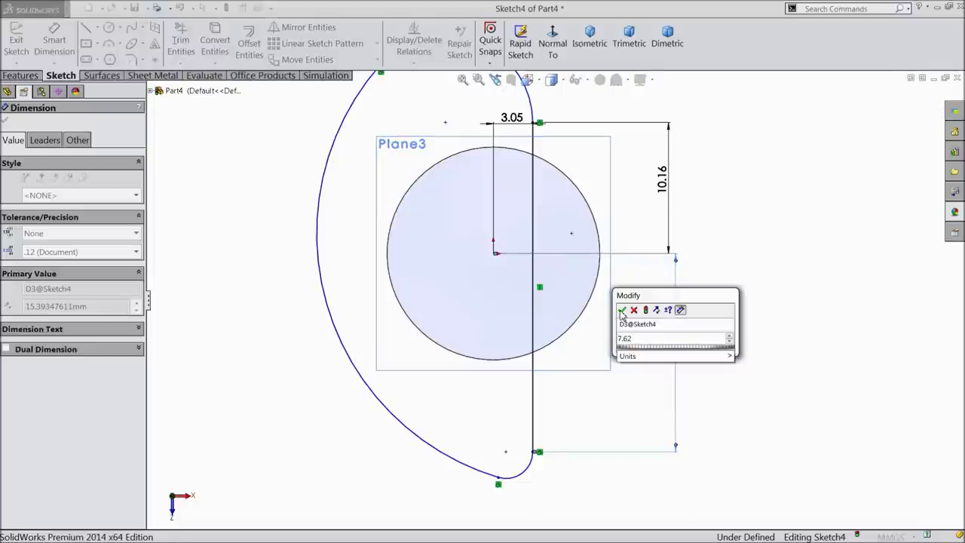
{"action": "left_click", "coordinate": [621, 310]}
Step: Give the small bottom arc a radius of 2.032/2 (R1.02)
{"action": "scroll", "coordinate": [565, 392], "scroll_direction": "down", "scroll_amount": 5}
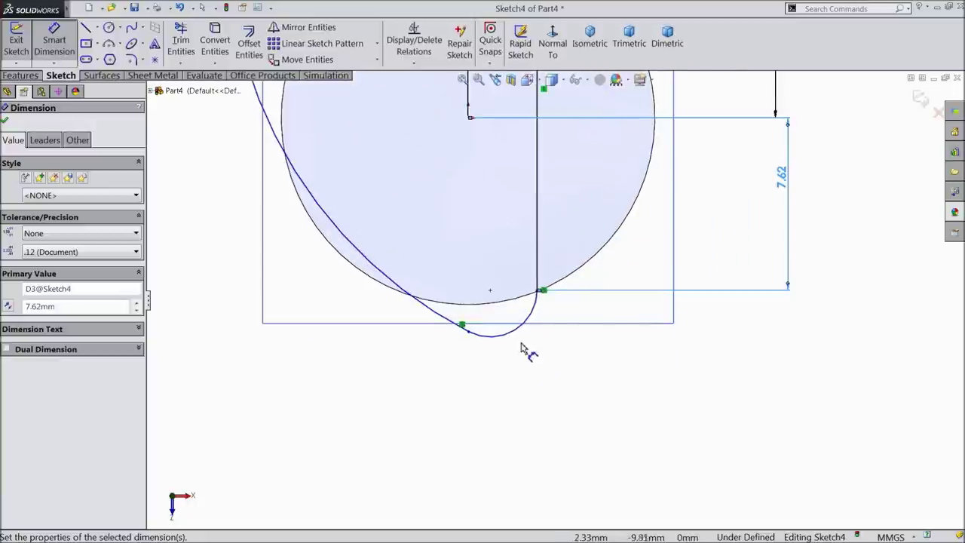
{"action": "left_click", "coordinate": [515, 336]}
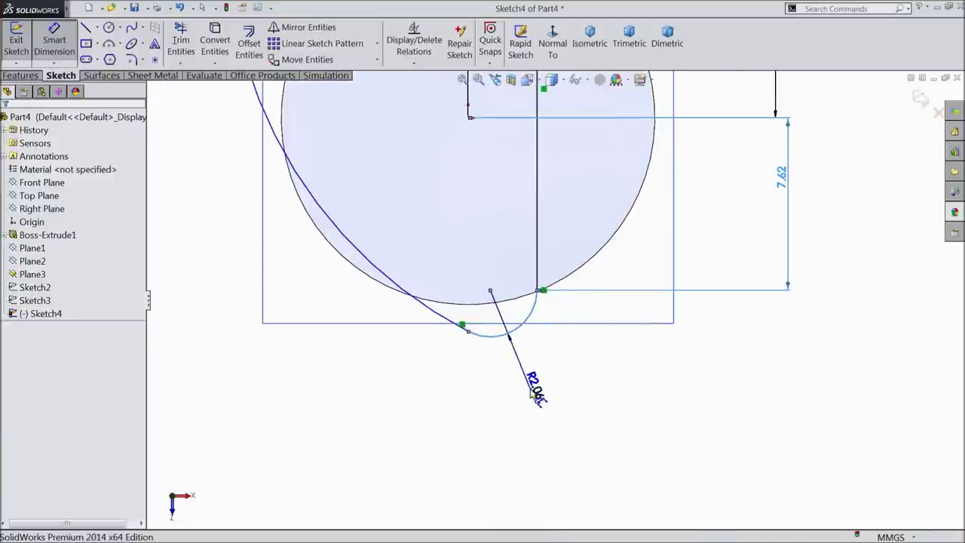
{"action": "left_click", "coordinate": [528, 386]}
{"action": "type", "text": "2"}
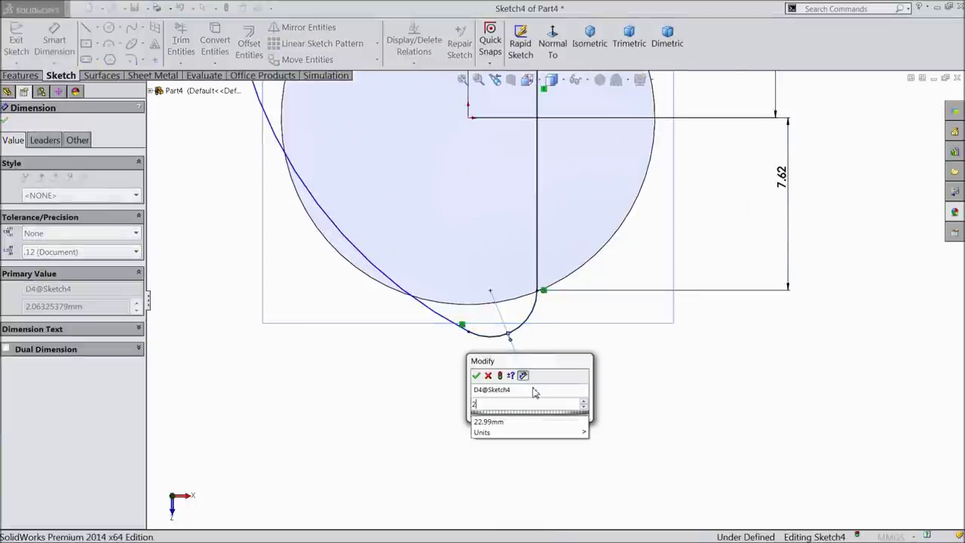
{"action": "type", "text": ".032/2"}
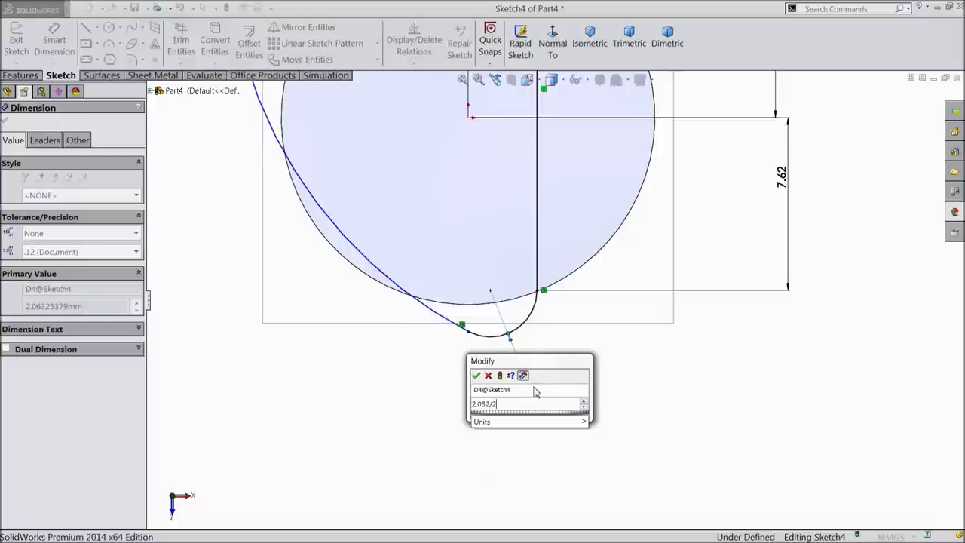
{"action": "left_click", "coordinate": [477, 379]}
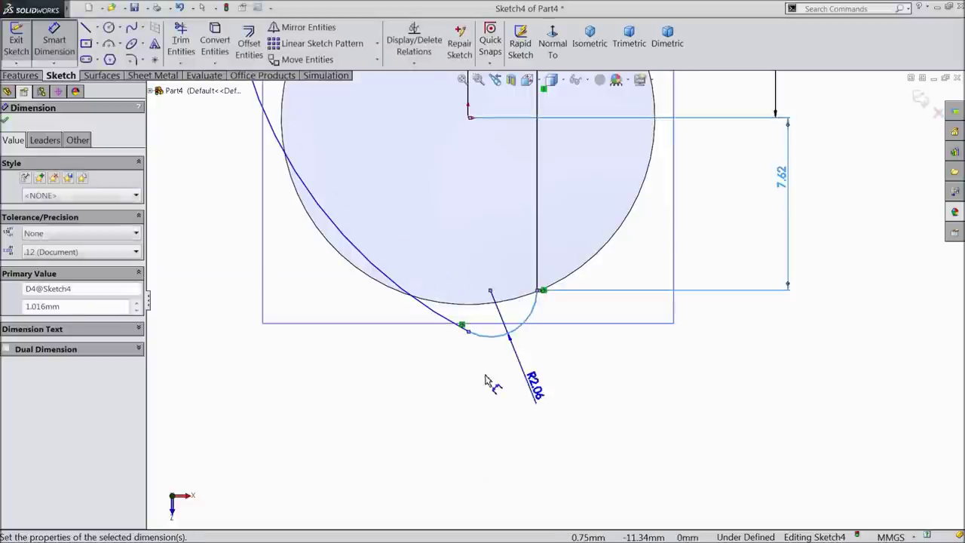
{"action": "scroll", "coordinate": [474, 345], "scroll_direction": "up", "scroll_amount": 5}
{"action": "scroll", "coordinate": [524, 218], "scroll_direction": "down", "scroll_amount": 5}
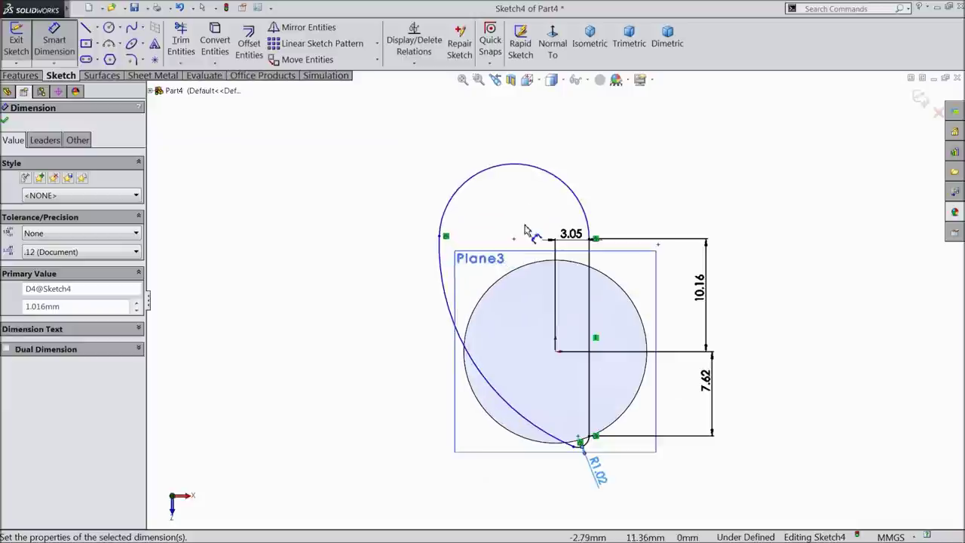
Step: Set the top arc radius to 6.1/2 (R3.05)
{"action": "left_click", "coordinate": [500, 173]}
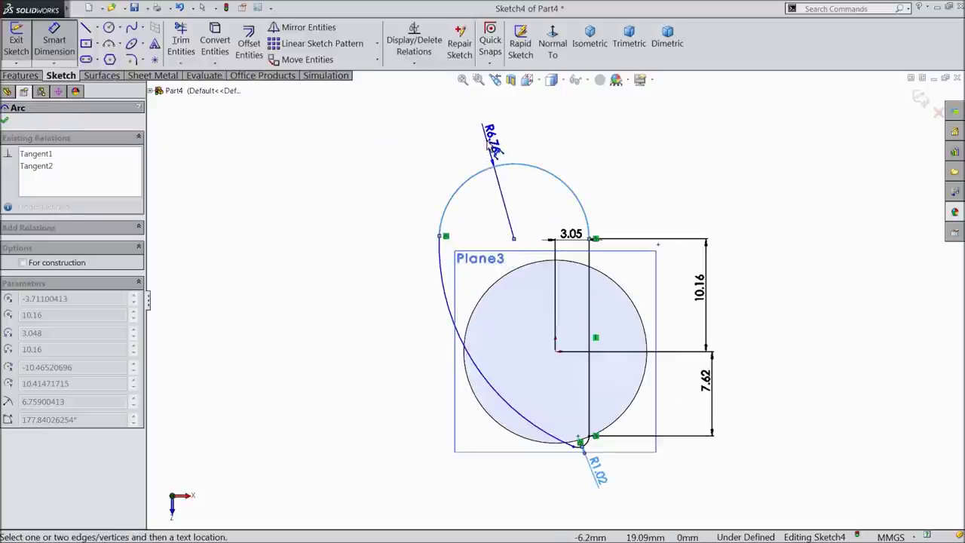
{"action": "left_click", "coordinate": [487, 146]}
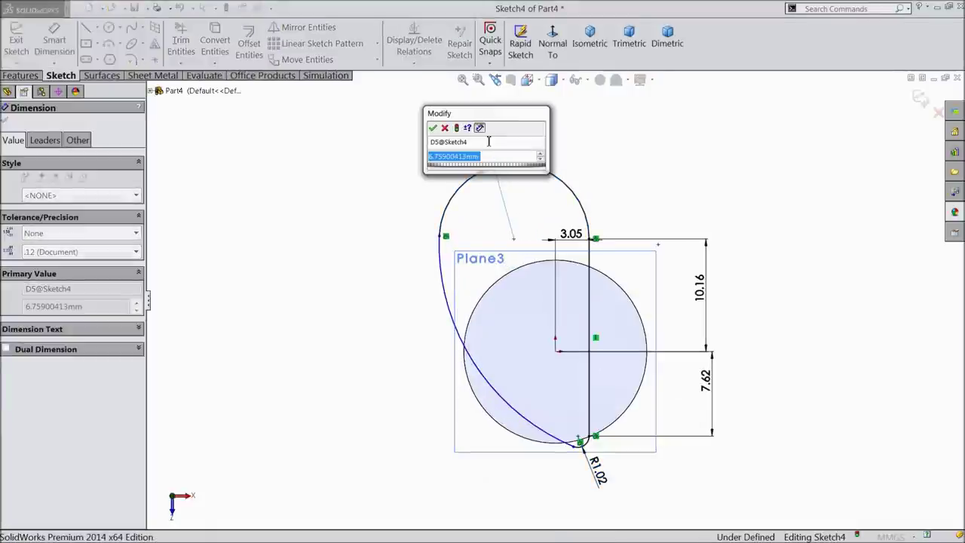
{"action": "type", "text": "6.1/2"}
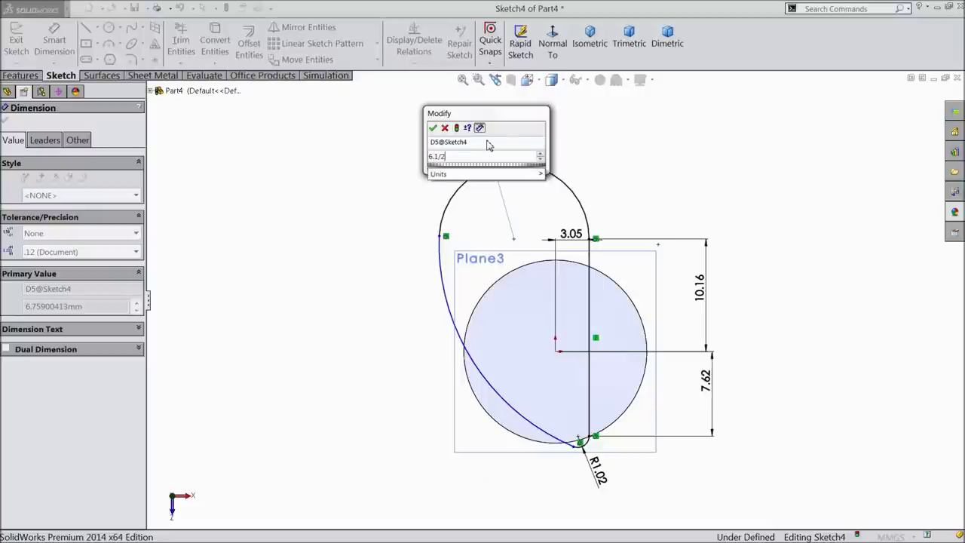
{"action": "left_click", "coordinate": [432, 128]}
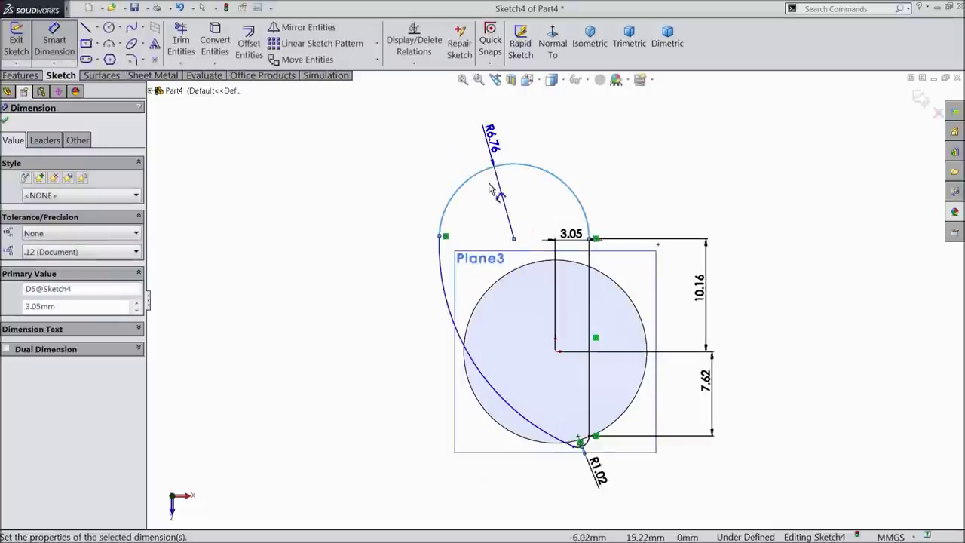
{"action": "scroll", "coordinate": [526, 344], "scroll_direction": "down", "scroll_amount": 2}
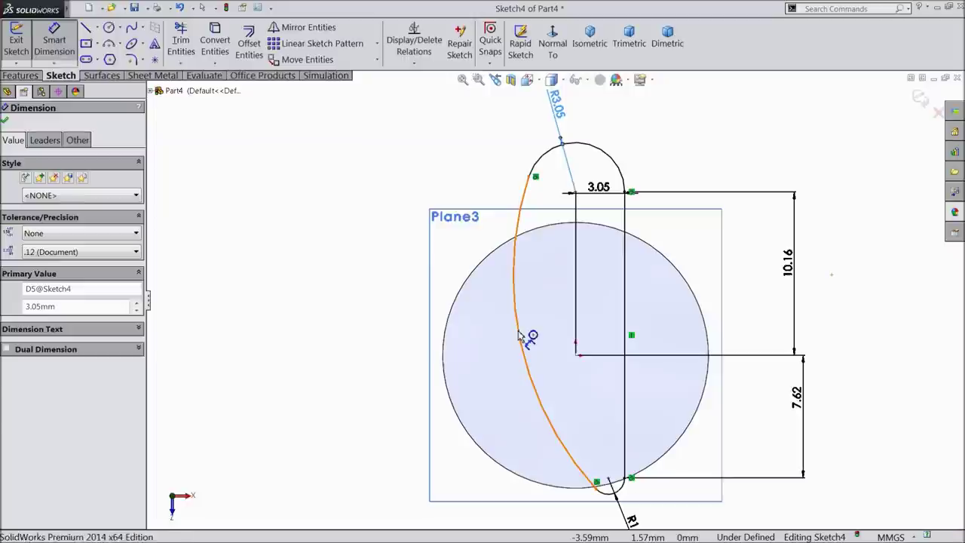
Step: Set the left arc radius to R41.66 and exit the fully defined Sketch4
{"action": "left_click", "coordinate": [523, 340]}
{"action": "left_click", "coordinate": [334, 335]}
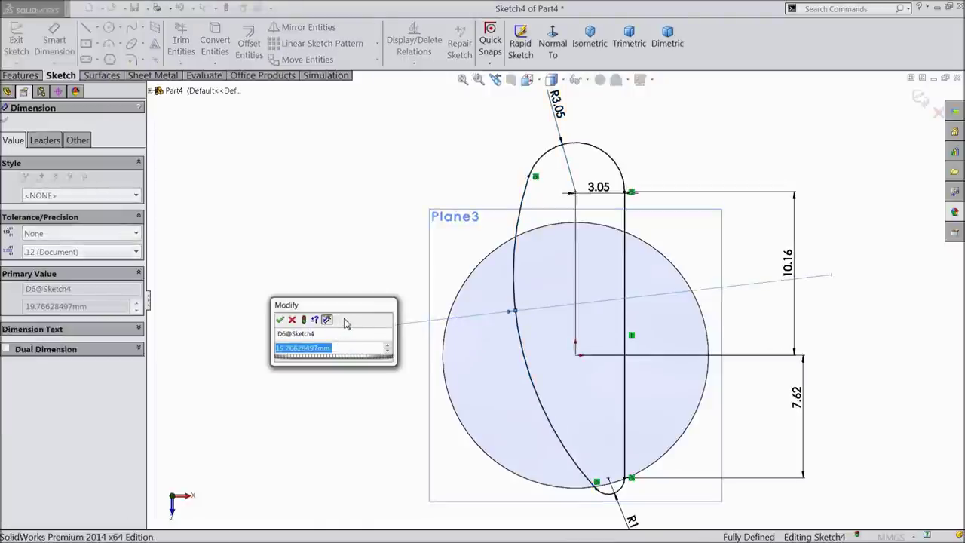
{"action": "type", "text": "41.656"}
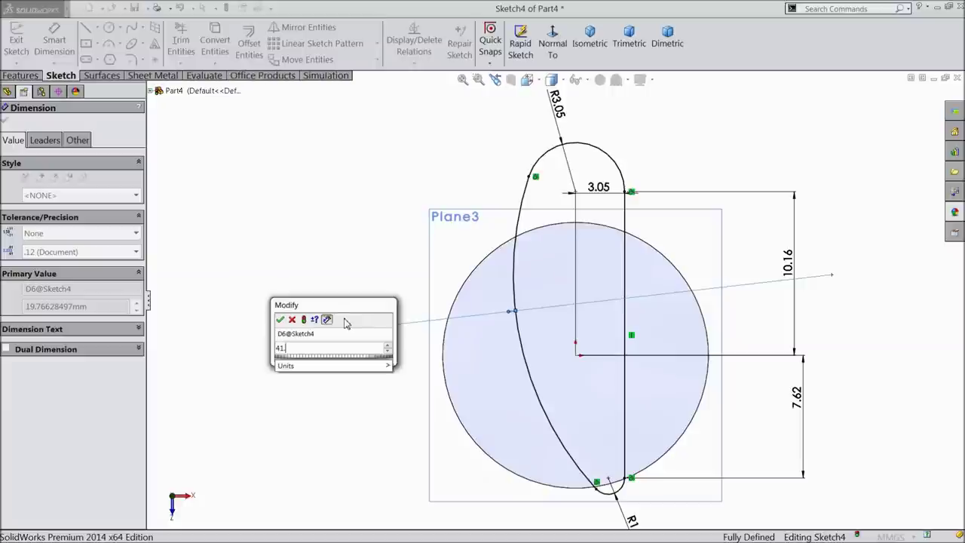
{"action": "left_click", "coordinate": [280, 319]}
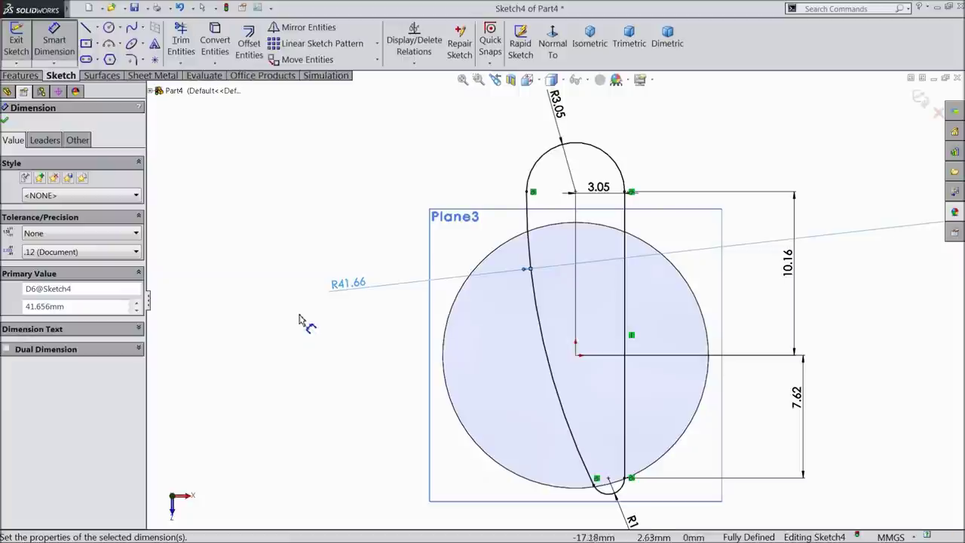
{"action": "left_click", "coordinate": [6, 123]}
{"action": "scroll", "coordinate": [557, 299], "scroll_direction": "up", "scroll_amount": 1}
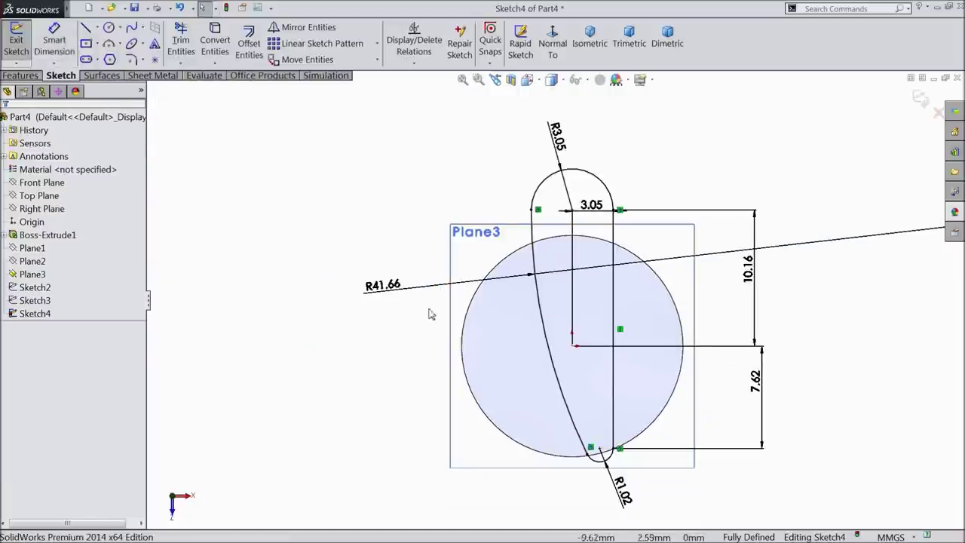
{"action": "left_click", "coordinate": [921, 98]}
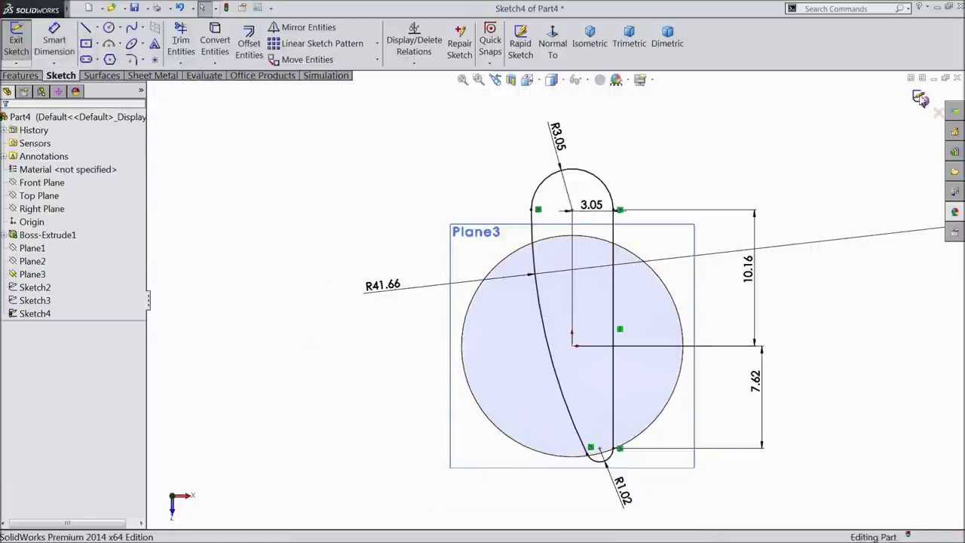
Step: Show the hidden Sketch2 and Sketch3 so all three airfoil profiles appear above the cylinder
{"action": "scroll", "coordinate": [426, 240], "scroll_direction": "up", "scroll_amount": 3}
{"action": "mouse_move", "coordinate": [385, 362]}
{"action": "middle_mouse_down"}
{"action": "mouse_move", "coordinate": [362, 279]}
{"action": "mouse_move", "coordinate": [355, 314]}
{"action": "mouse_move", "coordinate": [241, 317]}
{"action": "middle_mouse_up"}
{"action": "left_click", "coordinate": [34, 300]}
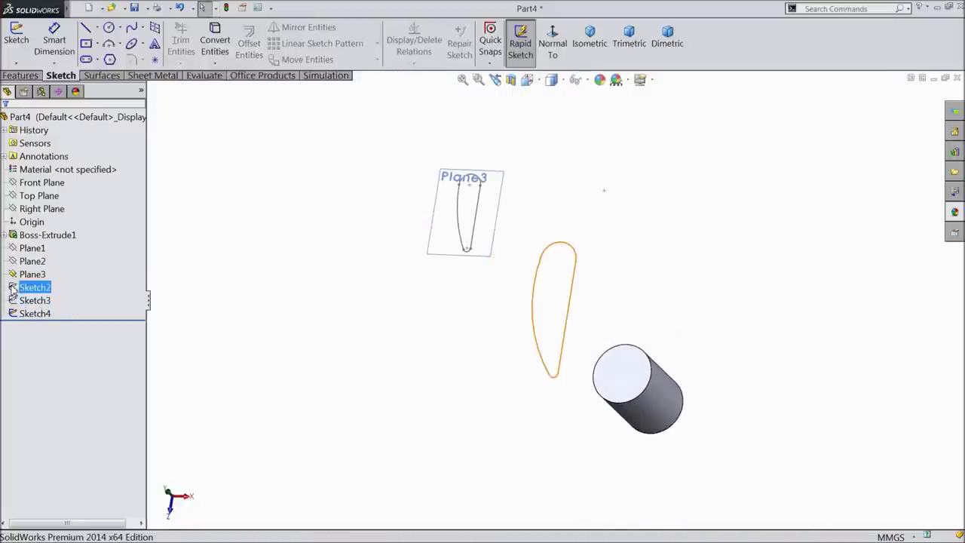
{"action": "left_click", "coordinate": [17, 261]}
{"action": "left_click", "coordinate": [20, 301]}
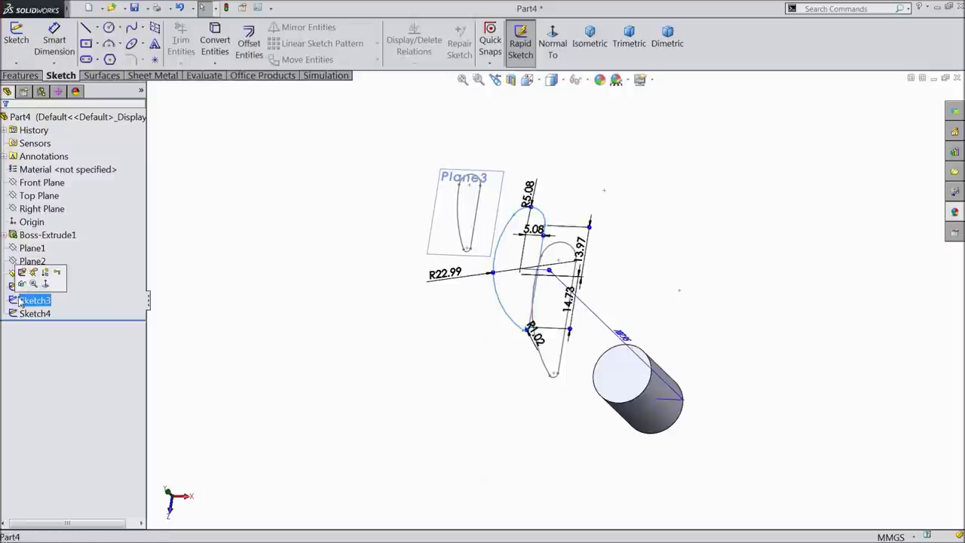
{"action": "left_click", "coordinate": [21, 285]}
{"action": "left_click", "coordinate": [340, 362]}
{"action": "mouse_move", "coordinate": [340, 362]}
{"action": "middle_mouse_down"}
{"action": "mouse_move", "coordinate": [323, 343]}
{"action": "mouse_move", "coordinate": [318, 353]}
{"action": "middle_mouse_up"}
{"action": "scroll", "coordinate": [336, 351], "scroll_direction": "up", "scroll_amount": 3}
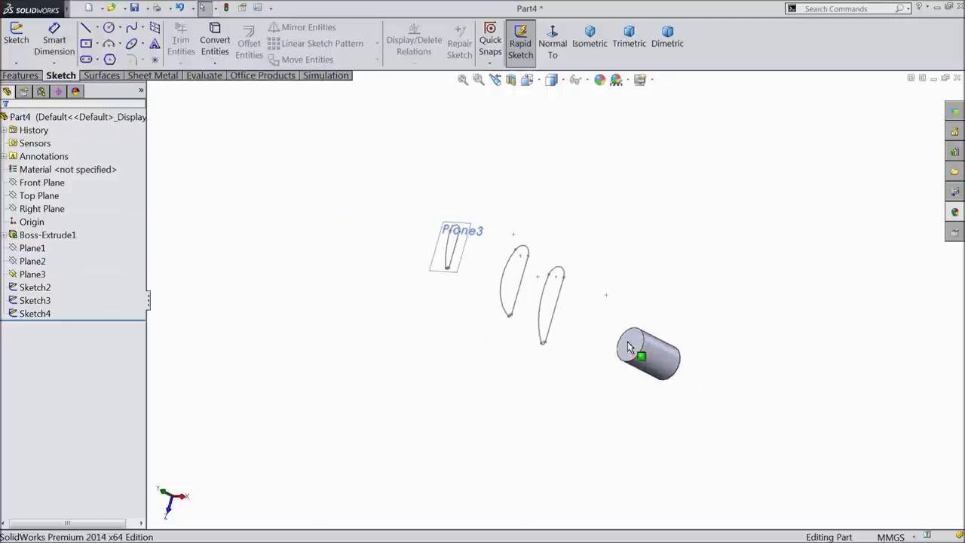
{"action": "mouse_move", "coordinate": [549, 332]}
{"action": "middle_mouse_down"}
{"action": "mouse_move", "coordinate": [536, 338]}
{"action": "mouse_move", "coordinate": [545, 317]}
{"action": "mouse_move", "coordinate": [536, 325]}
{"action": "mouse_move", "coordinate": [545, 334]}
{"action": "middle_mouse_up"}
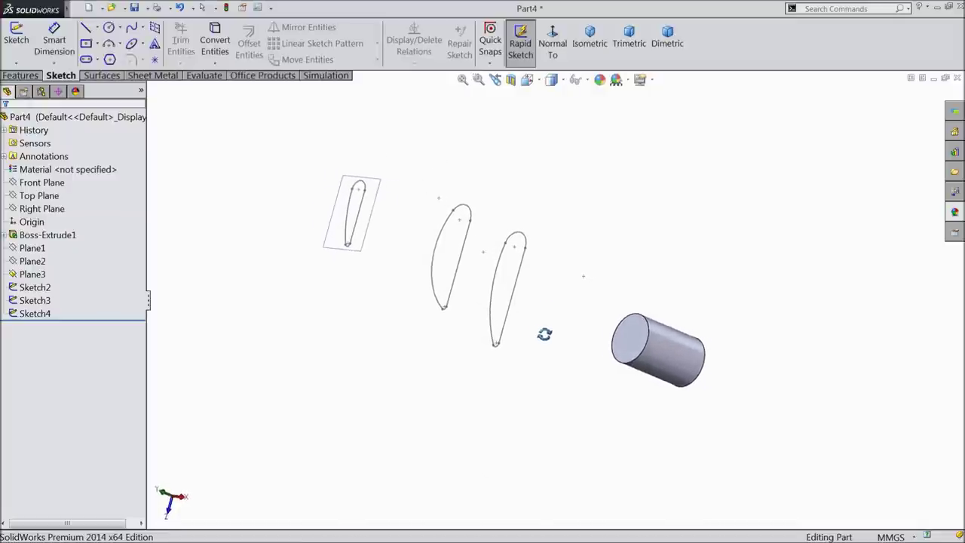
{"action": "scroll", "coordinate": [581, 347], "scroll_direction": "down", "scroll_amount": 3}
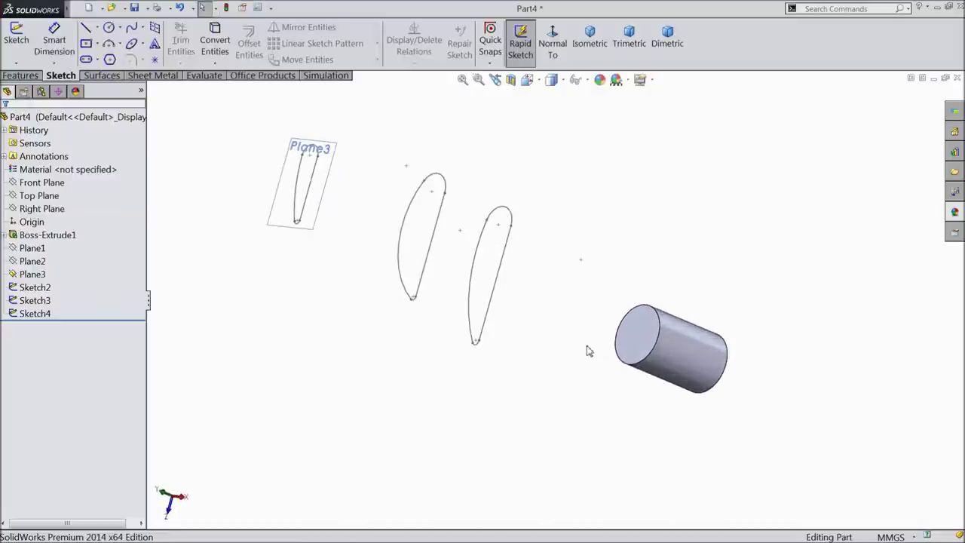
{"action": "left_click", "coordinate": [21, 75]}
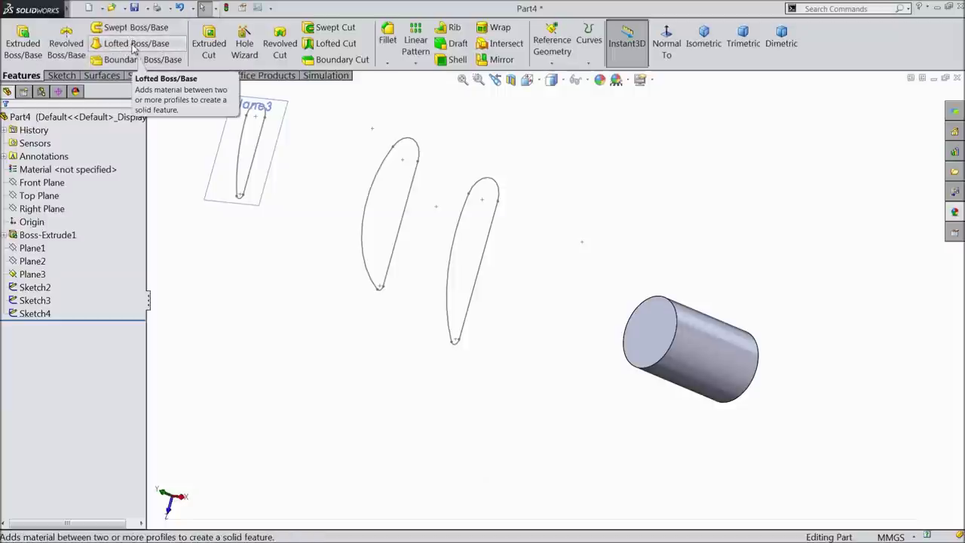
Step: Loft a solid blade through Sketch4, Sketch3, Sketch2 and the cylinder's end edge
{"action": "left_click", "coordinate": [134, 44]}
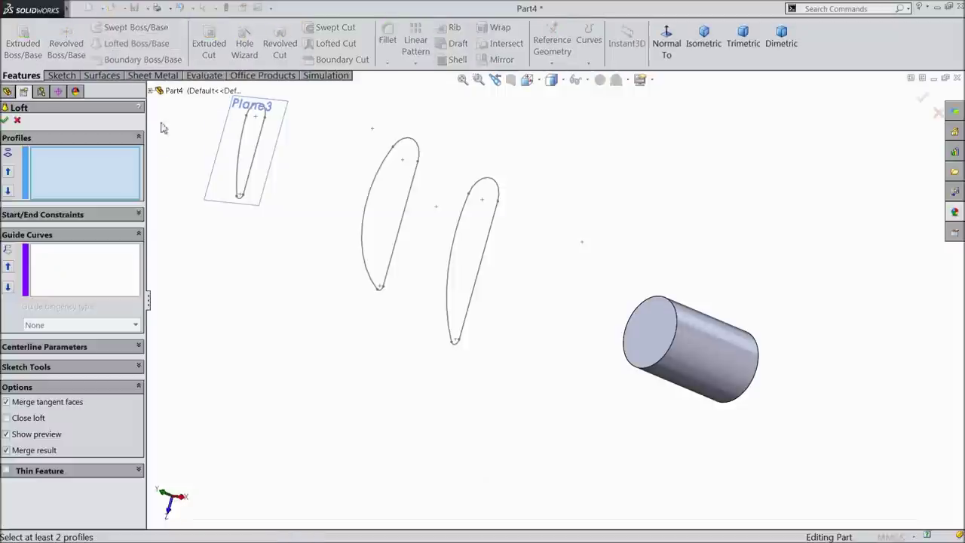
{"action": "left_click", "coordinate": [244, 198]}
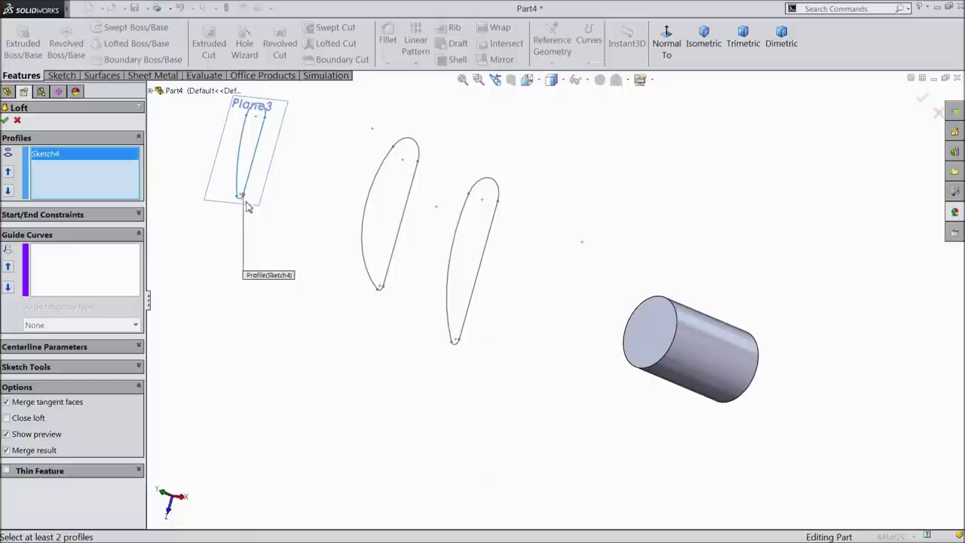
{"action": "left_click", "coordinate": [384, 288]}
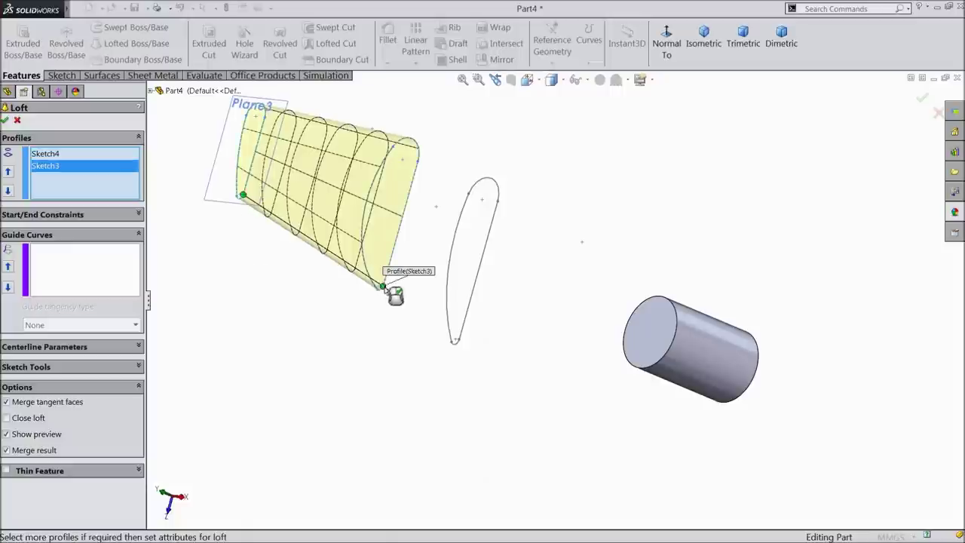
{"action": "left_click", "coordinate": [459, 340]}
{"action": "middle_click_drag", "start_coordinate": [576, 375], "coordinate": [595, 372]}
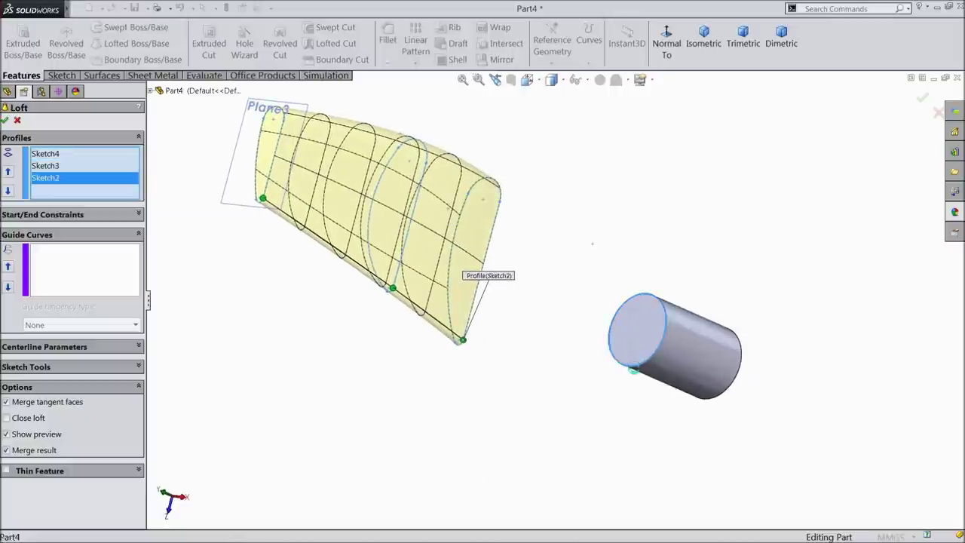
{"action": "left_click", "coordinate": [636, 369]}
{"action": "middle_click_drag", "start_coordinate": [591, 413], "coordinate": [563, 403]}
{"action": "scroll", "coordinate": [495, 350], "scroll_direction": "up", "scroll_amount": 2}
{"action": "middle_click_drag", "start_coordinate": [494, 350], "coordinate": [424, 355]}
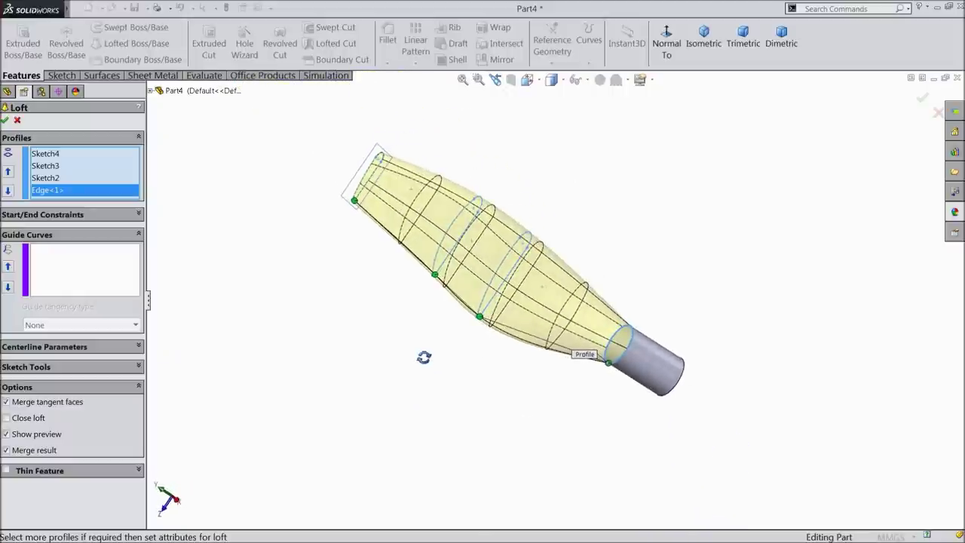
{"action": "scroll", "coordinate": [453, 237], "scroll_direction": "down", "scroll_amount": 3}
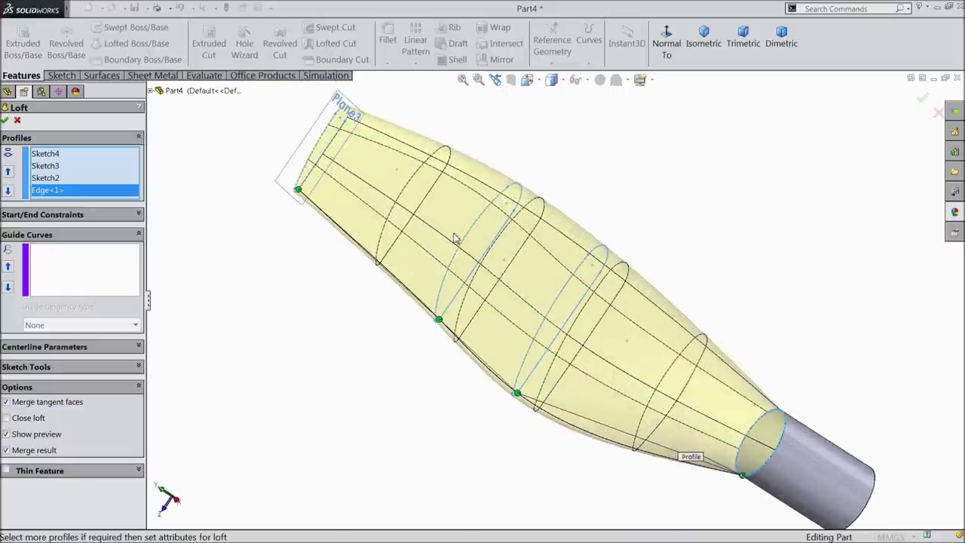
{"action": "left_click", "coordinate": [6, 120]}
Step: Hide Sketch3 and Sketch2 under Loft1 in the feature tree
{"action": "middle_click_drag", "start_coordinate": [400, 377], "coordinate": [370, 345]}
{"action": "left_click", "coordinate": [25, 273]}
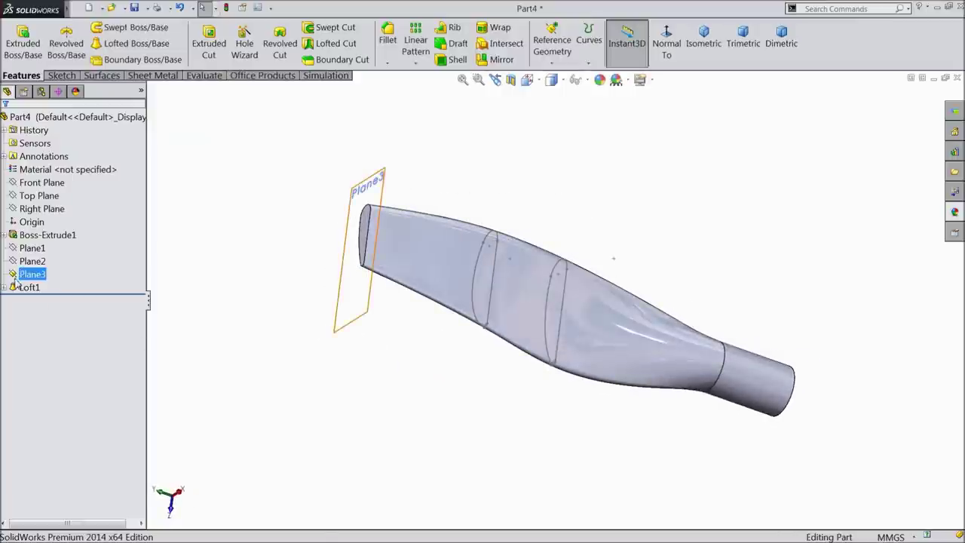
{"action": "left_click", "coordinate": [4, 287]}
{"action": "left_click", "coordinate": [38, 313]}
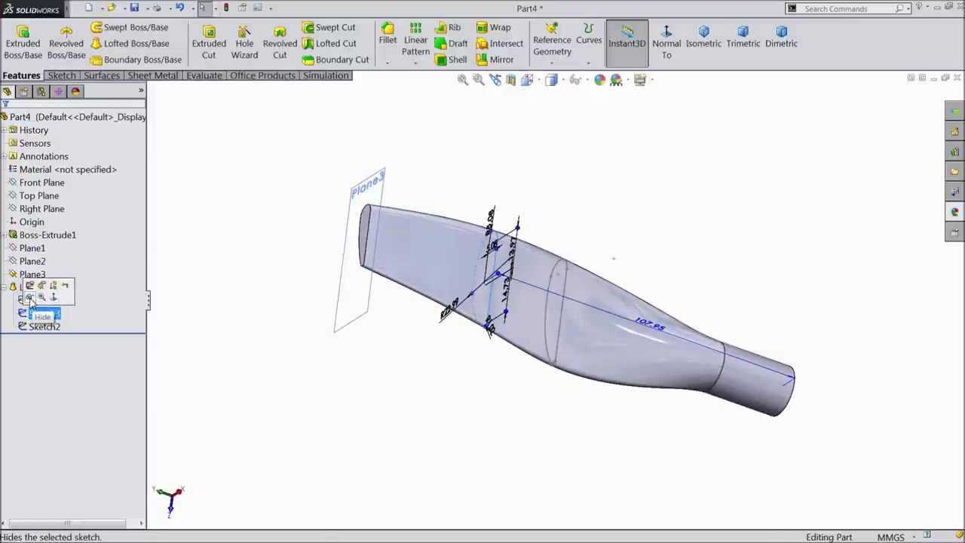
{"action": "left_click", "coordinate": [29, 297]}
{"action": "left_click", "coordinate": [44, 326]}
{"action": "left_click", "coordinate": [30, 310]}
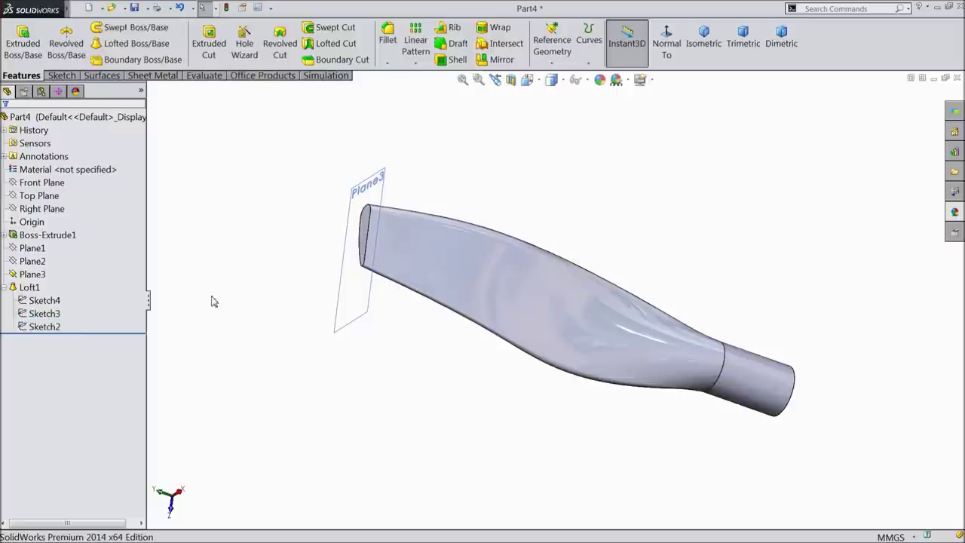
{"action": "middle_click_drag", "start_coordinate": [202, 303], "coordinate": [241, 276]}
{"action": "left_click", "coordinate": [16, 275]}
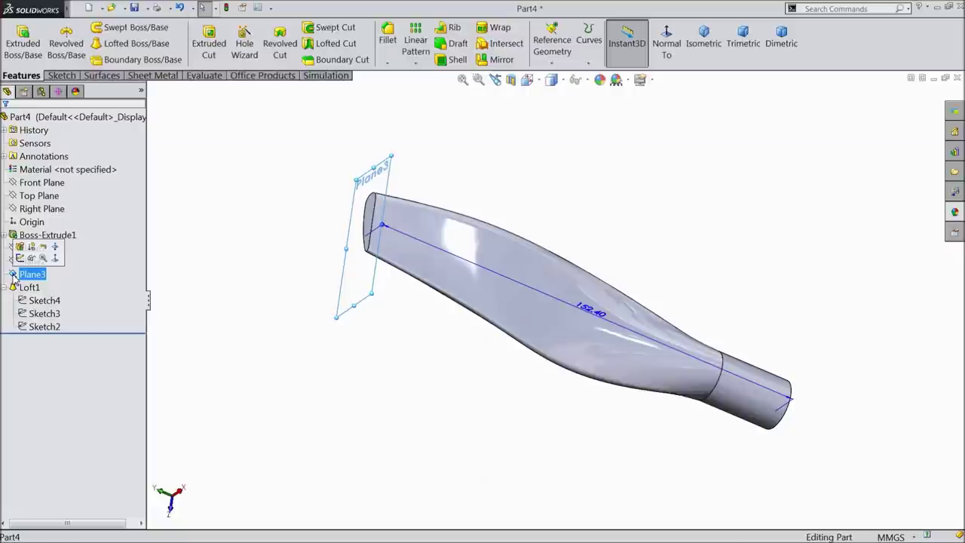
Step: Create Plane4 parallel to the Top Plane at a 190.50 mm offset
{"action": "left_click", "coordinate": [225, 270]}
{"action": "middle_click_drag", "start_coordinate": [243, 294], "coordinate": [485, 287]}
{"action": "scroll", "coordinate": [484, 286], "scroll_direction": "down", "scroll_amount": 2}
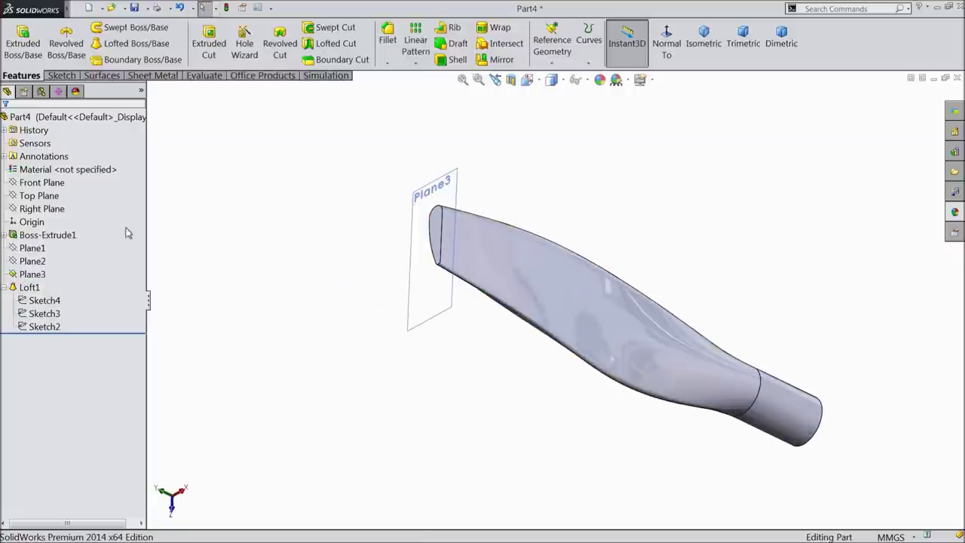
{"action": "left_click", "coordinate": [38, 196]}
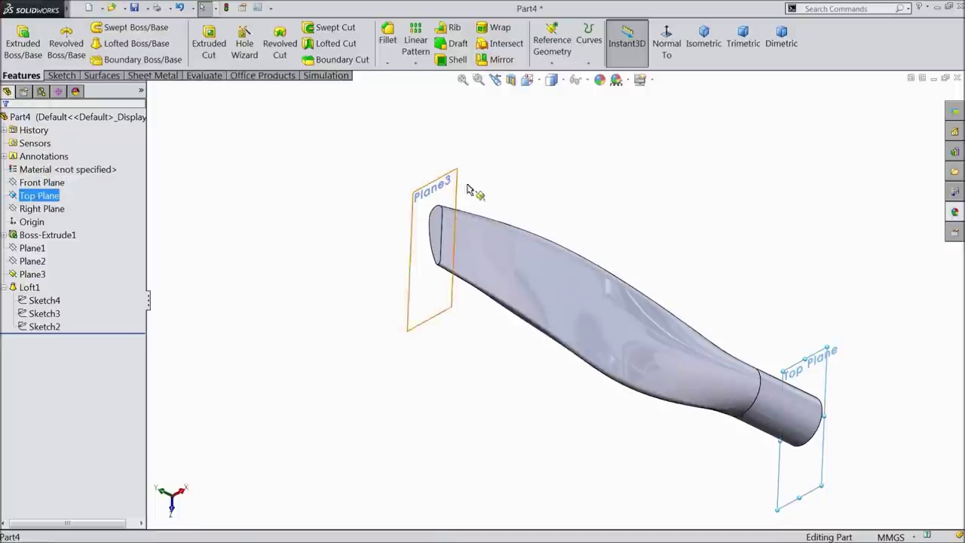
{"action": "left_click", "coordinate": [552, 62]}
{"action": "left_click", "coordinate": [557, 77]}
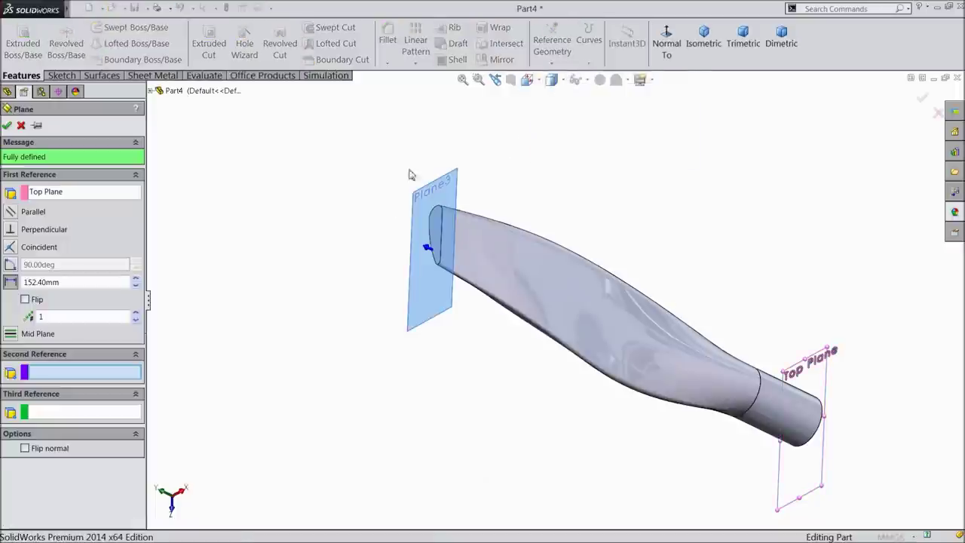
{"action": "left_click_drag", "start_coordinate": [65, 281], "coordinate": [6, 284]}
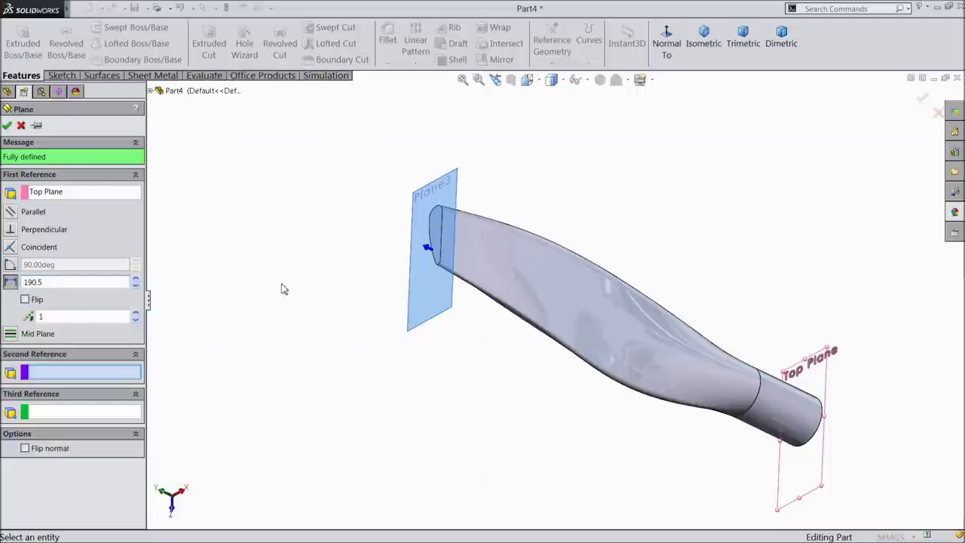
{"action": "key", "text": "Return"}
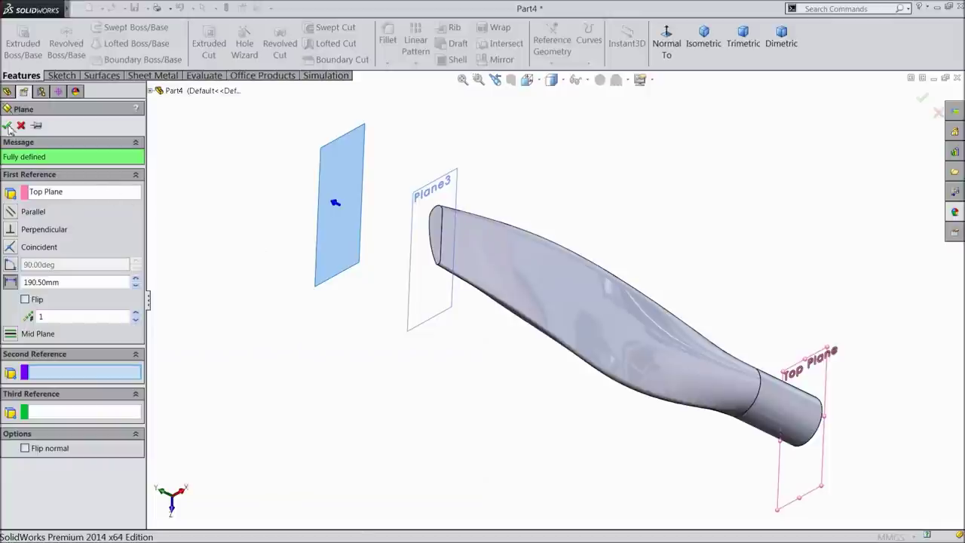
{"action": "left_click", "coordinate": [6, 126]}
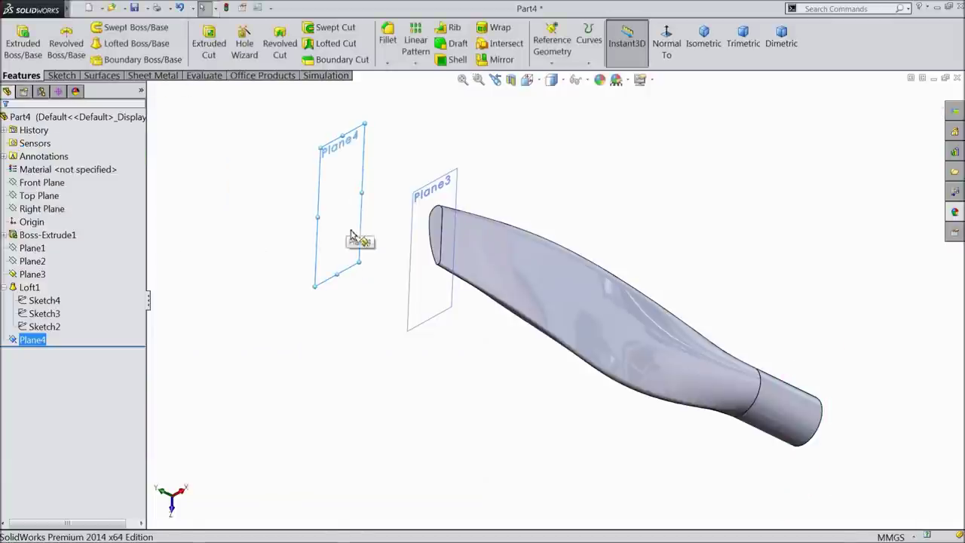
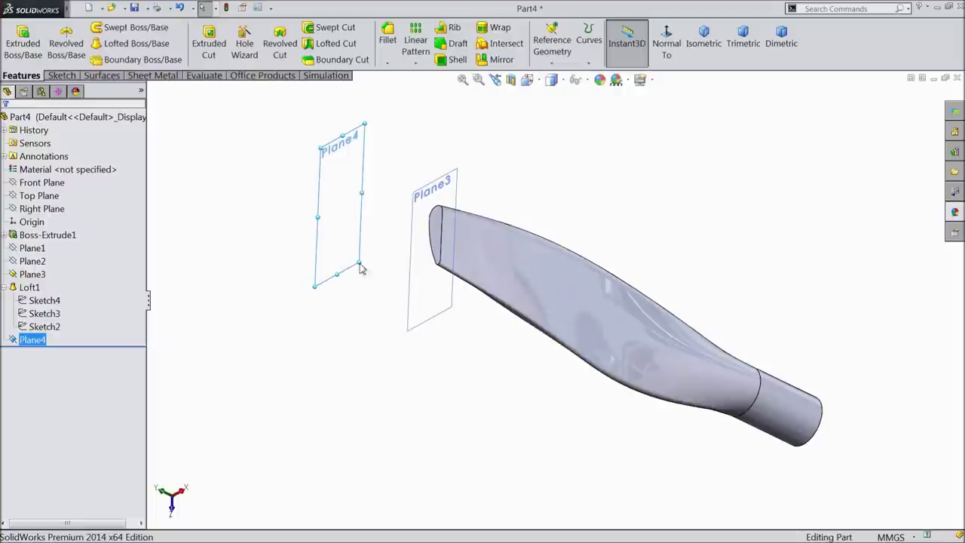
Step: Start a sketch on Plane4, viewed normal-to, with a circle centred on the origin
{"action": "left_click", "coordinate": [69, 76]}
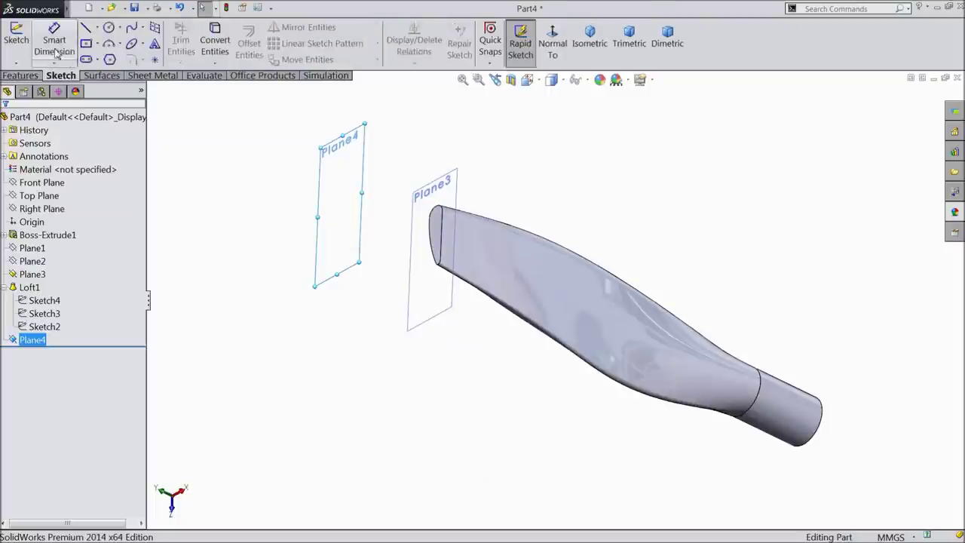
{"action": "left_click", "coordinate": [16, 38]}
{"action": "left_click", "coordinate": [550, 46]}
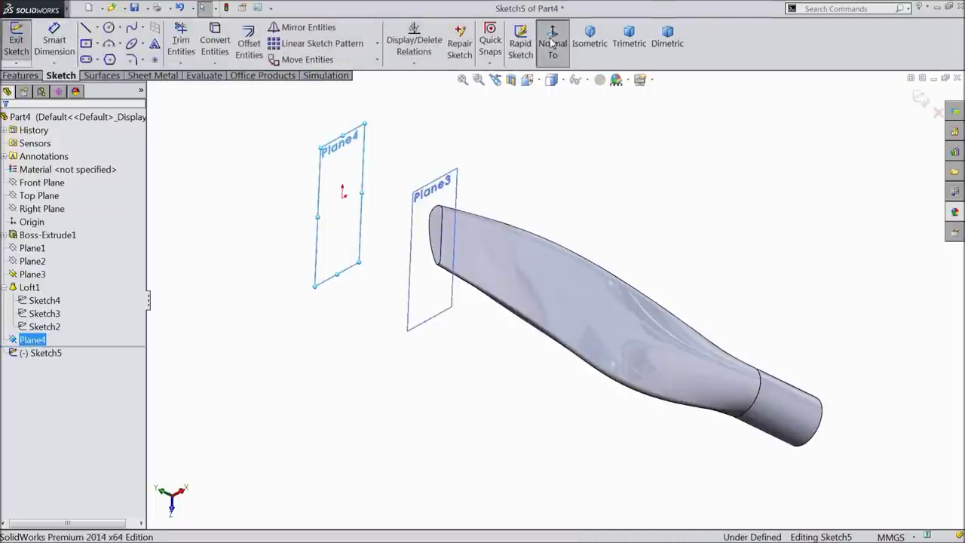
{"action": "left_click", "coordinate": [109, 27]}
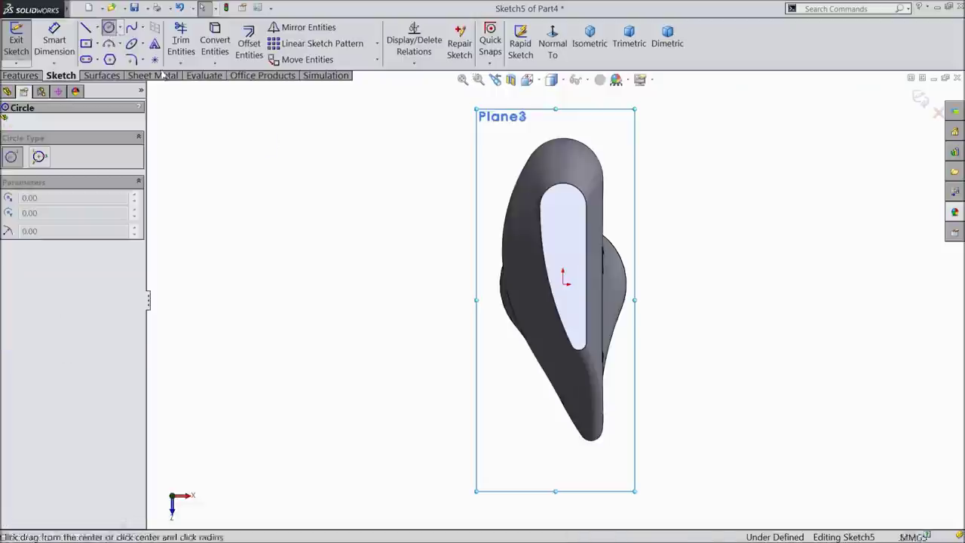
{"action": "scroll", "coordinate": [595, 265], "scroll_direction": "down", "scroll_amount": 4}
{"action": "left_click", "coordinate": [527, 305]}
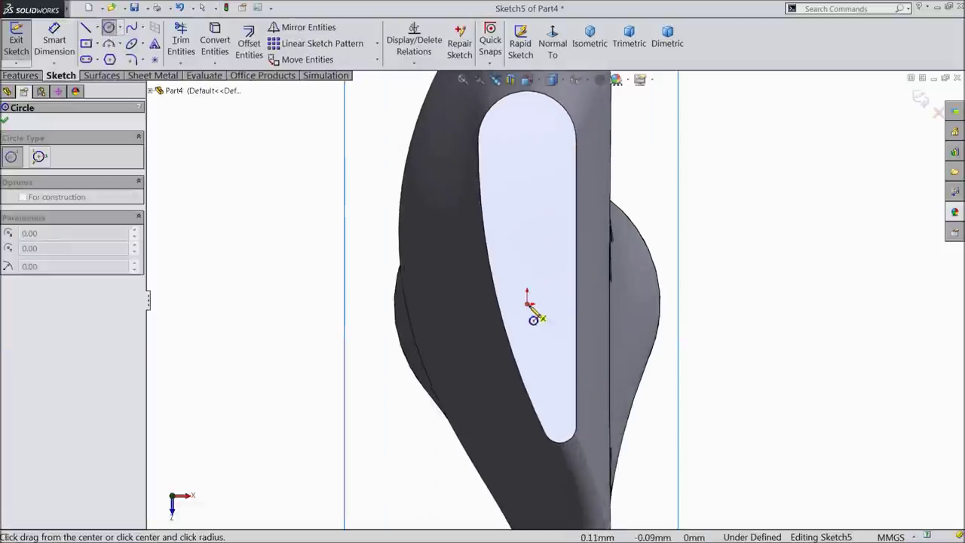
{"action": "left_click", "coordinate": [527, 257]}
Step: Dimension the circle's diameter to 2.03 mm and close Sketch5
{"action": "left_click", "coordinate": [51, 39]}
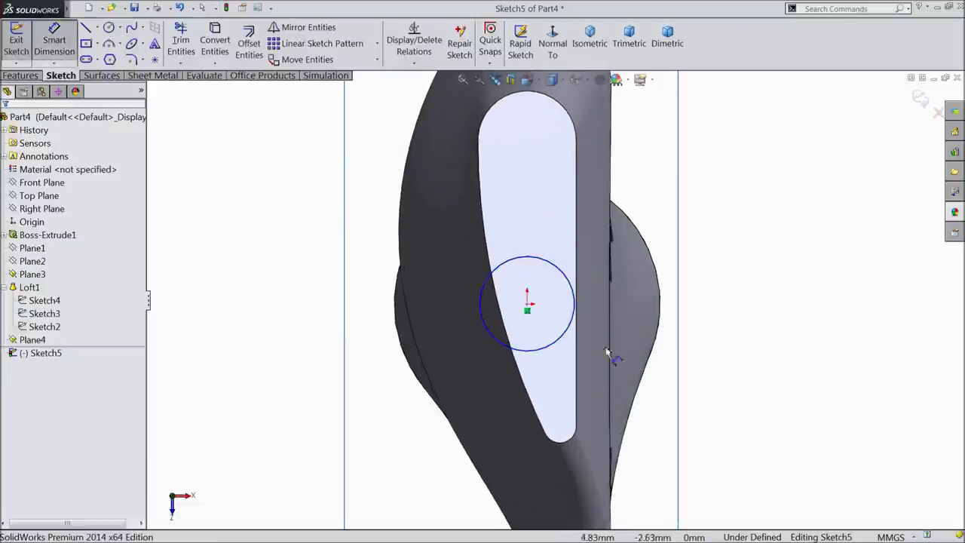
{"action": "left_click", "coordinate": [573, 324]}
{"action": "left_click", "coordinate": [718, 322]}
{"action": "type", "text": "2.032"}
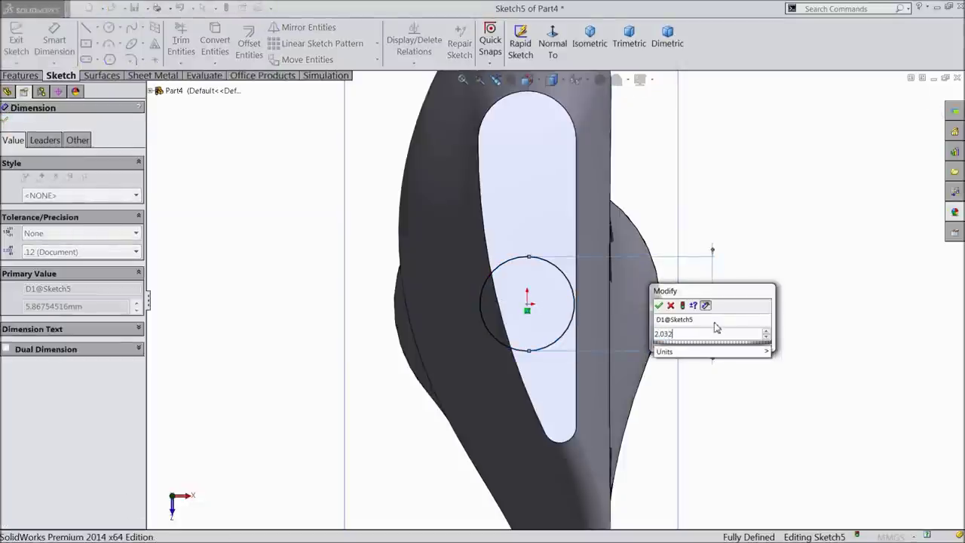
{"action": "left_click", "coordinate": [660, 305]}
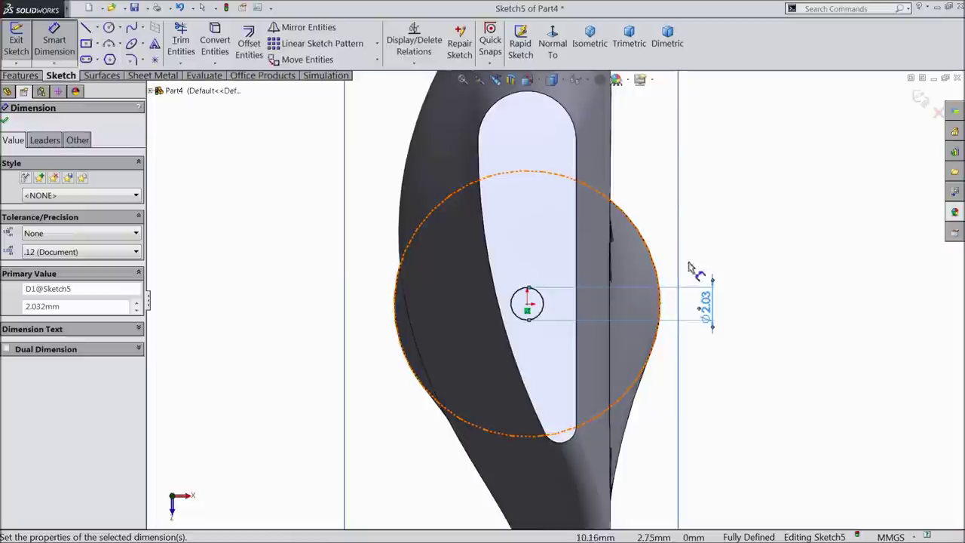
{"action": "left_click", "coordinate": [921, 99]}
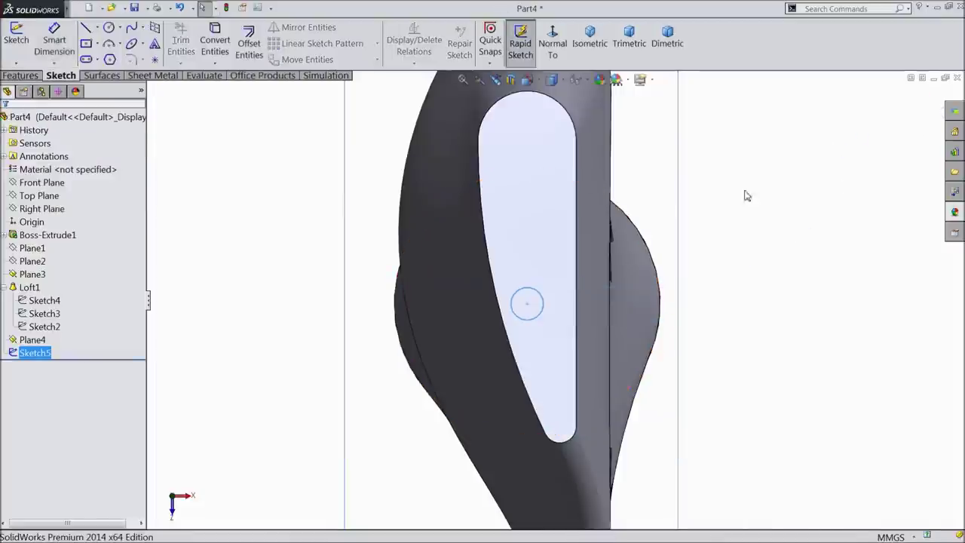
{"action": "key", "text": "f"}
{"action": "middle_click_drag", "start_coordinate": [676, 310], "coordinate": [615, 318]}
Step: Display the dimensions of Sketch2, Sketch3 and Sketch4 to review the blade profiles
{"action": "scroll", "coordinate": [370, 354], "scroll_direction": "down", "scroll_amount": 5}
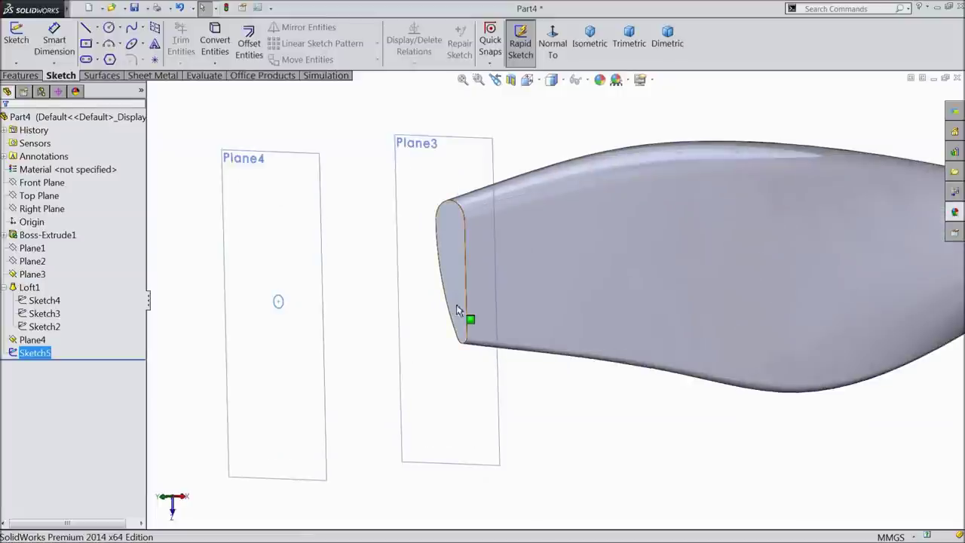
{"action": "left_click", "coordinate": [25, 330]}
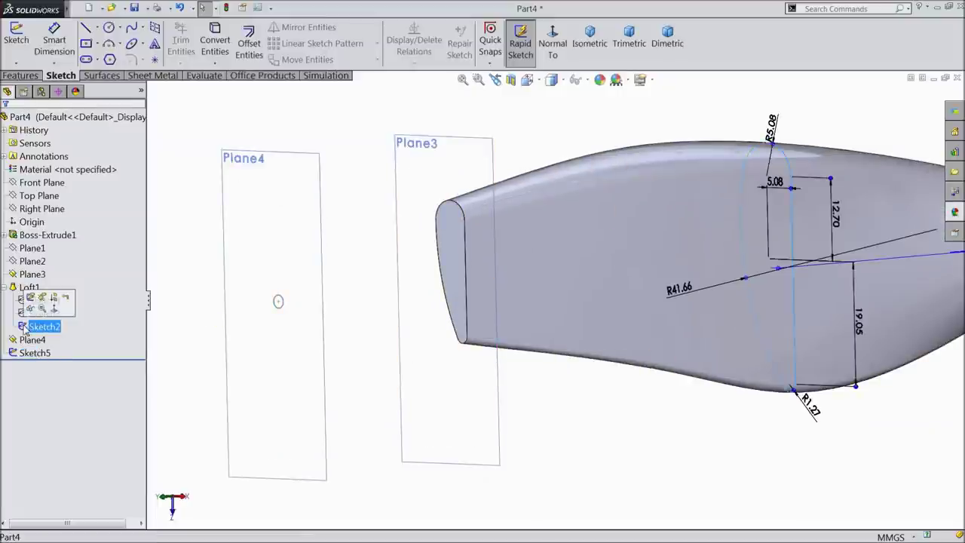
{"action": "left_click", "coordinate": [41, 314], "text": "ctrl"}
{"action": "left_click", "coordinate": [27, 317]}
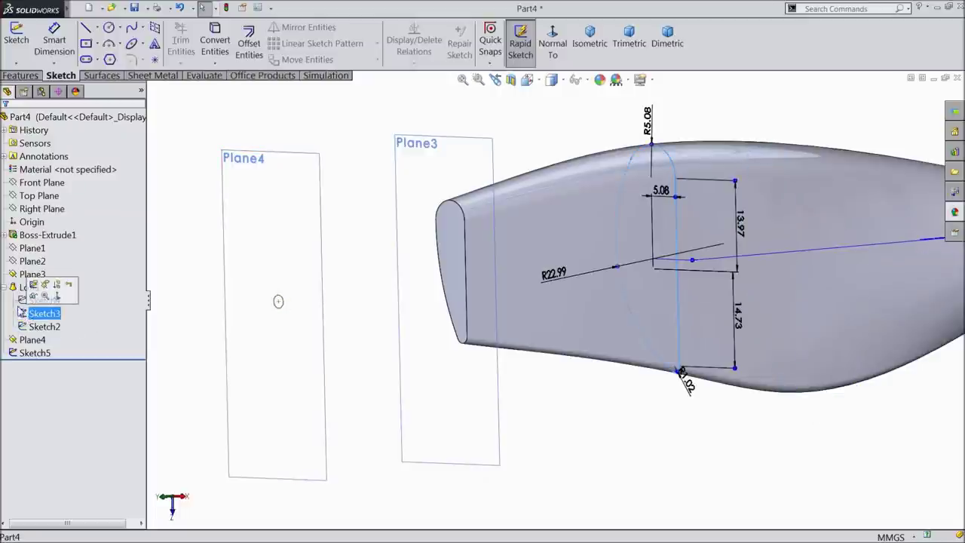
{"action": "left_click", "coordinate": [23, 300]}
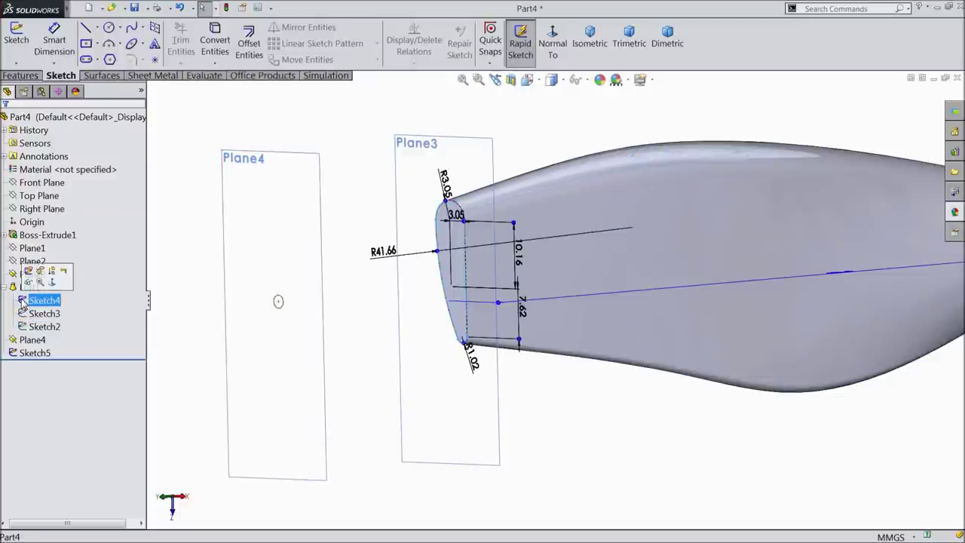
{"action": "left_click", "coordinate": [29, 284]}
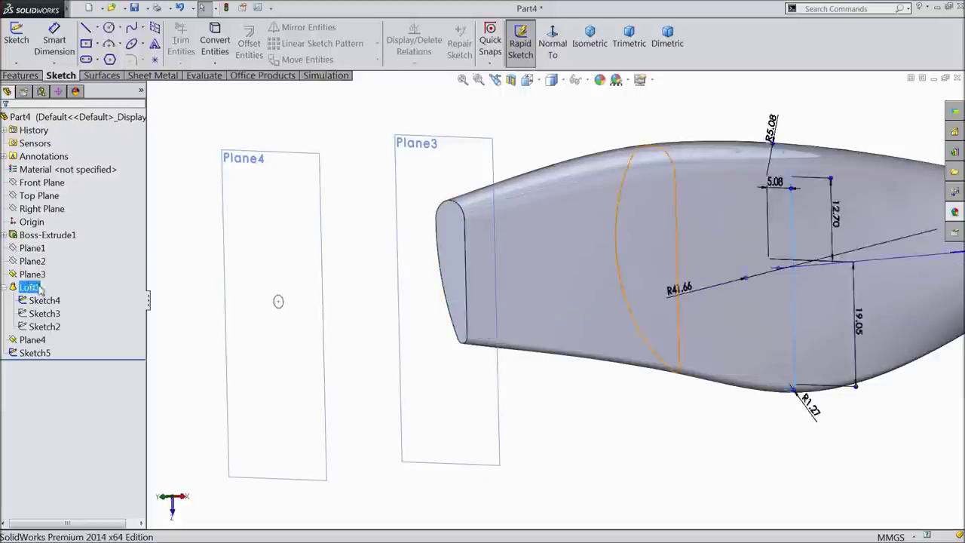
Step: Loft from the Sketch4 end profile to the Sketch5 circle, creating Loft2
{"action": "left_click", "coordinate": [13, 78]}
{"action": "left_click", "coordinate": [127, 44]}
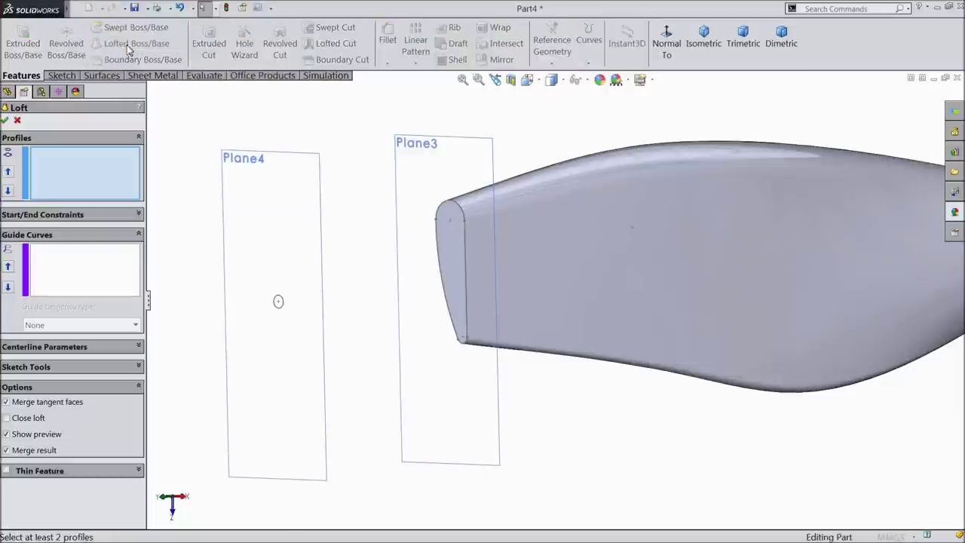
{"action": "scroll", "coordinate": [404, 335], "scroll_direction": "down", "scroll_amount": 2}
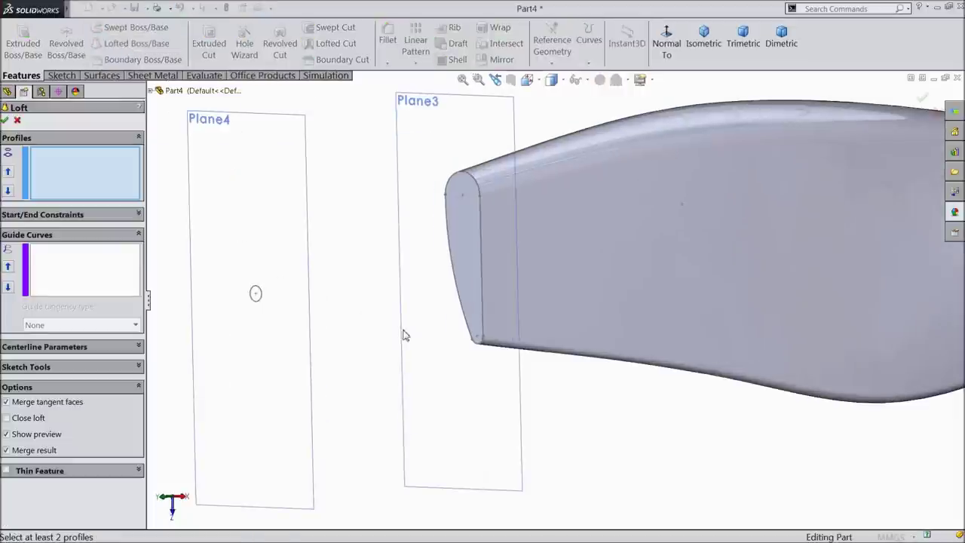
{"action": "left_click", "coordinate": [483, 340]}
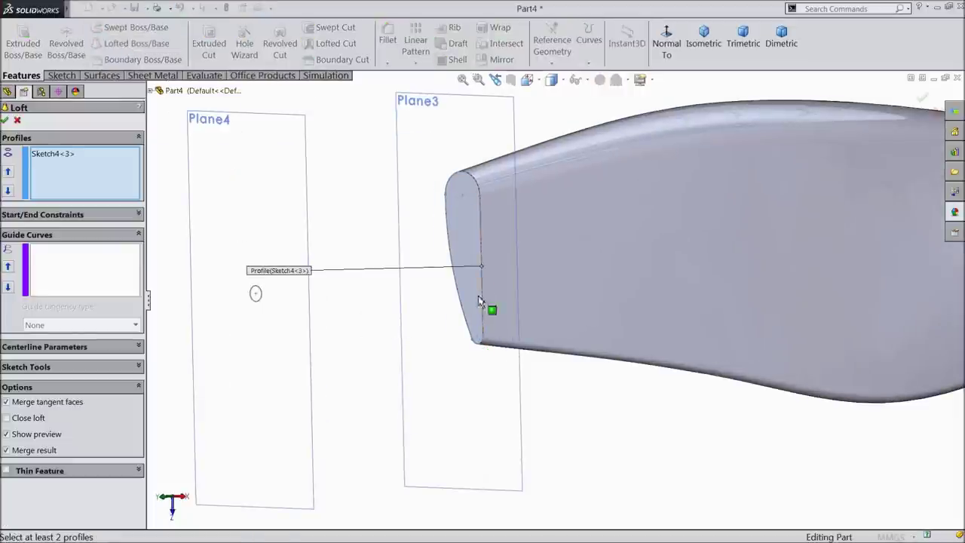
{"action": "left_click", "coordinate": [257, 299]}
{"action": "scroll", "coordinate": [444, 319], "scroll_direction": "down", "scroll_amount": 5}
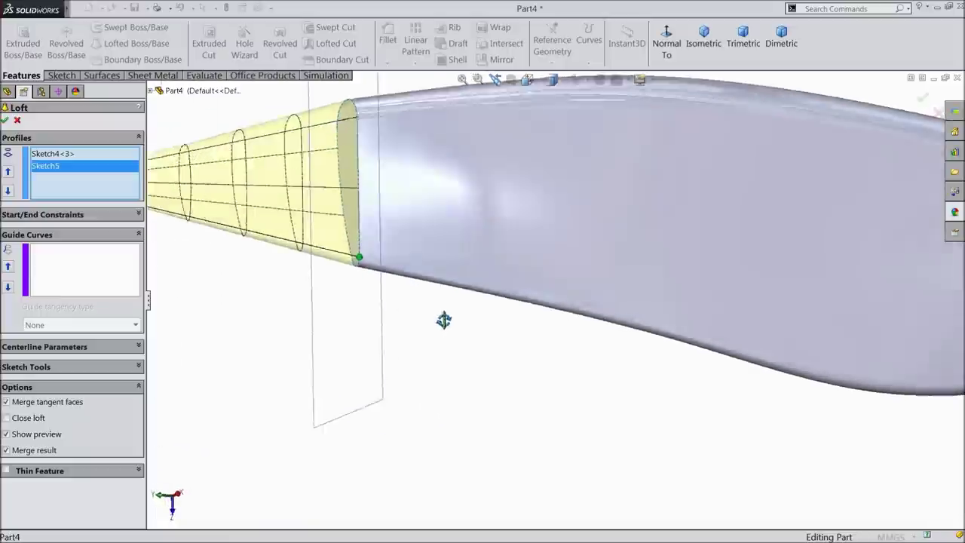
{"action": "scroll", "coordinate": [444, 318], "scroll_direction": "up", "scroll_amount": 8}
{"action": "middle_click_drag", "start_coordinate": [444, 319], "coordinate": [445, 384]}
{"action": "scroll", "coordinate": [391, 291], "scroll_direction": "down", "scroll_amount": 3}
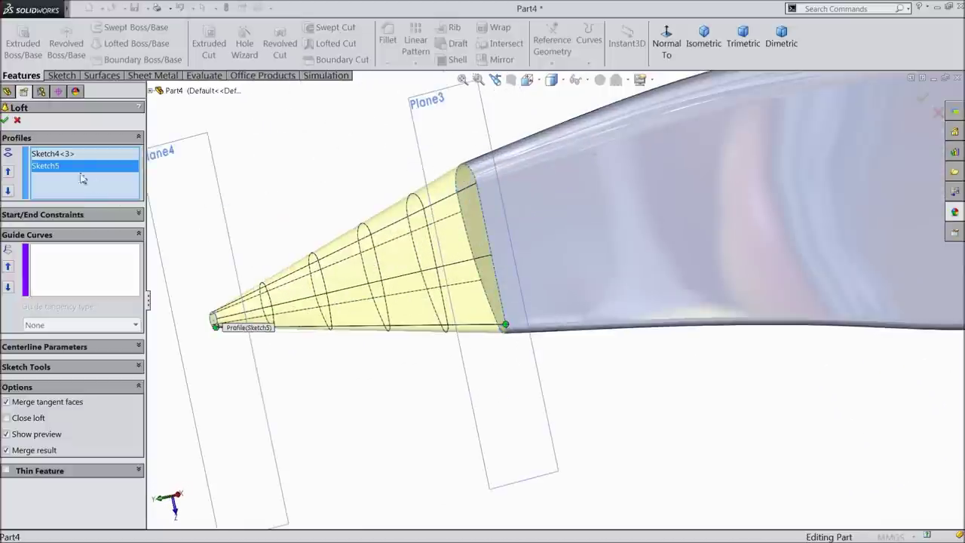
{"action": "left_click", "coordinate": [4, 121]}
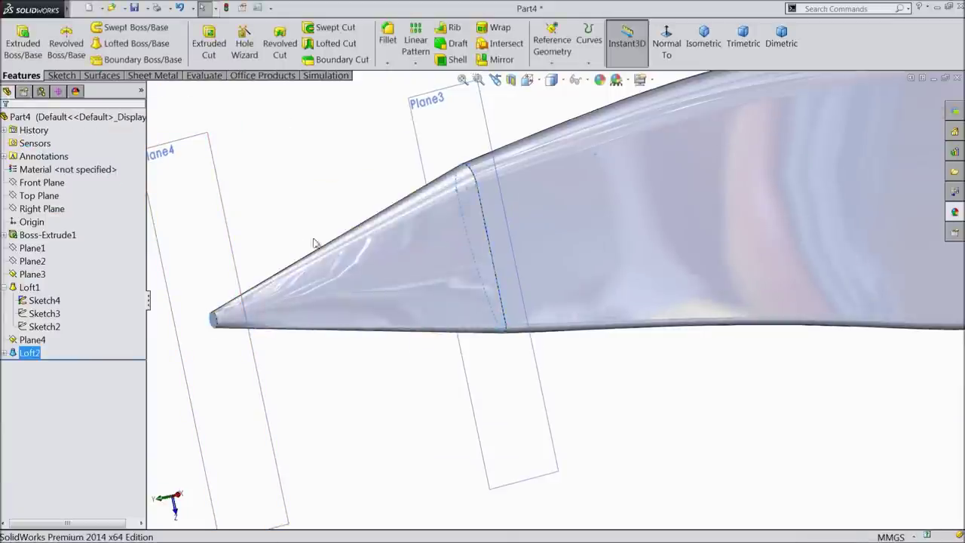
Step: Hide Plane4 and Plane3 after collapsing the Loft1 sketch list
{"action": "scroll", "coordinate": [333, 211], "scroll_direction": "up", "scroll_amount": 3}
{"action": "middle_click_drag", "start_coordinate": [338, 206], "coordinate": [353, 196]}
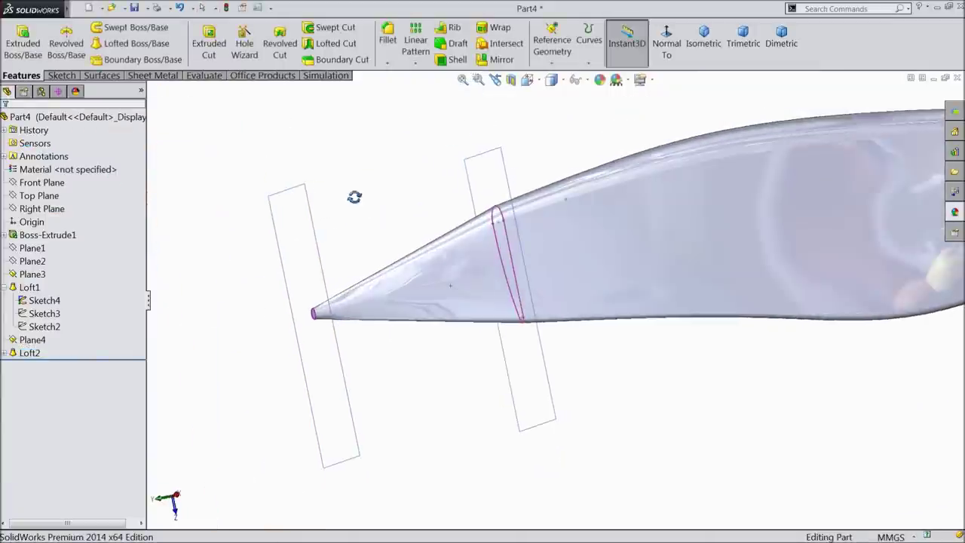
{"action": "left_click", "coordinate": [22, 300]}
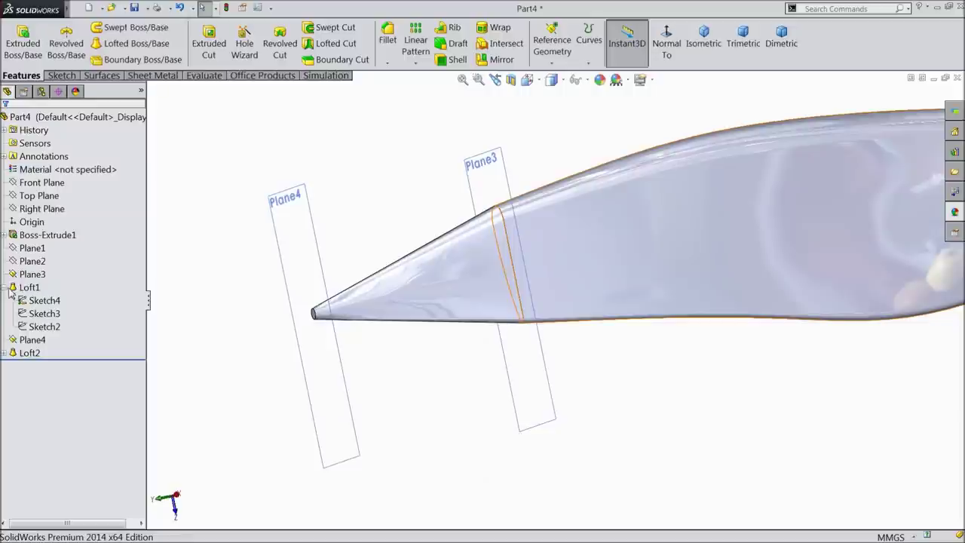
{"action": "left_click", "coordinate": [5, 287]}
{"action": "left_click", "coordinate": [289, 205]}
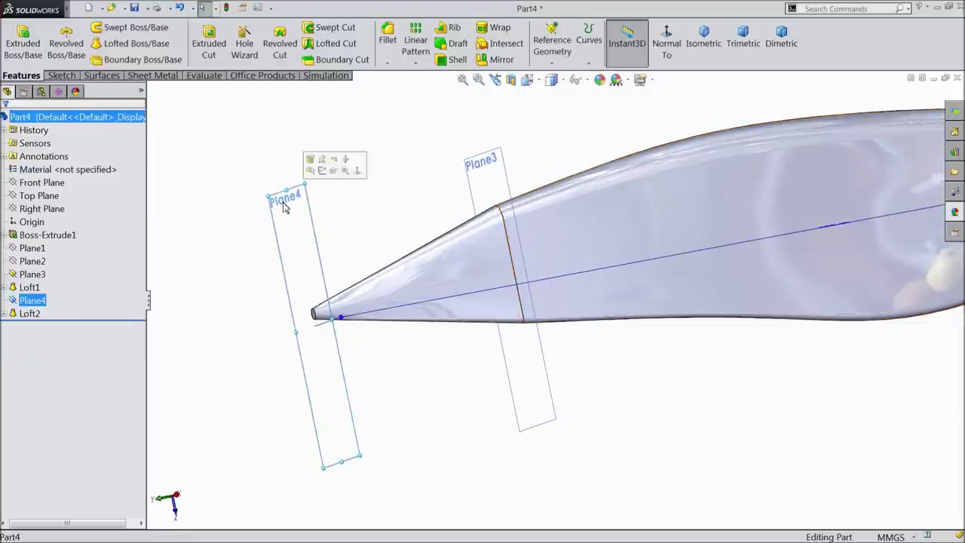
{"action": "left_click", "coordinate": [353, 169]}
{"action": "left_click", "coordinate": [480, 169]}
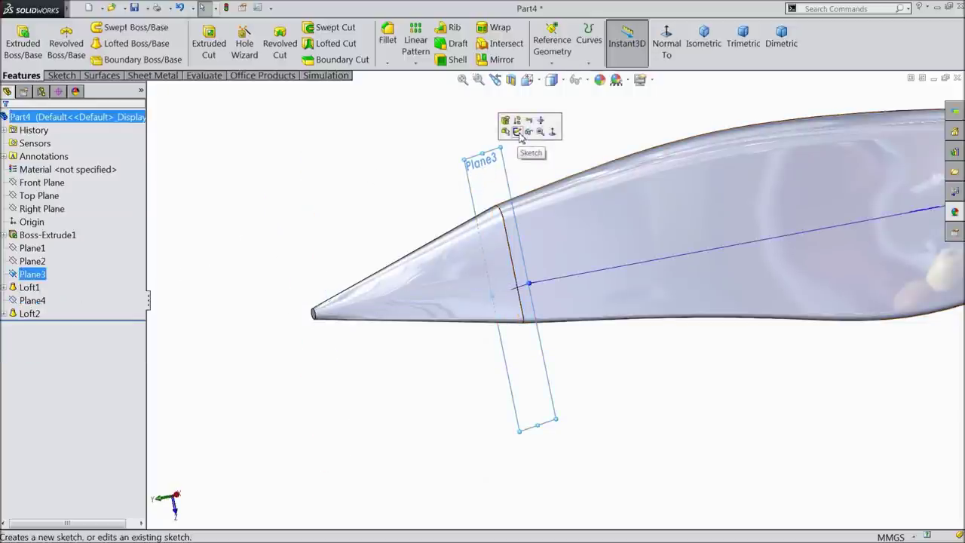
{"action": "left_click", "coordinate": [528, 131]}
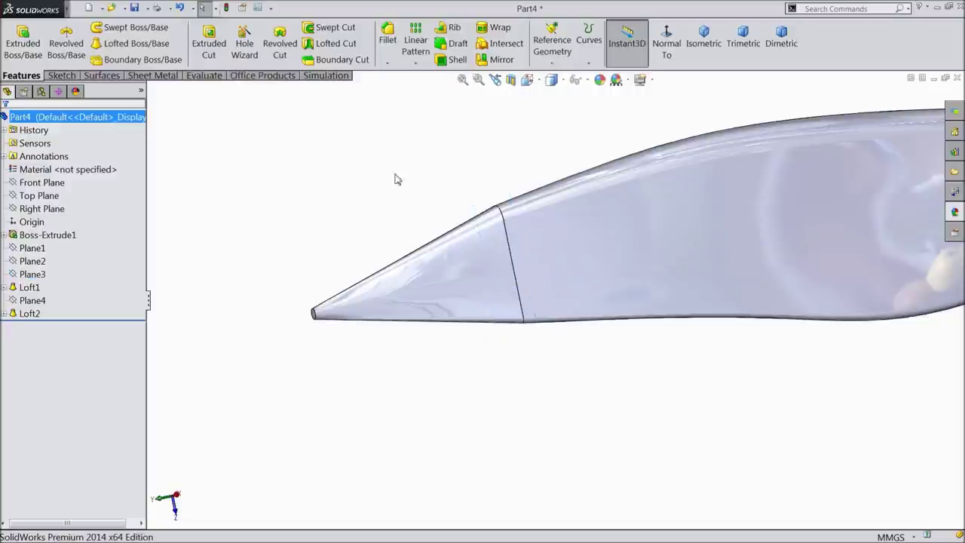
Step: Round the blade tip's end face with a 0.60 mm fillet
{"action": "left_click", "coordinate": [390, 53]}
{"action": "scroll", "coordinate": [372, 336], "scroll_direction": "down", "scroll_amount": 5}
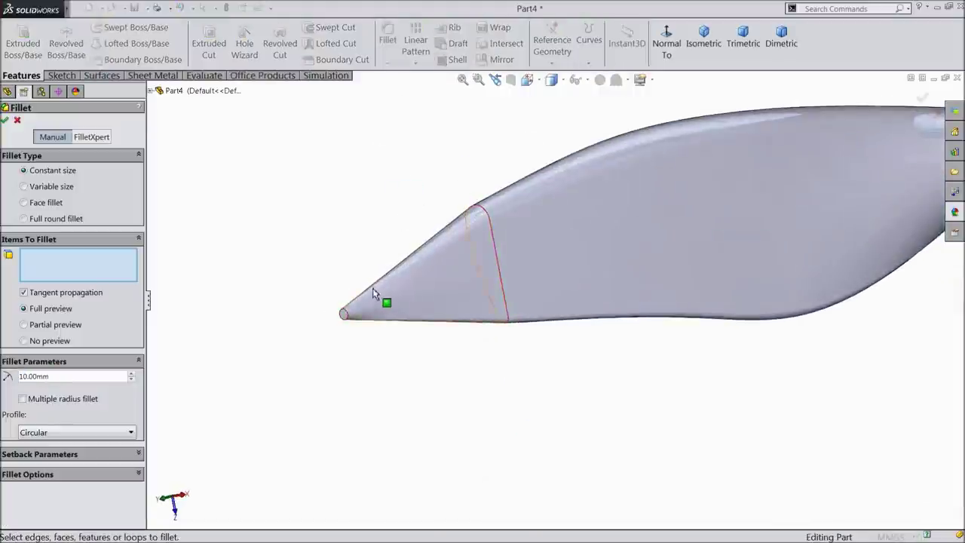
{"action": "scroll", "coordinate": [372, 336], "scroll_direction": "down", "scroll_amount": 3}
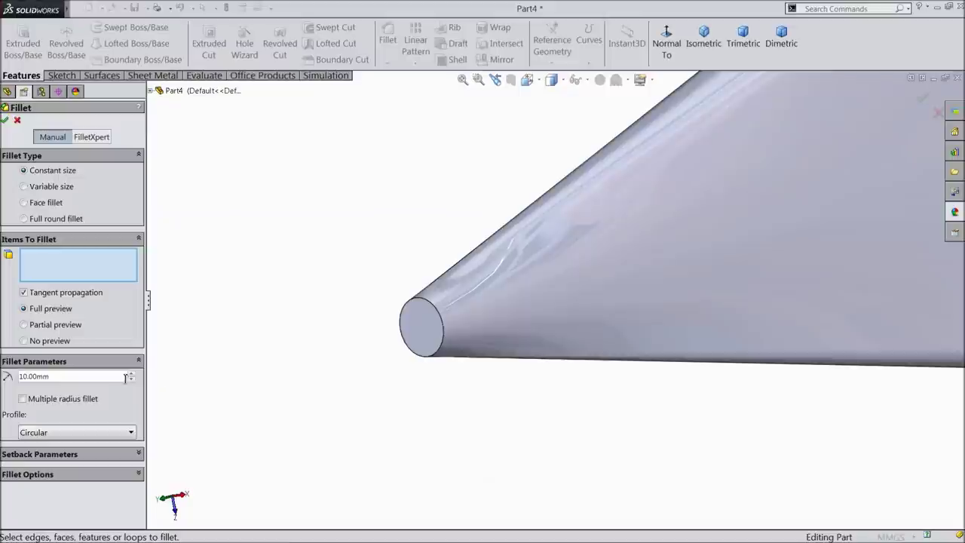
{"action": "type", "text": "0.6"}
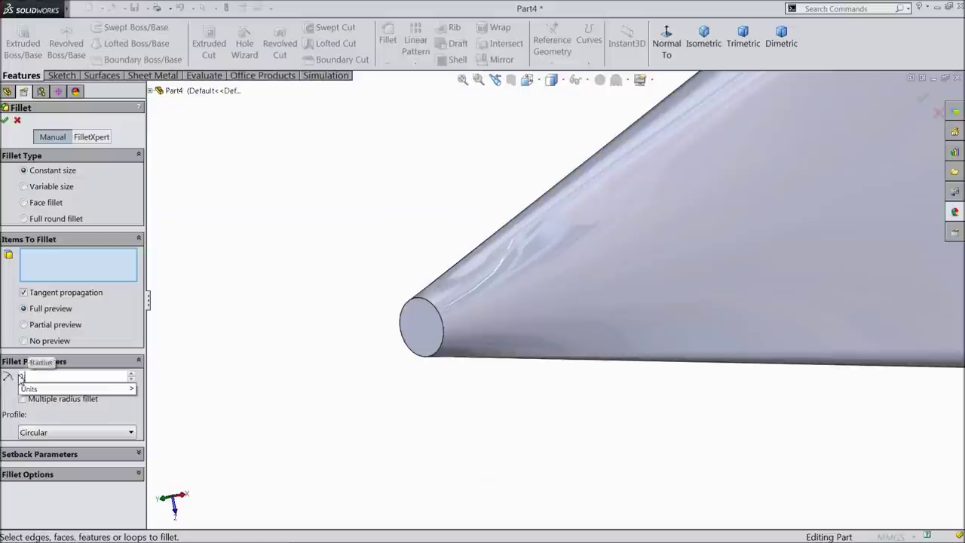
{"action": "left_click", "coordinate": [424, 331]}
{"action": "left_click", "coordinate": [5, 121]}
{"action": "scroll", "coordinate": [290, 250], "scroll_direction": "up", "scroll_amount": 5}
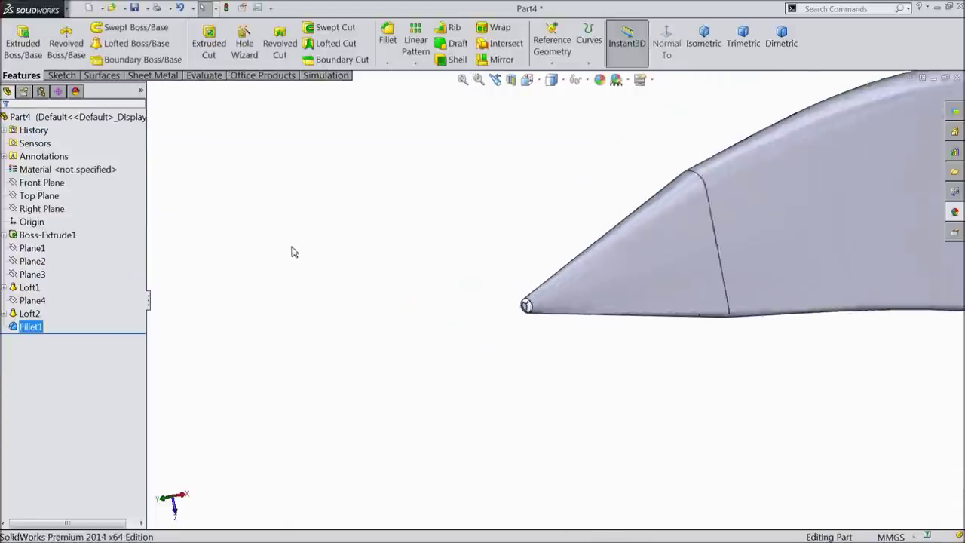
{"action": "middle_click_drag", "start_coordinate": [758, 287], "coordinate": [701, 413]}
{"action": "key", "text": "f"}
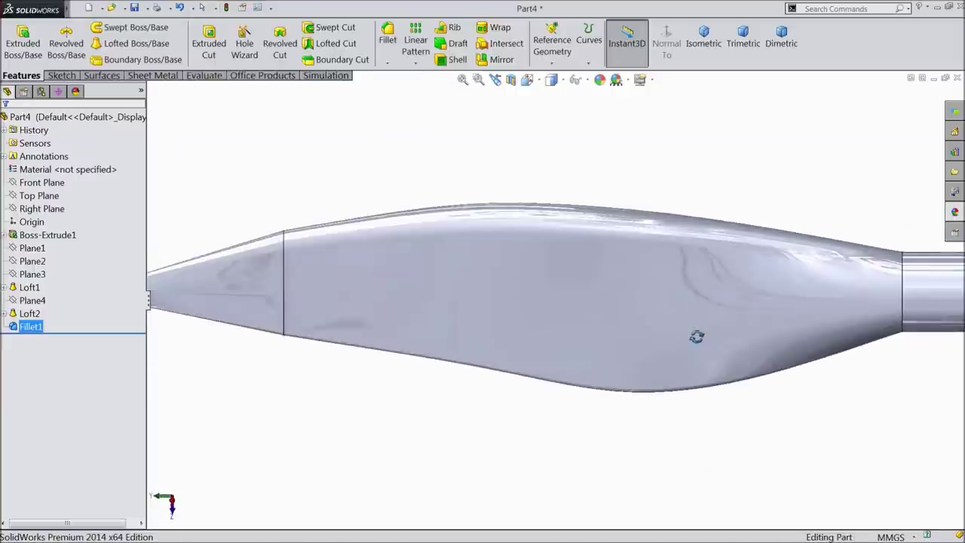
Step: Colour the whole part yellow with the green value lowered to 198 for gold
{"action": "left_click", "coordinate": [75, 118]}
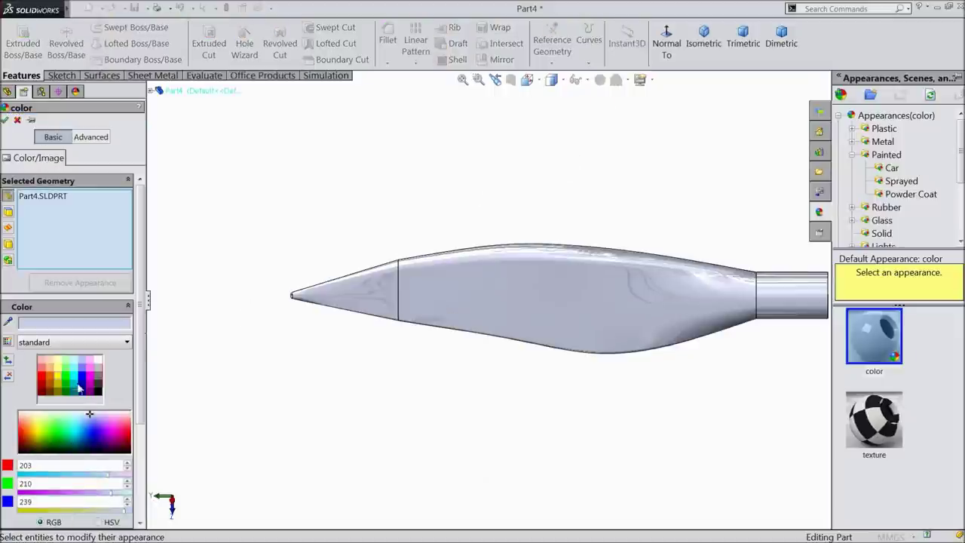
{"action": "left_click", "coordinate": [60, 379]}
{"action": "key", "text": "f"}
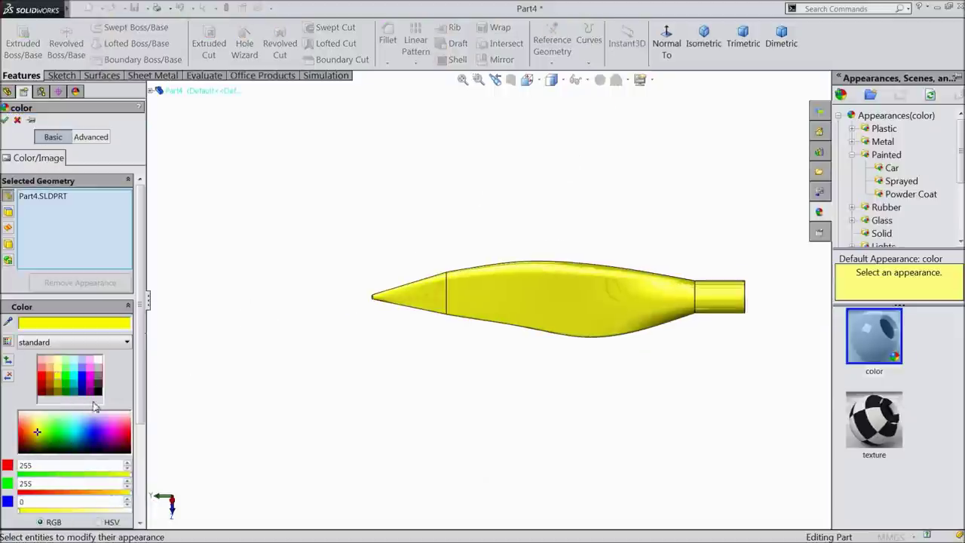
{"action": "left_click_drag", "start_coordinate": [129, 493], "coordinate": [106, 496]}
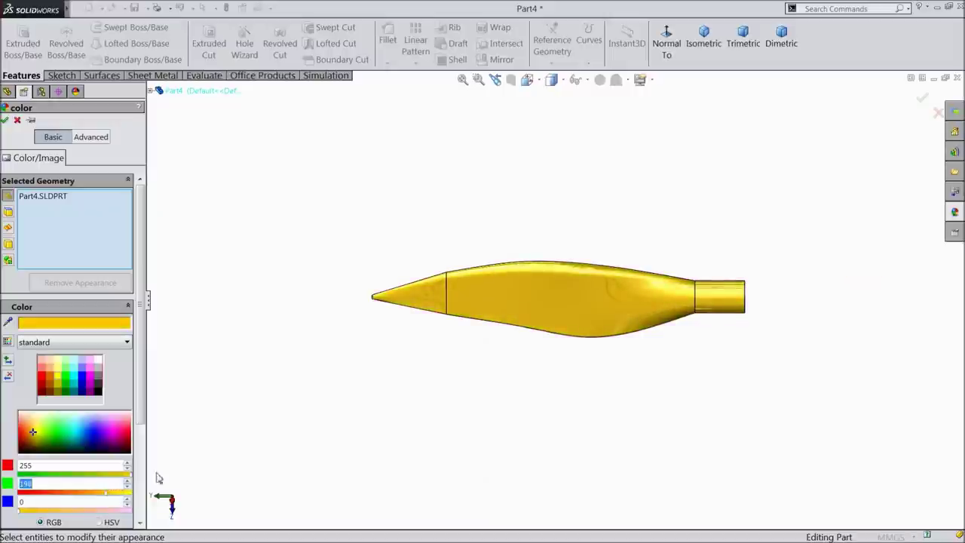
{"action": "middle_click_drag", "start_coordinate": [691, 333], "coordinate": [463, 329]}
{"action": "left_click", "coordinate": [6, 120]}
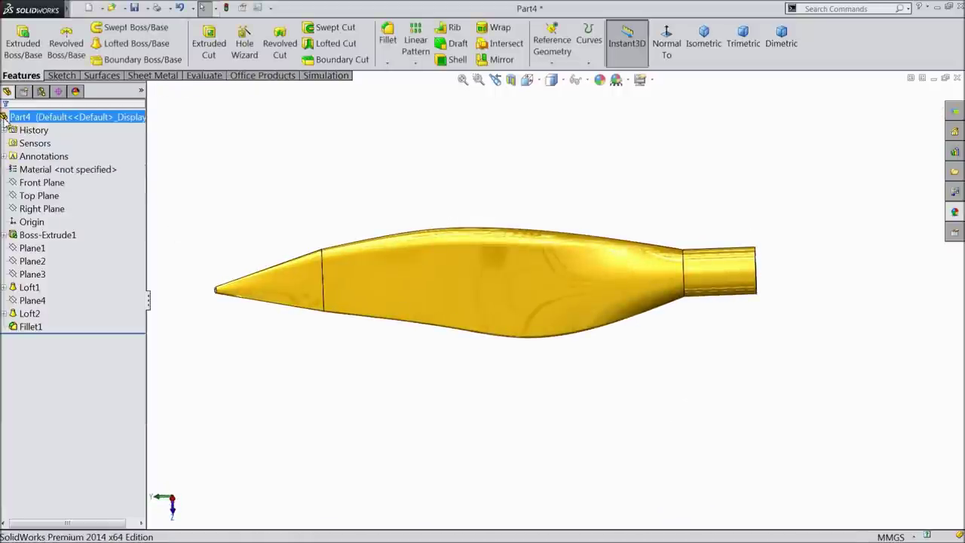
Step: Show the blade in isometric view and begin saving it
{"action": "middle_click_drag", "start_coordinate": [303, 190], "coordinate": [280, 314]}
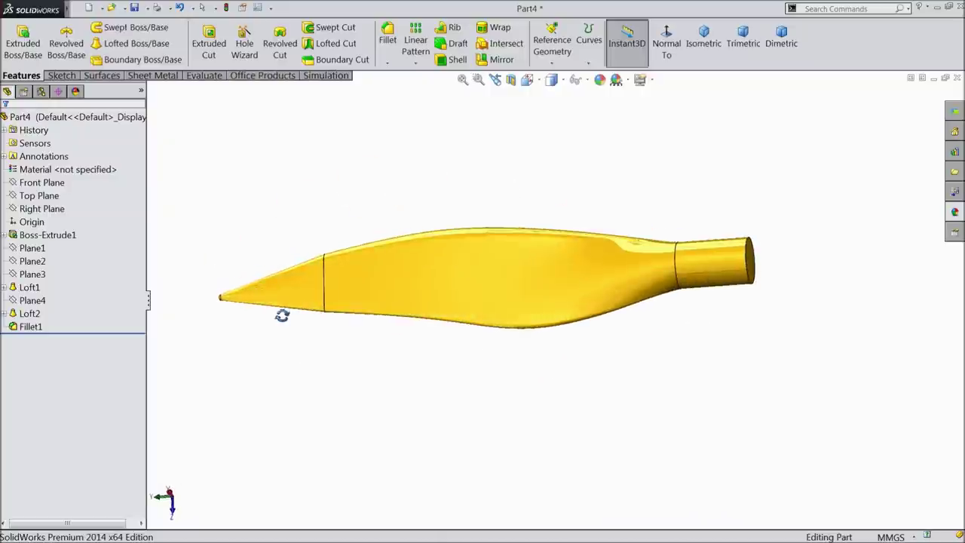
{"action": "left_click", "coordinate": [704, 60]}
{"action": "middle_click_drag", "start_coordinate": [649, 267], "coordinate": [599, 254]}
{"action": "scroll", "coordinate": [591, 276], "scroll_direction": "up", "scroll_amount": 3}
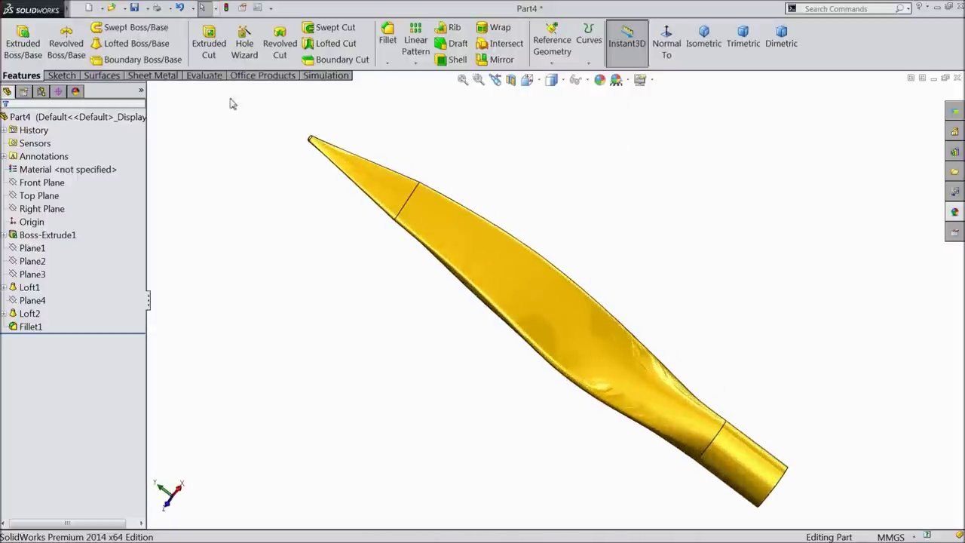
{"action": "left_click", "coordinate": [137, 7]}
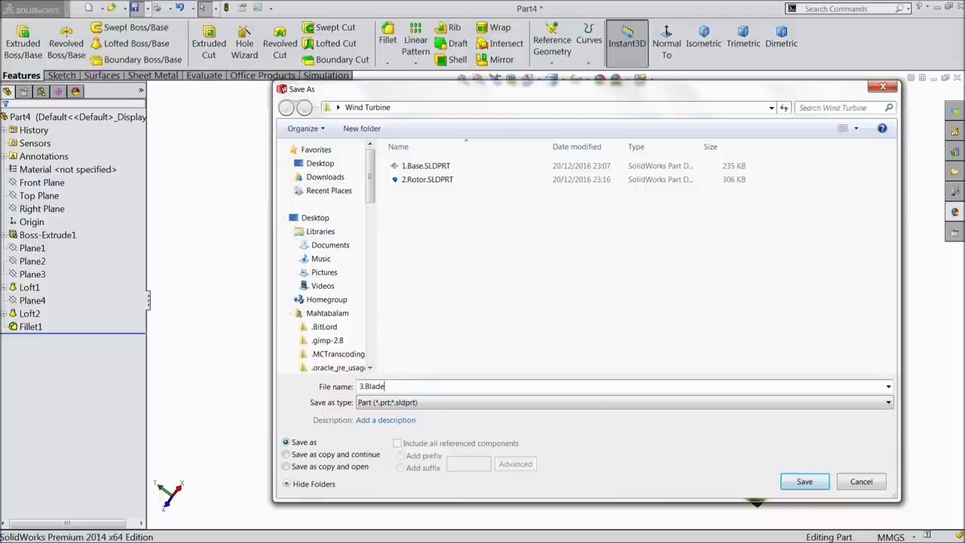
Step: Save the part as 3.Blade in the Wind Turbine folder
{"action": "left_click", "coordinate": [804, 481]}
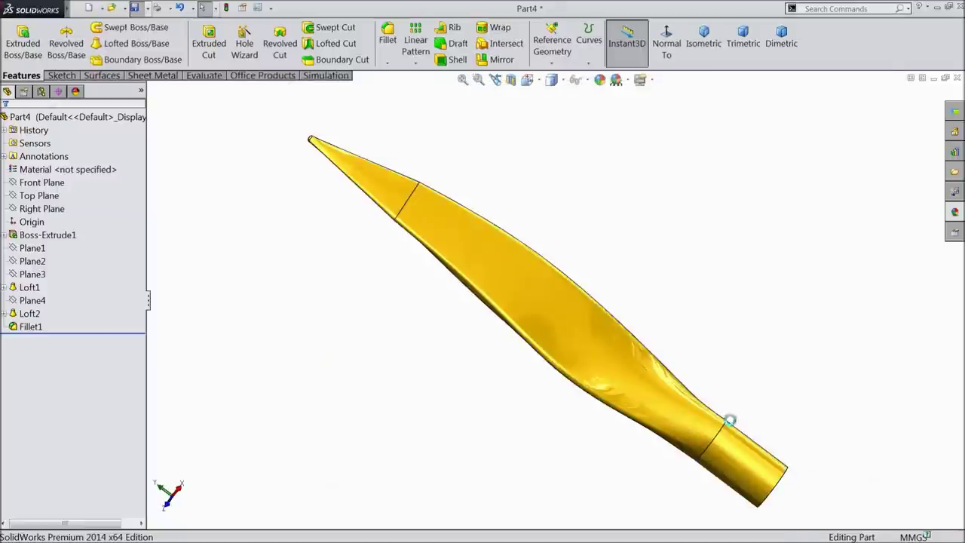
{"action": "middle_click_drag", "start_coordinate": [450, 340], "coordinate": [460, 442]}
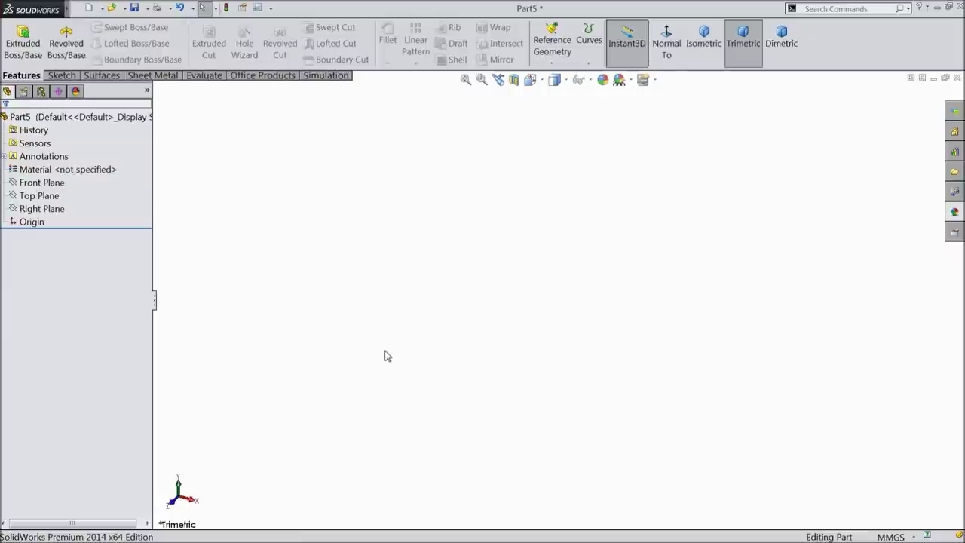
Step: On the Top Plane, draw a closed tapered line outline starting and ending at the origin
{"action": "left_click", "coordinate": [58, 196]}
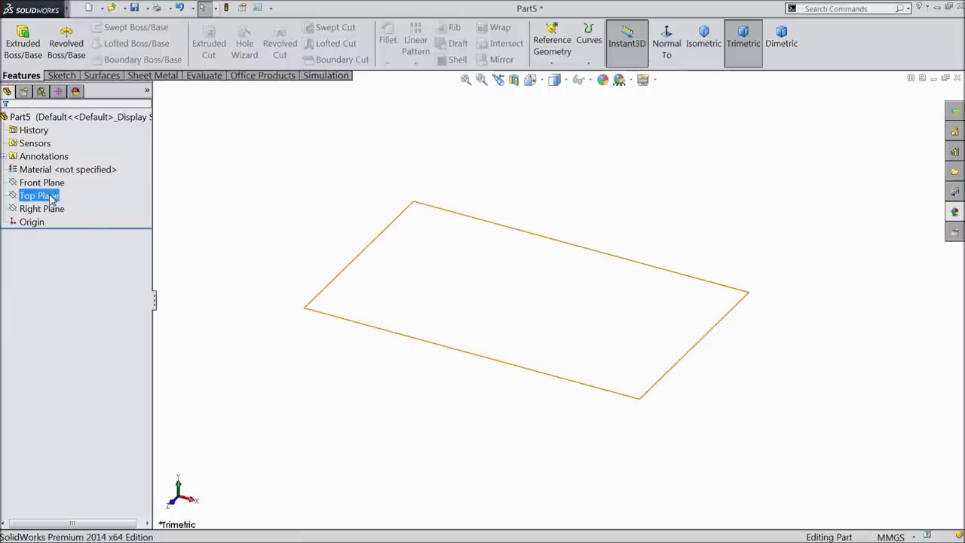
{"action": "left_click", "coordinate": [54, 181]}
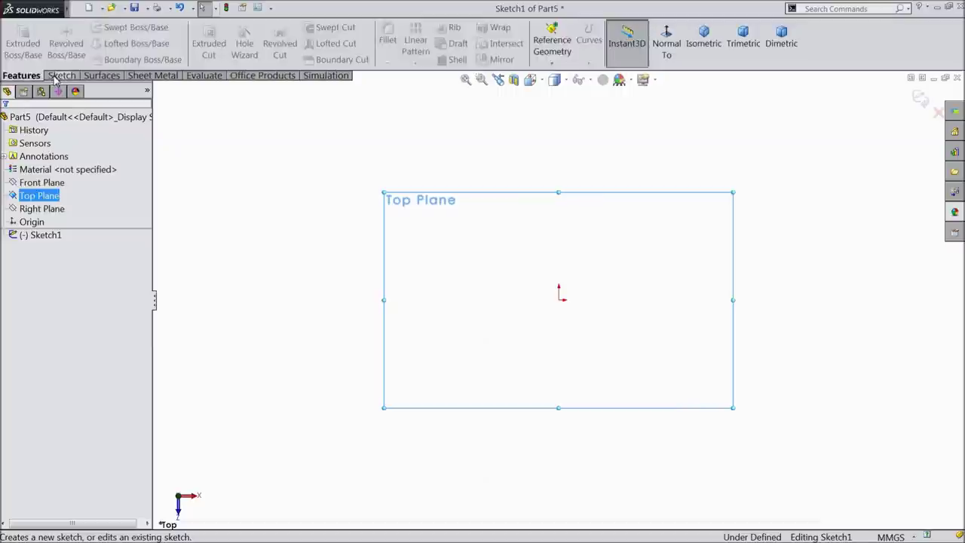
{"action": "left_click", "coordinate": [86, 27]}
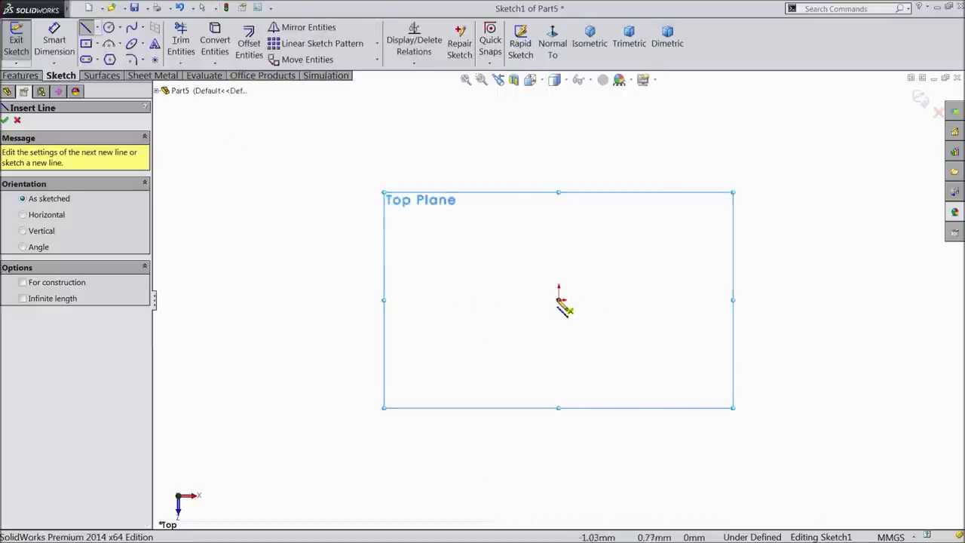
{"action": "left_click", "coordinate": [559, 300]}
{"action": "left_click", "coordinate": [860, 300]}
{"action": "left_click", "coordinate": [860, 261]}
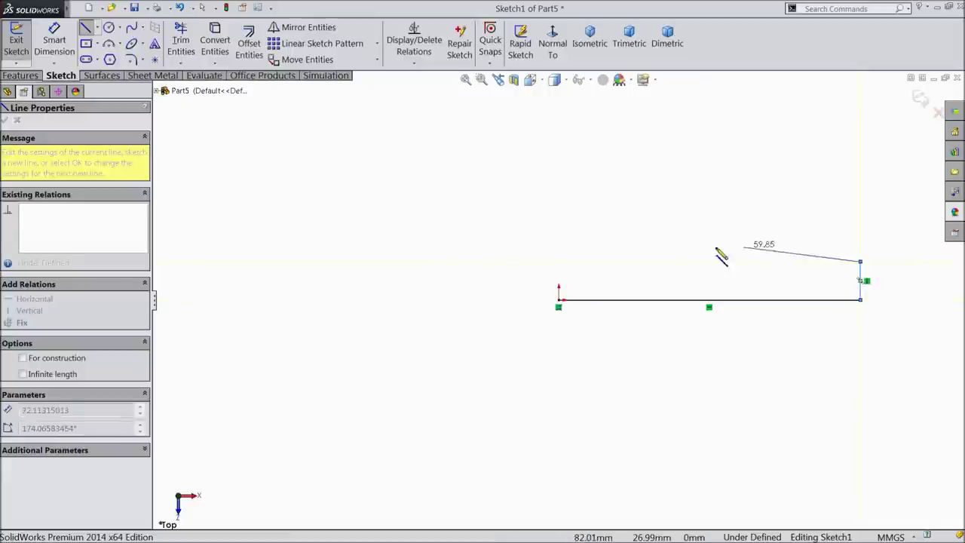
{"action": "left_click", "coordinate": [627, 247]}
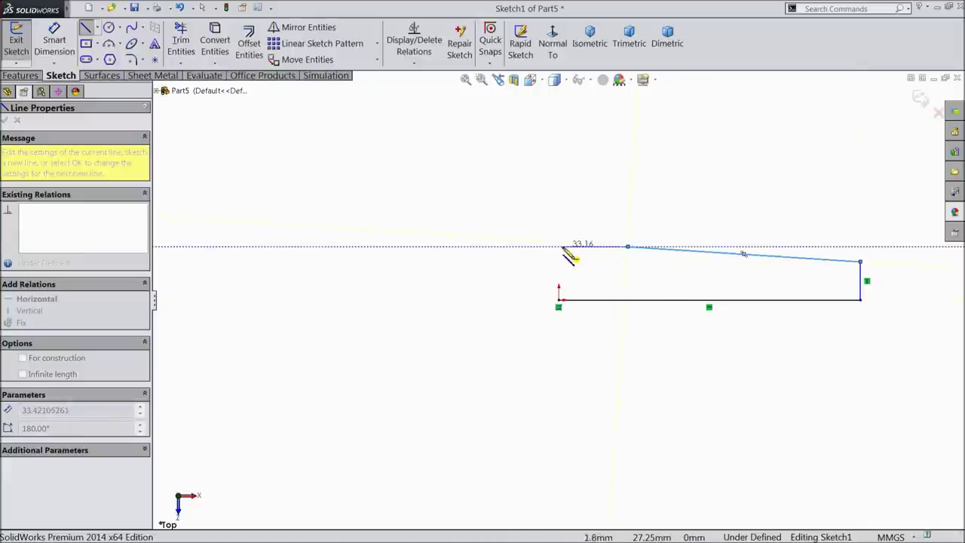
{"action": "left_click", "coordinate": [559, 246]}
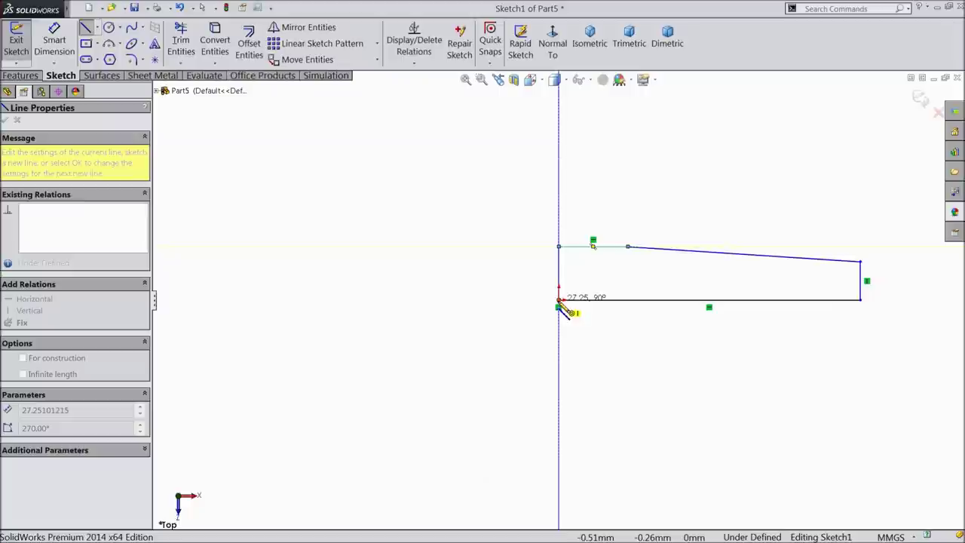
{"action": "left_click", "coordinate": [558, 300]}
{"action": "right_click", "coordinate": [451, 294]}
{"action": "left_click", "coordinate": [478, 144]}
{"action": "key", "text": "f"}
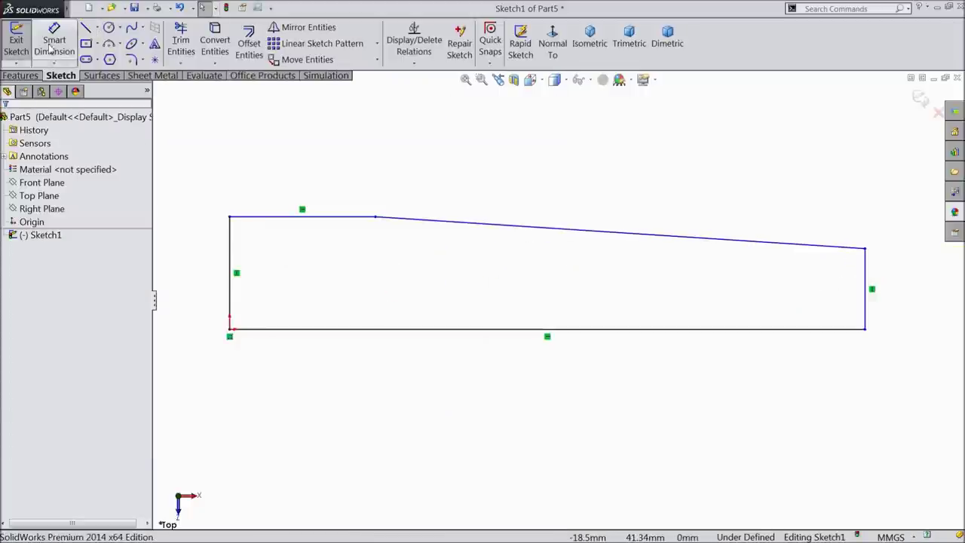
Step: Dimension the bottom line to 165.1 mm and the right edge to 15.875 mm
{"action": "left_click", "coordinate": [50, 49]}
{"action": "left_click", "coordinate": [486, 330]}
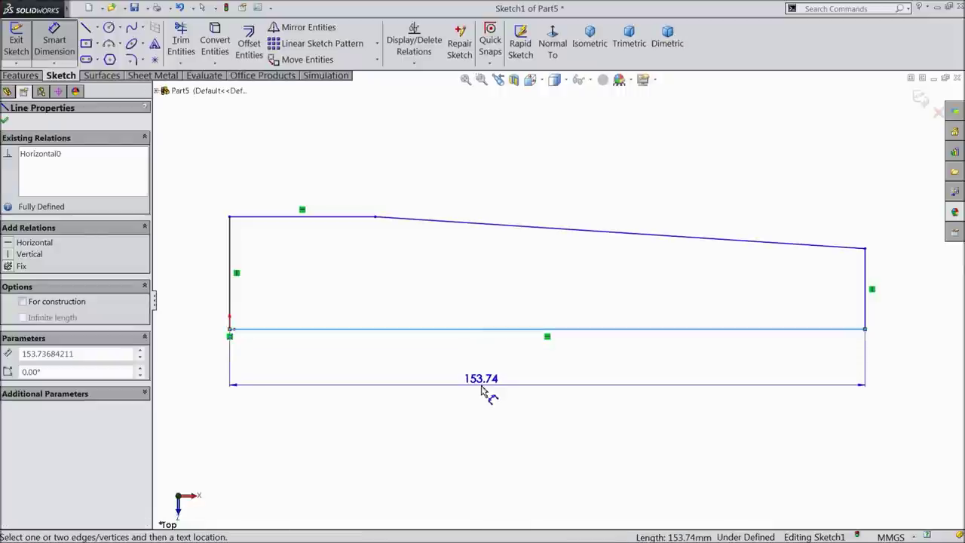
{"action": "left_click", "coordinate": [482, 389]}
{"action": "type", "text": "165.1"}
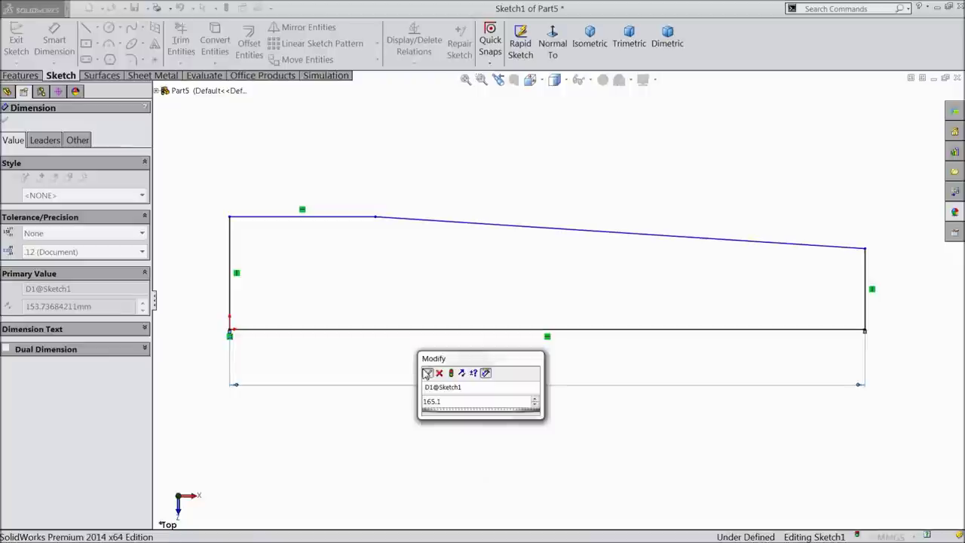
{"action": "key", "text": "Return"}
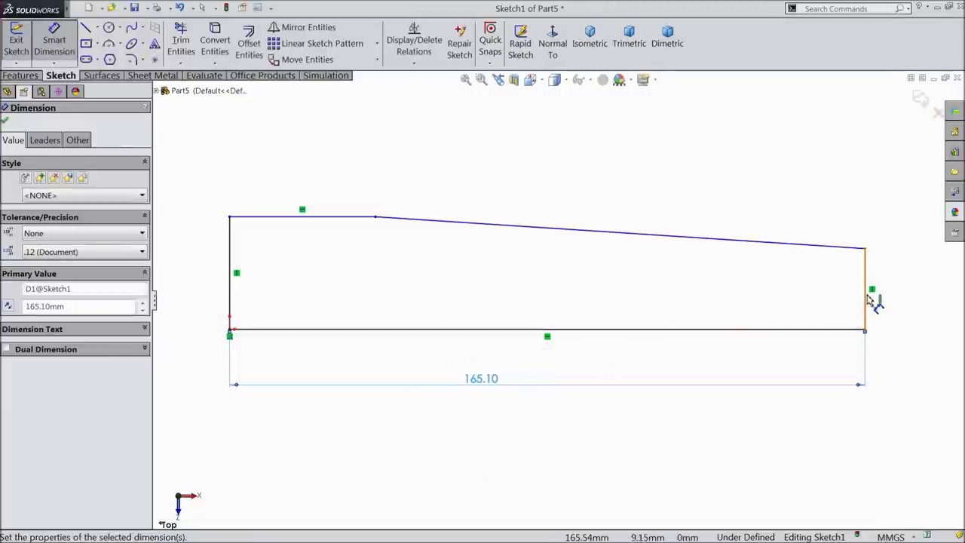
{"action": "left_click", "coordinate": [867, 300]}
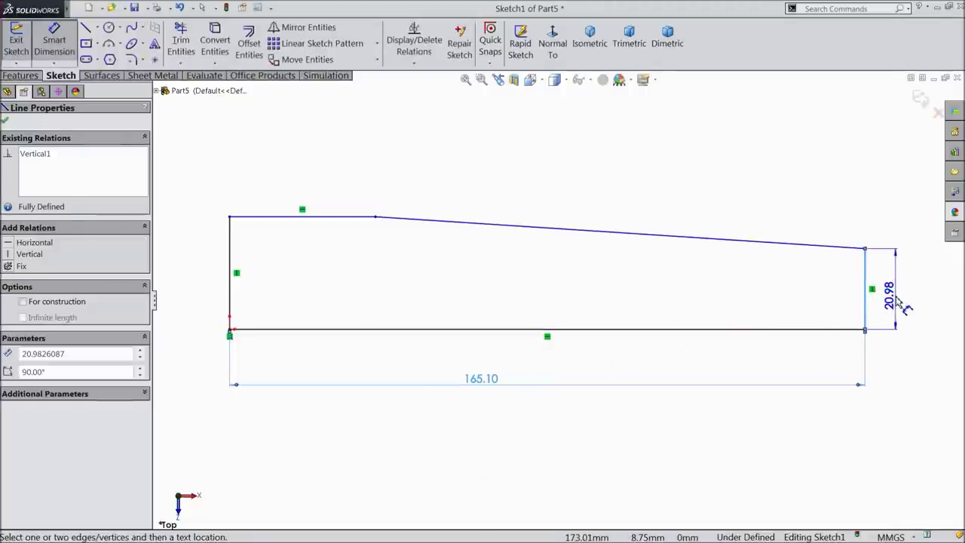
{"action": "left_click", "coordinate": [898, 300]}
{"action": "type", "text": "15.875"}
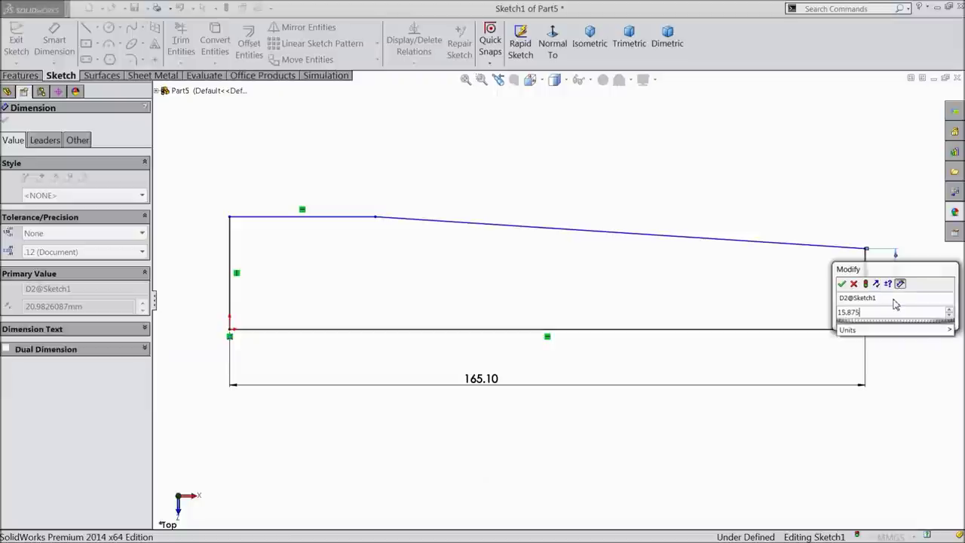
{"action": "left_click", "coordinate": [842, 283]}
Step: Dimension the flat top segment to 12.7 mm and the left edge to 19.05 mm
{"action": "left_click", "coordinate": [282, 242]}
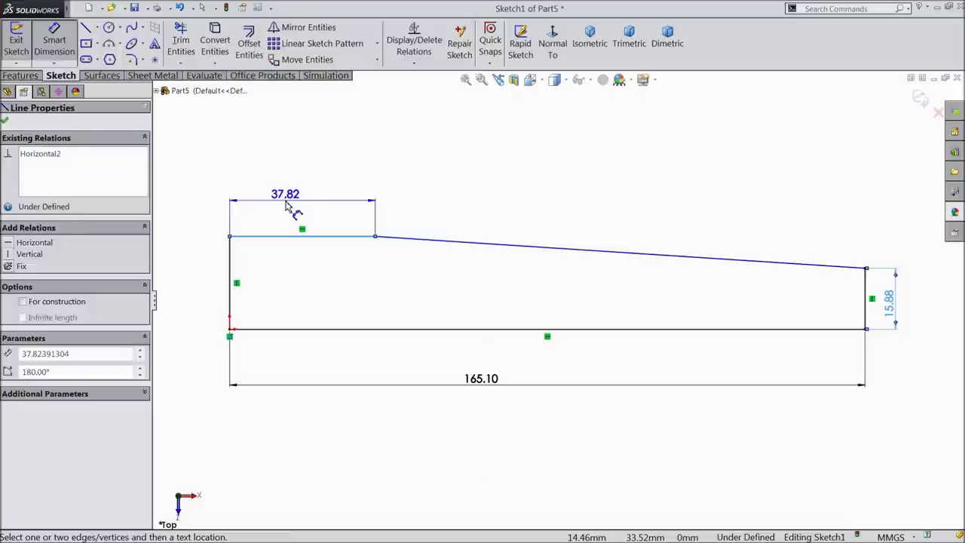
{"action": "left_click", "coordinate": [291, 205]}
{"action": "type", "text": "1"}
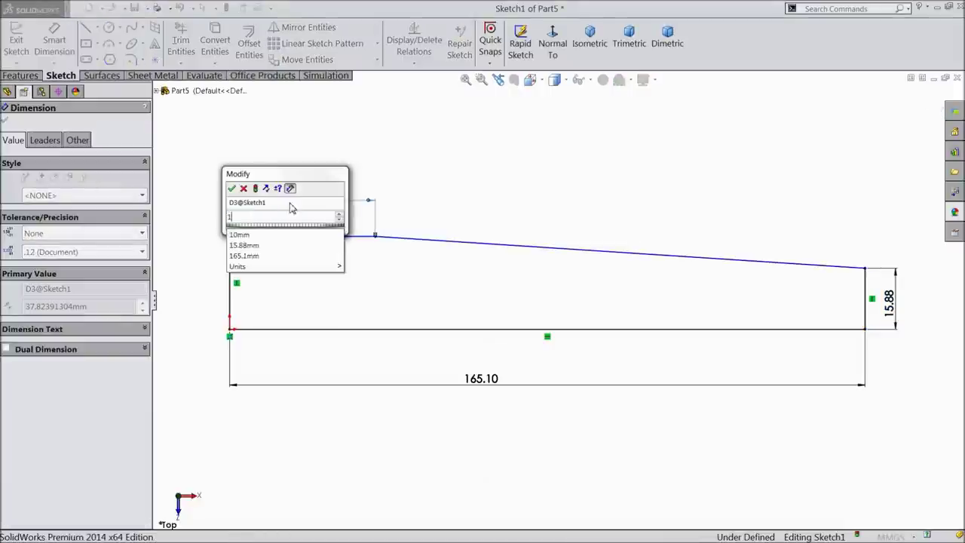
{"action": "type", "text": "2.7"}
{"action": "left_click", "coordinate": [232, 188]}
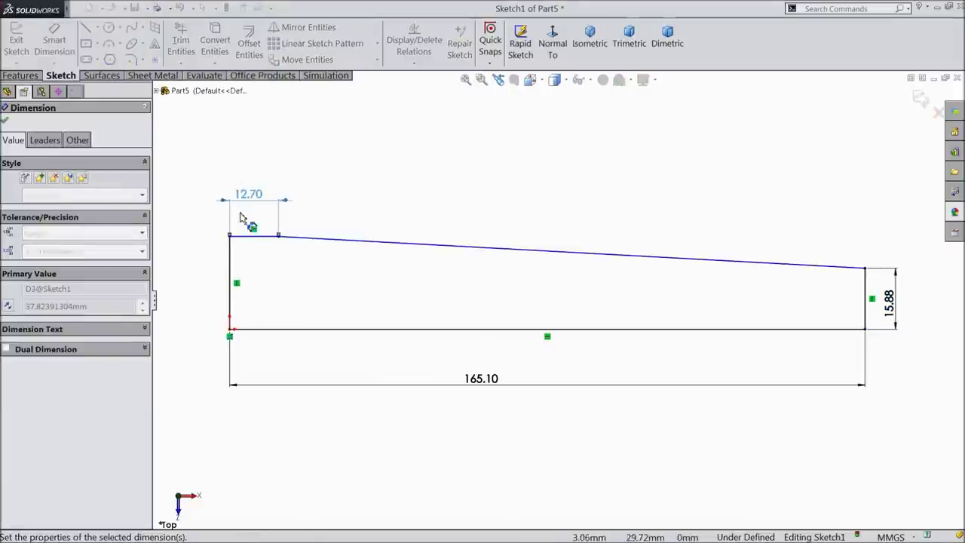
{"action": "left_click", "coordinate": [230, 280]}
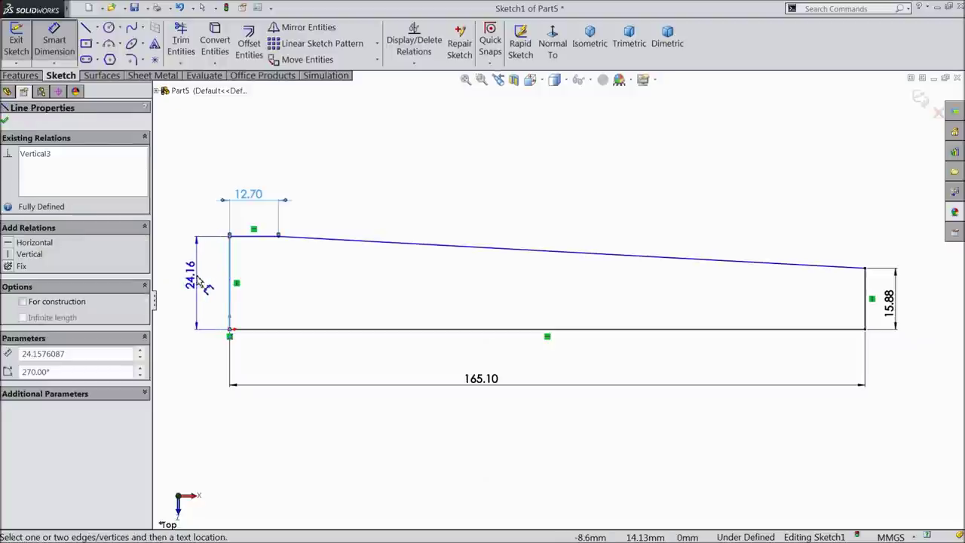
{"action": "left_click", "coordinate": [193, 279]}
{"action": "type", "text": "19.05"}
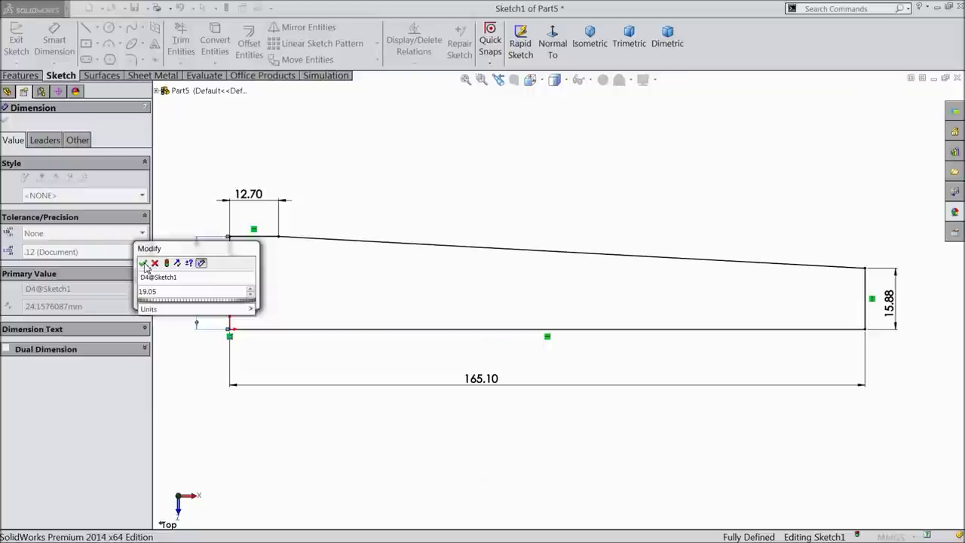
{"action": "key", "text": "Return"}
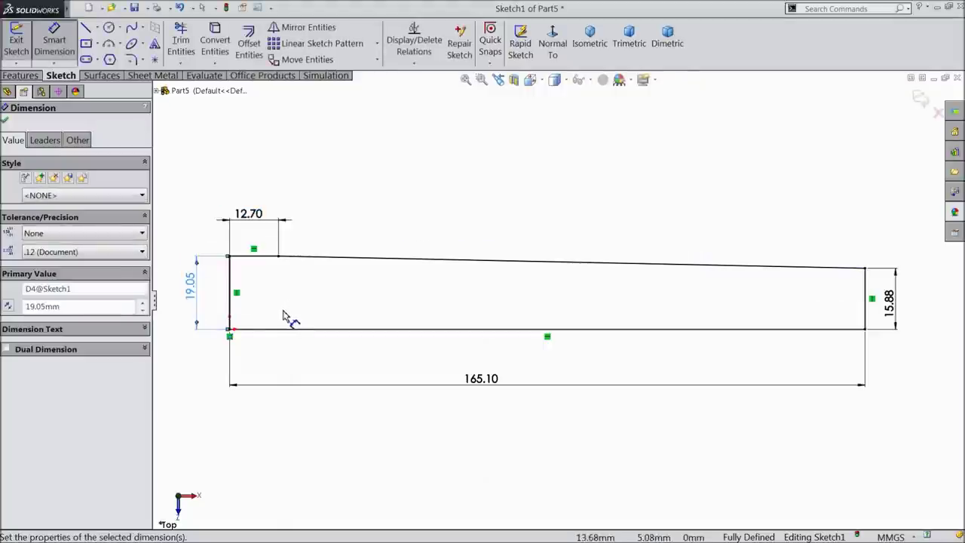
{"action": "left_click", "coordinate": [21, 76]}
Step: Revolve the profile 360° about its bottom line to create Revolve1
{"action": "left_click", "coordinate": [64, 49]}
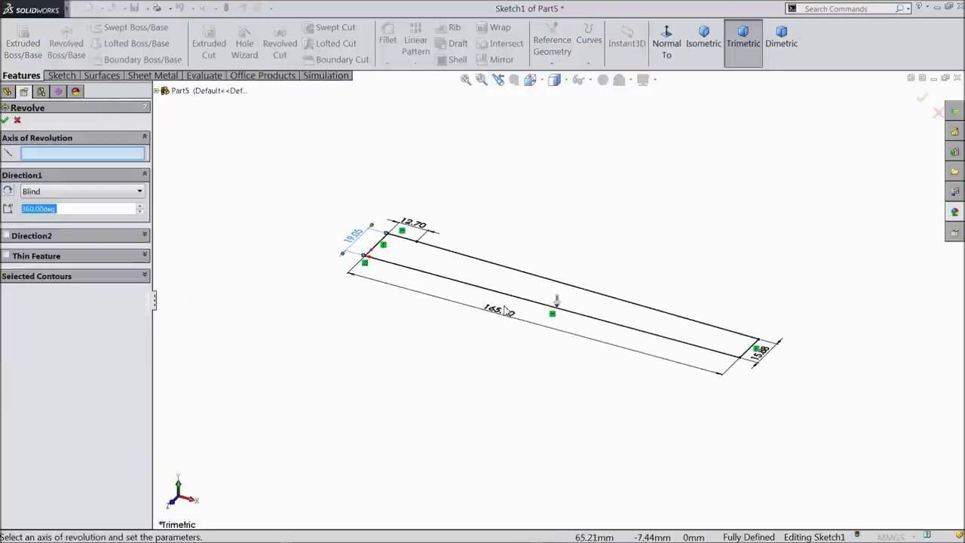
{"action": "left_click", "coordinate": [505, 300]}
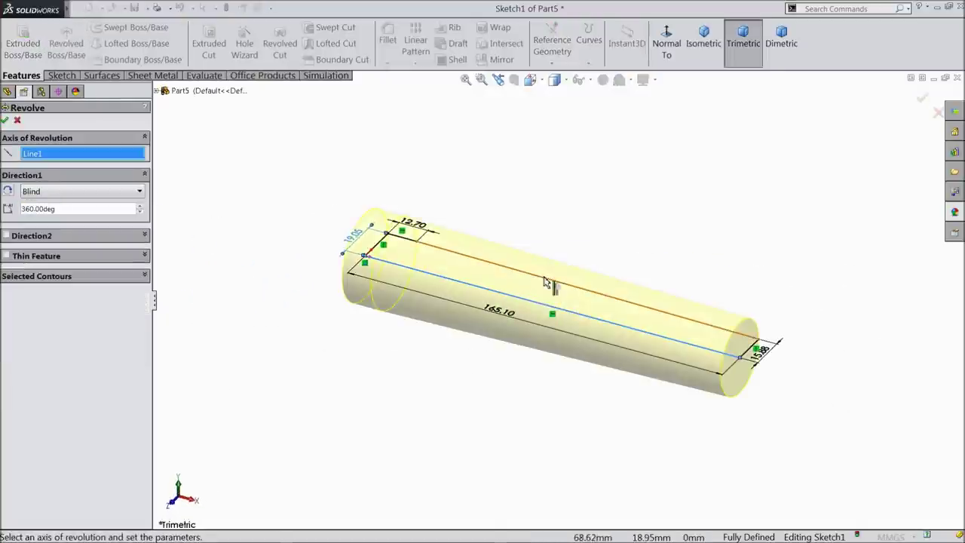
{"action": "scroll", "coordinate": [505, 300], "scroll_direction": "down", "scroll_amount": 2}
{"action": "left_click", "coordinate": [5, 121]}
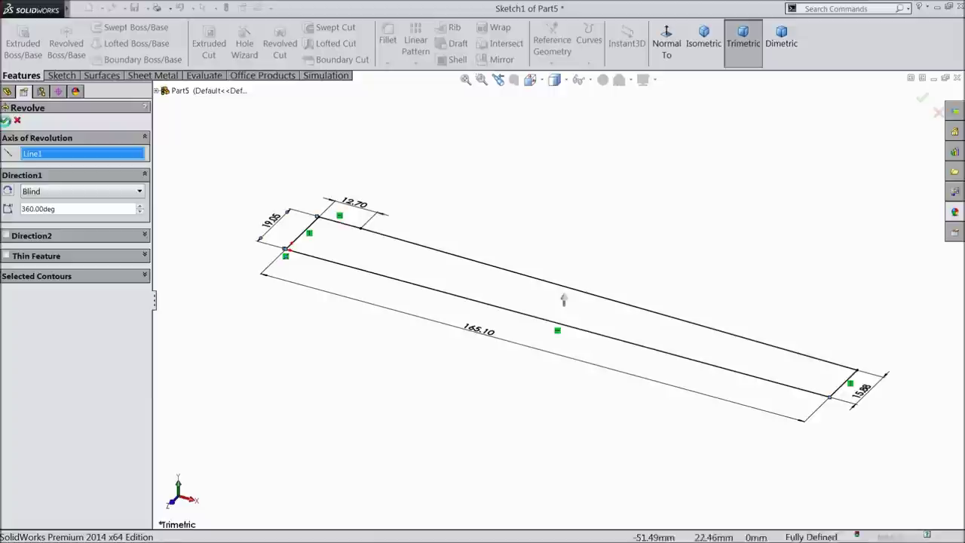
{"action": "left_click", "coordinate": [688, 296]}
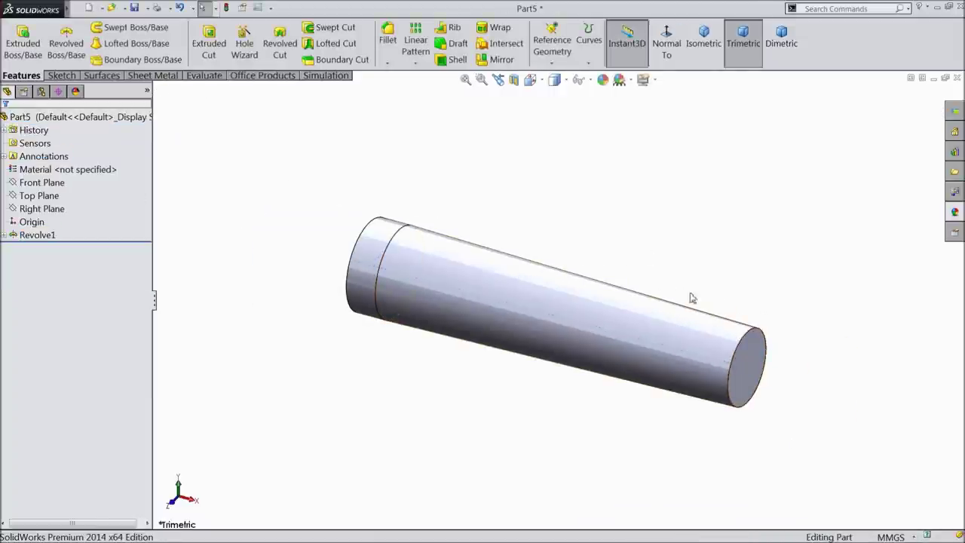
{"action": "scroll", "coordinate": [758, 372], "scroll_direction": "down", "scroll_amount": 2}
{"action": "left_click", "coordinate": [693, 367]}
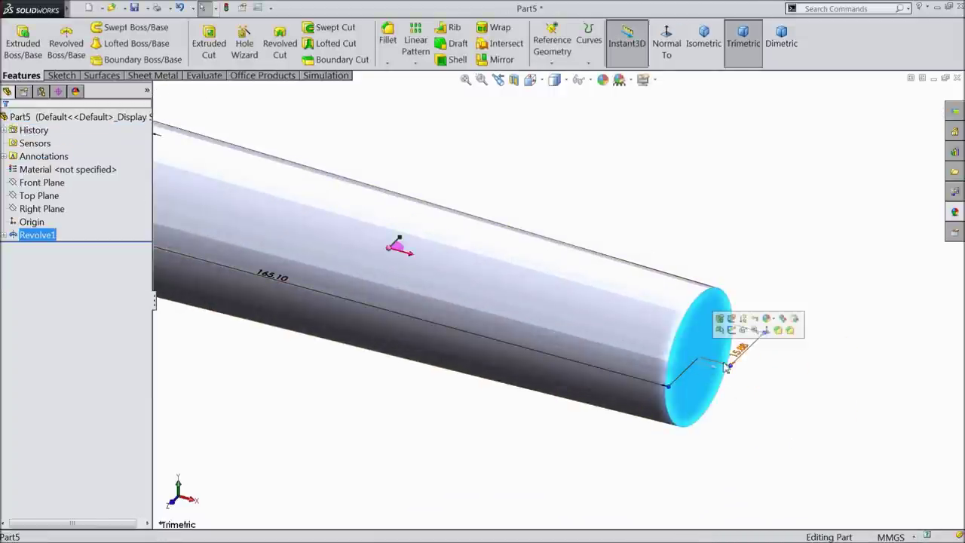
Step: Sketch a centre rectangle from the origin on the shaft's end face, viewed normal-to
{"action": "left_click", "coordinate": [739, 330]}
{"action": "left_click", "coordinate": [663, 50]}
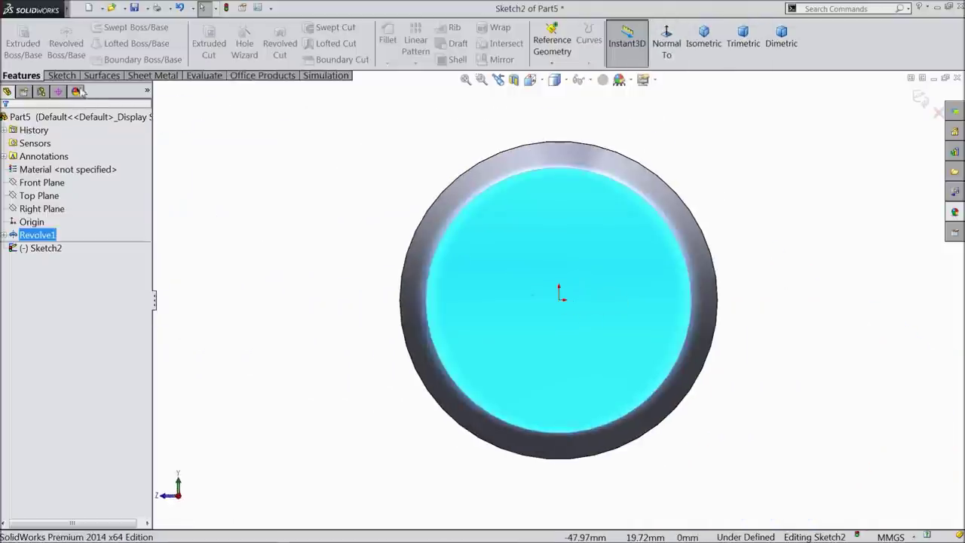
{"action": "left_click", "coordinate": [62, 75]}
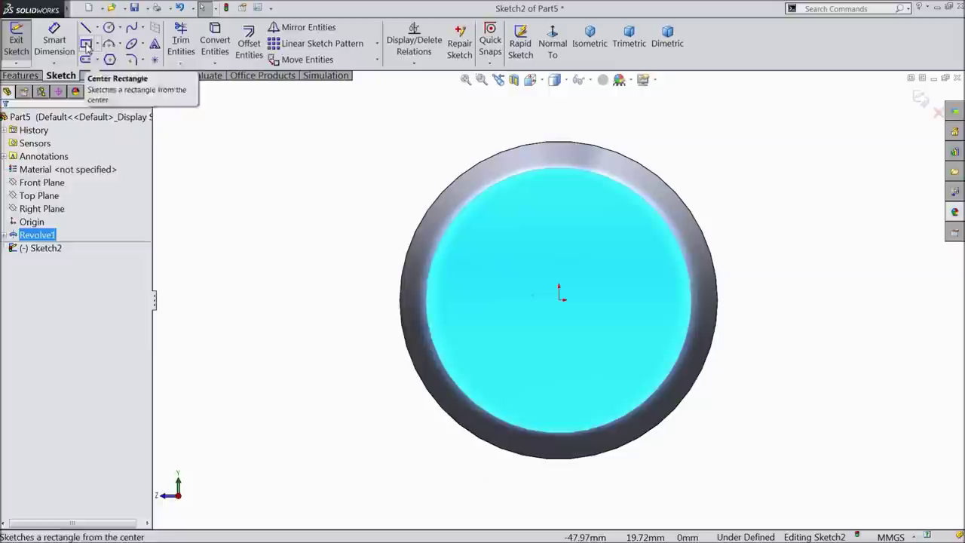
{"action": "left_click", "coordinate": [87, 45]}
{"action": "left_click", "coordinate": [558, 300]}
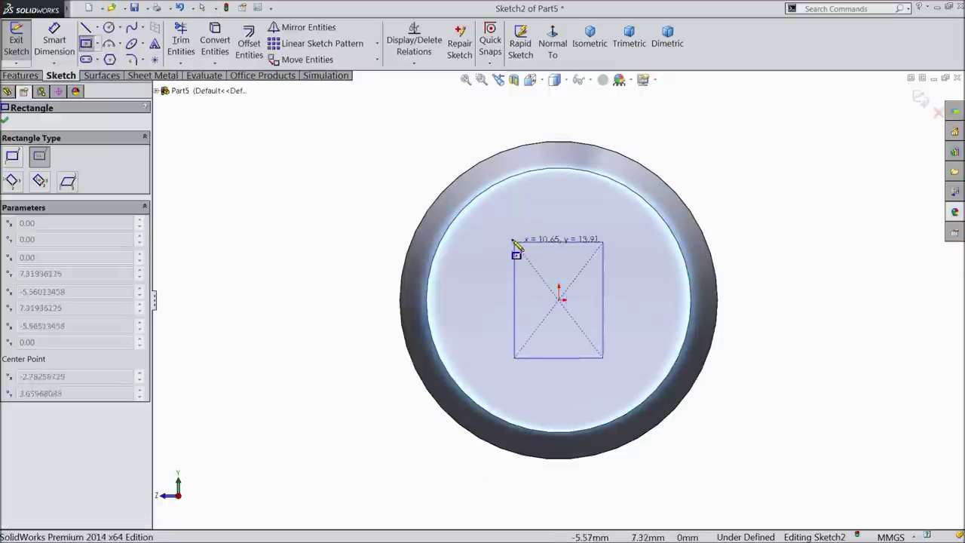
{"action": "left_click", "coordinate": [481, 228]}
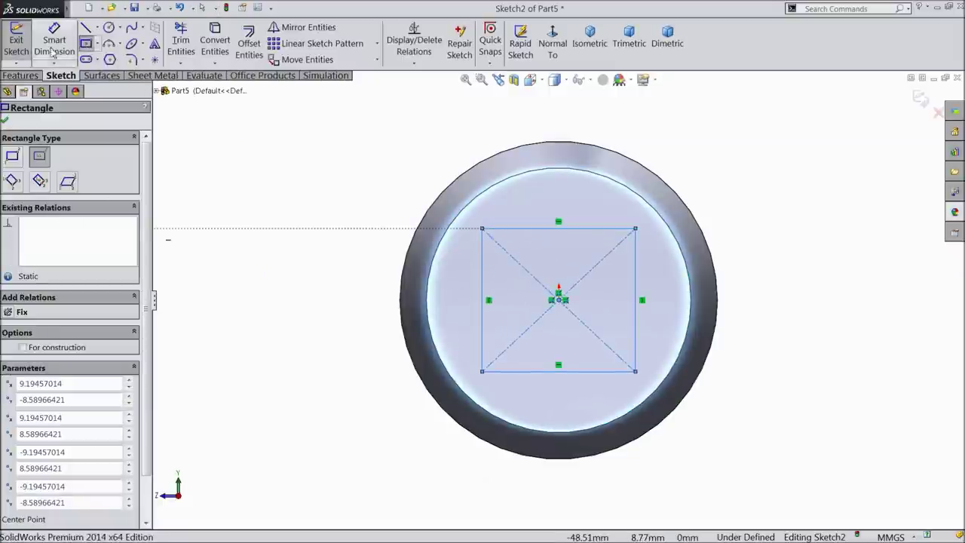
Step: Dimension the rectangle's width to 15.494 mm and make its top and left edges equal
{"action": "left_click", "coordinate": [53, 51]}
{"action": "left_click", "coordinate": [534, 228]}
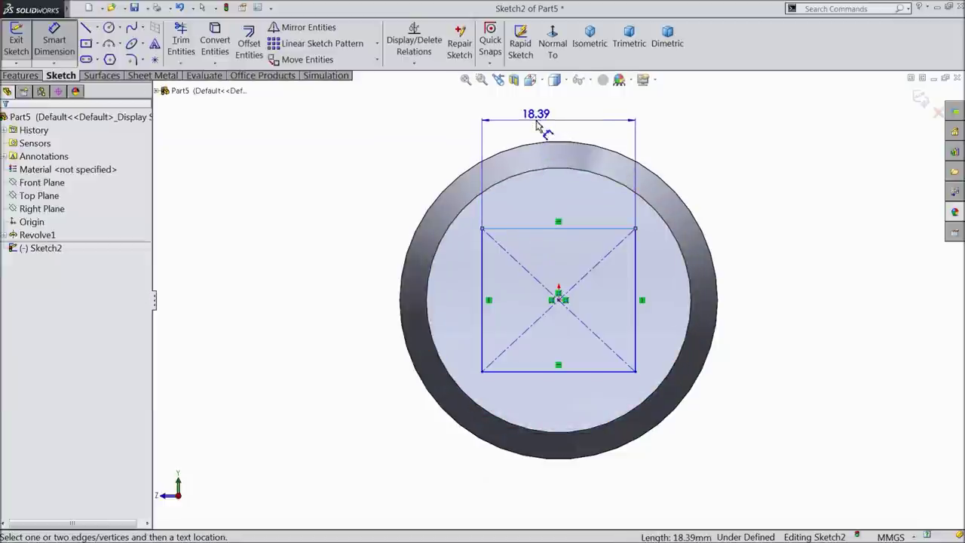
{"action": "left_click", "coordinate": [537, 125]}
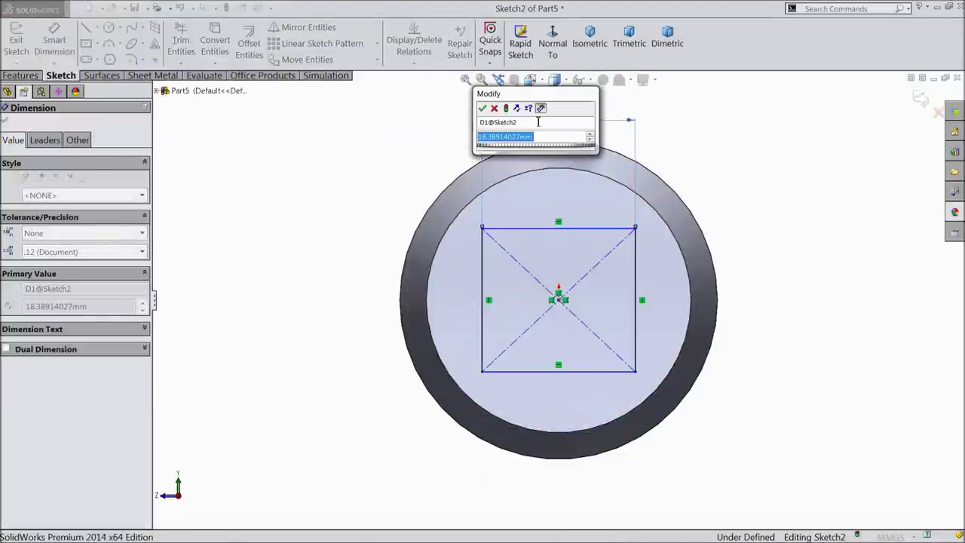
{"action": "type", "text": "15."}
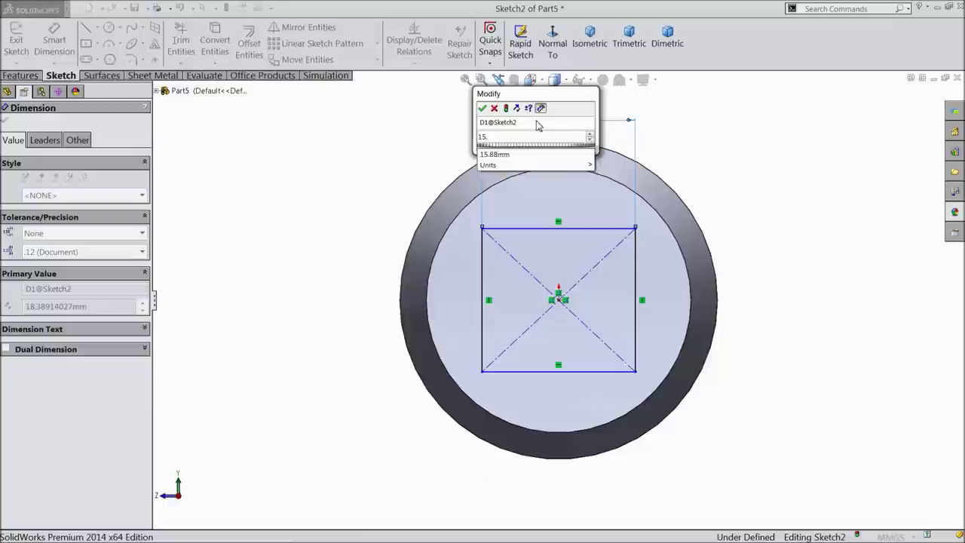
{"action": "type", "text": "494"}
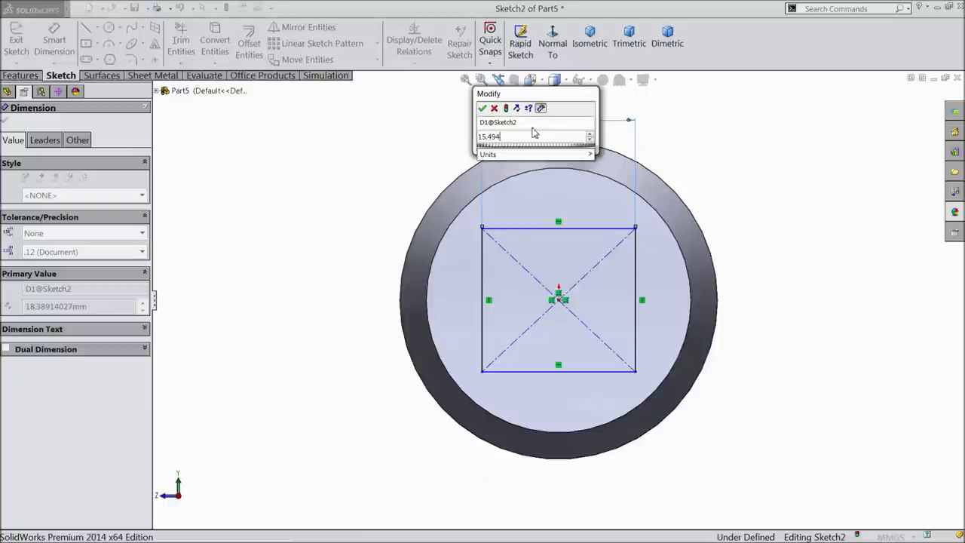
{"action": "left_click", "coordinate": [483, 108]}
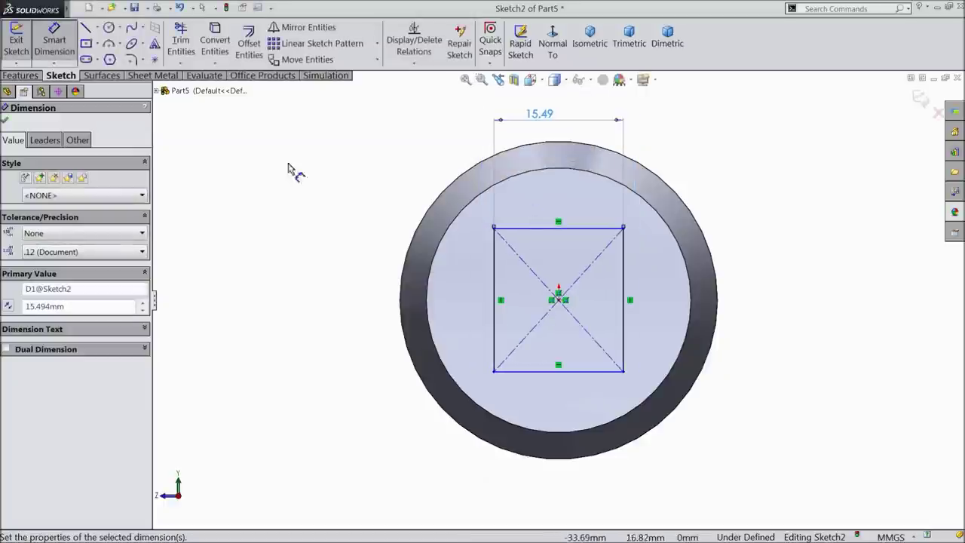
{"action": "scroll", "coordinate": [571, 243], "scroll_direction": "down", "scroll_amount": 2}
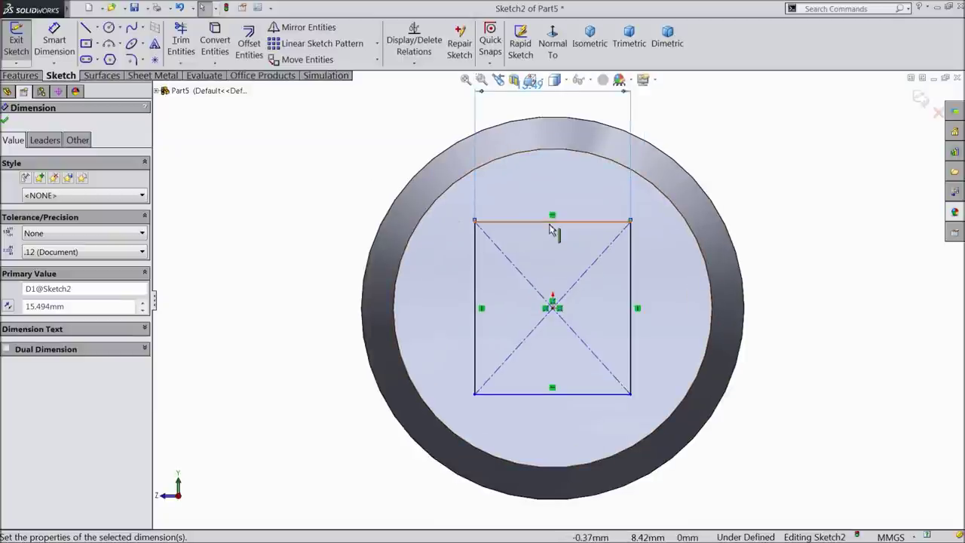
{"action": "left_click", "coordinate": [555, 222]}
{"action": "left_click", "coordinate": [475, 279], "text": "ctrl"}
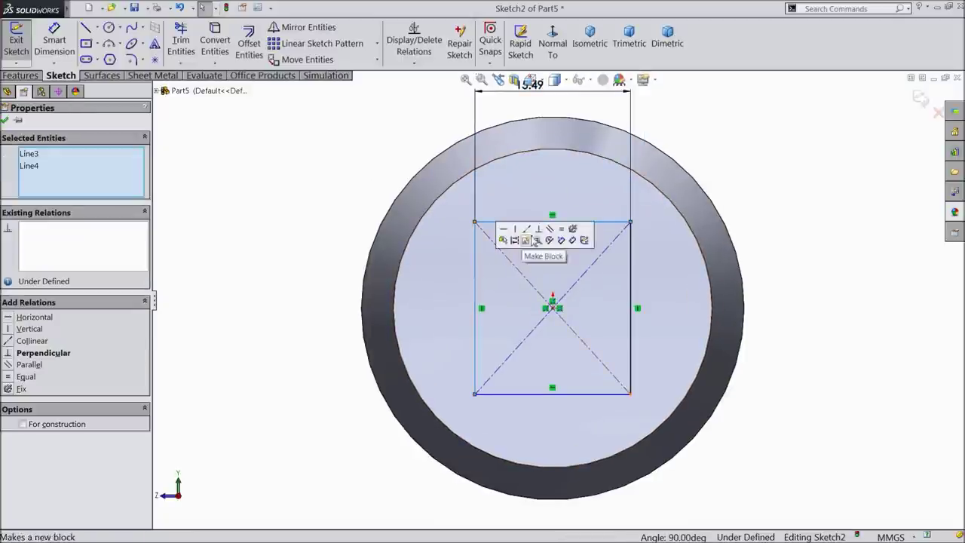
{"action": "left_click", "coordinate": [558, 238]}
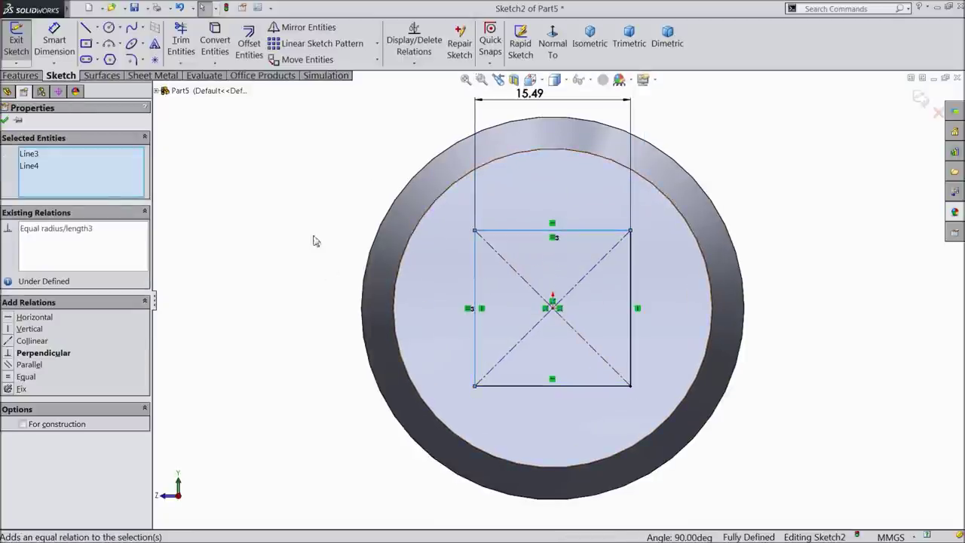
{"action": "left_click", "coordinate": [5, 122]}
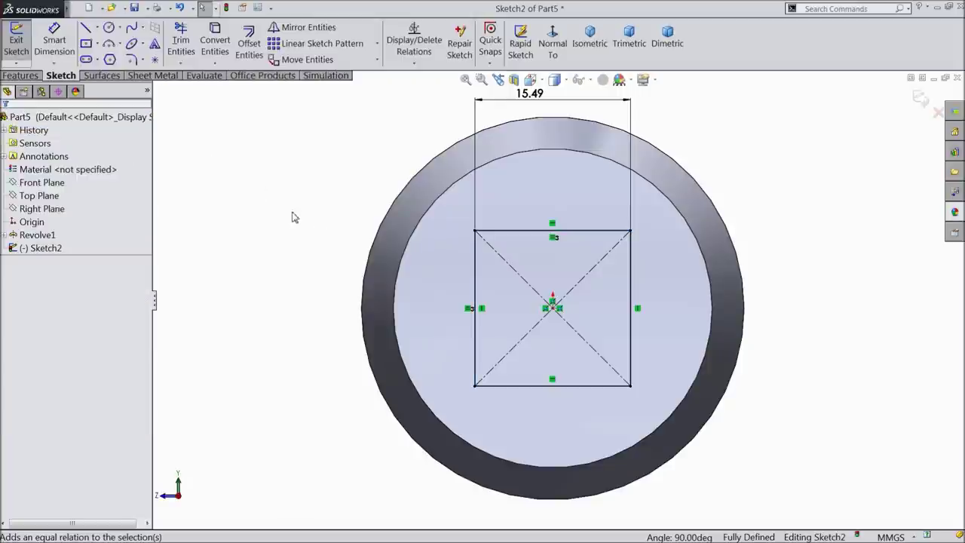
{"action": "left_click", "coordinate": [34, 76]}
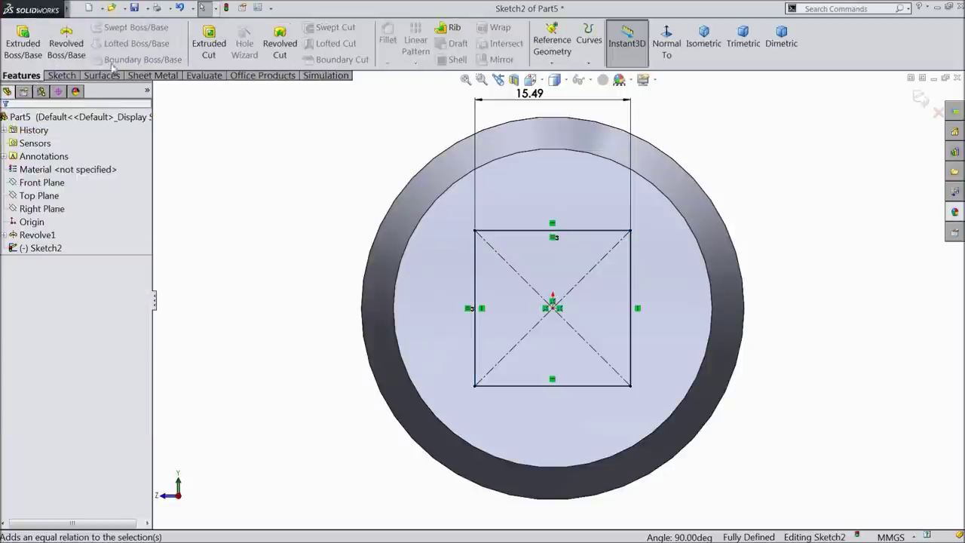
Step: Extrude-cut the square 12.7 mm deep (Blind) into the shaft's end face
{"action": "left_click", "coordinate": [209, 45]}
{"action": "type", "text": "12"}
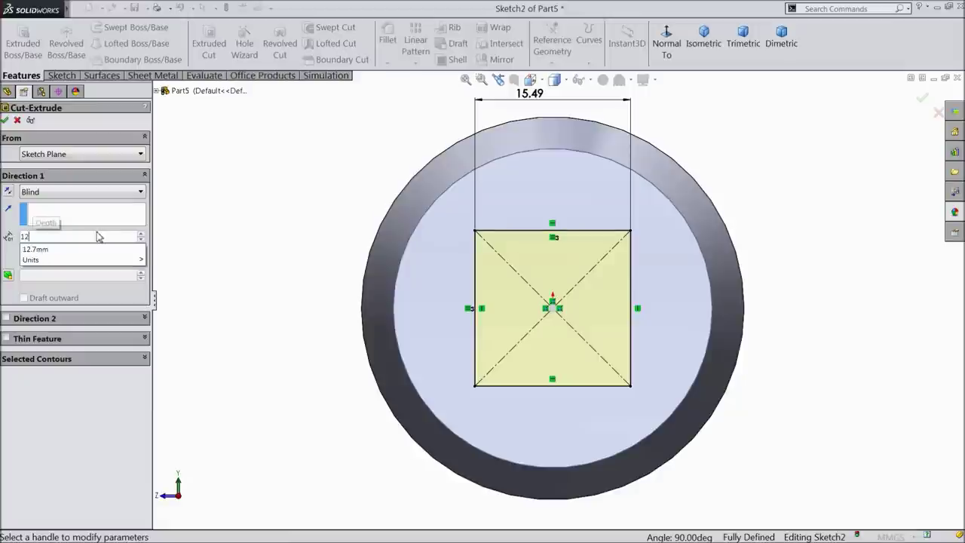
{"action": "type", "text": ".7"}
{"action": "key", "text": "Return"}
{"action": "scroll", "coordinate": [276, 227], "scroll_direction": "up", "scroll_amount": 5}
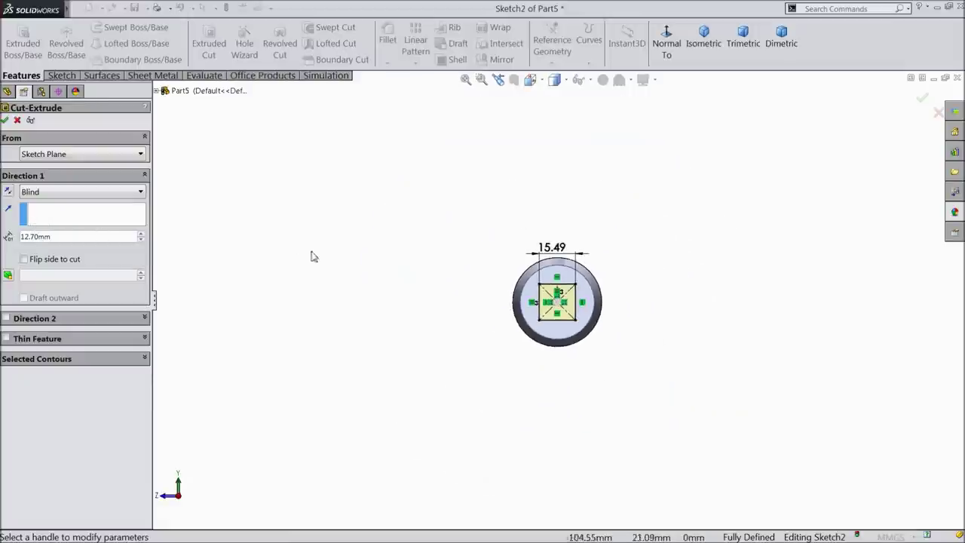
{"action": "middle_click_drag", "start_coordinate": [312, 256], "coordinate": [383, 312]}
{"action": "scroll", "coordinate": [686, 341], "scroll_direction": "down", "scroll_amount": 6}
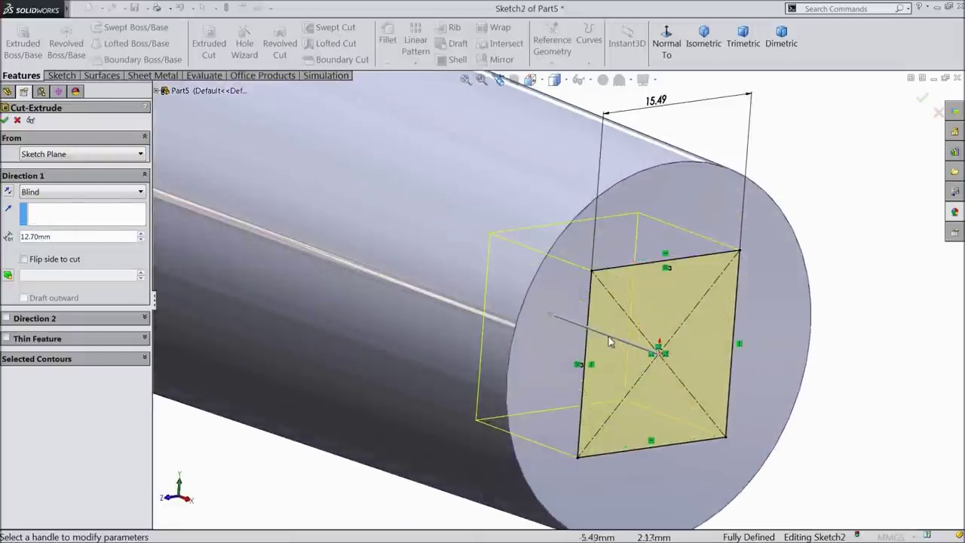
{"action": "left_click", "coordinate": [5, 120]}
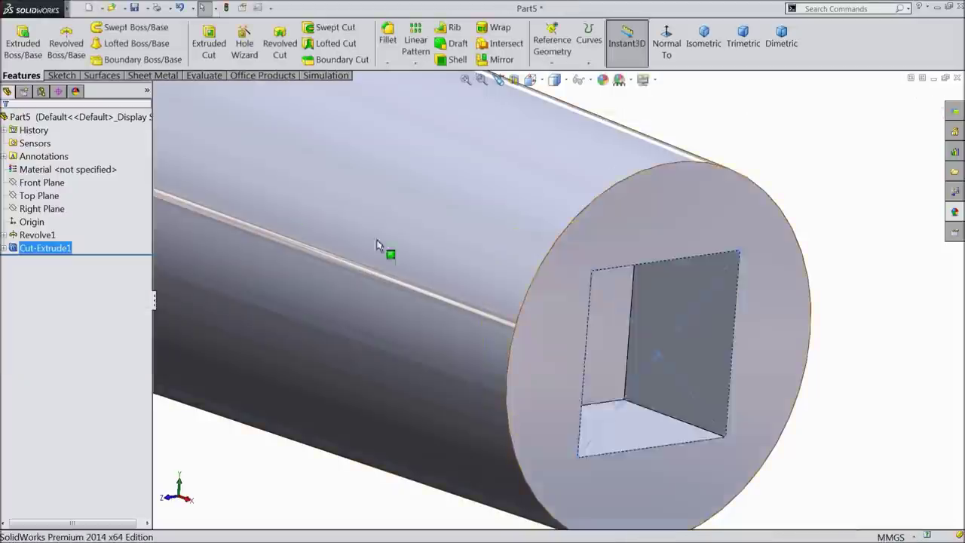
{"action": "scroll", "coordinate": [521, 279], "scroll_direction": "up", "scroll_amount": 3}
{"action": "scroll", "coordinate": [528, 264], "scroll_direction": "up", "scroll_amount": 3}
{"action": "middle_click_drag", "start_coordinate": [549, 222], "coordinate": [461, 250]}
{"action": "scroll", "coordinate": [460, 250], "scroll_direction": "down", "scroll_amount": 3}
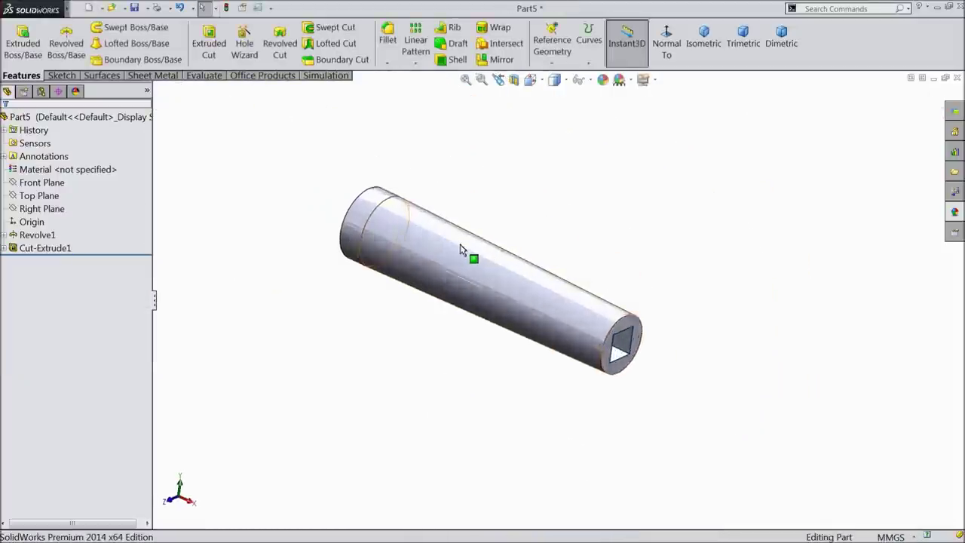
{"action": "left_click", "coordinate": [604, 79]}
Step: Try white car paint, then light grey and darker grey colours on the tube
{"action": "left_click", "coordinate": [101, 361]}
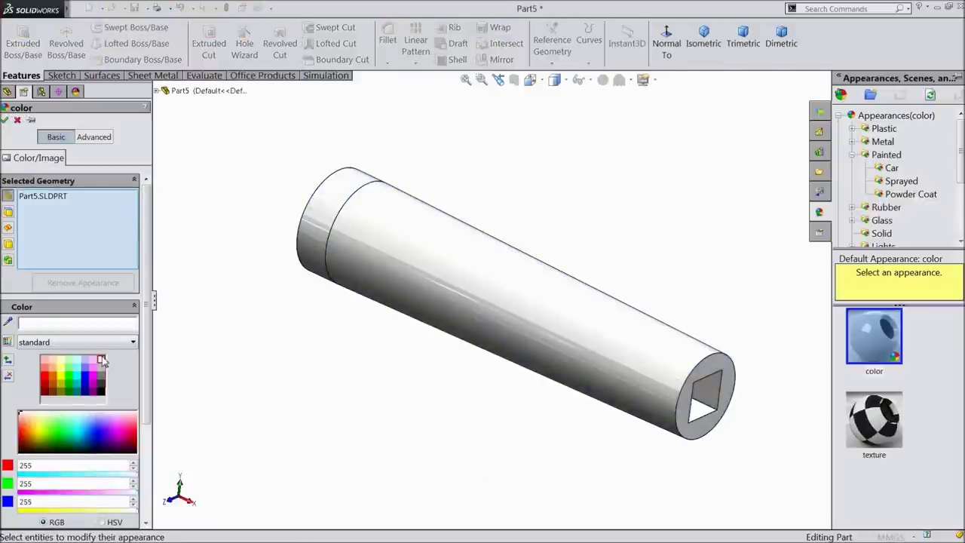
{"action": "middle_click_drag", "start_coordinate": [348, 348], "coordinate": [392, 381]}
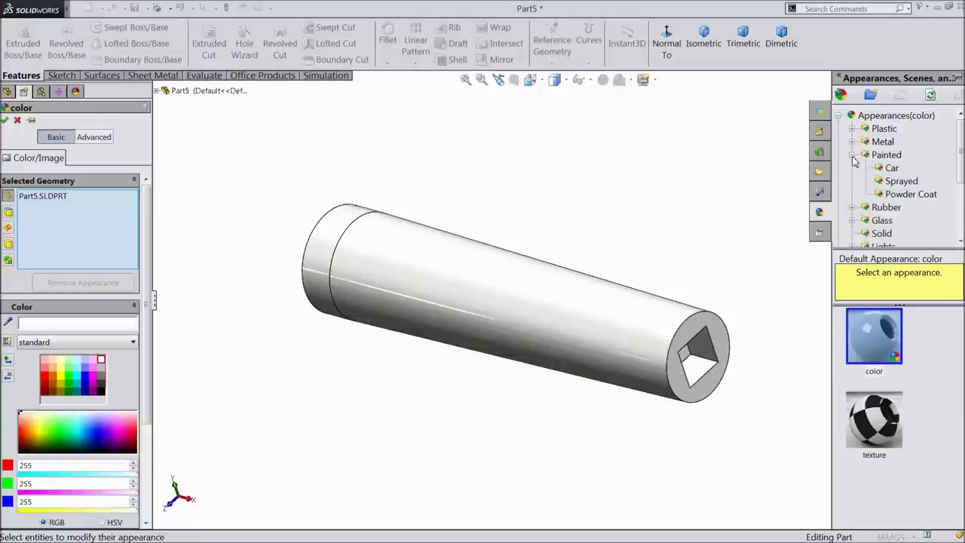
{"action": "left_click", "coordinate": [892, 169]}
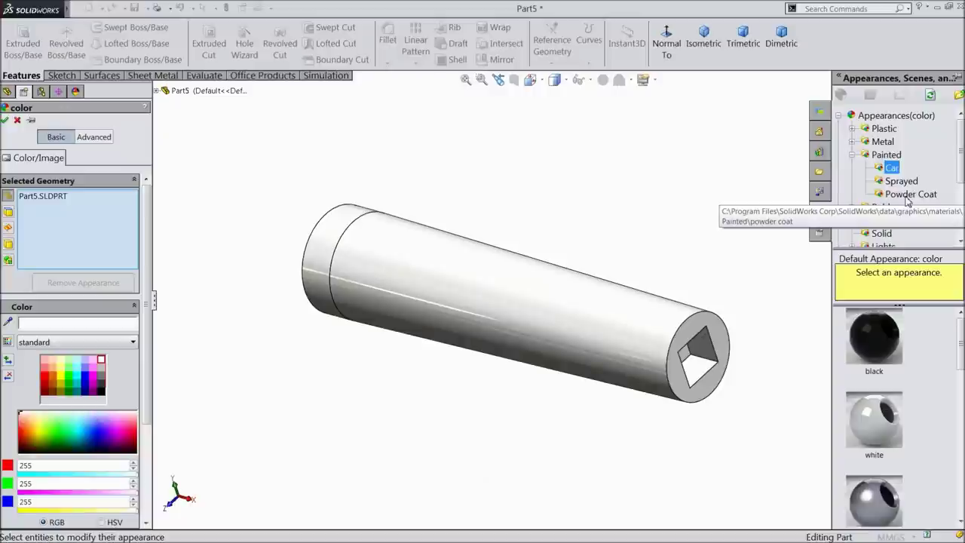
{"action": "scroll", "coordinate": [872, 376], "scroll_direction": "down", "scroll_amount": 1}
{"action": "scroll", "coordinate": [872, 375], "scroll_direction": "up", "scroll_amount": 1}
{"action": "left_click", "coordinate": [872, 439]}
{"action": "middle_click_drag", "start_coordinate": [746, 317], "coordinate": [723, 271]}
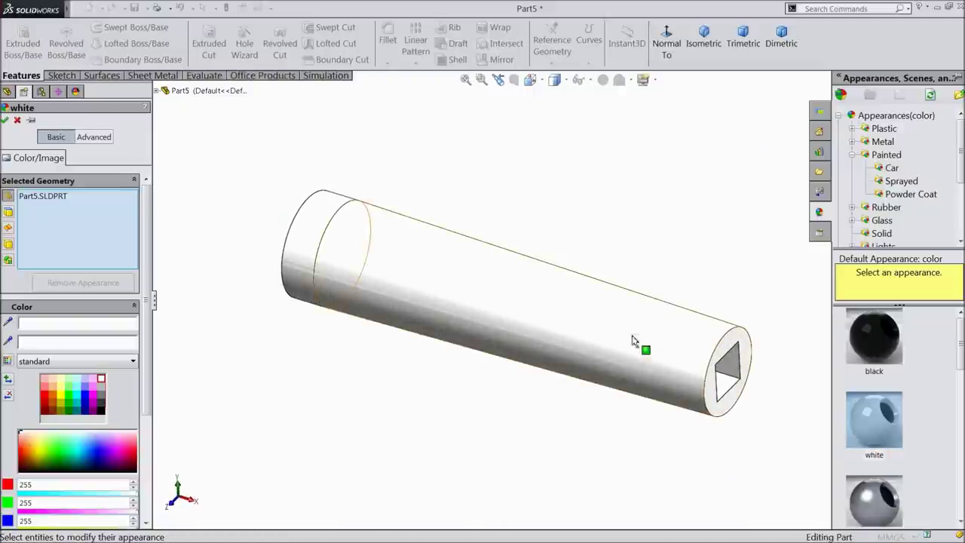
{"action": "left_click", "coordinate": [102, 386]}
{"action": "mouse_move", "coordinate": [448, 301]}
{"action": "middle_mouse_down"}
{"action": "mouse_move", "coordinate": [448, 259]}
{"action": "mouse_move", "coordinate": [451, 283]}
{"action": "middle_mouse_up"}
{"action": "left_click", "coordinate": [101, 400]}
{"action": "middle_click_drag", "start_coordinate": [271, 375], "coordinate": [276, 316]}
{"action": "middle_click_drag", "start_coordinate": [351, 314], "coordinate": [495, 281]}
{"action": "middle_click_drag", "start_coordinate": [426, 341], "coordinate": [416, 226]}
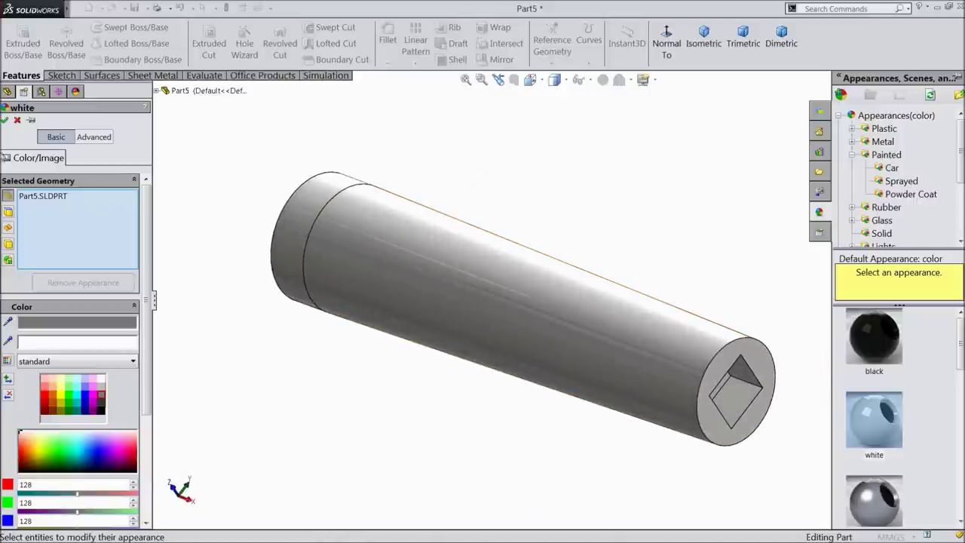
Step: Try metallic cool grey and steel grey, then settle on a white appearance for the tube
{"action": "scroll", "coordinate": [850, 405], "scroll_direction": "down", "scroll_amount": 2}
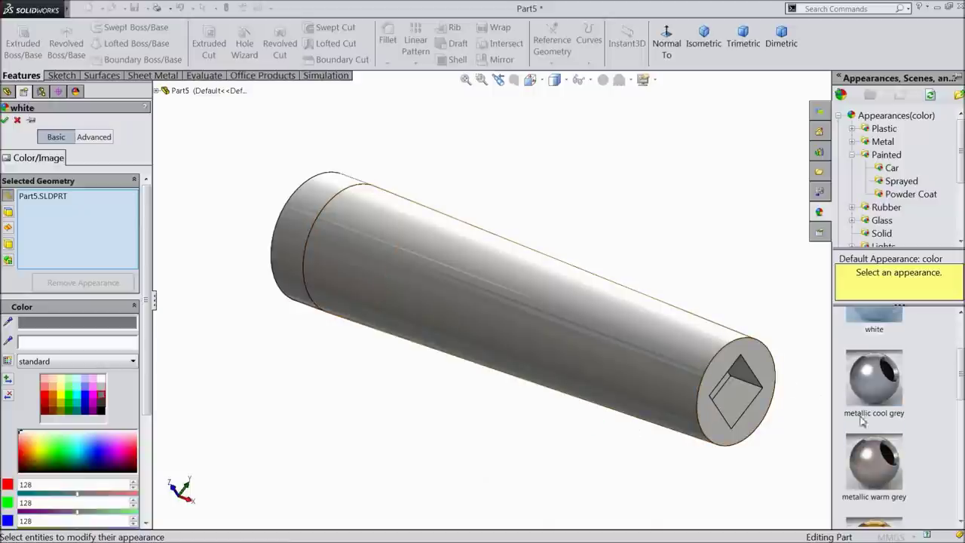
{"action": "left_click", "coordinate": [871, 407]}
{"action": "scroll", "coordinate": [693, 355], "scroll_direction": "down", "scroll_amount": 1}
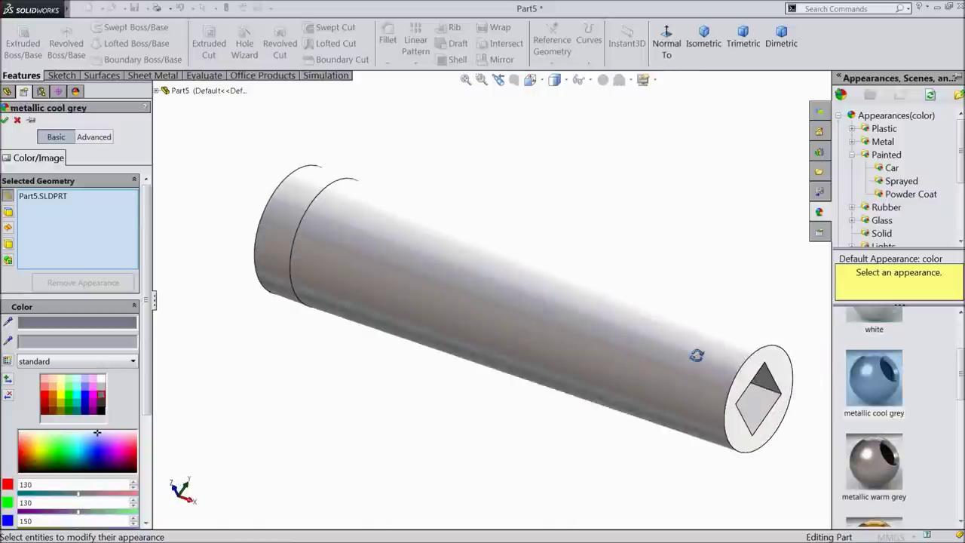
{"action": "scroll", "coordinate": [856, 466], "scroll_direction": "down", "scroll_amount": 3}
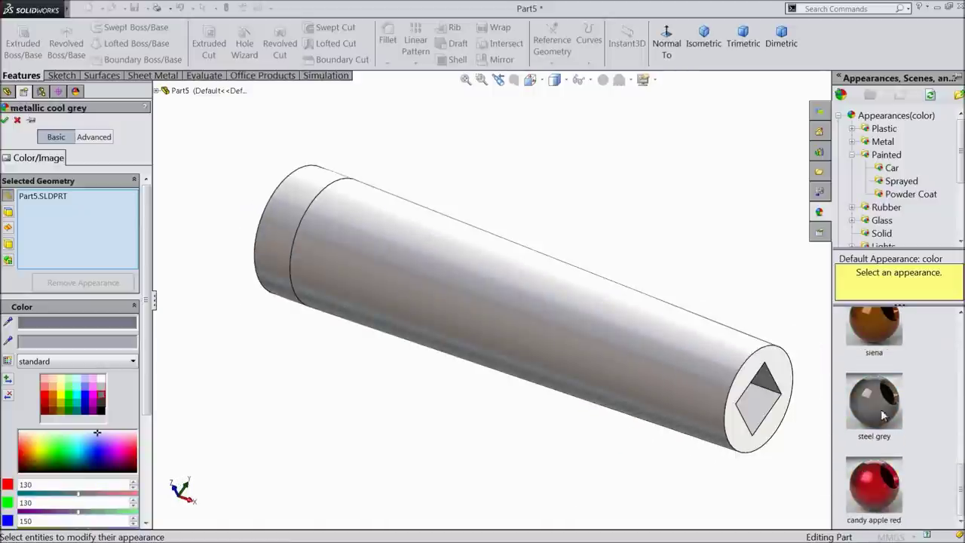
{"action": "left_click", "coordinate": [874, 407]}
{"action": "middle_click_drag", "start_coordinate": [499, 416], "coordinate": [507, 357]}
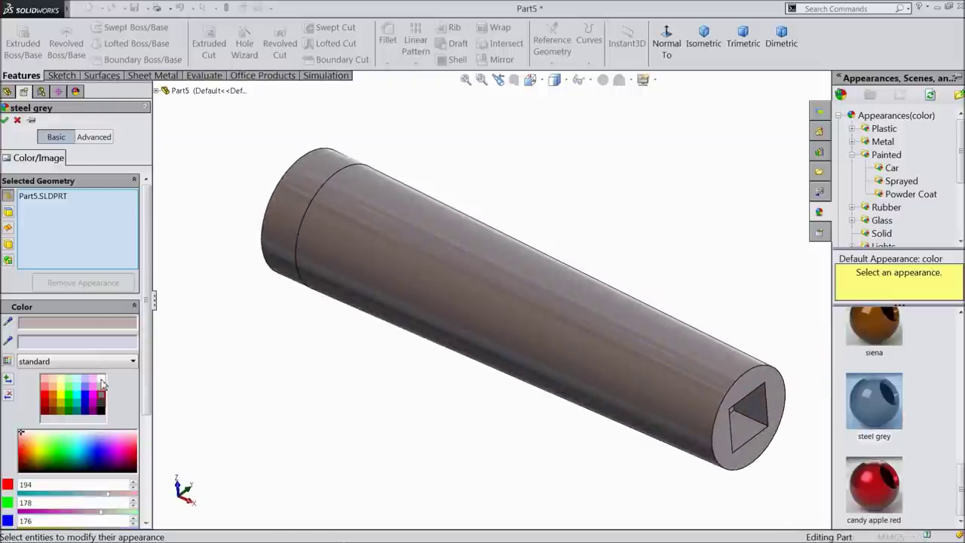
{"action": "left_click", "coordinate": [102, 380]}
{"action": "scroll", "coordinate": [880, 360], "scroll_direction": "down", "scroll_amount": 3}
{"action": "scroll", "coordinate": [880, 360], "scroll_direction": "up", "scroll_amount": 5}
{"action": "left_click", "coordinate": [888, 438]}
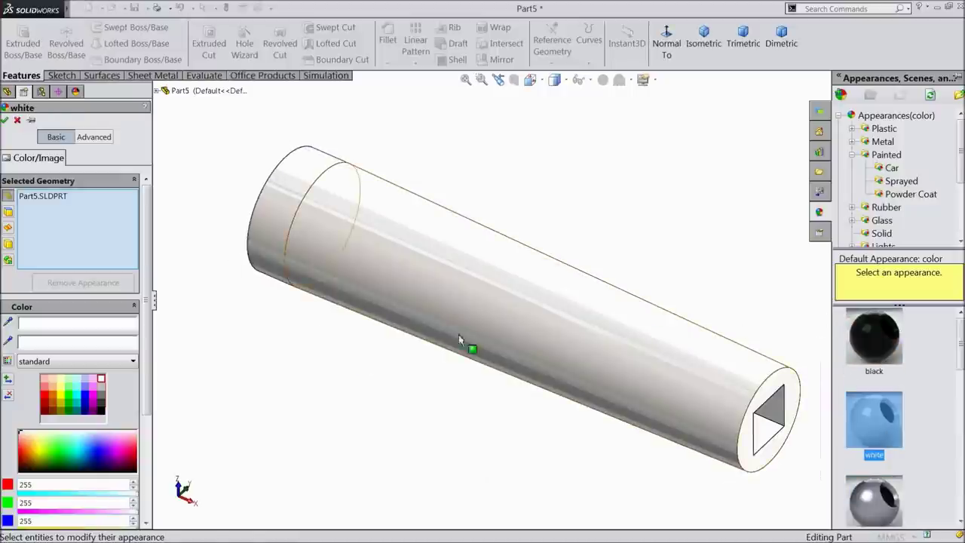
{"action": "left_click", "coordinate": [6, 121]}
Step: Apply the 3 Point Faded scene background, then open Save As for the part
{"action": "middle_click_drag", "start_coordinate": [332, 346], "coordinate": [316, 422]}
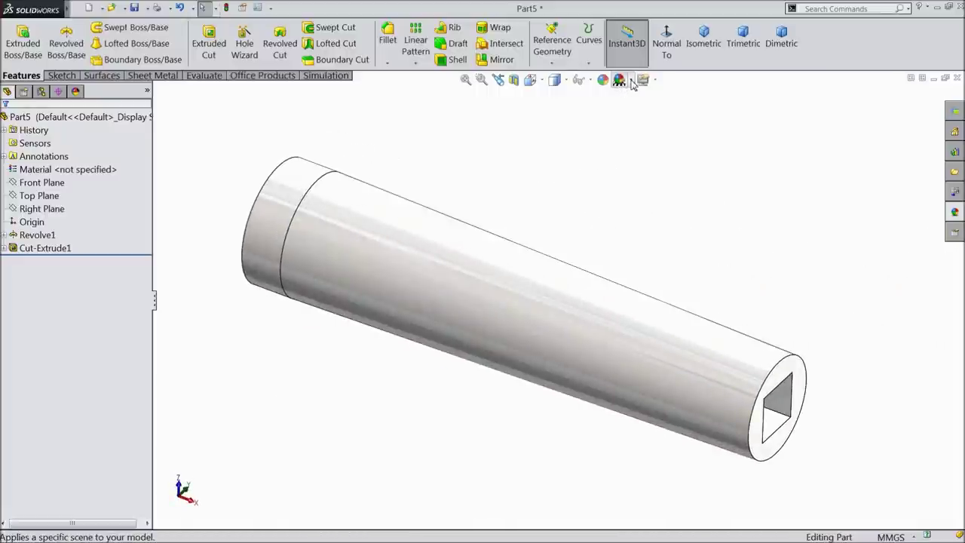
{"action": "left_click", "coordinate": [623, 80]}
{"action": "left_click", "coordinate": [641, 25]}
{"action": "middle_click_drag", "start_coordinate": [614, 206], "coordinate": [604, 239]}
{"action": "scroll", "coordinate": [547, 317], "scroll_direction": "down", "scroll_amount": 3}
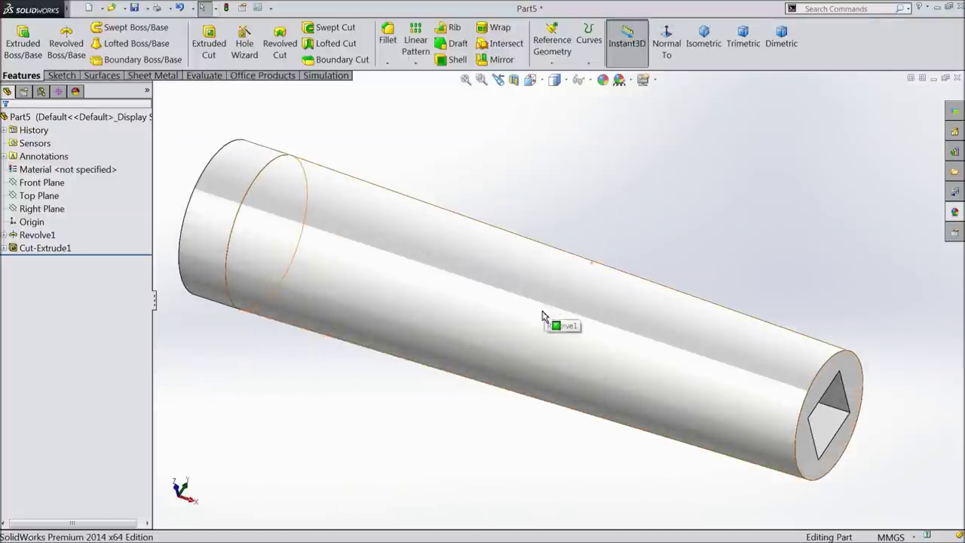
{"action": "left_click", "coordinate": [135, 9]}
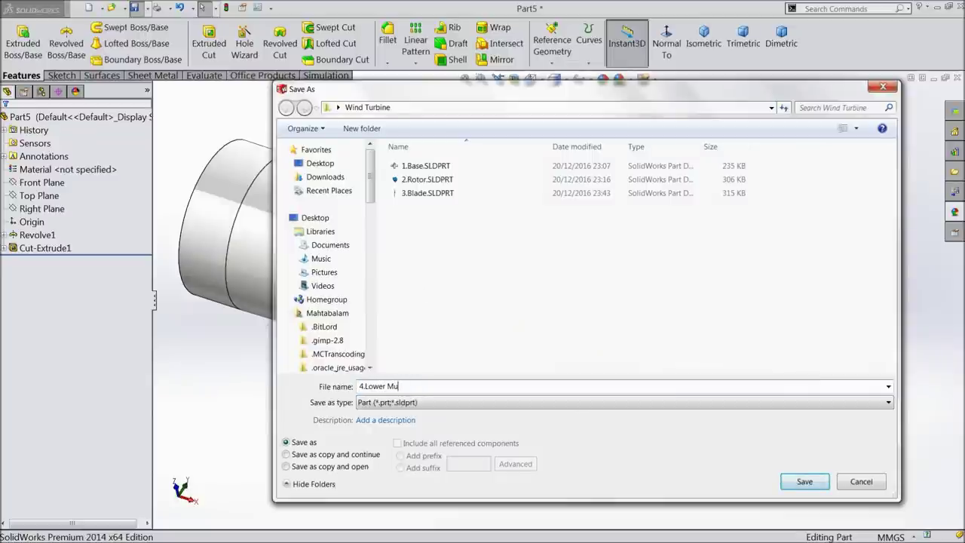
Step: Save the tube part as '4.Lower Must' in the Wind Turbine folder
{"action": "left_click", "coordinate": [795, 481]}
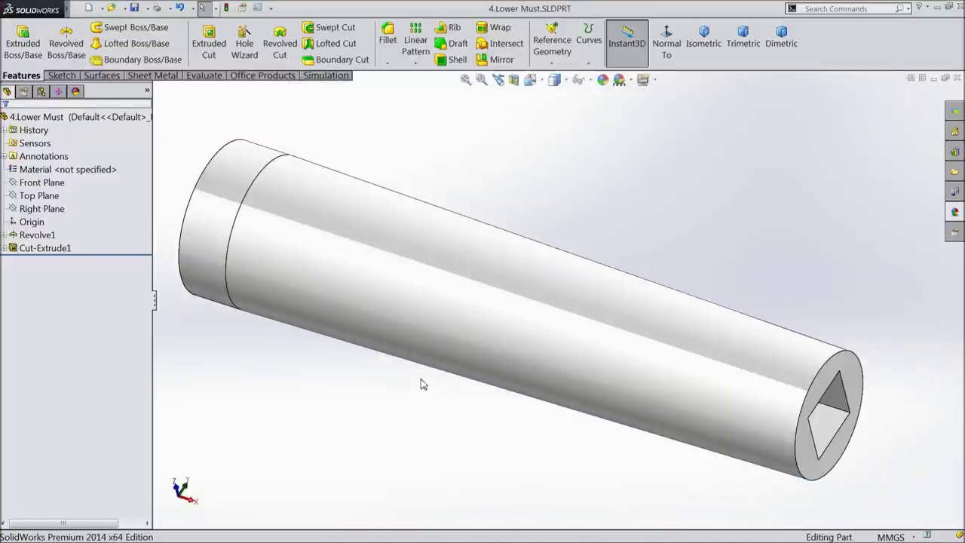
{"action": "mouse_move", "coordinate": [392, 372]}
{"action": "middle_mouse_down"}
{"action": "mouse_move", "coordinate": [459, 366]}
{"action": "mouse_move", "coordinate": [398, 362]}
{"action": "middle_mouse_up"}
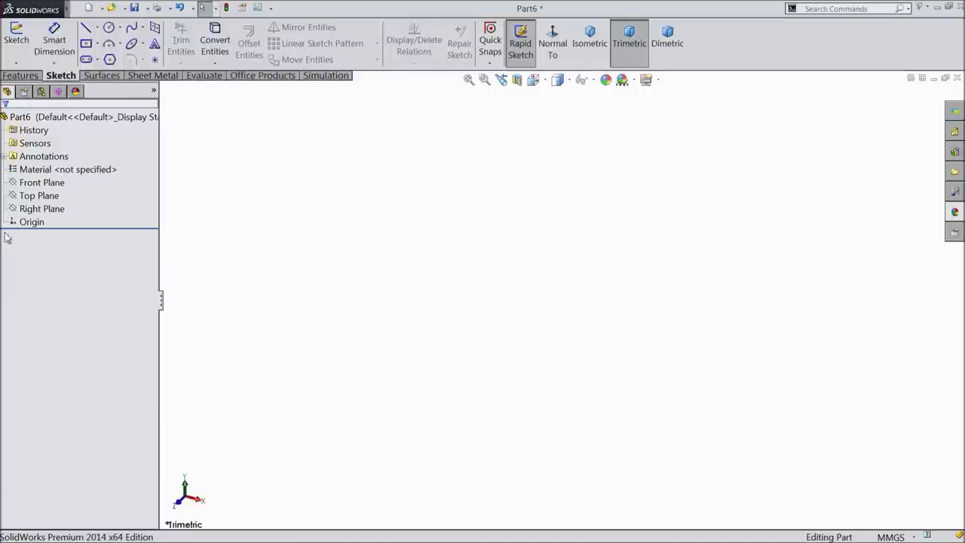
Step: On the Top Plane, draw a closed five-line stepped, tapered outline starting and ending at the origin
{"action": "left_click", "coordinate": [27, 197]}
{"action": "left_click", "coordinate": [32, 184]}
{"action": "left_click", "coordinate": [86, 32]}
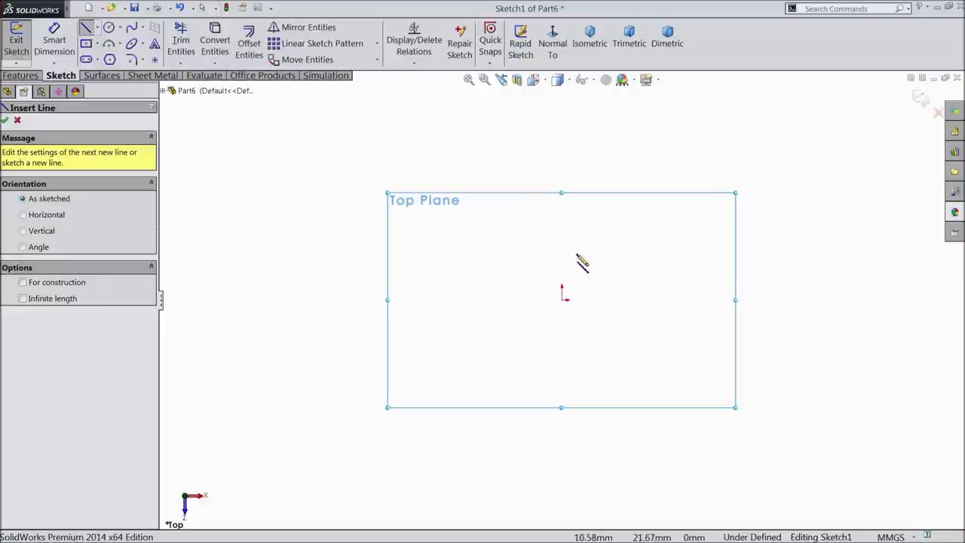
{"action": "left_click", "coordinate": [563, 299]}
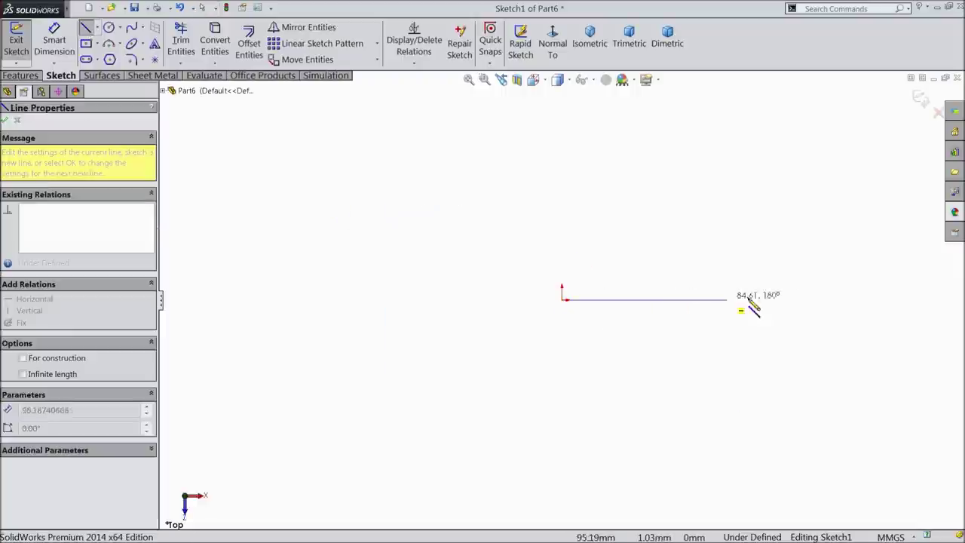
{"action": "left_click", "coordinate": [890, 299]}
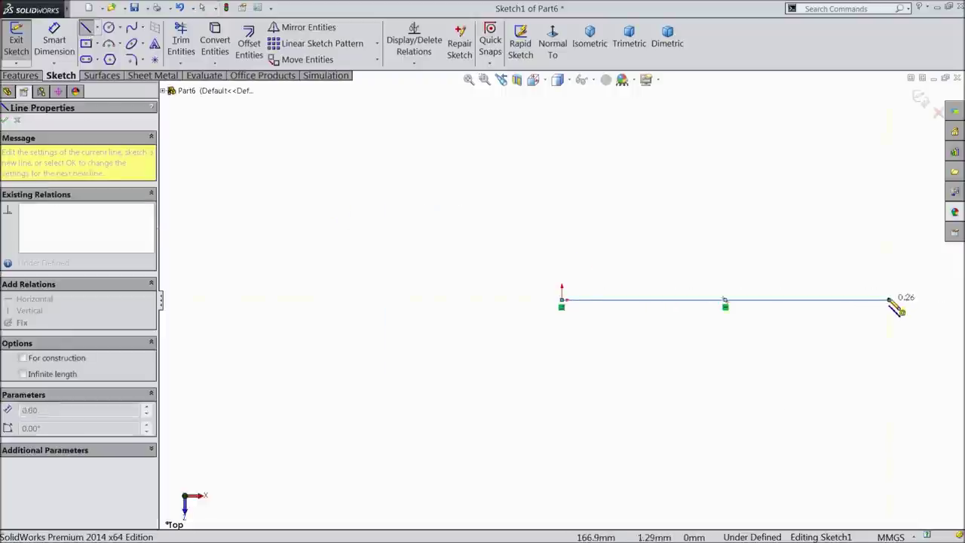
{"action": "left_click", "coordinate": [850, 286]}
{"action": "left_click", "coordinate": [851, 261]}
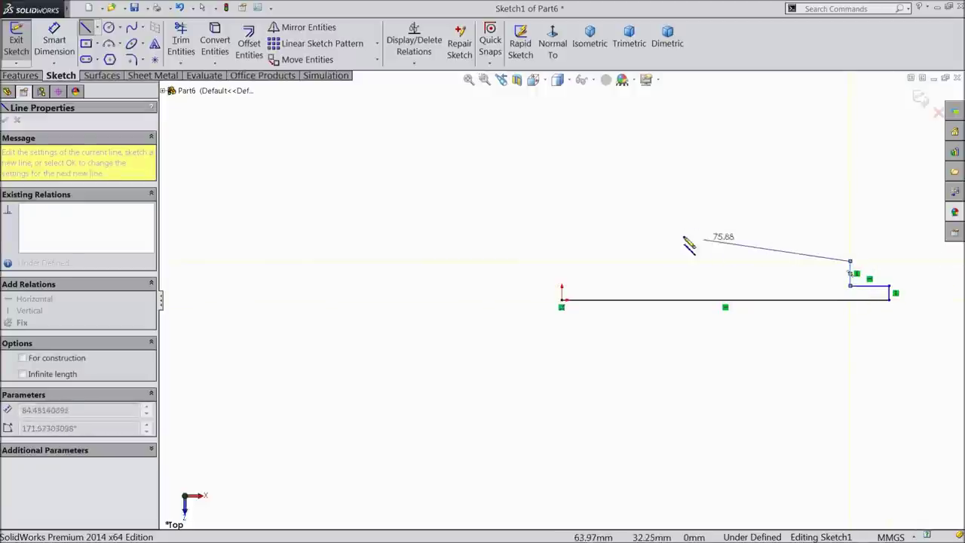
{"action": "left_click", "coordinate": [561, 241]}
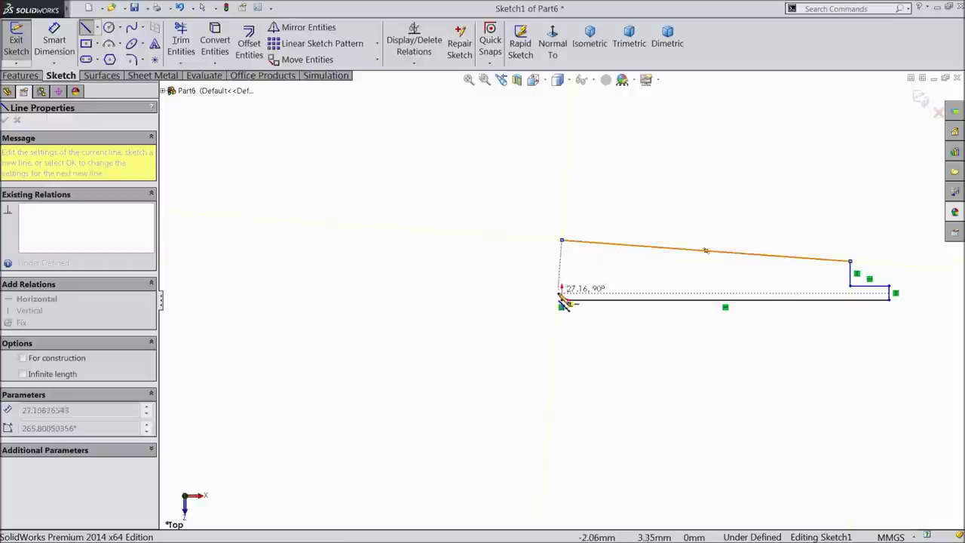
{"action": "left_click", "coordinate": [562, 299]}
{"action": "right_click", "coordinate": [457, 279]}
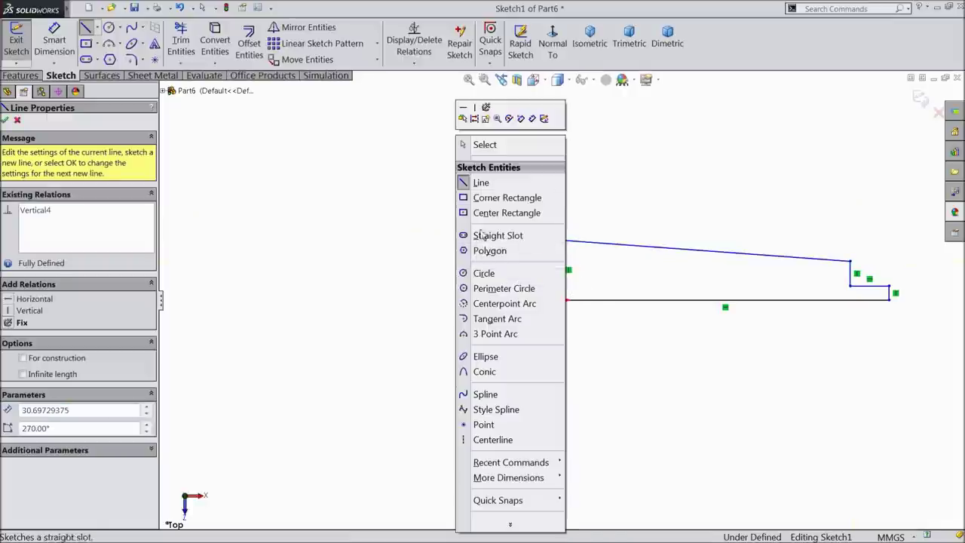
{"action": "left_click", "coordinate": [477, 145]}
{"action": "key", "text": "f"}
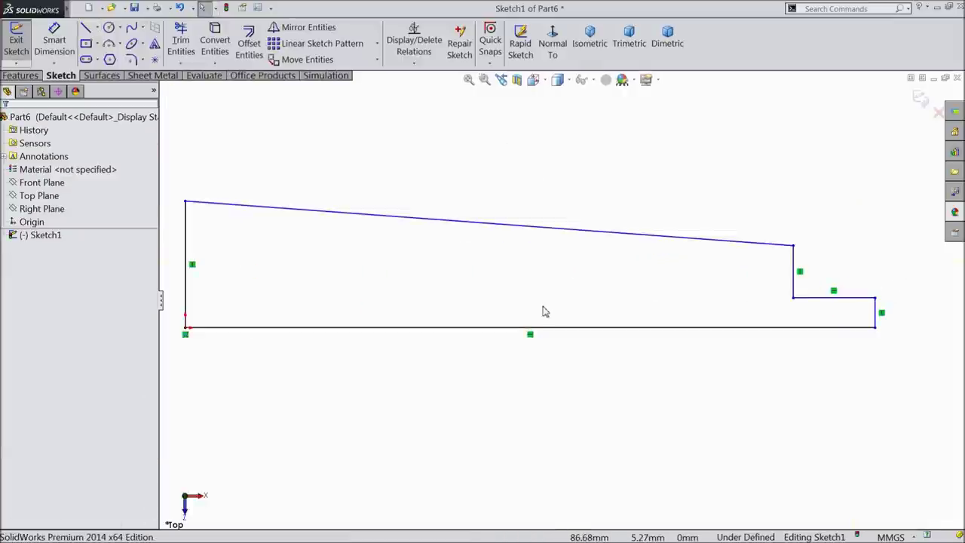
Step: Dimension the step: 12.70 width, 12.70 height, and 4.83 step height
{"action": "left_click", "coordinate": [54, 42]}
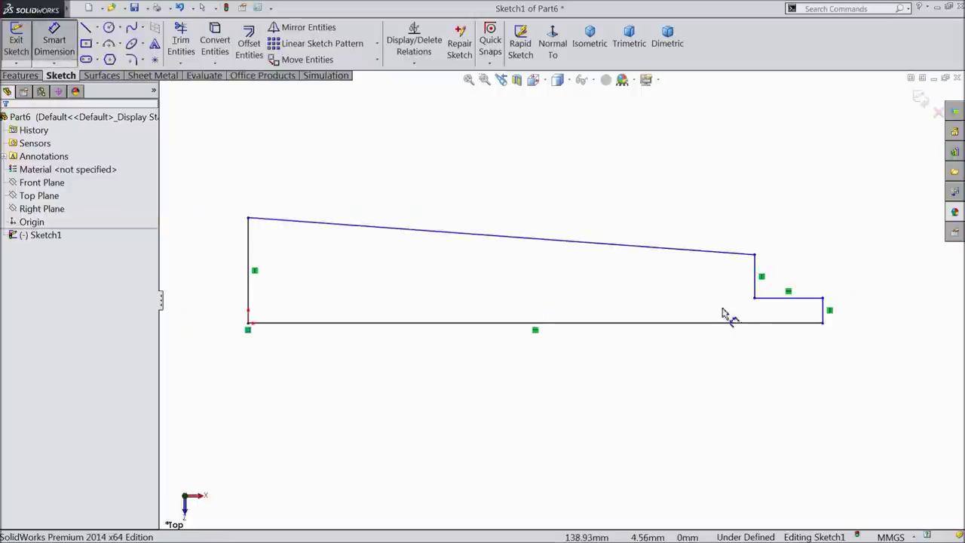
{"action": "left_click", "coordinate": [788, 302]}
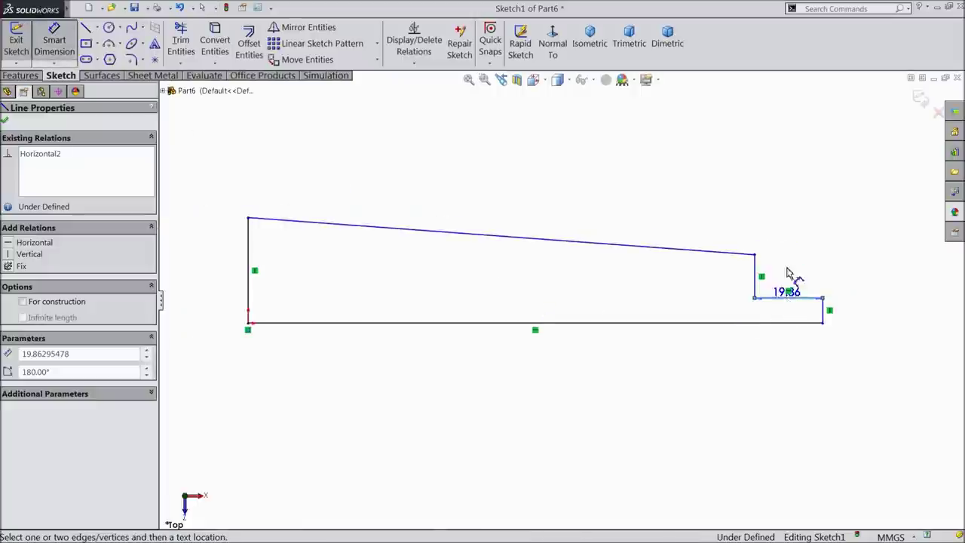
{"action": "left_click", "coordinate": [787, 207]}
{"action": "type", "text": "12.7"}
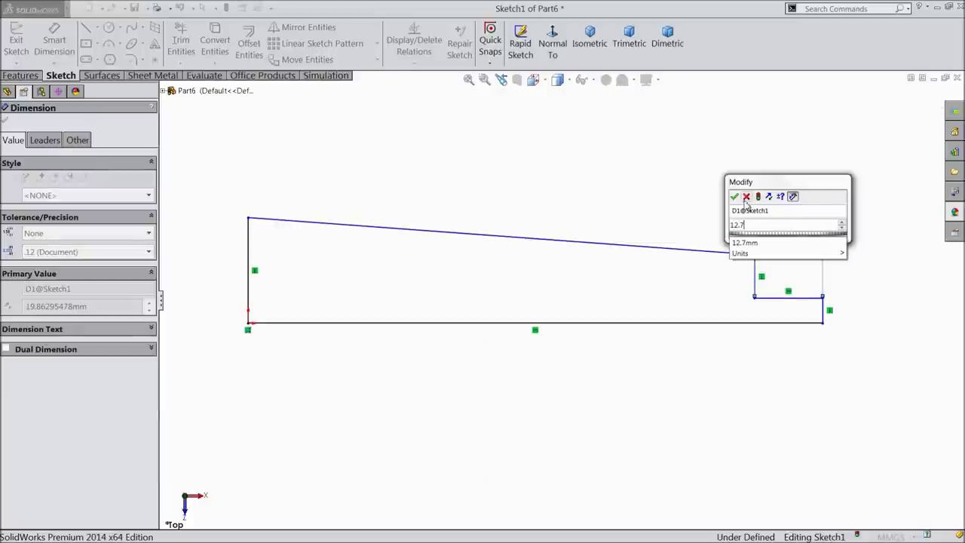
{"action": "left_click", "coordinate": [735, 197]}
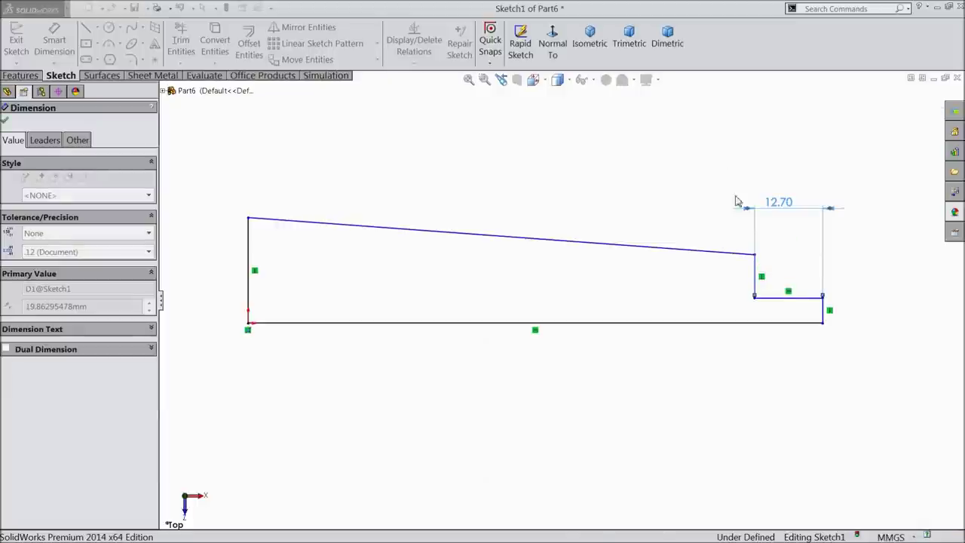
{"action": "left_click", "coordinate": [755, 256]}
{"action": "left_click", "coordinate": [775, 323]}
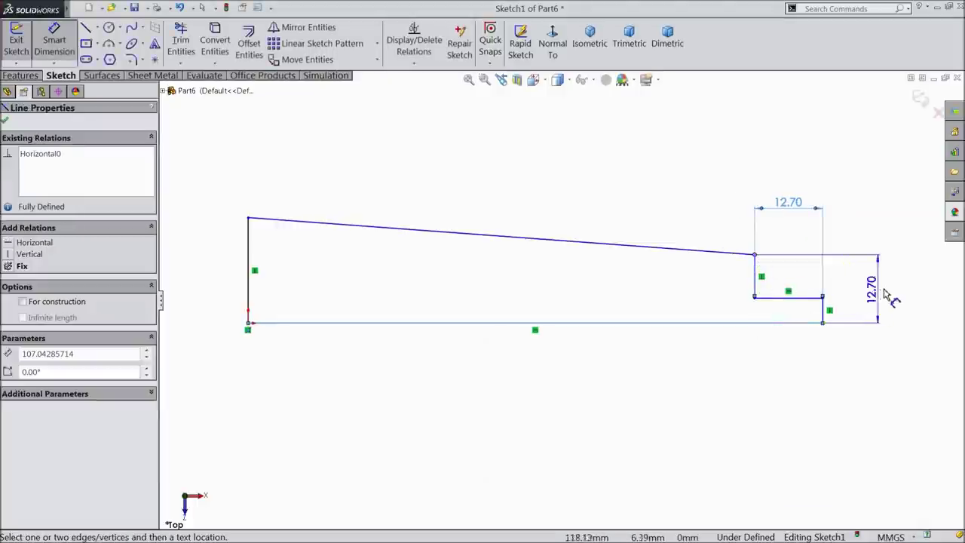
{"action": "left_click", "coordinate": [894, 296]}
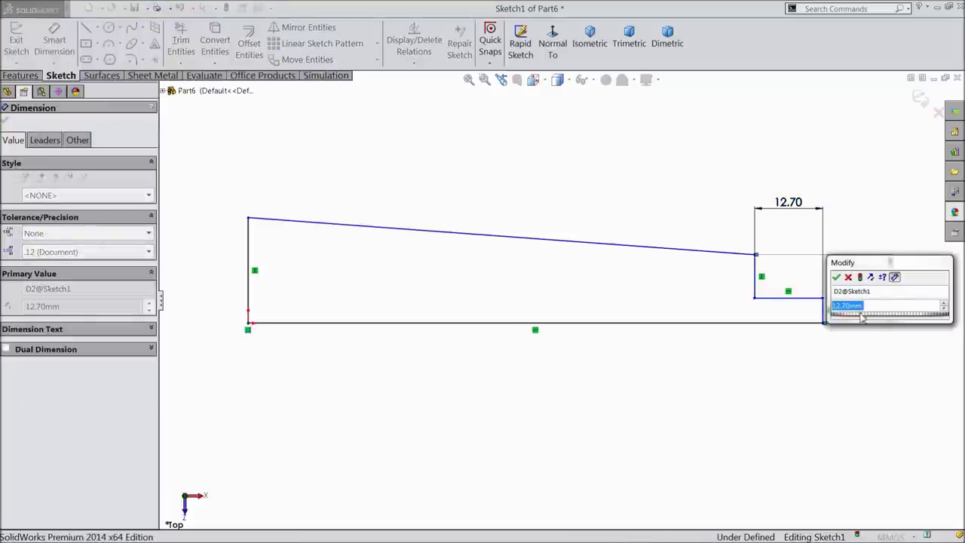
{"action": "left_click", "coordinate": [837, 278]}
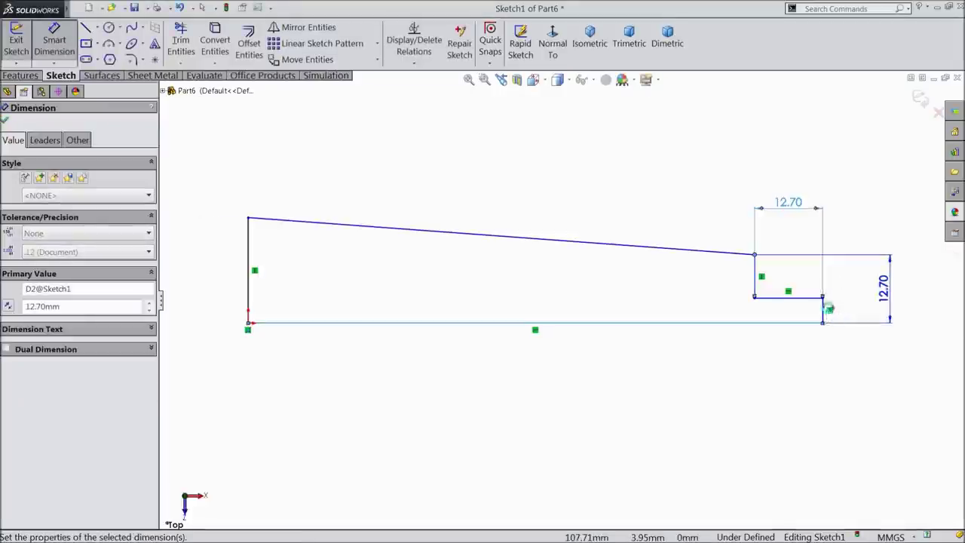
{"action": "left_click", "coordinate": [825, 312]}
{"action": "left_click", "coordinate": [850, 315]}
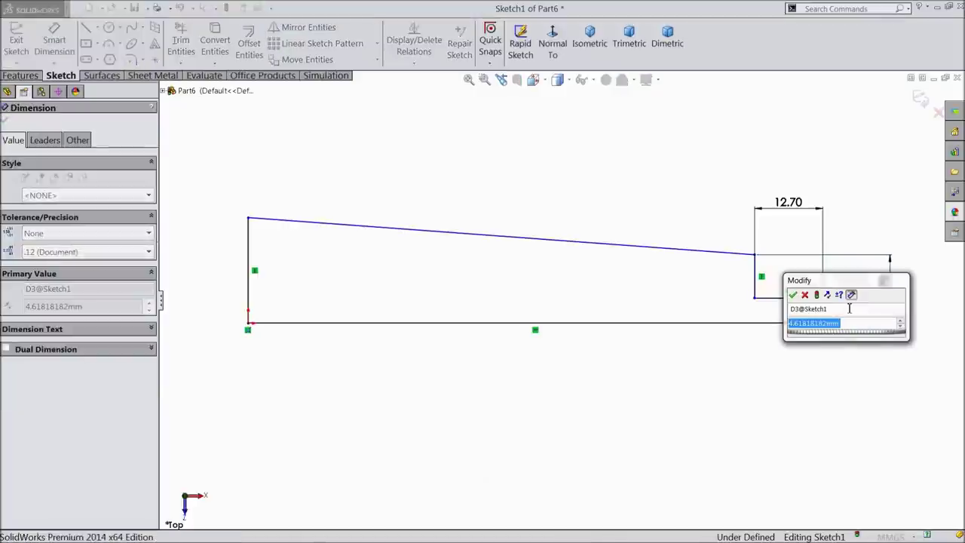
{"action": "type", "text": "4.83"}
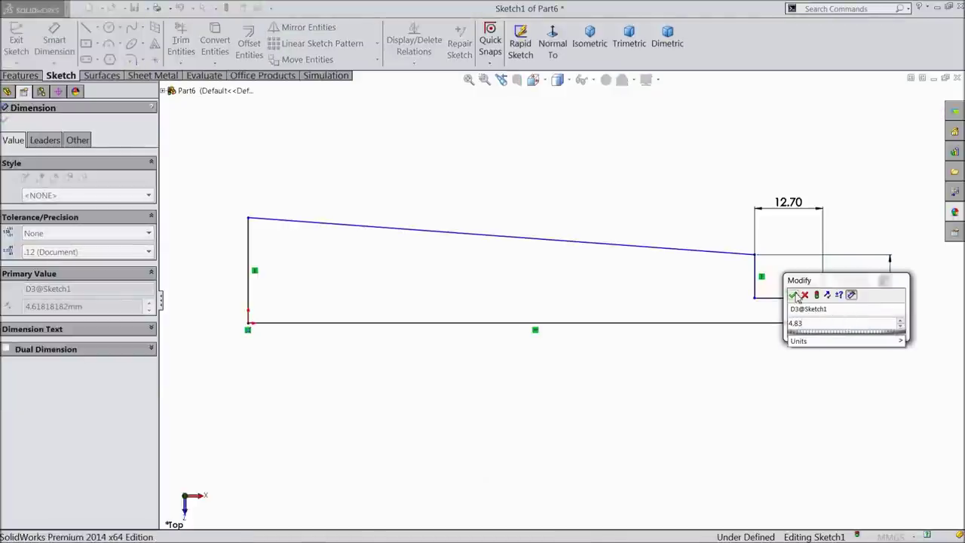
{"action": "left_click", "coordinate": [794, 295]}
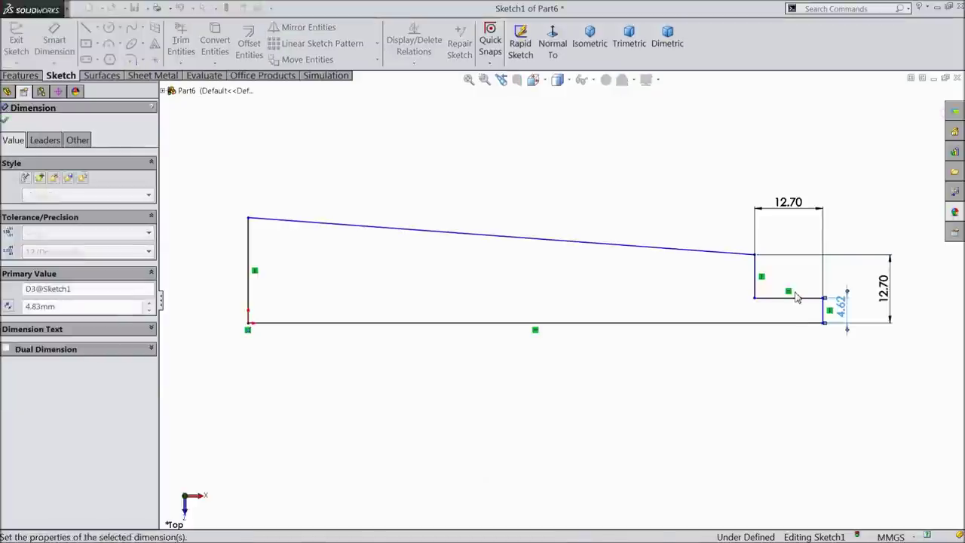
Step: Add the 152.40 overall length and 15.88 left edge height dimensions
{"action": "left_click", "coordinate": [755, 283]}
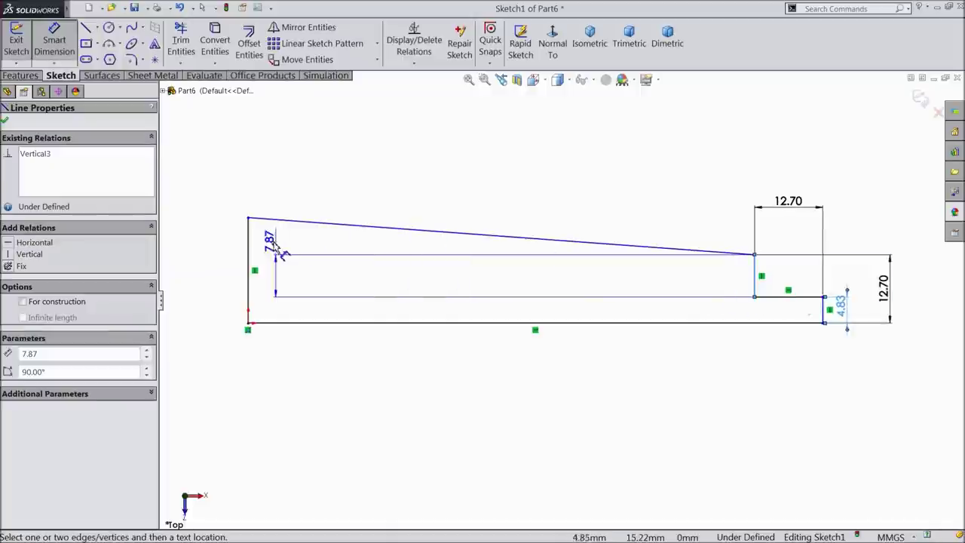
{"action": "left_click", "coordinate": [249, 238]}
{"action": "left_click", "coordinate": [441, 155]}
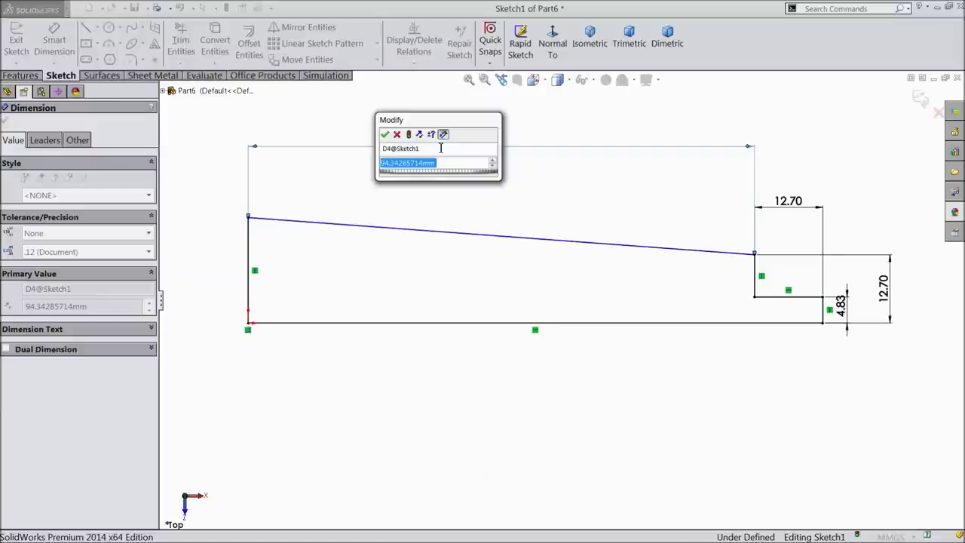
{"action": "type", "text": "152"}
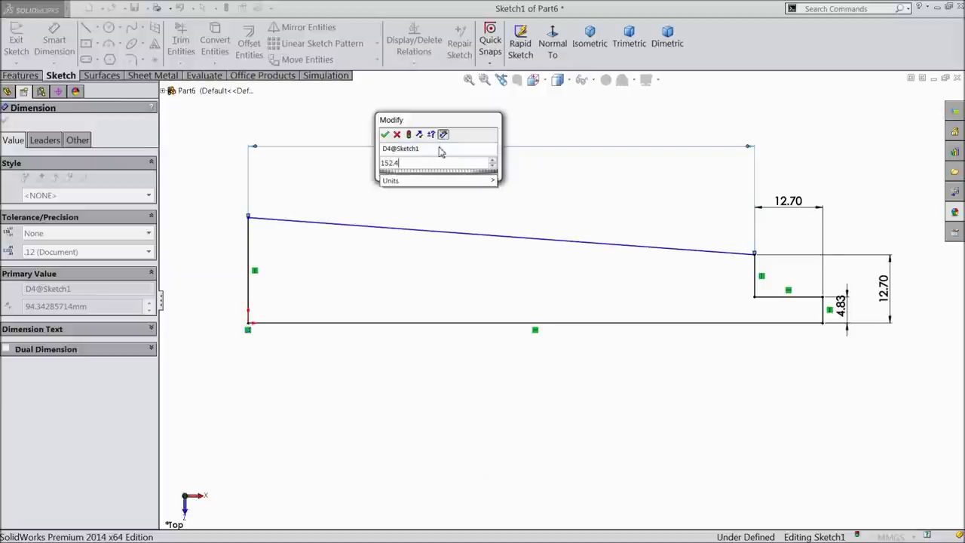
{"action": "type", "text": ".4"}
{"action": "left_click", "coordinate": [384, 134]}
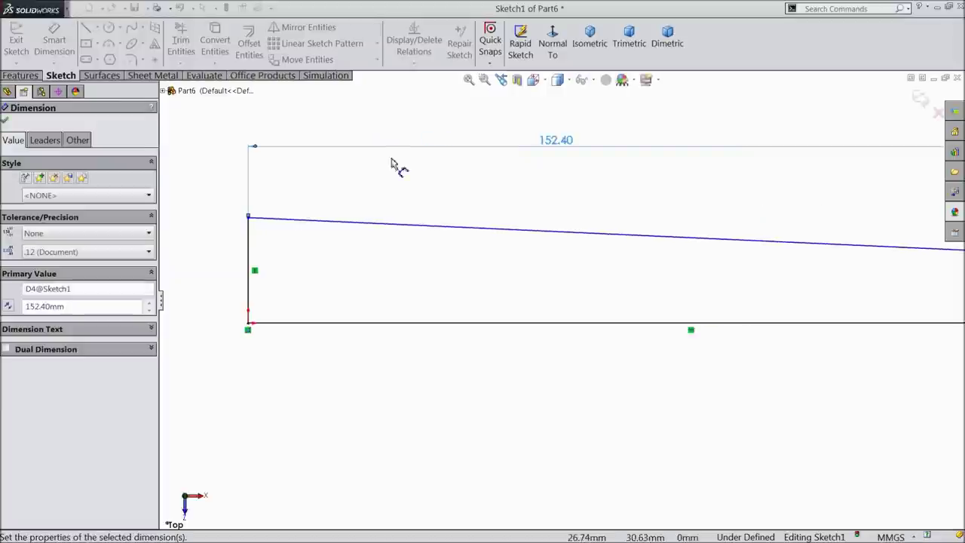
{"action": "key", "text": "z"}
{"action": "key", "text": "z"}
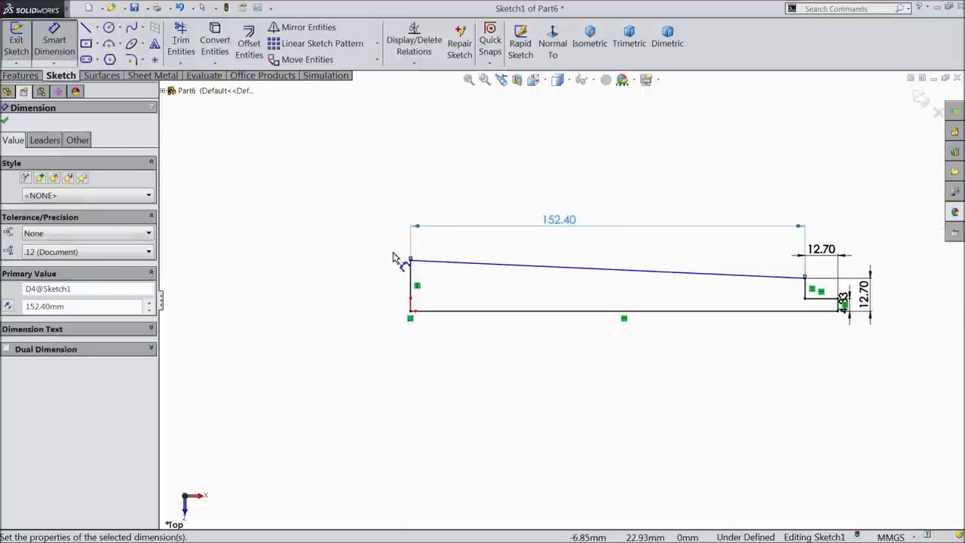
{"action": "scroll", "coordinate": [312, 258], "scroll_direction": "down", "scroll_amount": 1}
{"action": "left_click", "coordinate": [424, 304]}
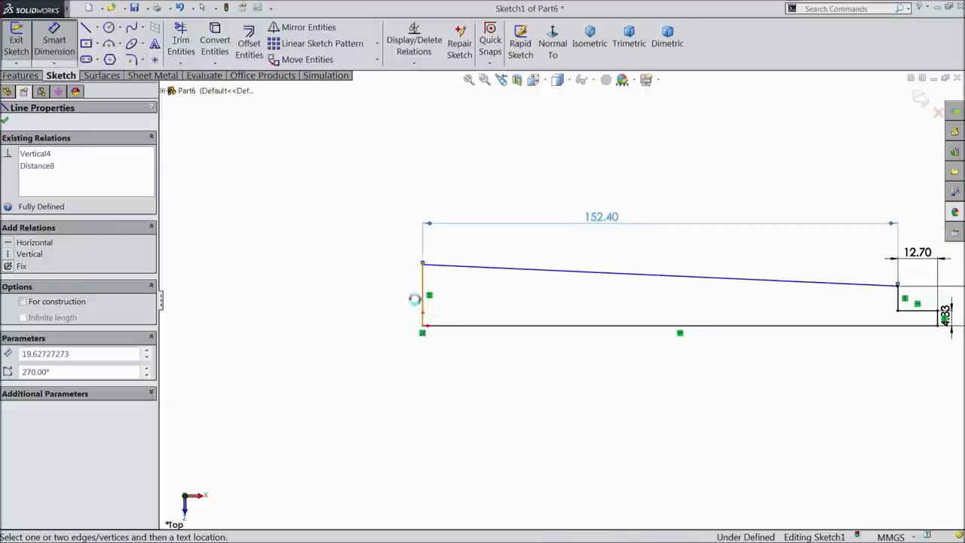
{"action": "left_click", "coordinate": [394, 302]}
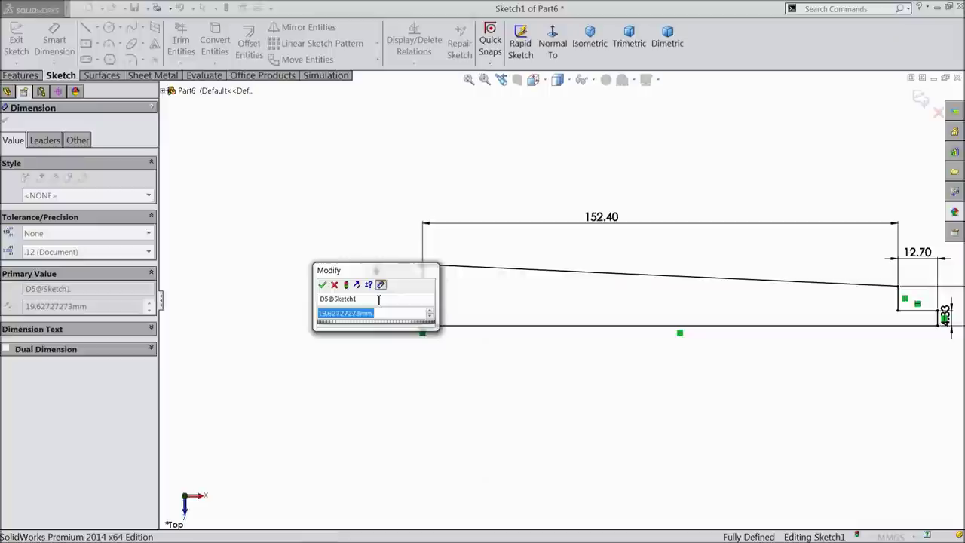
{"action": "type", "text": "15.88"}
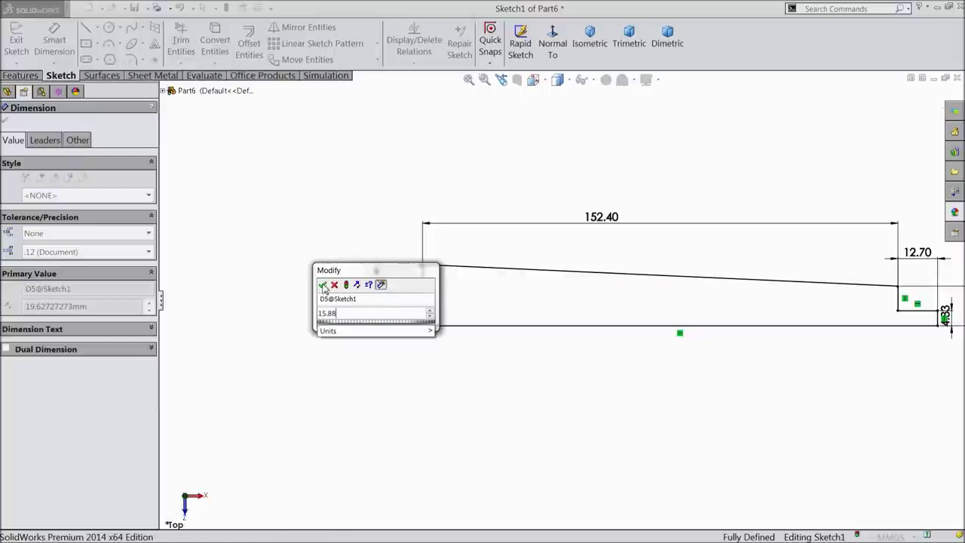
{"action": "left_click", "coordinate": [323, 284]}
{"action": "key", "text": "z"}
{"action": "key", "text": "z"}
{"action": "scroll", "coordinate": [784, 312], "scroll_direction": "up", "scroll_amount": 3}
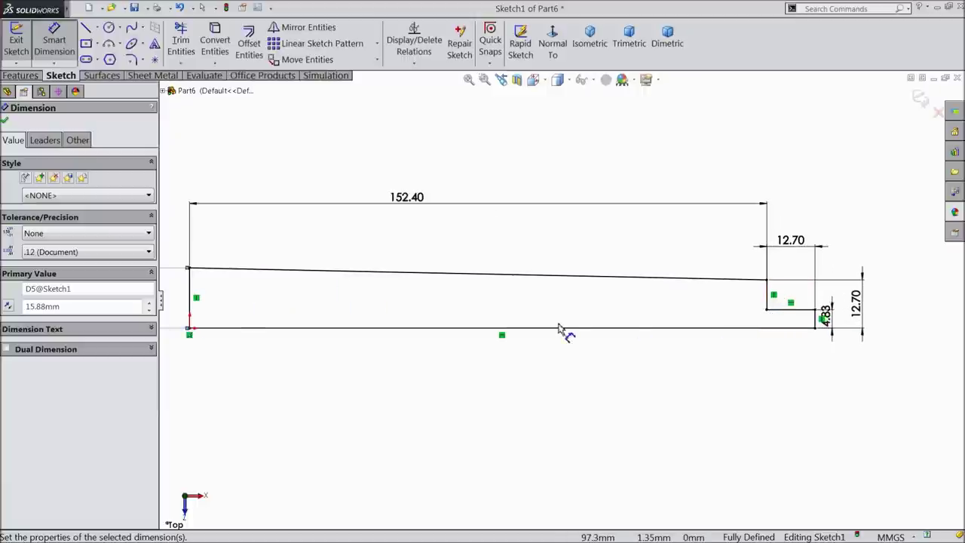
{"action": "scroll", "coordinate": [559, 328], "scroll_direction": "down", "scroll_amount": 1}
{"action": "left_click", "coordinate": [5, 121]}
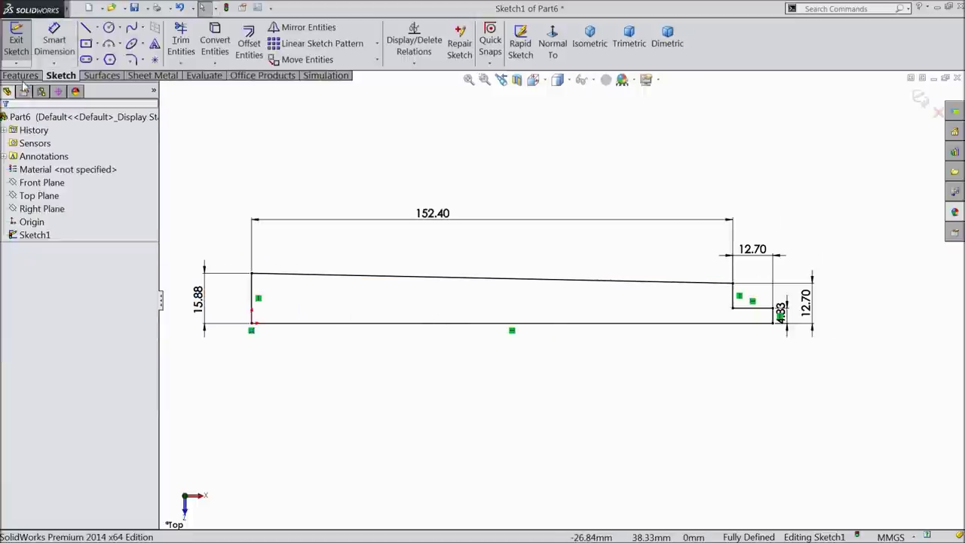
Step: Revolve the profile about its bottom line into a solid shaft
{"action": "left_click", "coordinate": [21, 75]}
{"action": "left_click", "coordinate": [66, 43]}
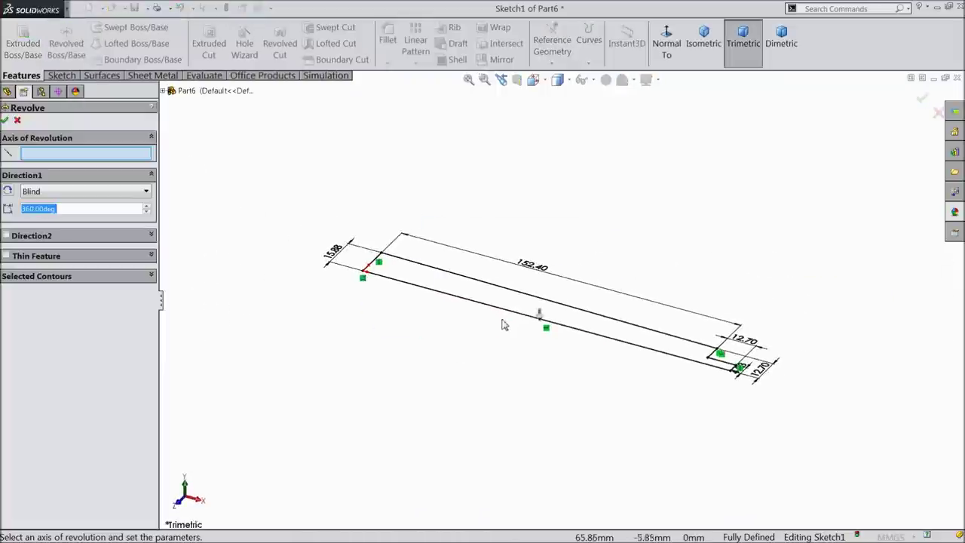
{"action": "left_click", "coordinate": [512, 319]}
{"action": "scroll", "coordinate": [539, 329], "scroll_direction": "down", "scroll_amount": 2}
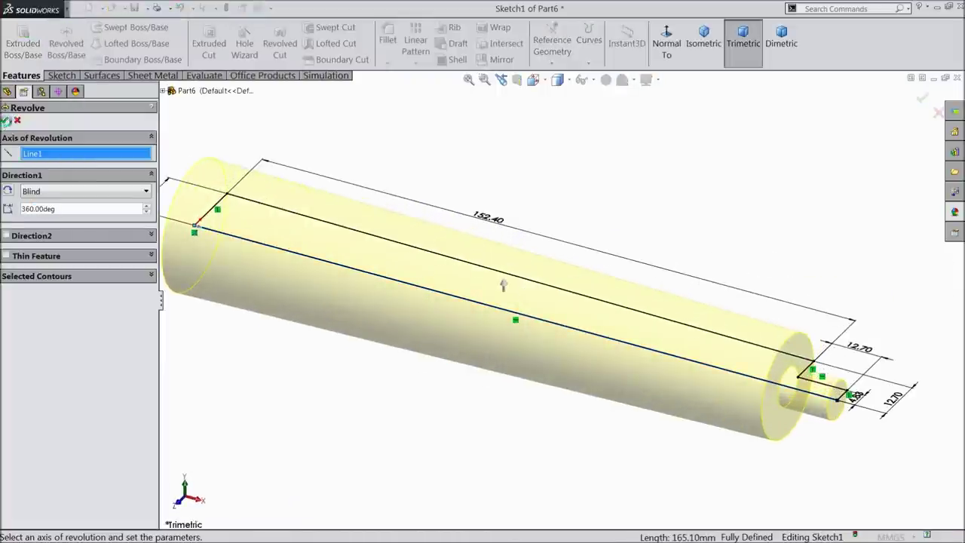
{"action": "left_click", "coordinate": [6, 122]}
Step: Chamfer the small shaft end face by 0.50 mm
{"action": "left_click", "coordinate": [387, 63]}
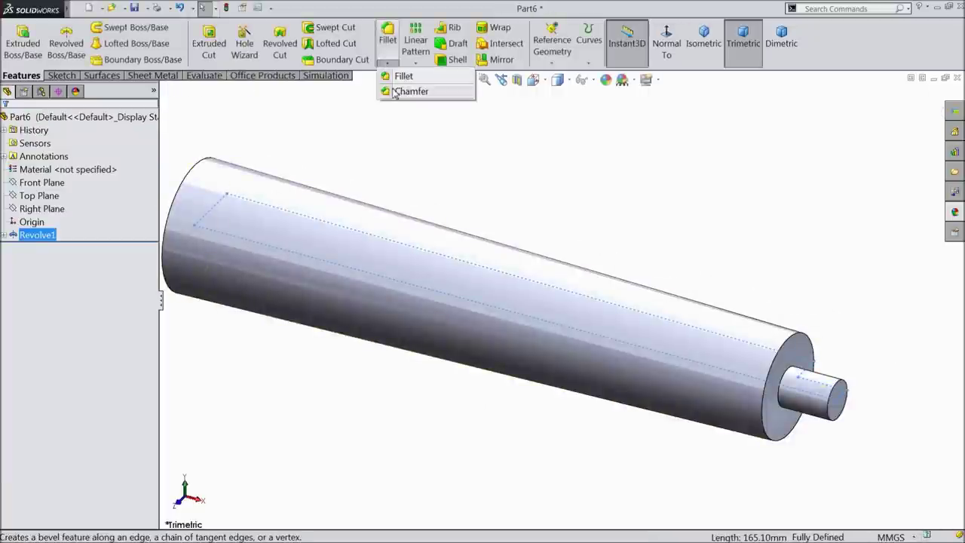
{"action": "left_click", "coordinate": [394, 90]}
{"action": "type", "text": "0"}
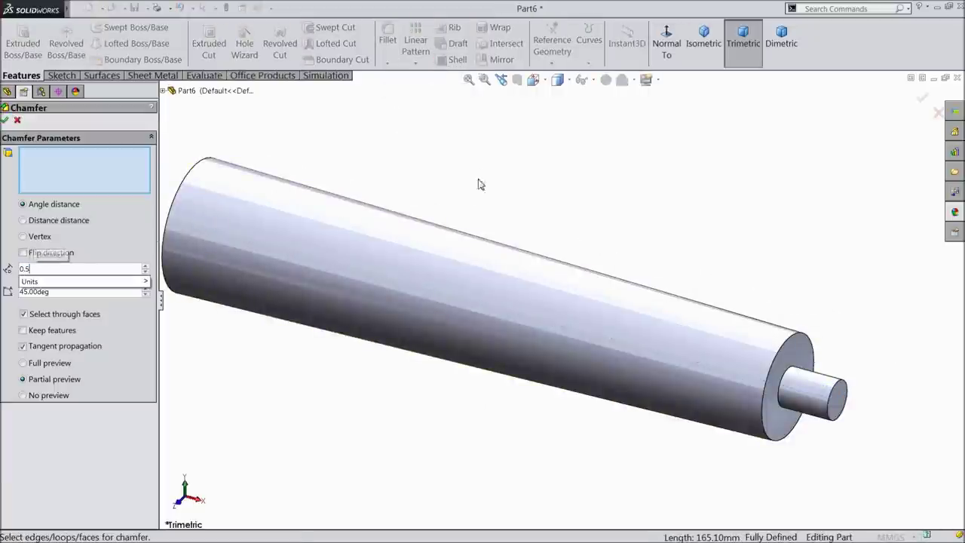
{"action": "type", "text": ".5"}
{"action": "key", "text": "Return"}
{"action": "left_click", "coordinate": [836, 401]}
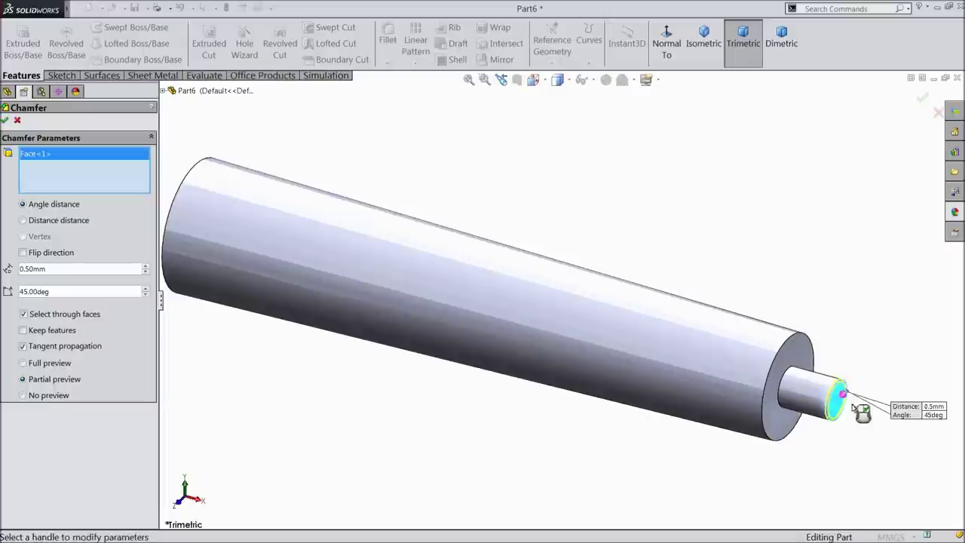
{"action": "left_click", "coordinate": [5, 121]}
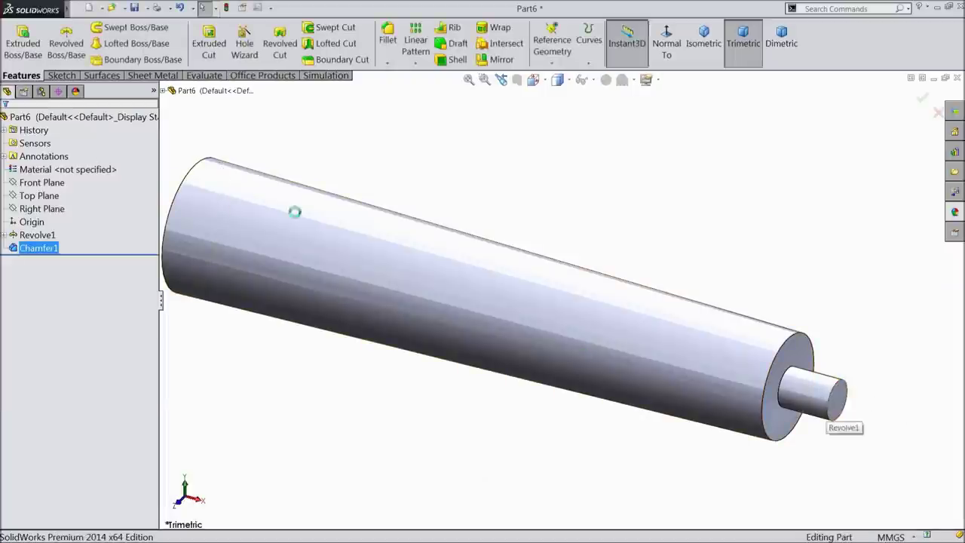
Step: Apply the white appearance to the whole Part6, then open Save As
{"action": "left_click", "coordinate": [952, 214]}
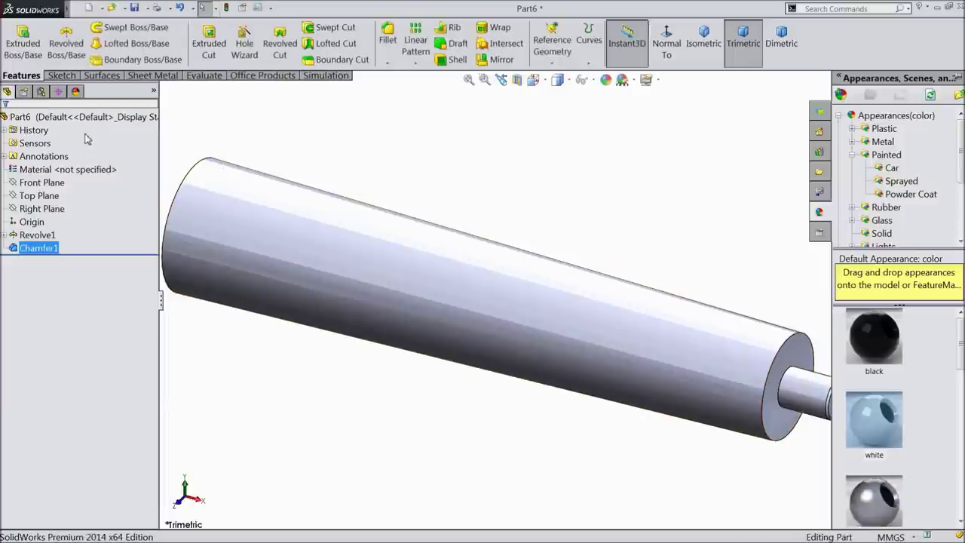
{"action": "left_click", "coordinate": [106, 120]}
{"action": "left_click", "coordinate": [955, 214]}
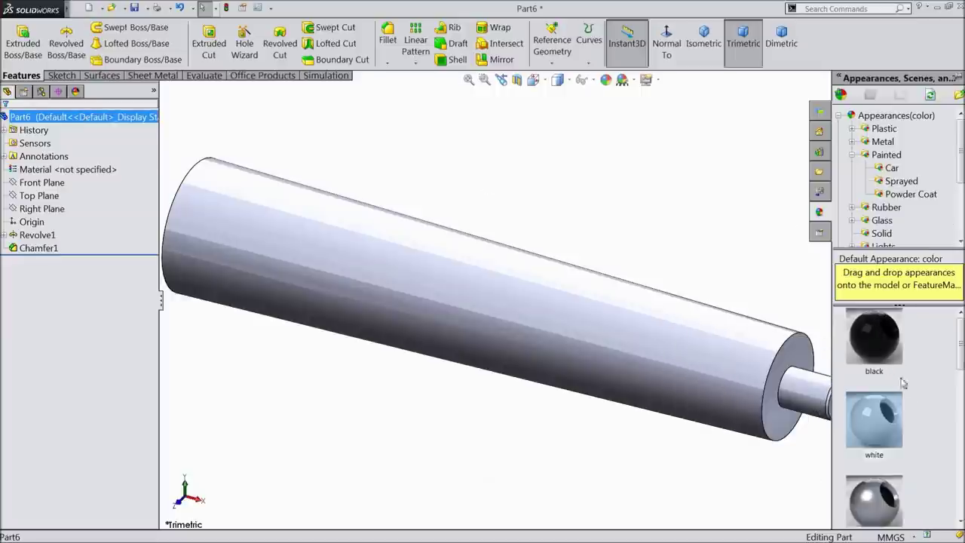
{"action": "double_click", "coordinate": [879, 434]}
{"action": "middle_click_drag", "start_coordinate": [754, 366], "coordinate": [398, 398]}
{"action": "scroll", "coordinate": [573, 316], "scroll_direction": "down", "scroll_amount": 3}
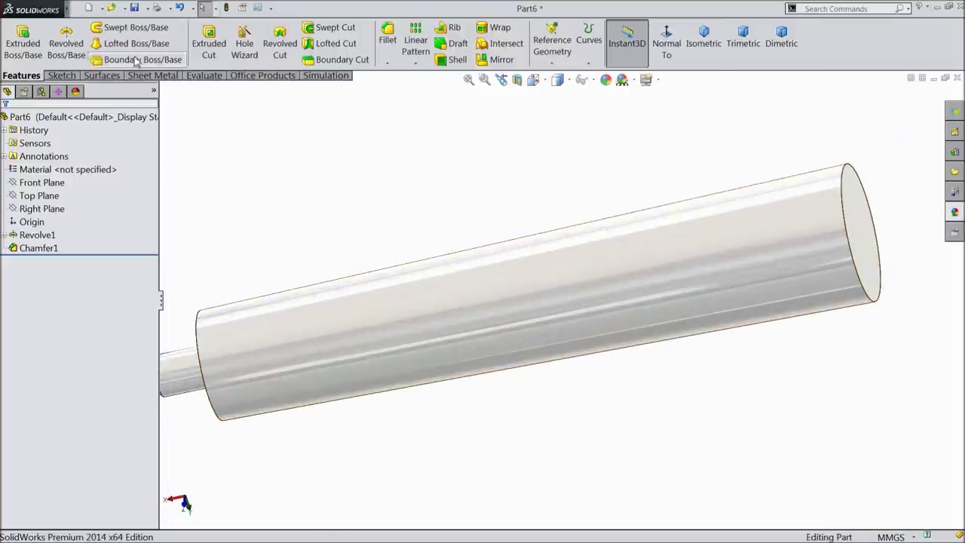
{"action": "left_click", "coordinate": [134, 8]}
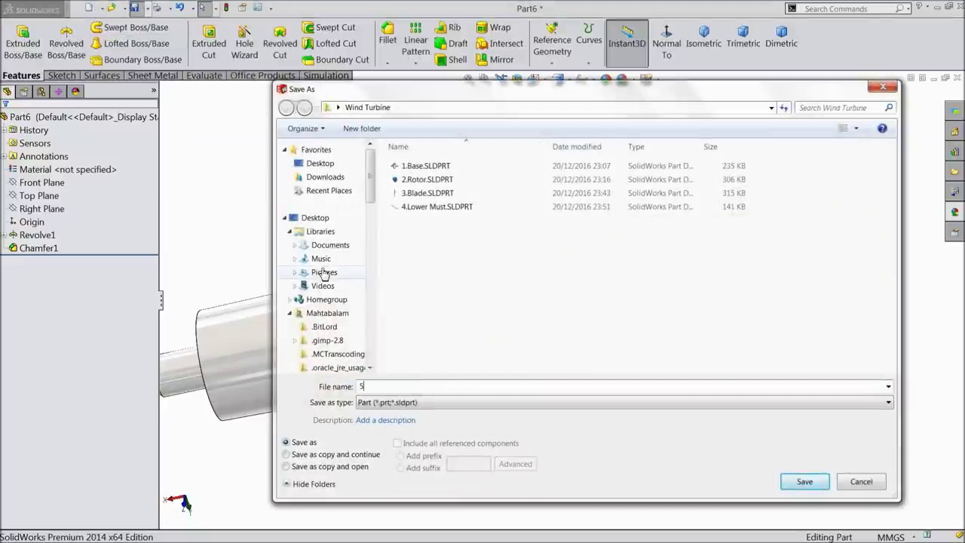
Step: Name the file '5.Upper mast' and save it in the Wind Turbine folder
{"action": "type", "text": "5.U"}
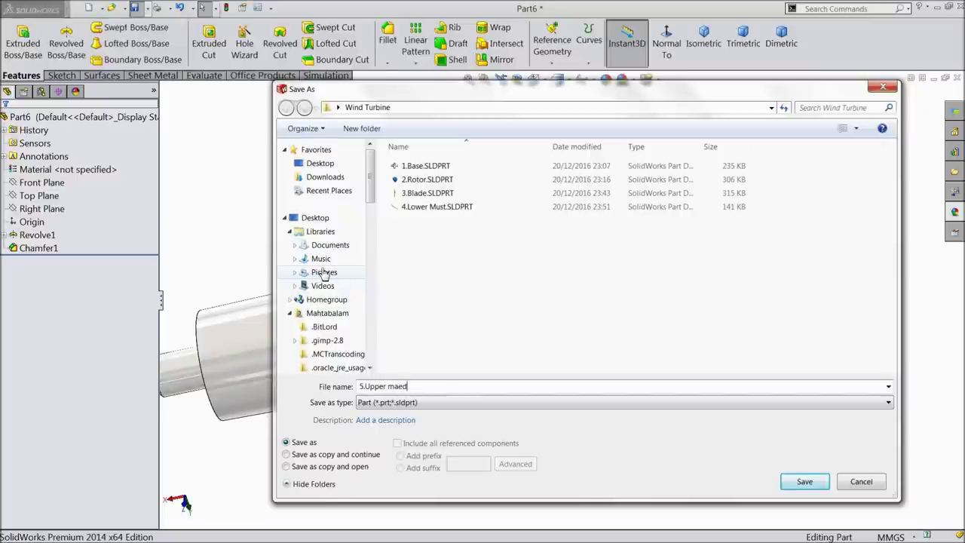
{"action": "type", "text": "pper mast"}
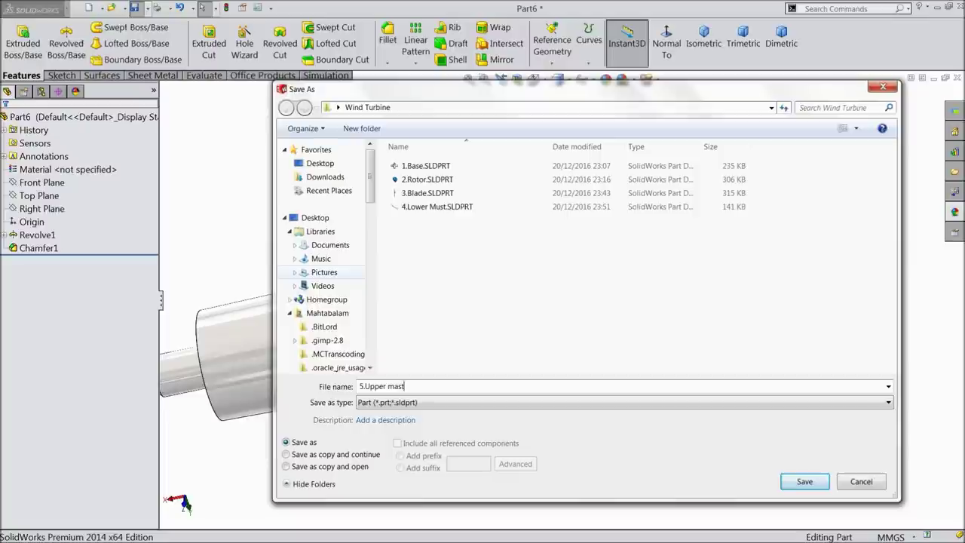
{"action": "left_click", "coordinate": [805, 483]}
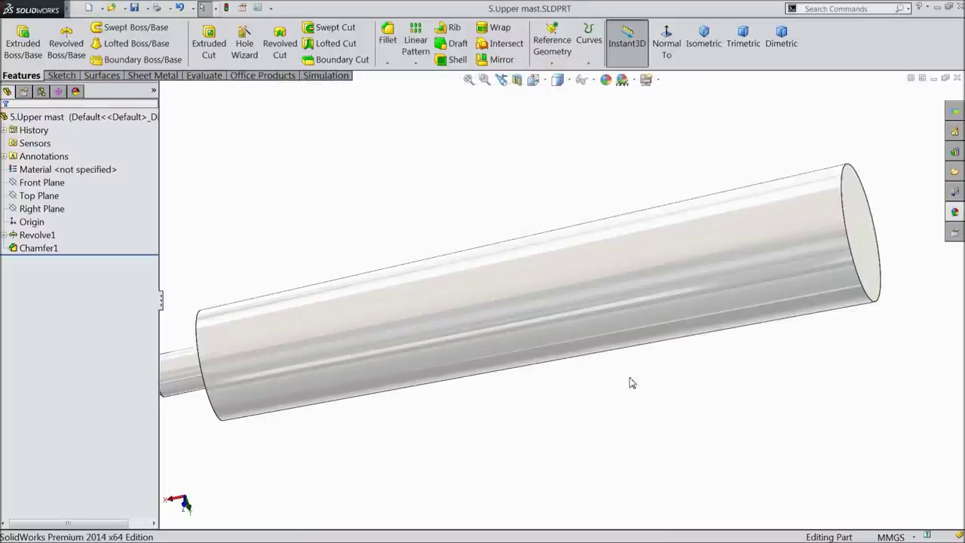
{"action": "middle_click_drag", "start_coordinate": [550, 385], "coordinate": [548, 332]}
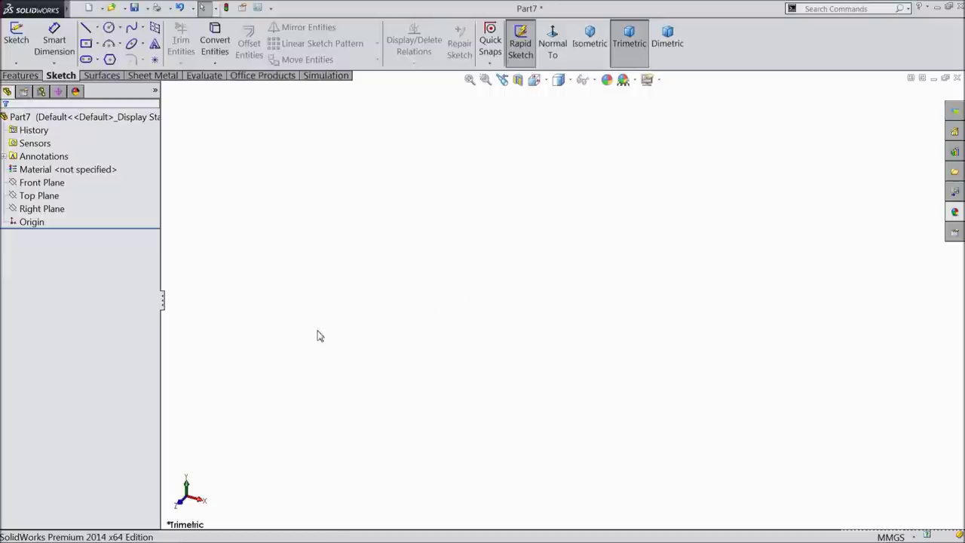
Step: Sketch a 9.65 mm diameter circle centred on the origin of the Front Plane
{"action": "left_click", "coordinate": [46, 183]}
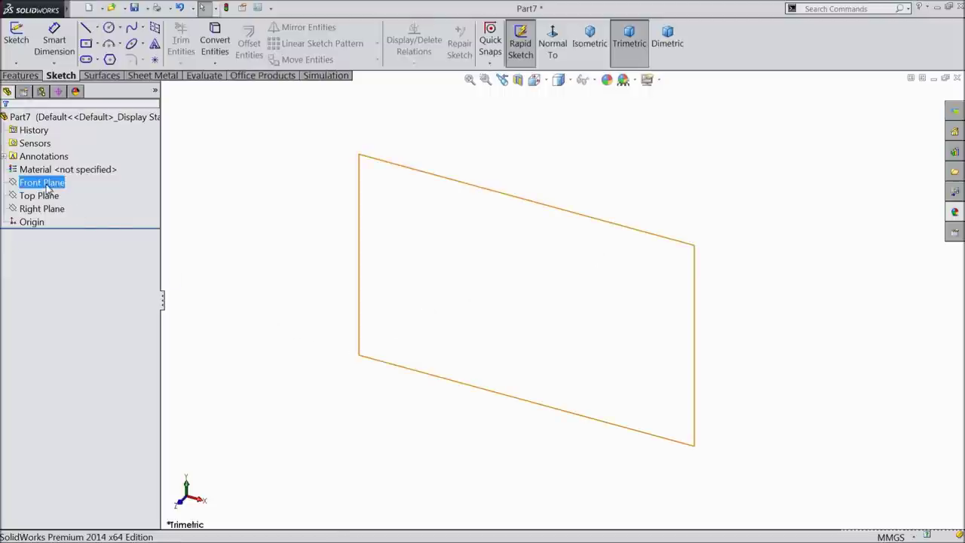
{"action": "left_click", "coordinate": [54, 169]}
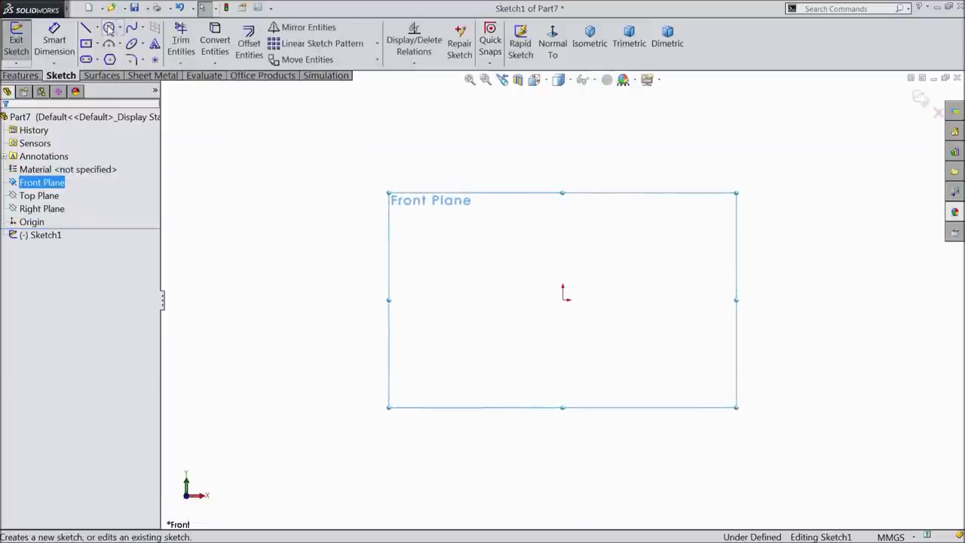
{"action": "left_click", "coordinate": [109, 29]}
{"action": "left_click", "coordinate": [562, 299]}
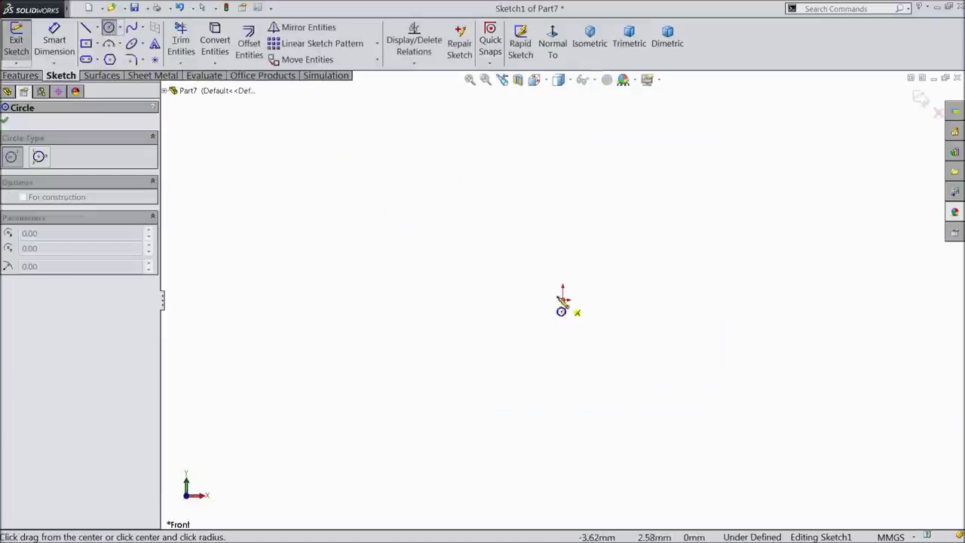
{"action": "left_click", "coordinate": [468, 248]}
{"action": "left_click", "coordinate": [57, 45]}
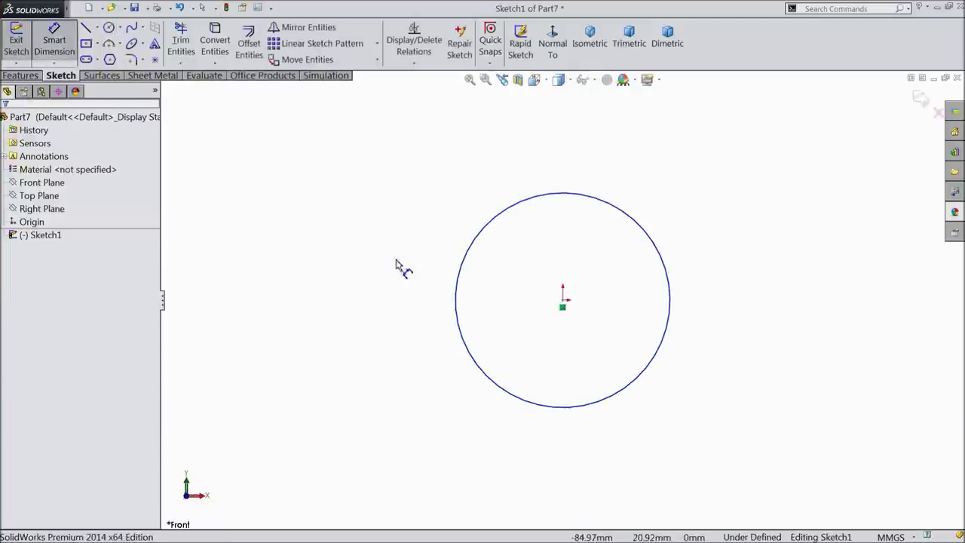
{"action": "left_click", "coordinate": [457, 304]}
{"action": "left_click", "coordinate": [393, 302]}
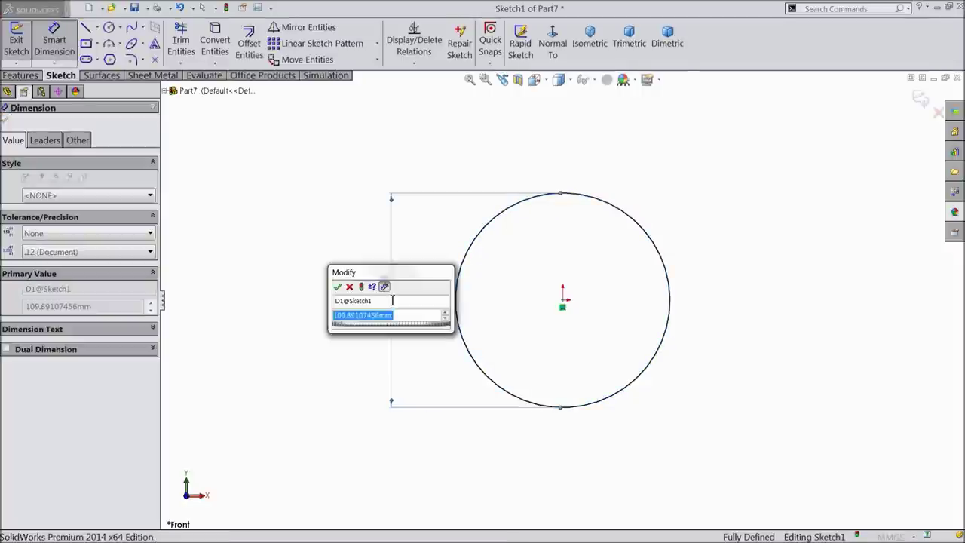
{"action": "type", "text": "9.65"}
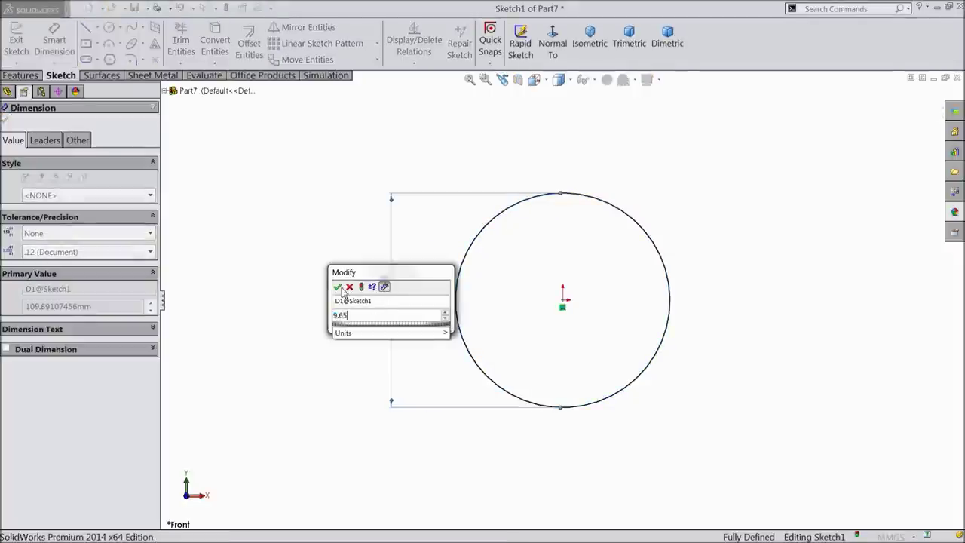
{"action": "left_click", "coordinate": [338, 288]}
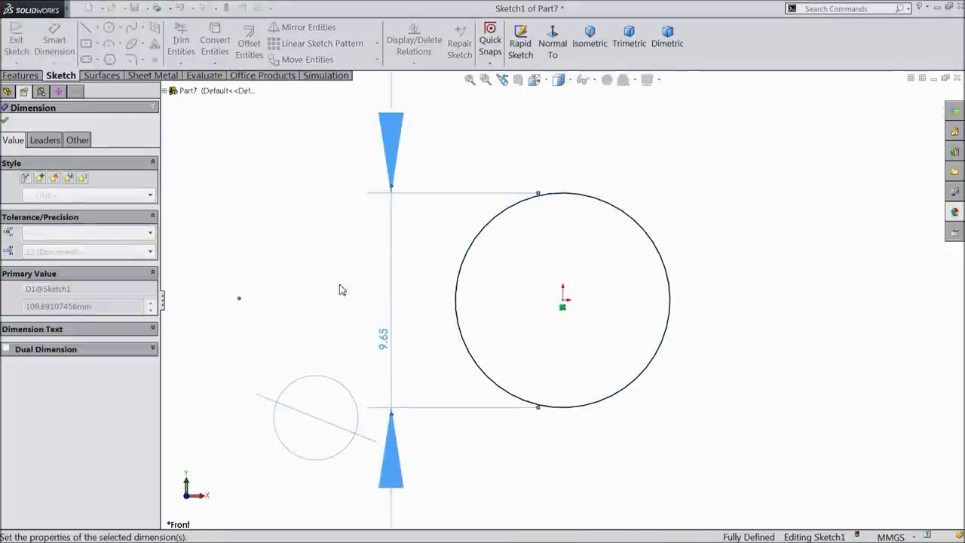
Step: Extrude the circle 85 mm into a solid rod, viewed isometrically
{"action": "left_click", "coordinate": [23, 76]}
{"action": "left_click", "coordinate": [23, 46]}
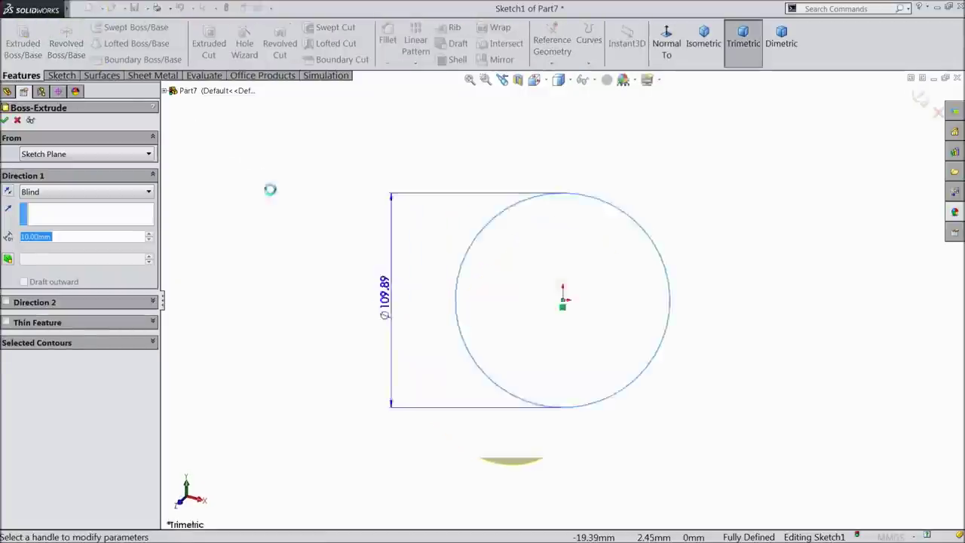
{"action": "type", "text": "85"}
{"action": "left_click", "coordinate": [703, 42]}
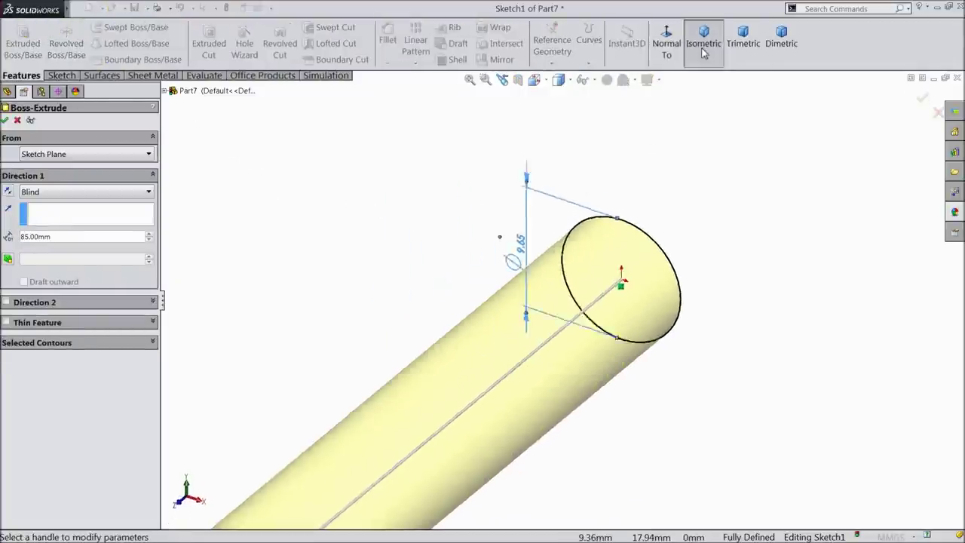
{"action": "scroll", "coordinate": [603, 362], "scroll_direction": "down", "scroll_amount": 2}
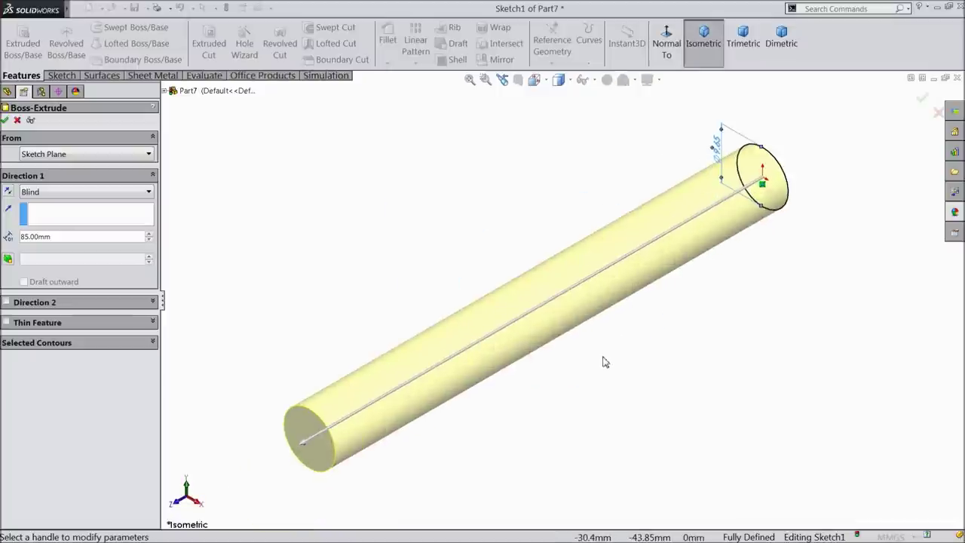
{"action": "left_click", "coordinate": [8, 121]}
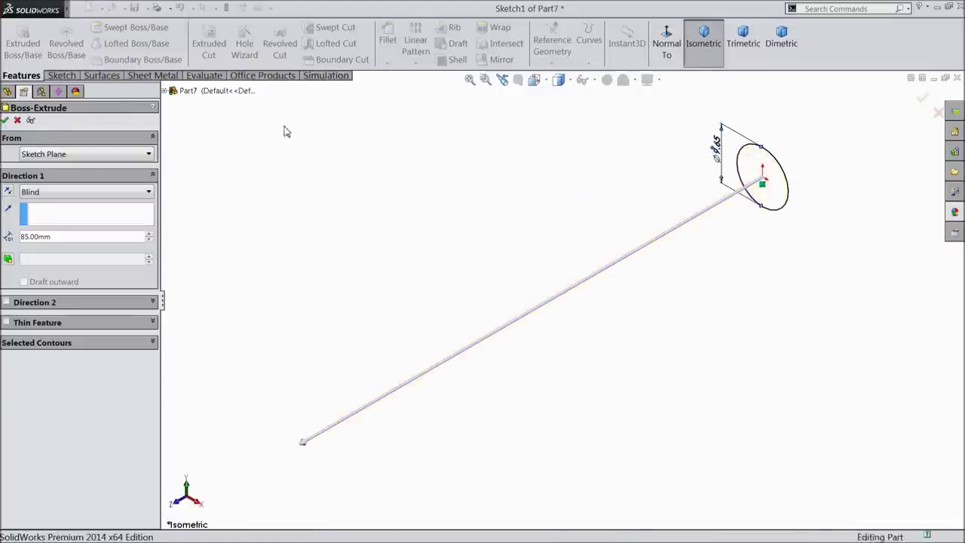
{"action": "left_click", "coordinate": [387, 64]}
Step: Chamfer both end edges of the rod by 1 mm at 45°
{"action": "left_click", "coordinate": [402, 93]}
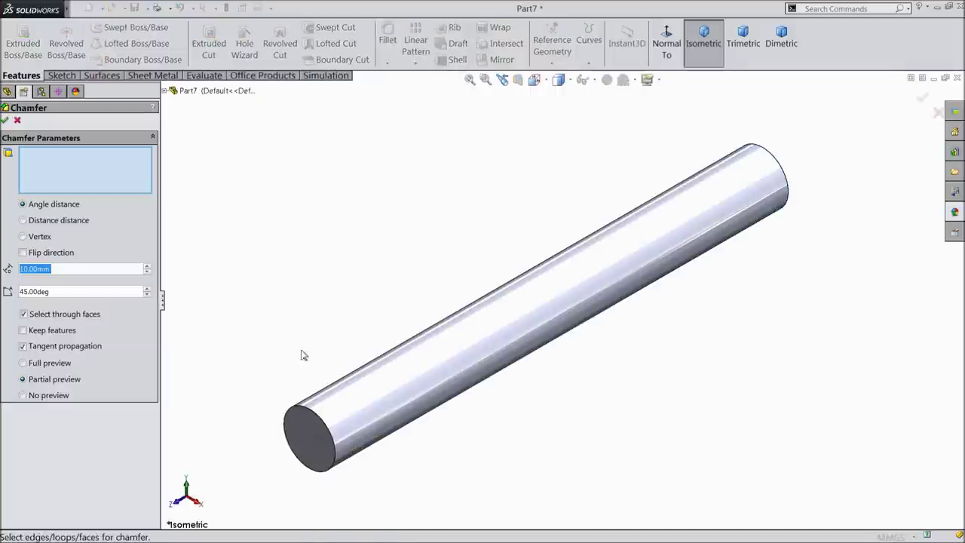
{"action": "type", "text": "0."}
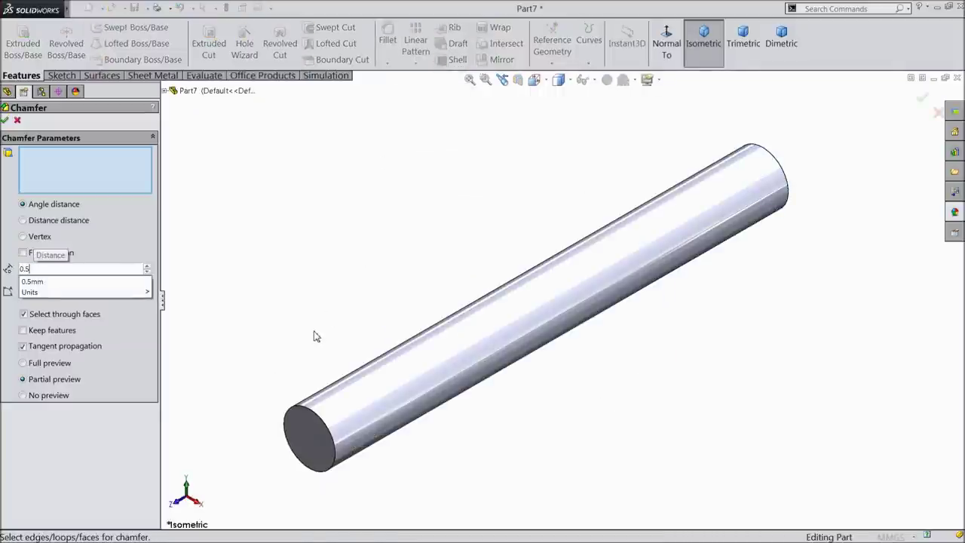
{"action": "type", "text": "5"}
{"action": "key", "text": "Return"}
{"action": "left_click", "coordinate": [302, 431]}
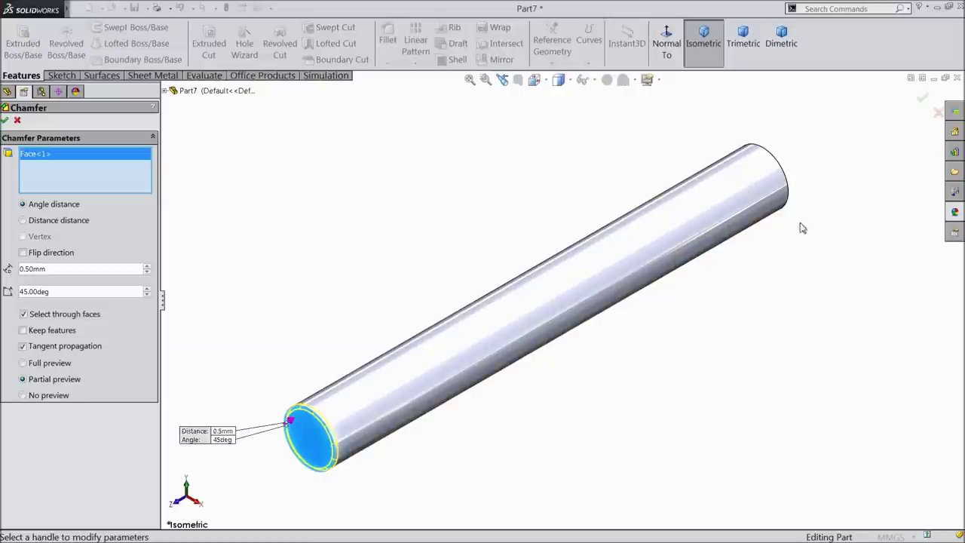
{"action": "left_click", "coordinate": [788, 193]}
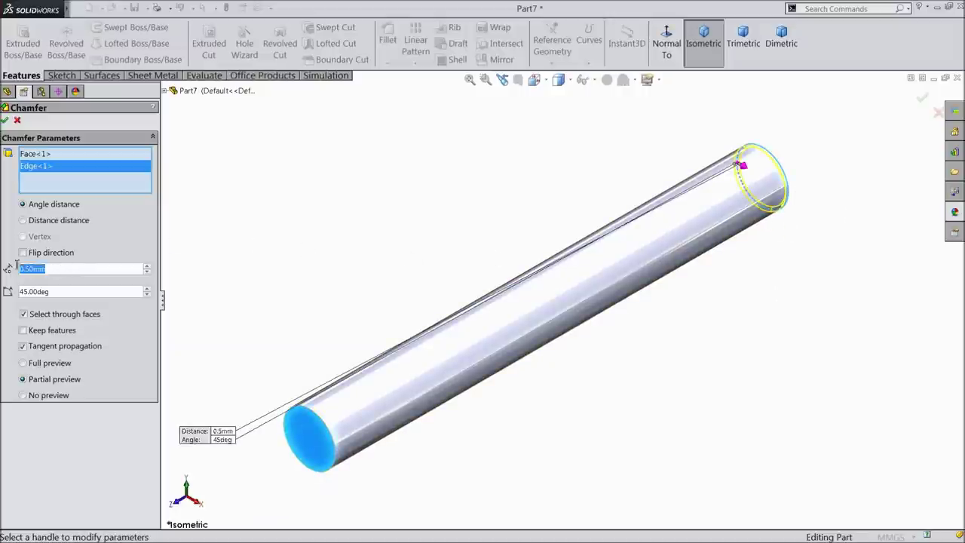
{"action": "type", "text": "1"}
{"action": "key", "text": "Return"}
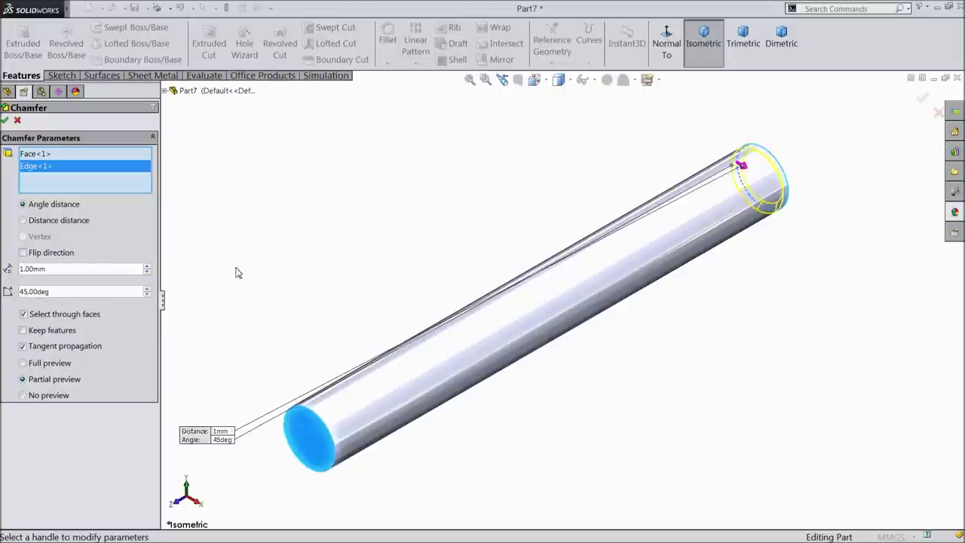
{"action": "left_click", "coordinate": [6, 121]}
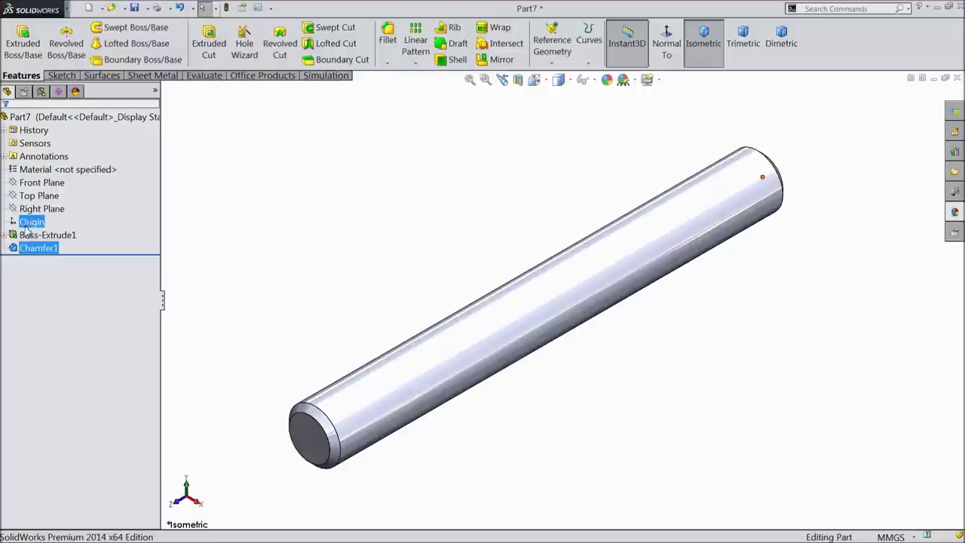
{"action": "left_click", "coordinate": [33, 194]}
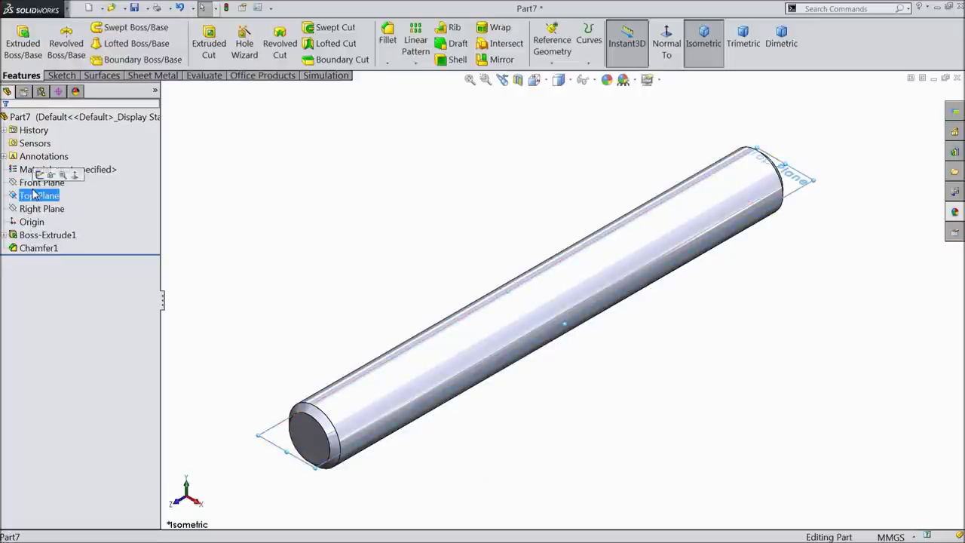
Step: Start a Top Plane sketch viewed normal-to and draw a corner rectangle on the pin
{"action": "left_click", "coordinate": [39, 175]}
{"action": "left_click", "coordinate": [666, 39]}
{"action": "scroll", "coordinate": [562, 113], "scroll_direction": "down", "scroll_amount": 5}
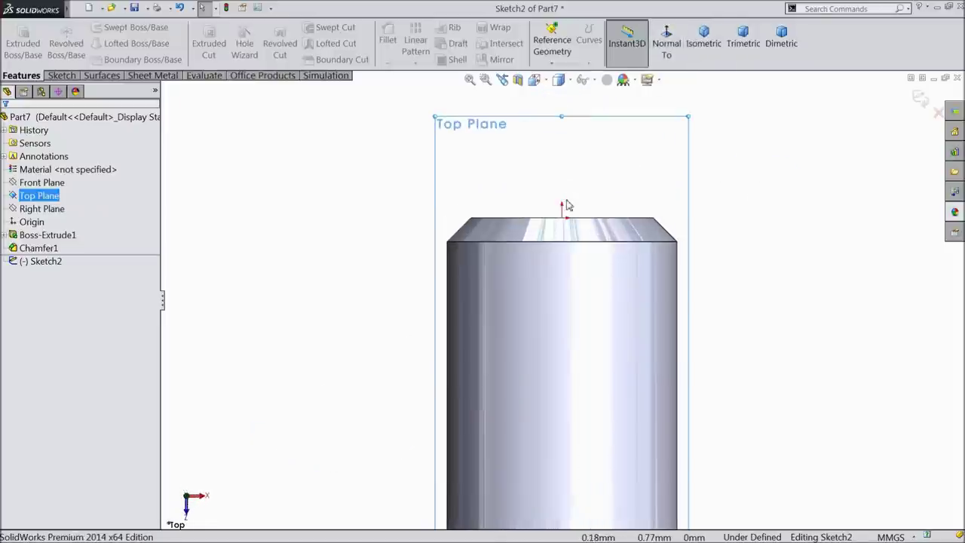
{"action": "left_click", "coordinate": [62, 75]}
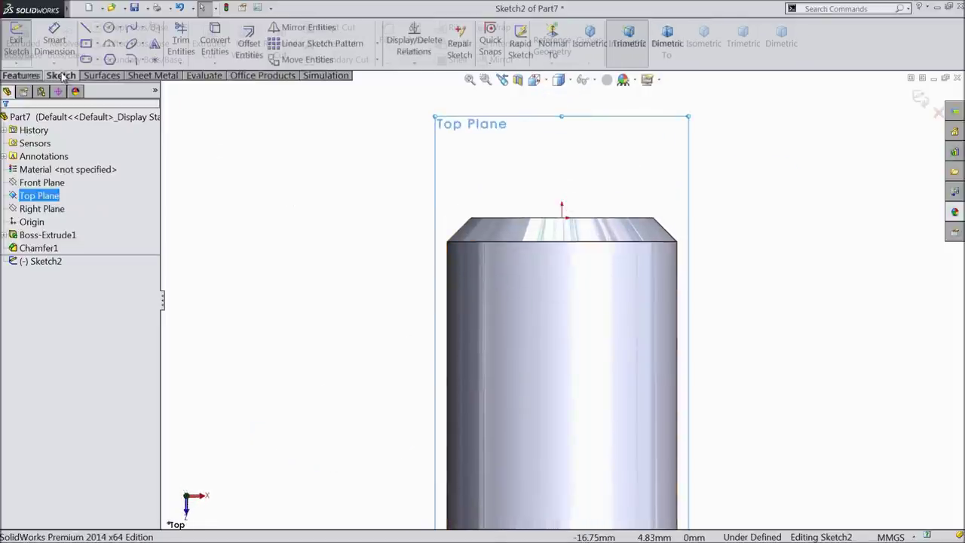
{"action": "left_click", "coordinate": [98, 44]}
{"action": "left_click", "coordinate": [120, 58]}
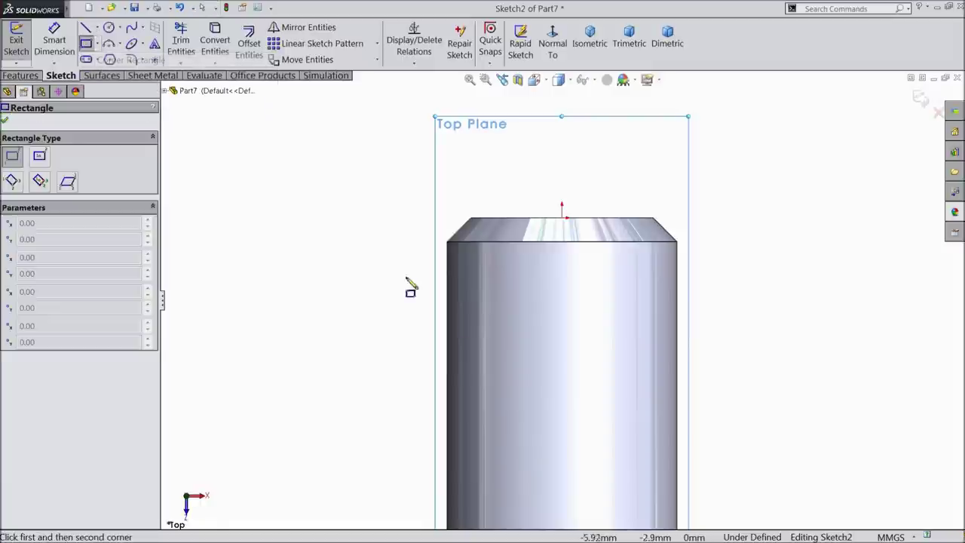
{"action": "scroll", "coordinate": [526, 349], "scroll_direction": "down", "scroll_amount": 2}
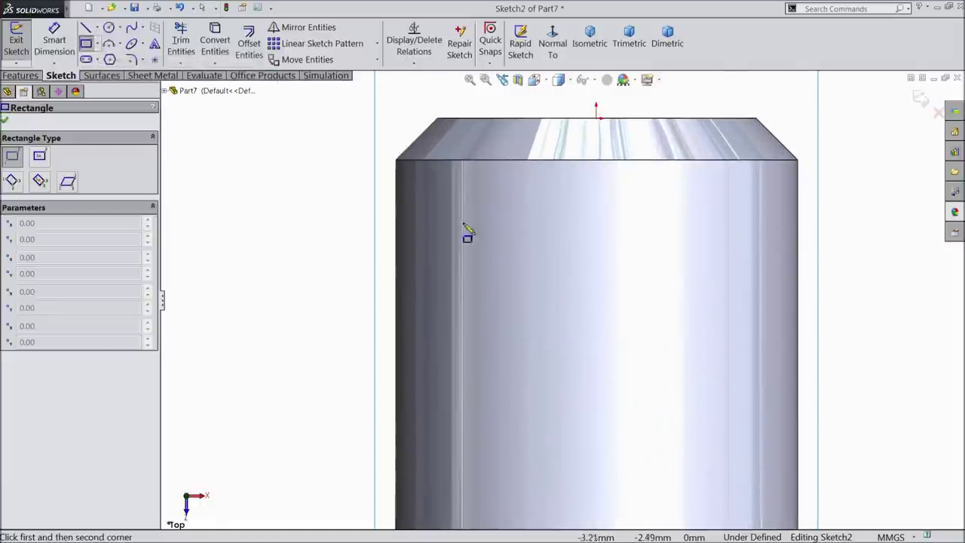
{"action": "left_click", "coordinate": [395, 201]}
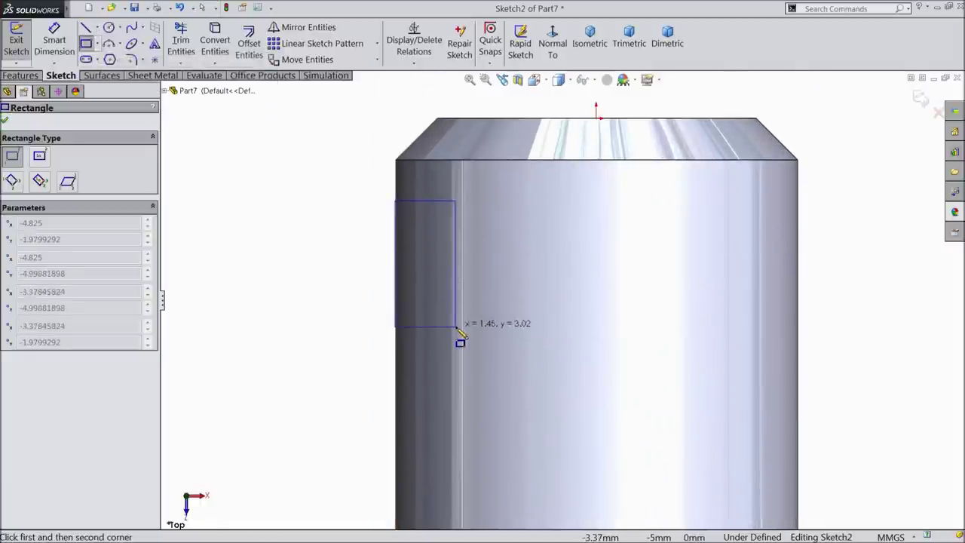
{"action": "left_click", "coordinate": [456, 327]}
Step: Dimension the rectangle to 0.98 height and 0.50 width
{"action": "left_click", "coordinate": [54, 41]}
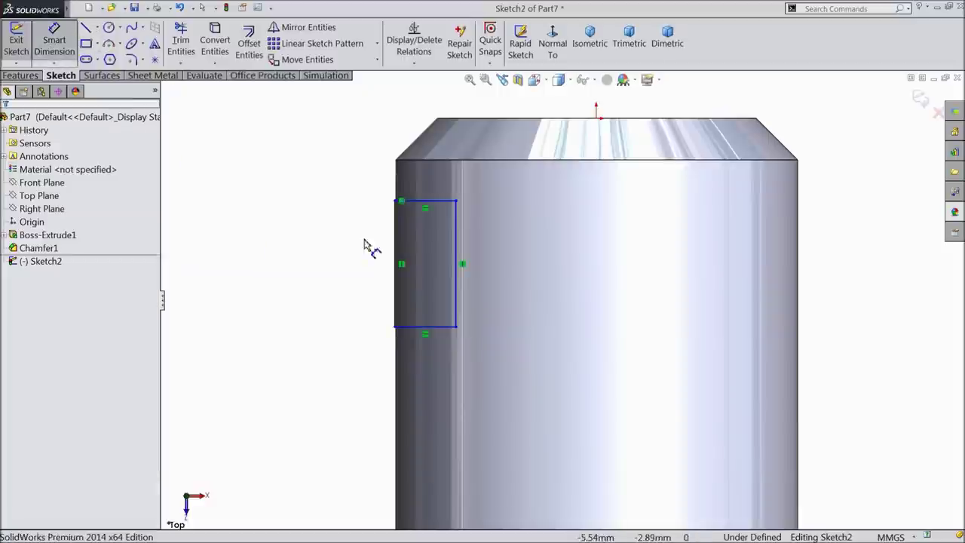
{"action": "left_click", "coordinate": [399, 270]}
{"action": "left_click", "coordinate": [344, 268]}
{"action": "type", "text": "0.98"}
{"action": "left_click", "coordinate": [289, 262]}
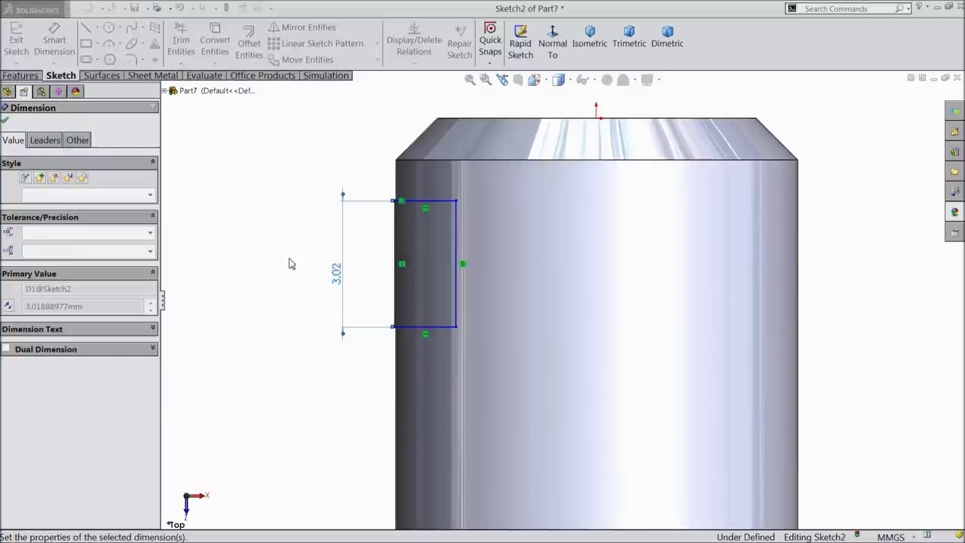
{"action": "left_click", "coordinate": [419, 327]}
{"action": "left_click", "coordinate": [426, 370]}
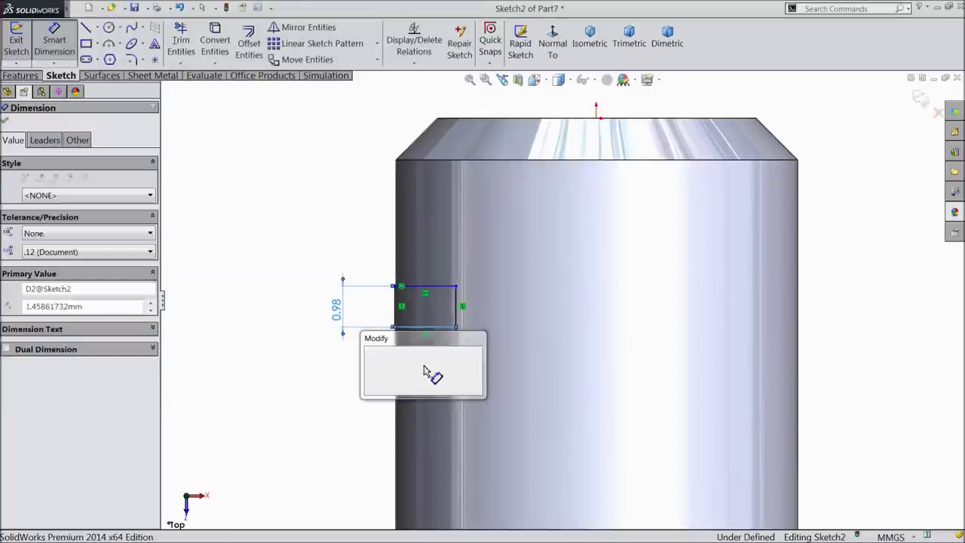
{"action": "type", "text": "0.5"}
{"action": "left_click", "coordinate": [370, 352]}
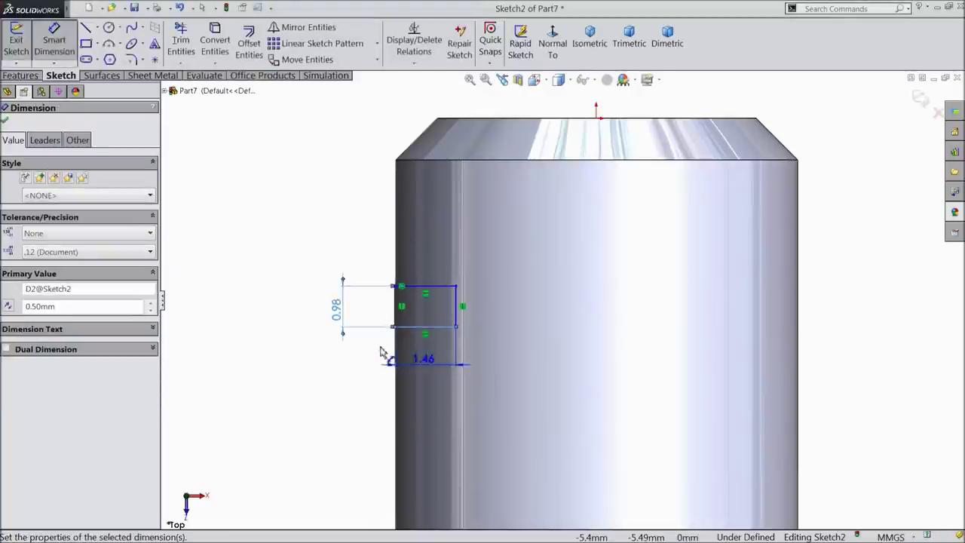
Step: Dimension the rectangle's top side 0.69 below the pin's top edge
{"action": "left_click", "coordinate": [411, 292]}
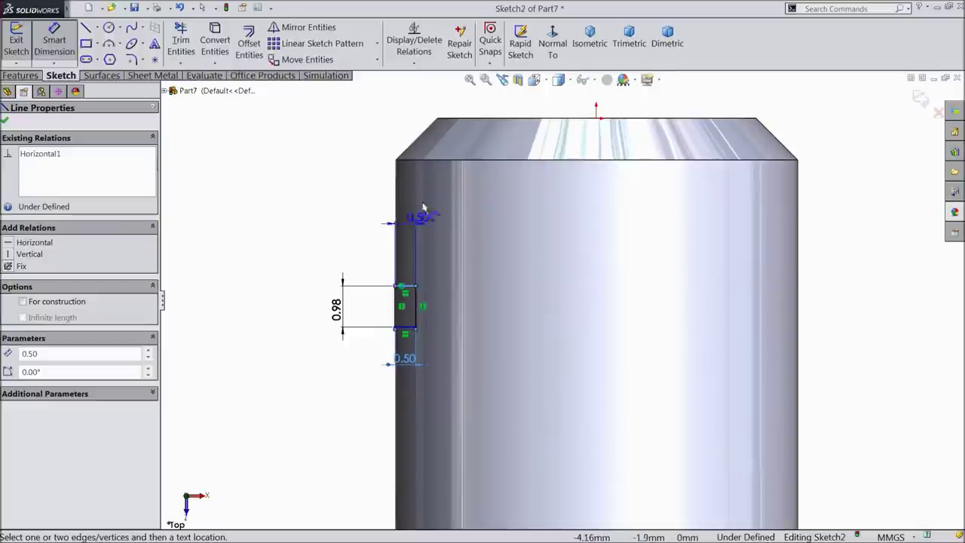
{"action": "left_click", "coordinate": [427, 160]}
{"action": "left_click", "coordinate": [301, 210]}
{"action": "type", "text": "0"}
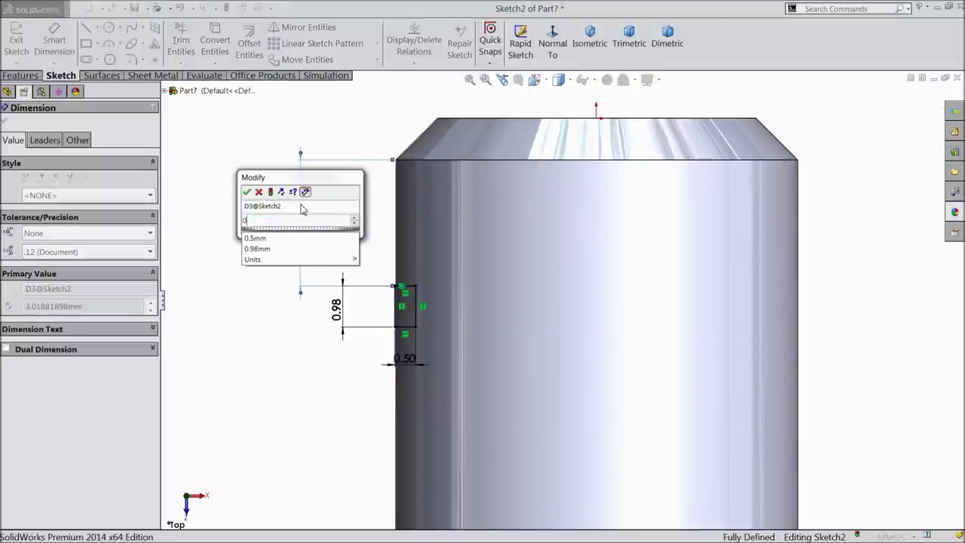
{"action": "type", "text": ".69"}
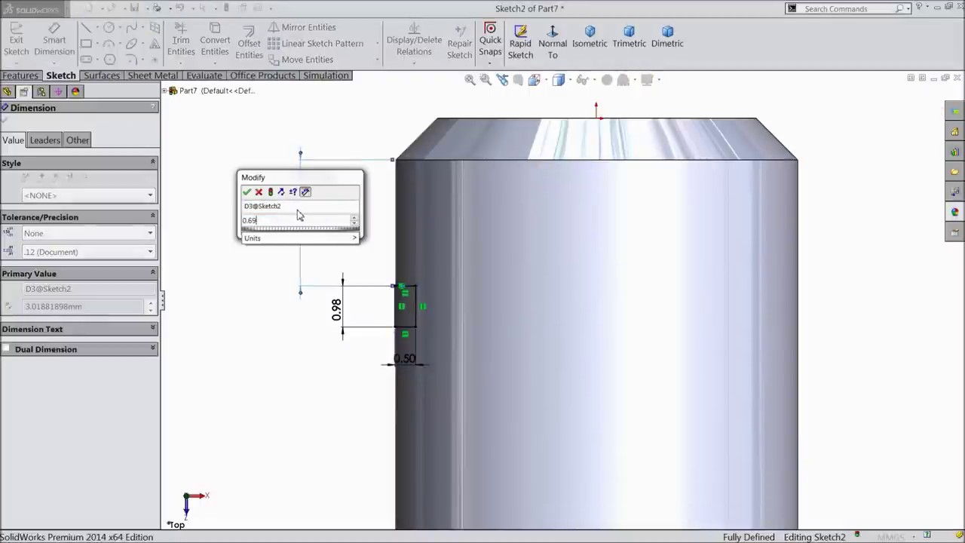
{"action": "left_click", "coordinate": [248, 193]}
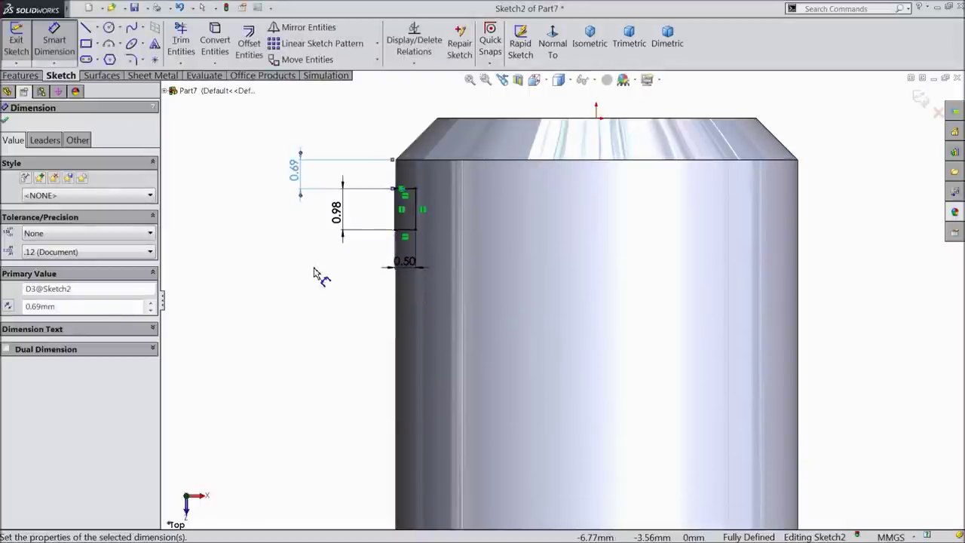
{"action": "key", "text": "Escape"}
Step: Draw a vertical centreline from the pin's top edge down its middle
{"action": "left_click", "coordinate": [97, 28]}
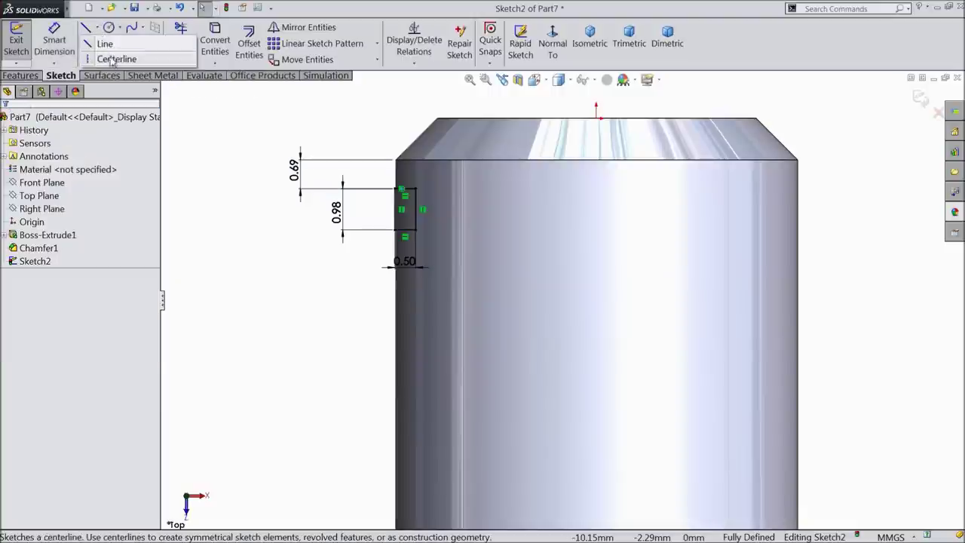
{"action": "left_click", "coordinate": [109, 57]}
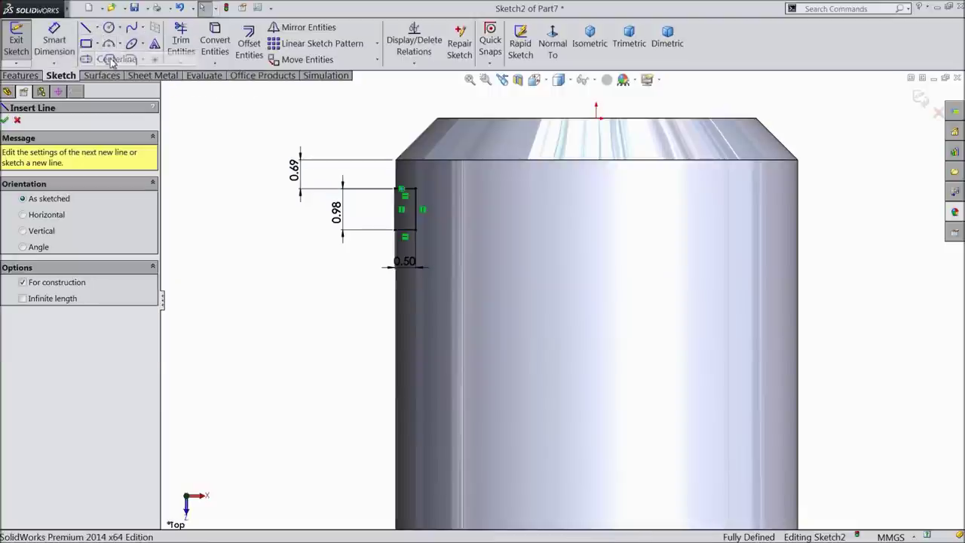
{"action": "left_click", "coordinate": [595, 117]}
{"action": "left_click", "coordinate": [596, 262]}
{"action": "right_click", "coordinate": [621, 189]}
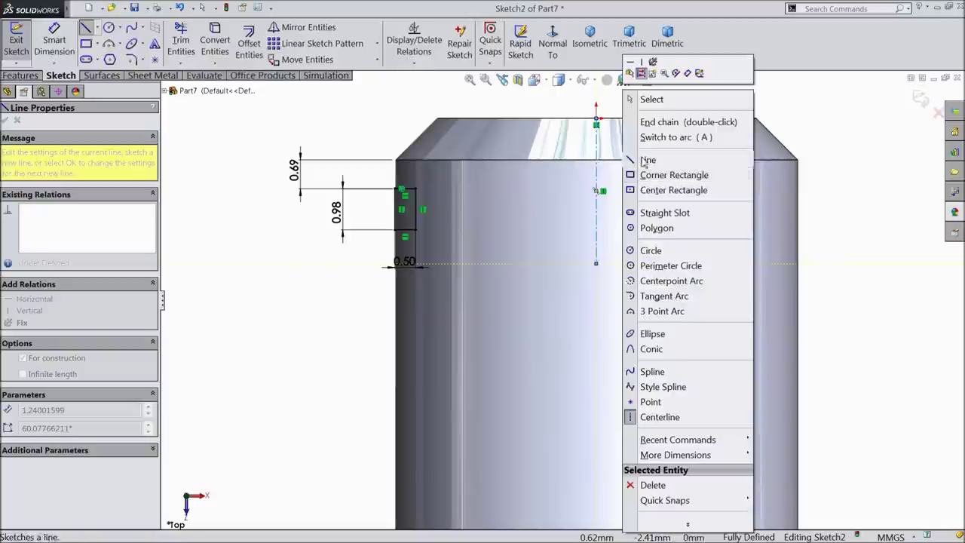
{"action": "left_click", "coordinate": [642, 99]}
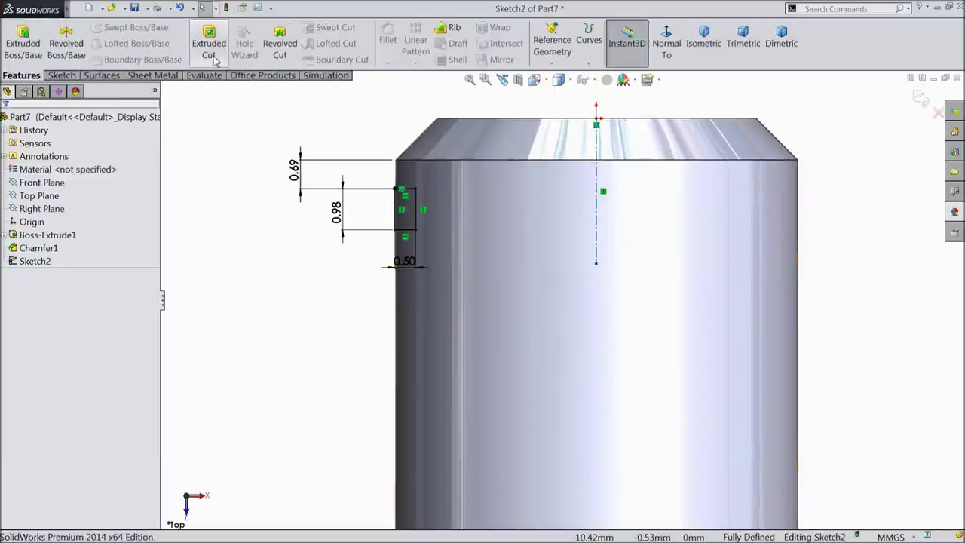
Step: Revolve-cut the rectangle 360° about the centreline to form the groove, then view isometric
{"action": "left_click", "coordinate": [282, 50]}
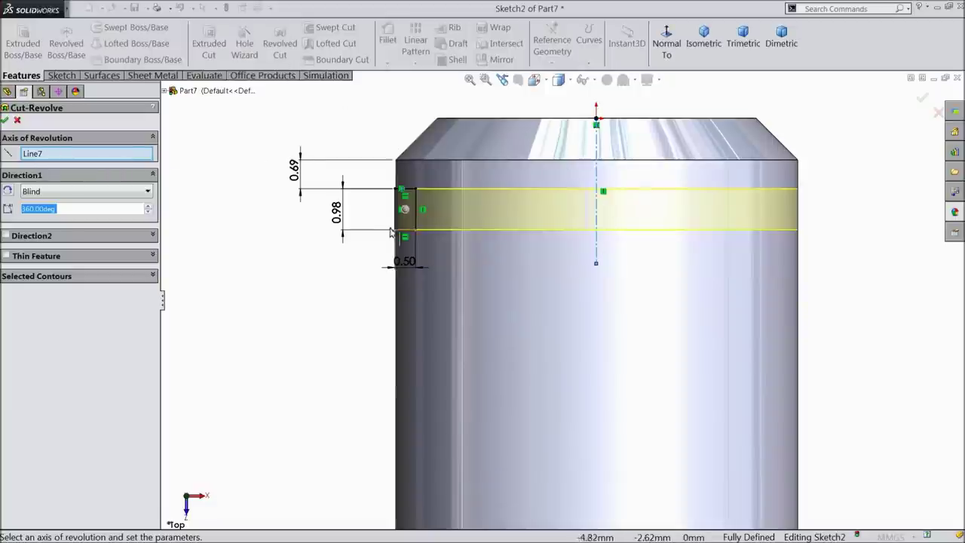
{"action": "left_click", "coordinate": [6, 121]}
{"action": "middle_click_drag", "start_coordinate": [318, 249], "coordinate": [337, 248]}
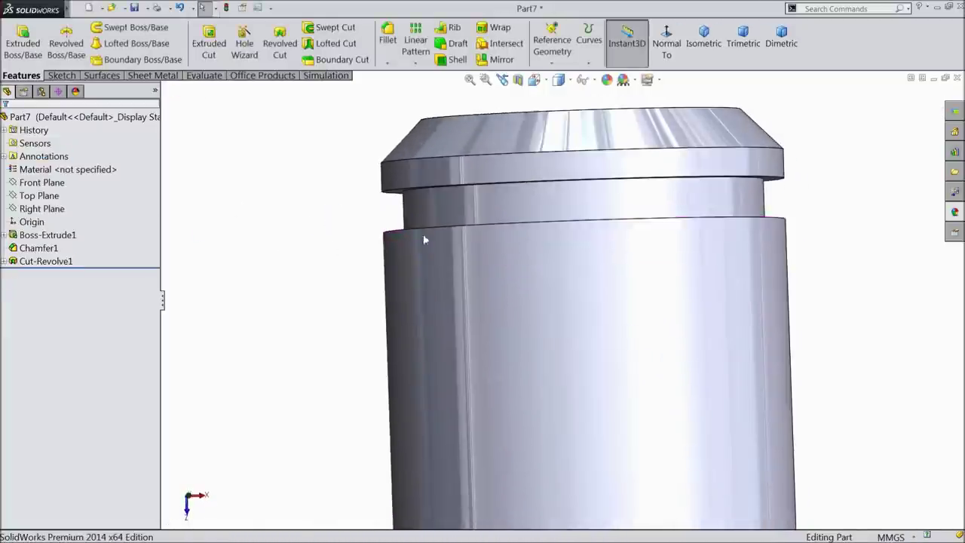
{"action": "left_click", "coordinate": [703, 39]}
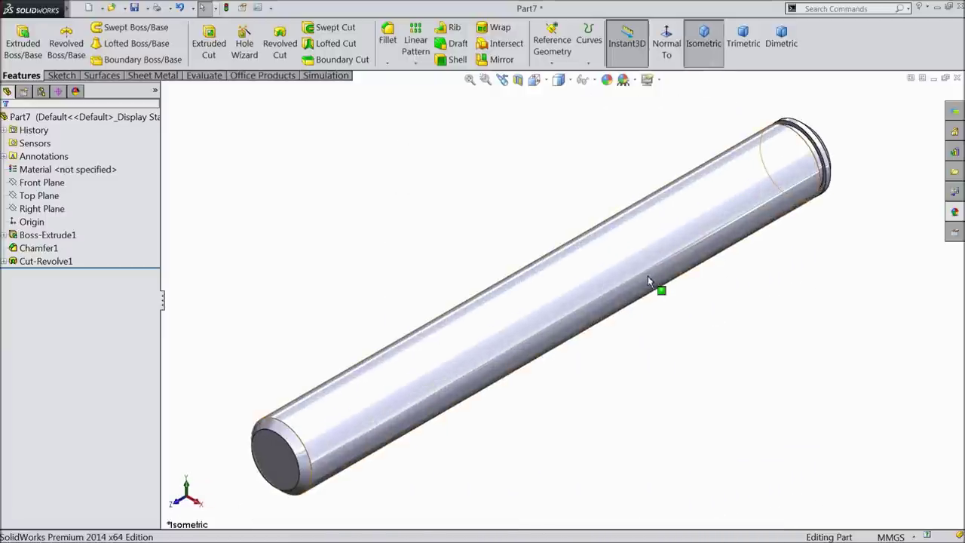
Step: Try white and steel grey appearances on the pin
{"action": "left_click", "coordinate": [953, 213]}
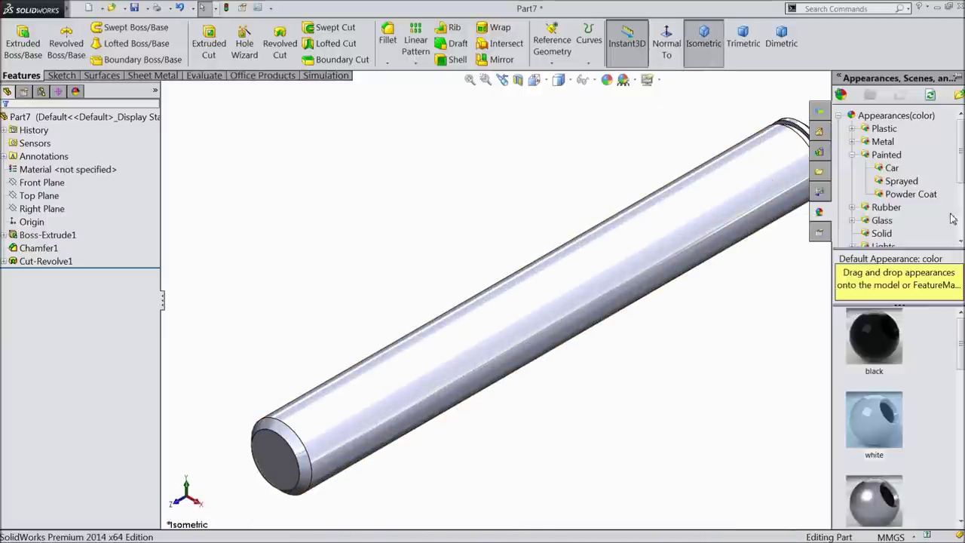
{"action": "double_click", "coordinate": [882, 437]}
{"action": "middle_click_drag", "start_coordinate": [723, 354], "coordinate": [763, 317]}
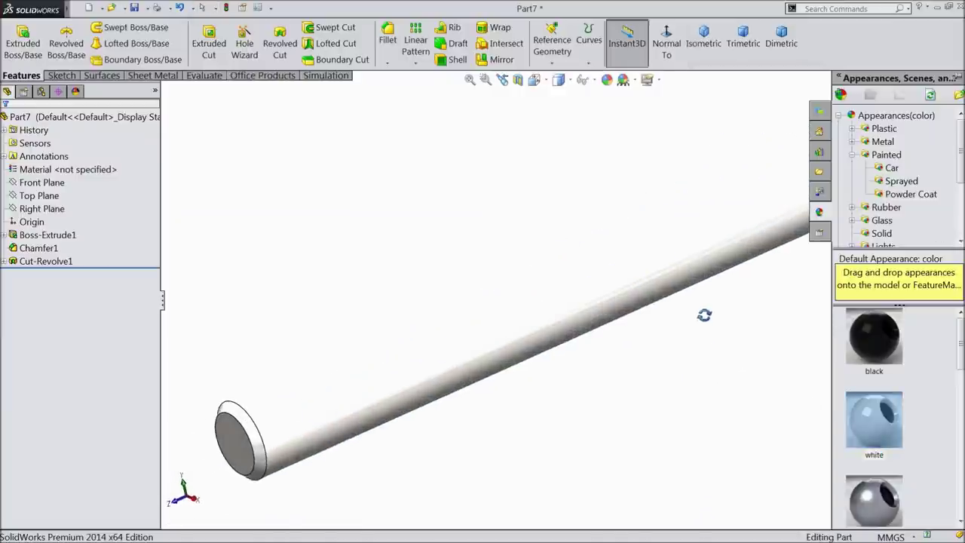
{"action": "scroll", "coordinate": [875, 395], "scroll_direction": "down", "scroll_amount": 3}
{"action": "scroll", "coordinate": [875, 395], "scroll_direction": "down", "scroll_amount": 4}
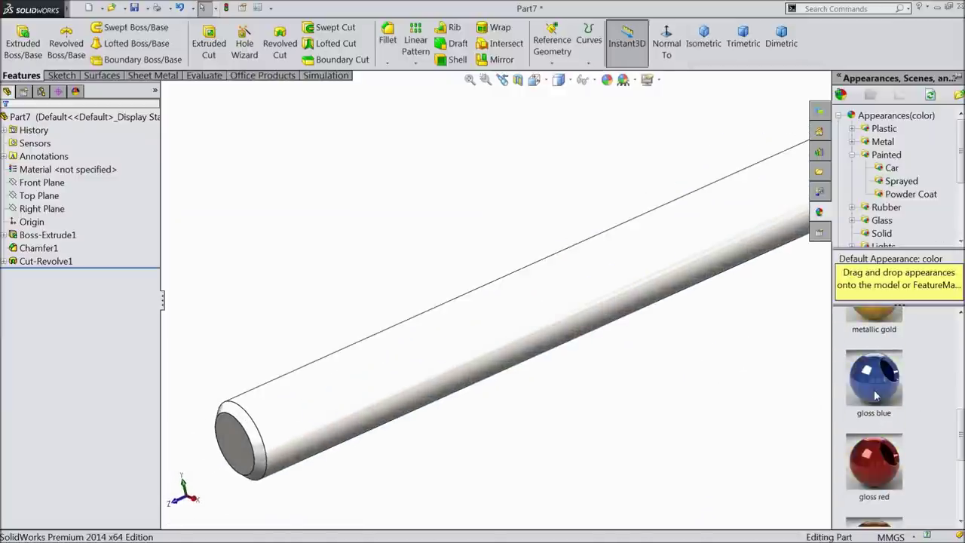
{"action": "scroll", "coordinate": [875, 393], "scroll_direction": "down", "scroll_amount": 2}
{"action": "scroll", "coordinate": [874, 393], "scroll_direction": "down", "scroll_amount": 2}
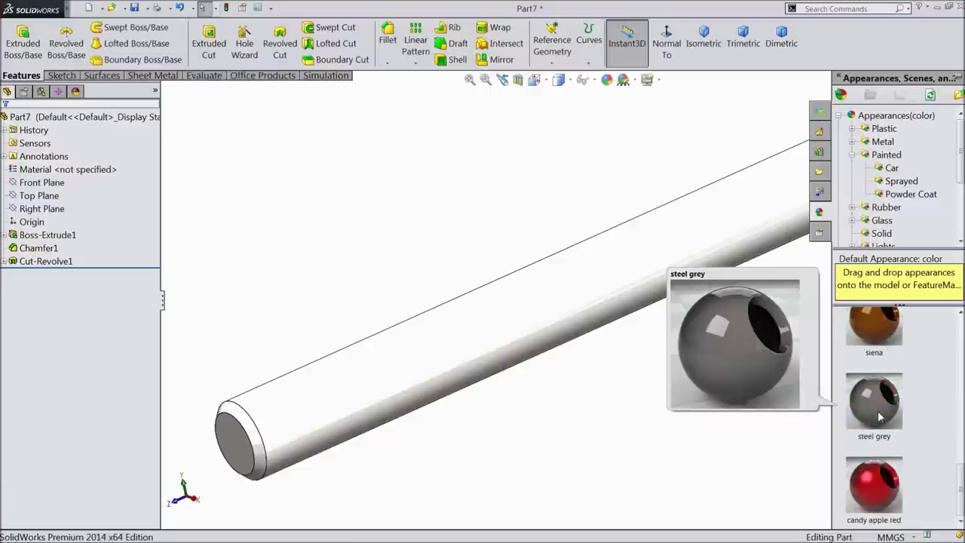
{"action": "double_click", "coordinate": [878, 414]}
{"action": "key", "text": "f"}
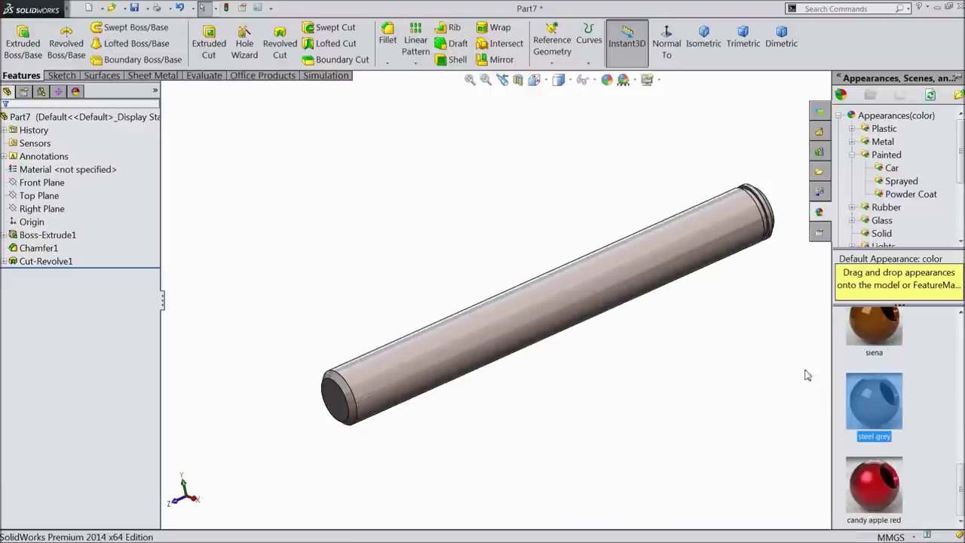
{"action": "scroll", "coordinate": [875, 372], "scroll_direction": "up", "scroll_amount": 3}
{"action": "double_click", "coordinate": [873, 394]}
{"action": "middle_click_drag", "start_coordinate": [670, 312], "coordinate": [640, 360]}
Step: Apply the 3 Point Faded scene to the view
{"action": "left_click", "coordinate": [625, 80]}
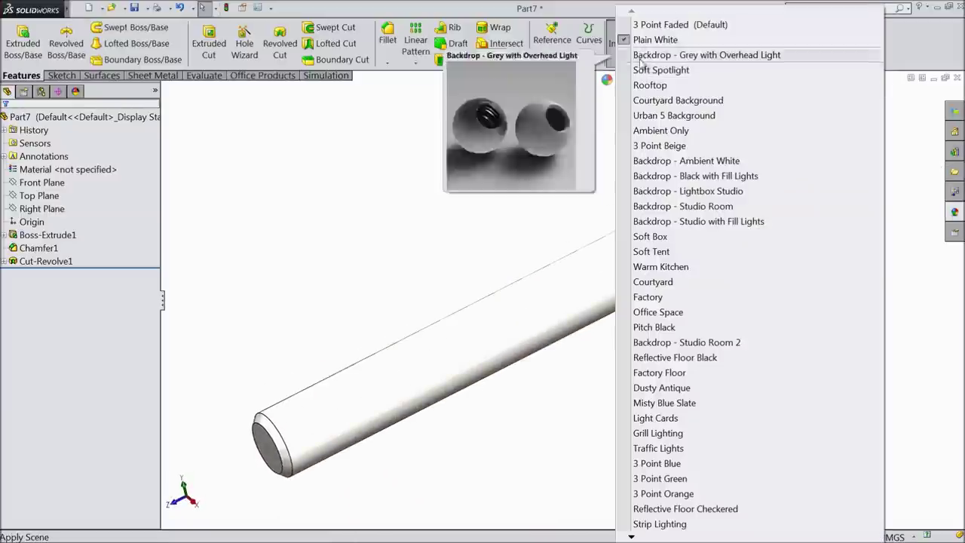
{"action": "left_click", "coordinate": [648, 24]}
{"action": "middle_click_drag", "start_coordinate": [553, 198], "coordinate": [549, 136]}
{"action": "scroll", "coordinate": [523, 310], "scroll_direction": "down", "scroll_amount": 3}
{"action": "scroll", "coordinate": [569, 329], "scroll_direction": "up", "scroll_amount": 3}
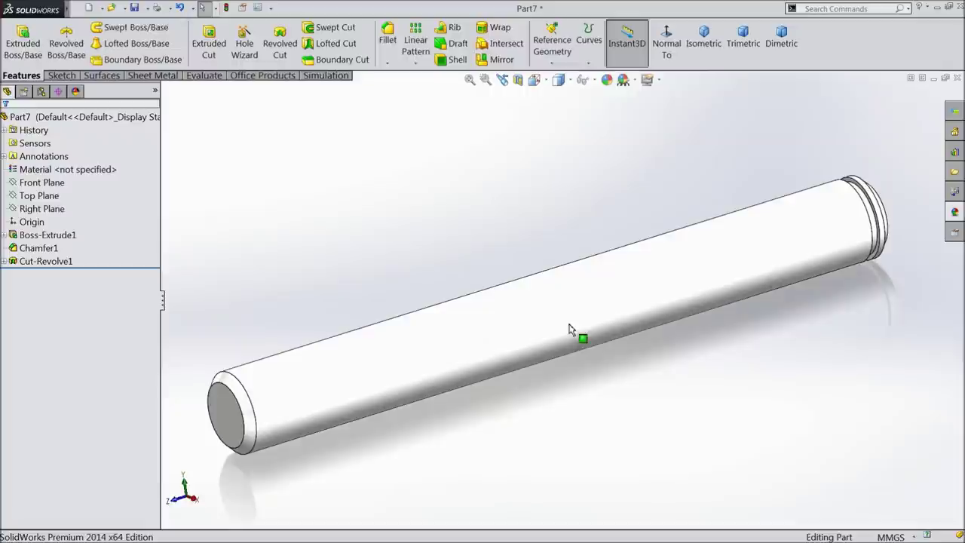
Step: Apply the Metal > Chrome chromium plate appearance to the shaft
{"action": "left_click", "coordinate": [954, 213]}
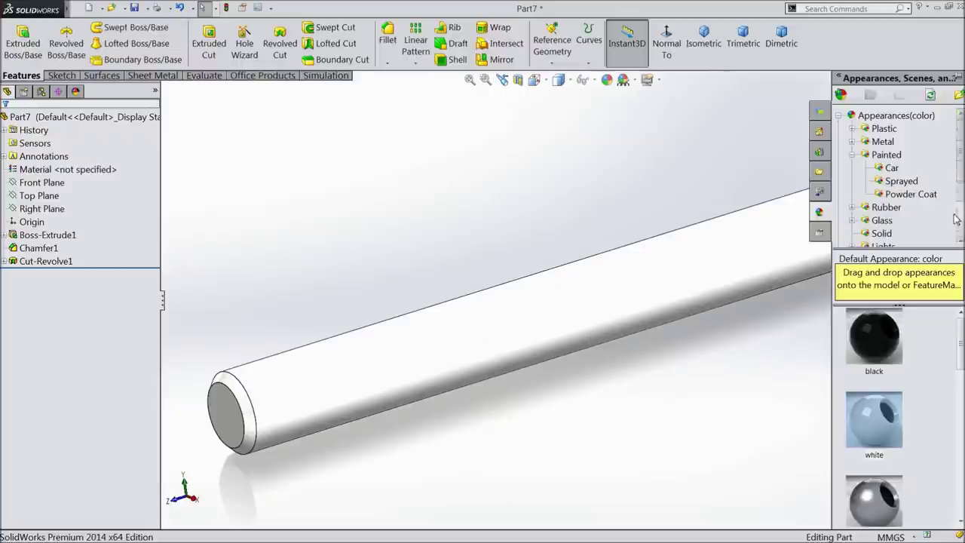
{"action": "left_click", "coordinate": [865, 143]}
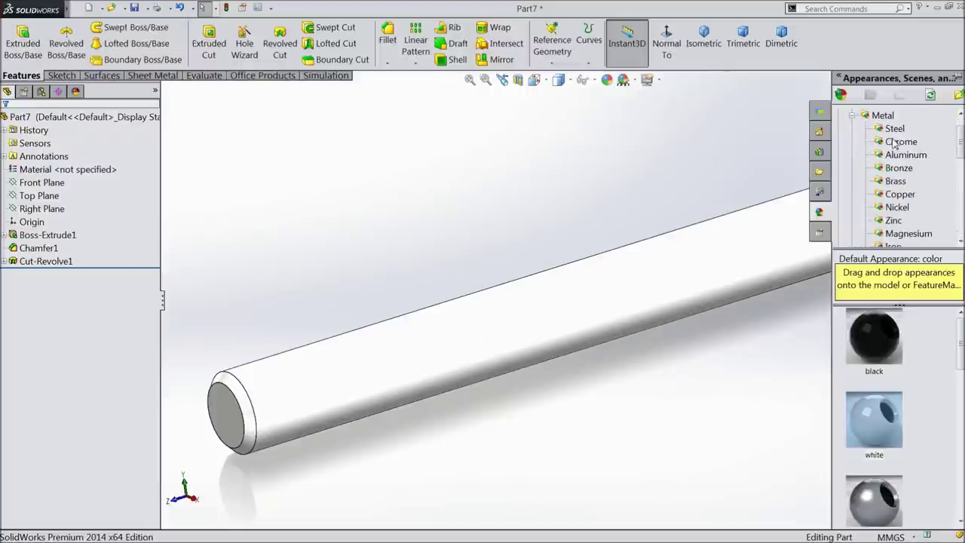
{"action": "left_click", "coordinate": [896, 143]}
{"action": "double_click", "coordinate": [873, 362]}
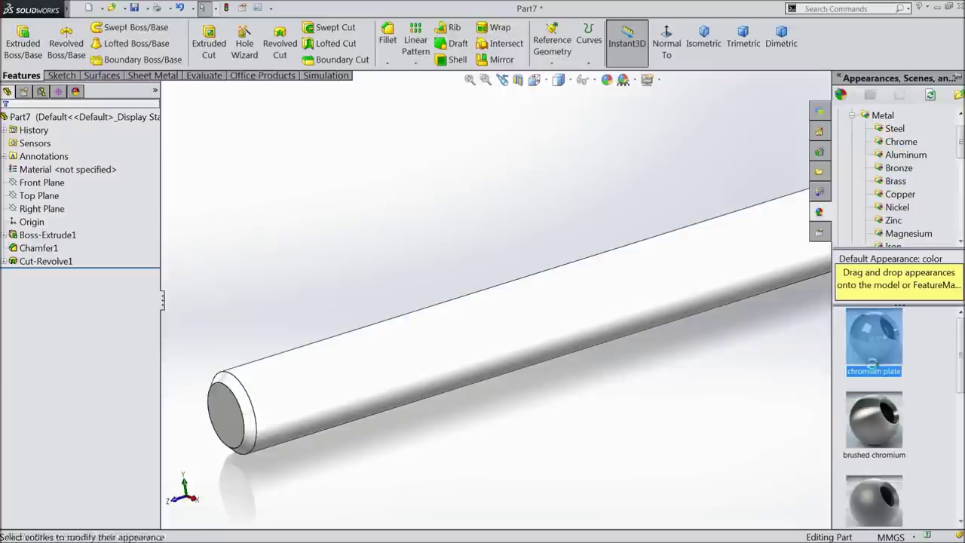
Step: Switch the scene to Plain White and review the chrome shaft
{"action": "left_click", "coordinate": [634, 83]}
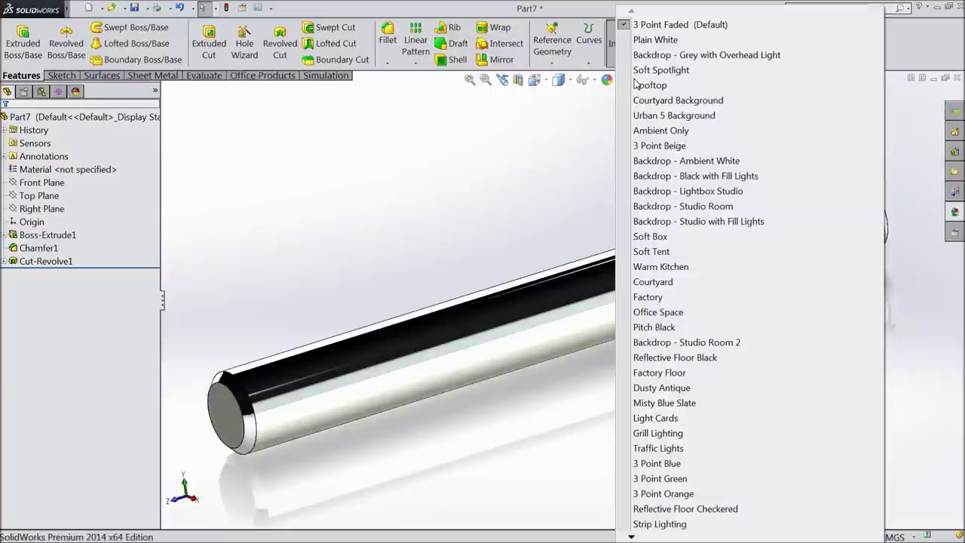
{"action": "left_click", "coordinate": [650, 40]}
{"action": "middle_click_drag", "start_coordinate": [585, 204], "coordinate": [595, 183]}
{"action": "left_click", "coordinate": [954, 212]}
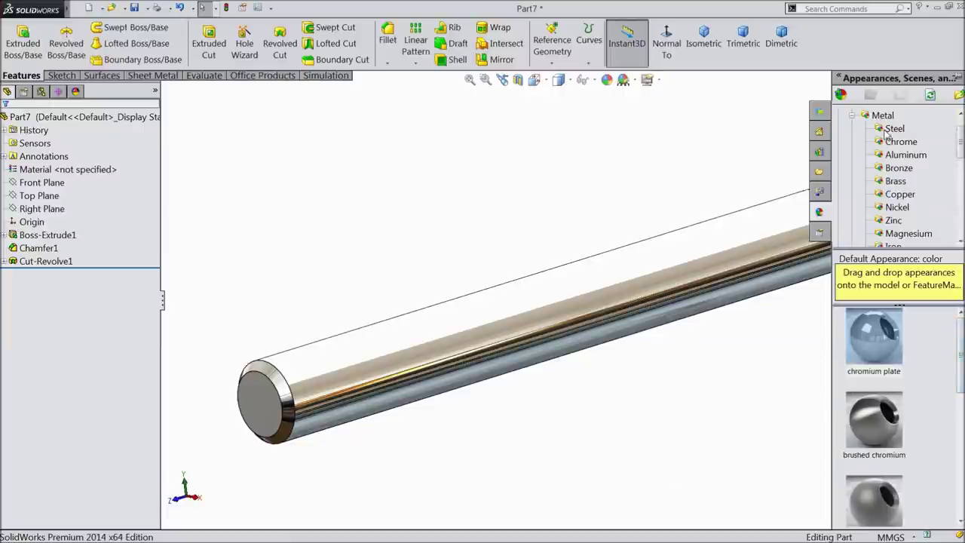
{"action": "middle_click_drag", "start_coordinate": [791, 354], "coordinate": [668, 361]}
{"action": "scroll", "coordinate": [663, 313], "scroll_direction": "down", "scroll_amount": 2}
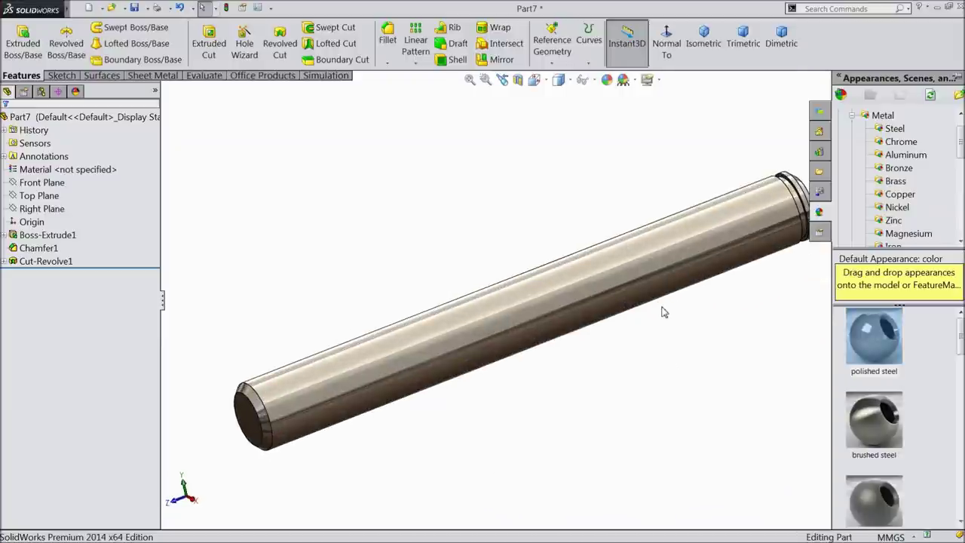
{"action": "left_click", "coordinate": [134, 8]}
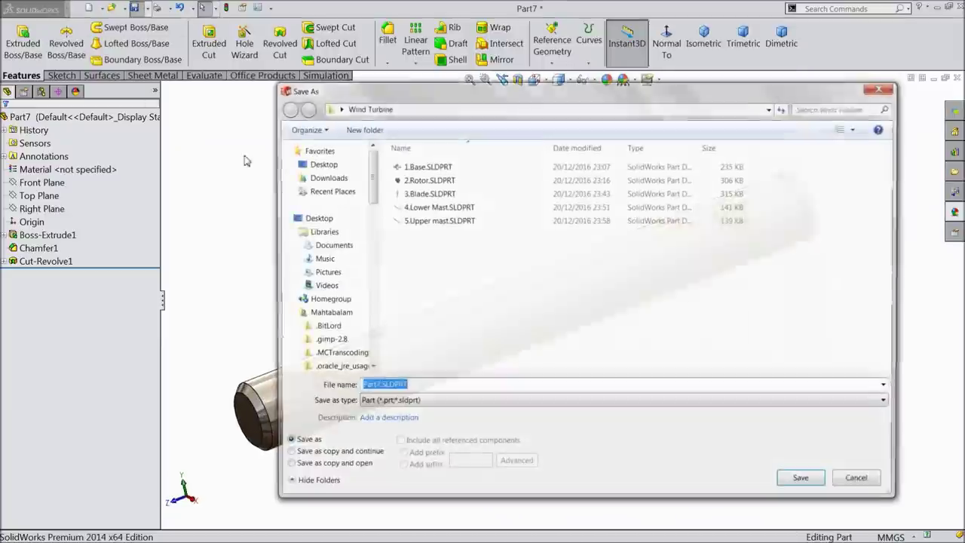
Step: Save the part as 6.Shaft in the Wind Turbine folder
{"action": "type", "text": "6.Shaft"}
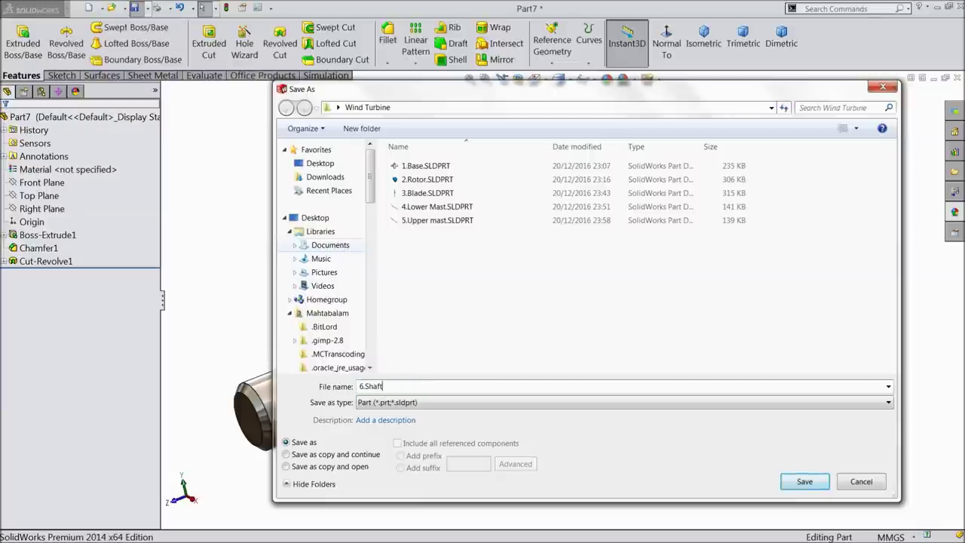
{"action": "left_click", "coordinate": [805, 482]}
{"action": "middle_click_drag", "start_coordinate": [631, 360], "coordinate": [581, 344]}
{"action": "scroll", "coordinate": [566, 317], "scroll_direction": "down", "scroll_amount": 4}
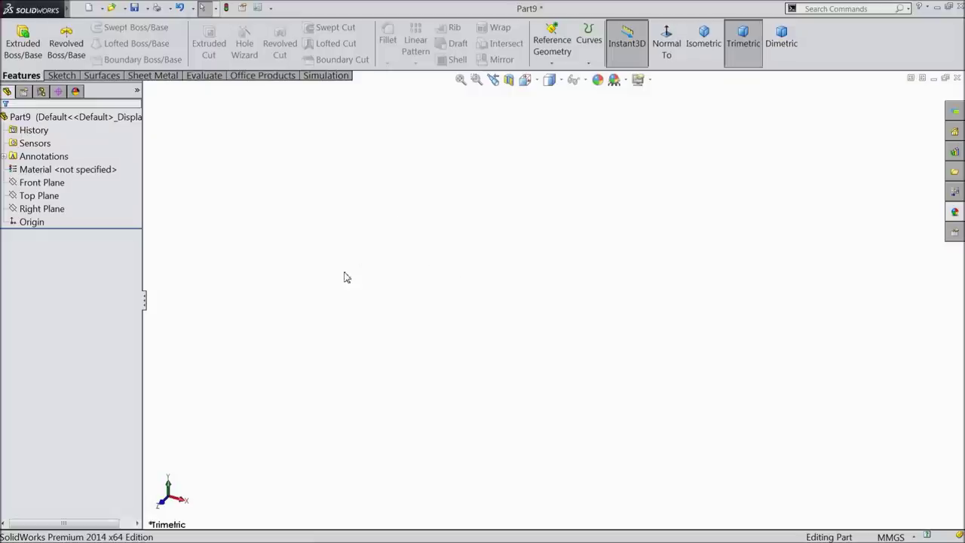
Step: Sketch two concentric circles centred on the origin on the Front Plane
{"action": "left_click", "coordinate": [39, 195]}
{"action": "left_click", "coordinate": [44, 183]}
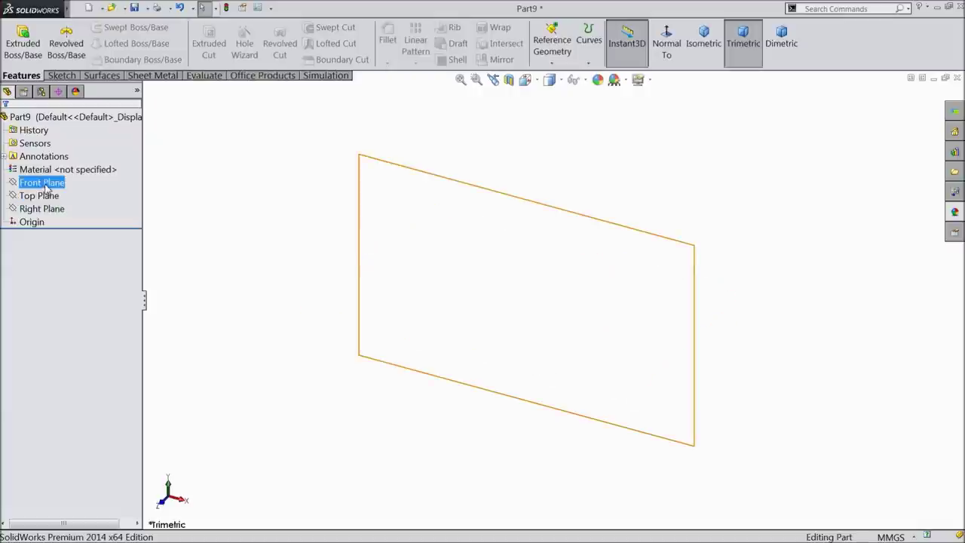
{"action": "left_click", "coordinate": [41, 186]}
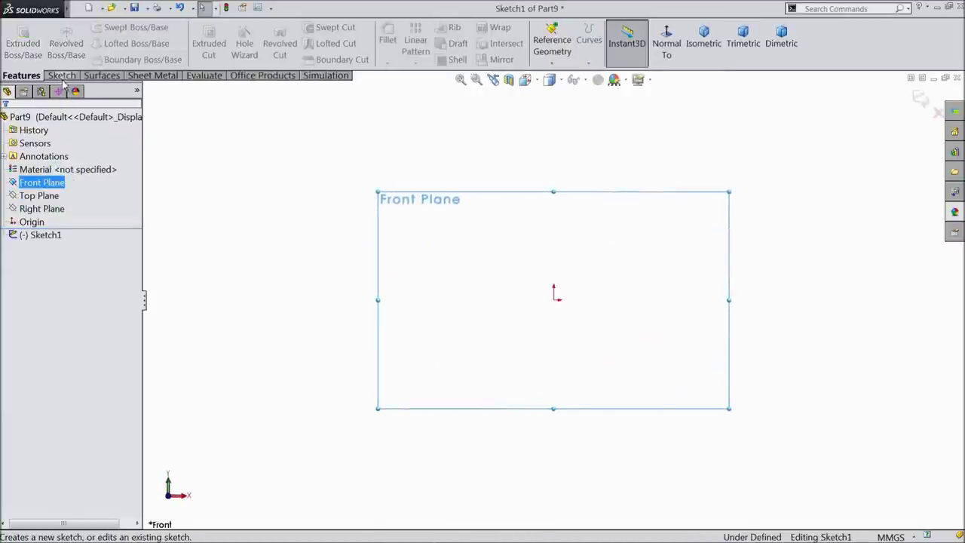
{"action": "left_click", "coordinate": [109, 28]}
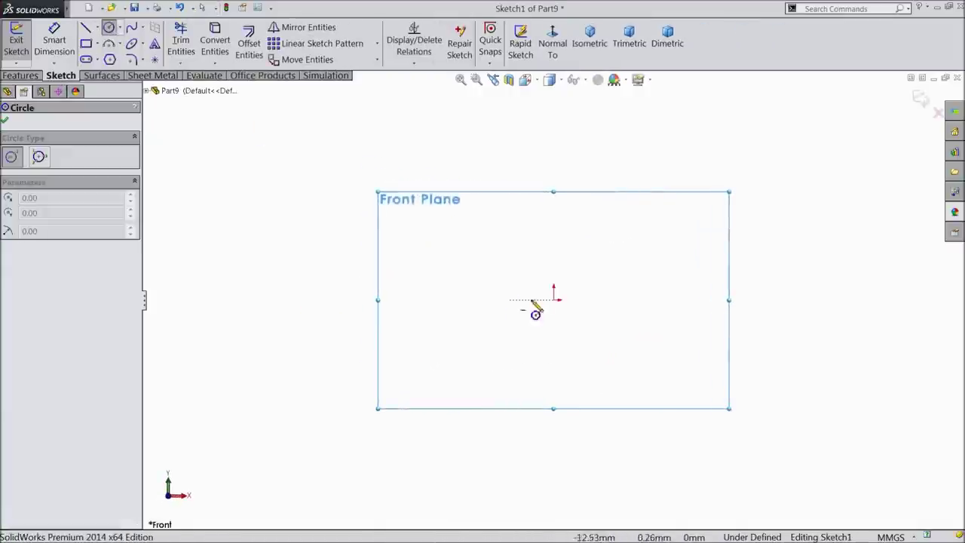
{"action": "left_click", "coordinate": [554, 297]}
{"action": "left_click", "coordinate": [430, 221]}
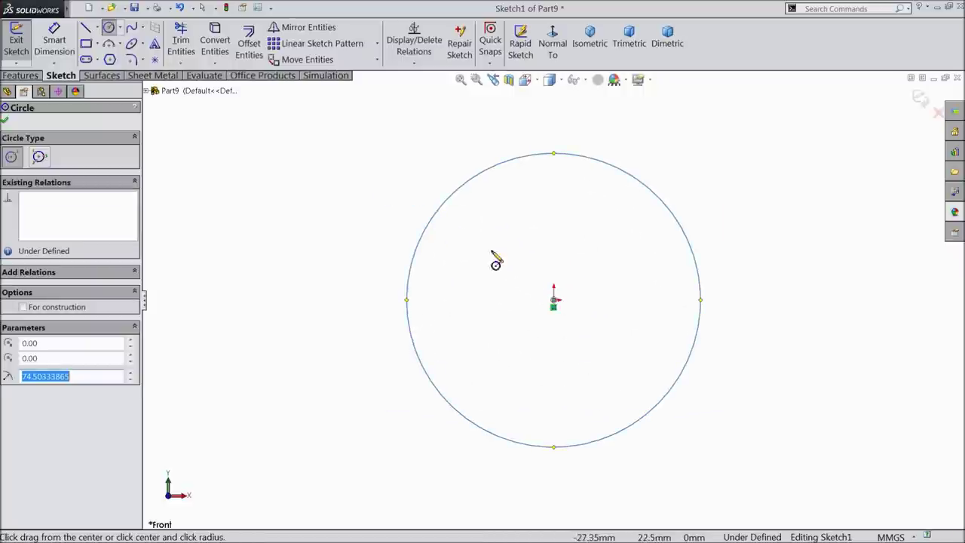
{"action": "left_click", "coordinate": [554, 298]}
{"action": "left_click", "coordinate": [321, 223]}
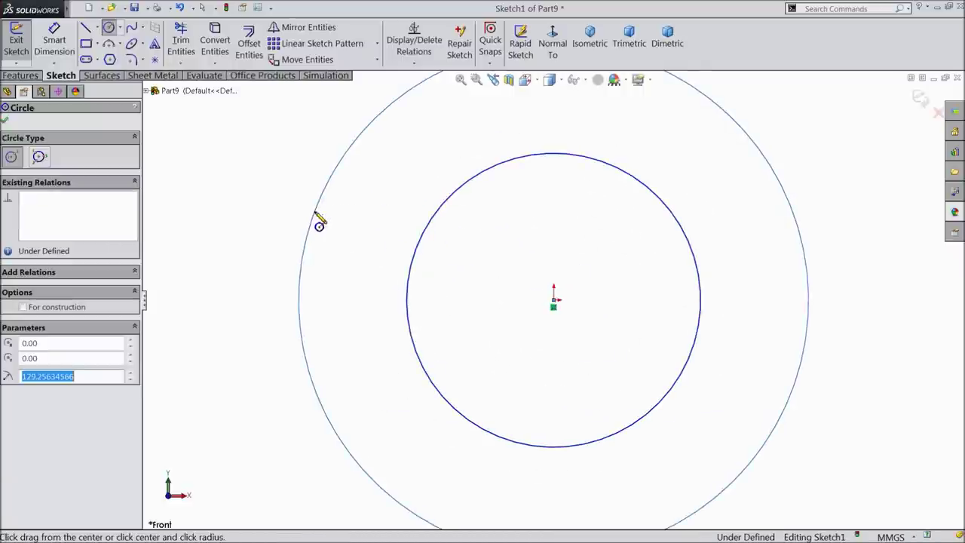
Step: Dimension the circles to Ø22.86 mm outer and Ø12.70 mm inner
{"action": "left_click", "coordinate": [54, 39]}
{"action": "key", "text": "f"}
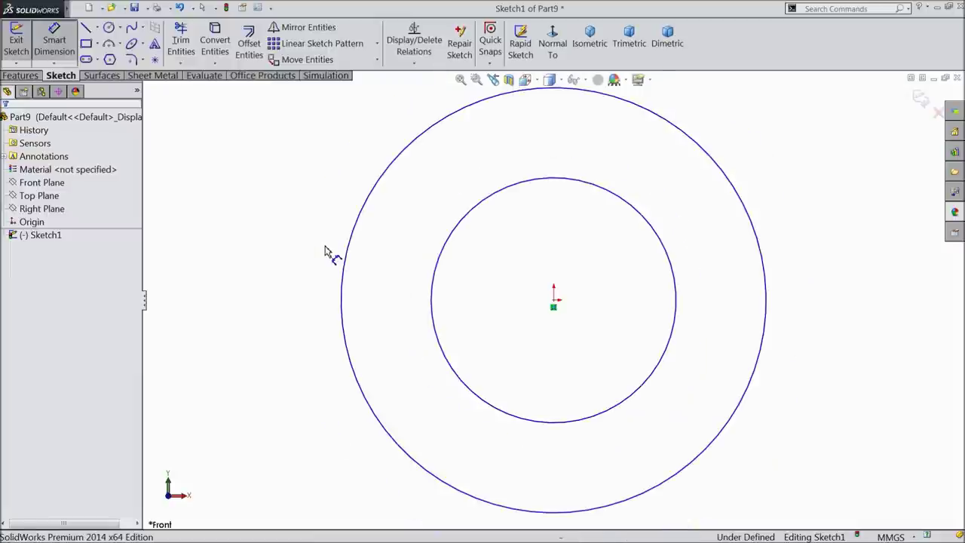
{"action": "left_click", "coordinate": [344, 279]}
{"action": "left_click", "coordinate": [285, 270]}
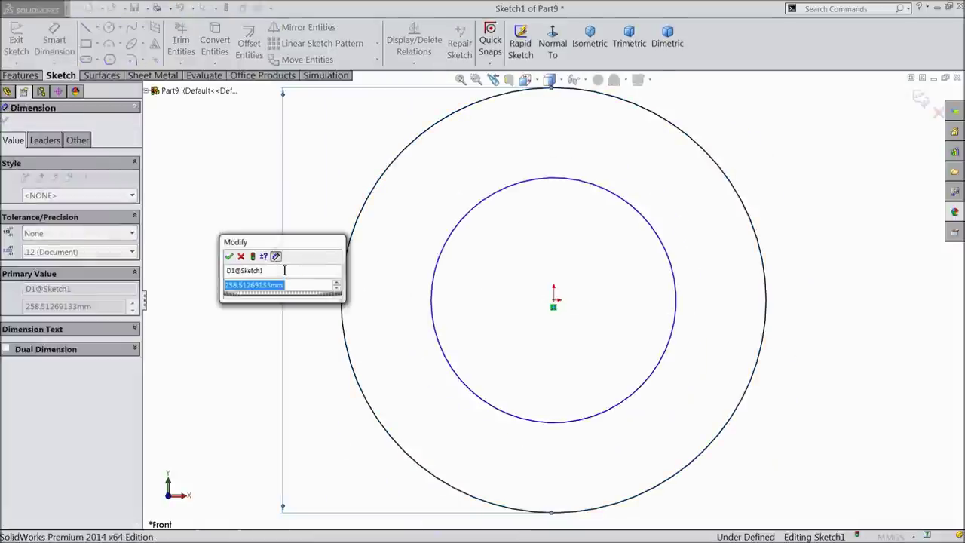
{"action": "type", "text": "22.86"}
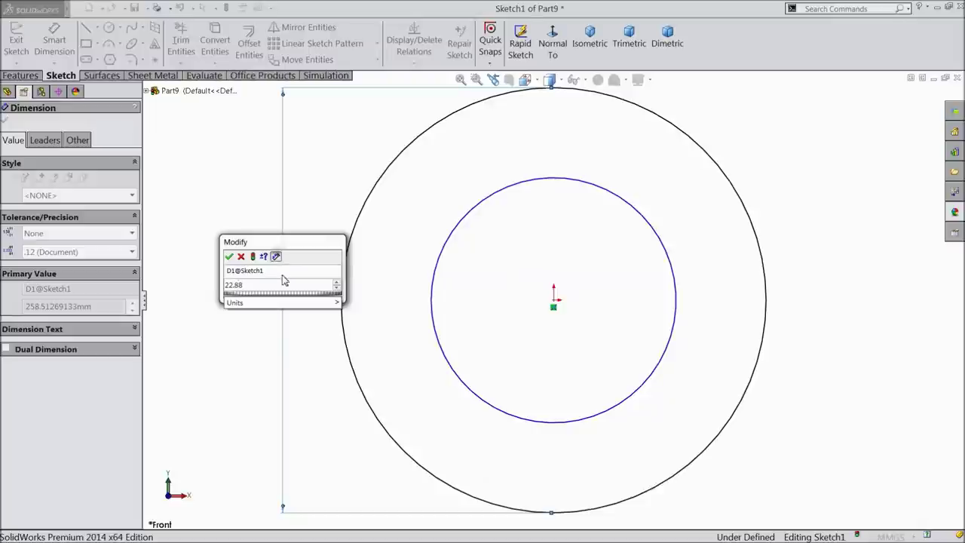
{"action": "left_click", "coordinate": [230, 257]}
{"action": "left_click", "coordinate": [433, 297]}
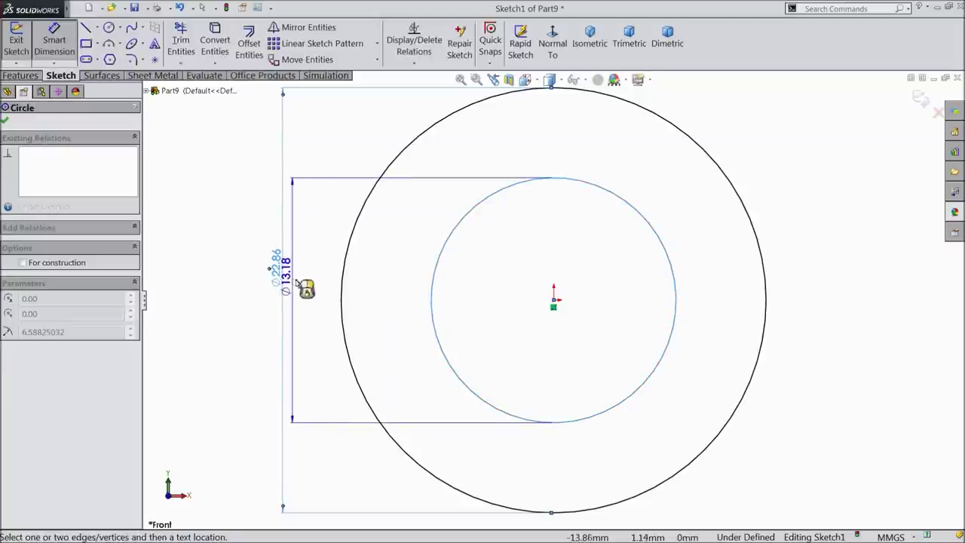
{"action": "left_click", "coordinate": [304, 286]}
{"action": "type", "text": "12.7"}
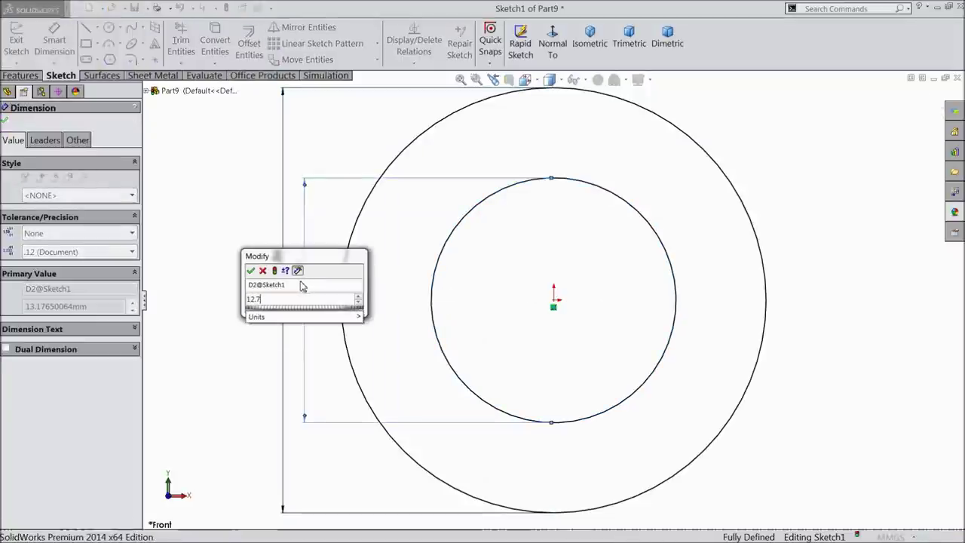
{"action": "left_click", "coordinate": [251, 270]}
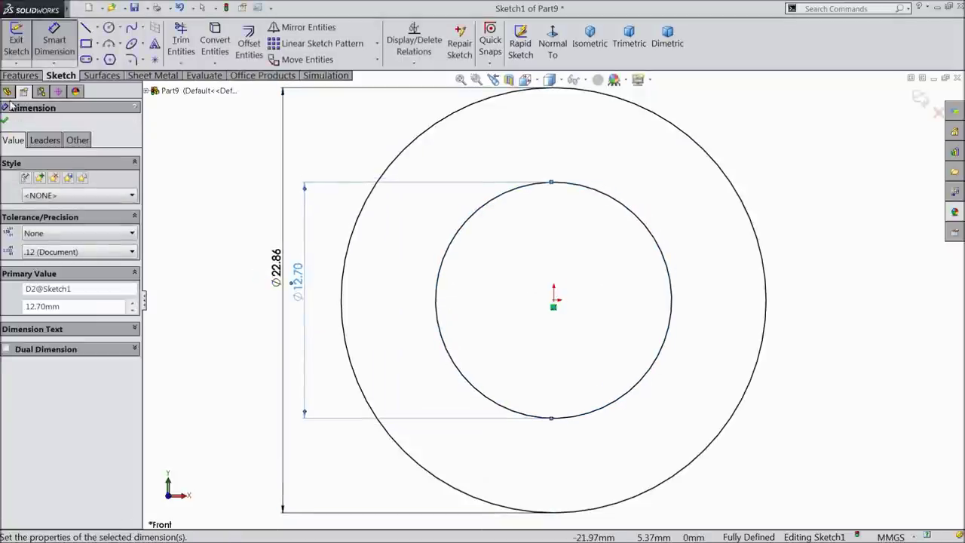
{"action": "key", "text": "Escape"}
{"action": "left_click", "coordinate": [20, 75]}
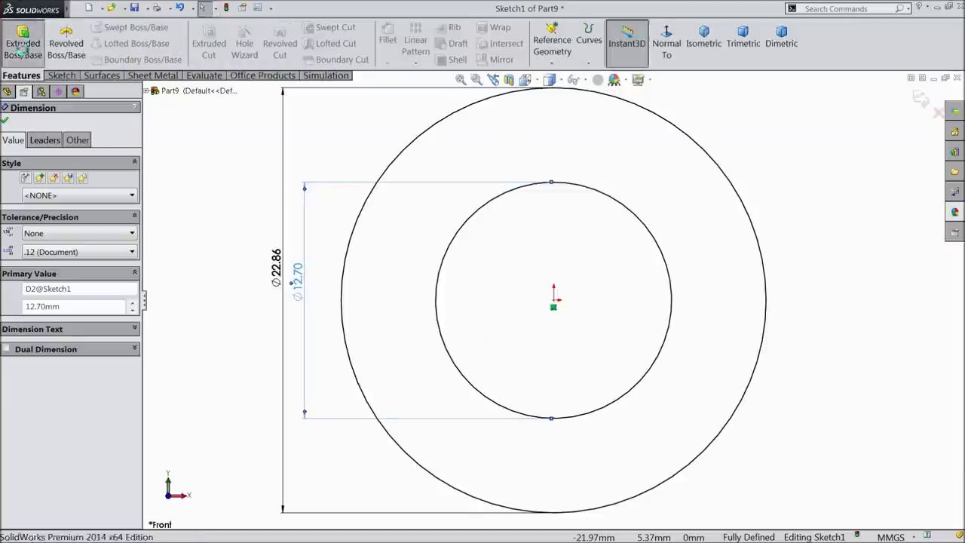
Step: Extrude the ring sketch 7.625 mm into a solid
{"action": "left_click", "coordinate": [23, 43]}
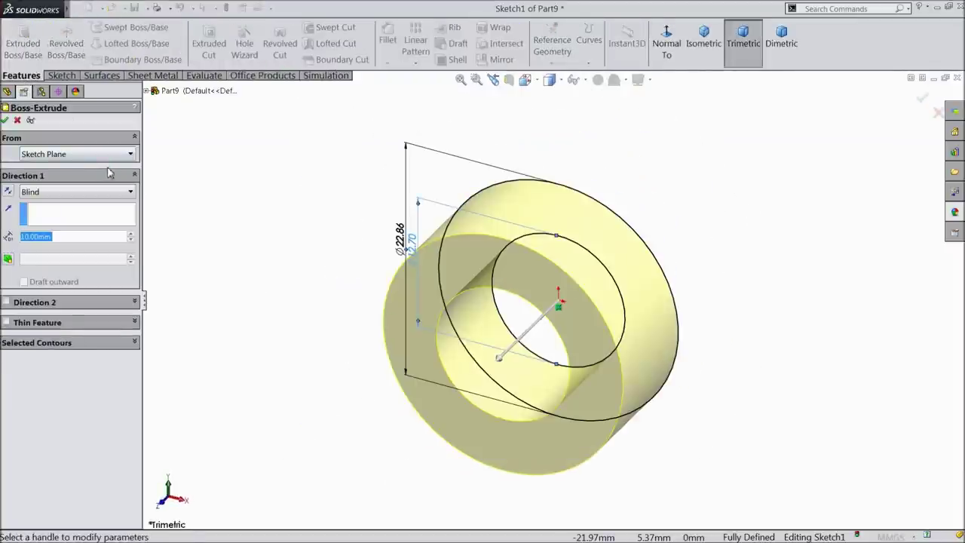
{"action": "type", "text": "7.625"}
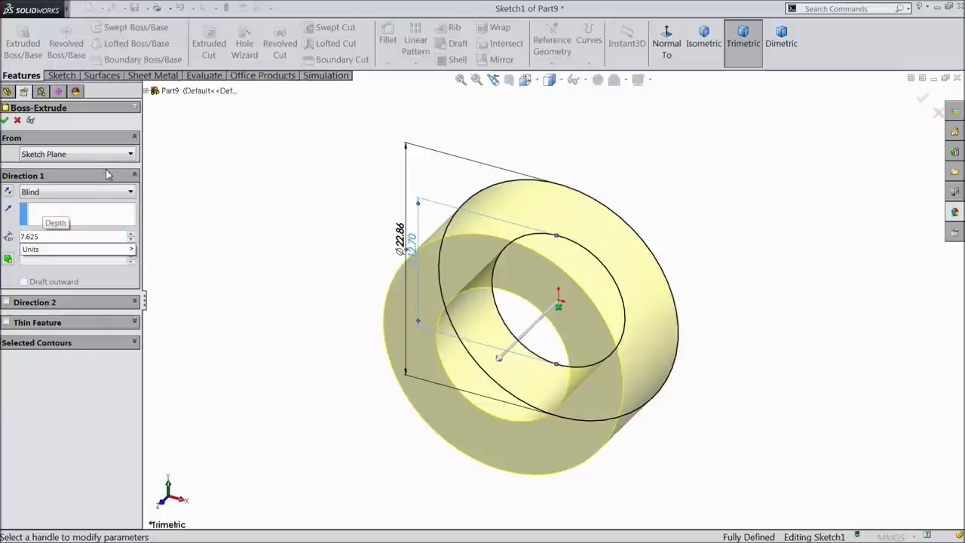
{"action": "key", "text": "Return"}
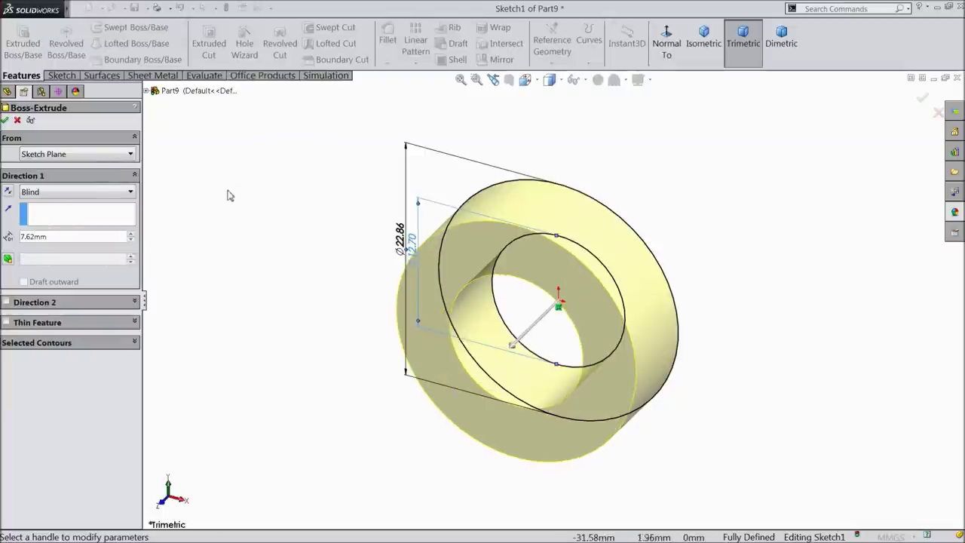
{"action": "left_click", "coordinate": [5, 122]}
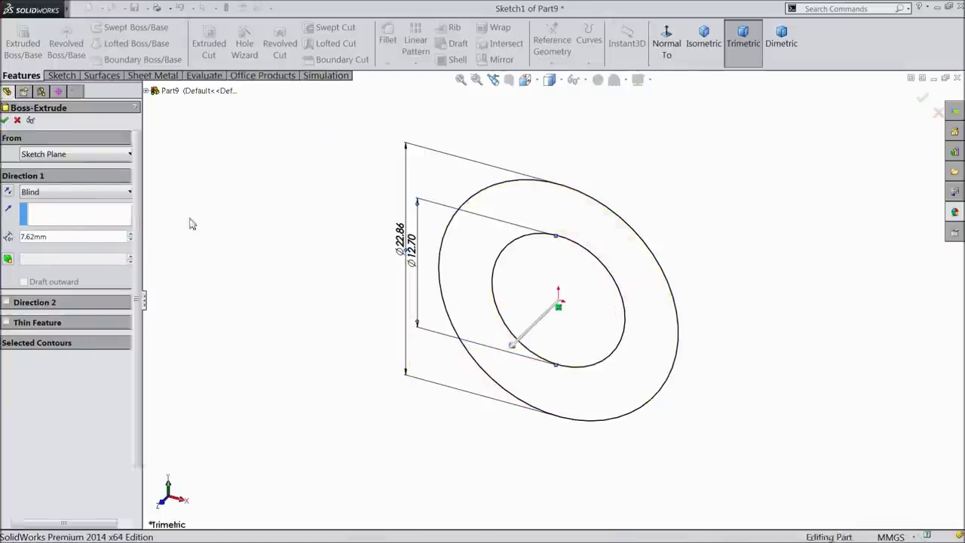
{"action": "scroll", "coordinate": [584, 318], "scroll_direction": "down", "scroll_amount": 3}
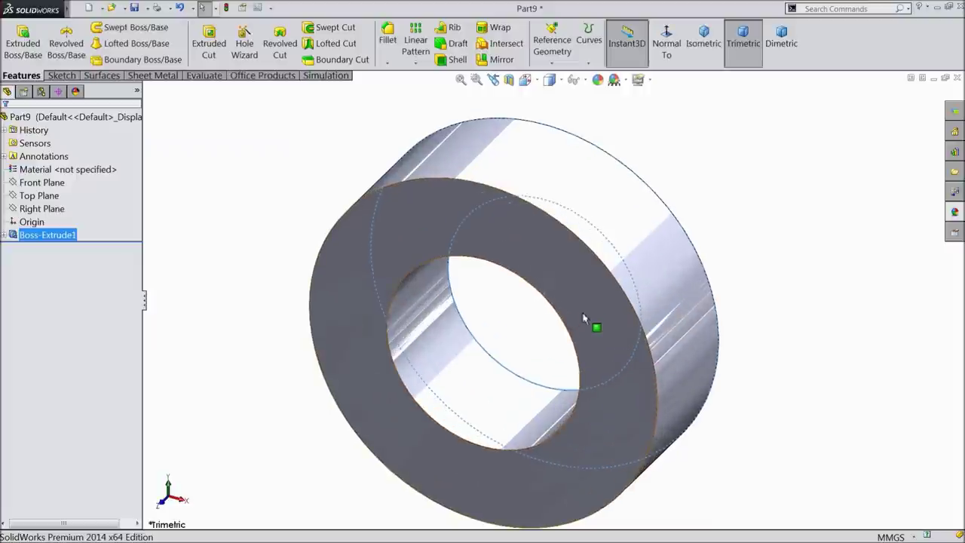
Step: Chamfer the washer's outer rim by 0.50 mm
{"action": "left_click", "coordinate": [388, 63]}
{"action": "left_click", "coordinate": [398, 94]}
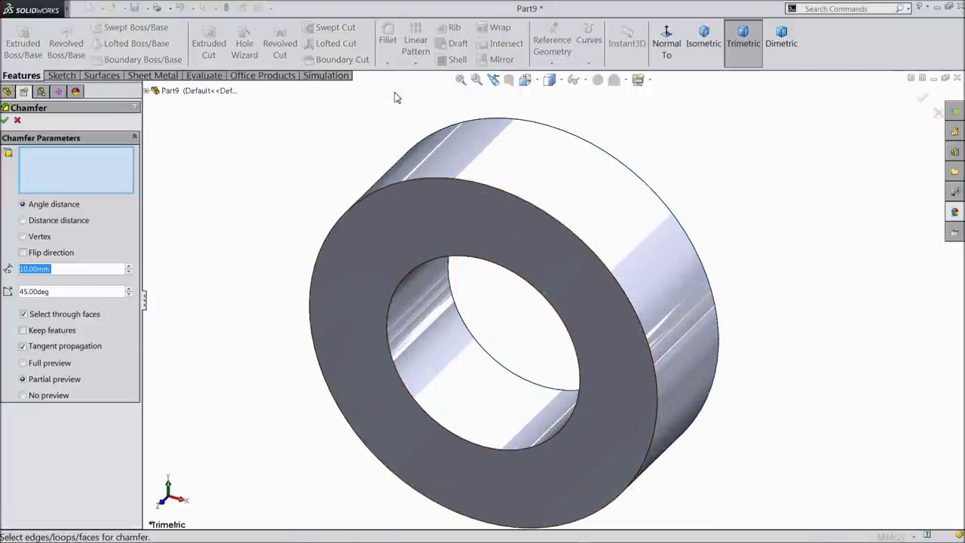
{"action": "type", "text": "0.5"}
{"action": "key", "text": "Return"}
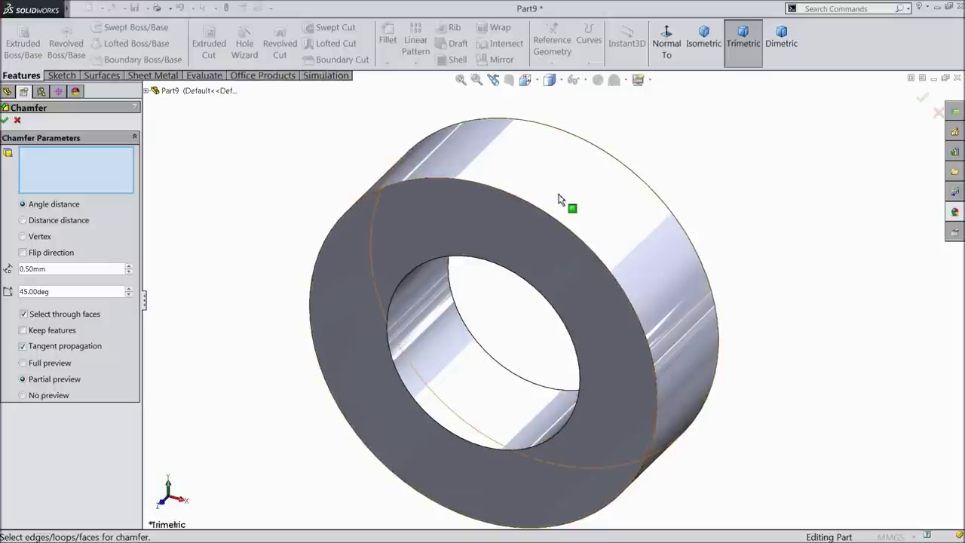
{"action": "left_click", "coordinate": [560, 201]}
{"action": "left_click", "coordinate": [5, 121]}
{"action": "mouse_move", "coordinate": [264, 194]}
{"action": "middle_mouse_down"}
{"action": "mouse_move", "coordinate": [302, 149]}
{"action": "mouse_move", "coordinate": [273, 181]}
{"action": "middle_mouse_up"}
{"action": "left_click", "coordinate": [113, 119]}
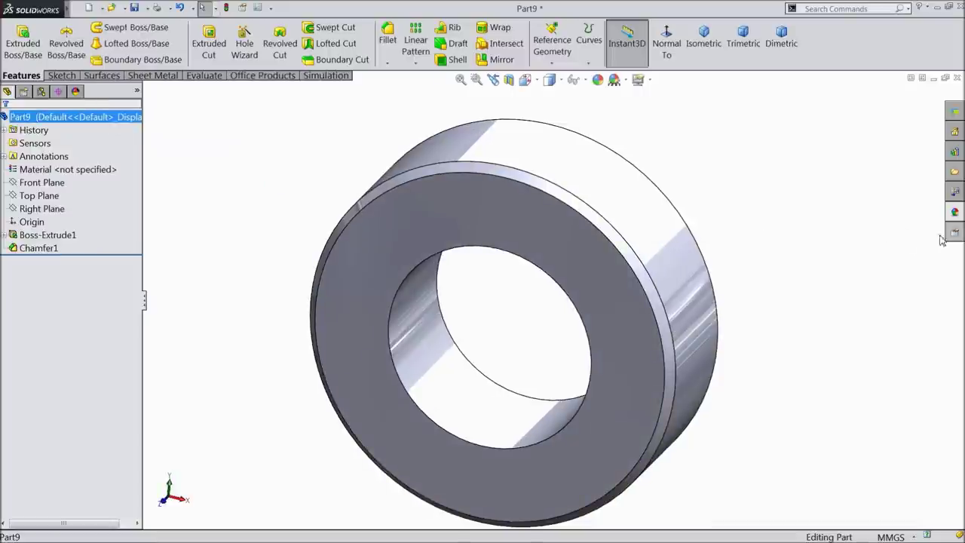
{"action": "left_click", "coordinate": [956, 213]}
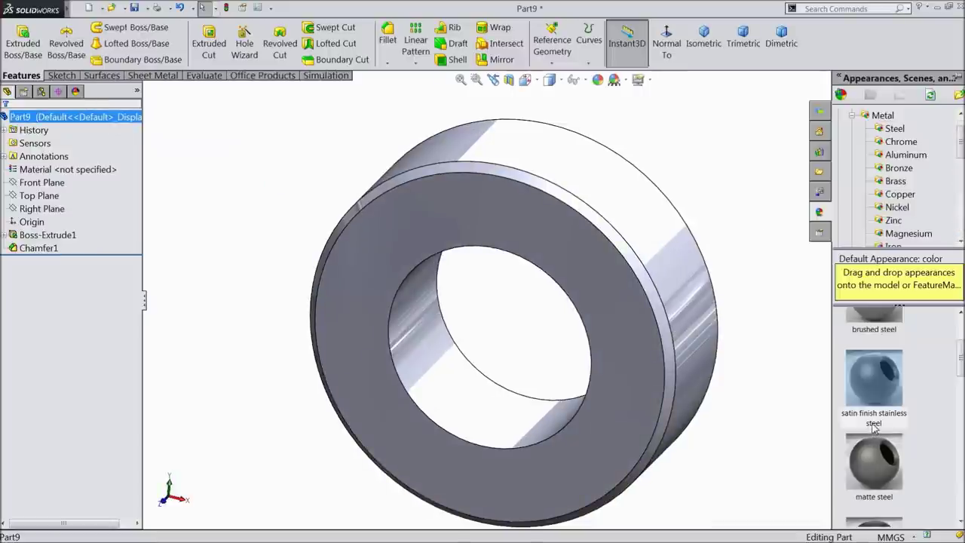
Step: Apply the polished steel appearance to the washer
{"action": "scroll", "coordinate": [873, 405], "scroll_direction": "down", "scroll_amount": 1}
{"action": "mouse_move", "coordinate": [873, 407]}
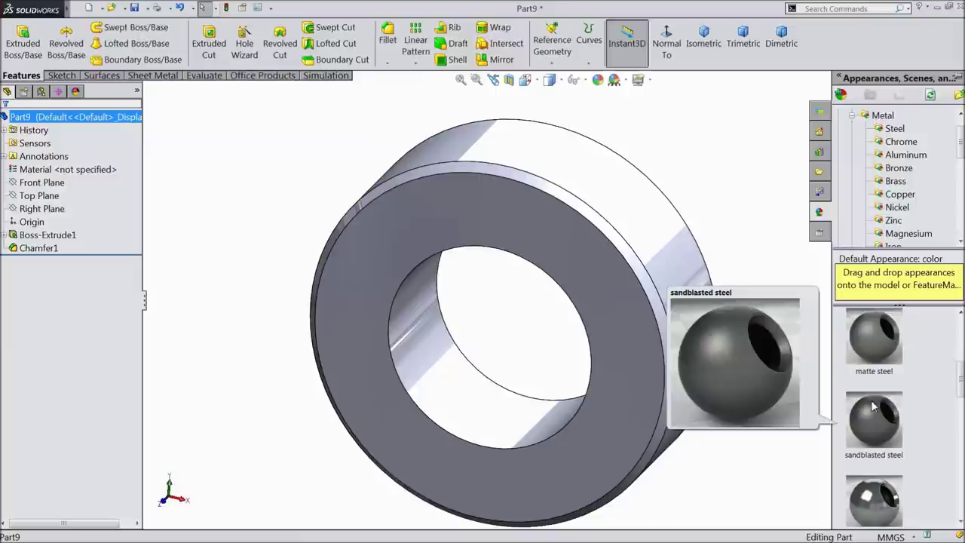
{"action": "scroll", "coordinate": [873, 408], "scroll_direction": "down", "scroll_amount": 2}
{"action": "scroll", "coordinate": [873, 407], "scroll_direction": "up", "scroll_amount": 3}
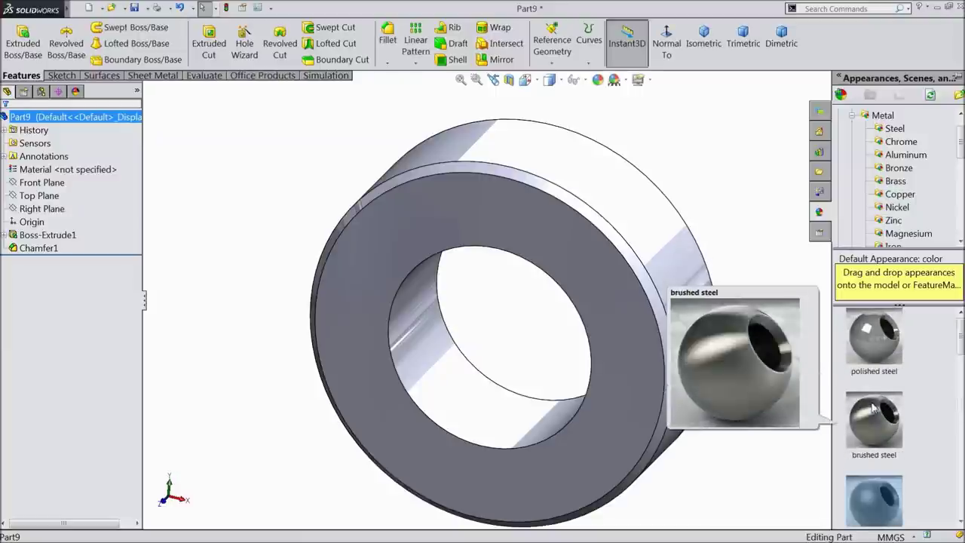
{"action": "double_click", "coordinate": [874, 336]}
{"action": "middle_click_drag", "start_coordinate": [721, 325], "coordinate": [728, 296]}
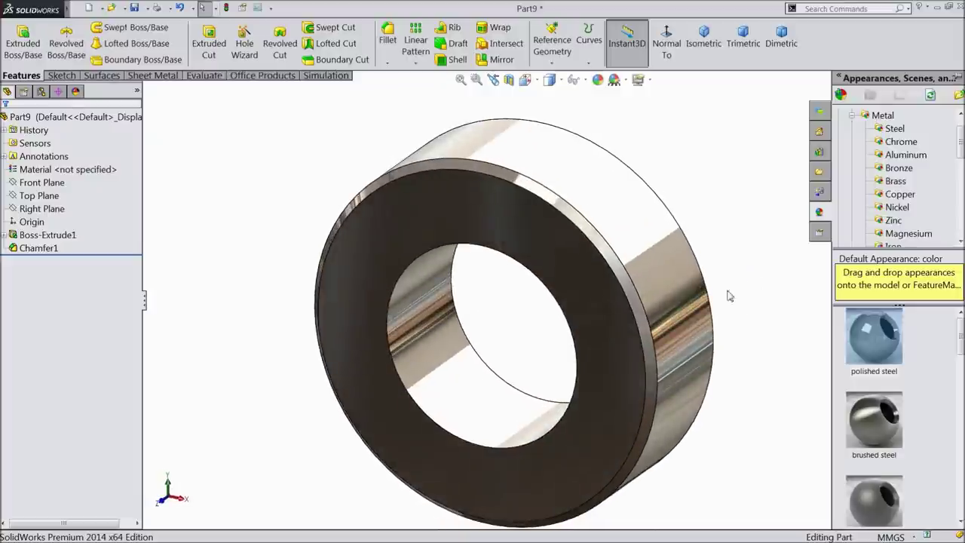
Step: Save the washer as 8.Washer in the Wind Turbine folder
{"action": "left_click", "coordinate": [136, 8]}
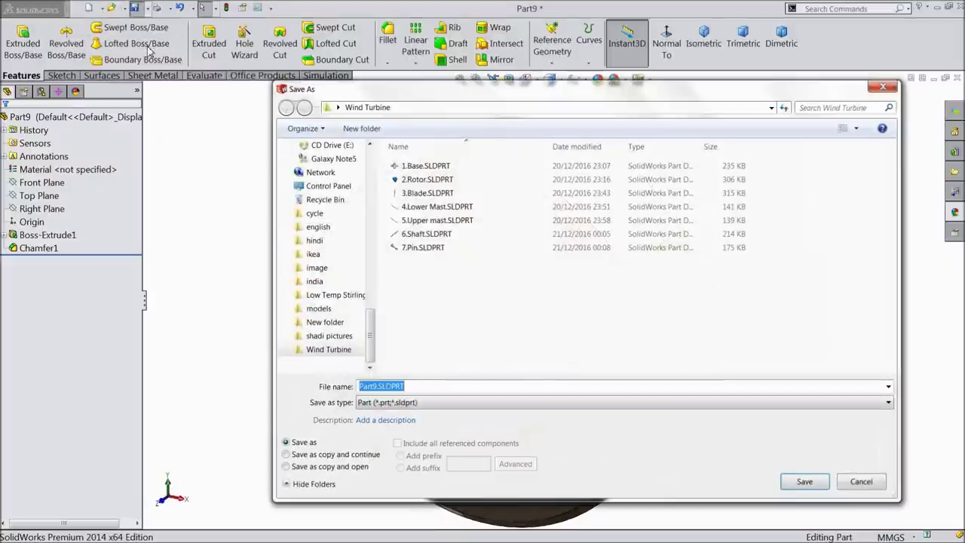
{"action": "type", "text": "8.Washer"}
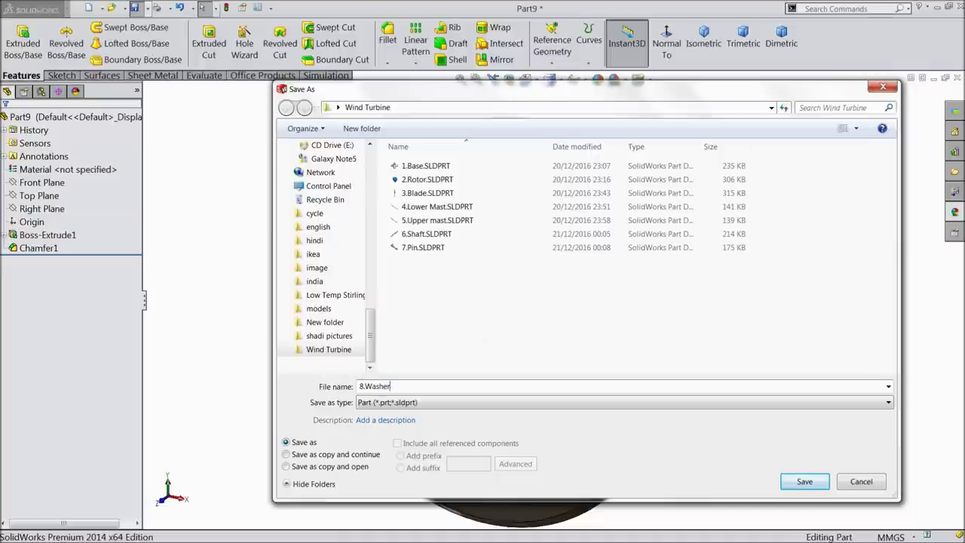
{"action": "left_click", "coordinate": [783, 483]}
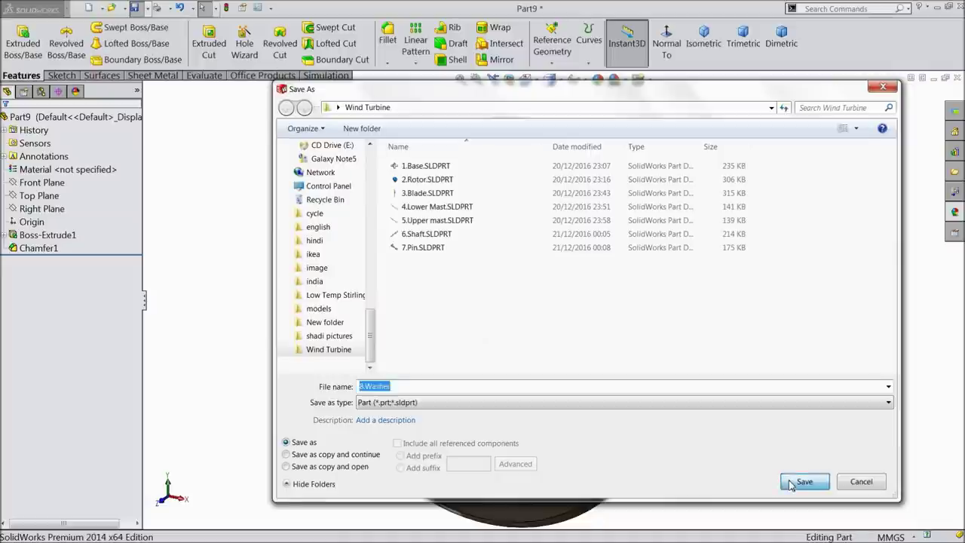
{"action": "mouse_move", "coordinate": [523, 349]}
{"action": "middle_mouse_down"}
{"action": "mouse_move", "coordinate": [681, 269]}
{"action": "mouse_move", "coordinate": [515, 315]}
{"action": "mouse_move", "coordinate": [528, 362]}
{"action": "middle_mouse_up"}
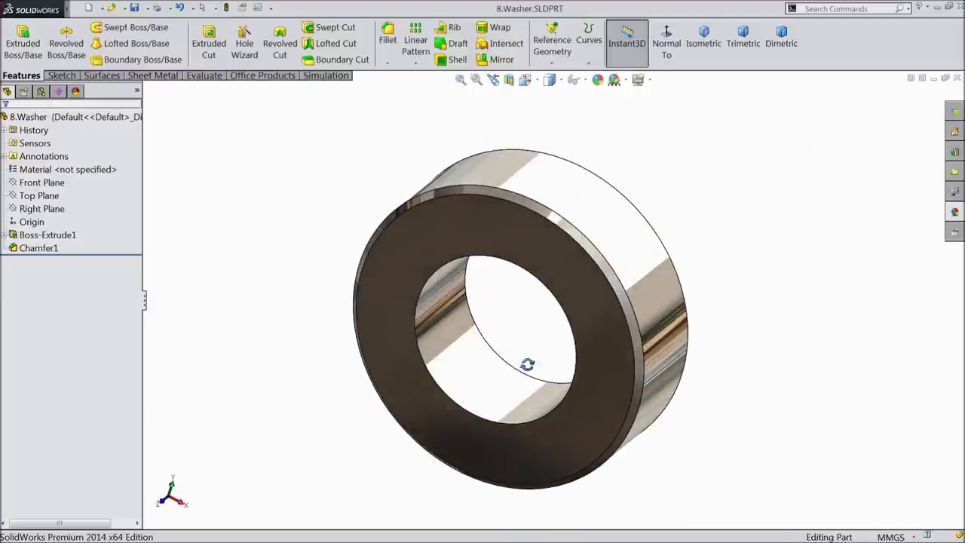
{"action": "middle_click_drag", "start_coordinate": [578, 345], "coordinate": [420, 392]}
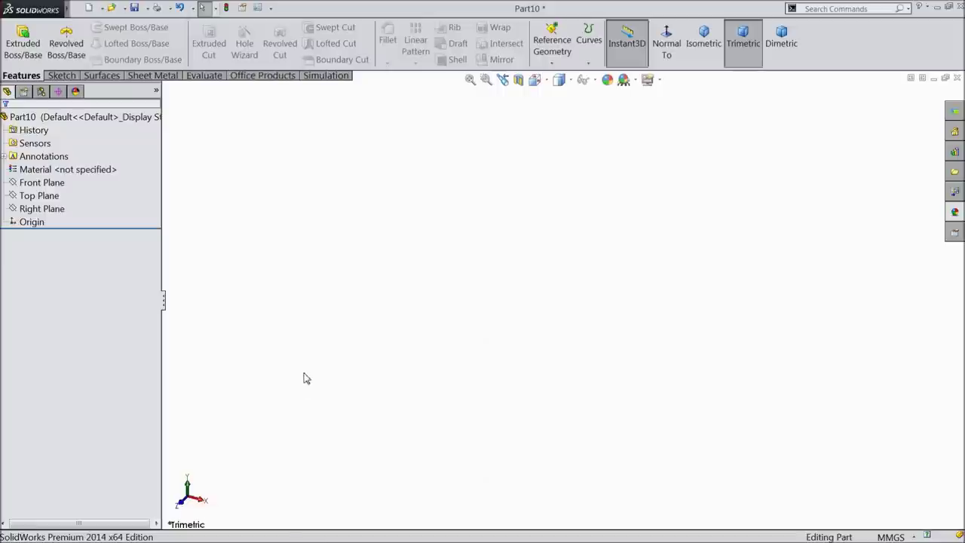
Step: Create Plane1 offset 76.20 mm from the Front Plane, flipped to the other side
{"action": "left_click", "coordinate": [47, 184]}
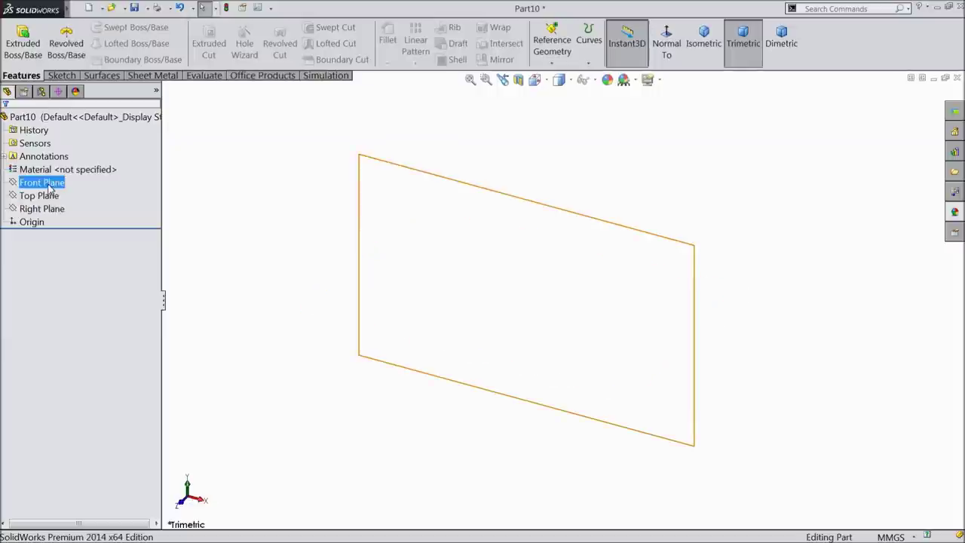
{"action": "left_click", "coordinate": [48, 185]}
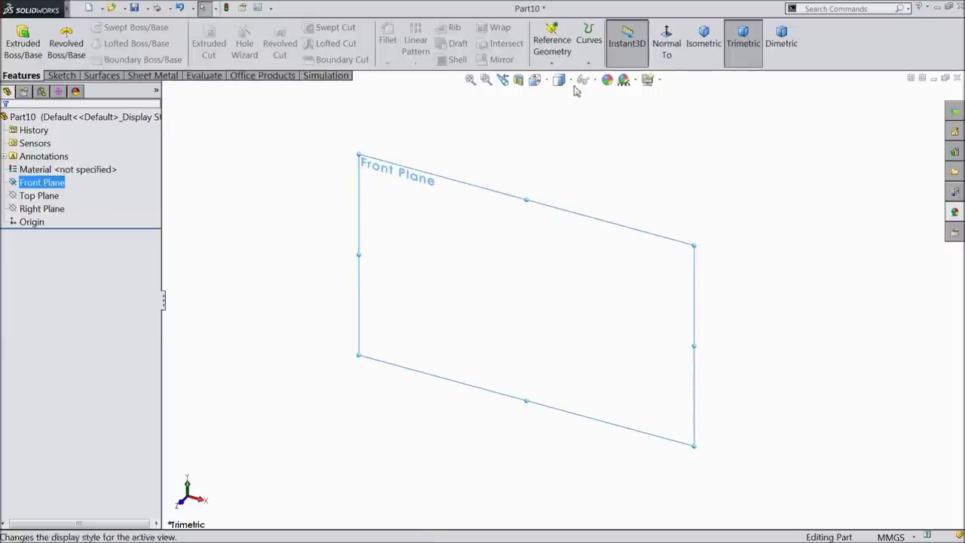
{"action": "left_click", "coordinate": [551, 62]}
{"action": "left_click", "coordinate": [558, 76]}
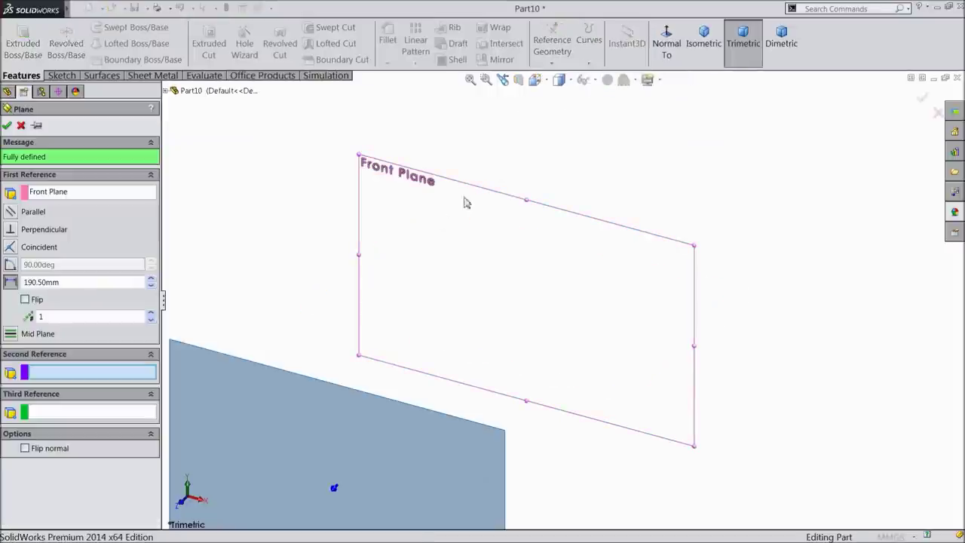
{"action": "left_click", "coordinate": [26, 300]}
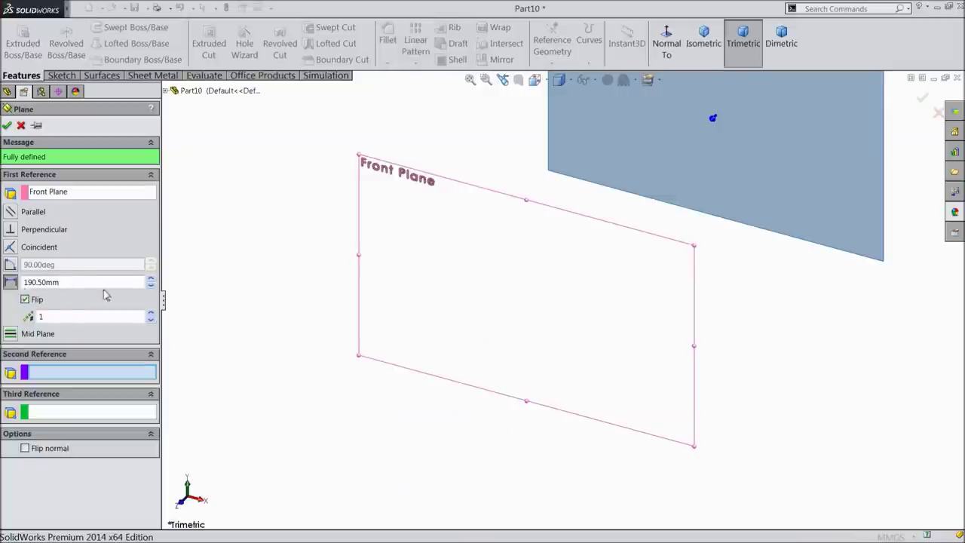
{"action": "double_click", "coordinate": [23, 281]}
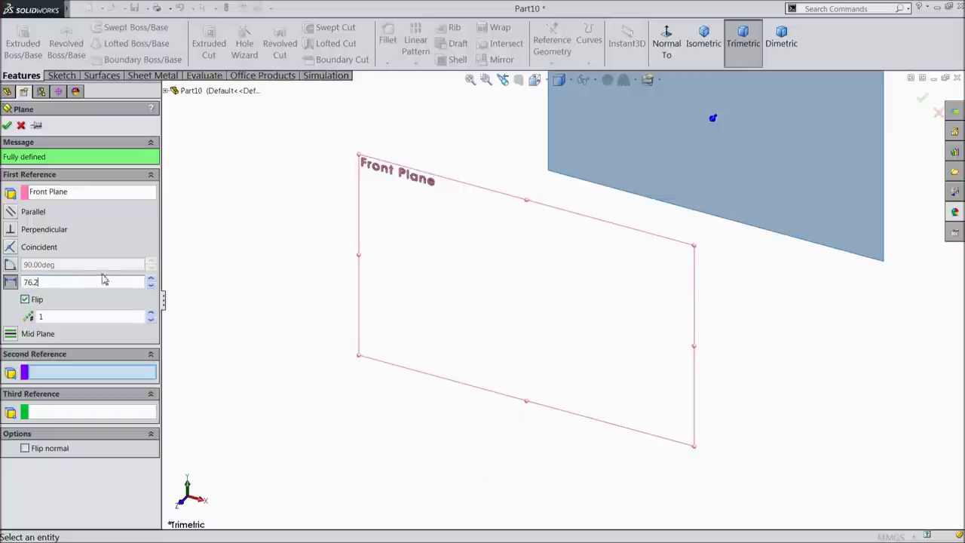
{"action": "key", "text": "Return"}
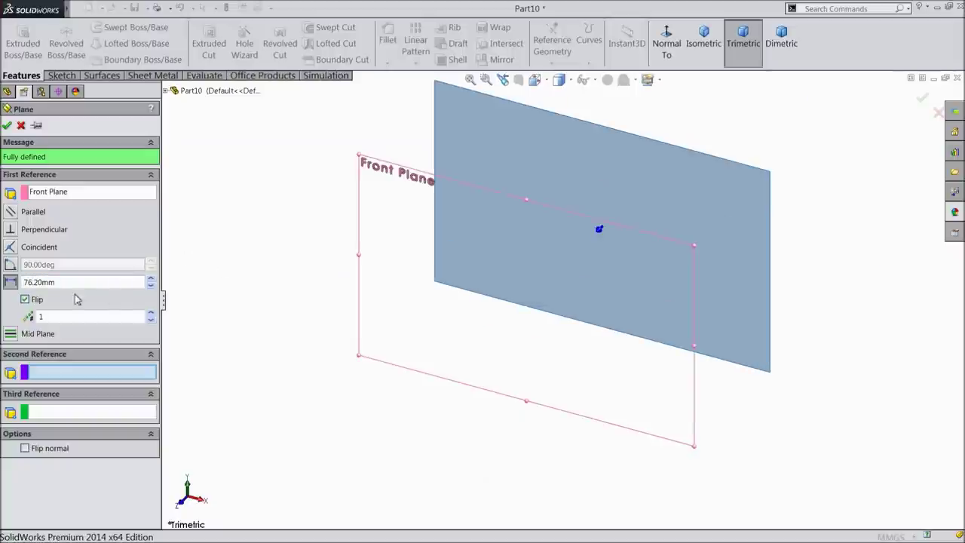
{"action": "left_click", "coordinate": [7, 125]}
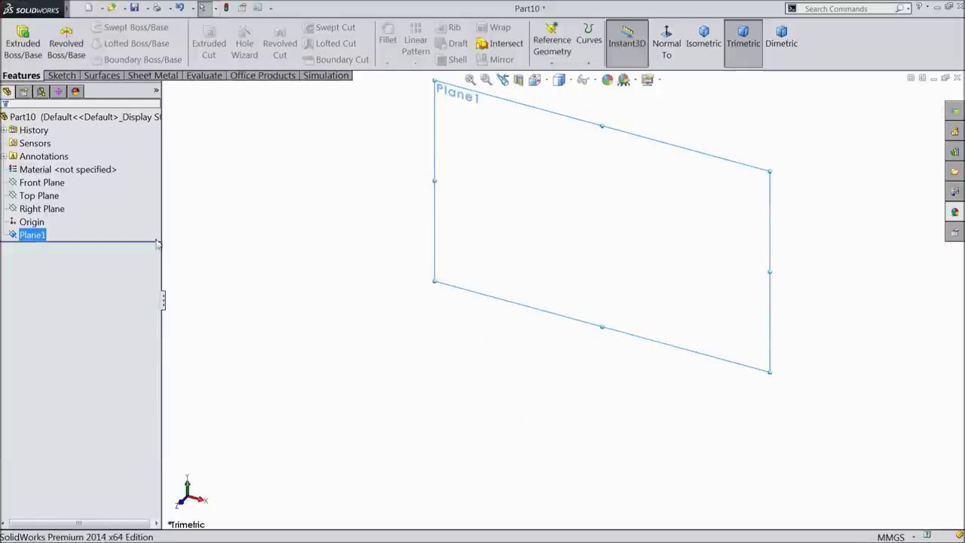
{"action": "left_click", "coordinate": [41, 183]}
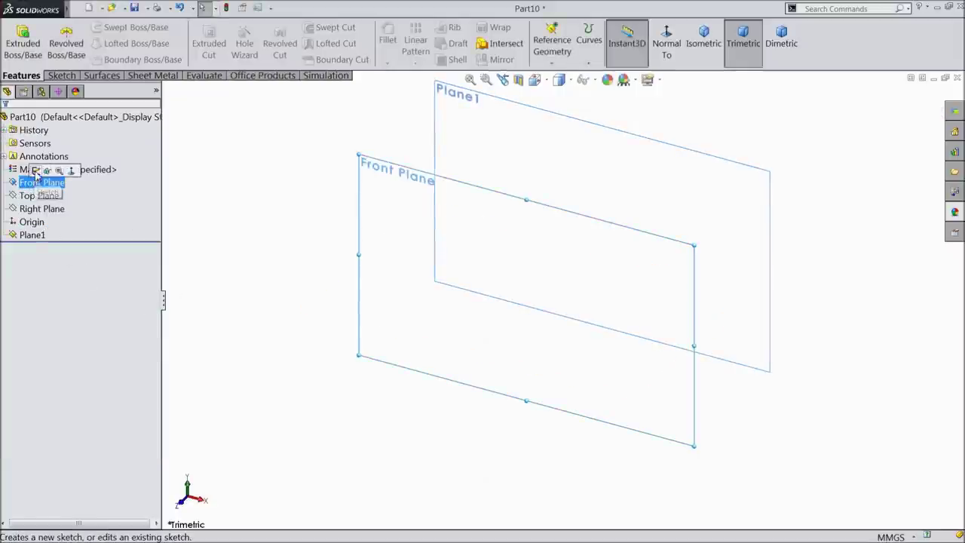
Step: Start a Front Plane sketch with top, right vertical and bottom lines
{"action": "left_click", "coordinate": [35, 171]}
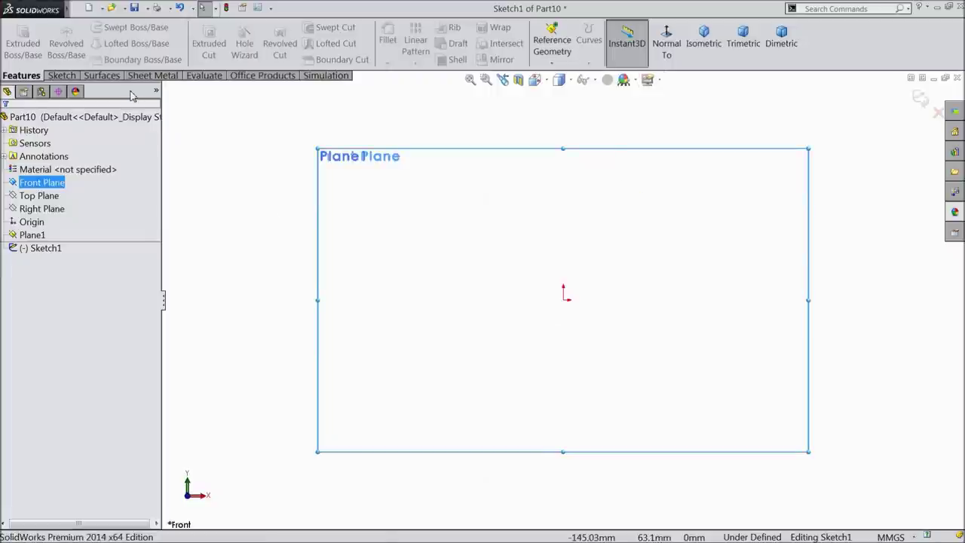
{"action": "left_click", "coordinate": [62, 75]}
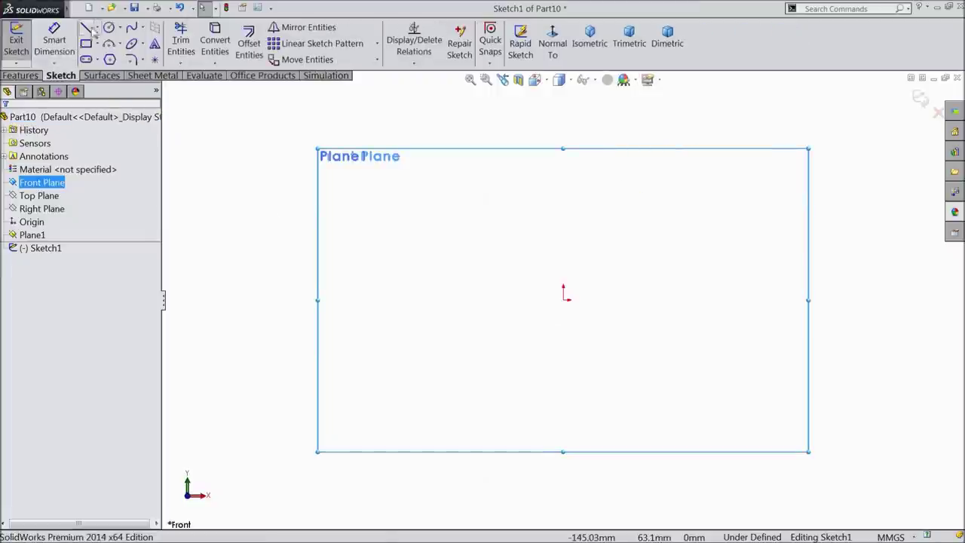
{"action": "left_click", "coordinate": [85, 28]}
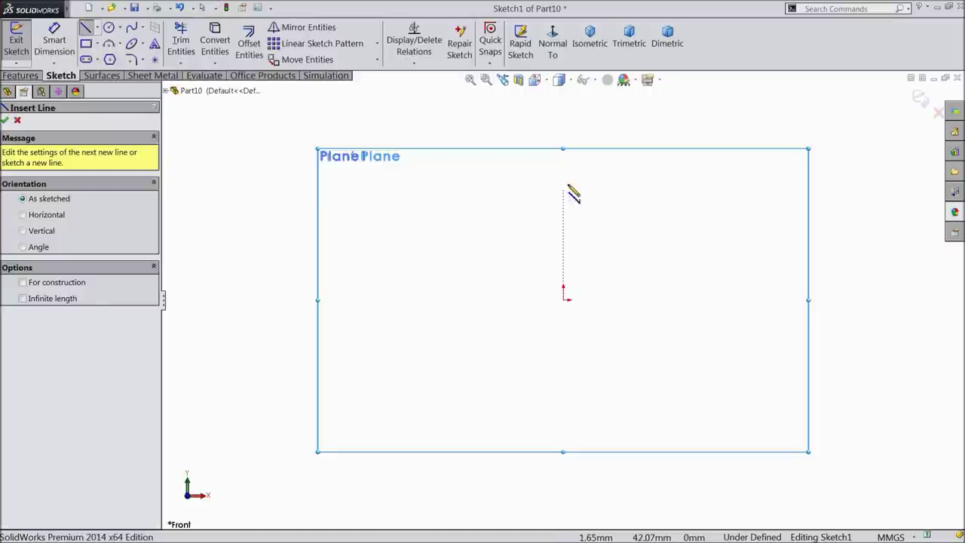
{"action": "left_click", "coordinate": [492, 163]}
{"action": "left_click", "coordinate": [563, 162]}
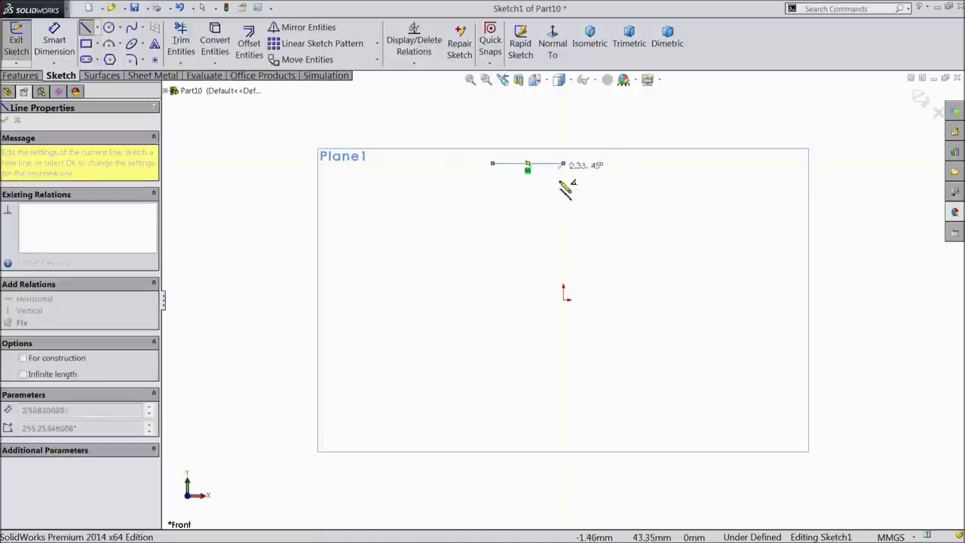
{"action": "left_click", "coordinate": [564, 463]}
{"action": "left_click", "coordinate": [501, 463]}
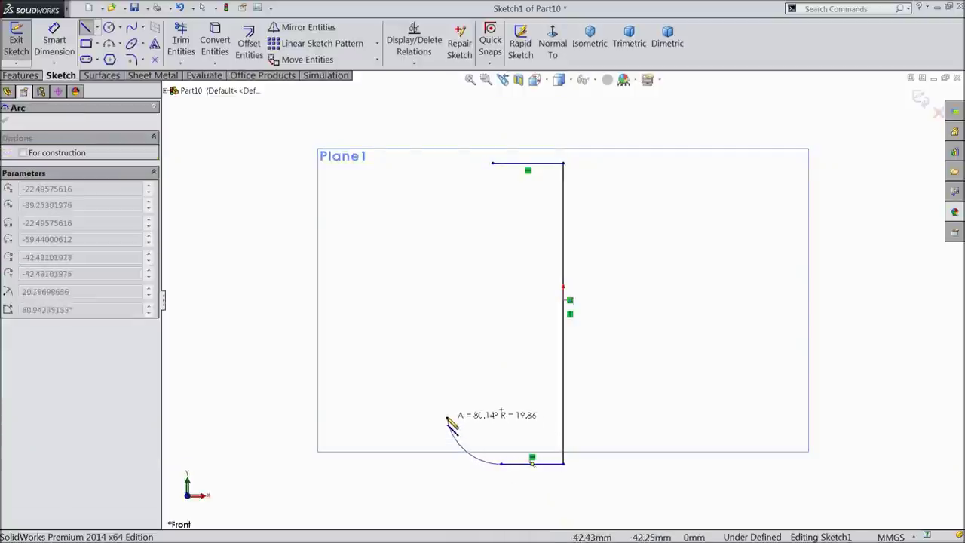
Step: Close the outline with a rounded lower-left arc, slanted side and rounded top corner
{"action": "left_click", "coordinate": [415, 384]}
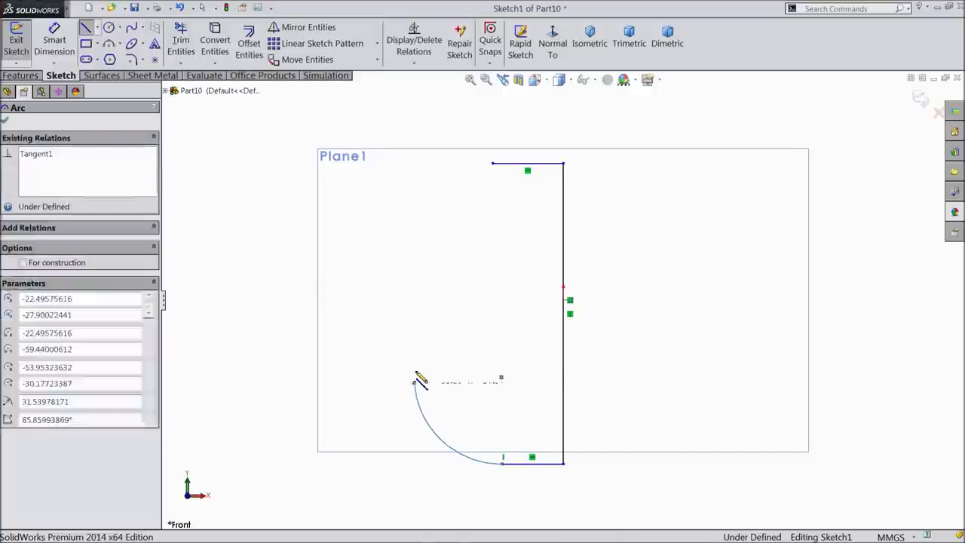
{"action": "left_click", "coordinate": [455, 186]}
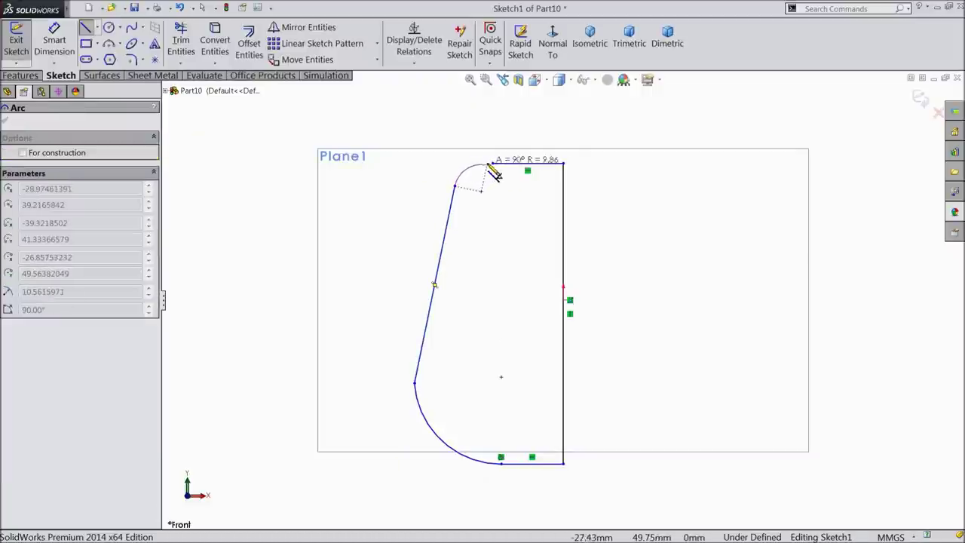
{"action": "left_click", "coordinate": [468, 165]}
{"action": "right_click", "coordinate": [494, 121]}
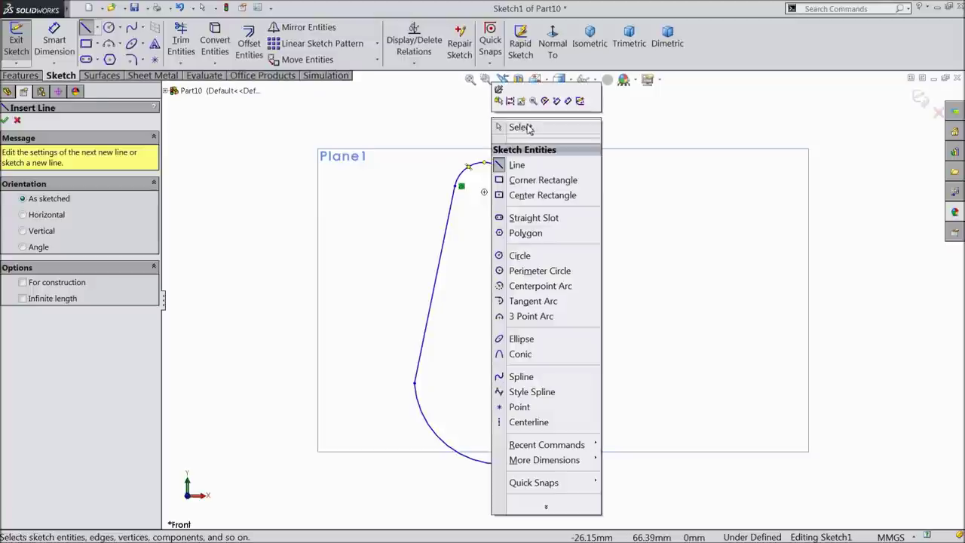
{"action": "left_click", "coordinate": [518, 126]}
{"action": "scroll", "coordinate": [496, 189], "scroll_direction": "down", "scroll_amount": 3}
{"action": "left_click", "coordinate": [504, 179]}
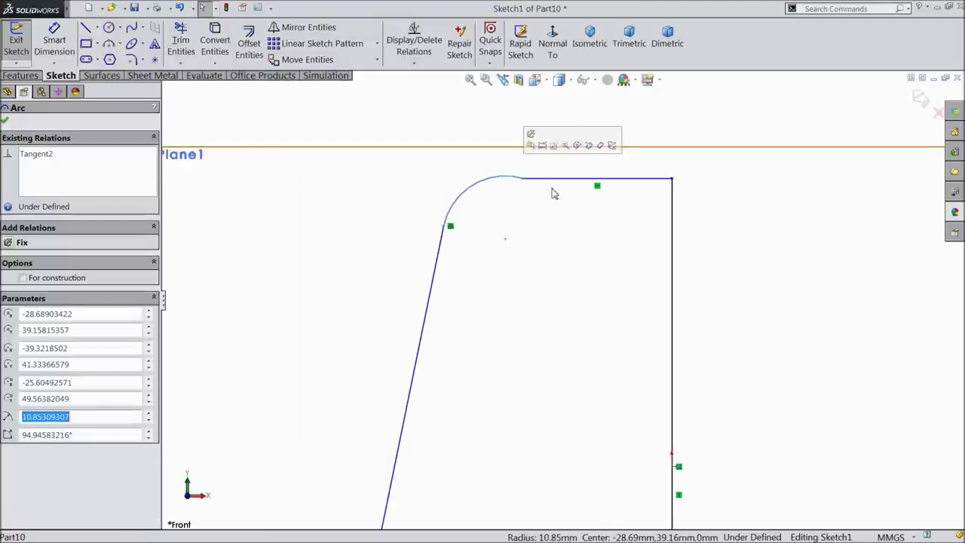
Step: Make the upper arc tangent to the top line
{"action": "left_click", "coordinate": [554, 180], "text": "ctrl"}
{"action": "left_click", "coordinate": [581, 145]}
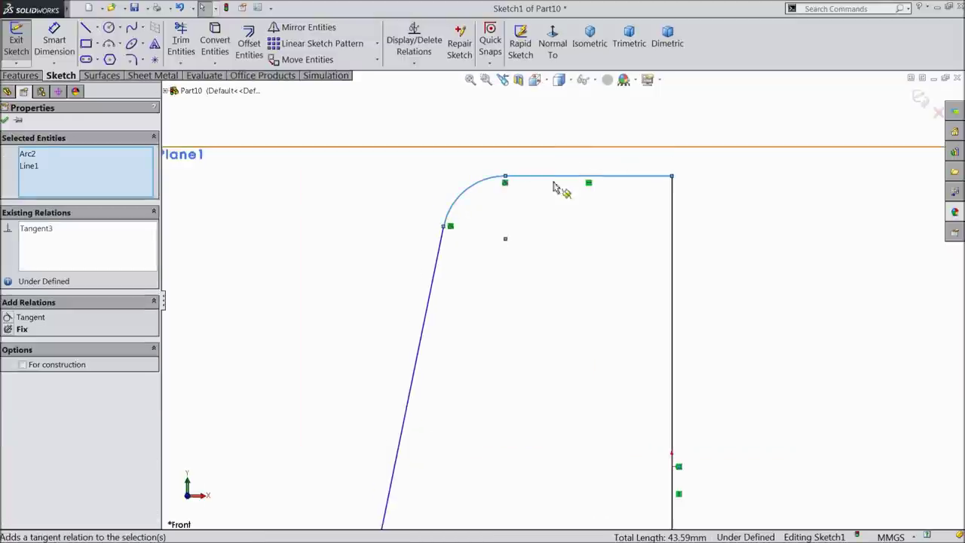
{"action": "left_click", "coordinate": [443, 251]}
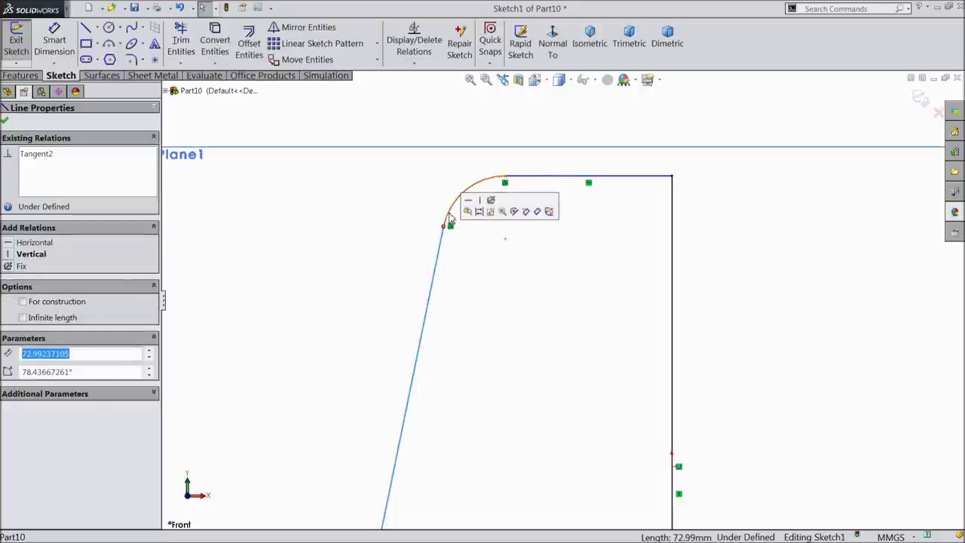
{"action": "left_click", "coordinate": [400, 216]}
{"action": "scroll", "coordinate": [430, 264], "scroll_direction": "up", "scroll_amount": 6}
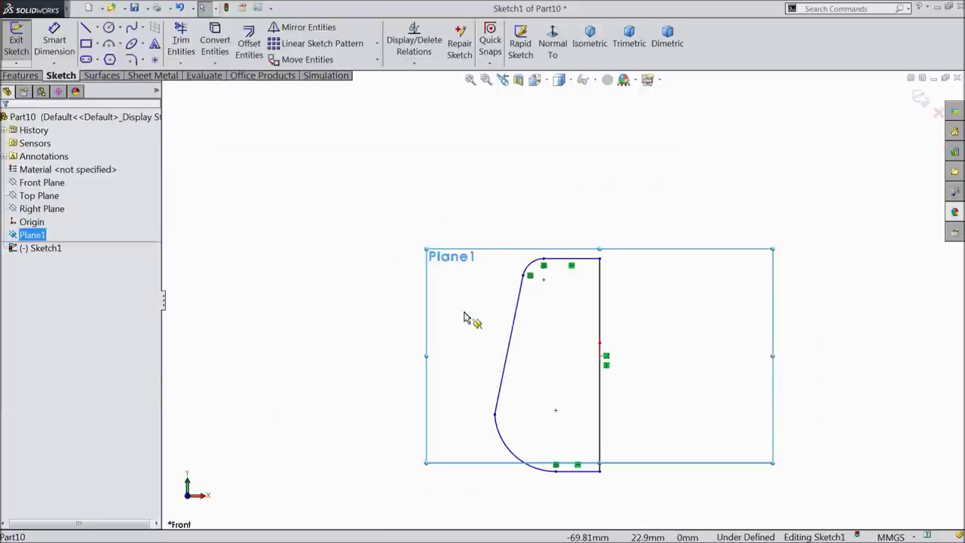
{"action": "scroll", "coordinate": [554, 422], "scroll_direction": "down", "scroll_amount": 4}
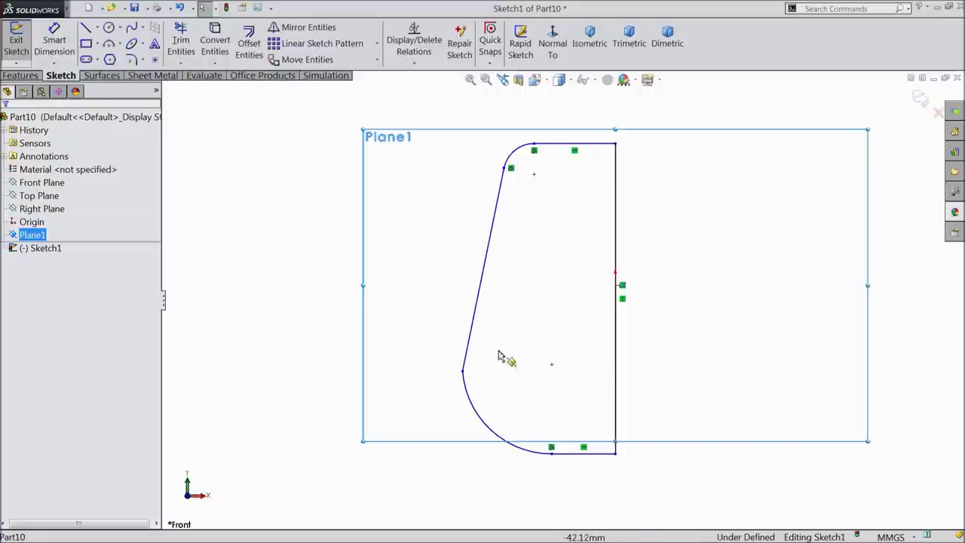
Step: Make the slanted side line tangent to the lower rounded corner arc
{"action": "left_click", "coordinate": [468, 351]}
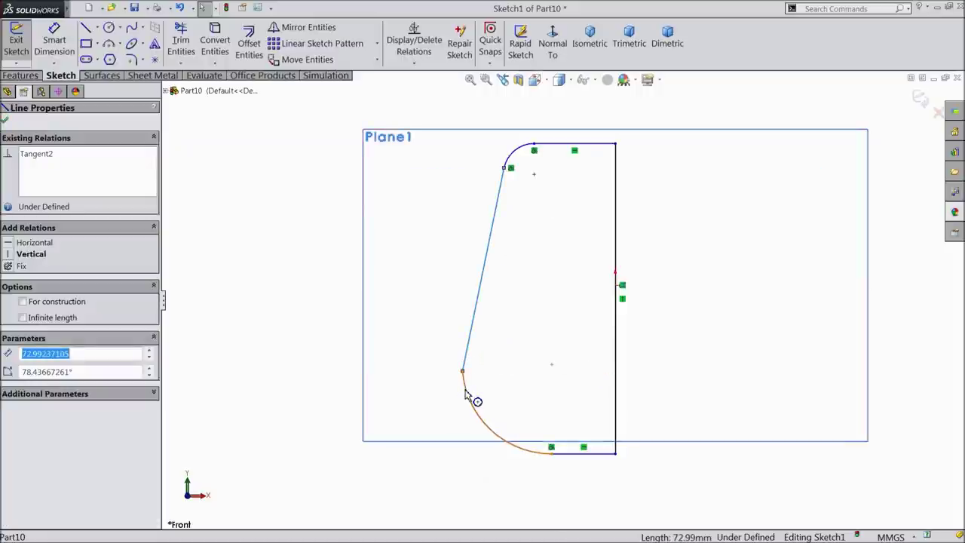
{"action": "left_click", "coordinate": [465, 393], "text": "ctrl"}
{"action": "left_click", "coordinate": [497, 345]}
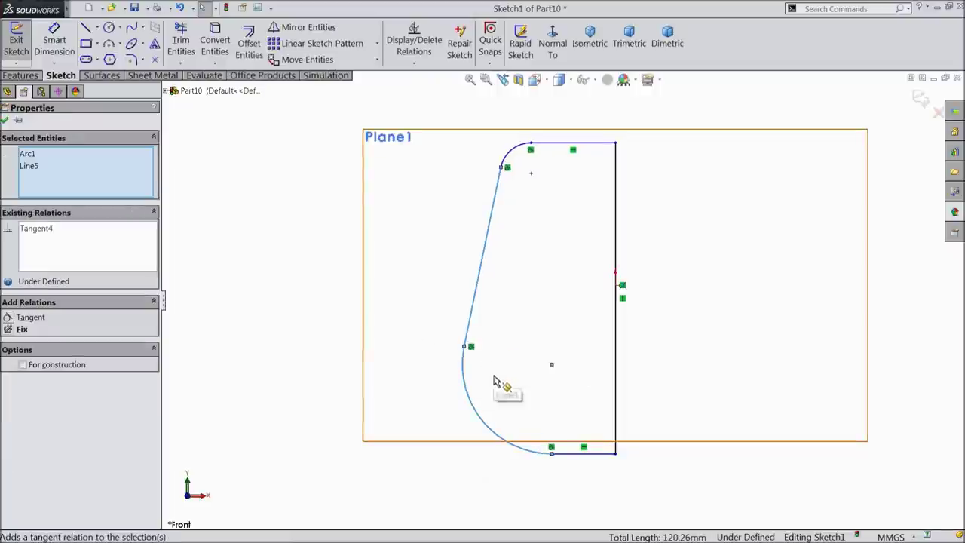
{"action": "left_click", "coordinate": [6, 122]}
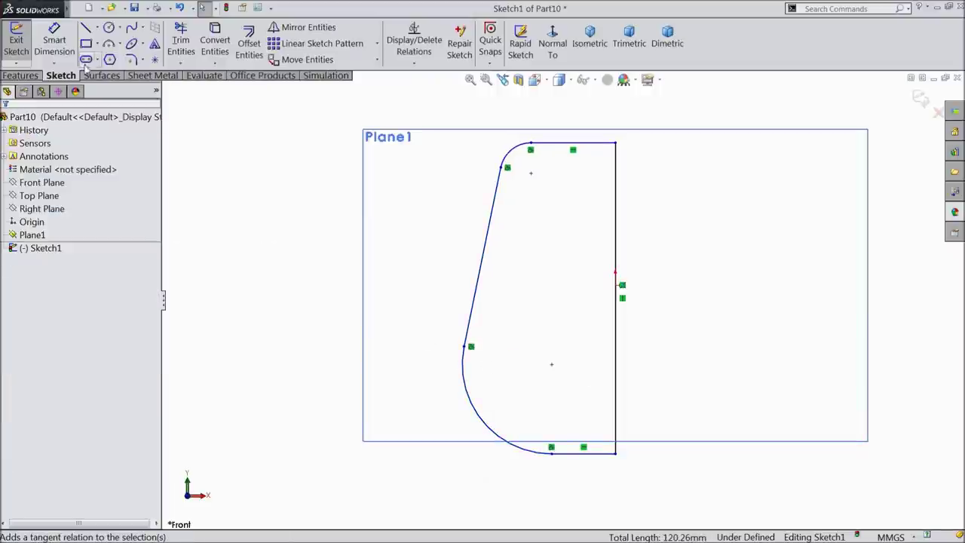
{"action": "left_click", "coordinate": [54, 41]}
{"action": "scroll", "coordinate": [625, 352], "scroll_direction": "up", "scroll_amount": 1}
{"action": "scroll", "coordinate": [614, 230], "scroll_direction": "down", "scroll_amount": 1}
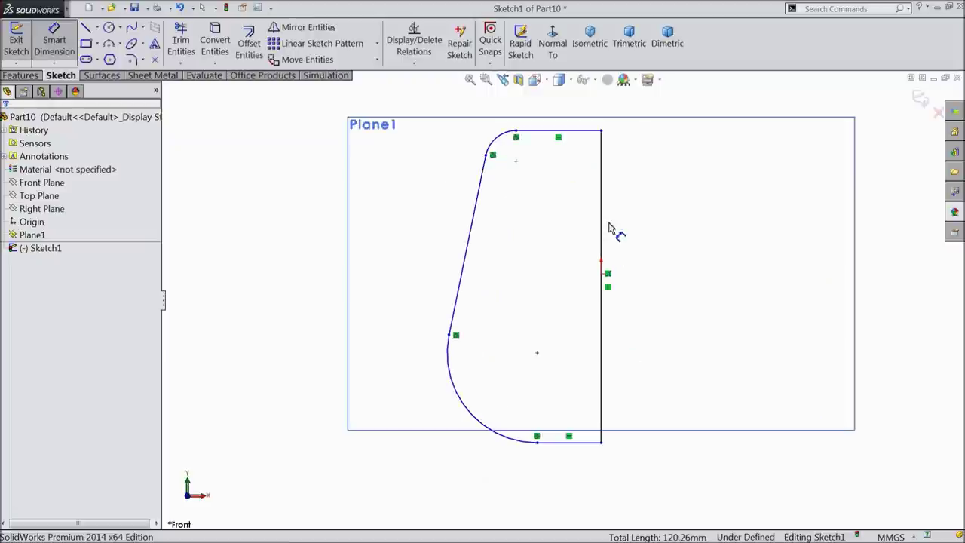
Step: Dimension the right edge as 25.40 above its middle point and 22.86 below it
{"action": "left_click", "coordinate": [602, 274]}
{"action": "left_click", "coordinate": [601, 132]}
{"action": "left_click", "coordinate": [687, 194]}
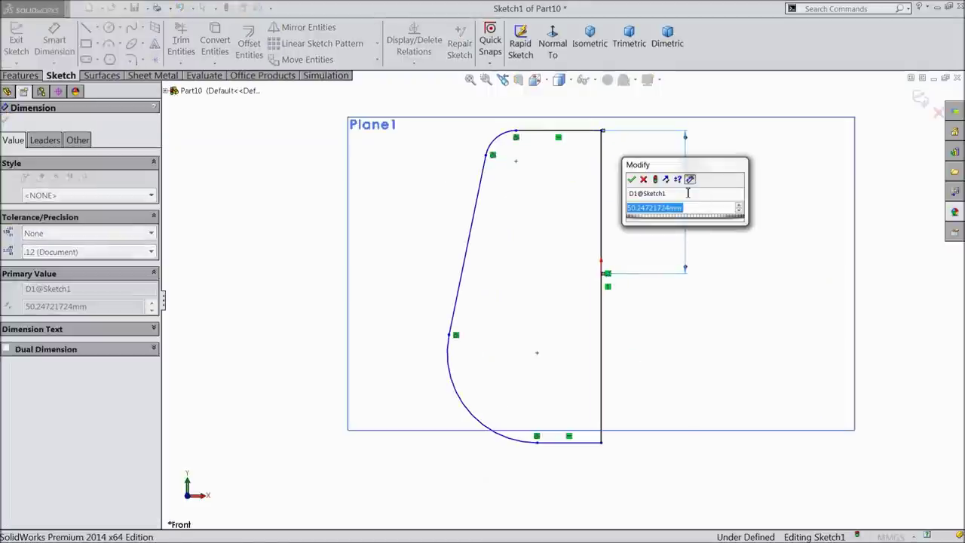
{"action": "type", "text": "25.4"}
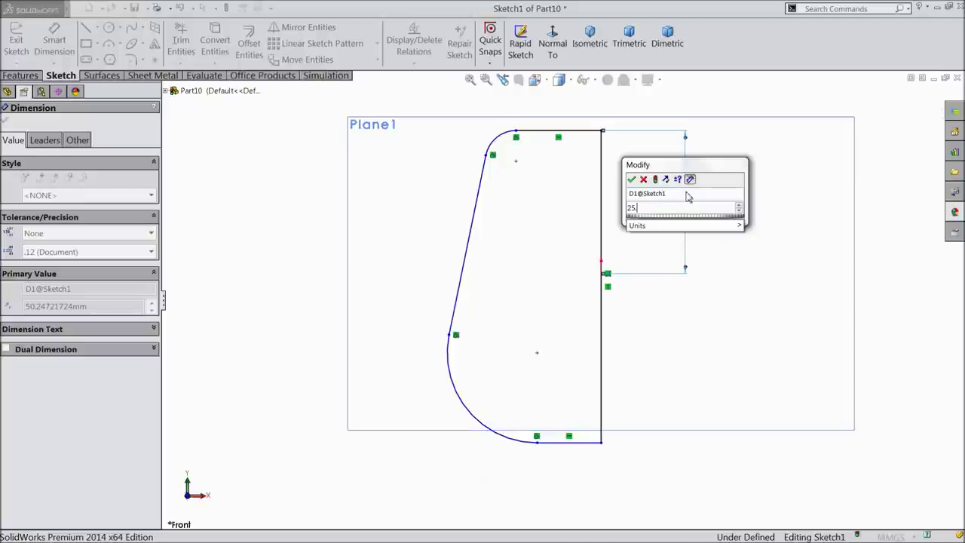
{"action": "left_click", "coordinate": [633, 179]}
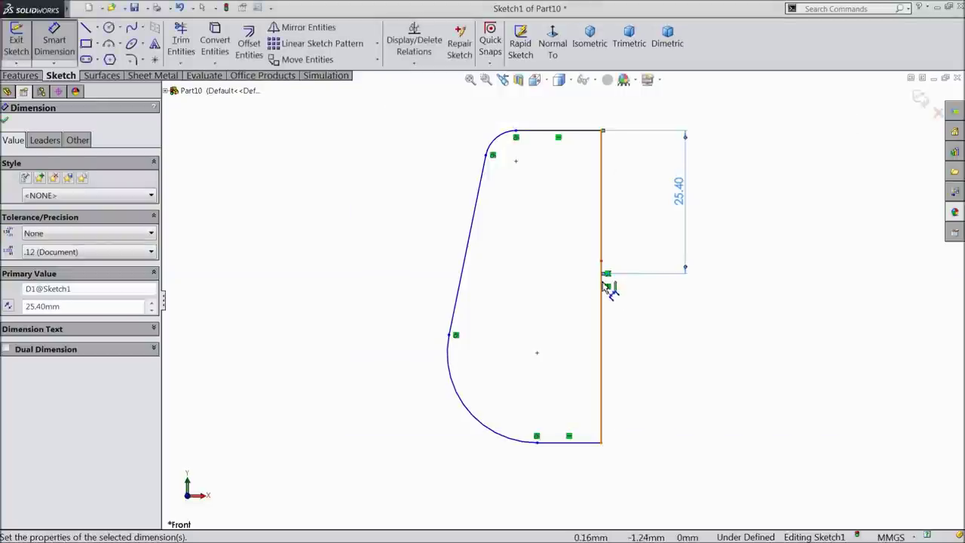
{"action": "left_click", "coordinate": [602, 443]}
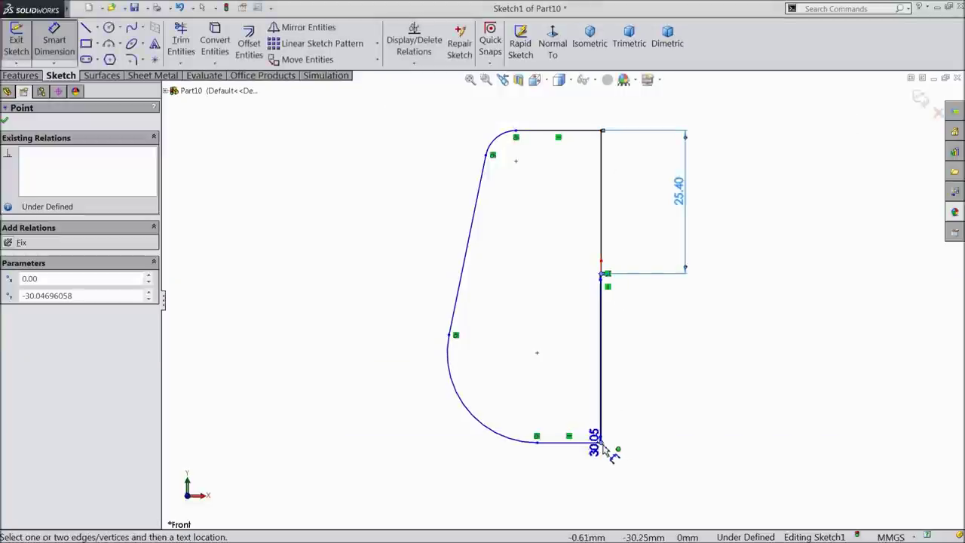
{"action": "left_click", "coordinate": [707, 385]}
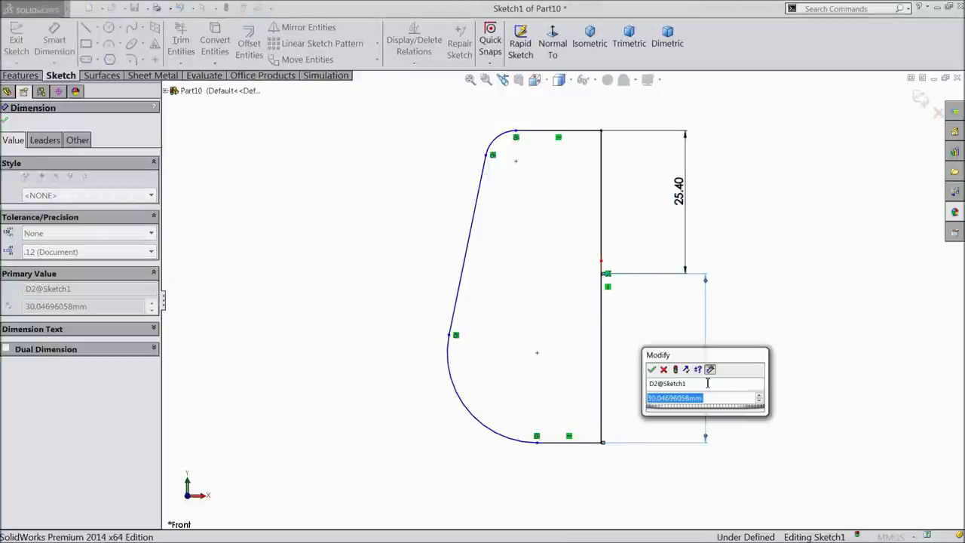
{"action": "type", "text": "22.86"}
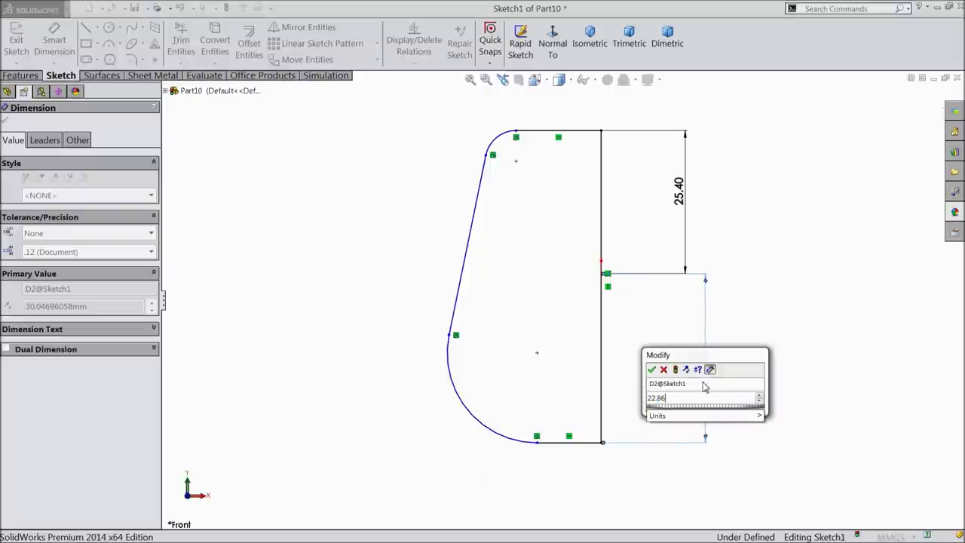
{"action": "left_click", "coordinate": [652, 368]}
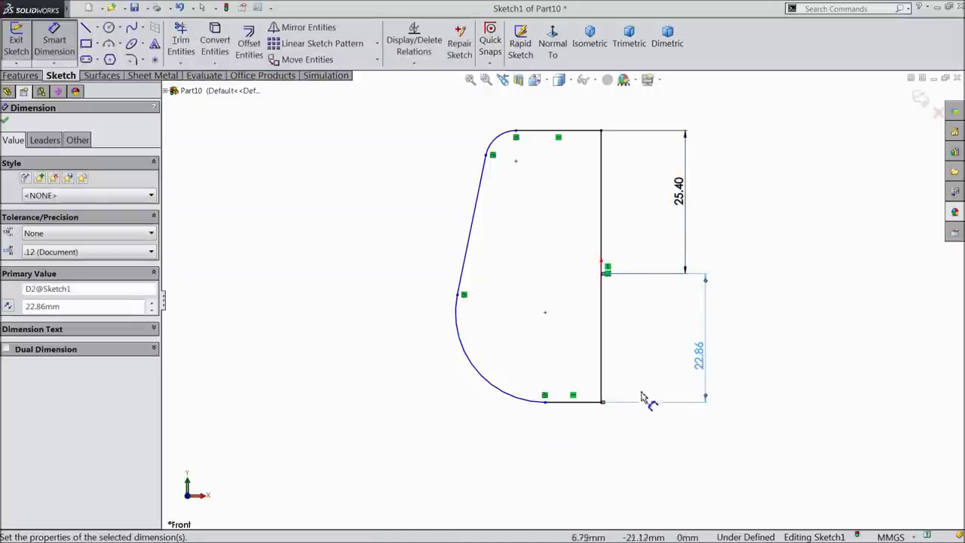
Step: Dimension the bottom line's length as 12.70
{"action": "scroll", "coordinate": [581, 435], "scroll_direction": "down", "scroll_amount": 2}
{"action": "left_click", "coordinate": [574, 377]}
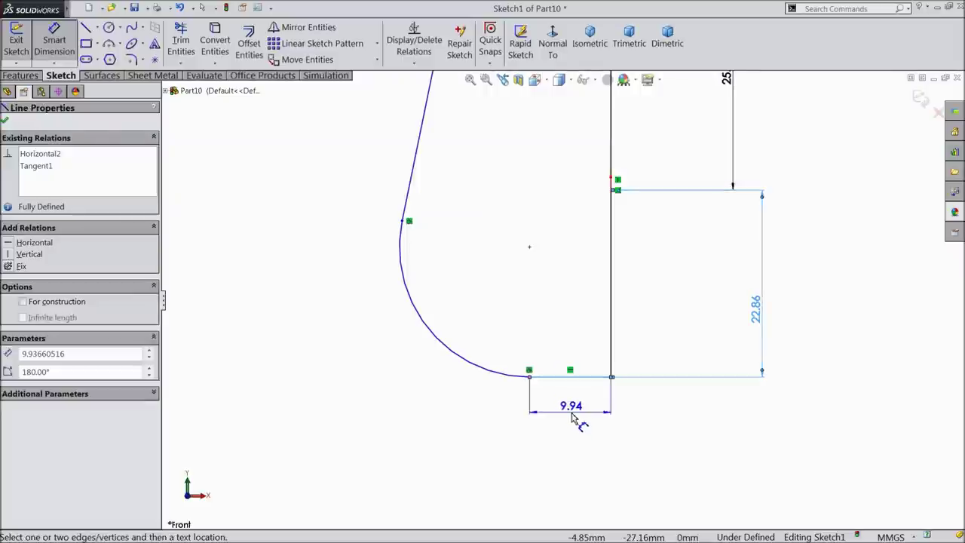
{"action": "left_click", "coordinate": [576, 416]}
{"action": "type", "text": "12.7"}
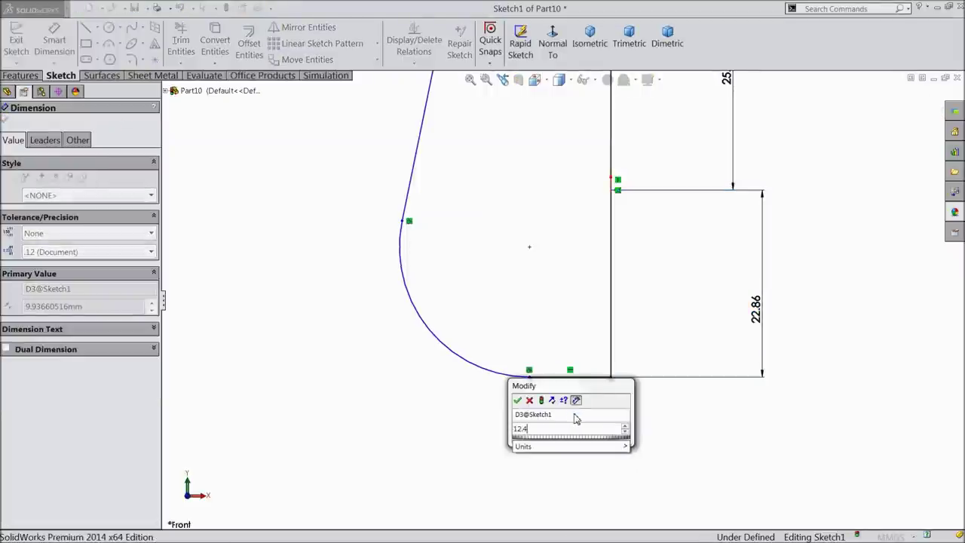
{"action": "left_click", "coordinate": [517, 401]}
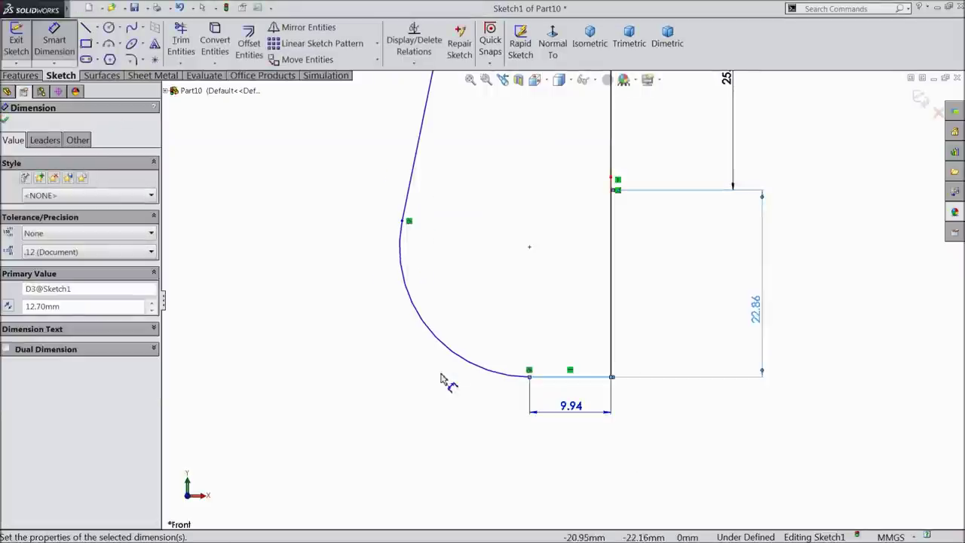
Step: Give the lower rounded corner a radius of 12.70
{"action": "left_click", "coordinate": [413, 342]}
{"action": "left_click", "coordinate": [355, 362]}
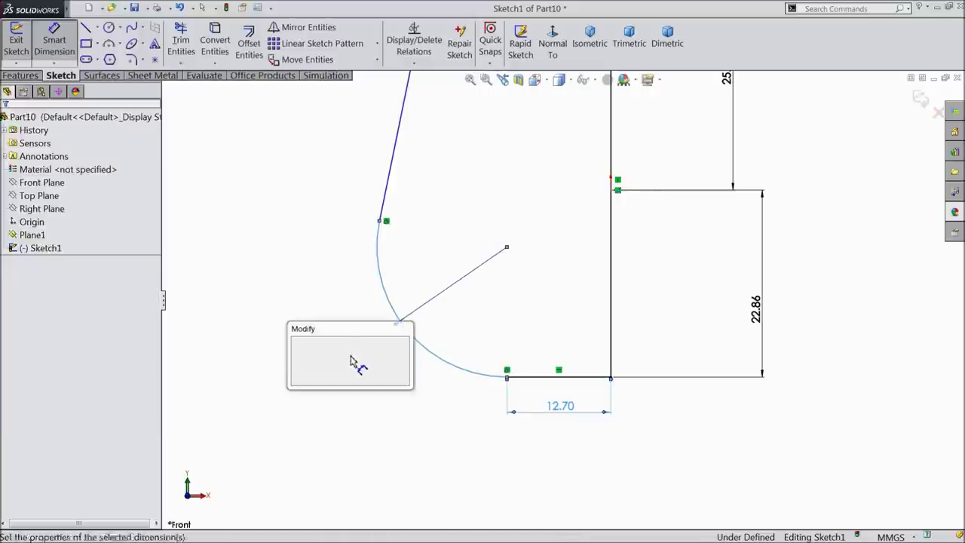
{"action": "type", "text": "12.7"}
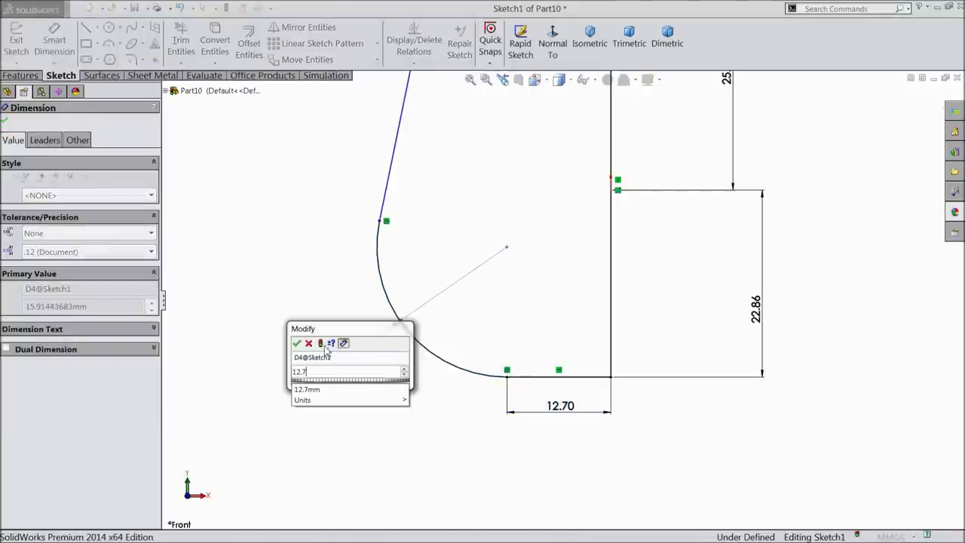
{"action": "left_click", "coordinate": [297, 344]}
{"action": "scroll", "coordinate": [538, 327], "scroll_direction": "up", "scroll_amount": 3}
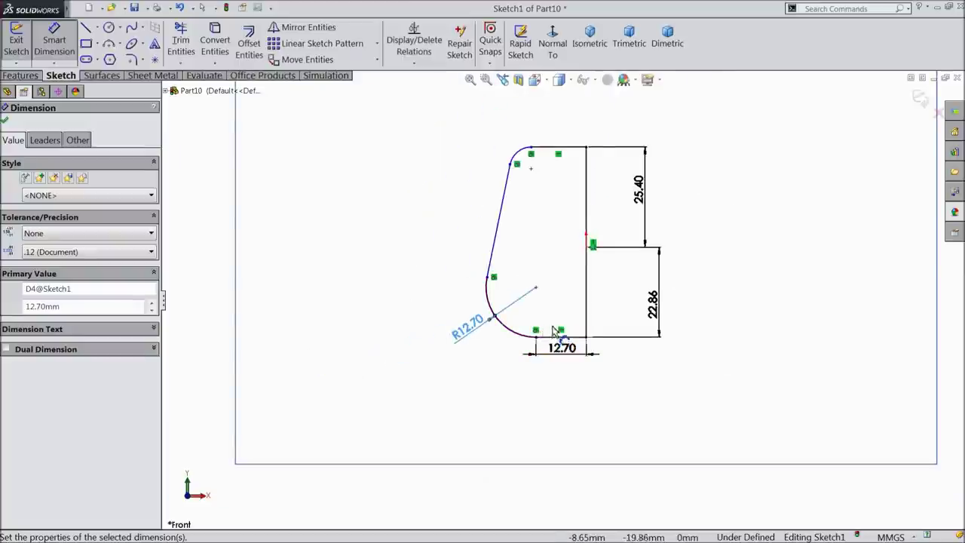
{"action": "scroll", "coordinate": [586, 284], "scroll_direction": "up", "scroll_amount": 1}
{"action": "scroll", "coordinate": [577, 173], "scroll_direction": "down", "scroll_amount": 2}
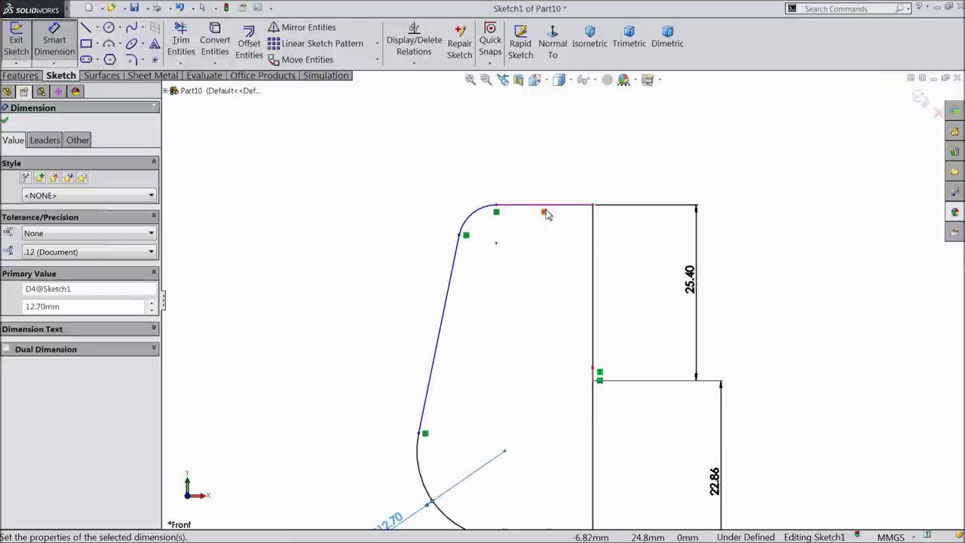
Step: Dimension the top line as 11.43 and the top corner arc as R6.35, then zoom to fit
{"action": "left_click", "coordinate": [545, 207]}
{"action": "left_click", "coordinate": [553, 173]}
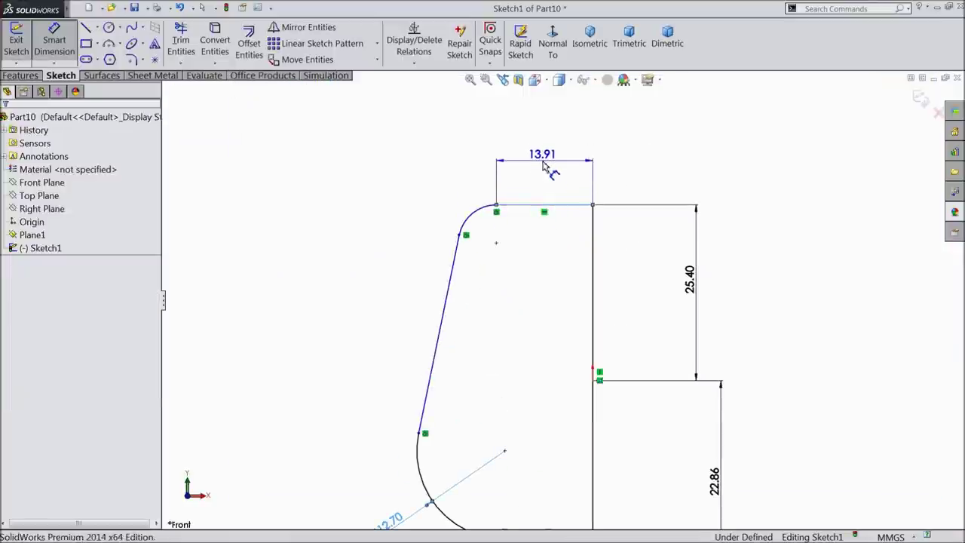
{"action": "type", "text": "11."}
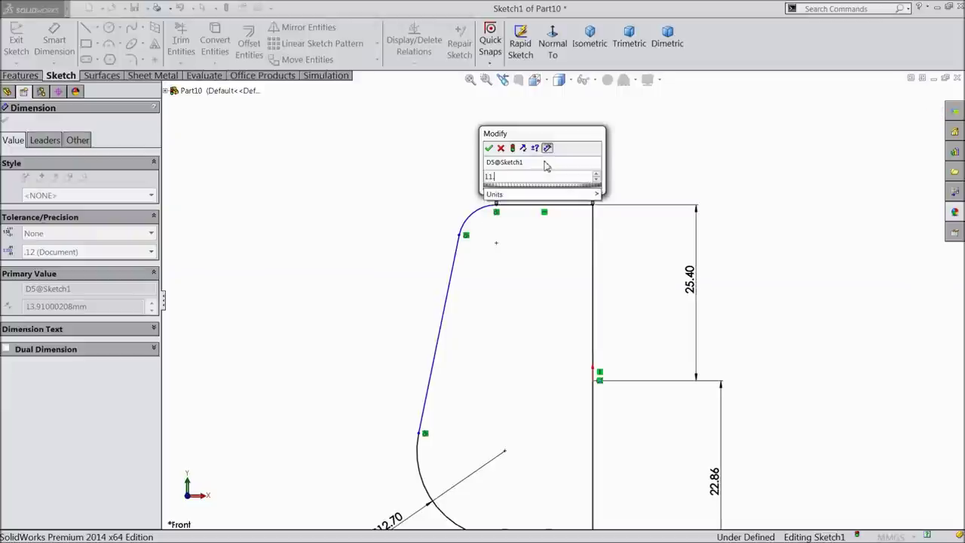
{"action": "type", "text": "43"}
{"action": "left_click", "coordinate": [489, 148]}
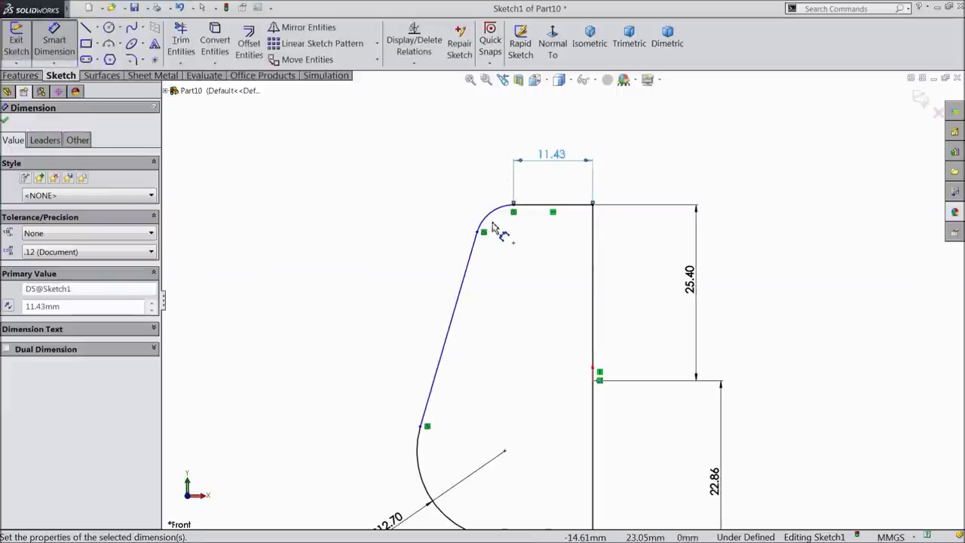
{"action": "left_click", "coordinate": [491, 217]}
{"action": "left_click", "coordinate": [452, 184]}
{"action": "type", "text": "6.35"}
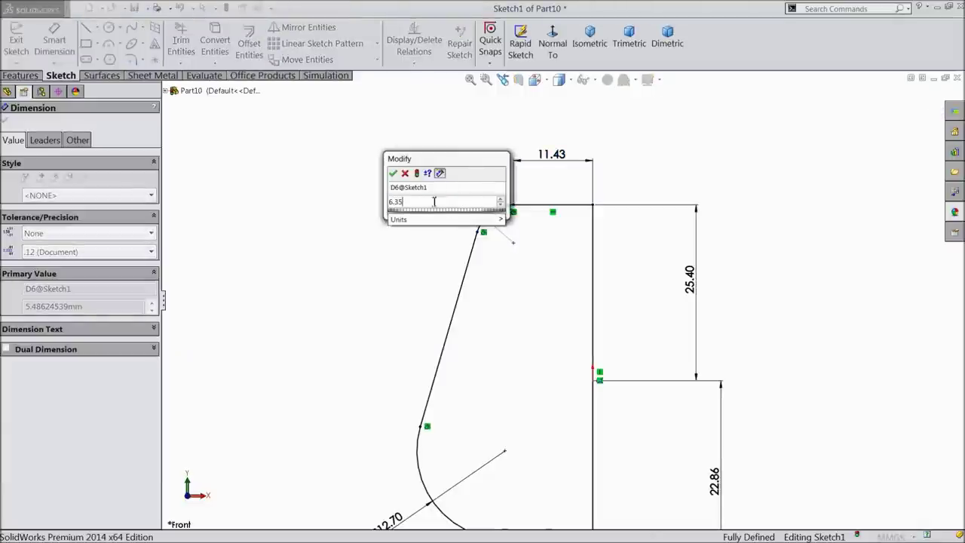
{"action": "left_click", "coordinate": [393, 173]}
{"action": "key", "text": "f"}
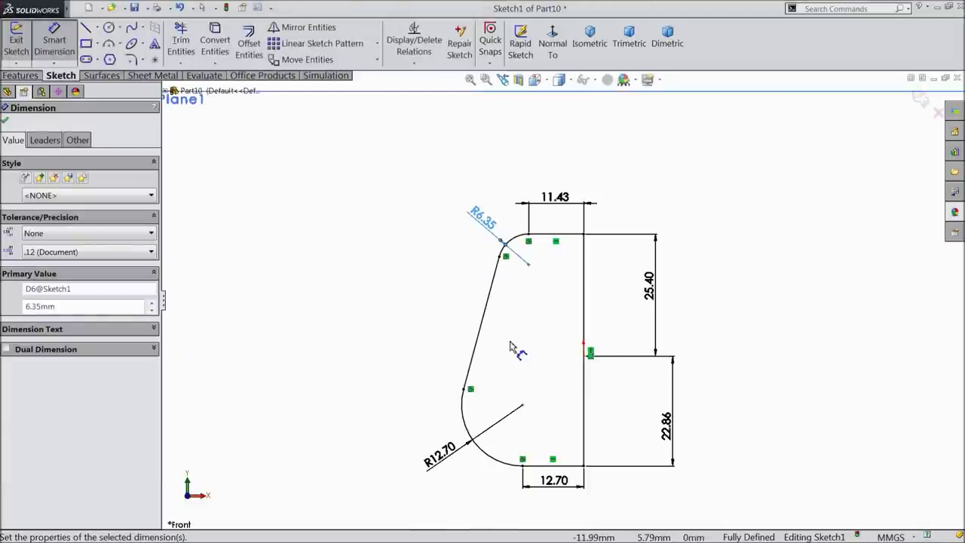
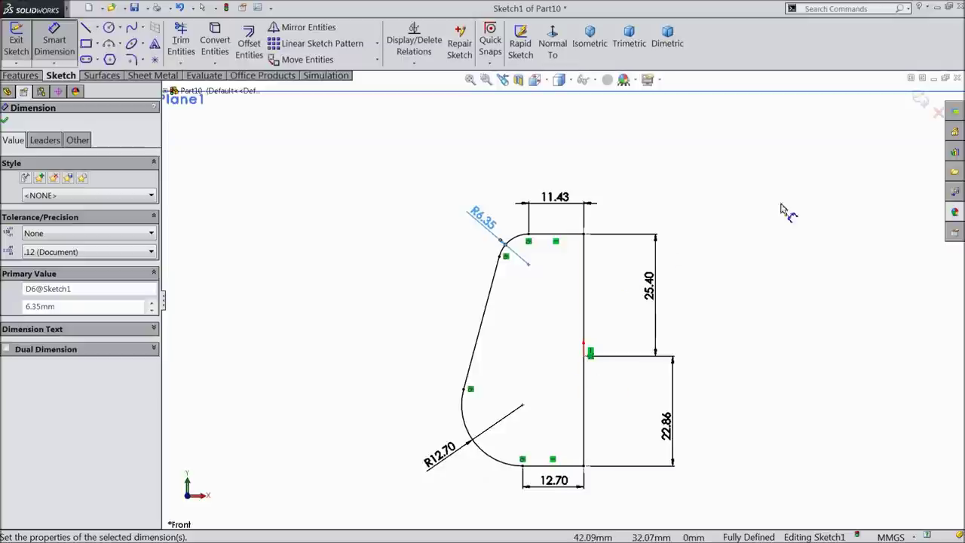
Step: Exit Sketch1 and orbit to see the profile in 3-D
{"action": "left_click", "coordinate": [920, 100]}
{"action": "scroll", "coordinate": [633, 241], "scroll_direction": "up", "scroll_amount": 2}
{"action": "mouse_move", "coordinate": [633, 241]}
{"action": "middle_mouse_down"}
{"action": "mouse_move", "coordinate": [566, 293]}
{"action": "mouse_move", "coordinate": [623, 289]}
{"action": "middle_mouse_up"}
{"action": "scroll", "coordinate": [652, 271], "scroll_direction": "down", "scroll_amount": 3}
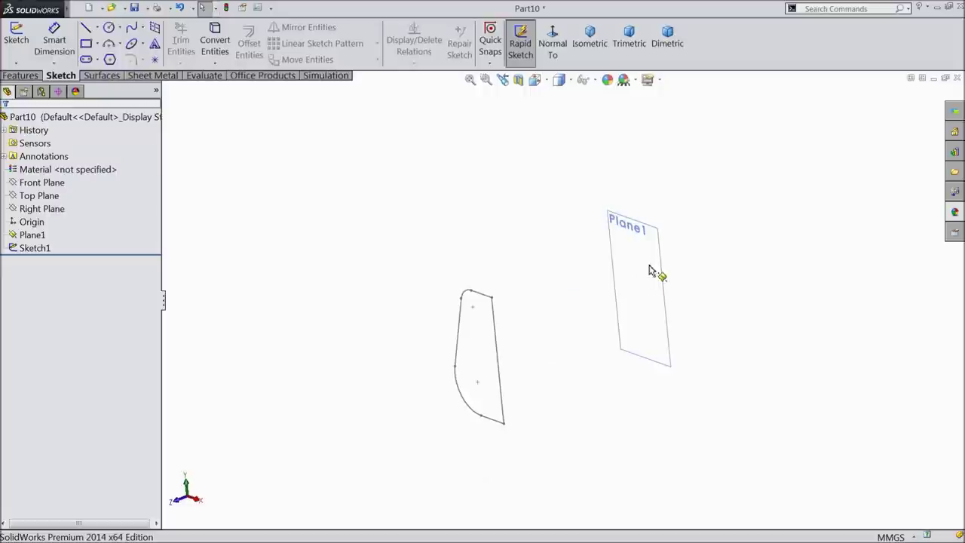
Step: Start a new sketch on Plane1, viewed normal to the plane
{"action": "left_click", "coordinate": [649, 245]}
{"action": "left_click", "coordinate": [687, 209]}
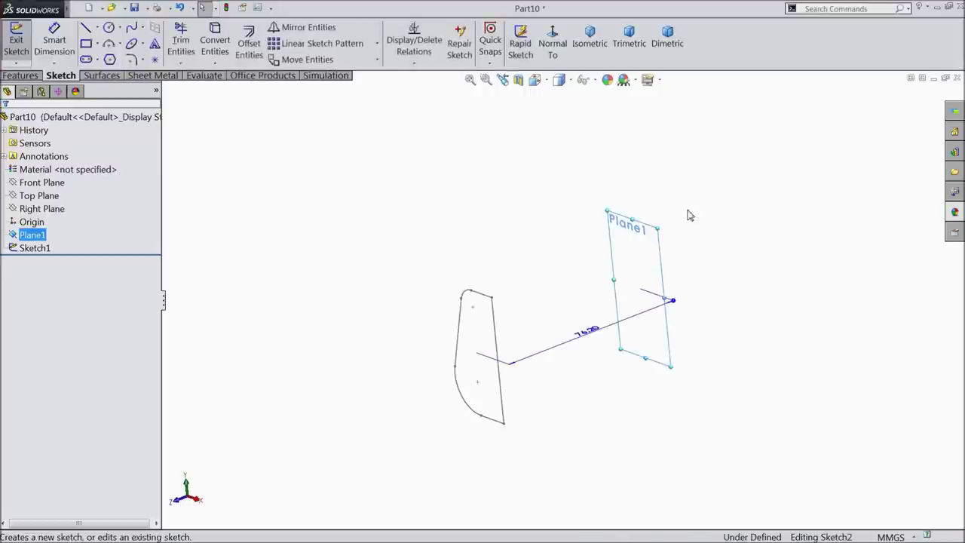
{"action": "left_click", "coordinate": [559, 47]}
Step: Hide Sketch1's profile so Plane1 is empty
{"action": "left_click", "coordinate": [23, 249], "text": "ctrl"}
{"action": "left_click", "coordinate": [15, 249]}
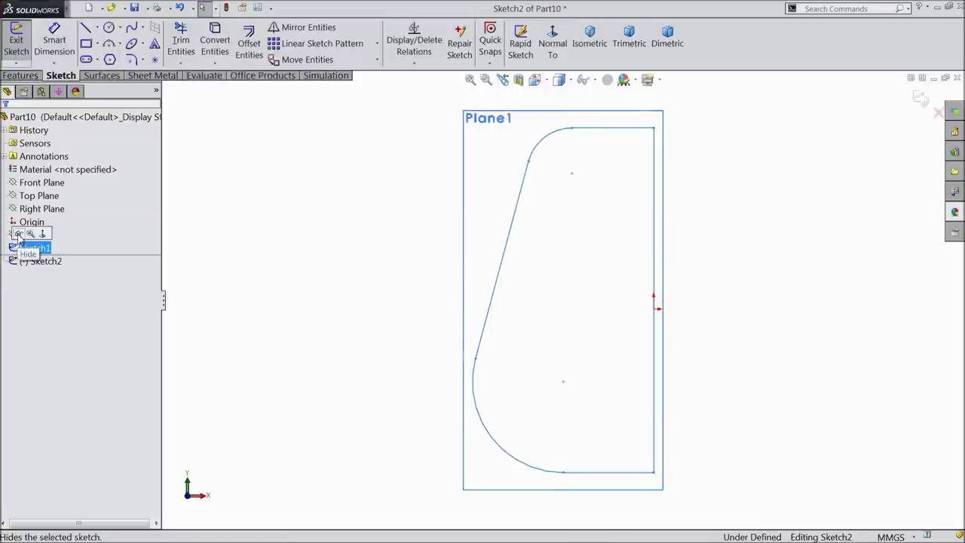
{"action": "left_click", "coordinate": [18, 235]}
Step: Sketch a closed profile of straight lines with a lower and an upper rounded arc
{"action": "key", "text": "z"}
{"action": "key", "text": "z"}
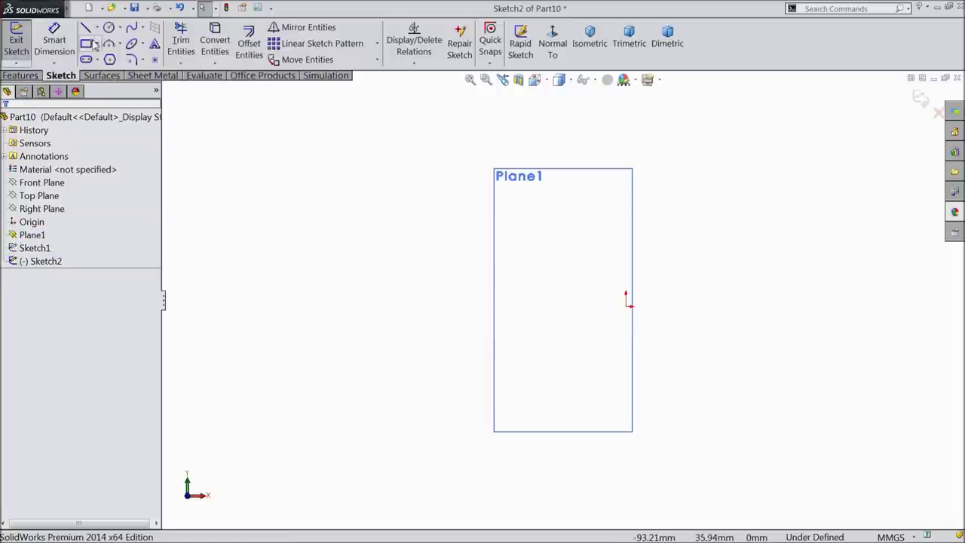
{"action": "left_click", "coordinate": [85, 27]}
{"action": "scroll", "coordinate": [582, 305], "scroll_direction": "down", "scroll_amount": 2}
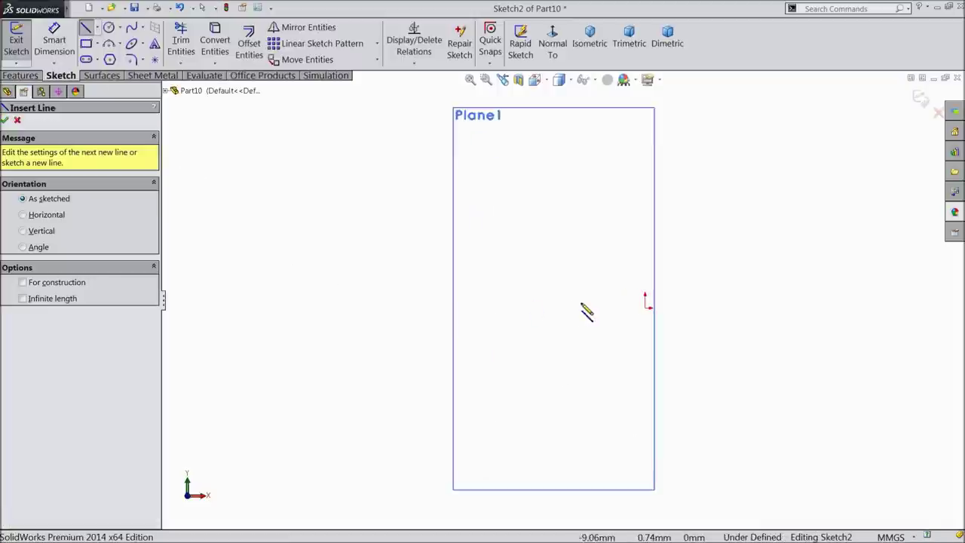
{"action": "left_click", "coordinate": [576, 142]}
{"action": "left_click", "coordinate": [645, 142]}
{"action": "key", "text": "z"}
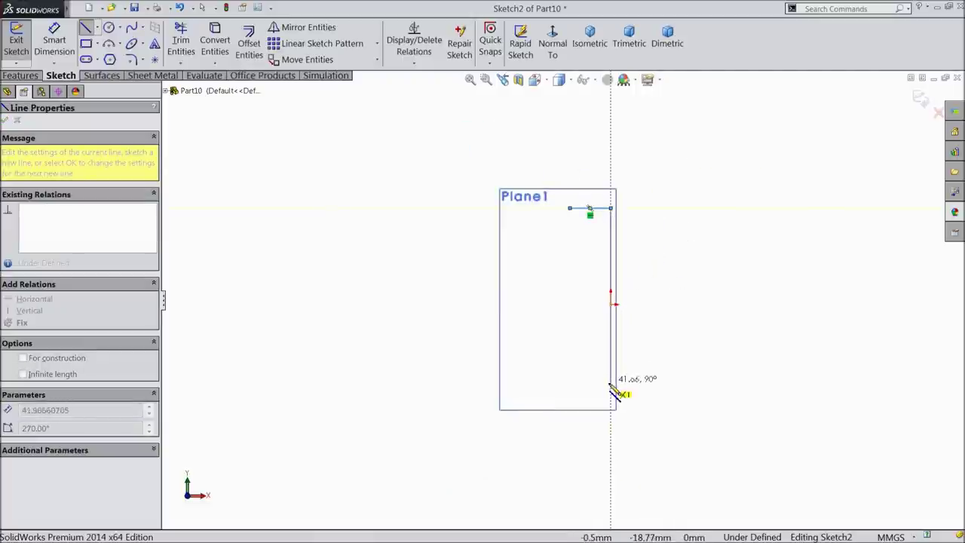
{"action": "left_click", "coordinate": [611, 387]}
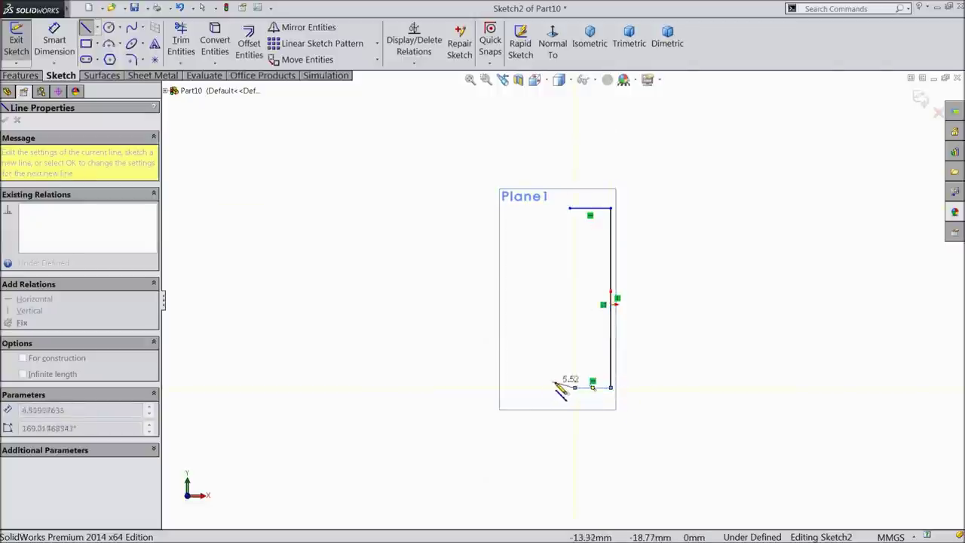
{"action": "left_click", "coordinate": [575, 387]}
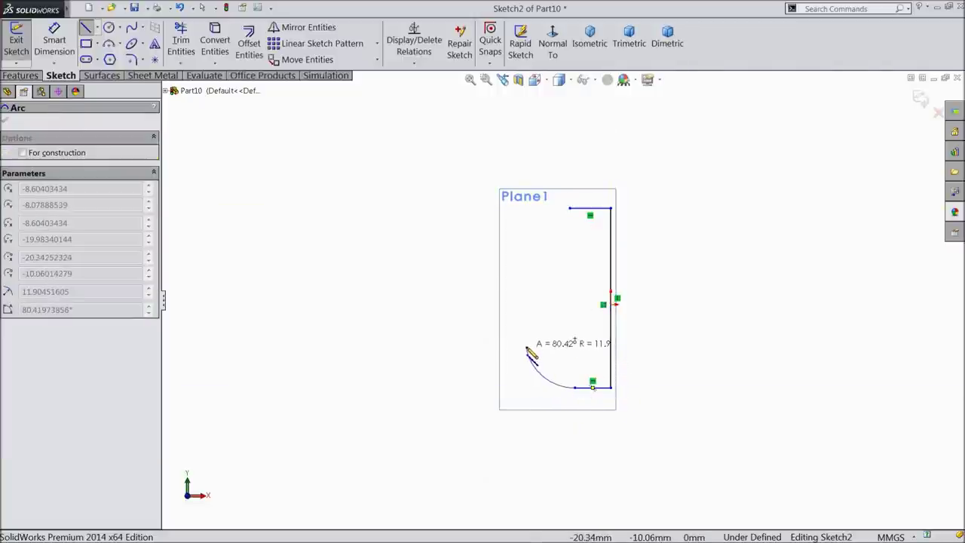
{"action": "left_click", "coordinate": [526, 346]}
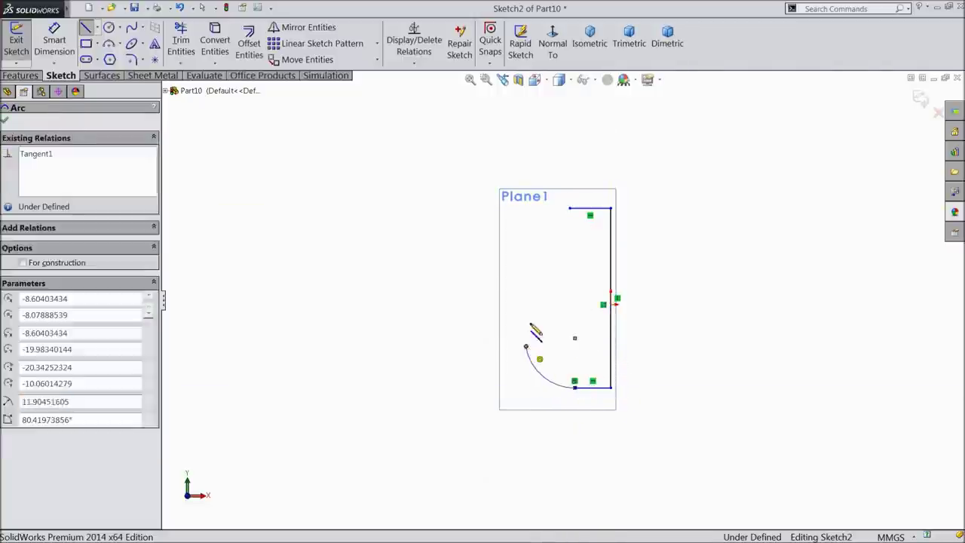
{"action": "left_click", "coordinate": [550, 221]}
{"action": "left_click", "coordinate": [567, 209]}
{"action": "right_click", "coordinate": [582, 161]}
{"action": "left_click", "coordinate": [607, 156]}
Step: Make the lower arc tangent to its neighbouring line
{"action": "scroll", "coordinate": [595, 317], "scroll_direction": "down", "scroll_amount": 3}
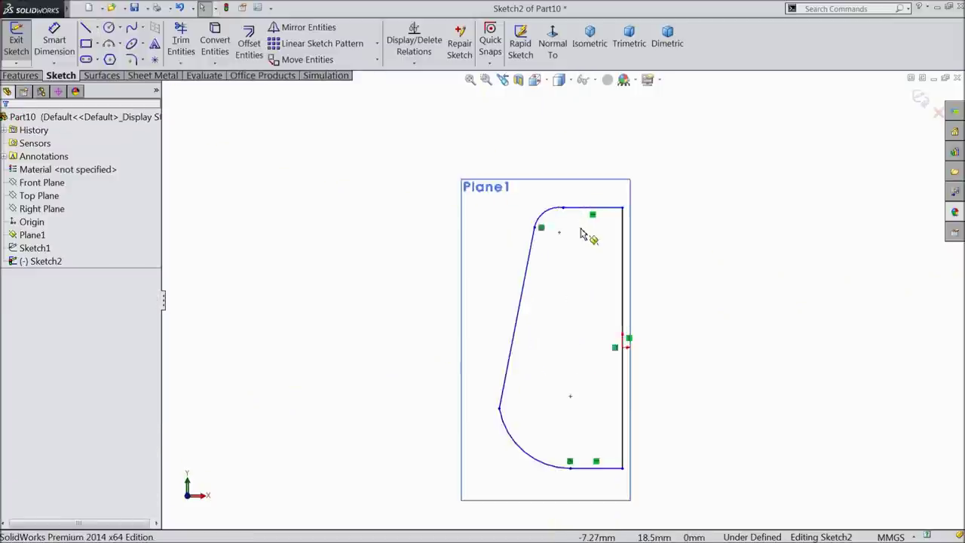
{"action": "scroll", "coordinate": [600, 389], "scroll_direction": "up", "scroll_amount": 2}
{"action": "scroll", "coordinate": [573, 407], "scroll_direction": "down", "scroll_amount": 3}
{"action": "scroll", "coordinate": [493, 362], "scroll_direction": "down", "scroll_amount": 2}
{"action": "left_click_drag", "start_coordinate": [437, 254], "coordinate": [372, 359]}
{"action": "left_click", "coordinate": [399, 301]}
Step: Make the upper arc tangent to the top line
{"action": "scroll", "coordinate": [511, 294], "scroll_direction": "up", "scroll_amount": 3}
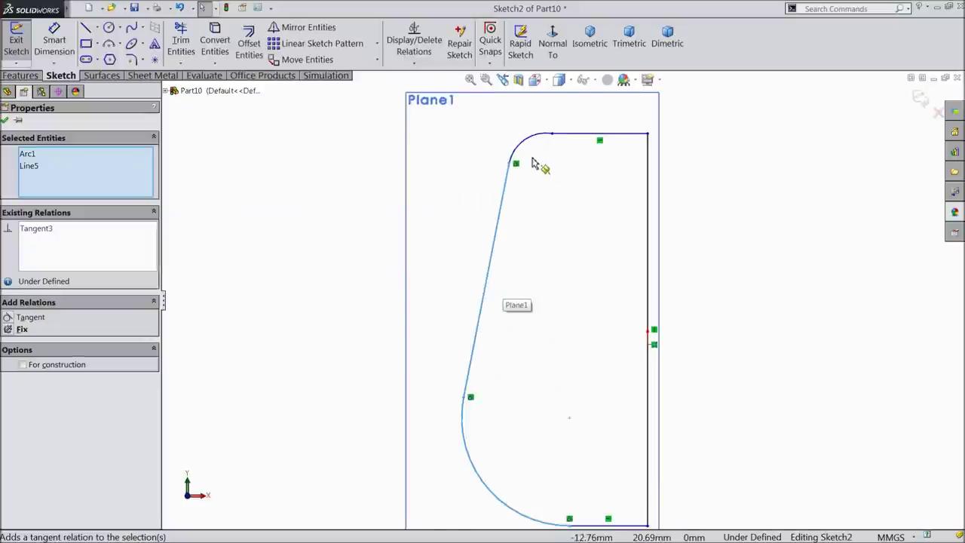
{"action": "scroll", "coordinate": [550, 162], "scroll_direction": "down", "scroll_amount": 3}
{"action": "left_click_drag", "start_coordinate": [642, 158], "coordinate": [580, 198]}
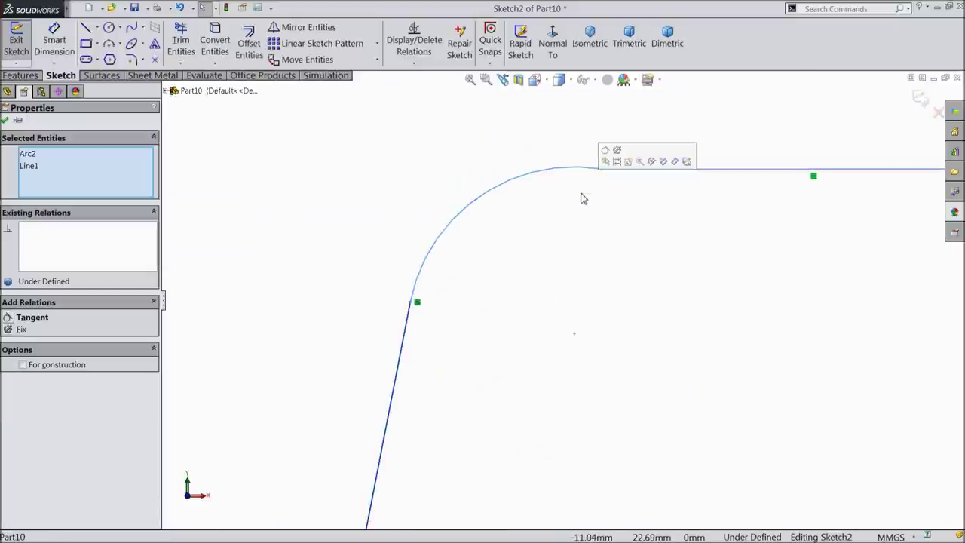
{"action": "left_click", "coordinate": [610, 151]}
{"action": "scroll", "coordinate": [601, 249], "scroll_direction": "up", "scroll_amount": 4}
{"action": "scroll", "coordinate": [597, 398], "scroll_direction": "down", "scroll_amount": 2}
{"action": "left_click", "coordinate": [658, 327]}
{"action": "scroll", "coordinate": [611, 395], "scroll_direction": "down", "scroll_amount": 3}
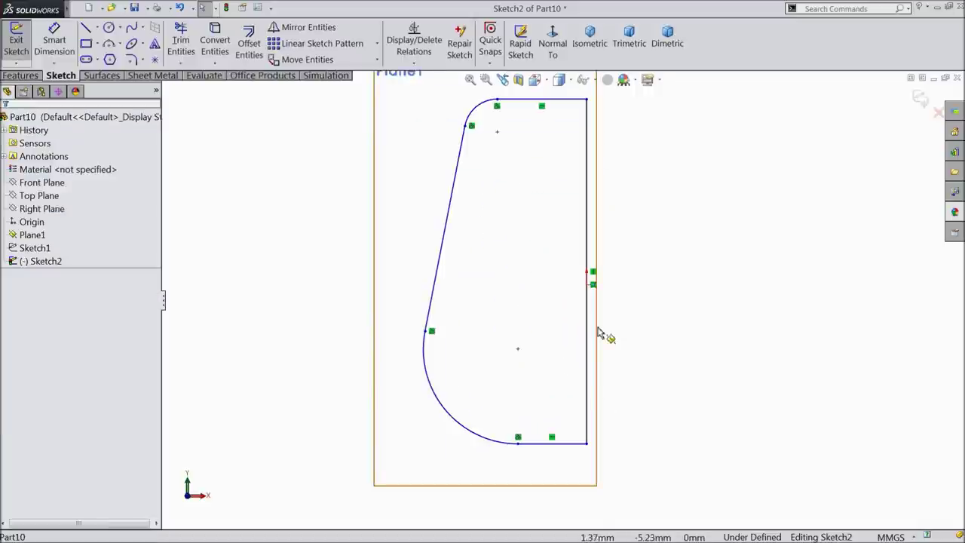
Step: Dimension the right side 16.51 above and 22.86 below the origin
{"action": "left_click", "coordinate": [54, 44]}
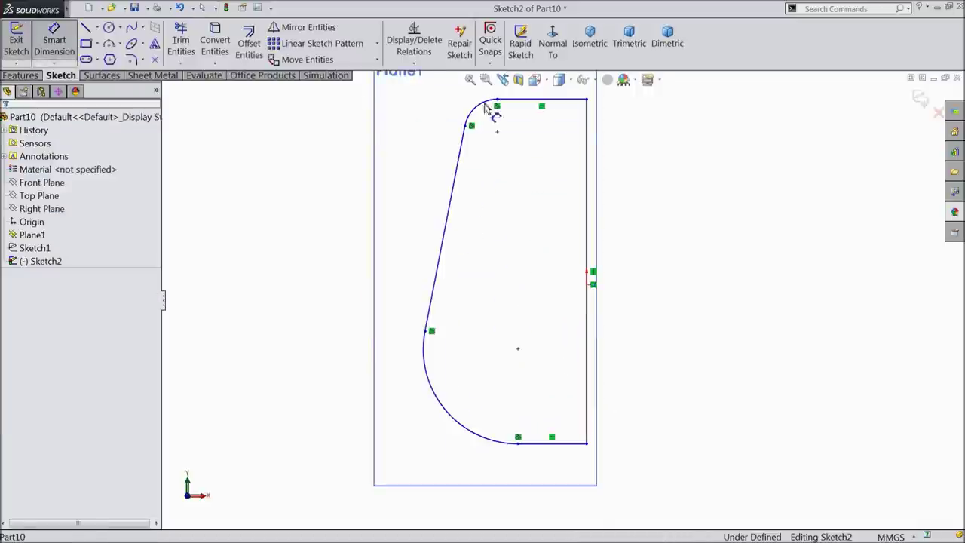
{"action": "left_click", "coordinate": [588, 100]}
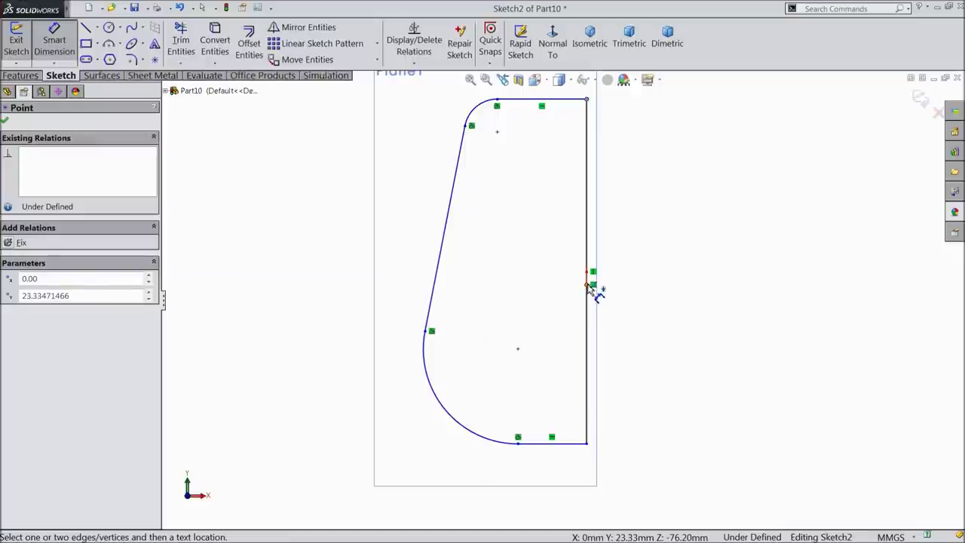
{"action": "left_click", "coordinate": [592, 284]}
{"action": "left_click", "coordinate": [672, 195]}
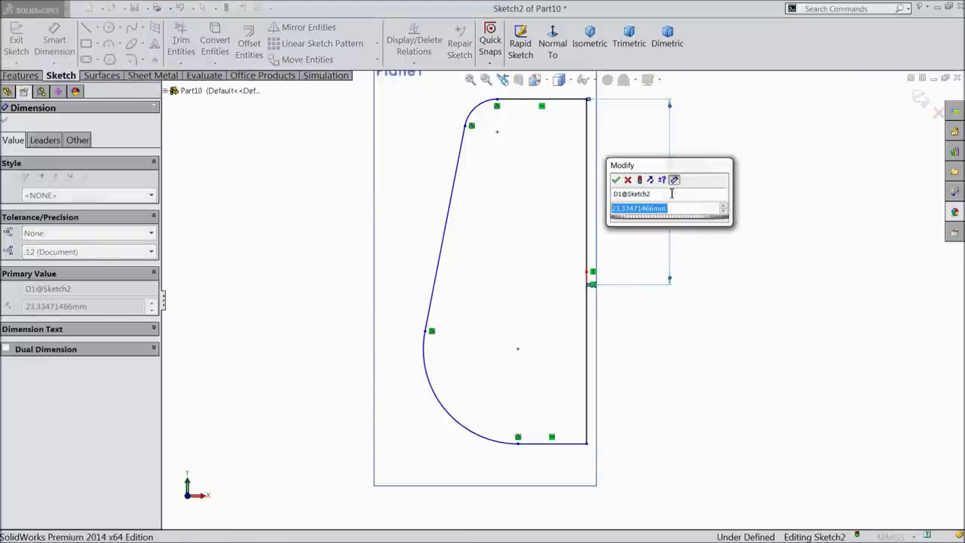
{"action": "type", "text": "16.51"}
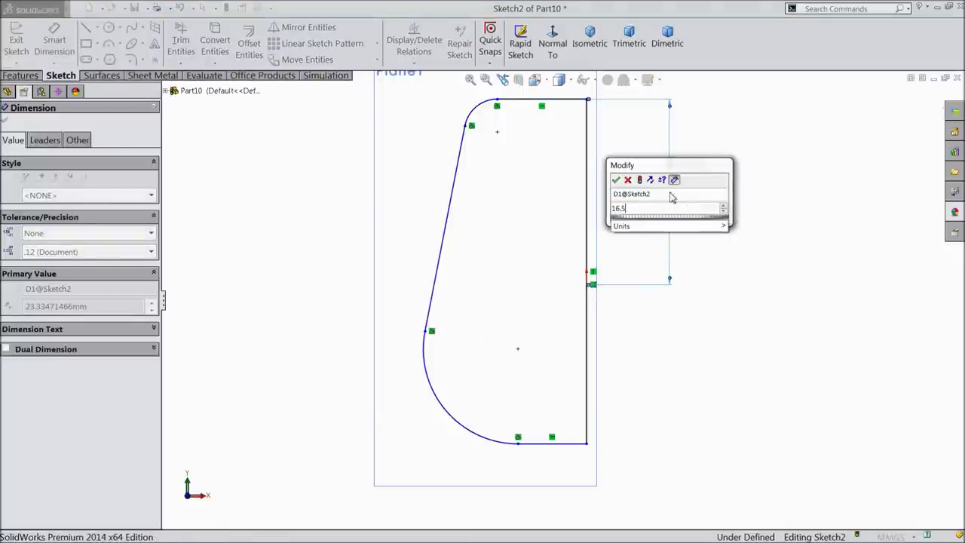
{"action": "left_click", "coordinate": [616, 180]}
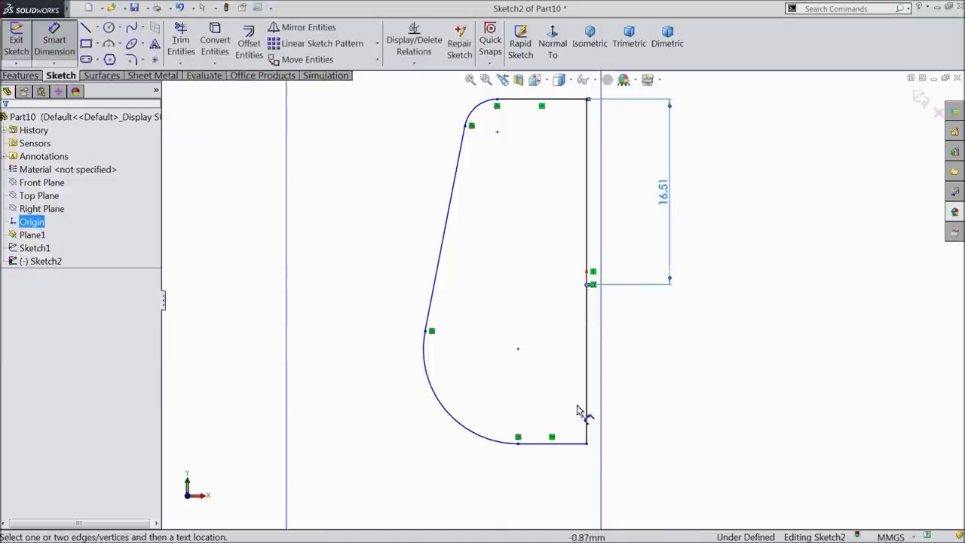
{"action": "left_click", "coordinate": [588, 443]}
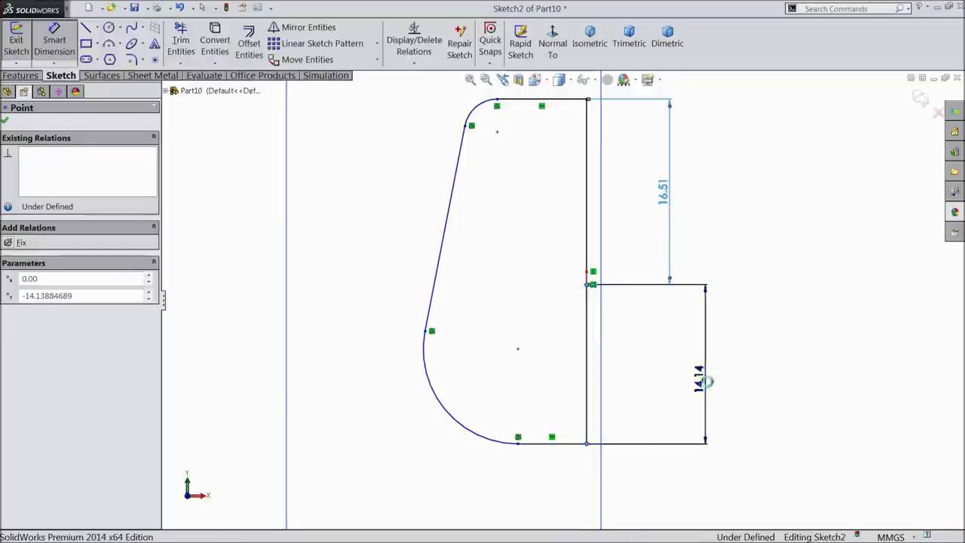
{"action": "left_click", "coordinate": [707, 381]}
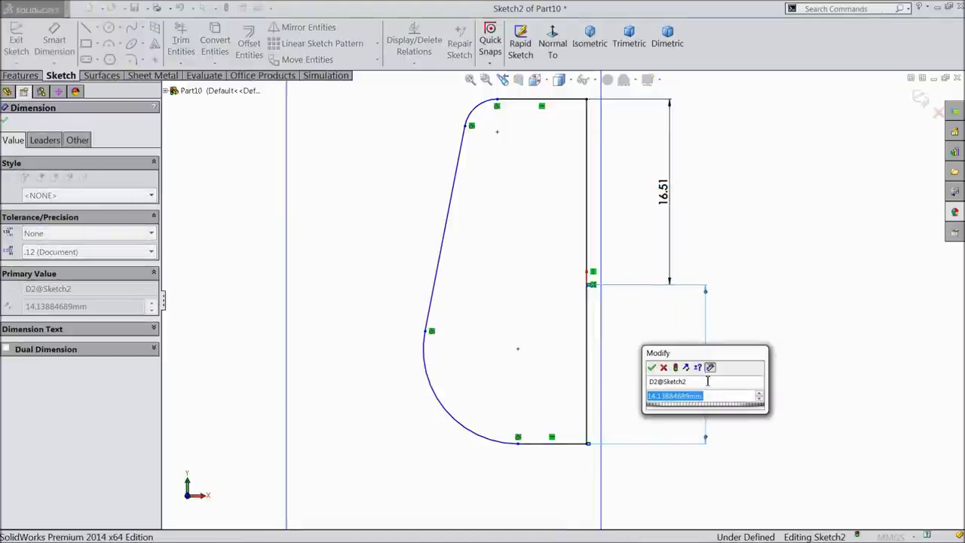
{"action": "type", "text": "22.86"}
{"action": "key", "text": "Return"}
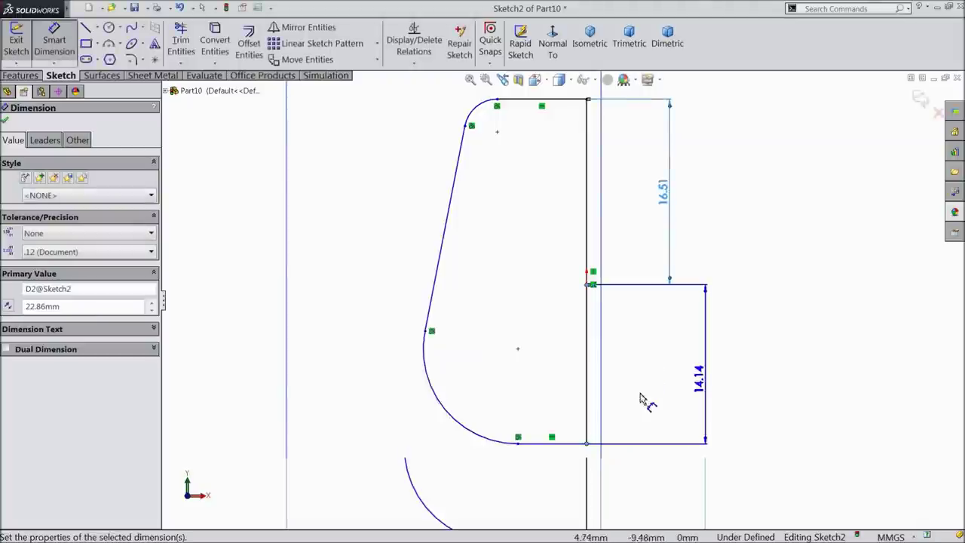
Step: Dimension the bottom line to 6.35 and the lower arc radius to 12.70
{"action": "scroll", "coordinate": [565, 435], "scroll_direction": "down", "scroll_amount": 5}
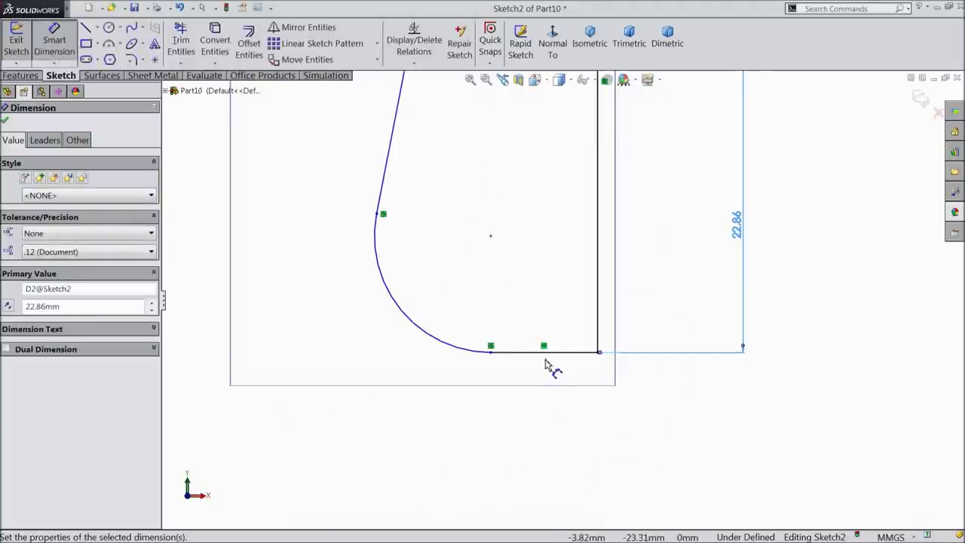
{"action": "left_click", "coordinate": [549, 352]}
{"action": "left_click", "coordinate": [553, 426]}
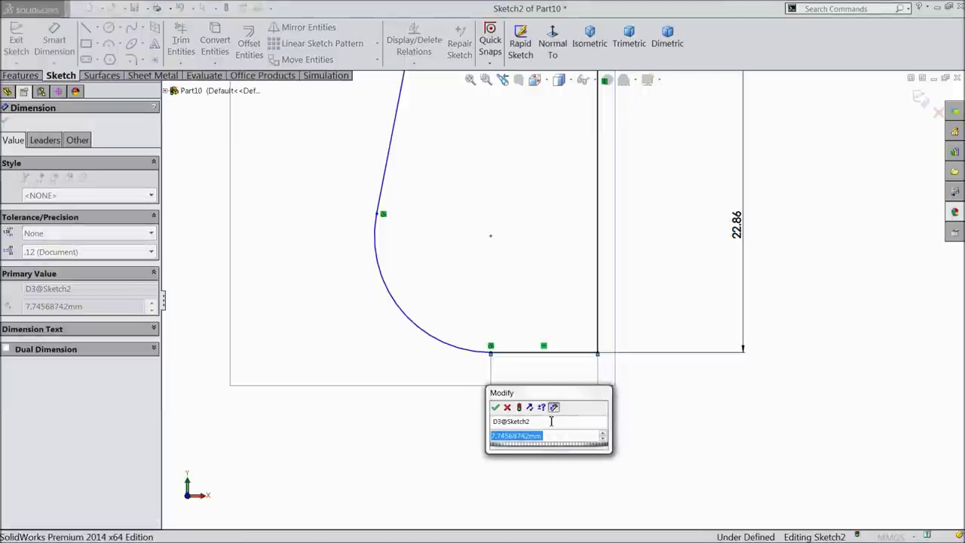
{"action": "type", "text": "6.35"}
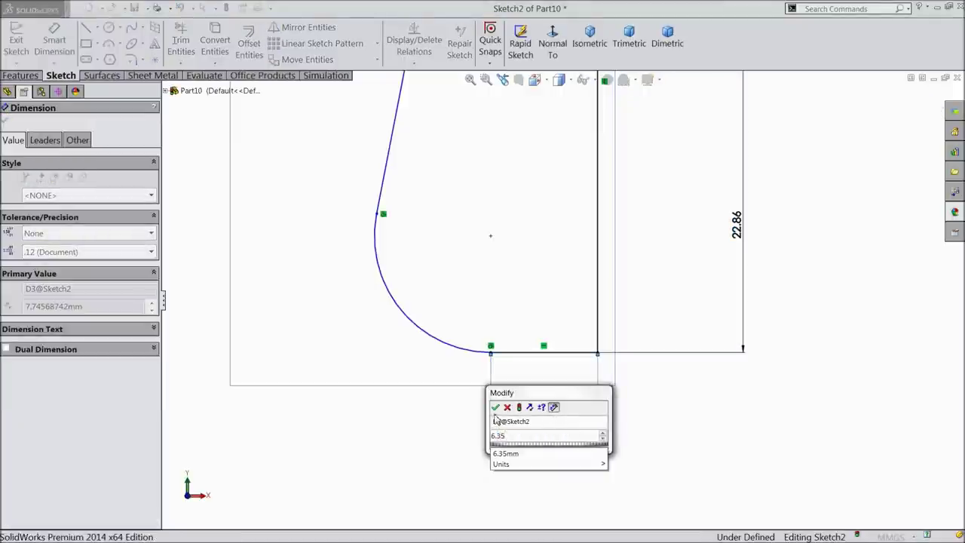
{"action": "left_click", "coordinate": [495, 407]}
{"action": "left_click", "coordinate": [429, 316]}
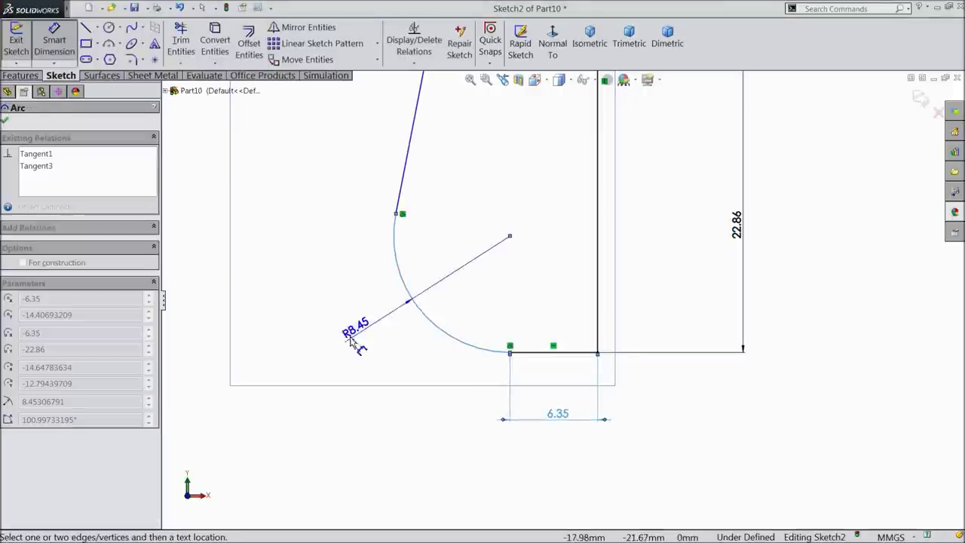
{"action": "left_click", "coordinate": [351, 341]}
{"action": "type", "text": "12.7"}
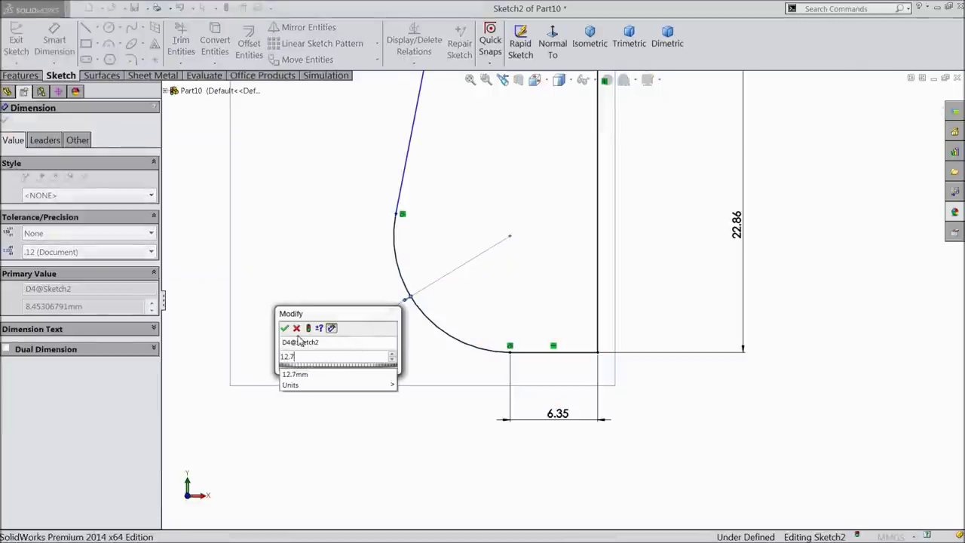
{"action": "left_click", "coordinate": [284, 327]}
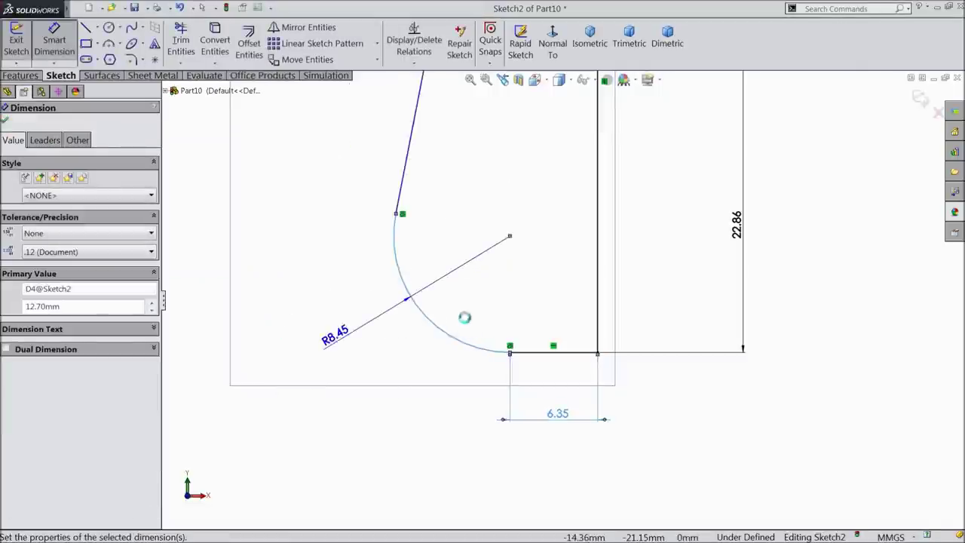
{"action": "scroll", "coordinate": [548, 293], "scroll_direction": "up", "scroll_amount": 5}
{"action": "scroll", "coordinate": [558, 146], "scroll_direction": "down", "scroll_amount": 5}
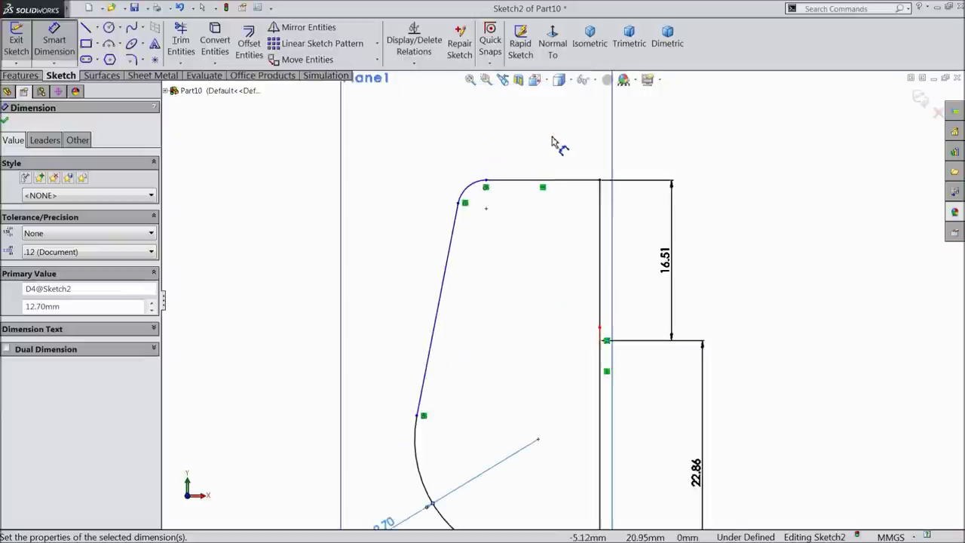
{"action": "left_click", "coordinate": [533, 218]}
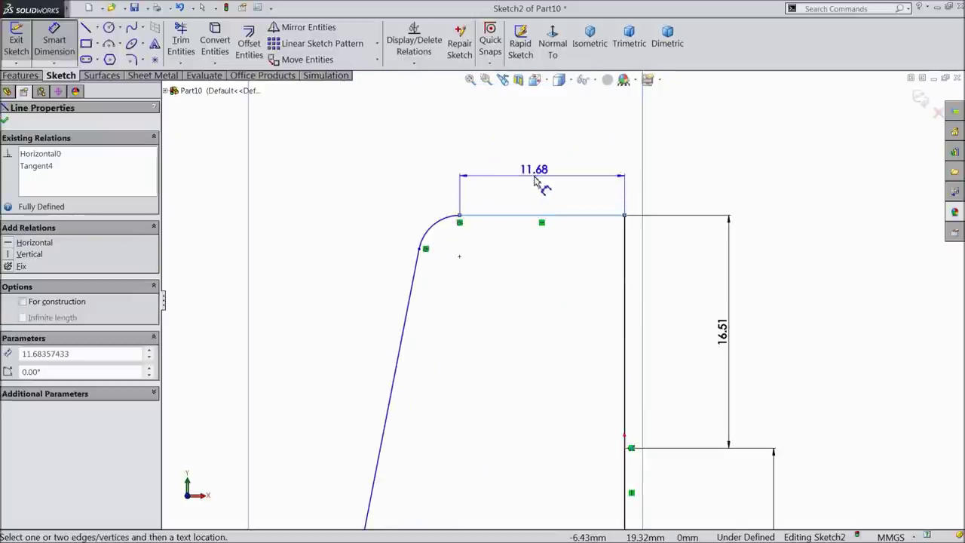
Step: Set the top line's width dimension to 7.52
{"action": "left_click", "coordinate": [535, 181]}
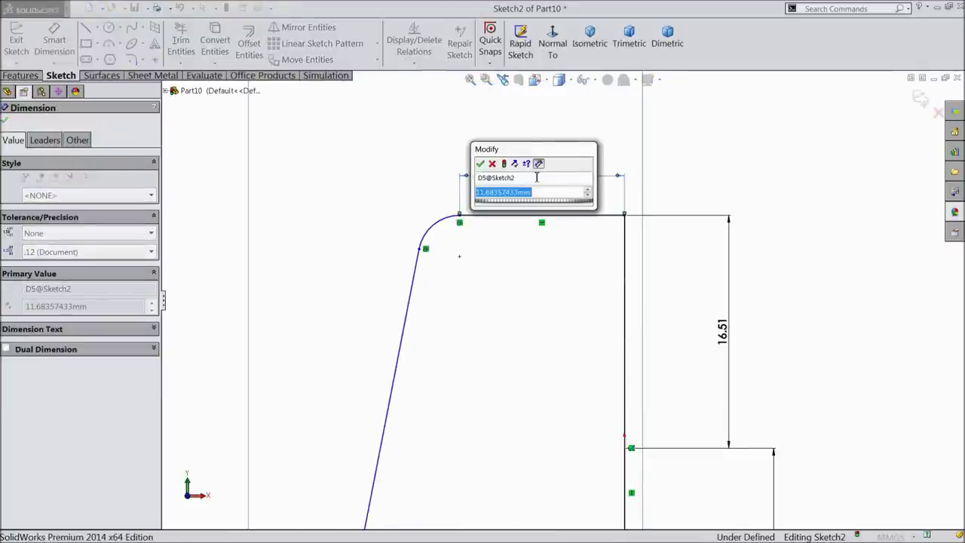
{"action": "type", "text": "7.5184"}
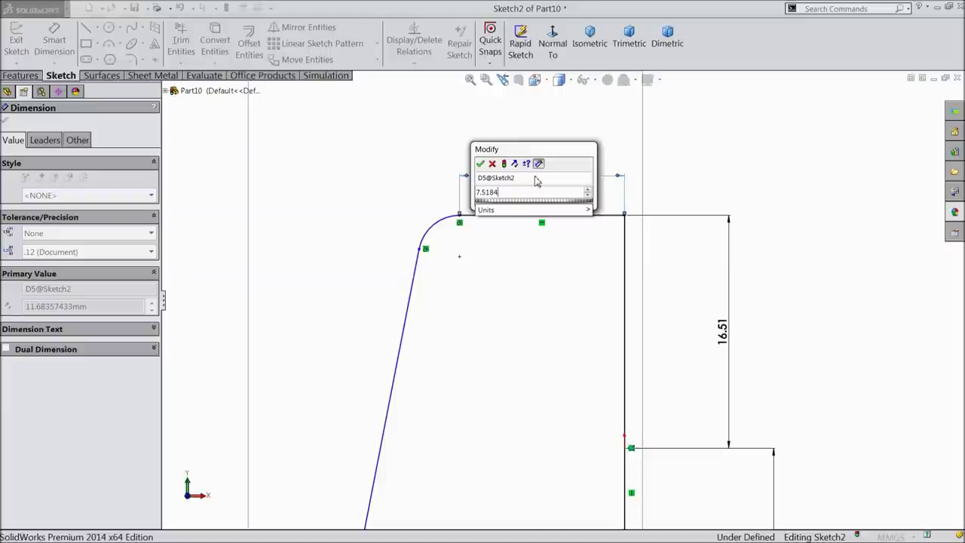
{"action": "left_click", "coordinate": [481, 163]}
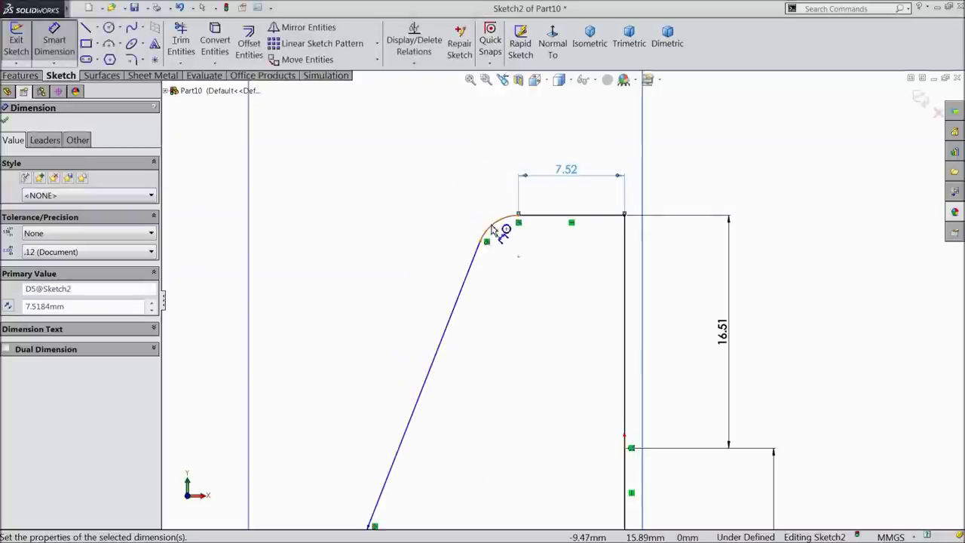
Step: Dimension the upper corner arc to R6.35
{"action": "left_click", "coordinate": [492, 228]}
{"action": "left_click", "coordinate": [455, 202]}
{"action": "type", "text": "3"}
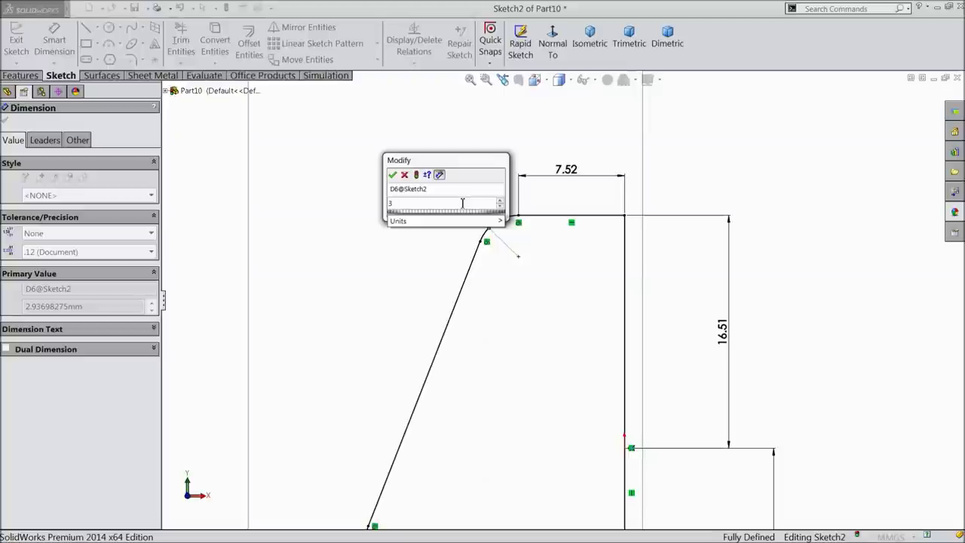
{"action": "key", "text": "BackSpace"}
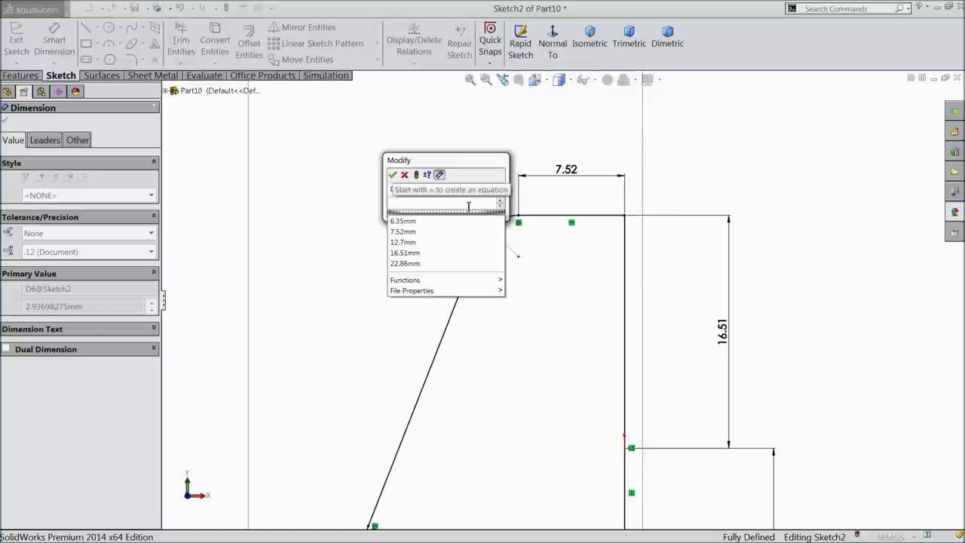
{"action": "type", "text": "6.35"}
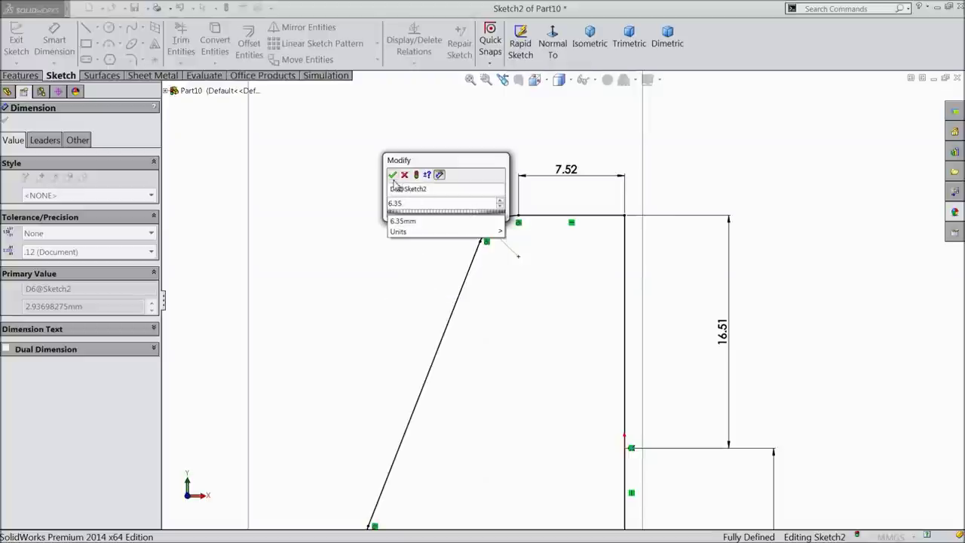
{"action": "key", "text": "Return"}
Step: Exit the now fully defined Sketch2
{"action": "scroll", "coordinate": [466, 294], "scroll_direction": "up", "scroll_amount": 2}
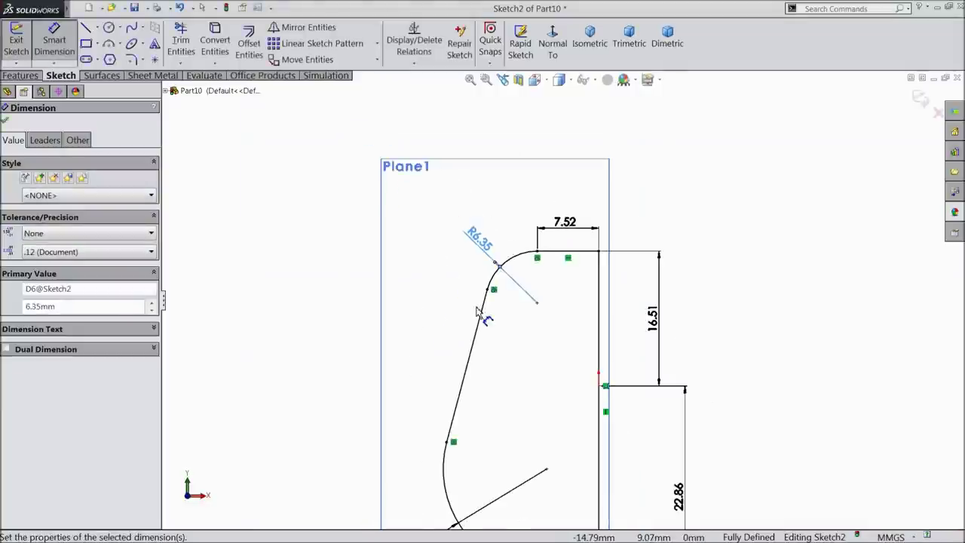
{"action": "scroll", "coordinate": [558, 286], "scroll_direction": "up", "scroll_amount": 3}
{"action": "scroll", "coordinate": [599, 403], "scroll_direction": "down", "scroll_amount": 1}
{"action": "middle_click_drag", "start_coordinate": [601, 431], "coordinate": [571, 369], "text": "ctrl"}
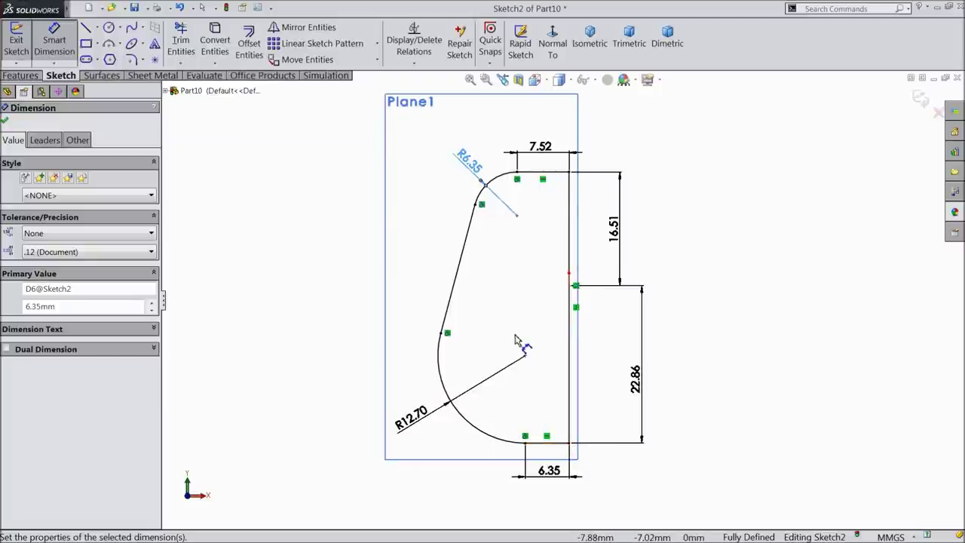
{"action": "left_click", "coordinate": [921, 100]}
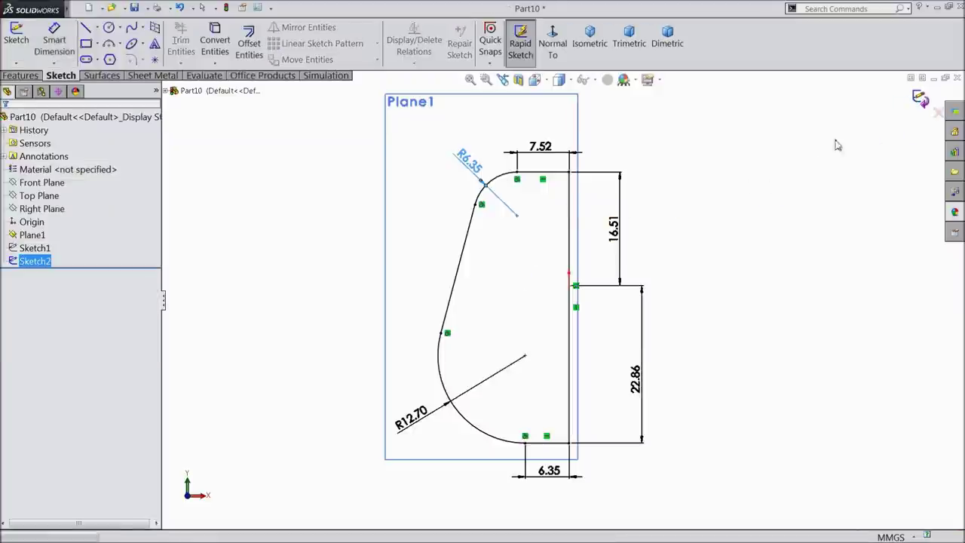
Step: Show Sketch1 again so both Plane1 profiles appear together in a tilted 3-D view
{"action": "scroll", "coordinate": [678, 254], "scroll_direction": "down", "scroll_amount": 4}
{"action": "mouse_move", "coordinate": [670, 258]}
{"action": "middle_mouse_down"}
{"action": "mouse_move", "coordinate": [618, 297]}
{"action": "mouse_move", "coordinate": [621, 315]}
{"action": "middle_mouse_up"}
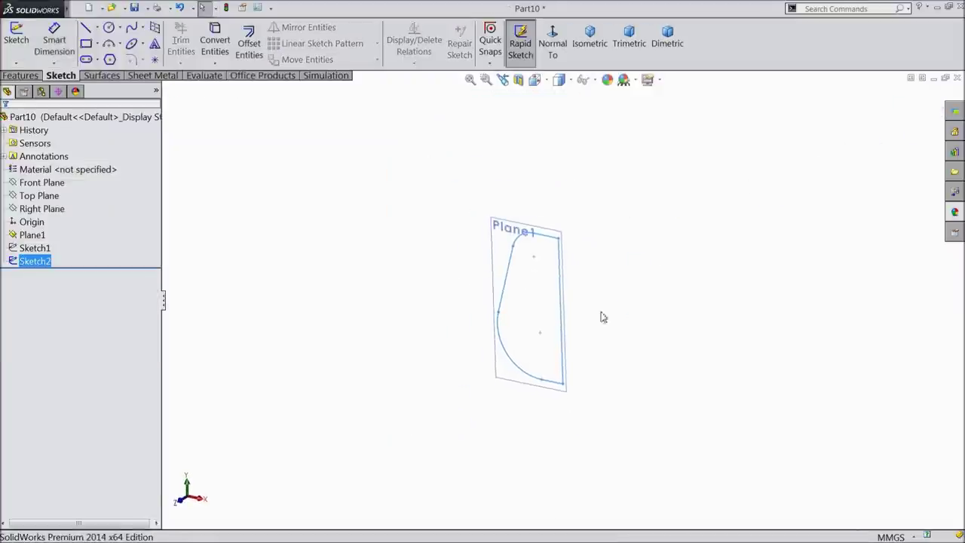
{"action": "left_click", "coordinate": [35, 248]}
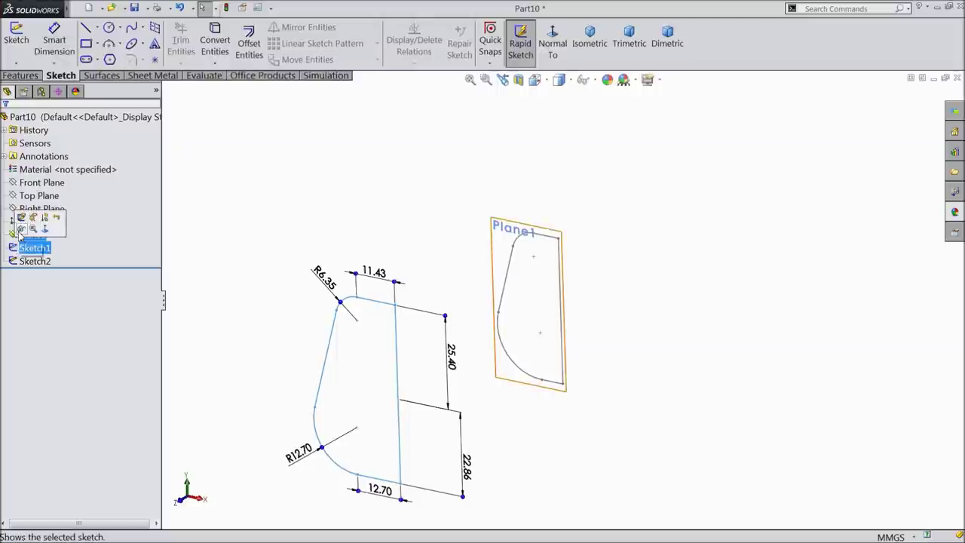
{"action": "left_click", "coordinate": [22, 219]}
{"action": "mouse_move", "coordinate": [267, 224]}
{"action": "middle_mouse_down"}
{"action": "mouse_move", "coordinate": [254, 211]}
{"action": "mouse_move", "coordinate": [259, 232]}
{"action": "middle_mouse_up"}
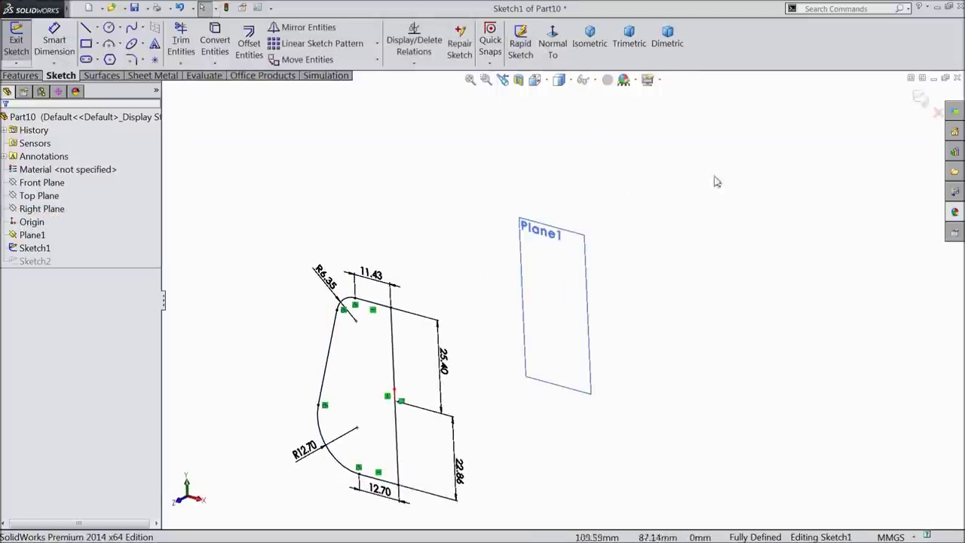
{"action": "left_click", "coordinate": [920, 98]}
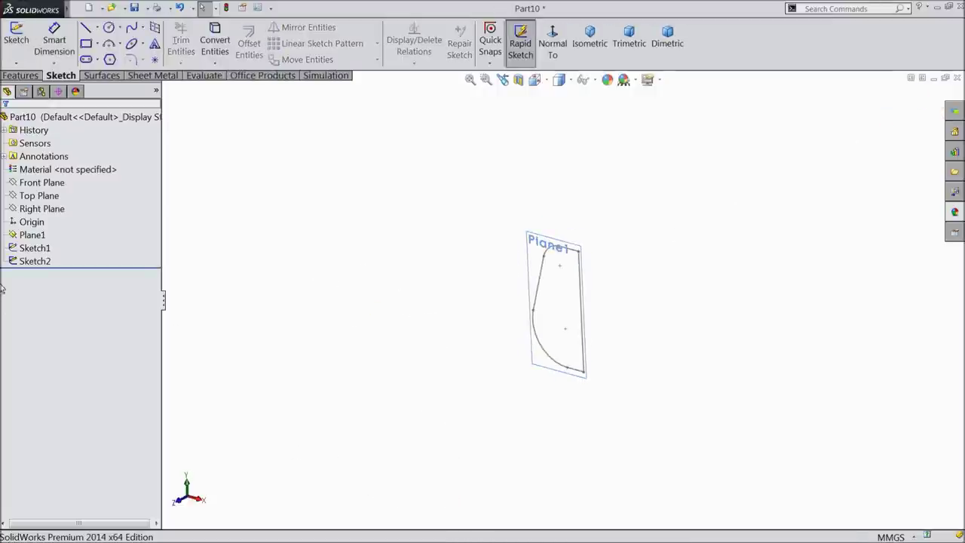
{"action": "left_click", "coordinate": [17, 251]}
{"action": "left_click", "coordinate": [30, 219]}
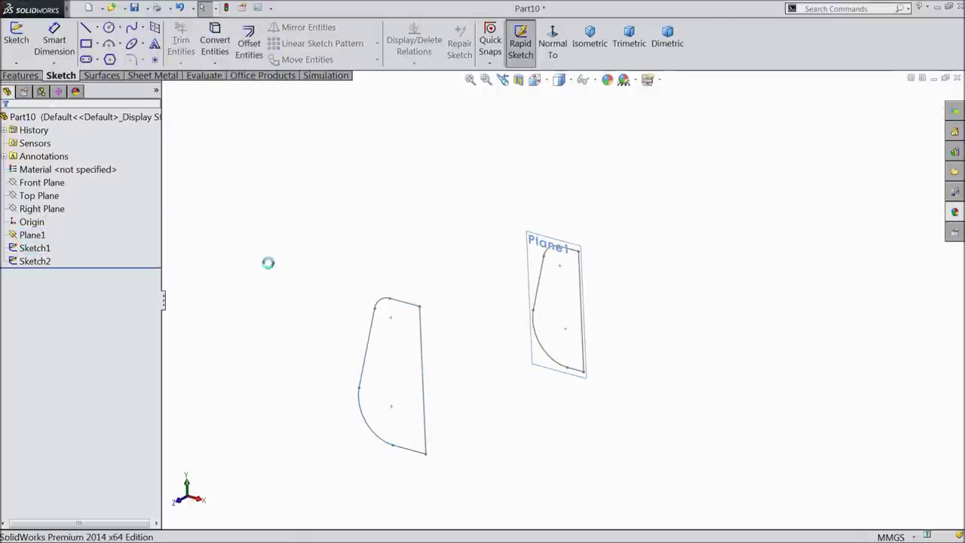
{"action": "middle_click_drag", "start_coordinate": [289, 269], "coordinate": [287, 281]}
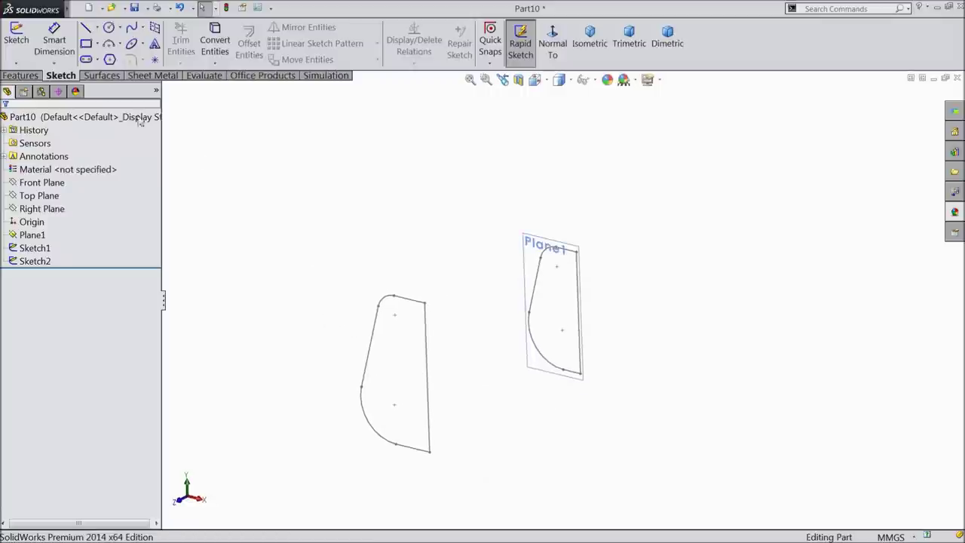
{"action": "left_click", "coordinate": [20, 76]}
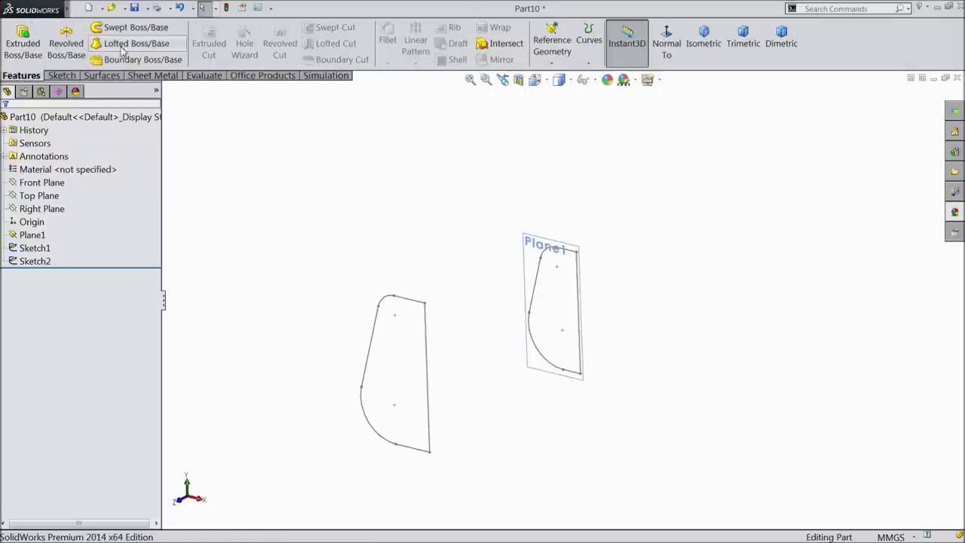
Step: Loft between Sketch1 and Sketch2 to create the solid Loft1
{"action": "left_click", "coordinate": [117, 47]}
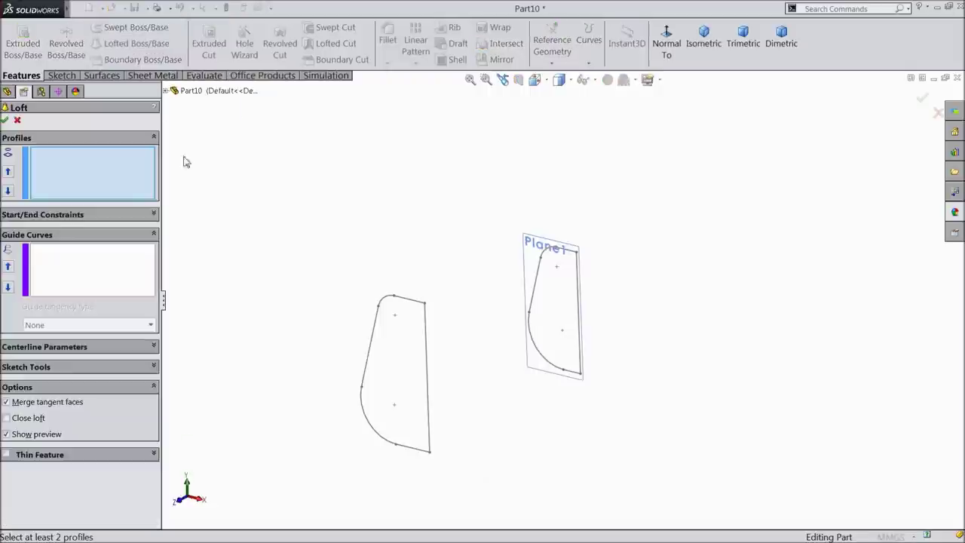
{"action": "left_click", "coordinate": [425, 306]}
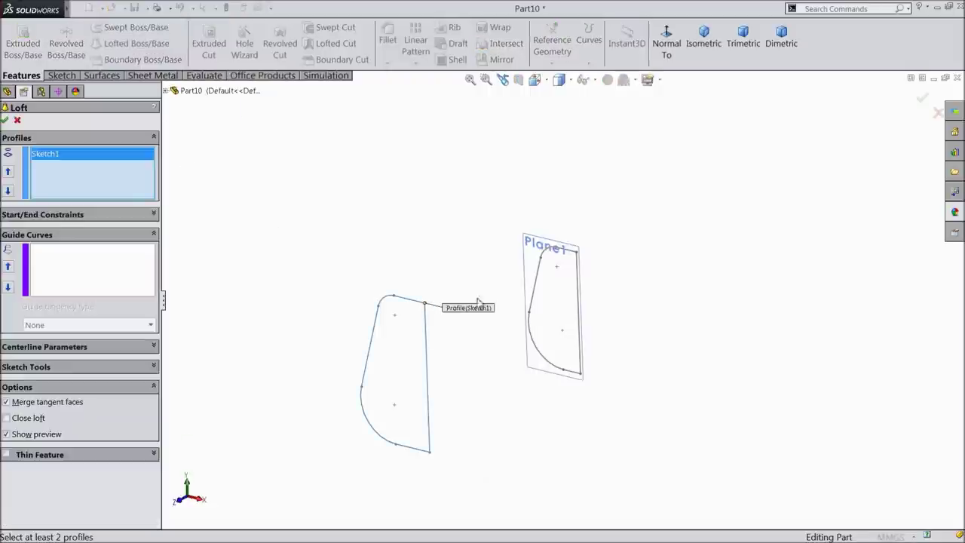
{"action": "left_click", "coordinate": [577, 254]}
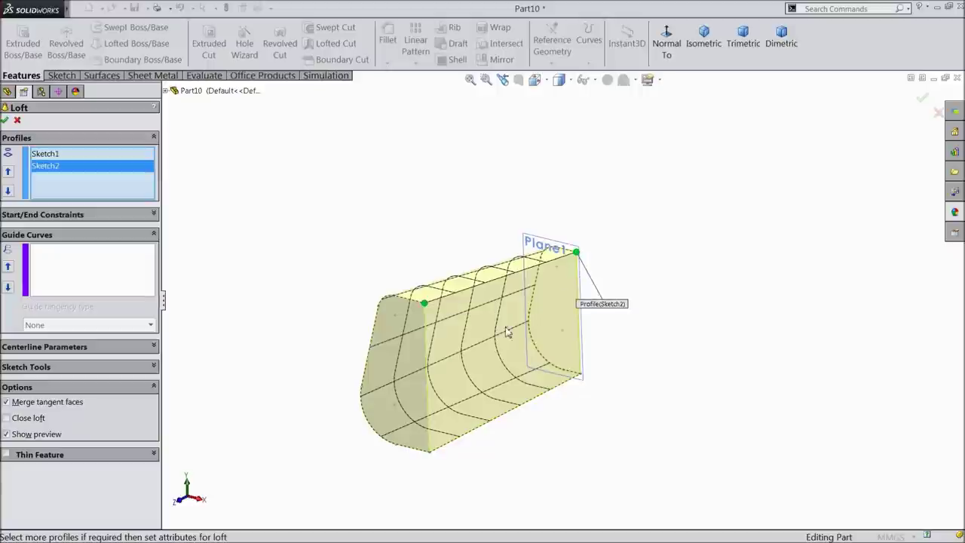
{"action": "scroll", "coordinate": [485, 413], "scroll_direction": "down", "scroll_amount": 3}
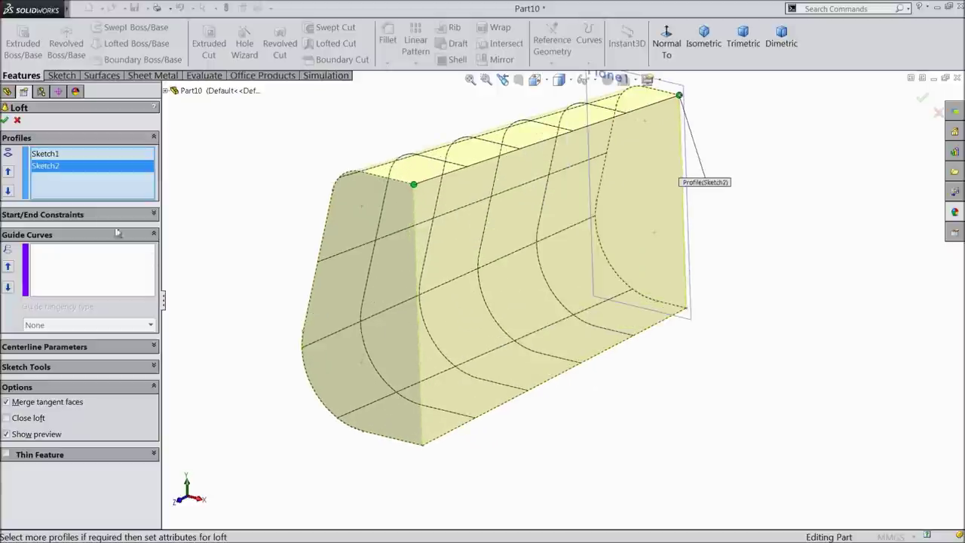
{"action": "left_click", "coordinate": [5, 122]}
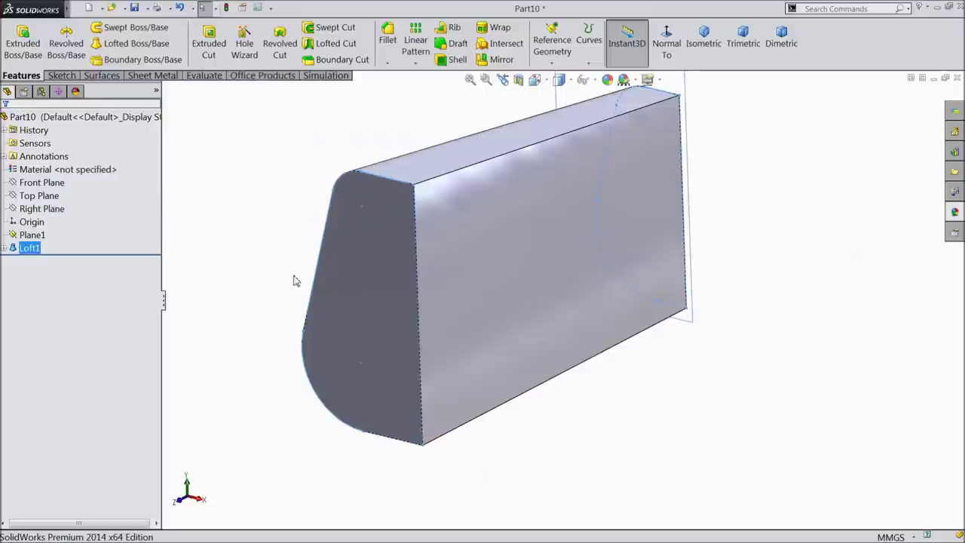
{"action": "left_click", "coordinate": [285, 263]}
{"action": "mouse_move", "coordinate": [285, 262]}
{"action": "middle_mouse_down"}
{"action": "mouse_move", "coordinate": [282, 249]}
{"action": "mouse_move", "coordinate": [299, 248]}
{"action": "mouse_move", "coordinate": [272, 261]}
{"action": "middle_mouse_up"}
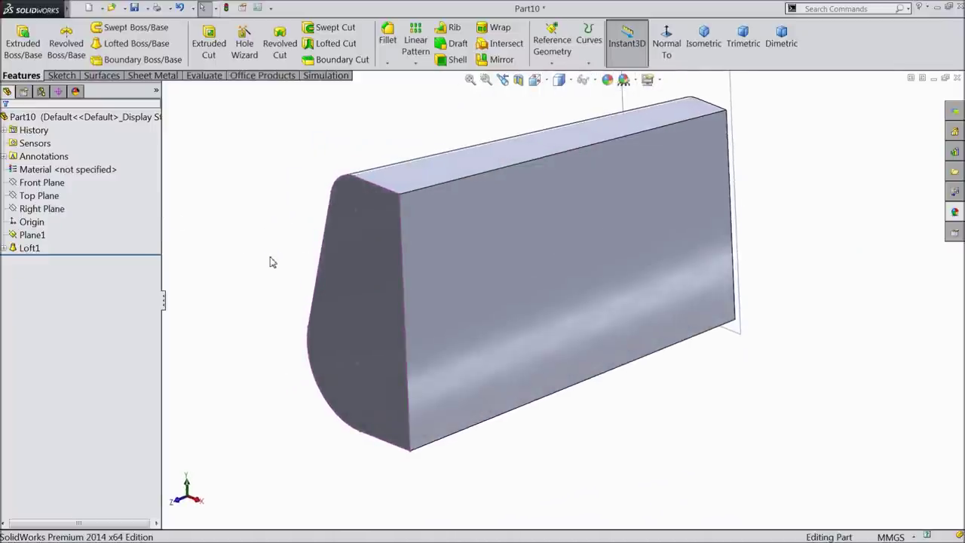
{"action": "mouse_move", "coordinate": [273, 262]}
{"action": "middle_mouse_down"}
{"action": "mouse_move", "coordinate": [284, 267]}
{"action": "mouse_move", "coordinate": [276, 266]}
{"action": "middle_mouse_up"}
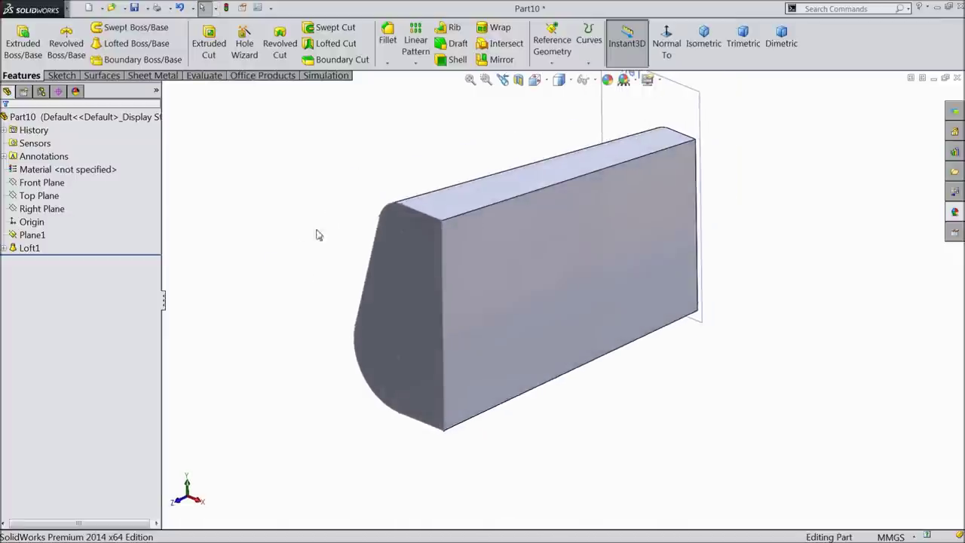
Step: Hide Plane1
{"action": "left_click", "coordinate": [687, 128]}
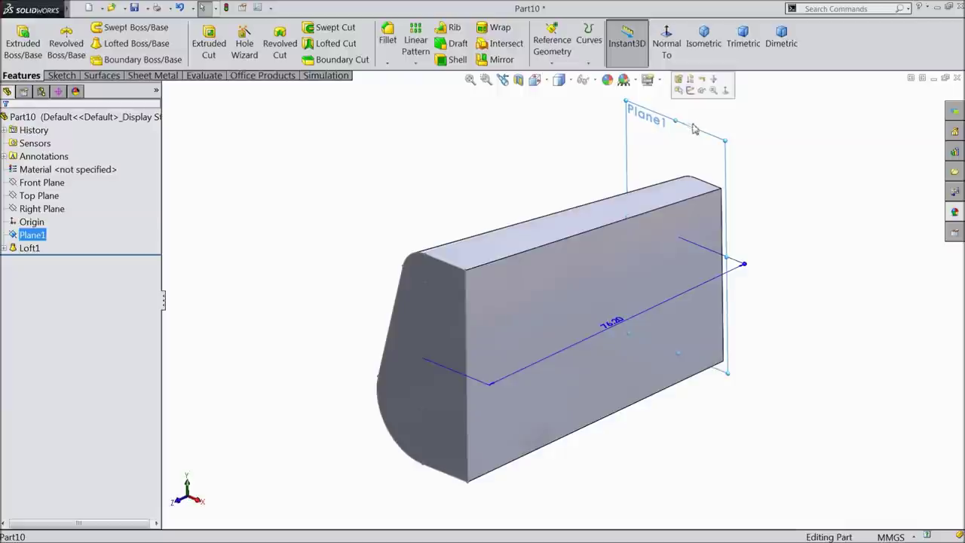
{"action": "left_click", "coordinate": [702, 91]}
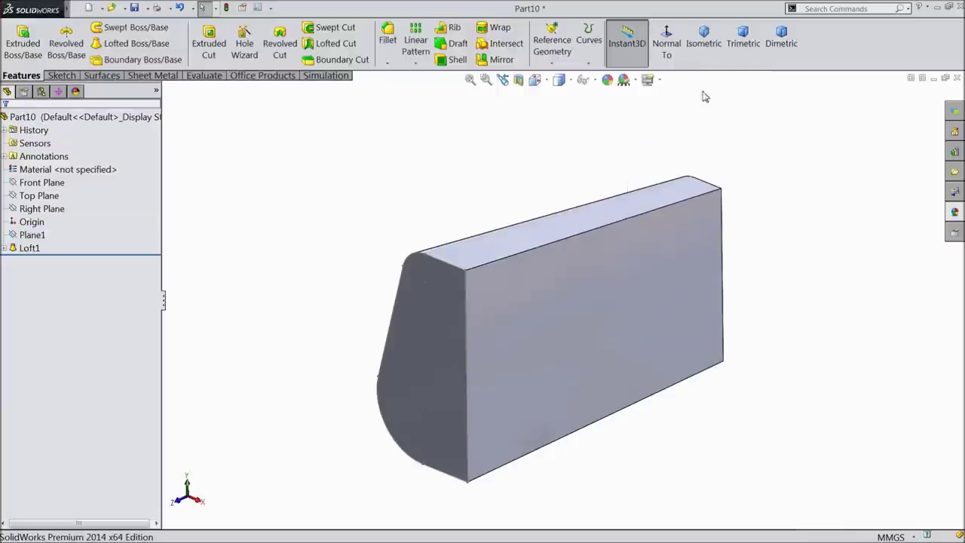
{"action": "left_click", "coordinate": [499, 59]}
Step: Mirror Loft1 about its large flat face to create Mirror1
{"action": "left_click", "coordinate": [59, 214]}
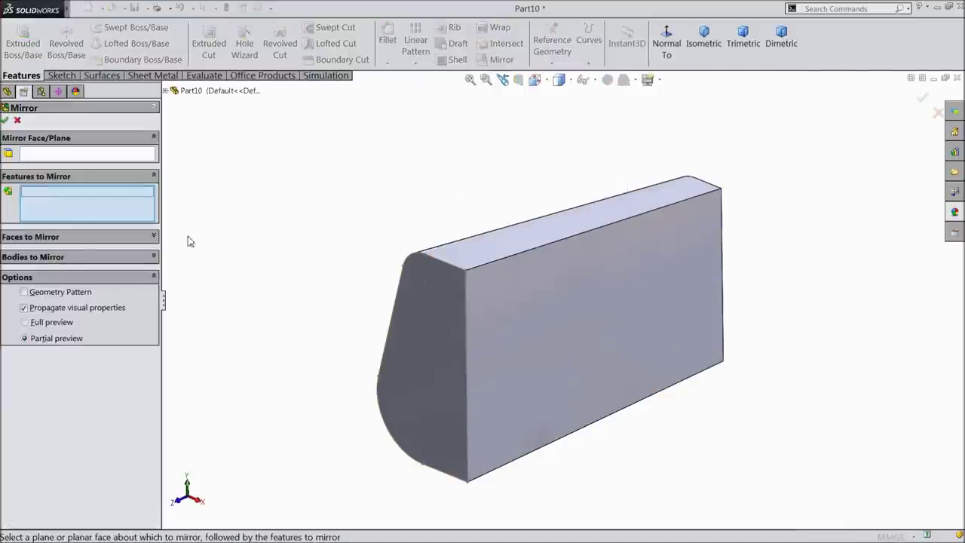
{"action": "left_click", "coordinate": [445, 305]}
{"action": "left_click", "coordinate": [112, 156]}
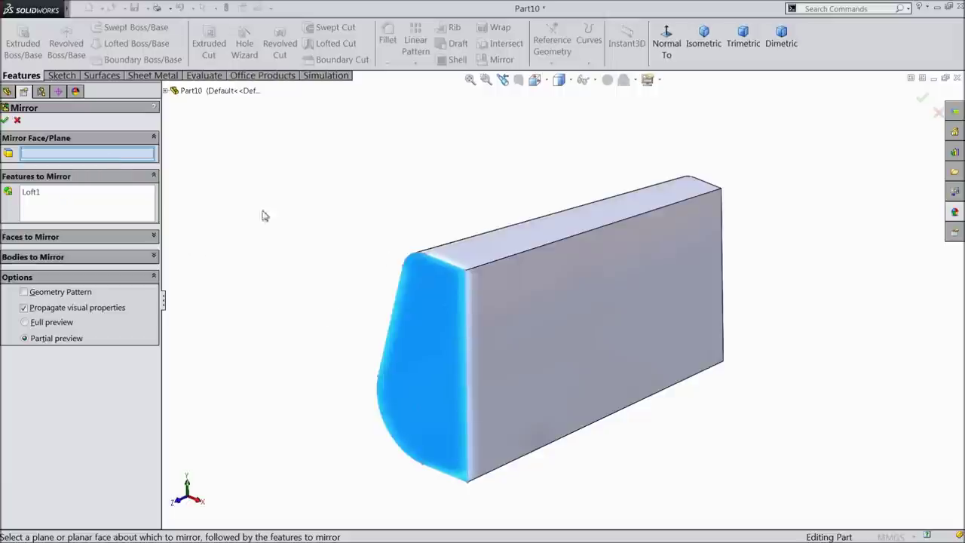
{"action": "left_click", "coordinate": [584, 335]}
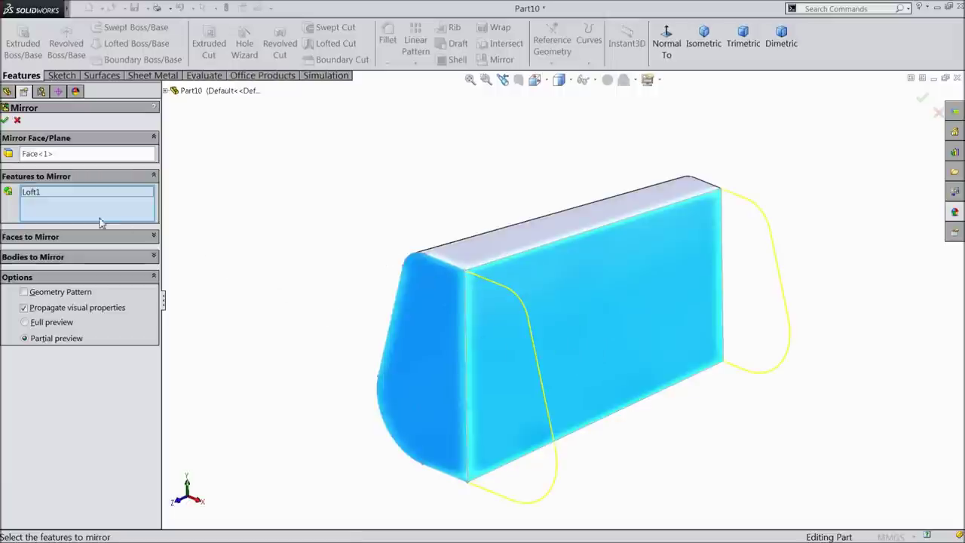
{"action": "left_click", "coordinate": [5, 122]}
{"action": "mouse_move", "coordinate": [280, 267]}
{"action": "middle_mouse_down"}
{"action": "mouse_move", "coordinate": [308, 249]}
{"action": "mouse_move", "coordinate": [297, 271]}
{"action": "mouse_move", "coordinate": [279, 273]}
{"action": "middle_mouse_up"}
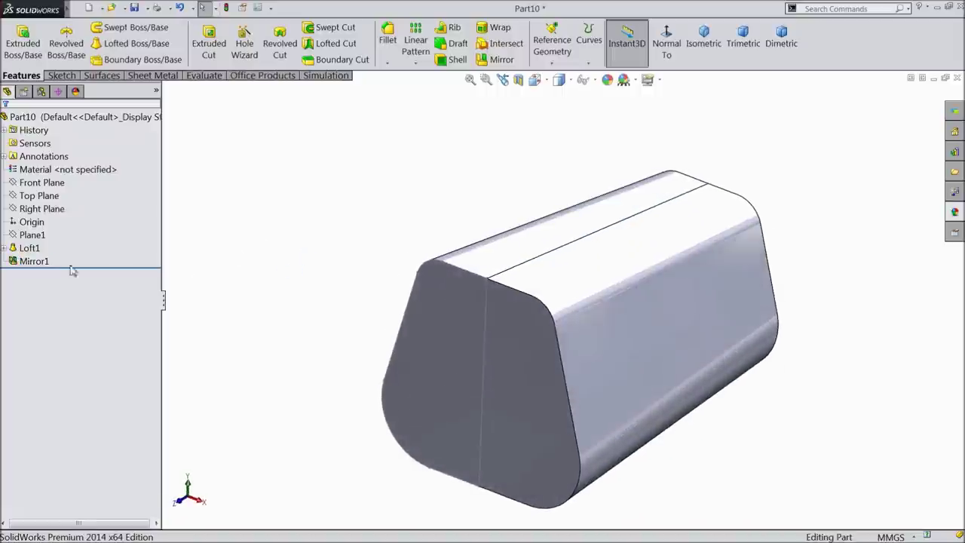
Step: Hide Sketch1 under Loft1 on the finished body
{"action": "left_click", "coordinate": [4, 248]}
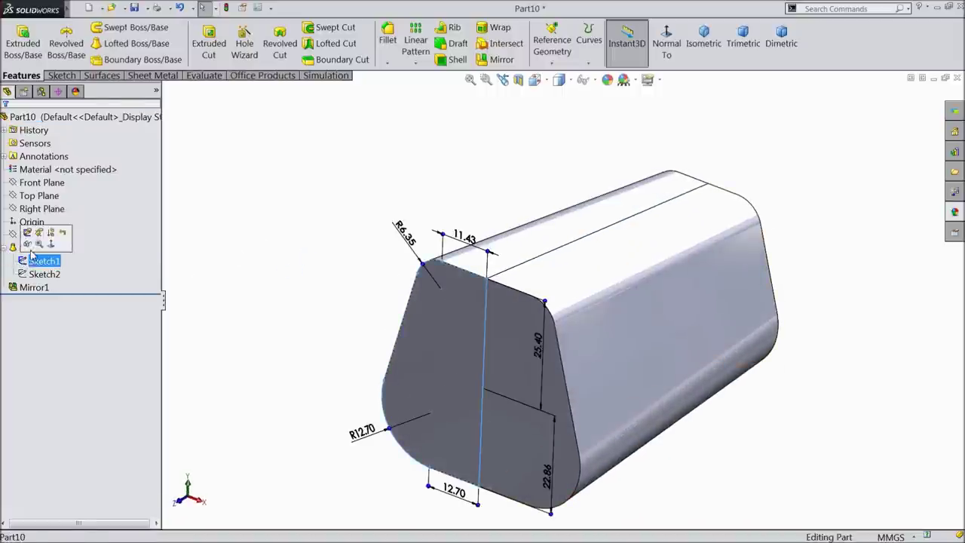
{"action": "left_click", "coordinate": [31, 243]}
{"action": "scroll", "coordinate": [315, 305], "scroll_direction": "up", "scroll_amount": 2}
{"action": "middle_click_drag", "start_coordinate": [315, 305], "coordinate": [415, 344]}
Step: Select the Front Plane as reference for a new plane
{"action": "left_click", "coordinate": [36, 144]}
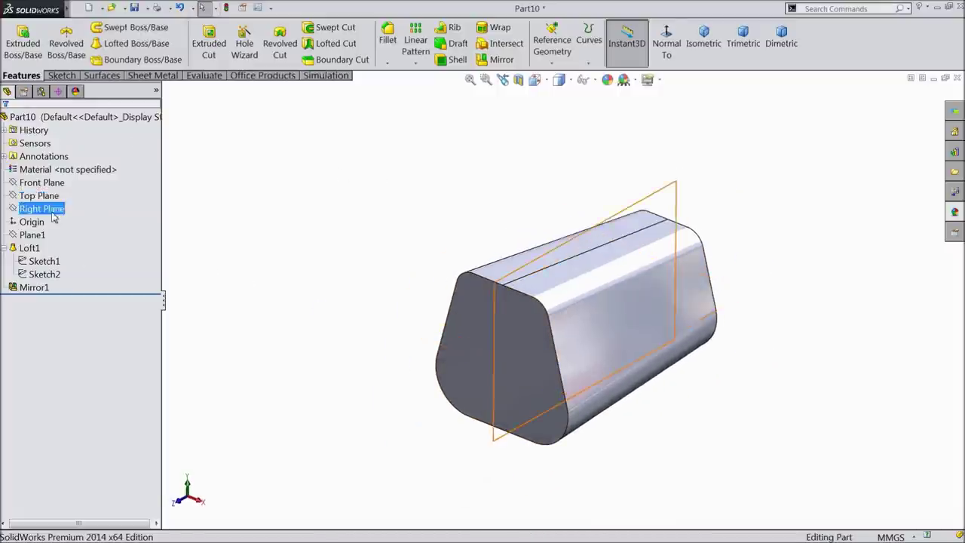
{"action": "left_click", "coordinate": [41, 183]}
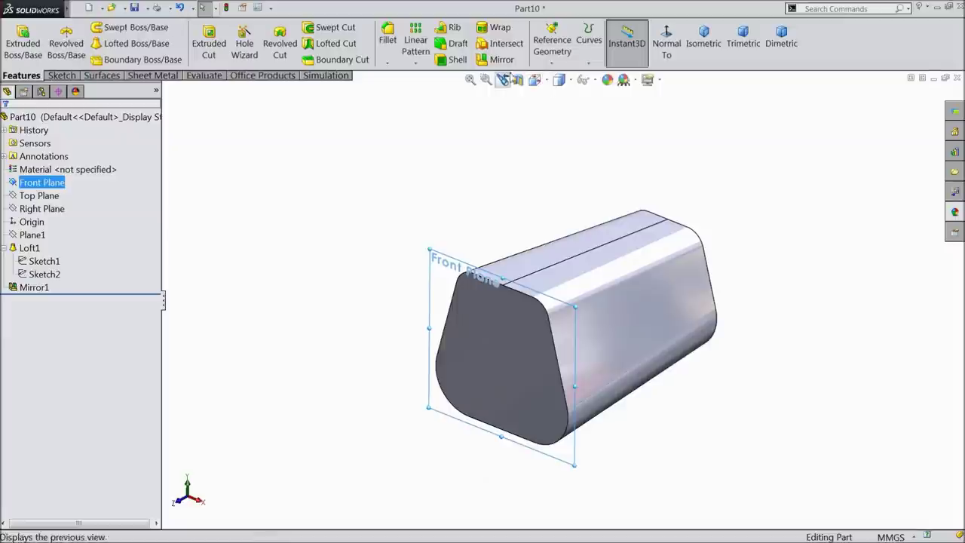
{"action": "left_click", "coordinate": [556, 62]}
Step: Create Plane2 offset 25.4 mm from the Front Plane
{"action": "left_click", "coordinate": [561, 78]}
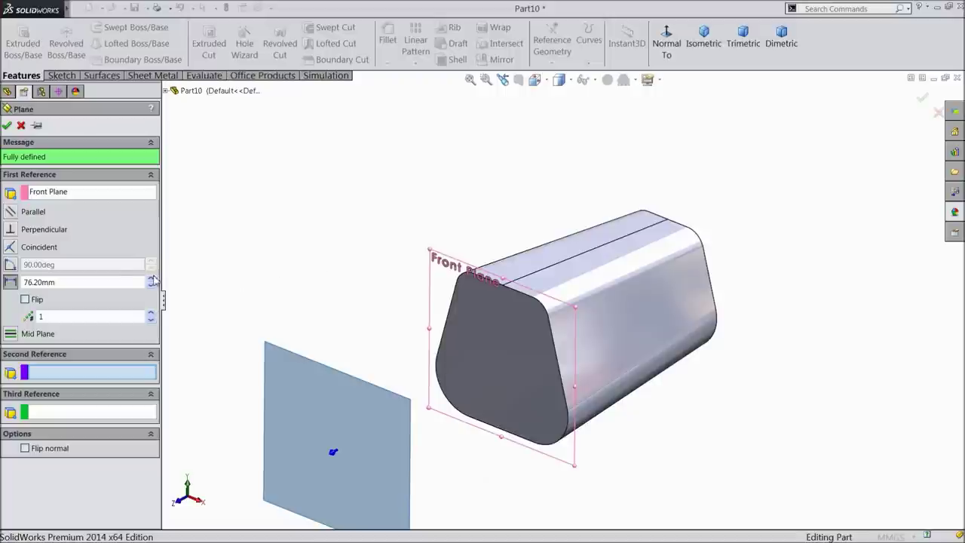
{"action": "left_click_drag", "start_coordinate": [60, 281], "coordinate": [6, 284]}
{"action": "type", "text": "25"}
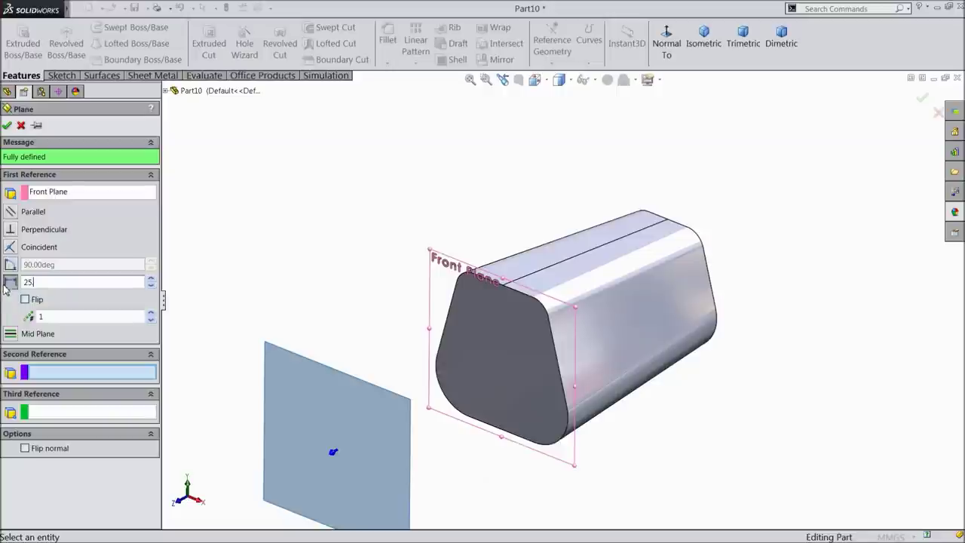
{"action": "type", "text": ".4"}
{"action": "key", "text": "Return"}
{"action": "middle_click_drag", "start_coordinate": [317, 348], "coordinate": [432, 406]}
{"action": "scroll", "coordinate": [445, 374], "scroll_direction": "down", "scroll_amount": 3}
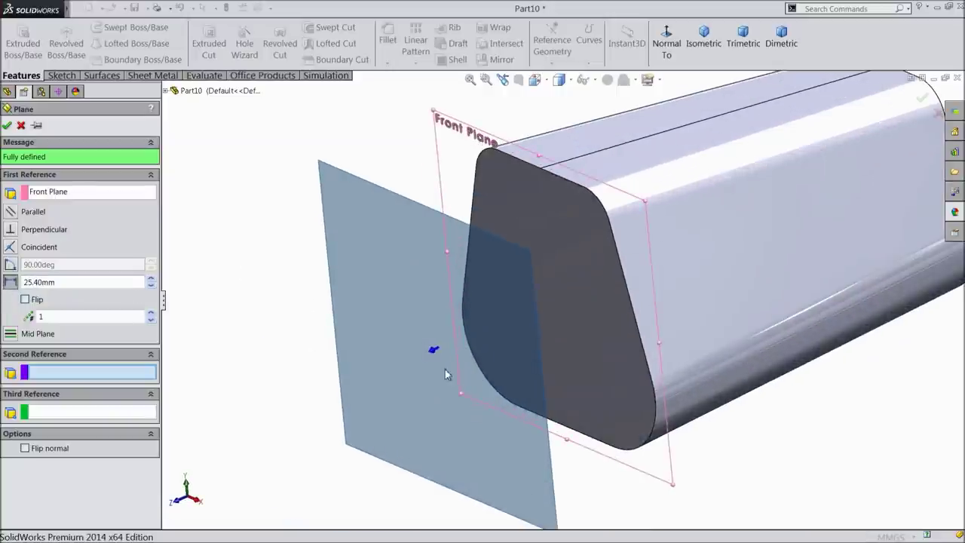
{"action": "left_click", "coordinate": [10, 127]}
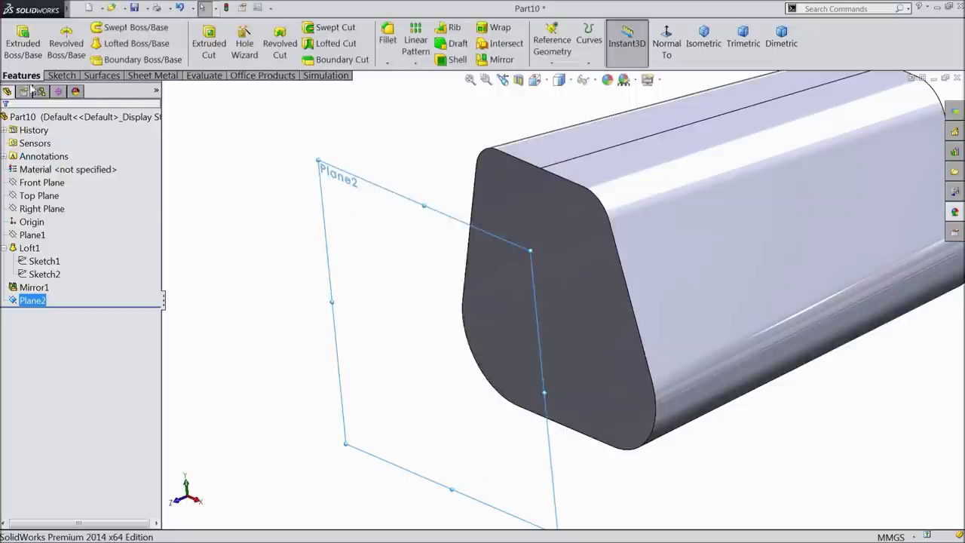
{"action": "left_click", "coordinate": [60, 75]}
Step: Start a sketch on Plane2, viewed head-on, and draw a circle centred on the origin
{"action": "left_click", "coordinate": [17, 39]}
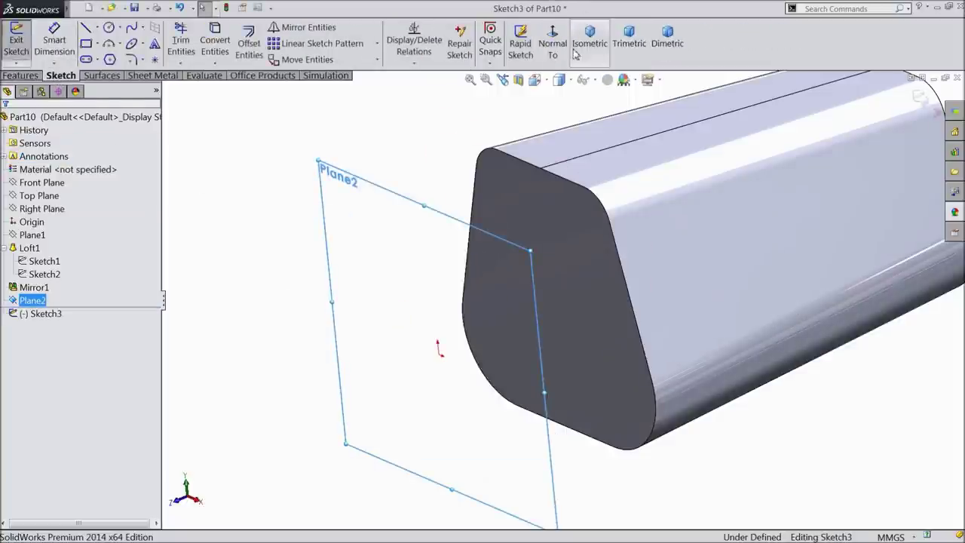
{"action": "left_click", "coordinate": [551, 46]}
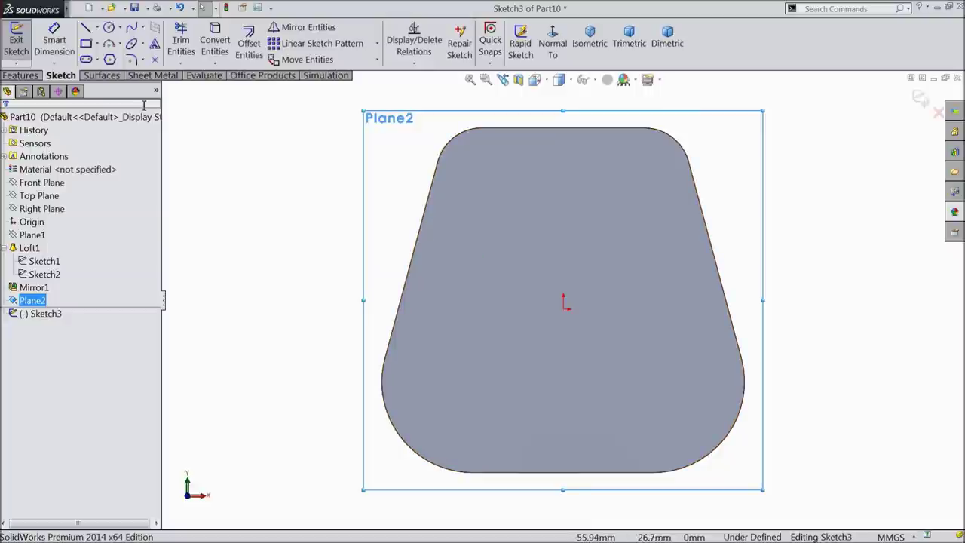
{"action": "left_click", "coordinate": [109, 28]}
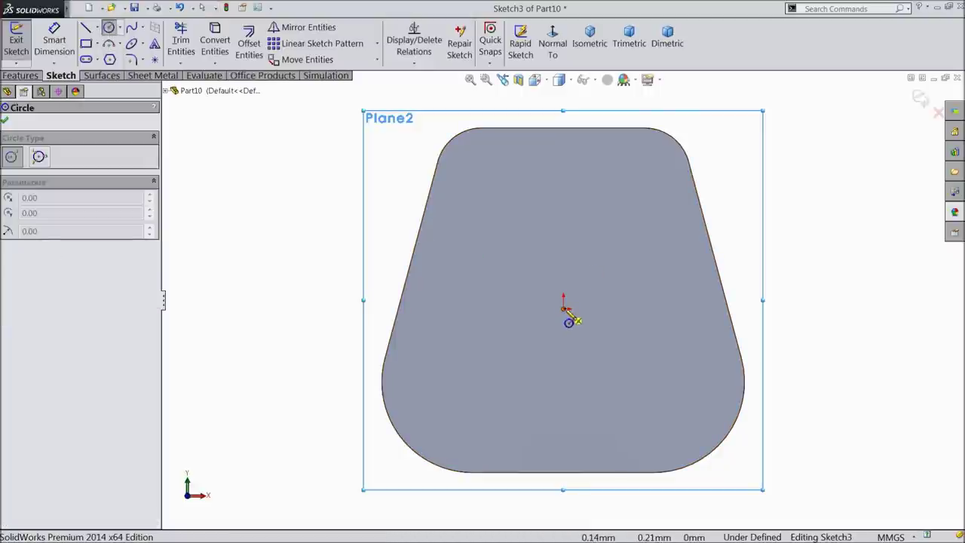
{"action": "left_click", "coordinate": [564, 309]}
{"action": "left_click", "coordinate": [486, 181]}
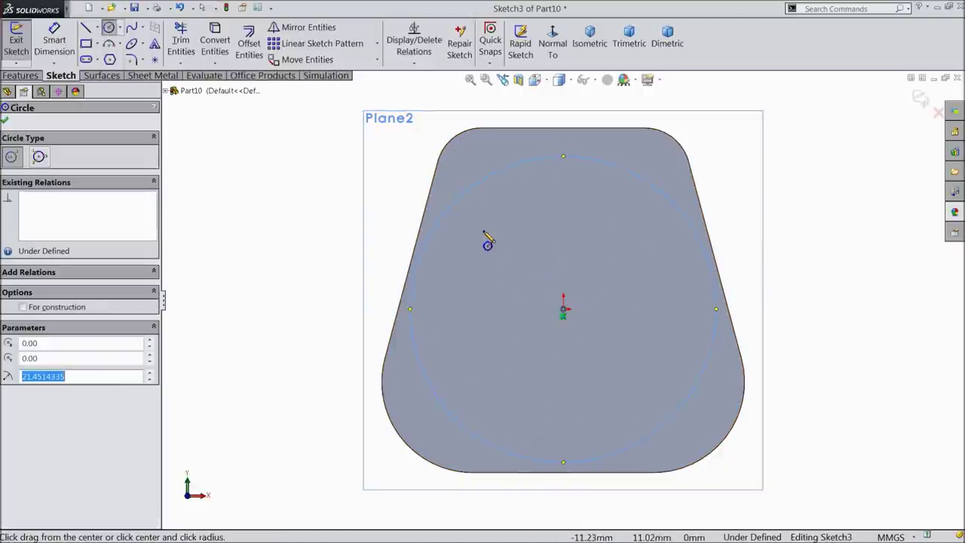
Step: Dimension the circle's diameter to 38.10
{"action": "left_click", "coordinate": [54, 41]}
{"action": "left_click", "coordinate": [420, 275]}
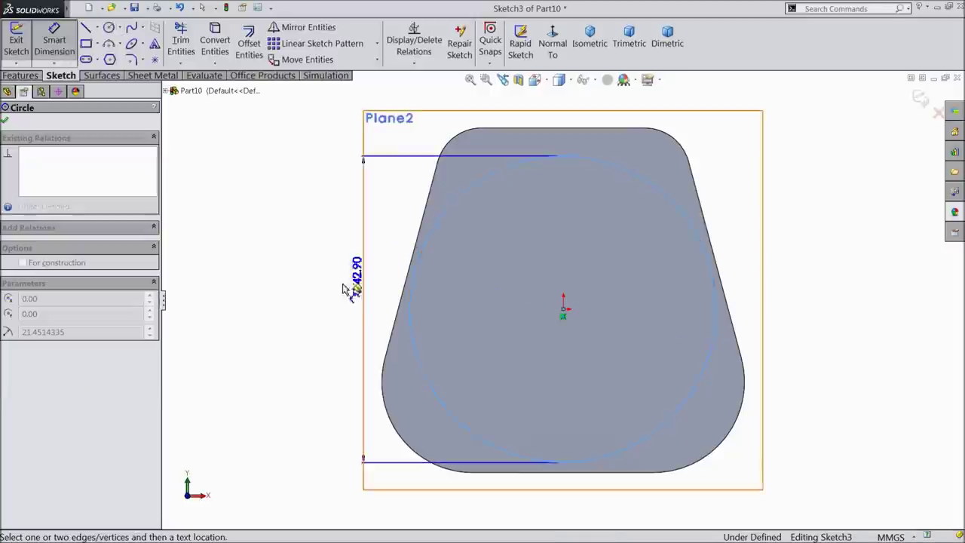
{"action": "left_click", "coordinate": [343, 289]}
{"action": "type", "text": "38.1"}
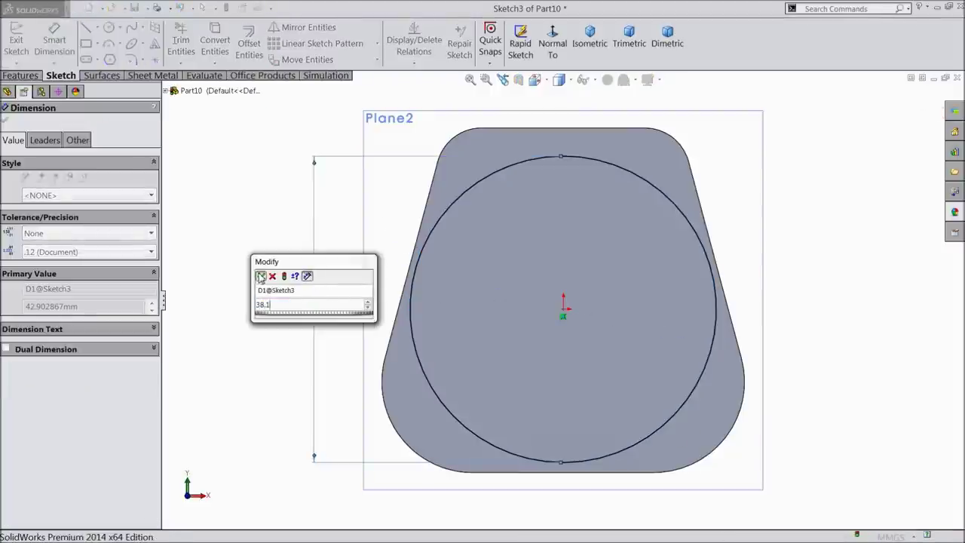
{"action": "left_click", "coordinate": [260, 276]}
{"action": "scroll", "coordinate": [370, 291], "scroll_direction": "down", "scroll_amount": 3}
{"action": "middle_click_drag", "start_coordinate": [370, 291], "coordinate": [317, 314]}
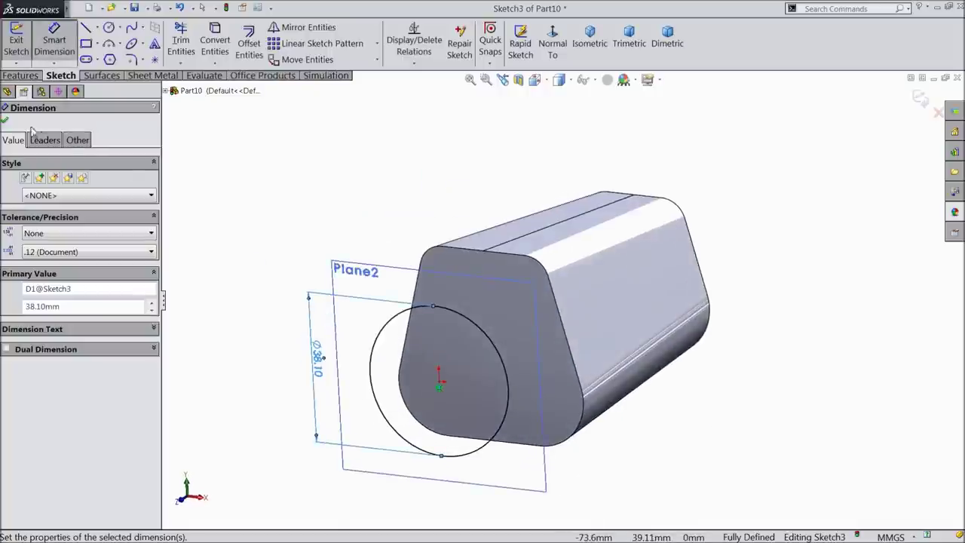
{"action": "left_click", "coordinate": [6, 122]}
Step: Exit Sketch3 and orbit the model to a new angle
{"action": "left_click", "coordinate": [921, 97]}
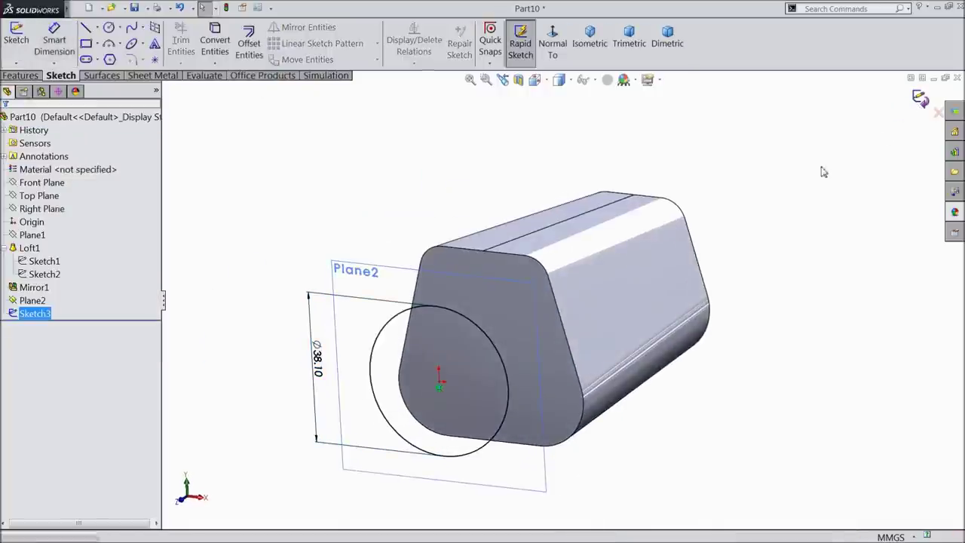
{"action": "middle_click_drag", "start_coordinate": [778, 206], "coordinate": [752, 224]}
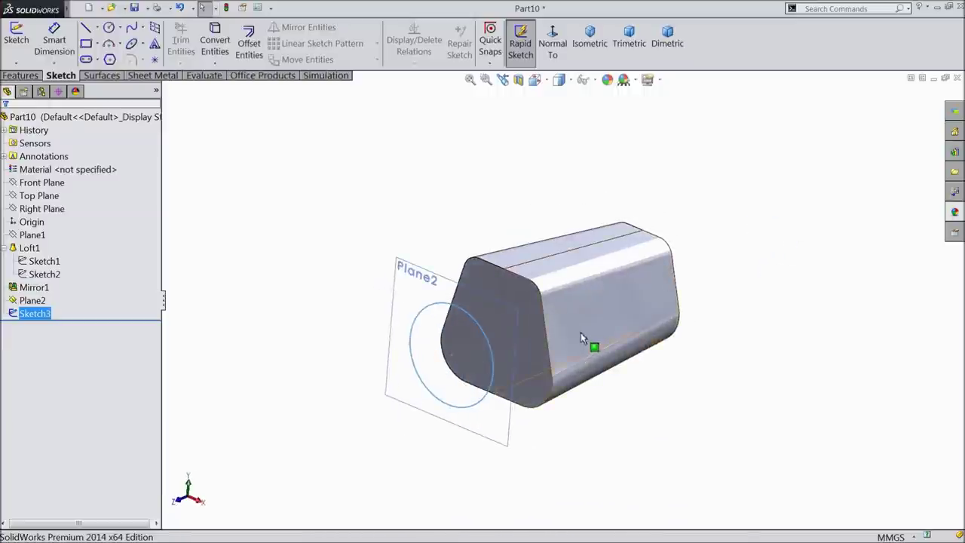
{"action": "scroll", "coordinate": [577, 337], "scroll_direction": "down", "scroll_amount": 3}
{"action": "middle_click_drag", "start_coordinate": [578, 334], "coordinate": [571, 327]}
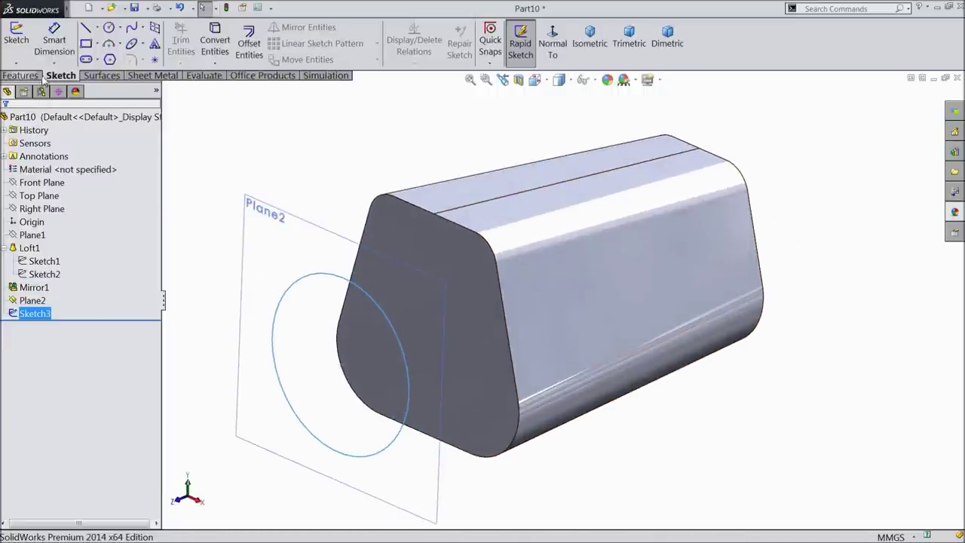
{"action": "left_click", "coordinate": [20, 76]}
Step: Start a lofted boss and try a part edge and the circle sketch as profiles
{"action": "left_click", "coordinate": [128, 43]}
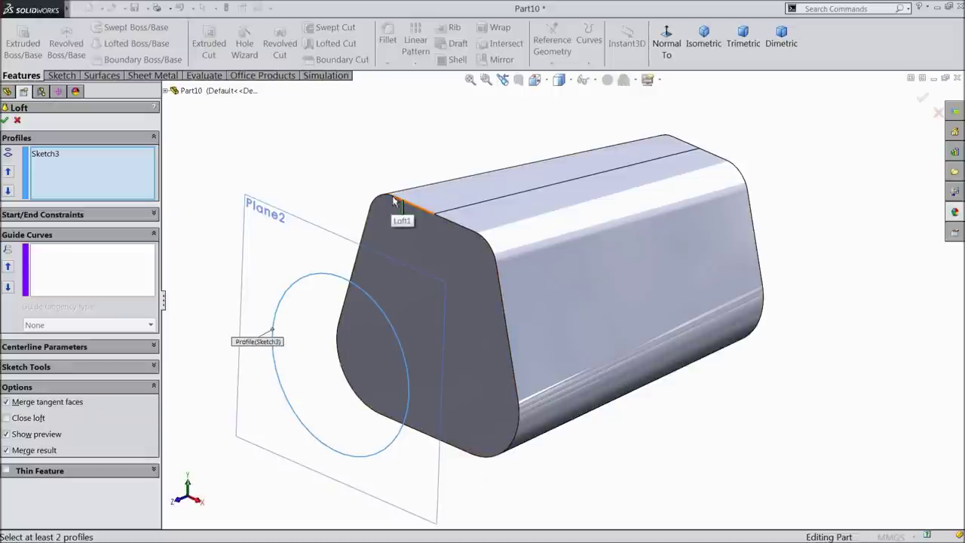
{"action": "scroll", "coordinate": [394, 200], "scroll_direction": "down", "scroll_amount": 2}
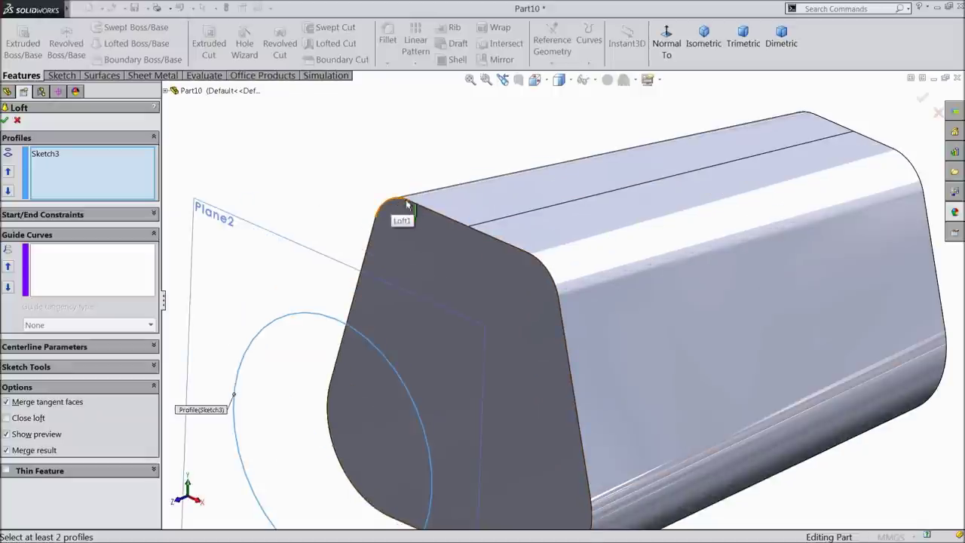
{"action": "left_click", "coordinate": [406, 205]}
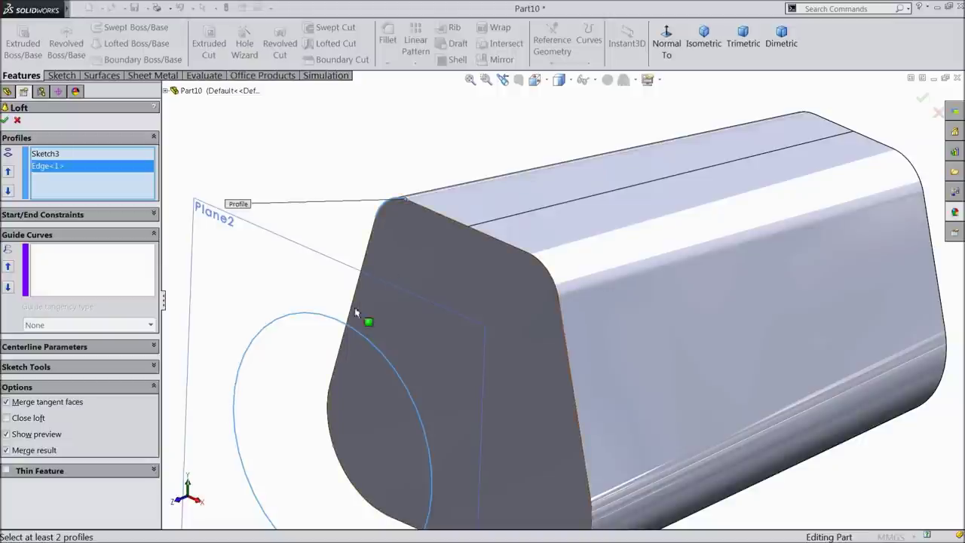
{"action": "left_click", "coordinate": [329, 322]}
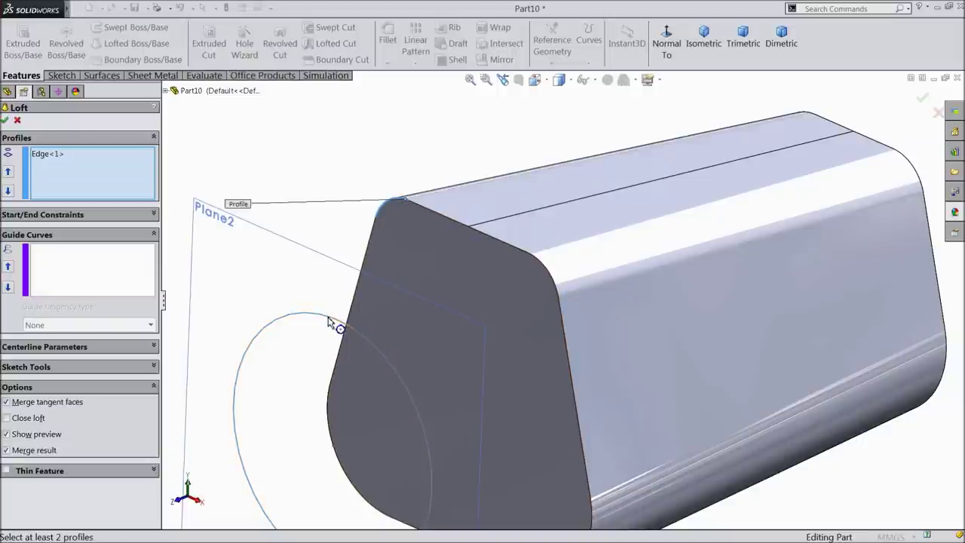
{"action": "left_click", "coordinate": [329, 322]}
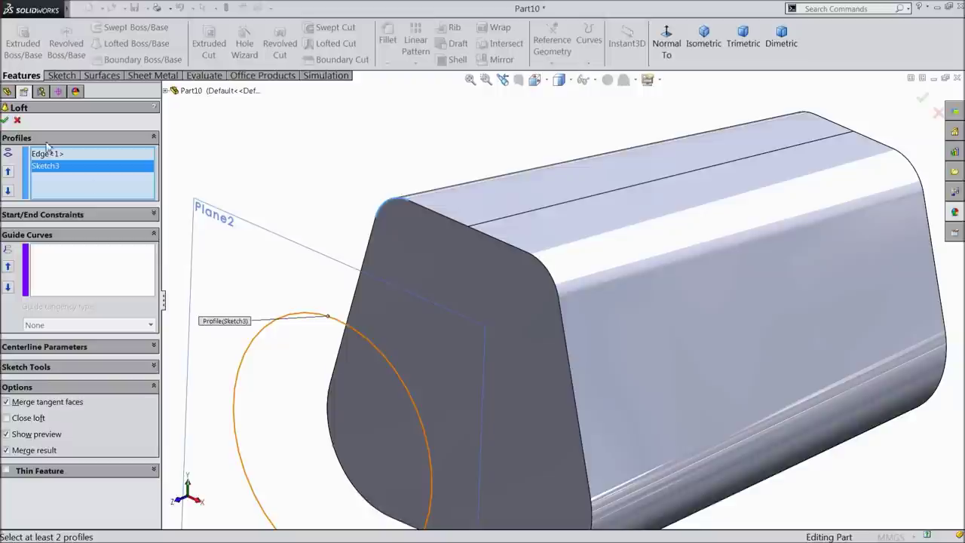
Step: Clear the loft profiles and pick Sketch1 from the flyout feature tree instead
{"action": "right_click", "coordinate": [53, 172]}
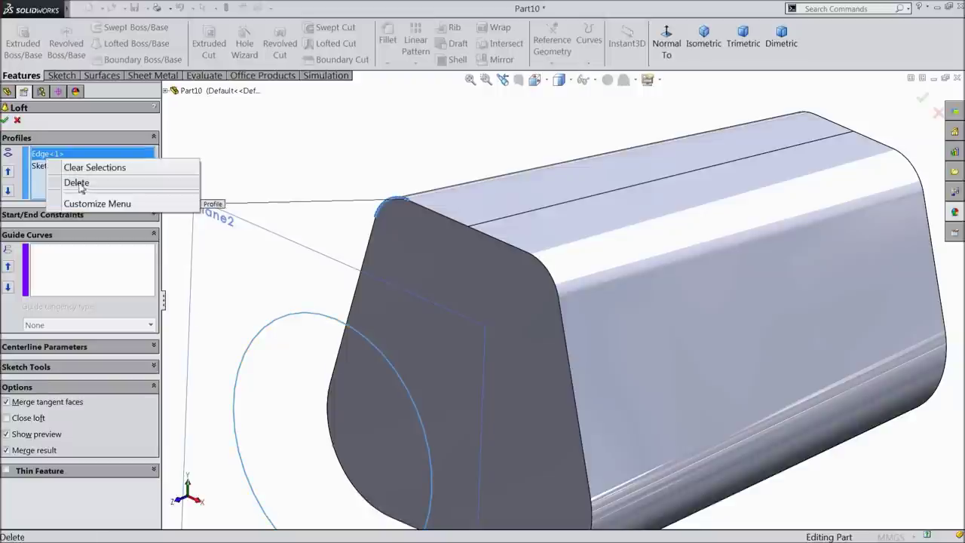
{"action": "left_click", "coordinate": [75, 168]}
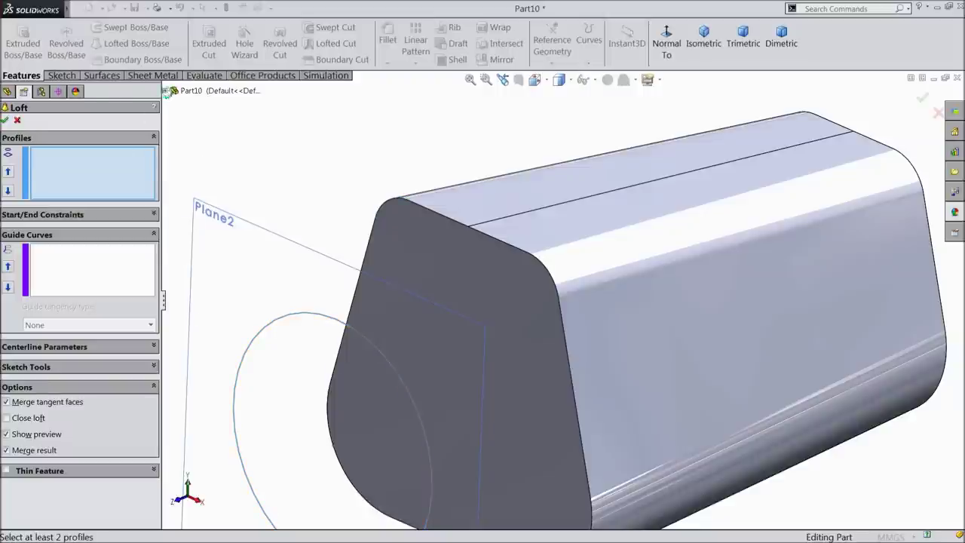
{"action": "left_click", "coordinate": [166, 90]}
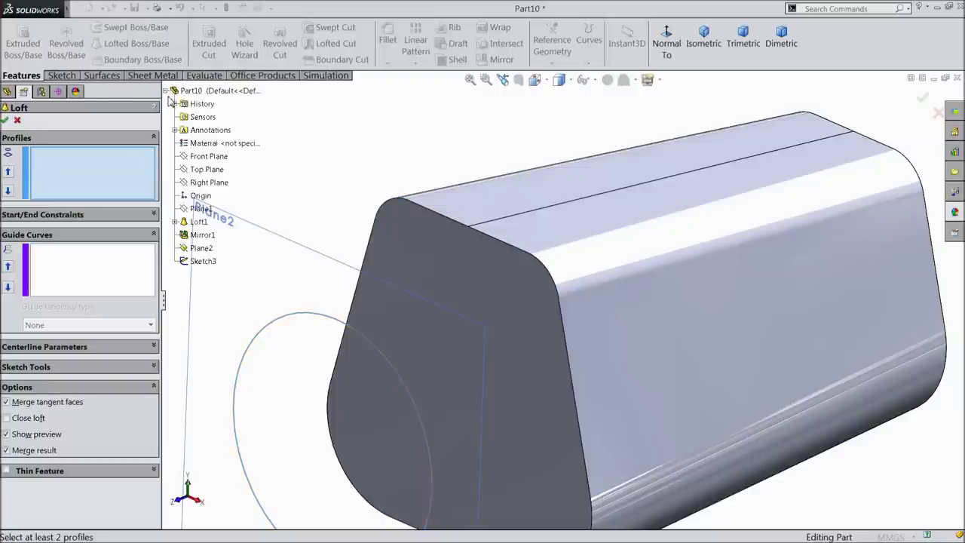
{"action": "left_click", "coordinate": [176, 223]}
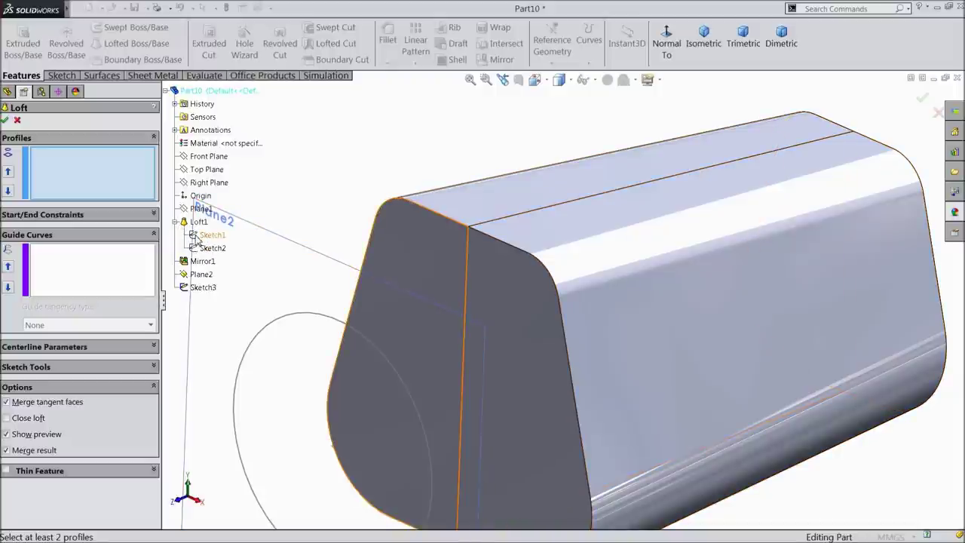
{"action": "left_click", "coordinate": [196, 237]}
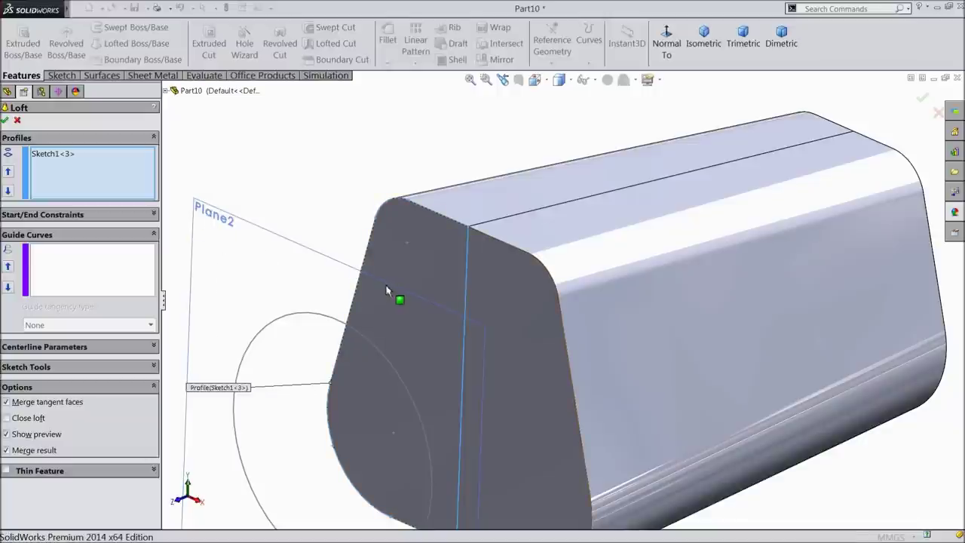
{"action": "scroll", "coordinate": [525, 314], "scroll_direction": "up", "scroll_amount": 5}
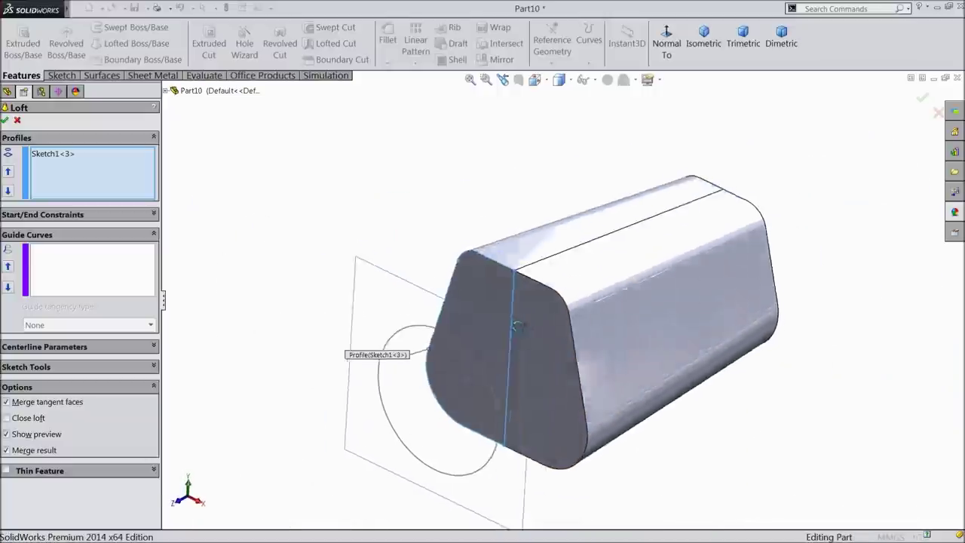
Step: Loft from the part's end face to the Ø38.10 circle sketch, creating Loft2
{"action": "right_click", "coordinate": [46, 156]}
{"action": "left_click", "coordinate": [83, 166]}
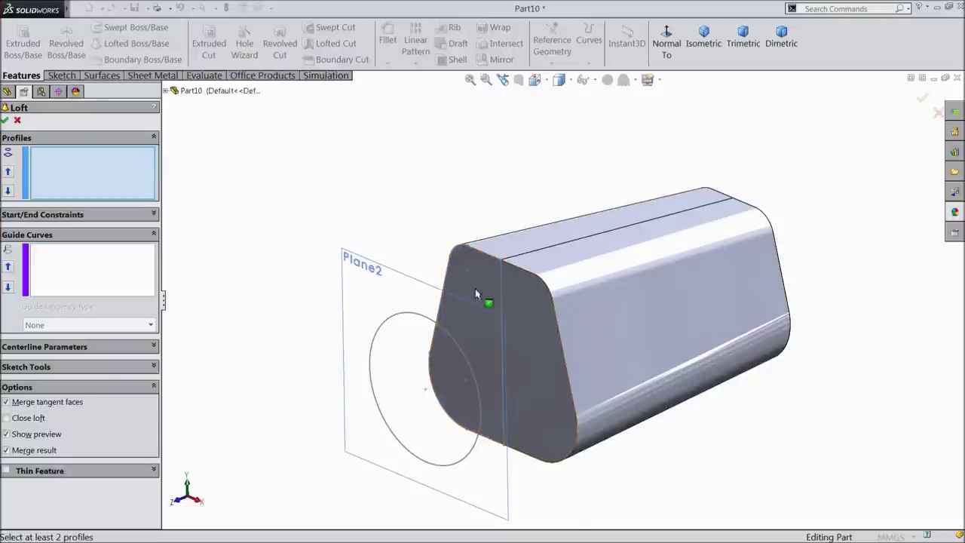
{"action": "left_click", "coordinate": [516, 338]}
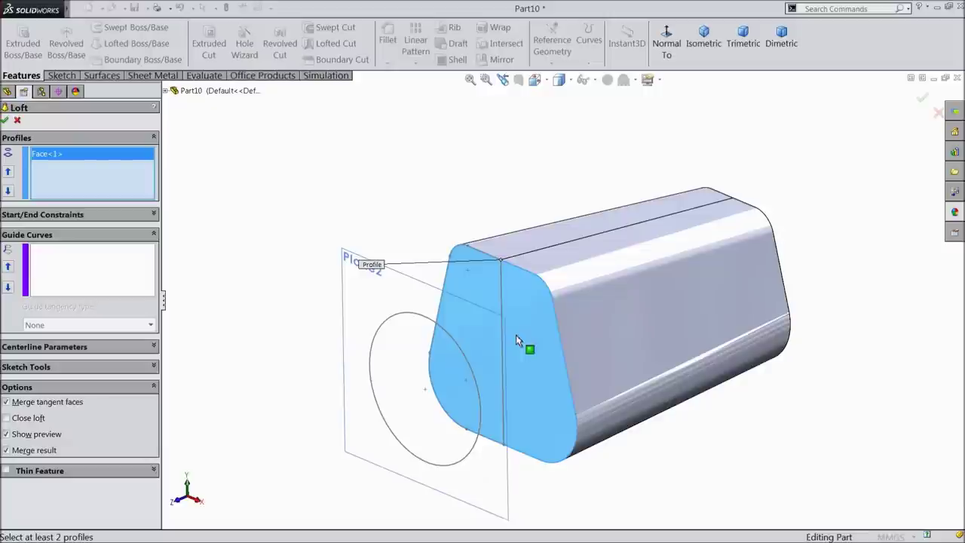
{"action": "left_click", "coordinate": [427, 321]}
{"action": "mouse_move", "coordinate": [327, 319]}
{"action": "middle_mouse_down"}
{"action": "mouse_move", "coordinate": [368, 296]}
{"action": "mouse_move", "coordinate": [306, 299]}
{"action": "mouse_move", "coordinate": [330, 315]}
{"action": "middle_mouse_up"}
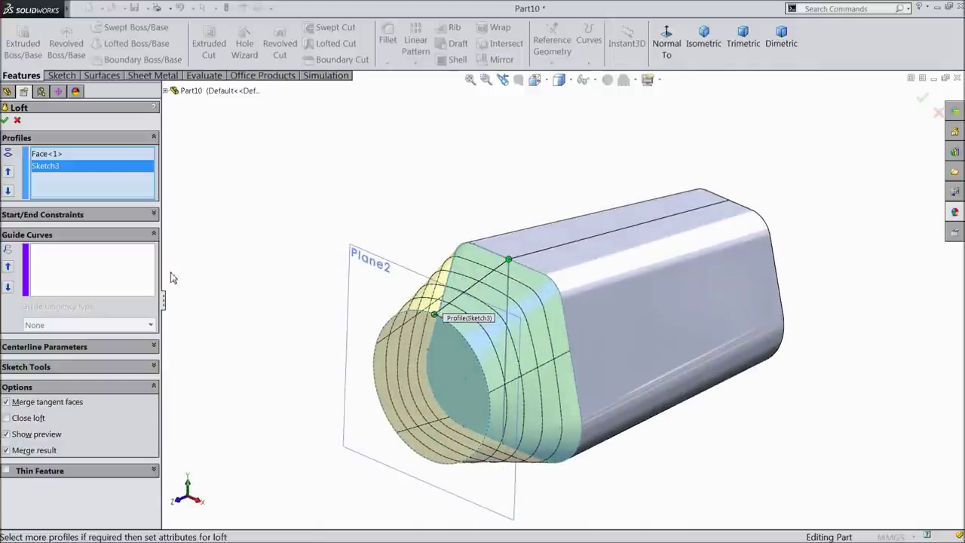
{"action": "left_click", "coordinate": [7, 120]}
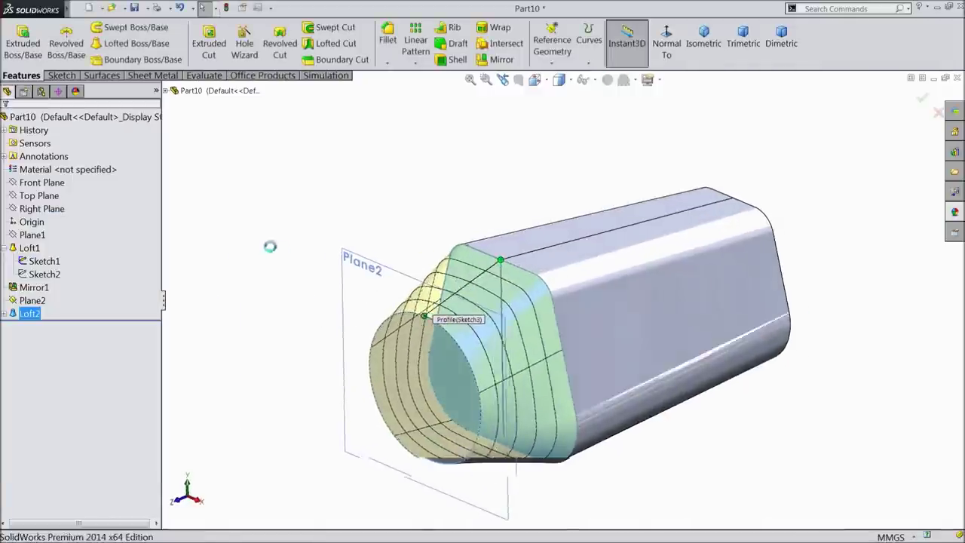
Step: Hide Plane2 and orbit to view the part's rounded end
{"action": "left_click", "coordinate": [44, 261]}
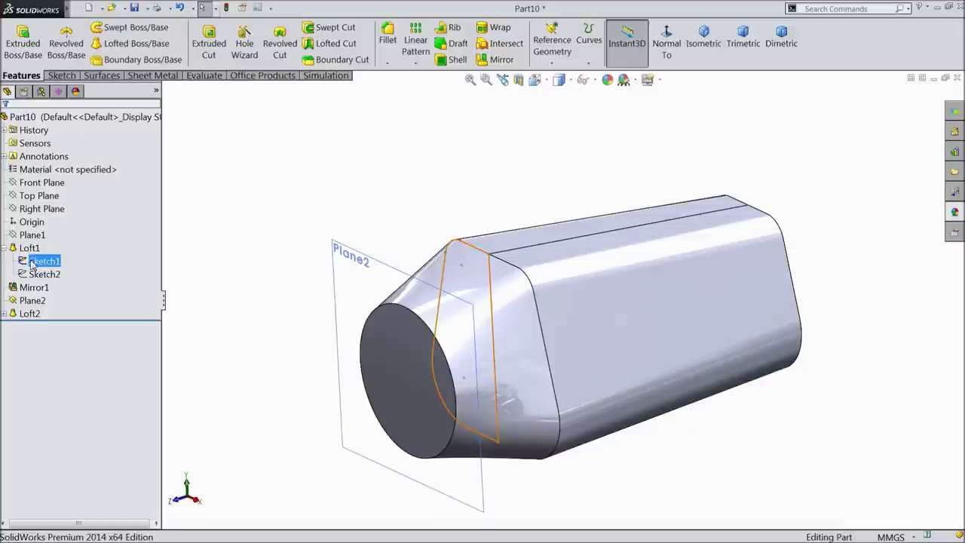
{"action": "left_click", "coordinate": [11, 251]}
{"action": "left_click", "coordinate": [4, 249]}
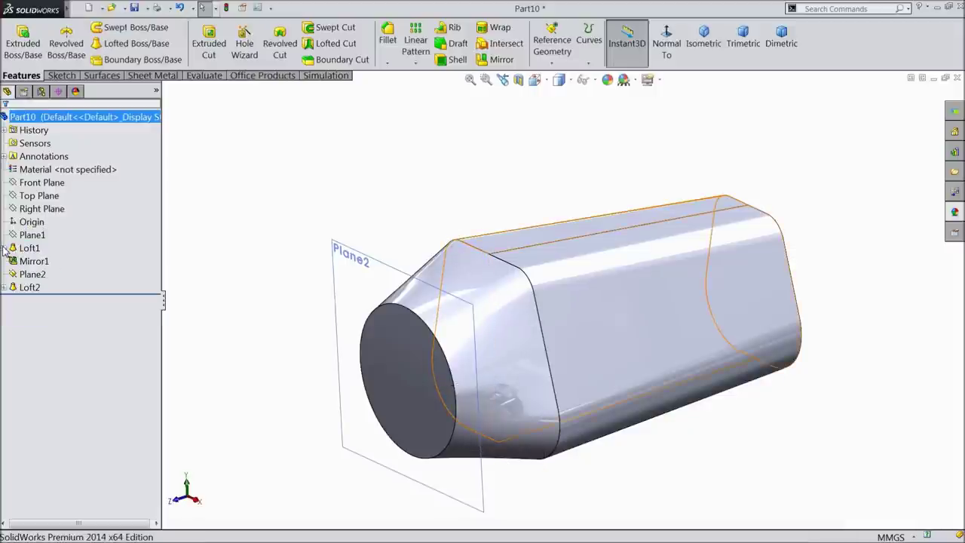
{"action": "left_click", "coordinate": [335, 257]}
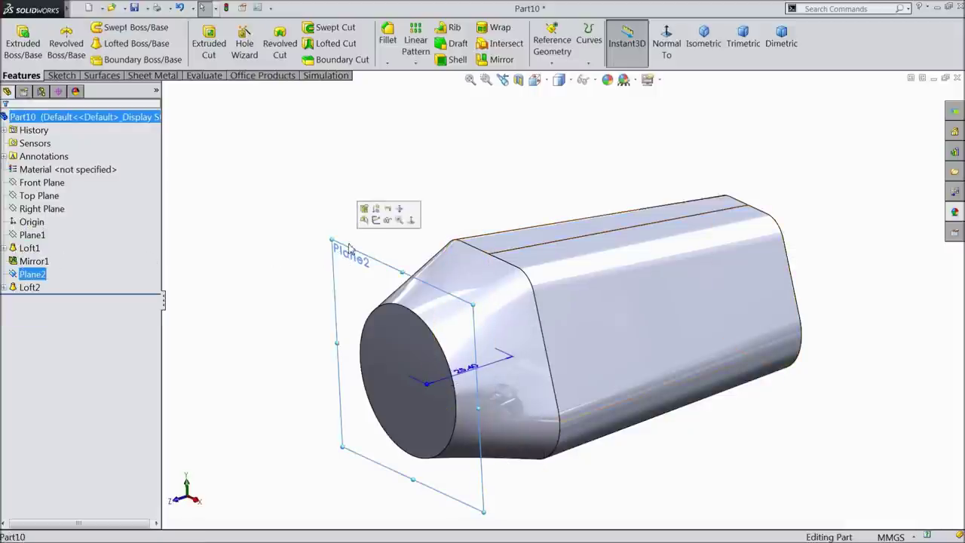
{"action": "left_click", "coordinate": [383, 220]}
{"action": "middle_click_drag", "start_coordinate": [297, 263], "coordinate": [381, 287]}
Step: On the Right Plane, draw a corner rectangle enclosing the part and start an extruded cut
{"action": "scroll", "coordinate": [637, 351], "scroll_direction": "up", "scroll_amount": 3}
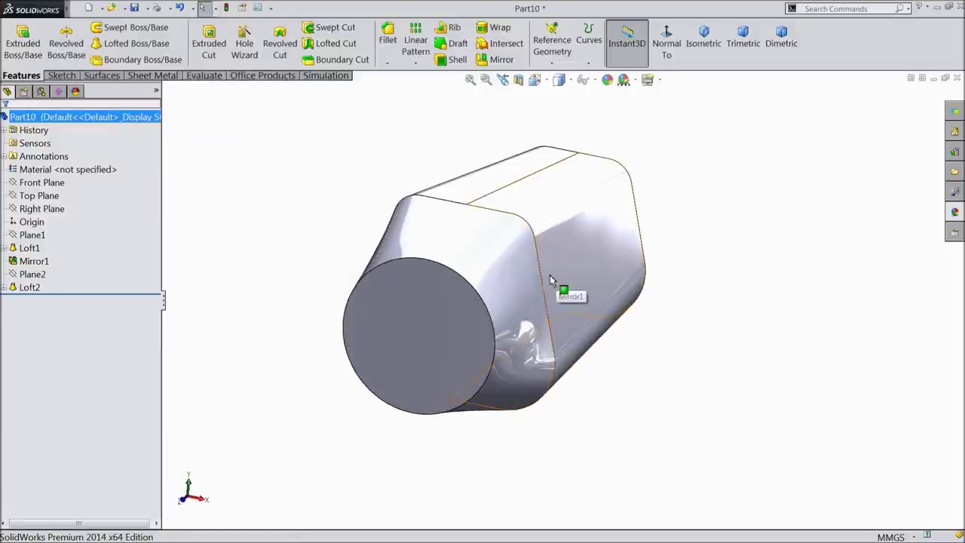
{"action": "left_click", "coordinate": [51, 210]}
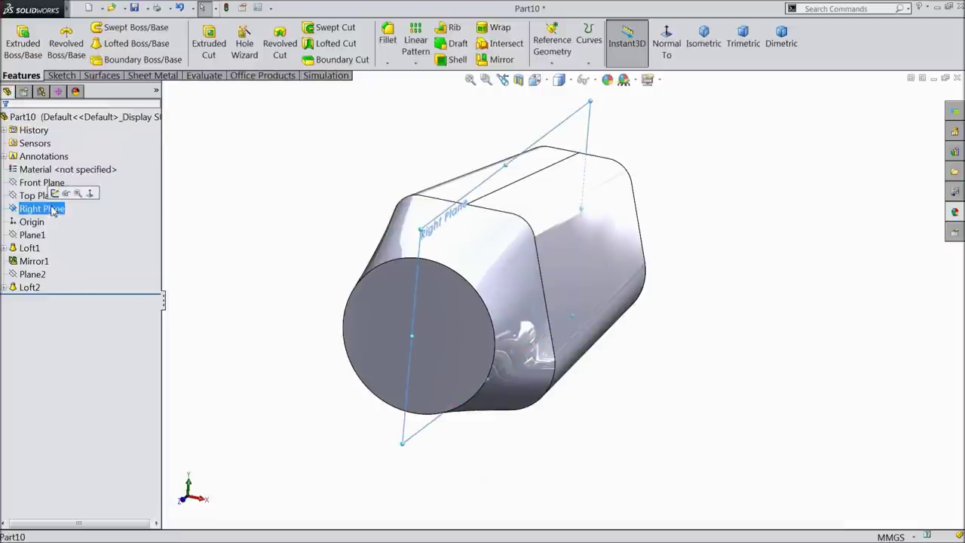
{"action": "left_click", "coordinate": [55, 193]}
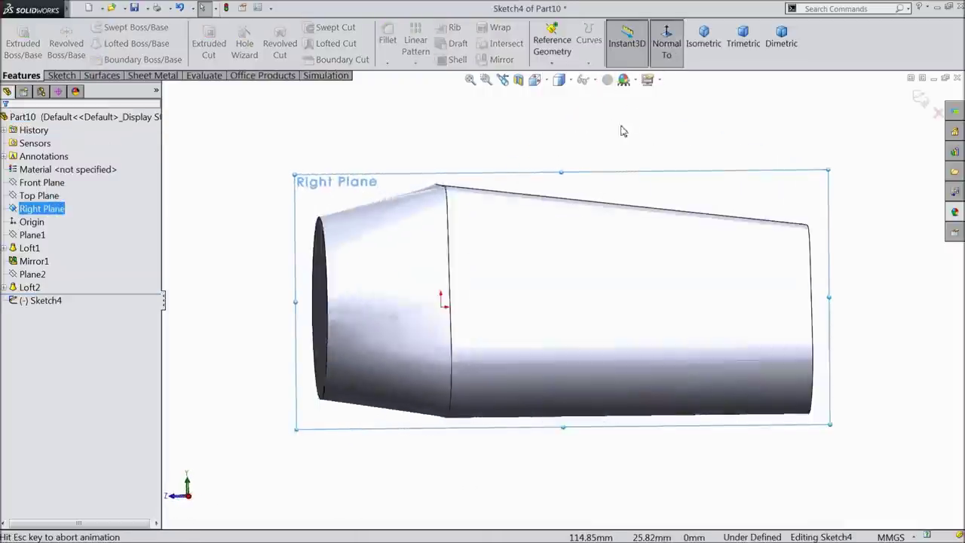
{"action": "left_click", "coordinate": [66, 76]}
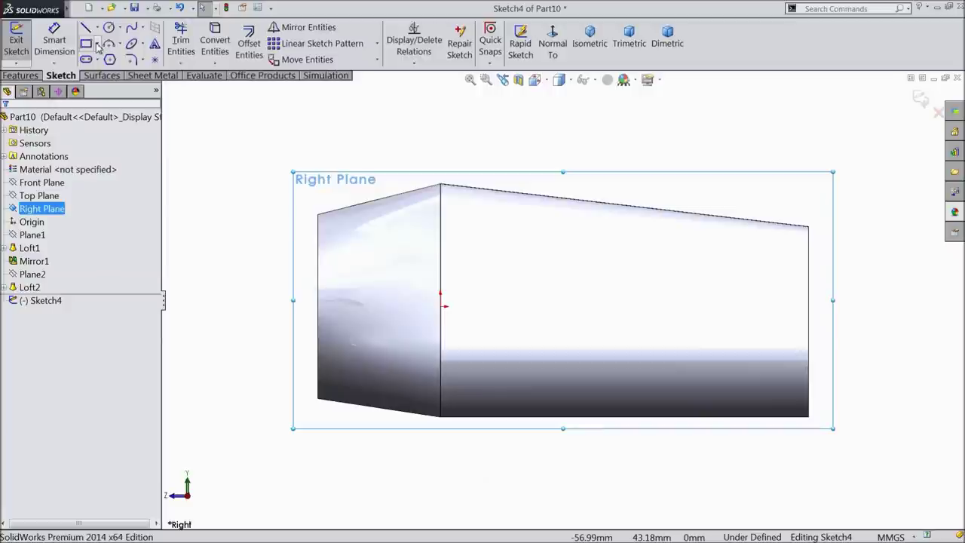
{"action": "left_click", "coordinate": [86, 43]}
{"action": "left_click", "coordinate": [307, 147]}
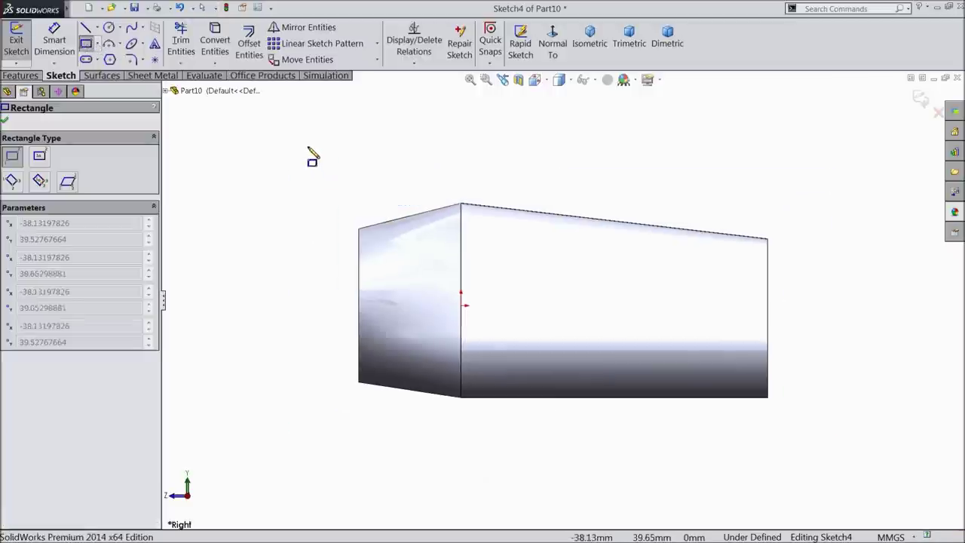
{"action": "left_click", "coordinate": [862, 463]}
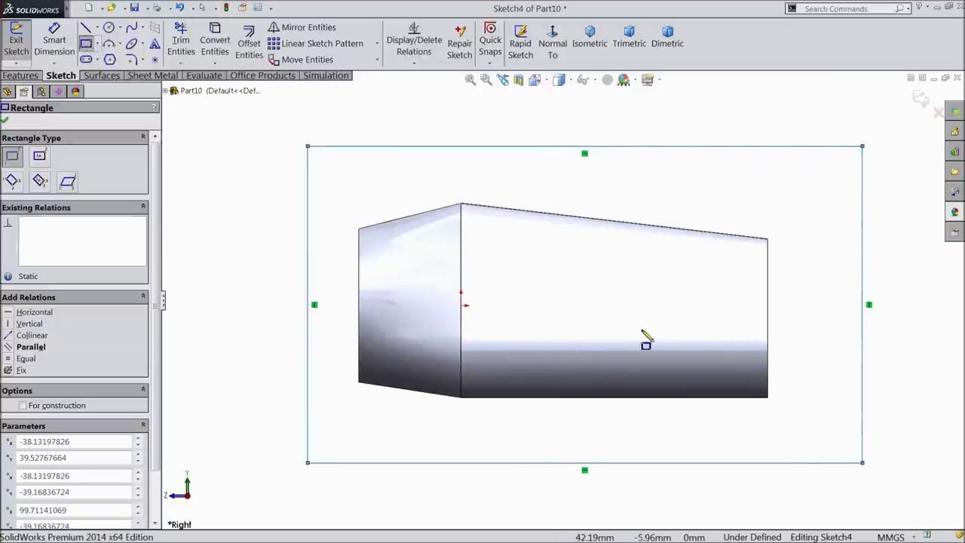
{"action": "left_click", "coordinate": [5, 121]}
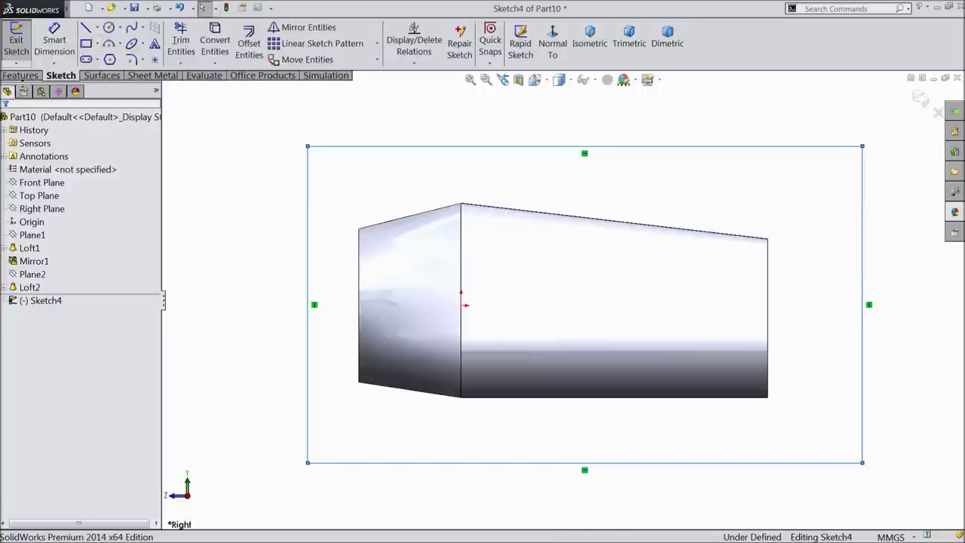
{"action": "left_click", "coordinate": [20, 76]}
{"action": "left_click", "coordinate": [209, 46]}
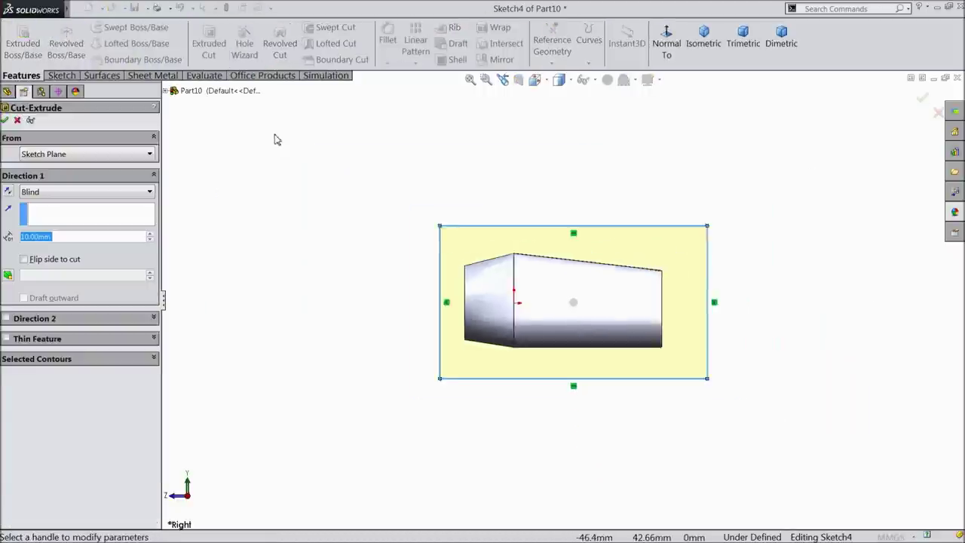
Step: Set the rectangle cut to Through All and accept it as Cut-Extrude1
{"action": "middle_click_drag", "start_coordinate": [289, 163], "coordinate": [334, 230]}
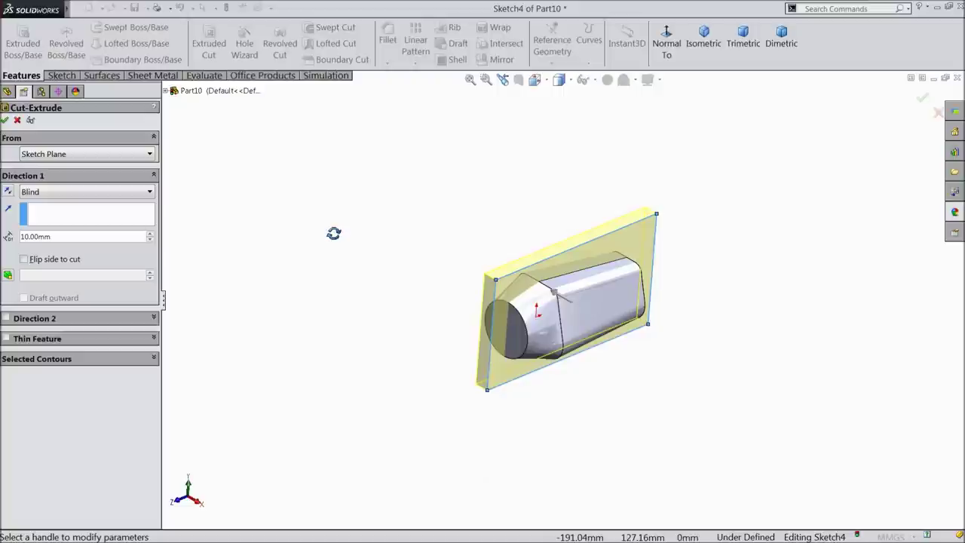
{"action": "left_click", "coordinate": [61, 193]}
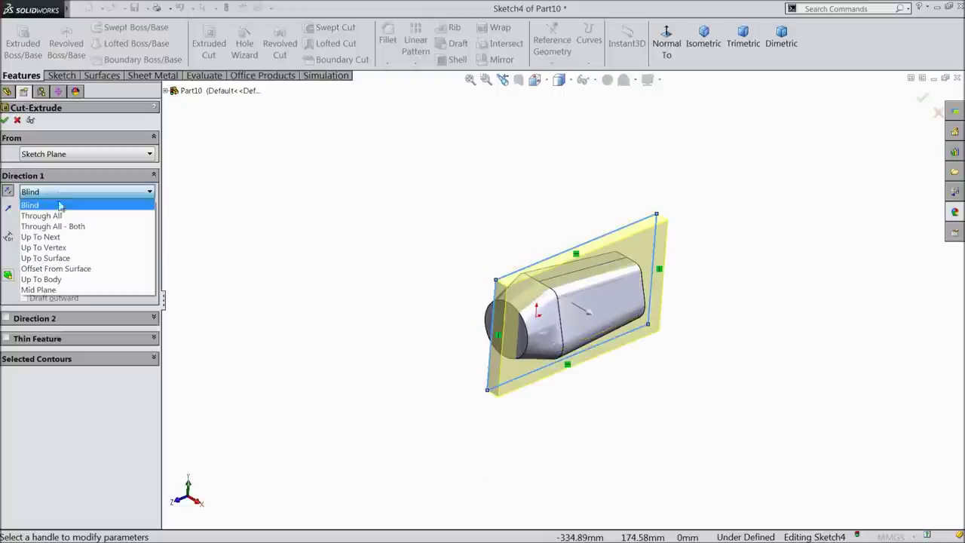
{"action": "left_click", "coordinate": [75, 217]}
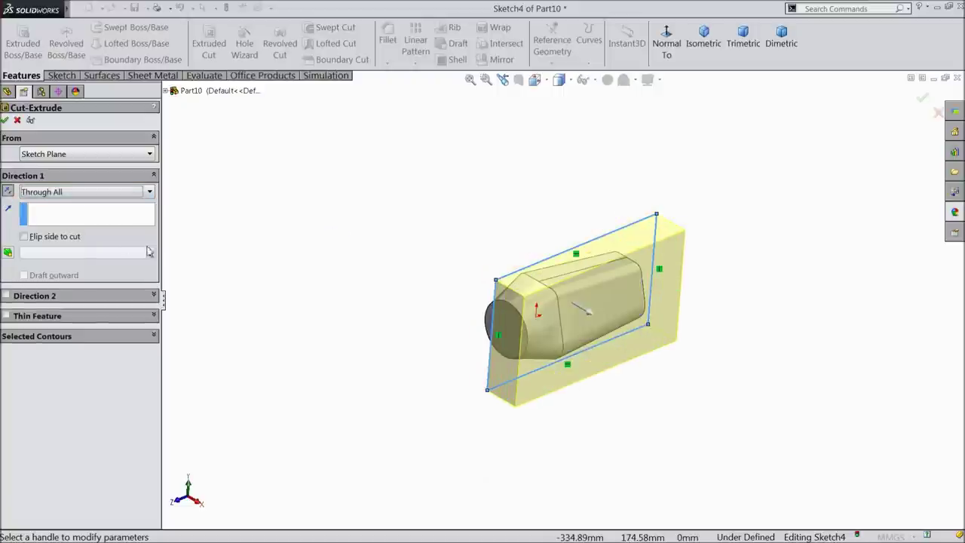
{"action": "scroll", "coordinate": [628, 324], "scroll_direction": "down", "scroll_amount": 3}
{"action": "mouse_move", "coordinate": [556, 312]}
{"action": "middle_mouse_down"}
{"action": "mouse_move", "coordinate": [605, 313]}
{"action": "mouse_move", "coordinate": [561, 302]}
{"action": "middle_mouse_up"}
{"action": "left_click", "coordinate": [6, 120]}
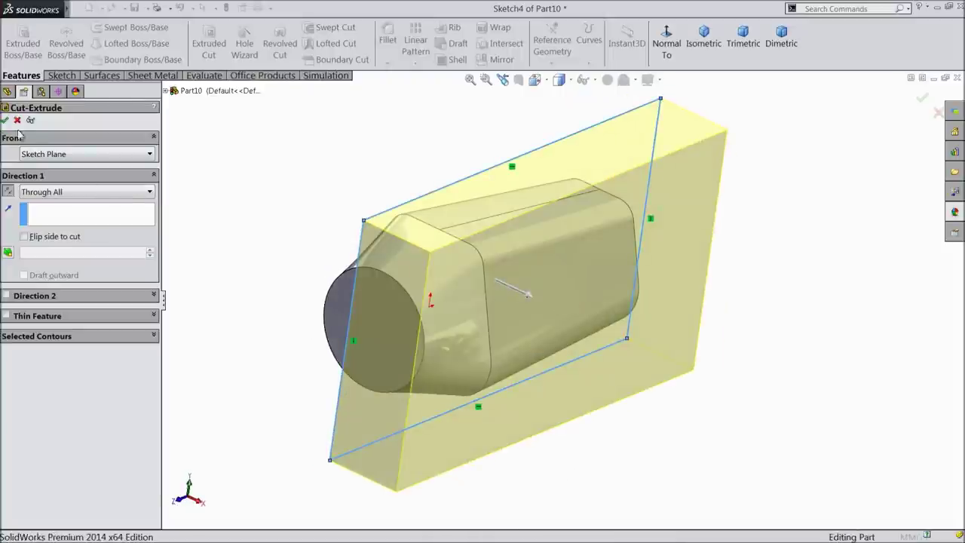
{"action": "middle_click_drag", "start_coordinate": [286, 206], "coordinate": [261, 215]}
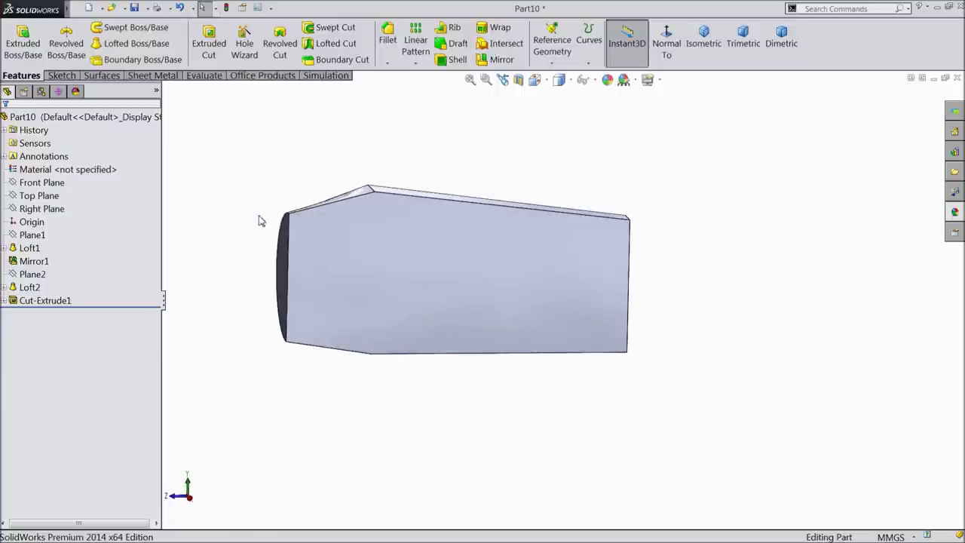
Step: Start a Right Plane sketch viewed normal and draw the triangle's line at the part's right end
{"action": "left_click", "coordinate": [34, 209]}
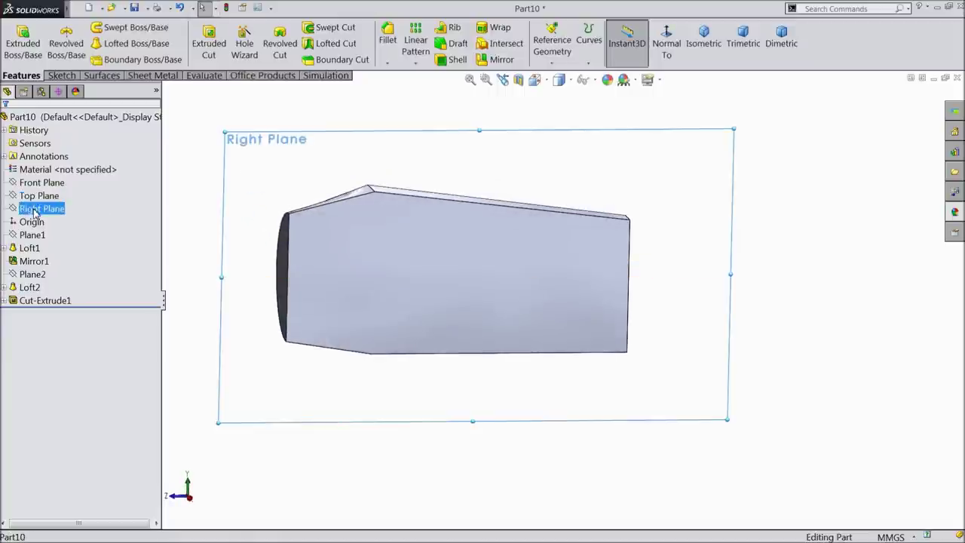
{"action": "left_click", "coordinate": [39, 194]}
{"action": "left_click", "coordinate": [666, 46]}
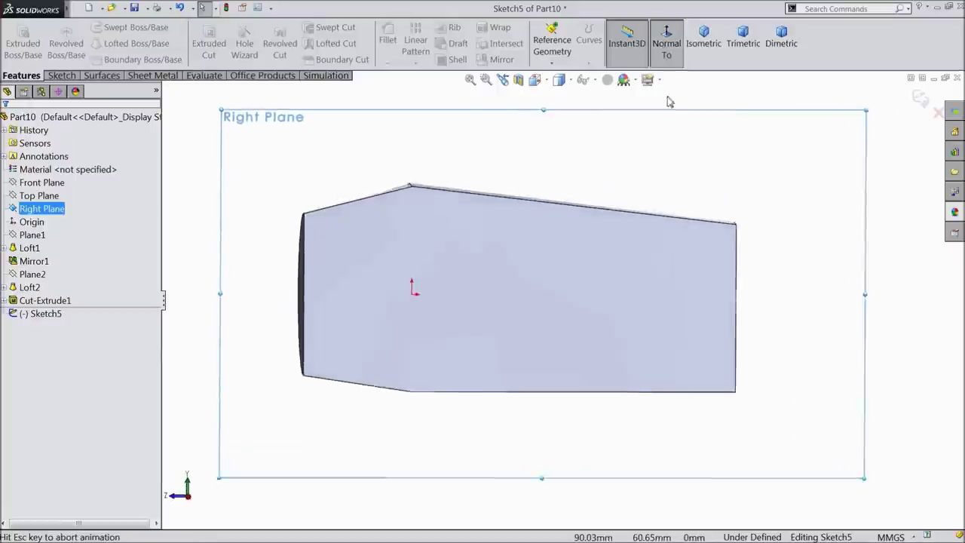
{"action": "left_click", "coordinate": [61, 76]}
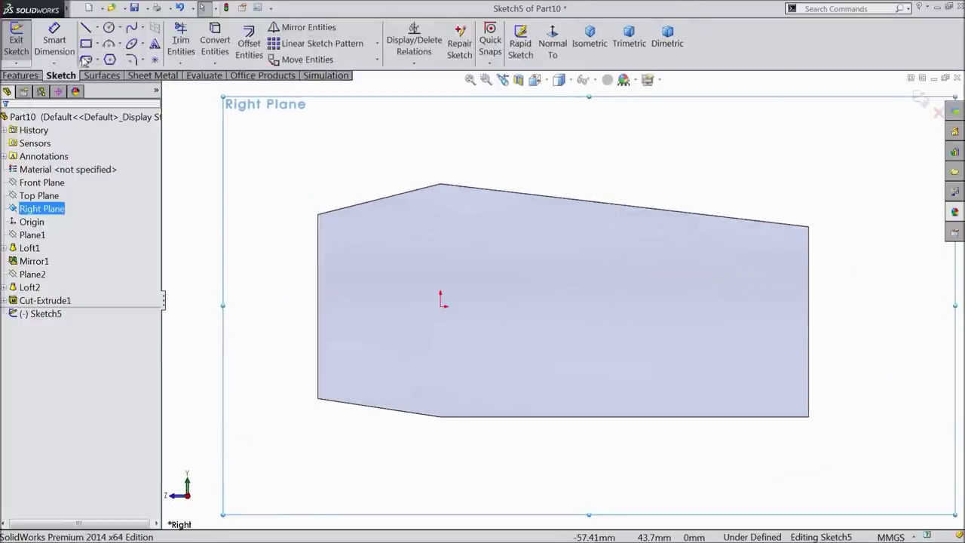
{"action": "left_click", "coordinate": [87, 28]}
{"action": "scroll", "coordinate": [803, 370], "scroll_direction": "down", "scroll_amount": 2}
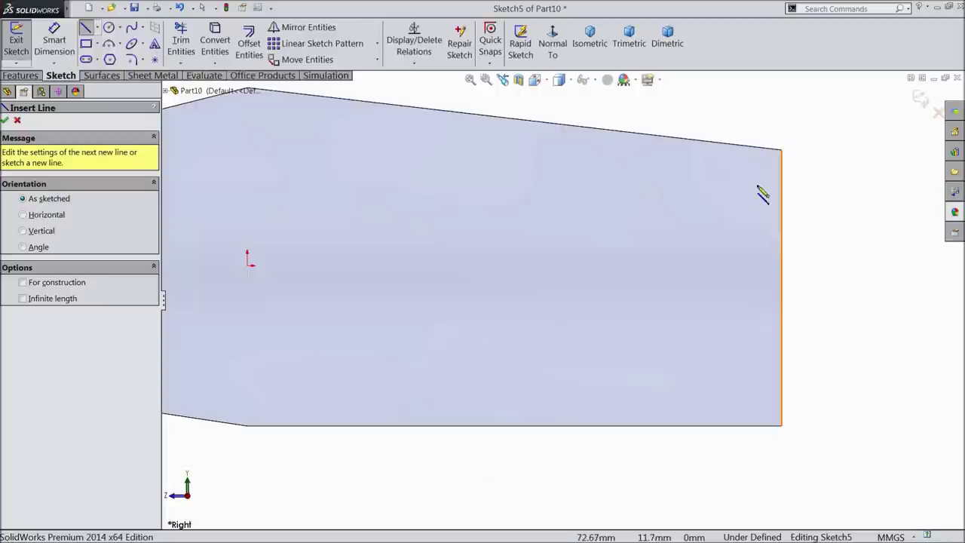
{"action": "left_click", "coordinate": [782, 151]}
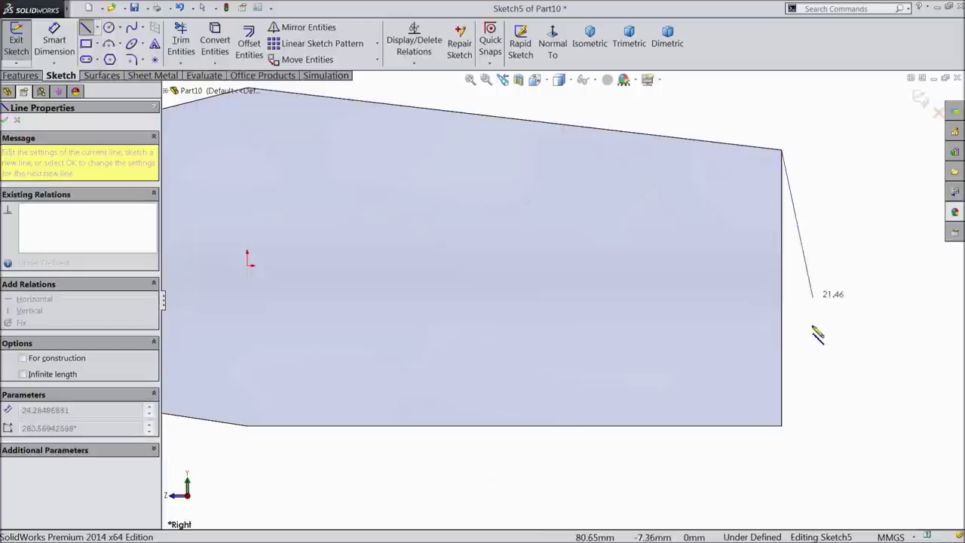
{"action": "left_click", "coordinate": [782, 425]}
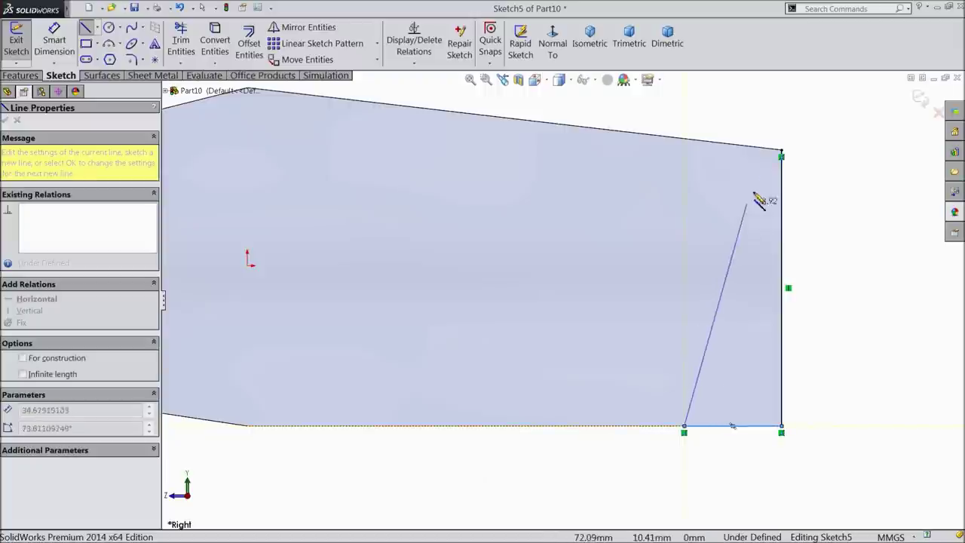
{"action": "right_click", "coordinate": [784, 157]}
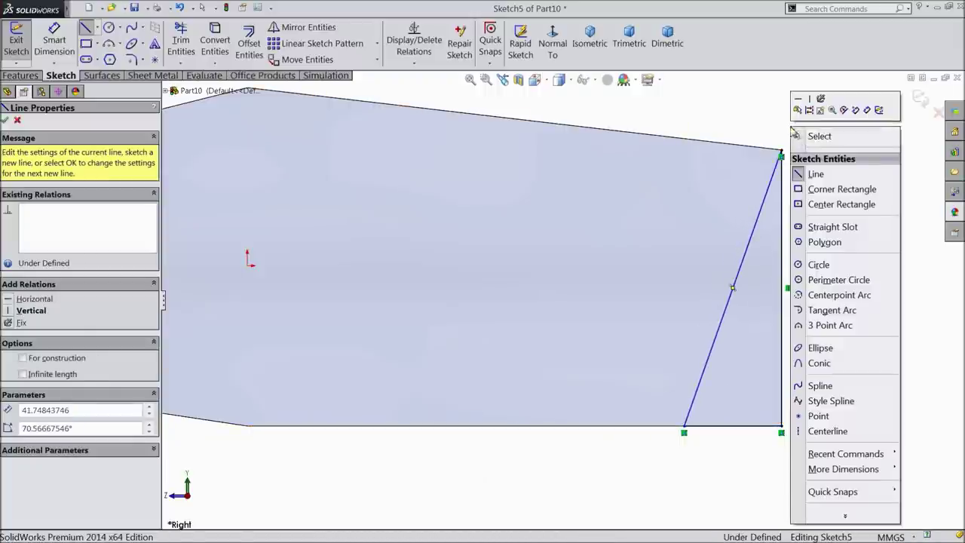
{"action": "left_click", "coordinate": [810, 134]}
{"action": "scroll", "coordinate": [712, 422], "scroll_direction": "down", "scroll_amount": 2}
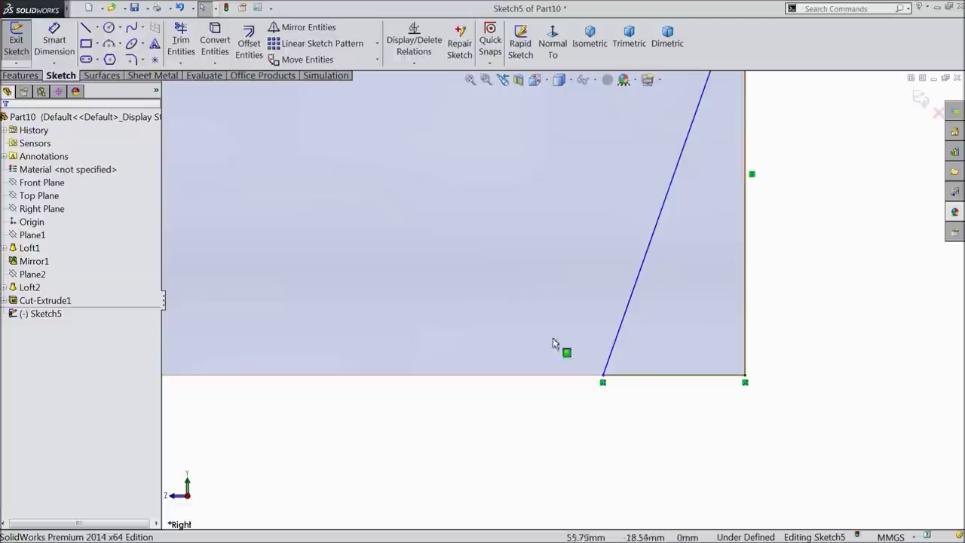
Step: Dimension the triangle's bottom edge to 14.48 and start an extruded cut from it
{"action": "key", "text": "d"}
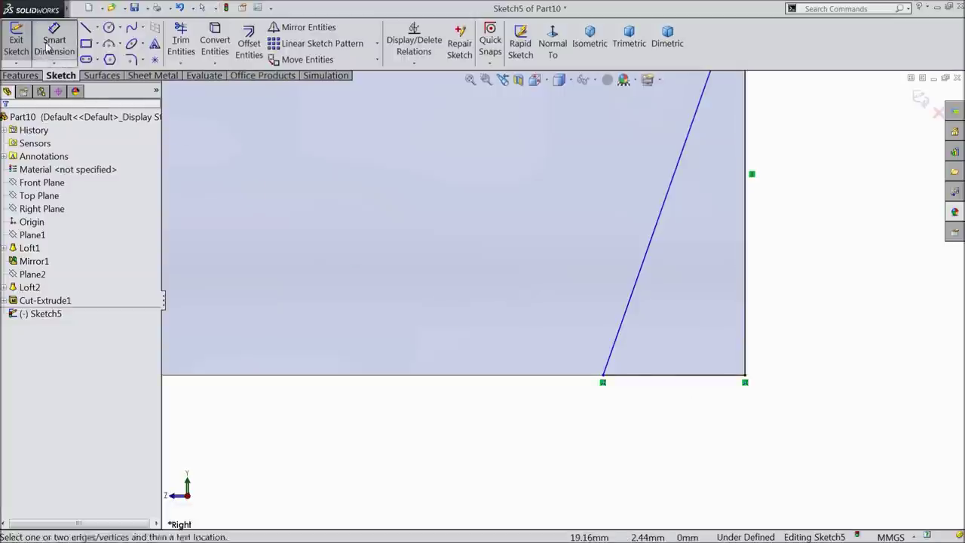
{"action": "left_click", "coordinate": [677, 377]}
{"action": "left_click", "coordinate": [672, 412]}
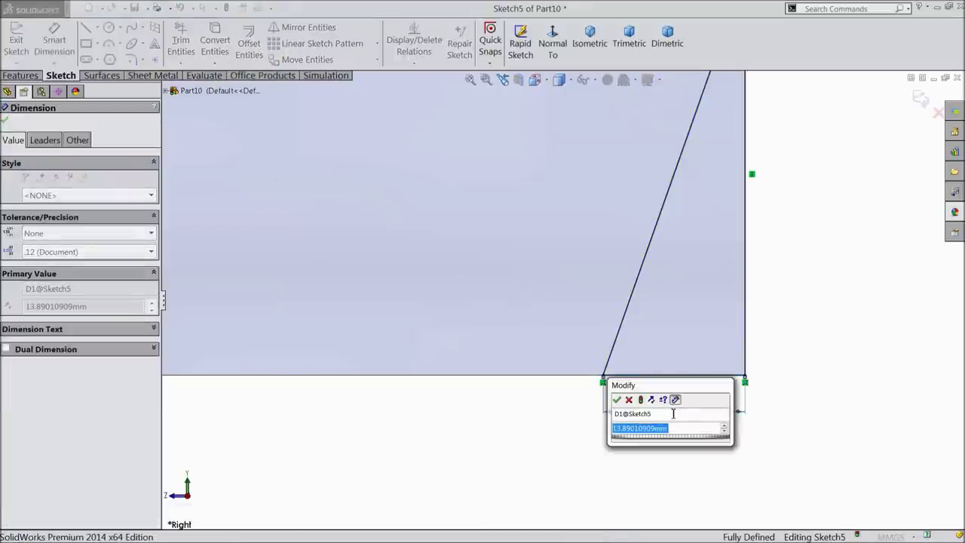
{"action": "type", "text": "14.478"}
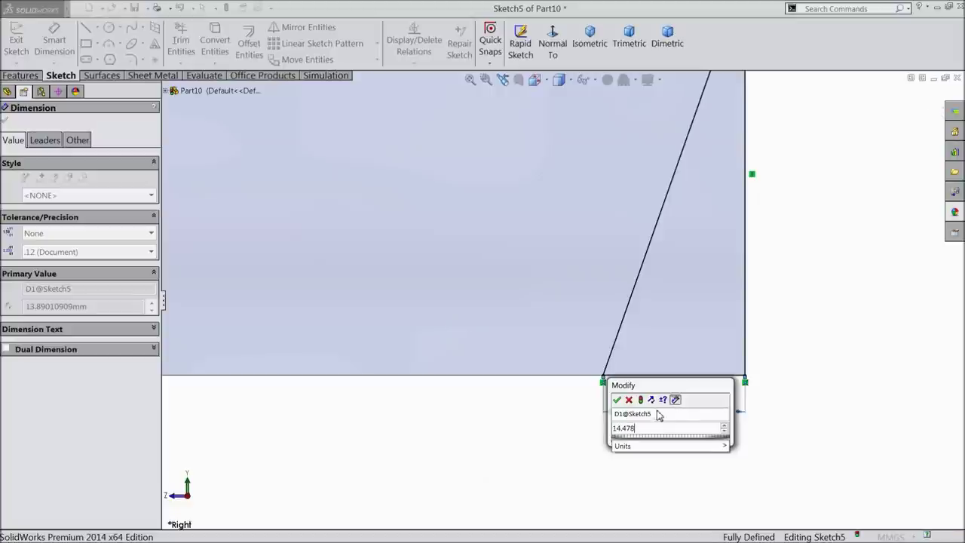
{"action": "left_click", "coordinate": [617, 400]}
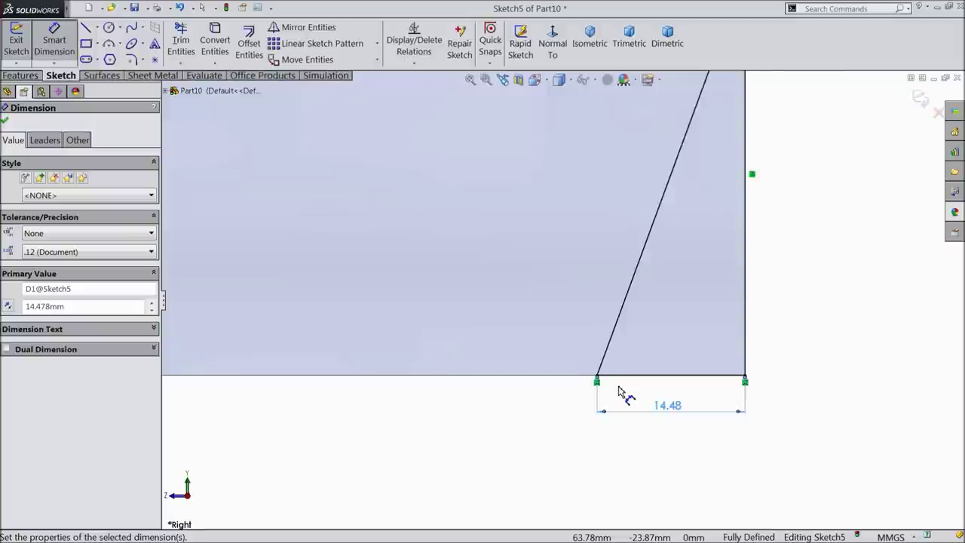
{"action": "scroll", "coordinate": [613, 359], "scroll_direction": "up", "scroll_amount": 2}
{"action": "left_click", "coordinate": [5, 121]}
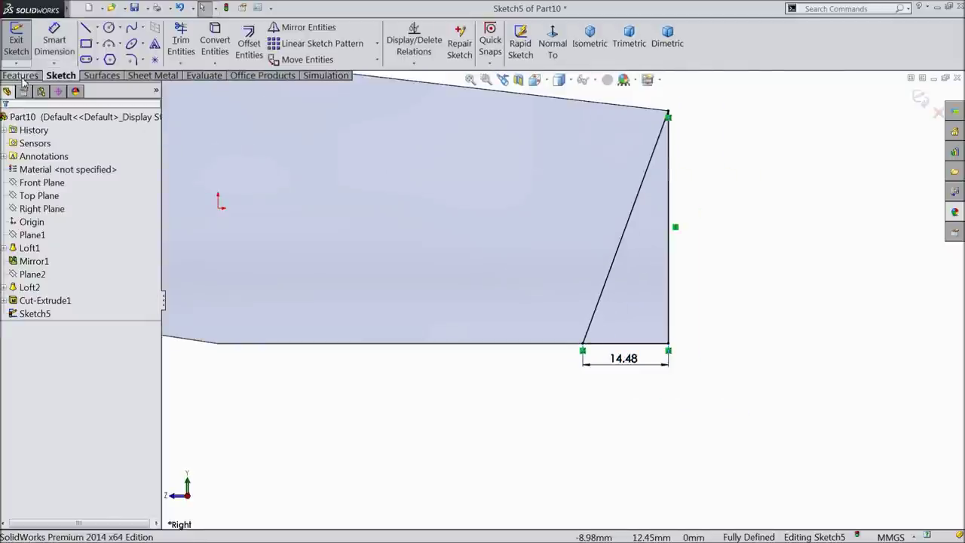
{"action": "left_click", "coordinate": [21, 75]}
{"action": "left_click", "coordinate": [209, 45]}
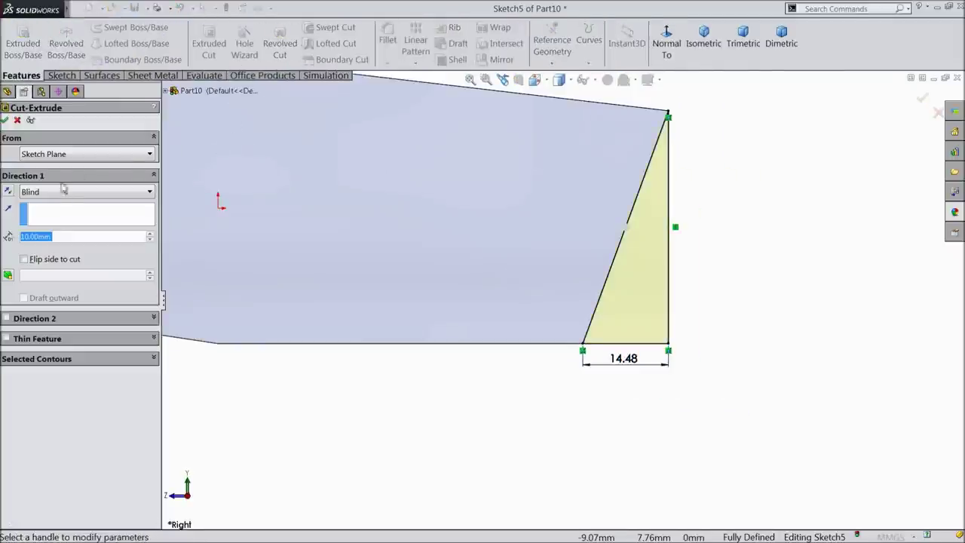
{"action": "left_click", "coordinate": [47, 193]}
{"action": "left_click", "coordinate": [50, 214]}
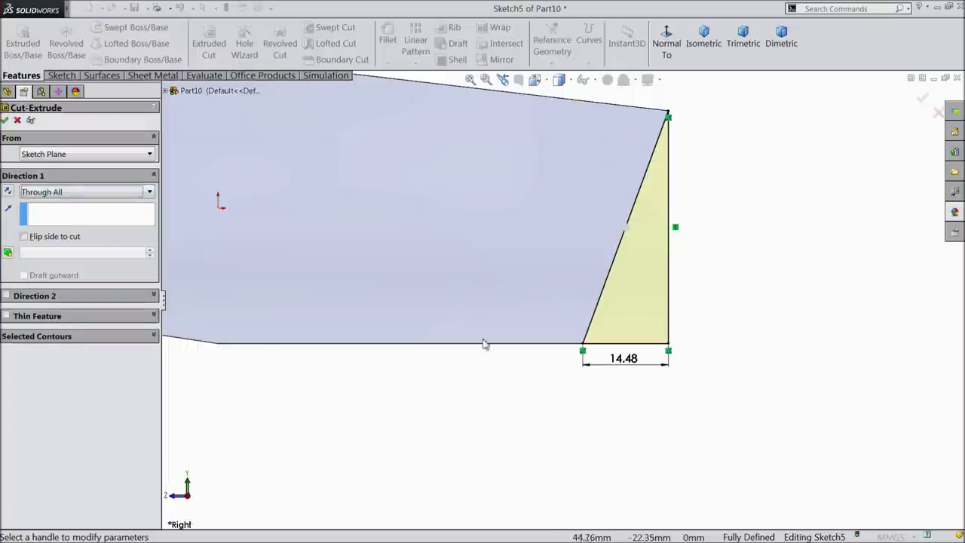
{"action": "scroll", "coordinate": [477, 331], "scroll_direction": "up", "scroll_amount": 2}
{"action": "mouse_move", "coordinate": [491, 402]}
{"action": "middle_mouse_down"}
{"action": "mouse_move", "coordinate": [512, 391]}
{"action": "mouse_move", "coordinate": [539, 434]}
{"action": "middle_mouse_up"}
{"action": "middle_click_drag", "start_coordinate": [508, 263], "coordinate": [528, 209]}
{"action": "scroll", "coordinate": [530, 197], "scroll_direction": "down", "scroll_amount": 2}
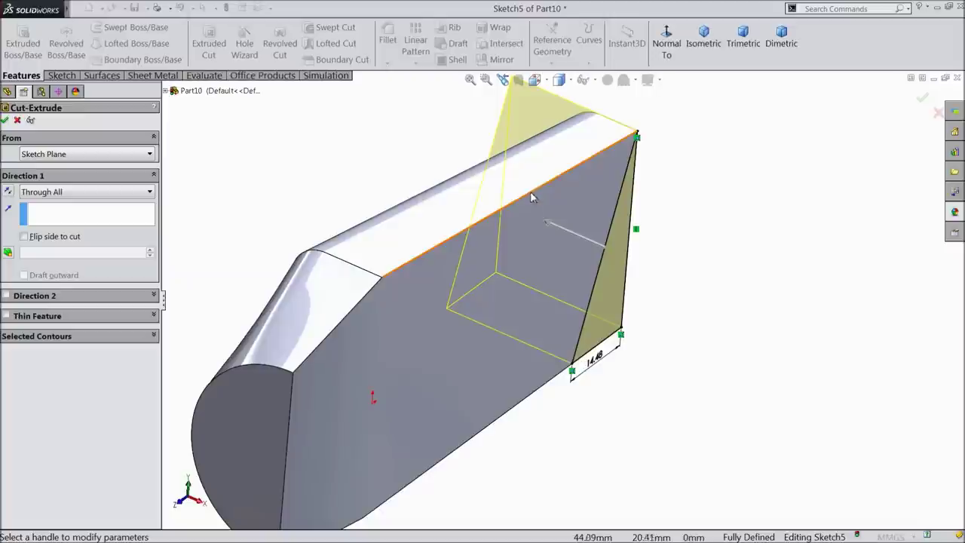
{"action": "left_click", "coordinate": [6, 119]}
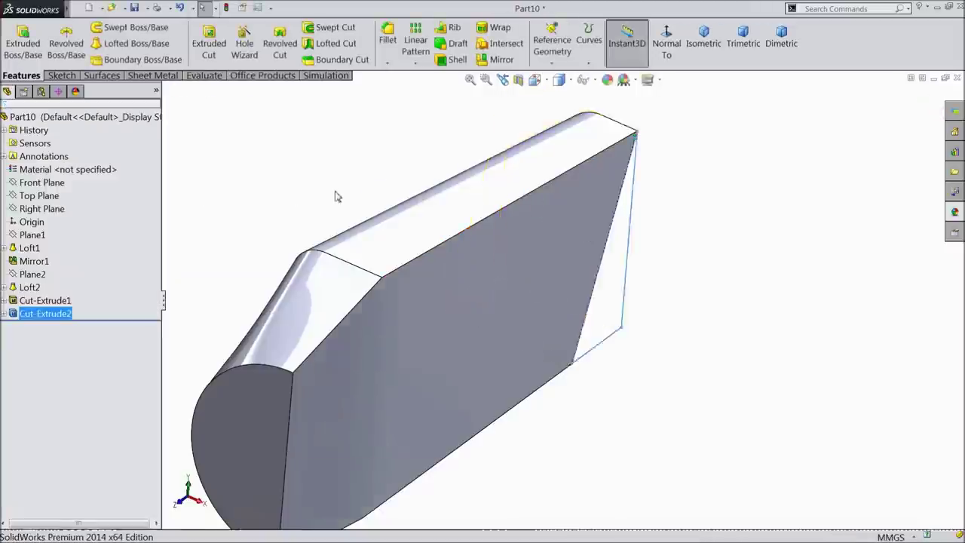
{"action": "middle_click_drag", "start_coordinate": [345, 200], "coordinate": [338, 228]}
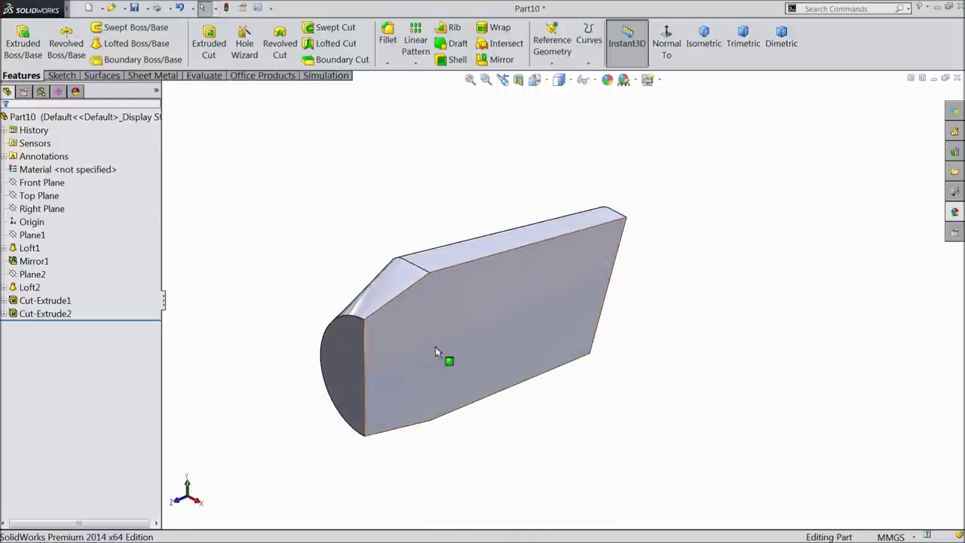
{"action": "scroll", "coordinate": [445, 351], "scroll_direction": "down", "scroll_amount": 3}
{"action": "left_click", "coordinate": [61, 75]}
Step: Reopen Loft2 and move the connector's upper end to the profile corner
{"action": "left_click", "coordinate": [16, 290]}
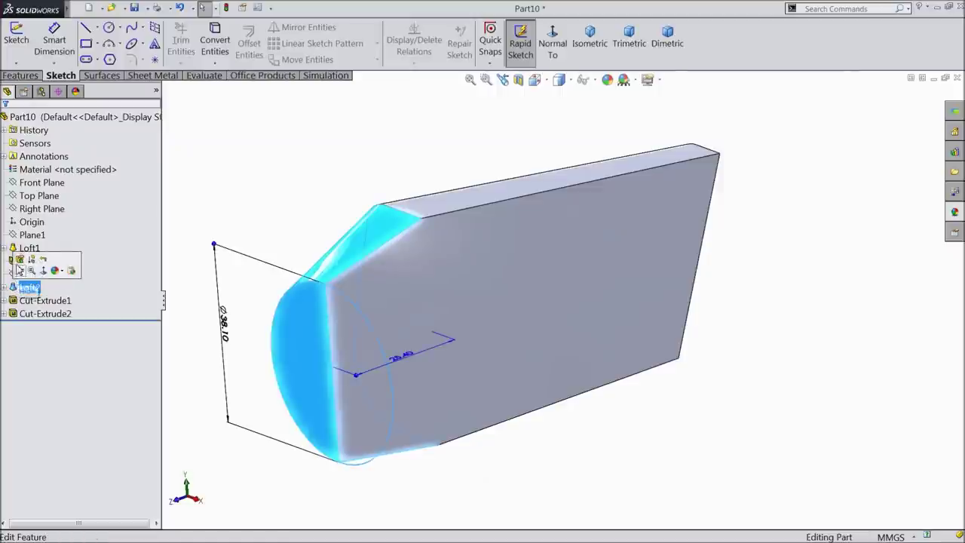
{"action": "left_click", "coordinate": [20, 262]}
{"action": "middle_click_drag", "start_coordinate": [222, 301], "coordinate": [287, 299]}
{"action": "scroll", "coordinate": [468, 253], "scroll_direction": "down", "scroll_amount": 3}
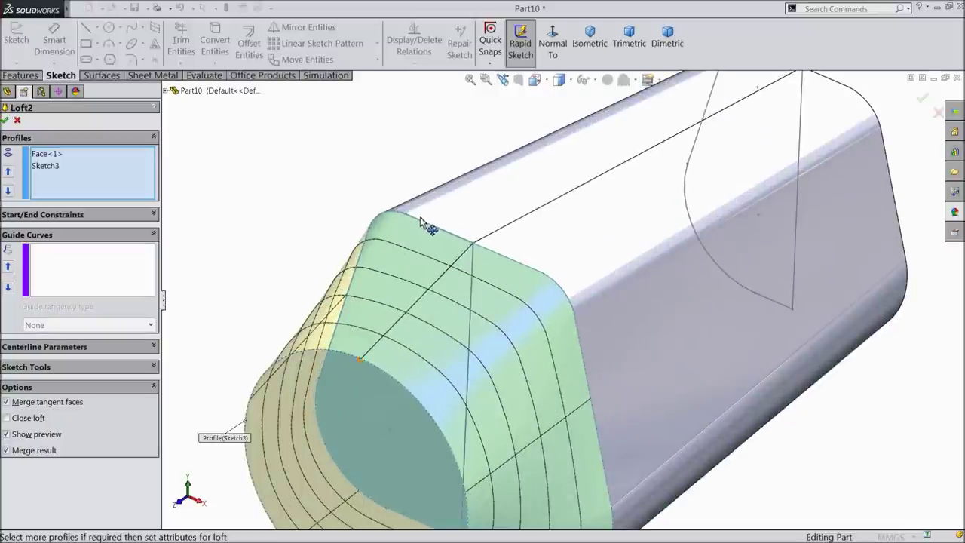
{"action": "left_click_drag", "start_coordinate": [423, 223], "coordinate": [409, 220]}
{"action": "scroll", "coordinate": [318, 300], "scroll_direction": "up", "scroll_amount": 3}
{"action": "middle_click_drag", "start_coordinate": [318, 300], "coordinate": [515, 354]}
Step: Slide the connector's lower end along the circular edge to remove the twist, then accept Loft2
{"action": "left_click_drag", "start_coordinate": [490, 348], "coordinate": [466, 345]}
{"action": "middle_click_drag", "start_coordinate": [436, 339], "coordinate": [455, 311]}
{"action": "scroll", "coordinate": [420, 308], "scroll_direction": "down", "scroll_amount": 2}
{"action": "left_click_drag", "start_coordinate": [516, 324], "coordinate": [496, 344]}
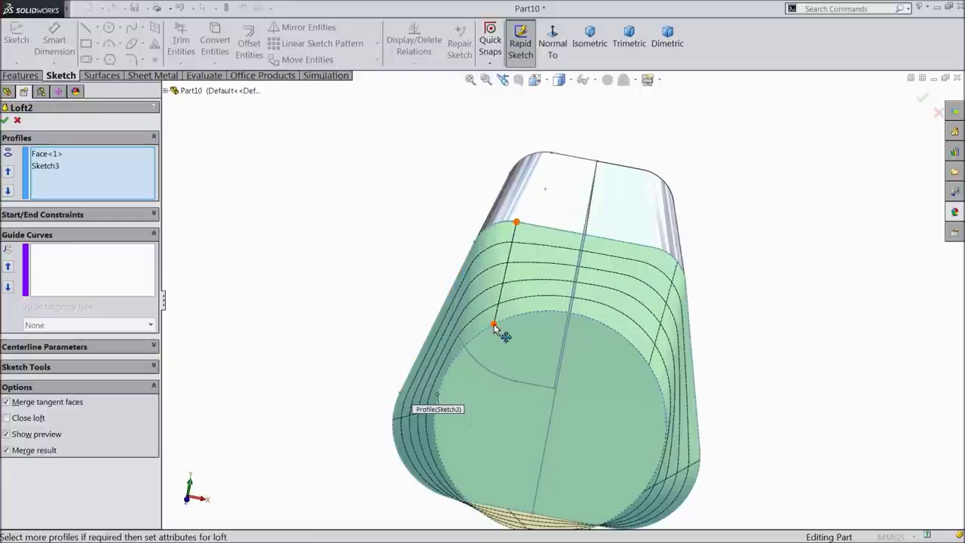
{"action": "left_click_drag", "start_coordinate": [481, 326], "coordinate": [475, 341]}
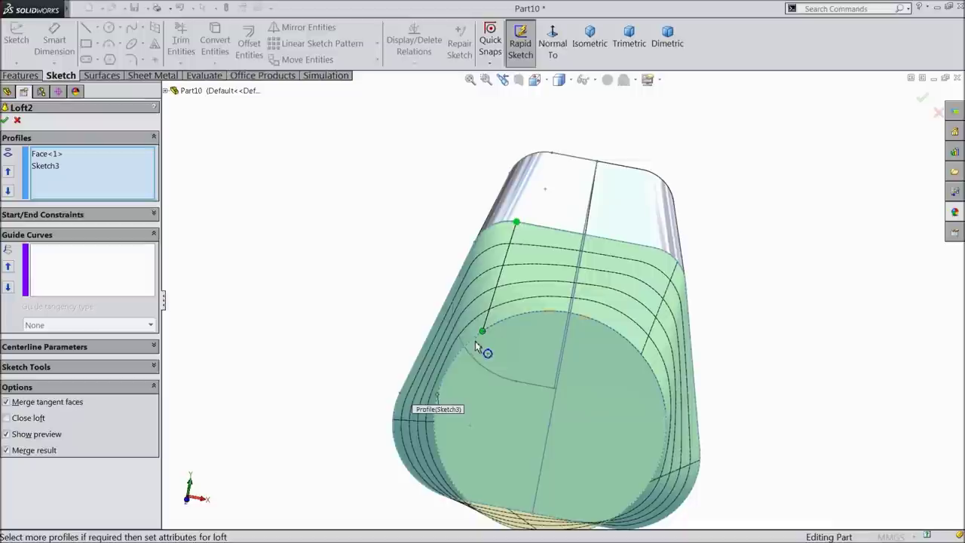
{"action": "middle_click_drag", "start_coordinate": [388, 315], "coordinate": [291, 269]}
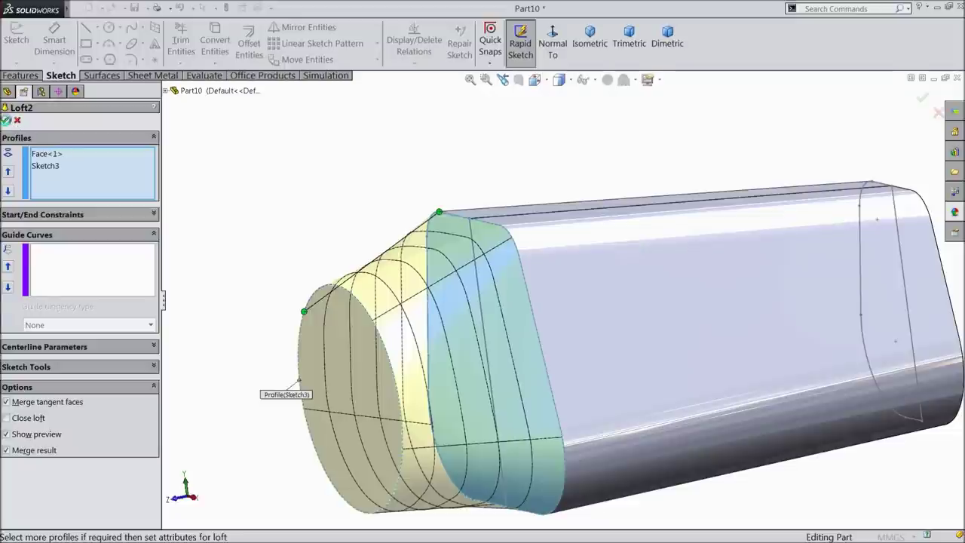
{"action": "left_click", "coordinate": [7, 120]}
{"action": "middle_click_drag", "start_coordinate": [312, 209], "coordinate": [313, 287]}
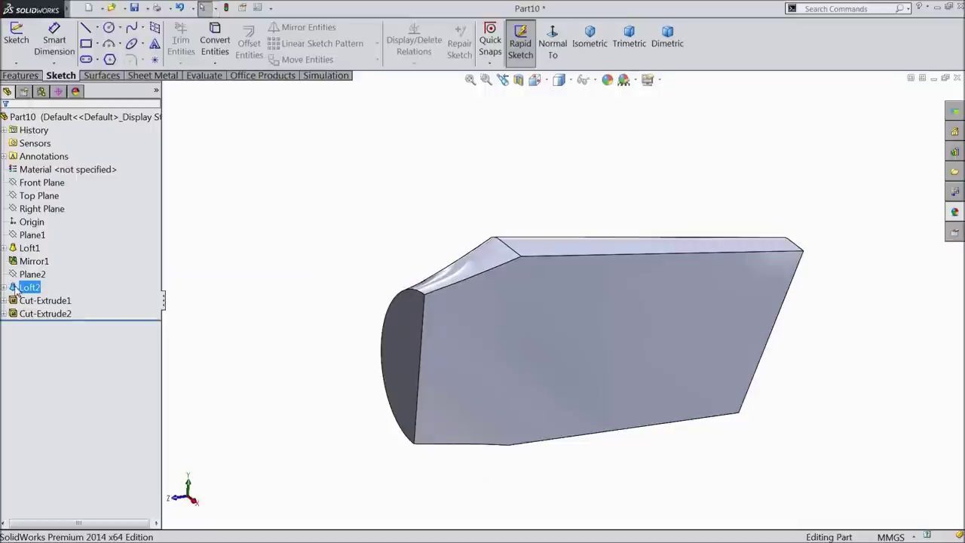
Step: Reopen Loft2 and orbit around its preview to inspect the nose transition
{"action": "left_click", "coordinate": [22, 265]}
{"action": "middle_click_drag", "start_coordinate": [264, 300], "coordinate": [293, 291]}
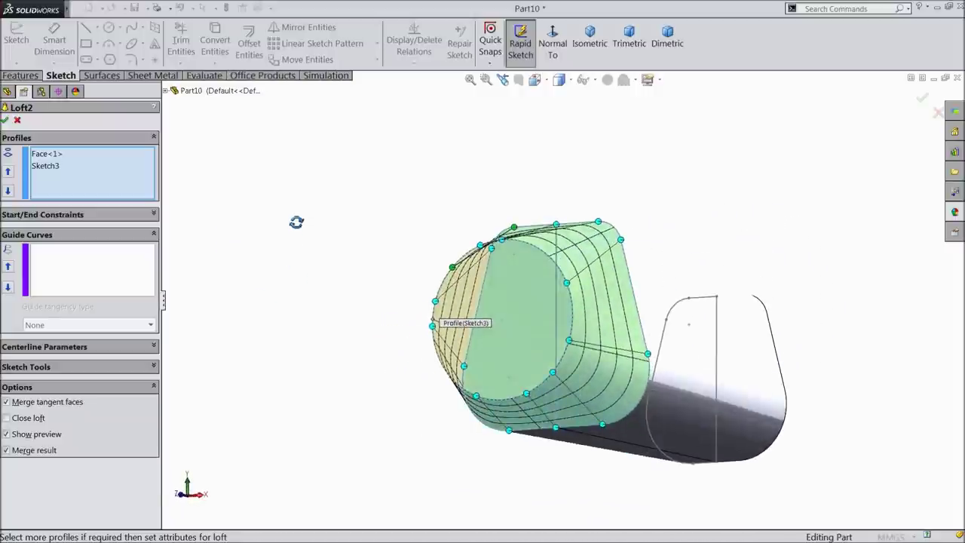
{"action": "middle_click_drag", "start_coordinate": [294, 227], "coordinate": [352, 290]}
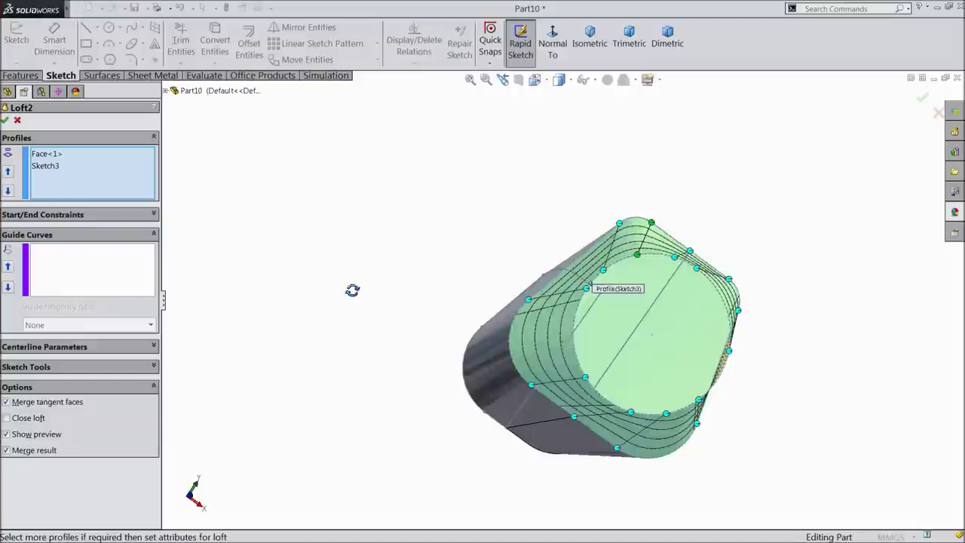
{"action": "scroll", "coordinate": [543, 320], "scroll_direction": "down", "scroll_amount": 3}
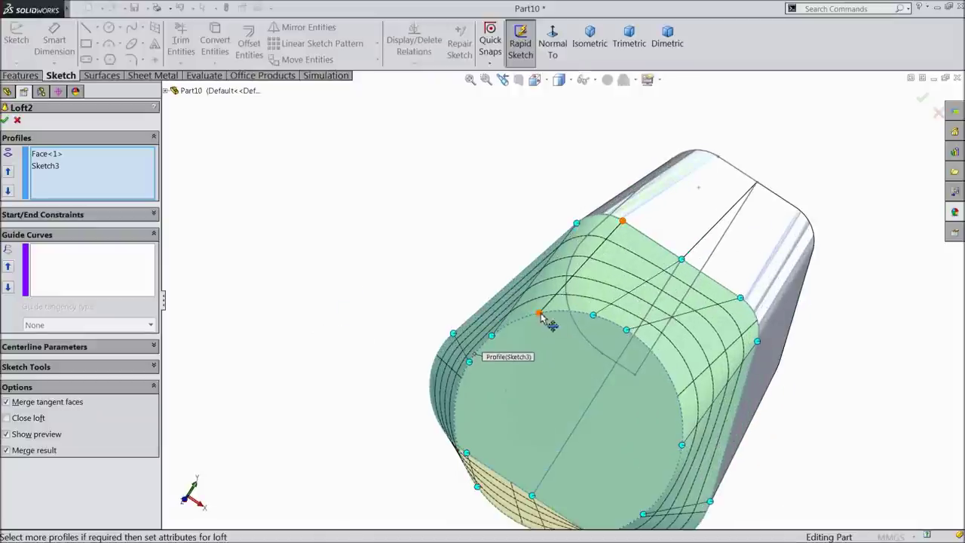
{"action": "middle_click_drag", "start_coordinate": [561, 332], "coordinate": [476, 399]}
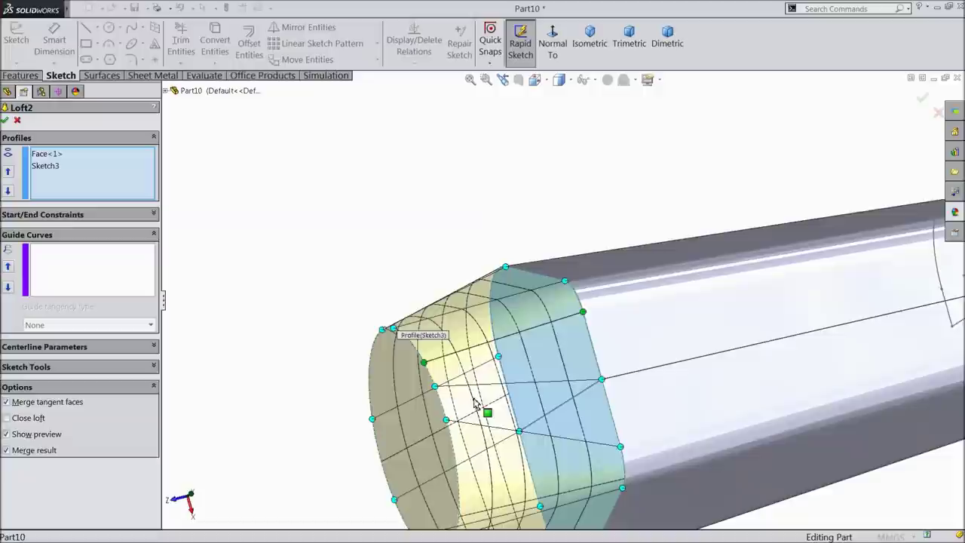
{"action": "scroll", "coordinate": [482, 396], "scroll_direction": "up", "scroll_amount": 3}
{"action": "scroll", "coordinate": [484, 390], "scroll_direction": "down", "scroll_amount": 3}
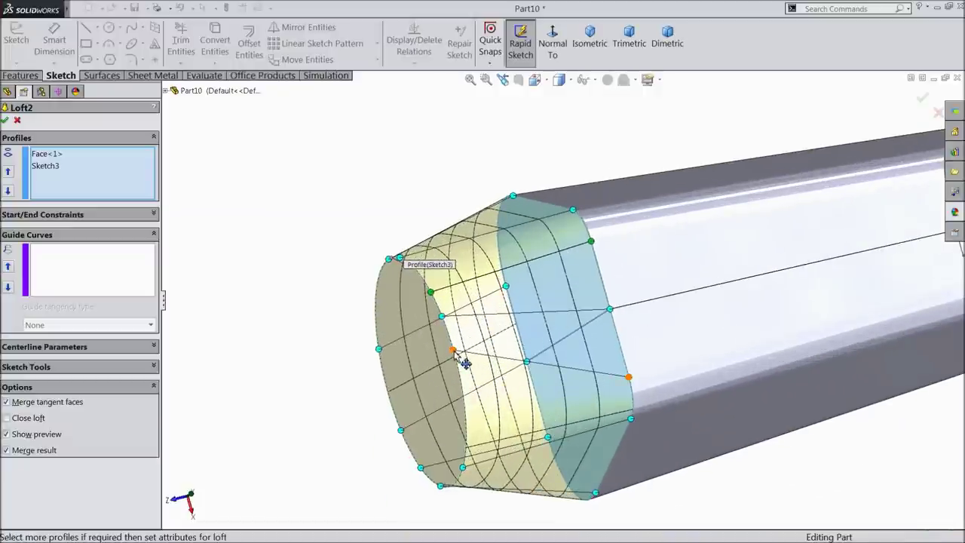
Step: Drag the lower connector down the circular profile and accept the revised Loft2
{"action": "left_click_drag", "start_coordinate": [460, 379], "coordinate": [470, 438]}
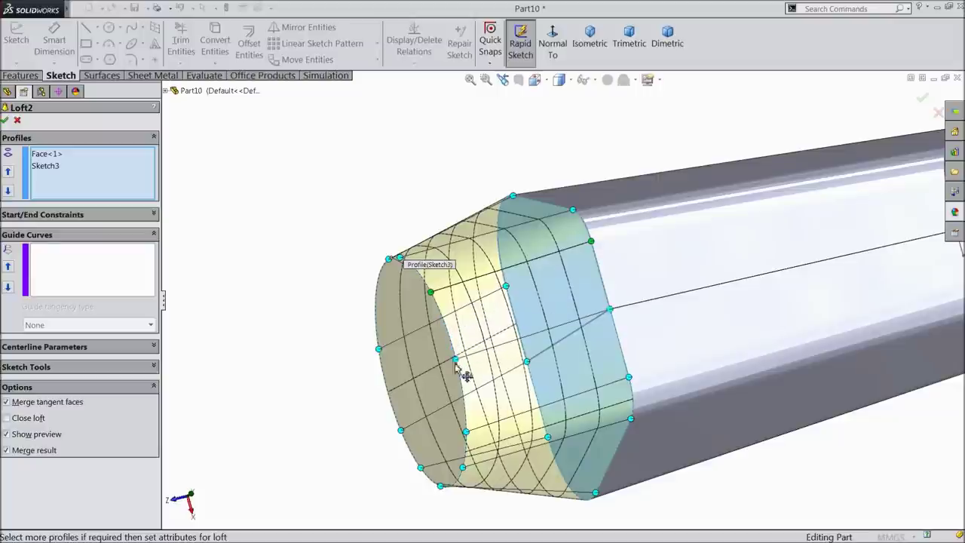
{"action": "middle_click_drag", "start_coordinate": [389, 392], "coordinate": [513, 243]}
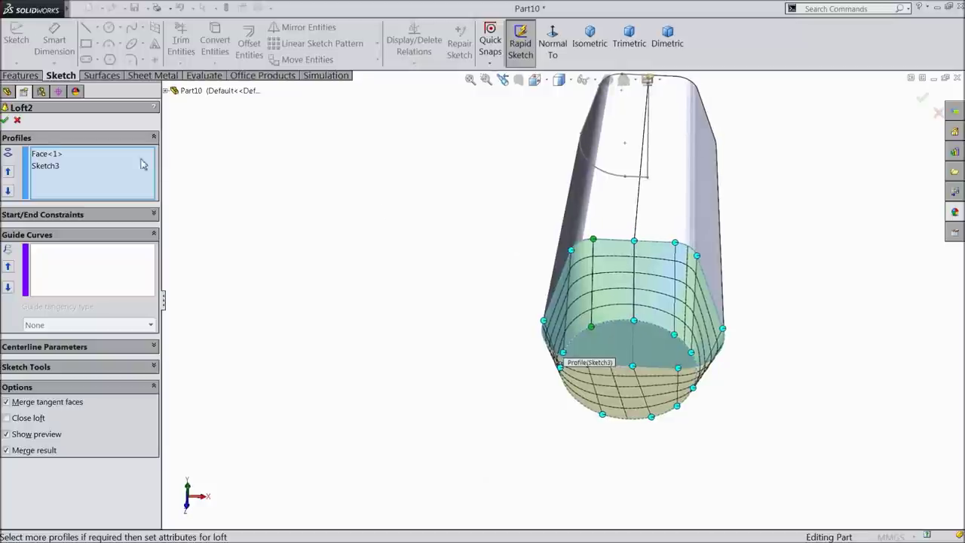
{"action": "left_click", "coordinate": [6, 120]}
{"action": "middle_click_drag", "start_coordinate": [377, 295], "coordinate": [297, 311]}
{"action": "scroll", "coordinate": [643, 252], "scroll_direction": "down", "scroll_amount": 3}
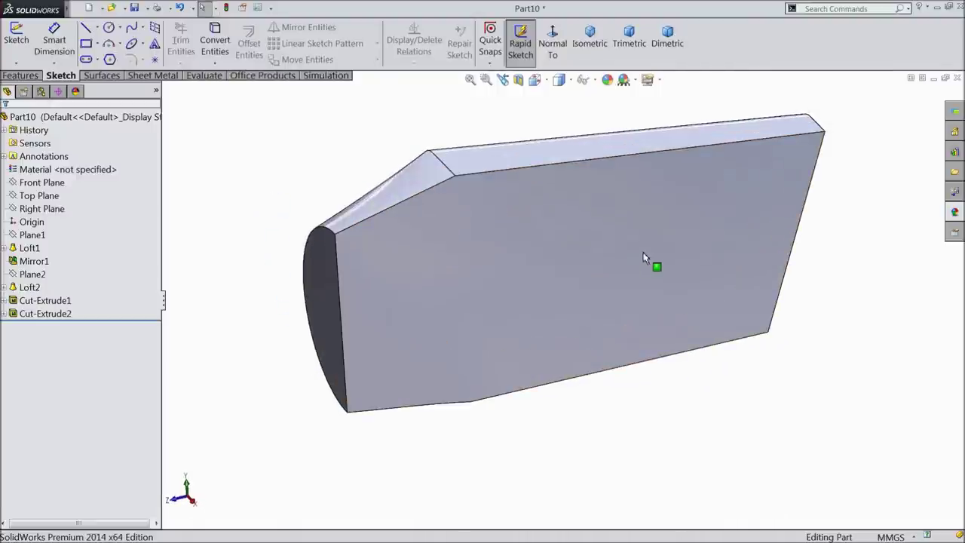
{"action": "left_click", "coordinate": [23, 75]}
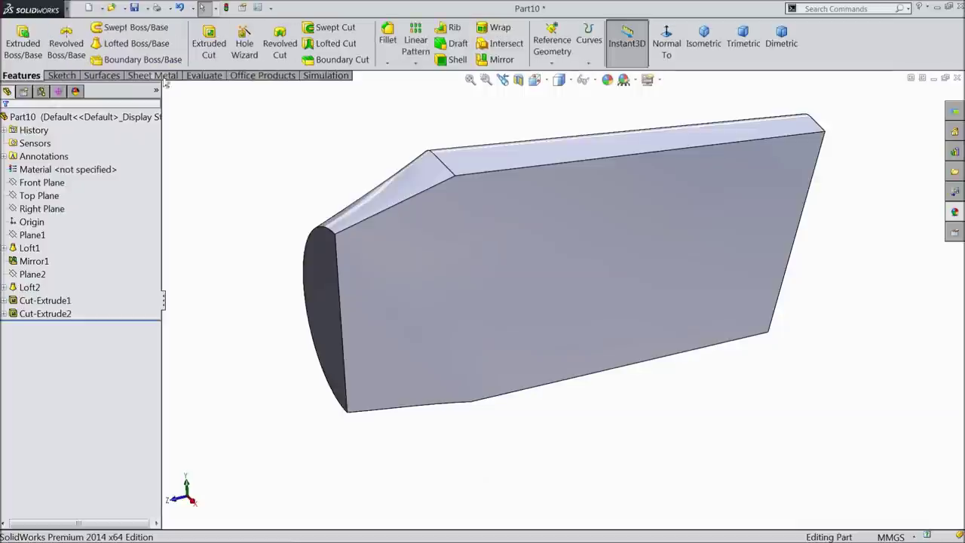
Step: Shell the part with 2.54 mm walls, removing the large front face
{"action": "left_click", "coordinate": [455, 59]}
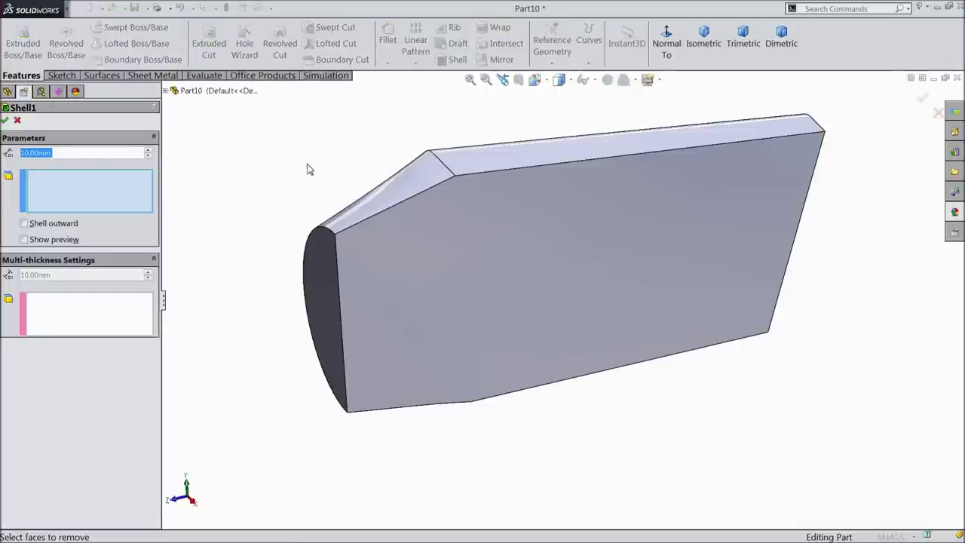
{"action": "type", "text": "2.54"}
{"action": "key", "text": "Return"}
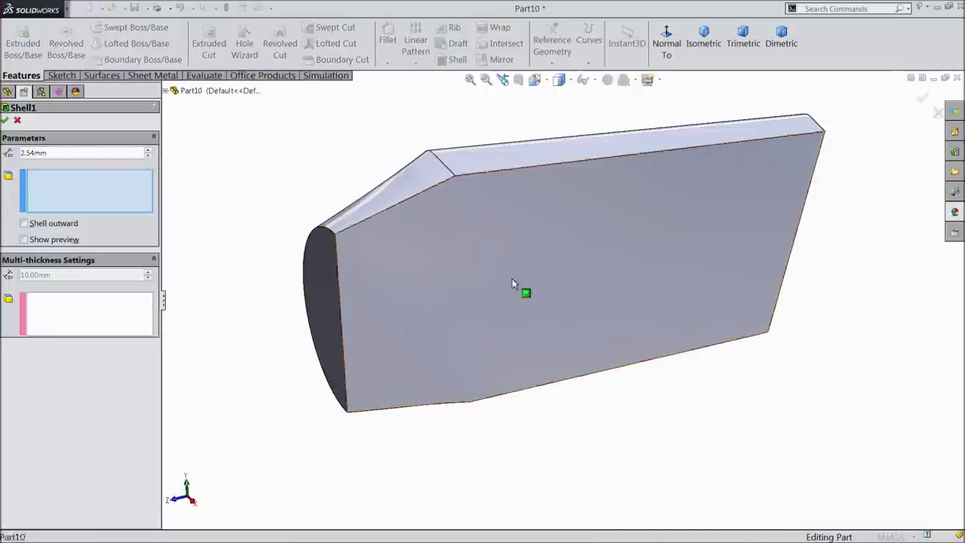
{"action": "left_click", "coordinate": [512, 282]}
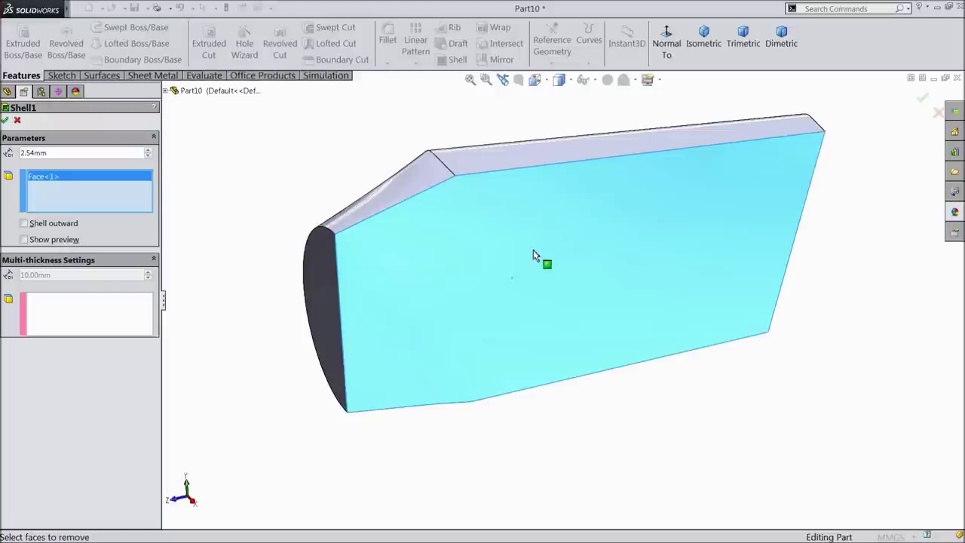
{"action": "left_click", "coordinate": [5, 120]}
{"action": "middle_click_drag", "start_coordinate": [211, 249], "coordinate": [275, 226]}
{"action": "left_click", "coordinate": [340, 202]}
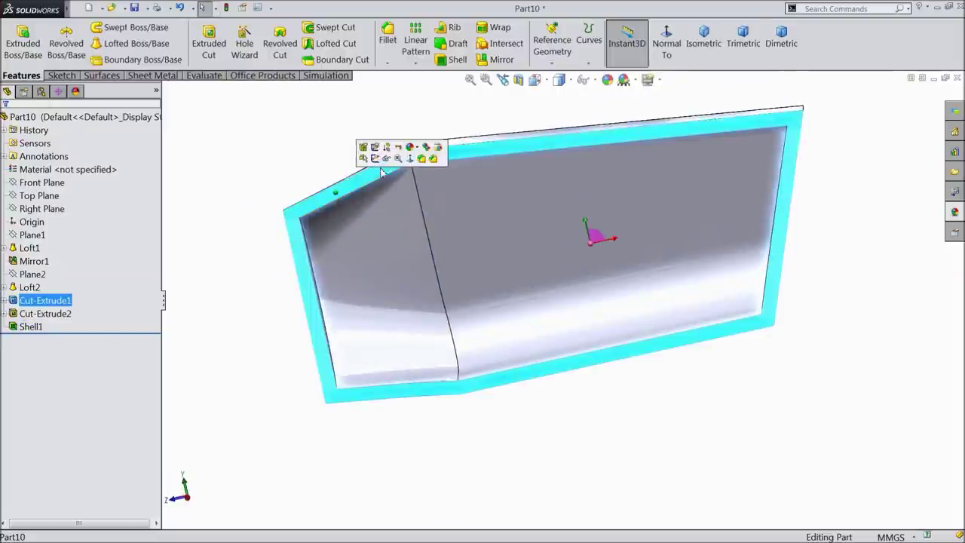
Step: Open Sketch6 on the rim face viewed normal and begin offsetting its slanted right edge
{"action": "left_click", "coordinate": [374, 158]}
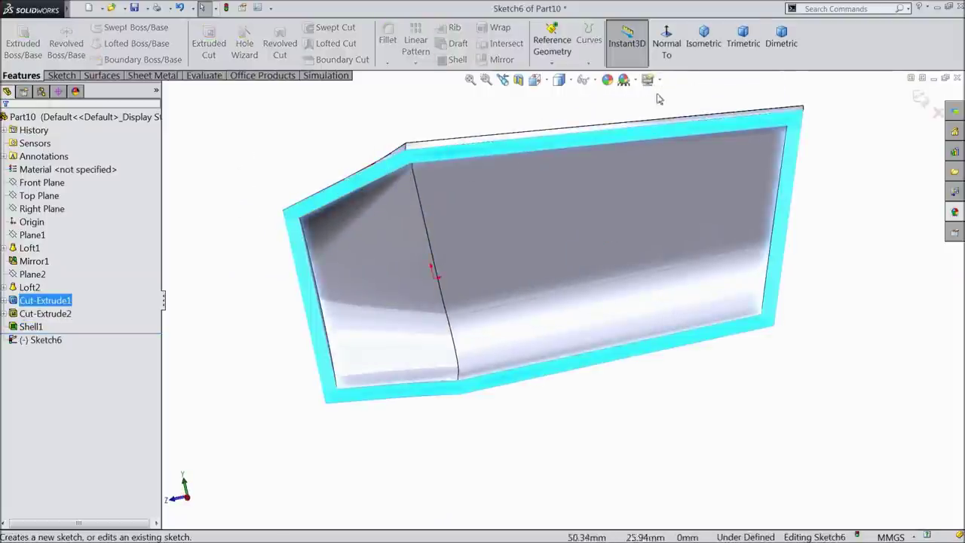
{"action": "left_click", "coordinate": [666, 43]}
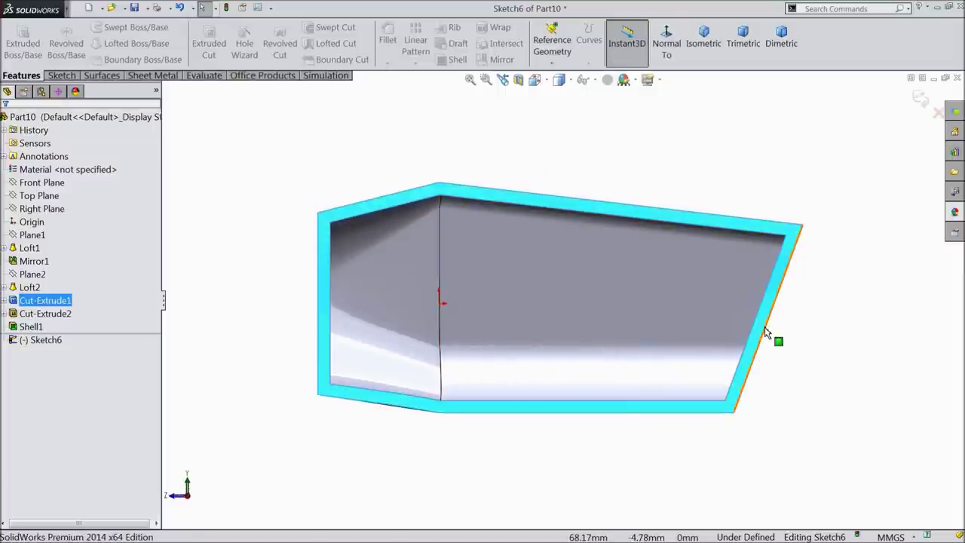
{"action": "left_click", "coordinate": [766, 331]}
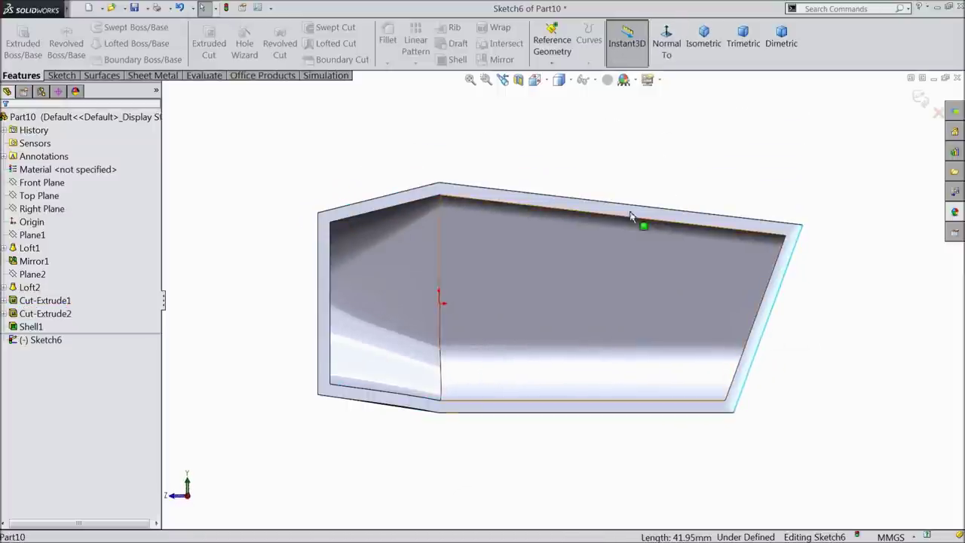
{"action": "left_click", "coordinate": [63, 75]}
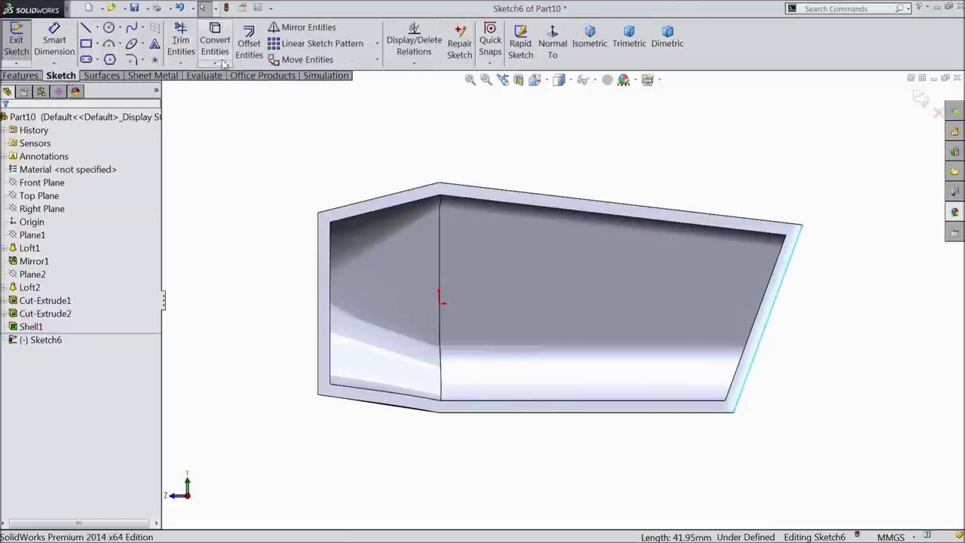
{"action": "left_click", "coordinate": [248, 47]}
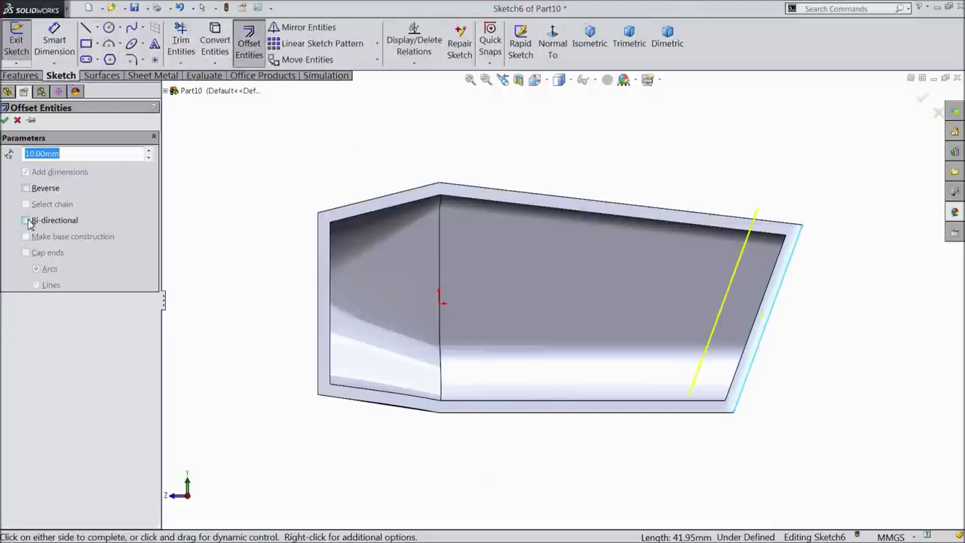
Step: Offset the top, left and bottom rim edges 1.27 mm inward into a closed loop
{"action": "left_click", "coordinate": [702, 222]}
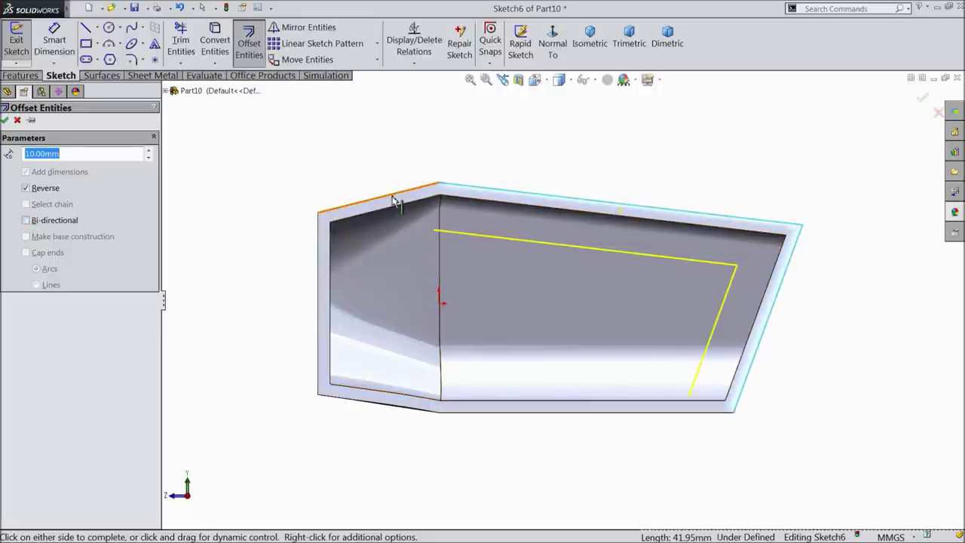
{"action": "left_click", "coordinate": [320, 247]}
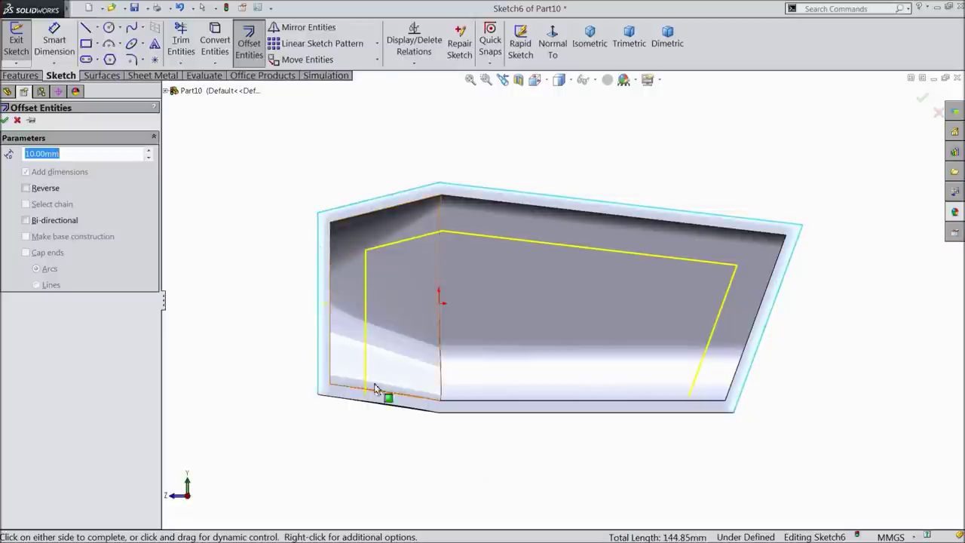
{"action": "left_click", "coordinate": [390, 405]}
{"action": "left_click", "coordinate": [488, 412]}
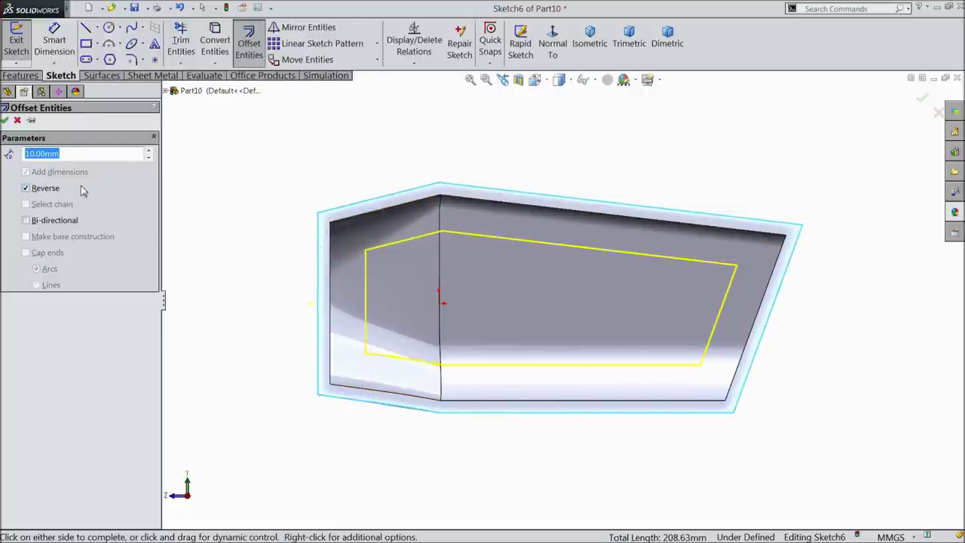
{"action": "type", "text": "1.27"}
{"action": "key", "text": "Return"}
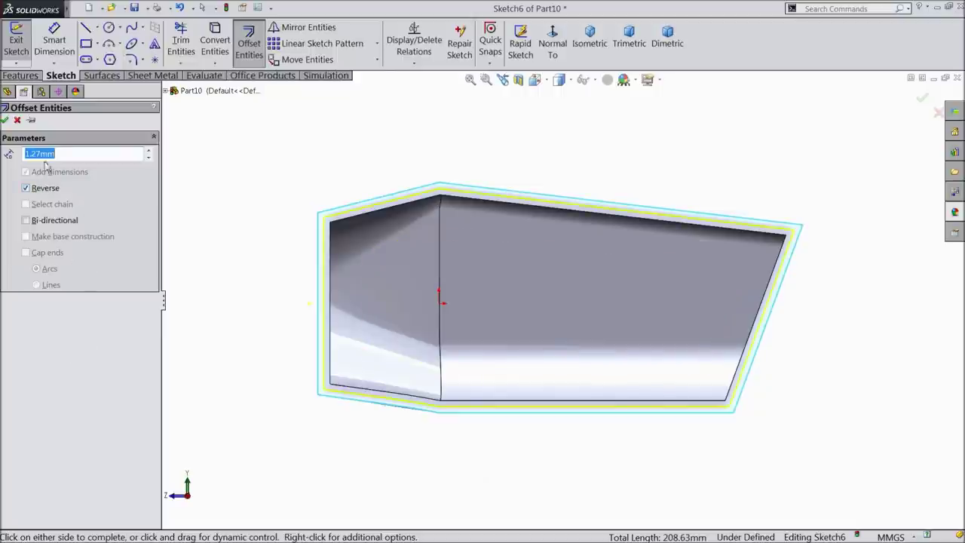
{"action": "left_click", "coordinate": [5, 119]}
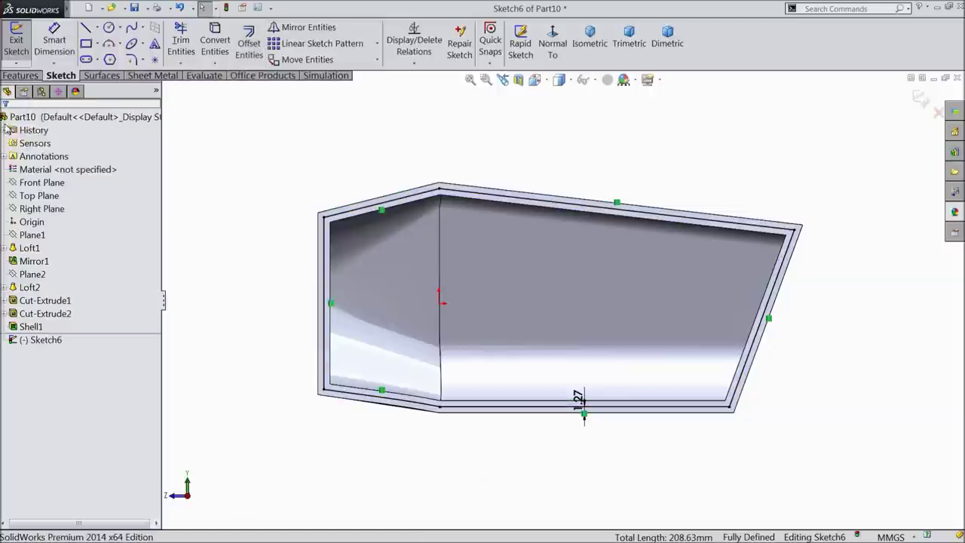
Step: Draw the right pair of vertical lines from the top inner edge to the bottom inner edge
{"action": "scroll", "coordinate": [735, 348], "scroll_direction": "down", "scroll_amount": 2}
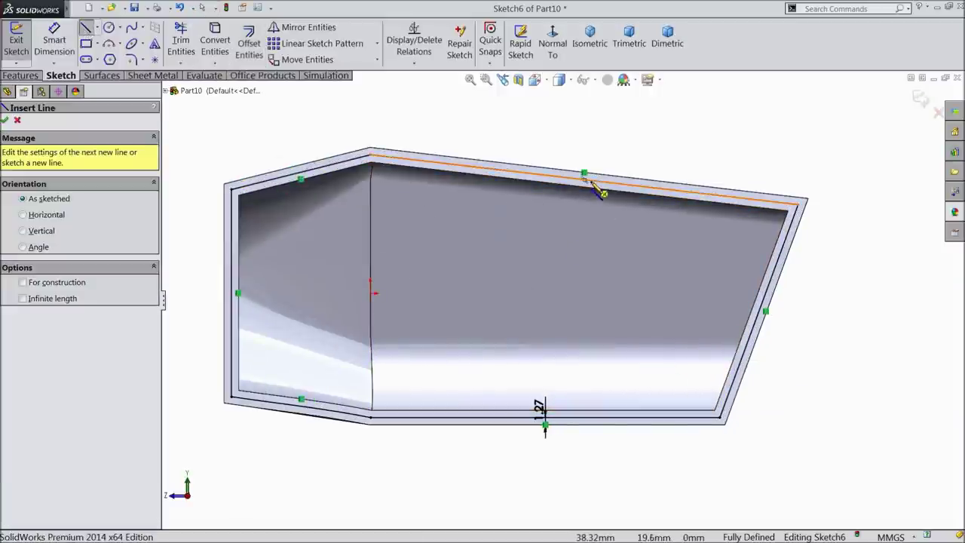
{"action": "left_click", "coordinate": [608, 184]}
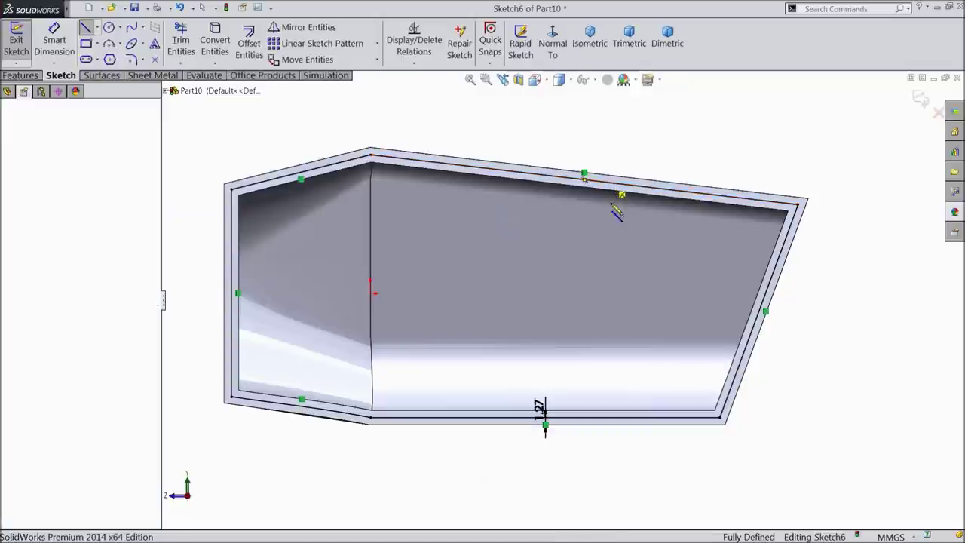
{"action": "left_click", "coordinate": [609, 422]}
{"action": "right_click", "coordinate": [659, 366]}
{"action": "left_click", "coordinate": [676, 92]}
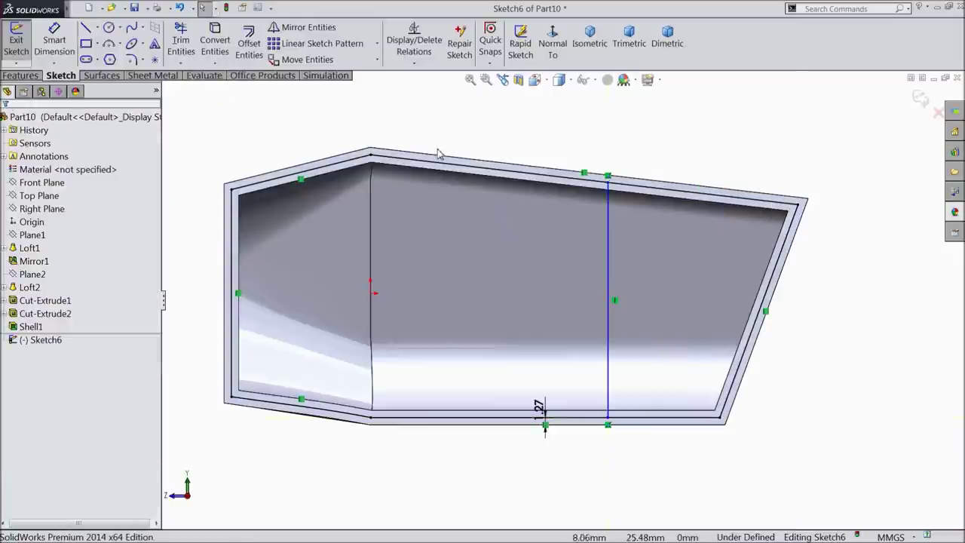
{"action": "left_click", "coordinate": [86, 28]}
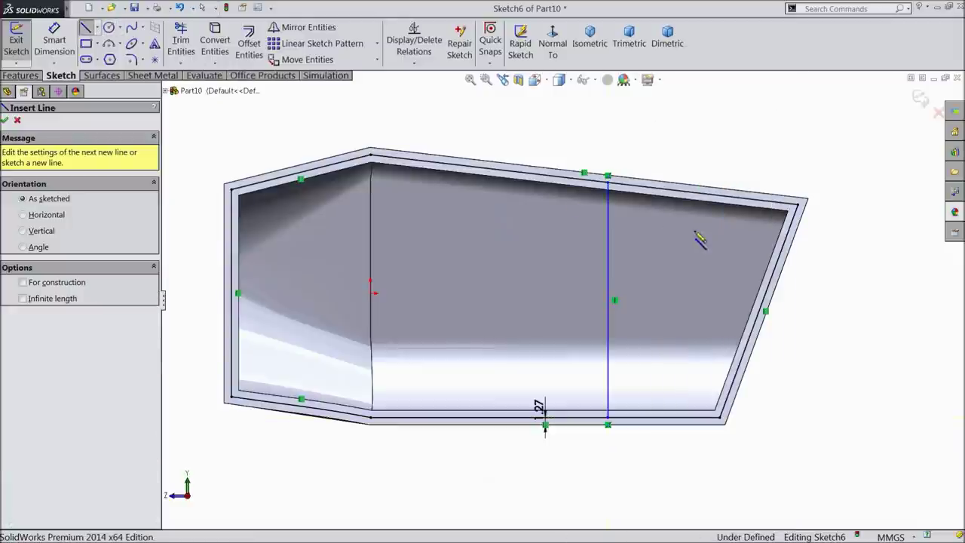
{"action": "left_click", "coordinate": [680, 195]}
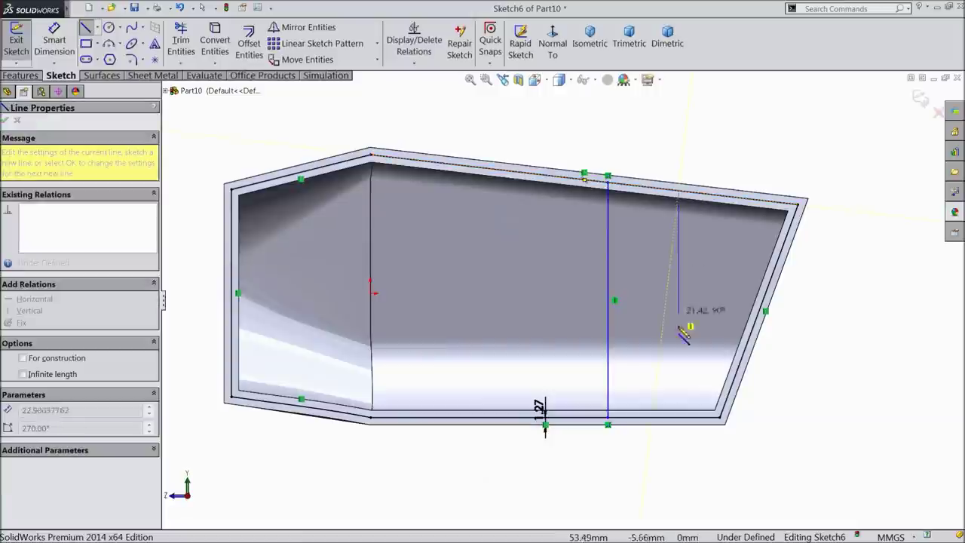
{"action": "left_click", "coordinate": [682, 424]}
{"action": "right_click", "coordinate": [686, 422]}
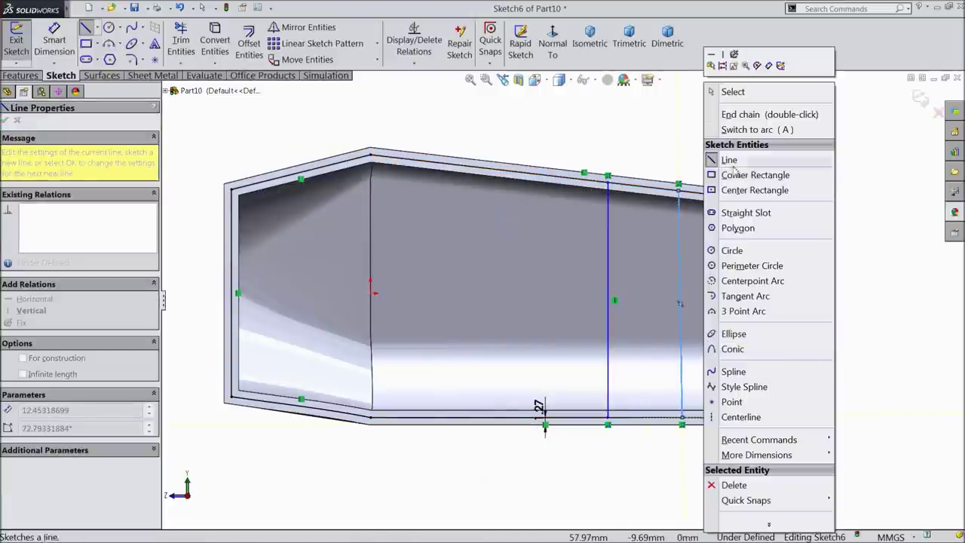
{"action": "left_click", "coordinate": [732, 93]}
{"action": "left_click", "coordinate": [681, 280]}
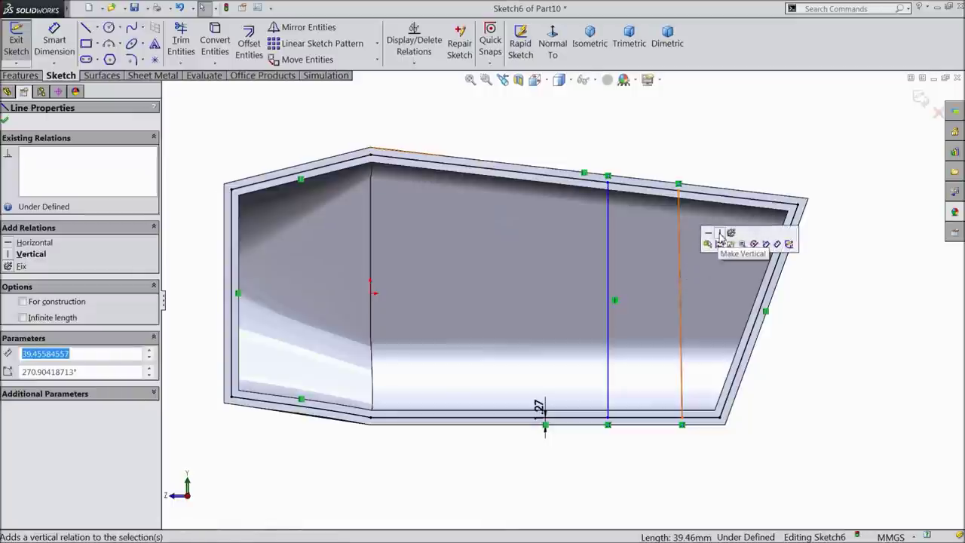
Step: Draw the left pair of vertical lines spanning the inner loop from top to bottom
{"action": "left_click", "coordinate": [87, 28]}
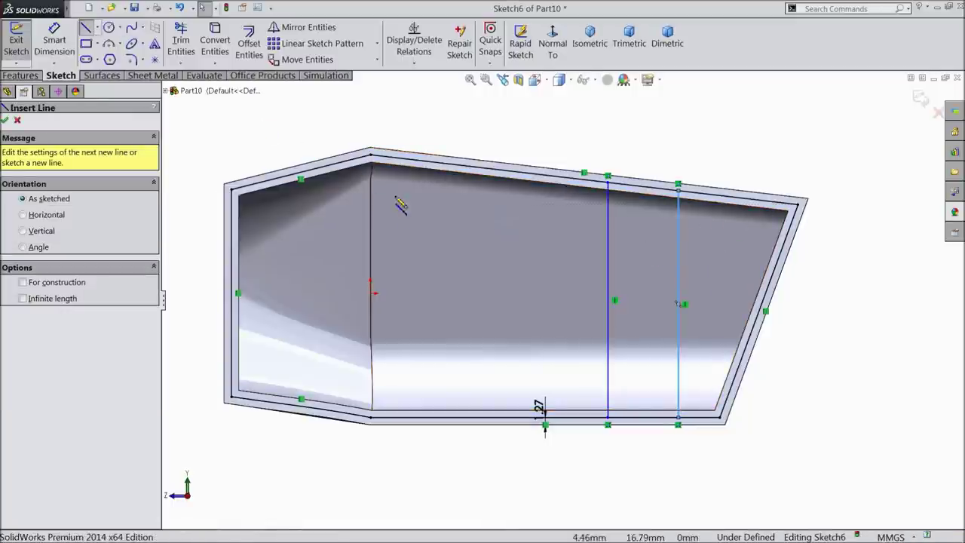
{"action": "left_click", "coordinate": [338, 161]}
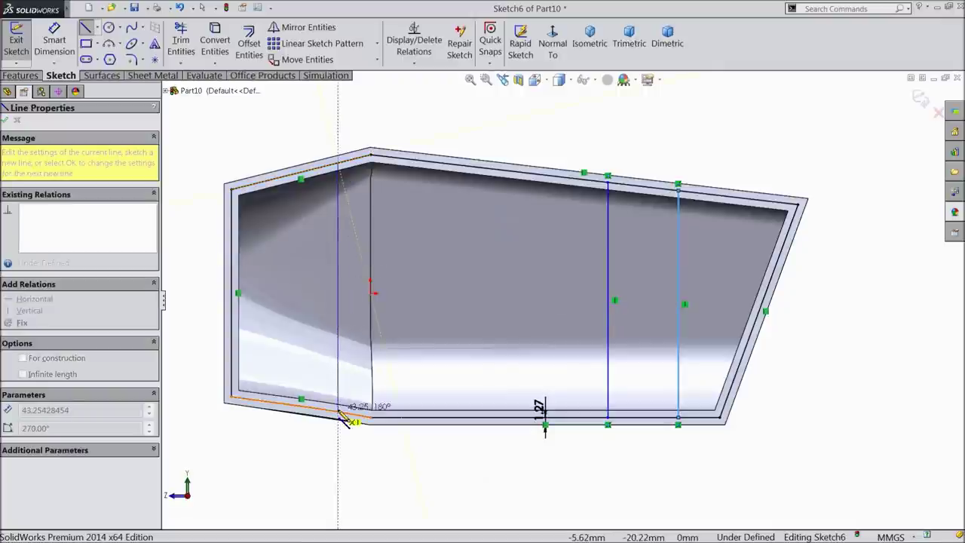
{"action": "left_click", "coordinate": [337, 416]}
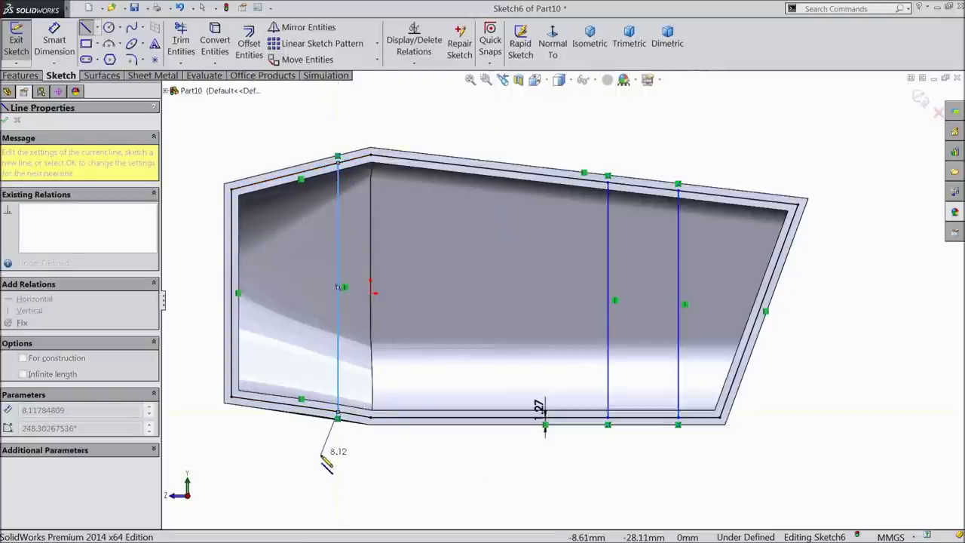
{"action": "right_click", "coordinate": [326, 462]}
{"action": "left_click", "coordinate": [343, 90]}
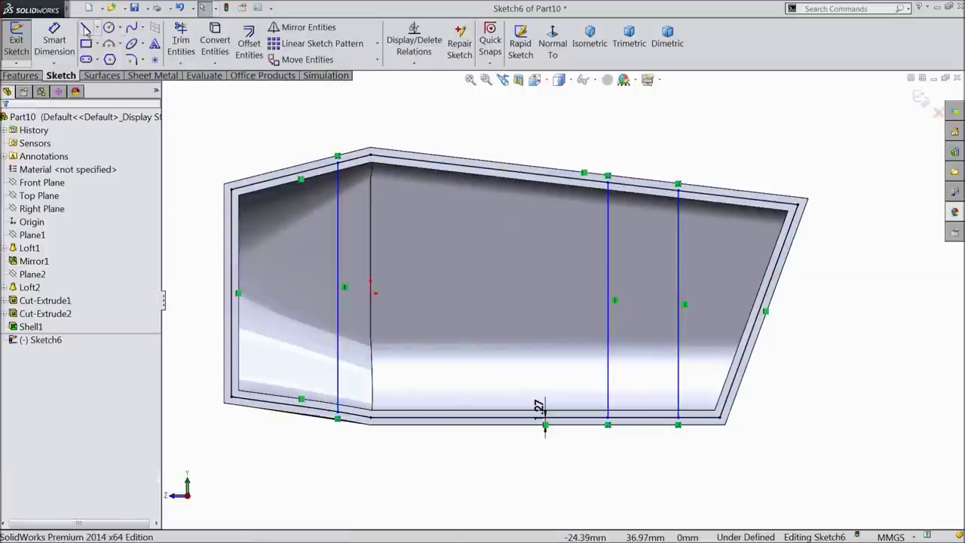
{"action": "left_click", "coordinate": [86, 29]}
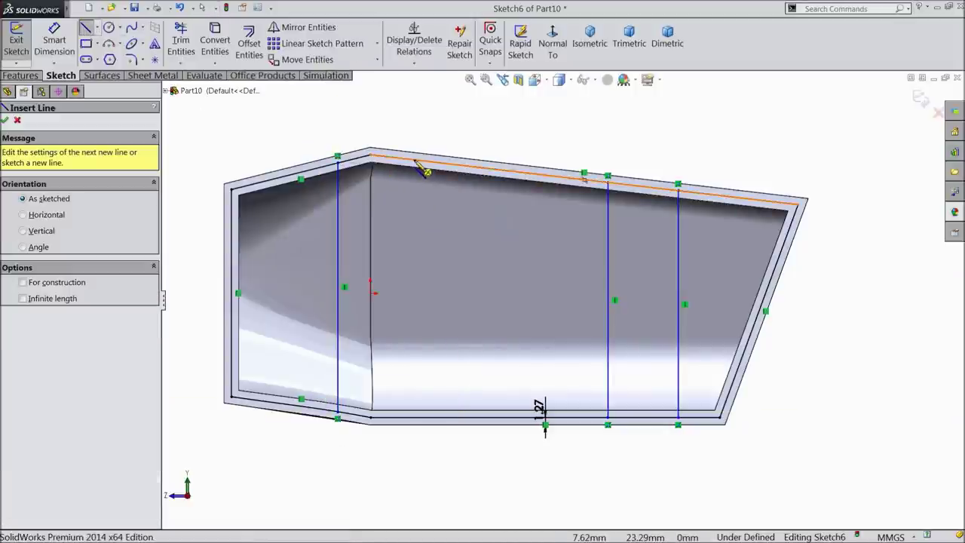
{"action": "left_click", "coordinate": [413, 160]}
{"action": "left_click", "coordinate": [414, 424]}
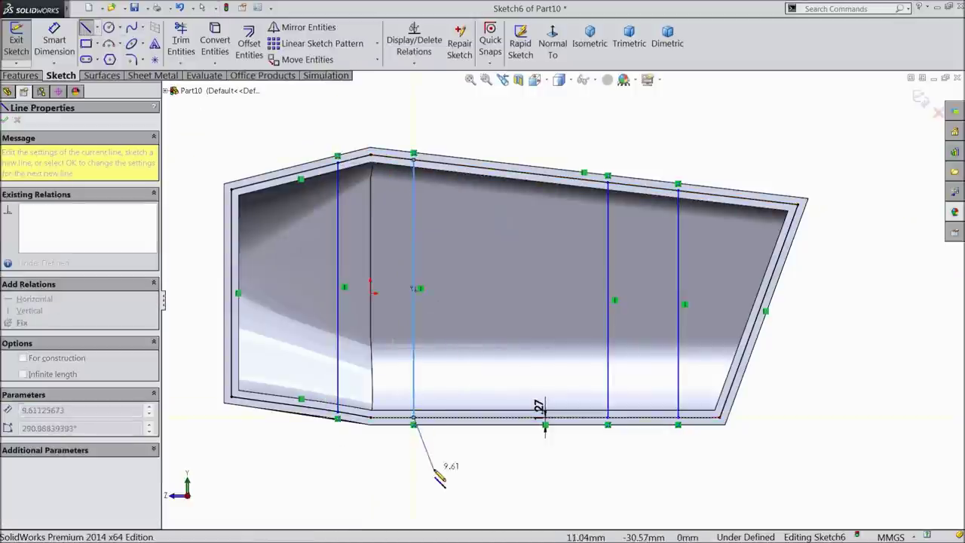
{"action": "right_click", "coordinate": [432, 61]}
{"action": "left_click", "coordinate": [459, 93]}
{"action": "key", "text": "d"}
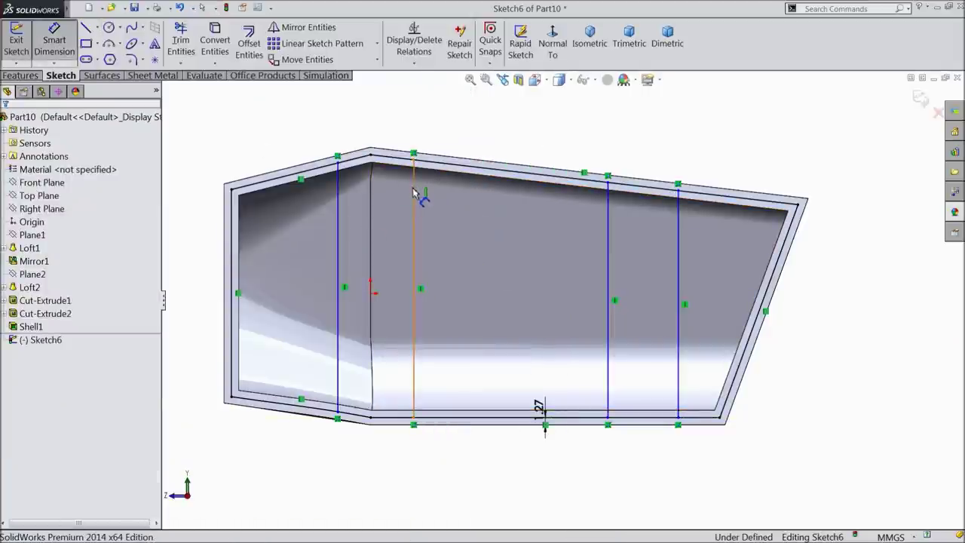
Step: Space the left line pair 13.12 apart and offset it 13.12/2 (6.56) from the origin
{"action": "left_click", "coordinate": [414, 195]}
{"action": "left_click", "coordinate": [338, 189]}
{"action": "left_click", "coordinate": [382, 124]}
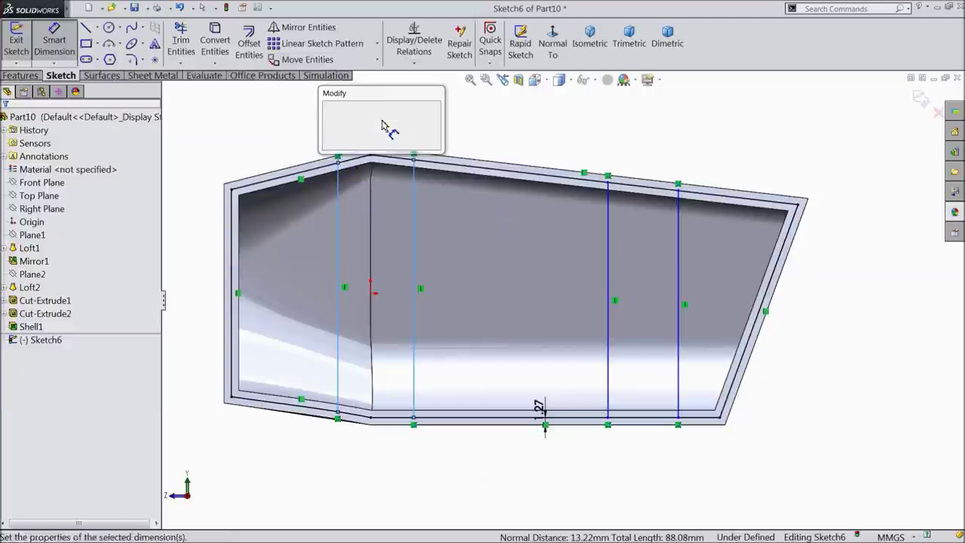
{"action": "type", "text": "13."}
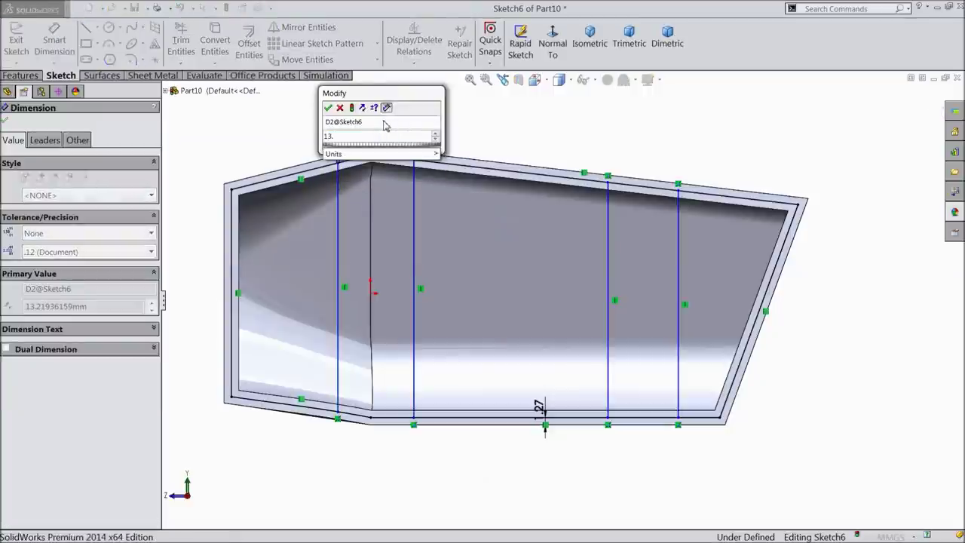
{"action": "type", "text": "12"}
{"action": "left_click", "coordinate": [330, 110]}
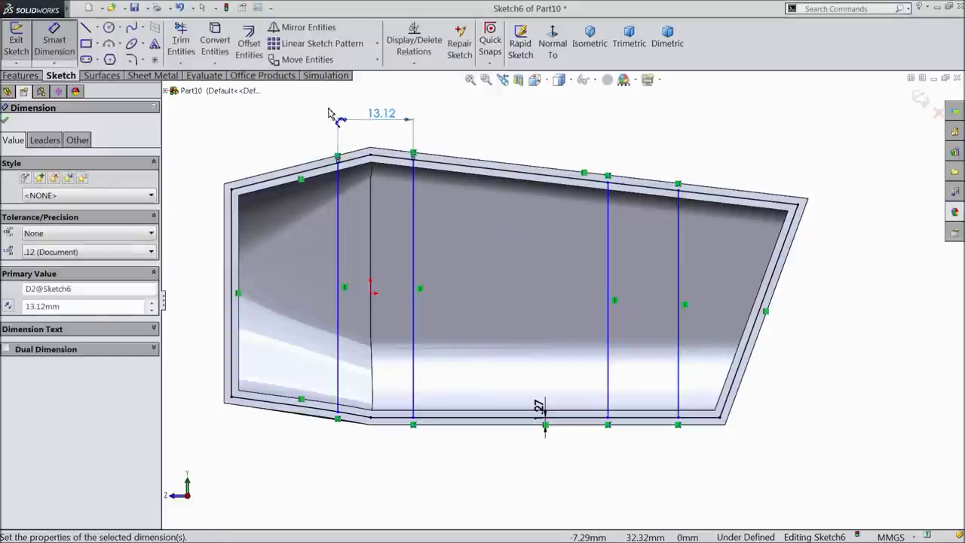
{"action": "scroll", "coordinate": [420, 386], "scroll_direction": "up", "scroll_amount": 3}
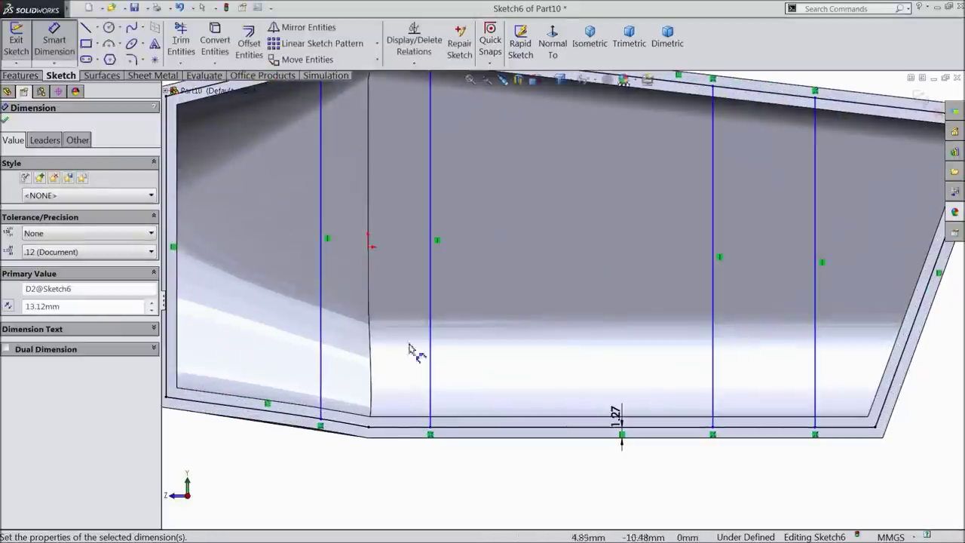
{"action": "left_click", "coordinate": [430, 251]}
{"action": "left_click", "coordinate": [369, 252]}
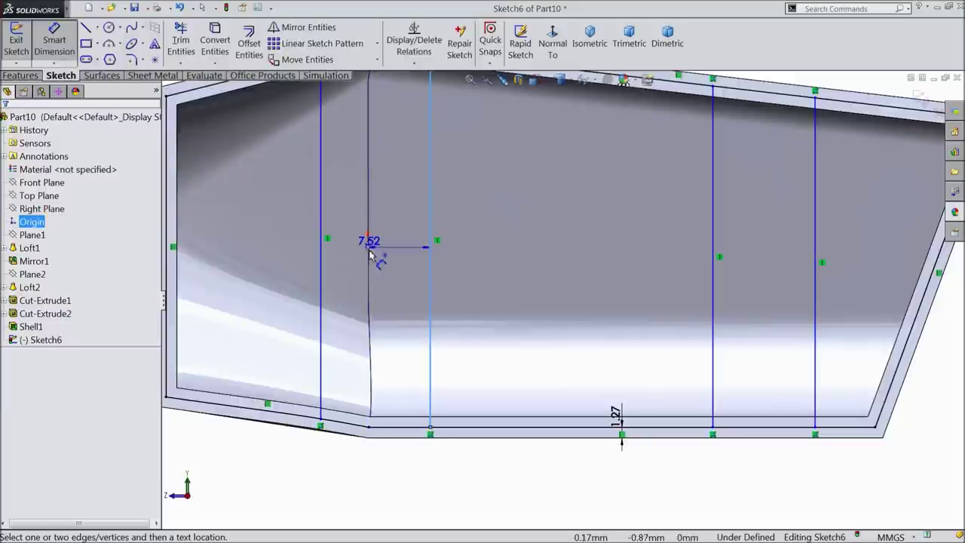
{"action": "left_click", "coordinate": [395, 459]}
{"action": "type", "text": "13"}
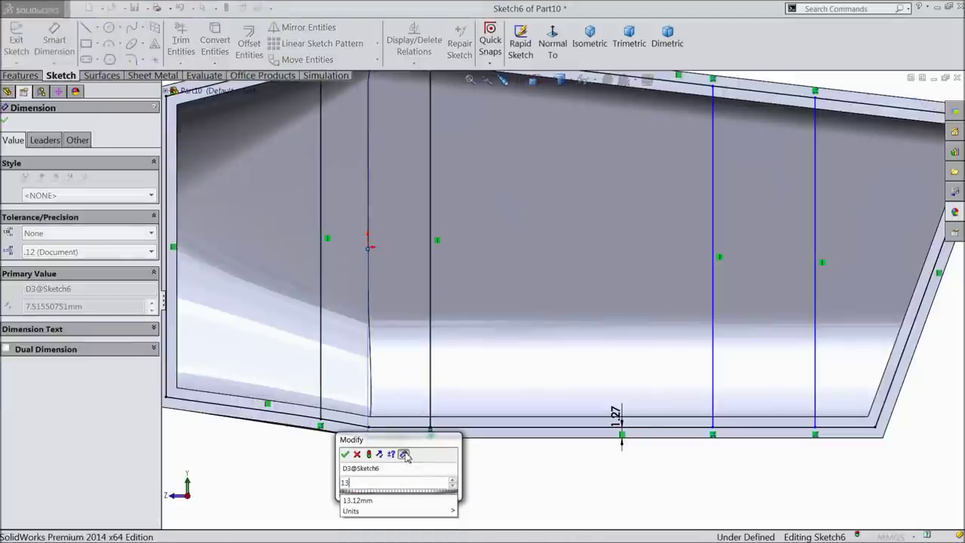
{"action": "type", "text": ".12/2"}
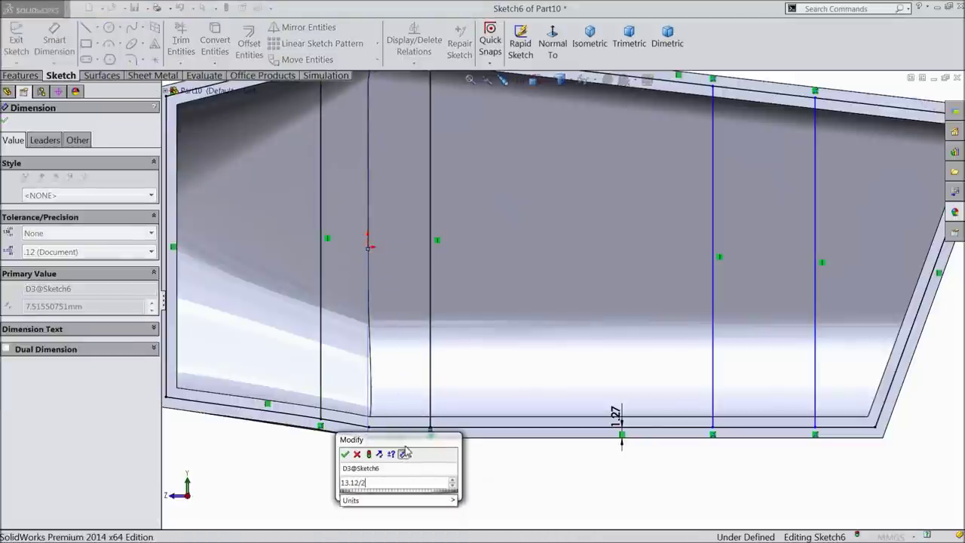
{"action": "left_click", "coordinate": [345, 453]}
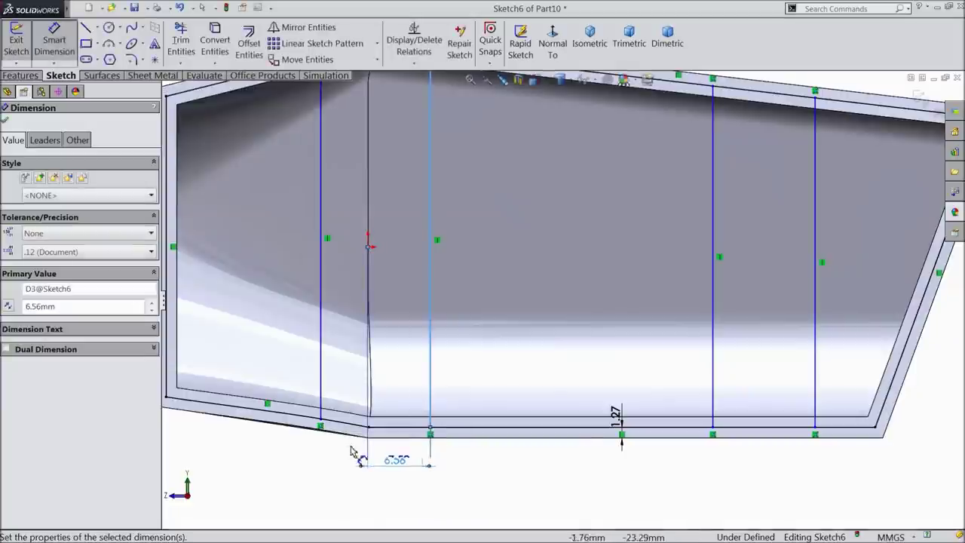
{"action": "key", "text": "f"}
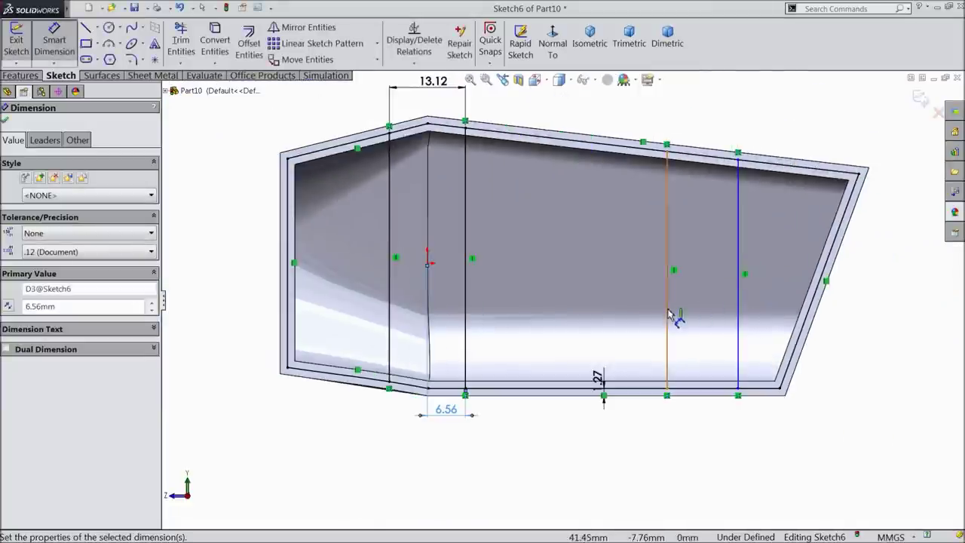
Step: Space the right line pair 12 apart and place it 65 from the housing's left end
{"action": "left_click", "coordinate": [669, 312]}
{"action": "left_click", "coordinate": [738, 309]}
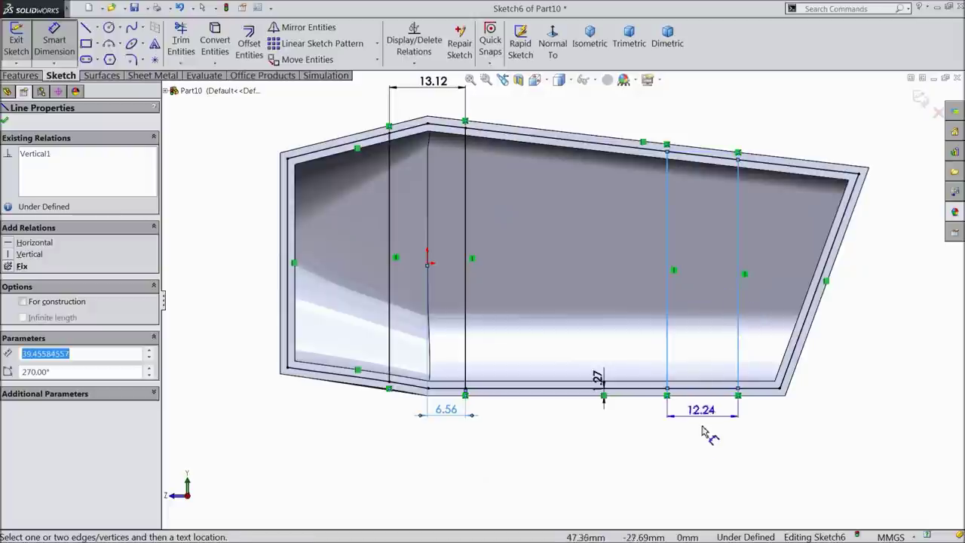
{"action": "left_click", "coordinate": [711, 431]}
{"action": "type", "text": "12"}
{"action": "left_click", "coordinate": [649, 424]}
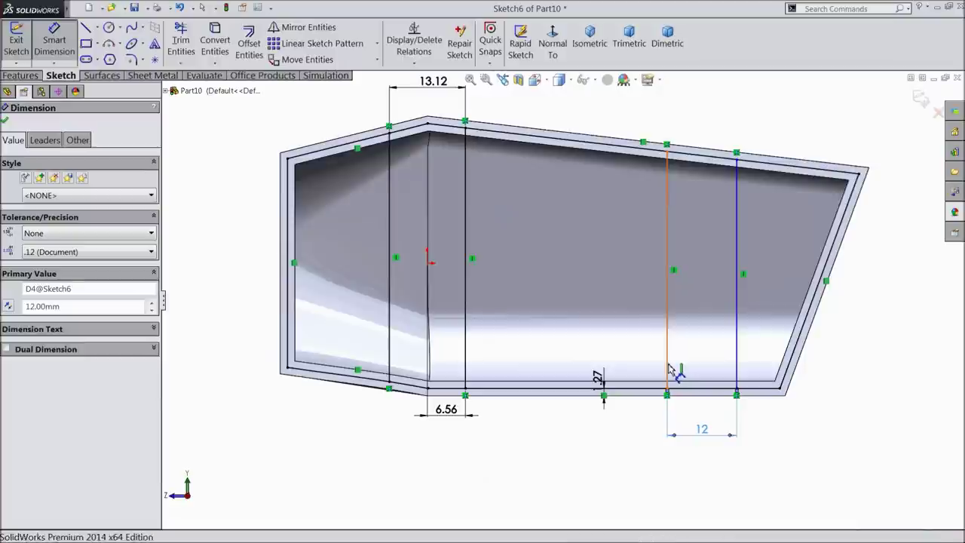
{"action": "left_click", "coordinate": [668, 373]}
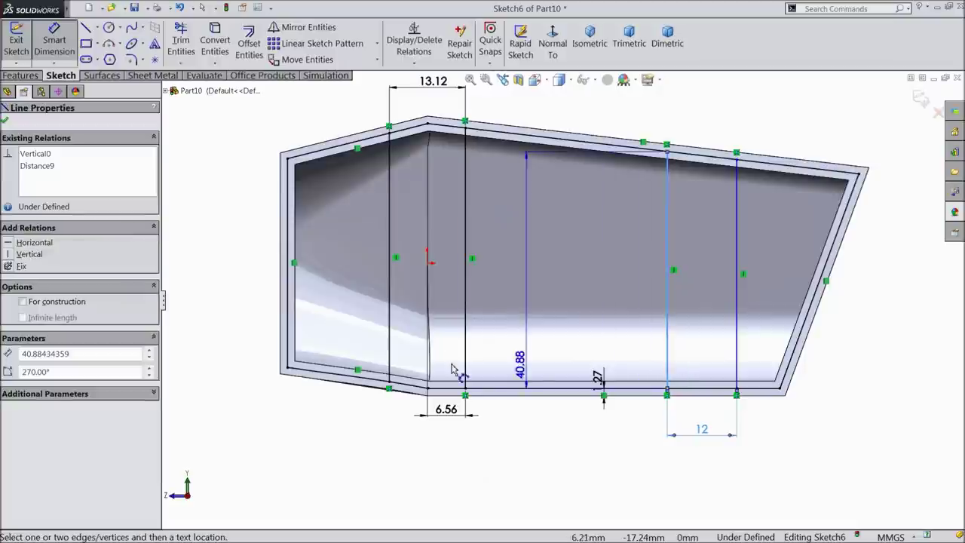
{"action": "left_click", "coordinate": [289, 348]}
{"action": "left_click", "coordinate": [486, 447]}
{"action": "type", "text": "65"}
{"action": "left_click", "coordinate": [429, 435]}
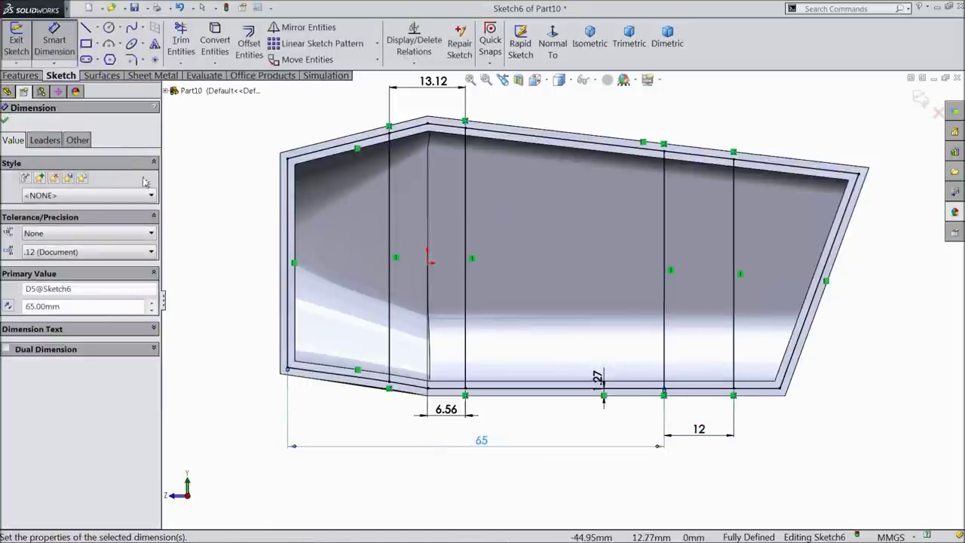
{"action": "left_click", "coordinate": [5, 123]}
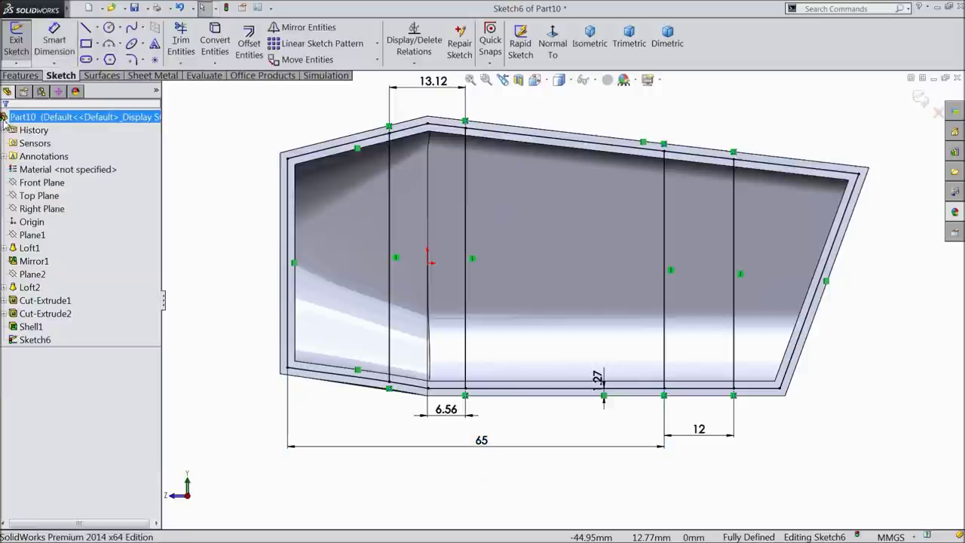
Step: Begin a Boss-Extrude from Sketch6 with the view orbited to show the shelled interior
{"action": "left_click", "coordinate": [18, 75]}
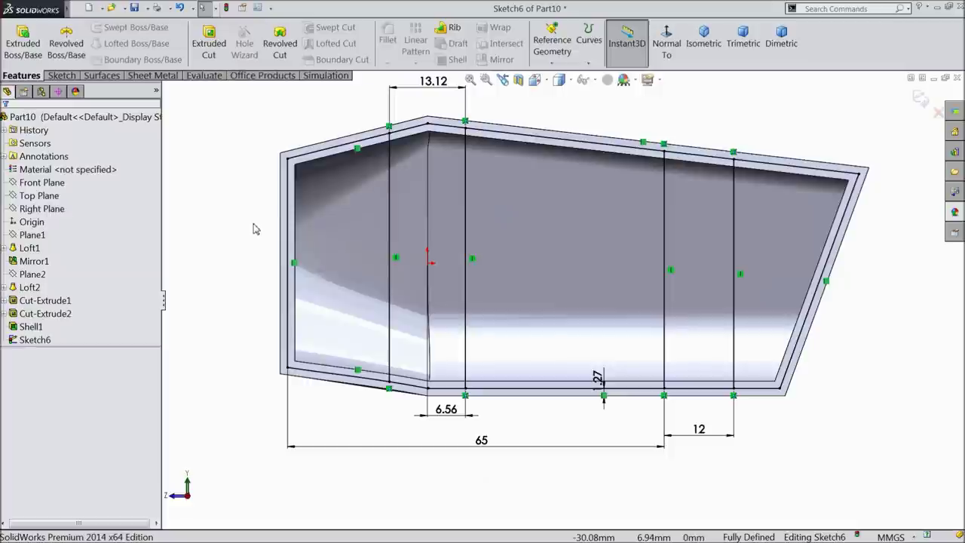
{"action": "middle_click_drag", "start_coordinate": [233, 230], "coordinate": [233, 250]}
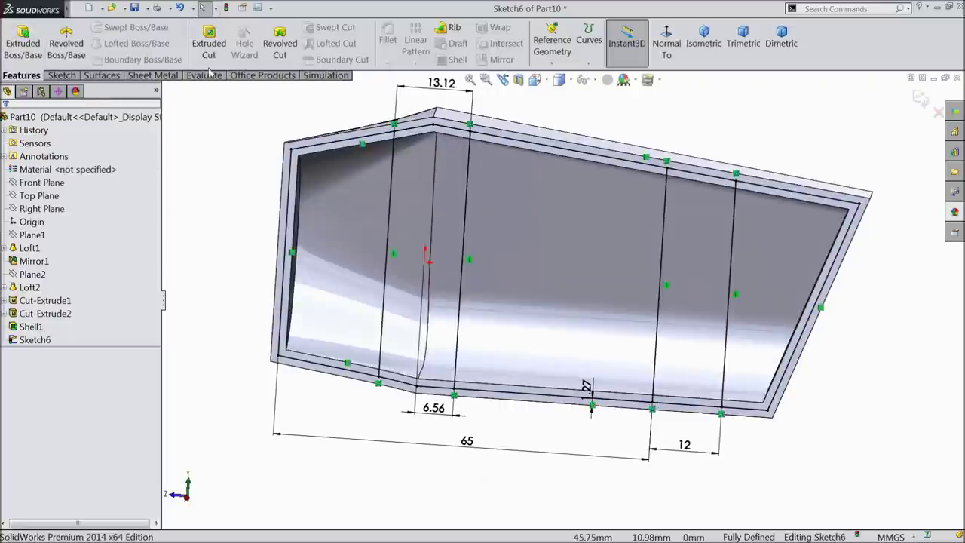
{"action": "left_click", "coordinate": [23, 43]}
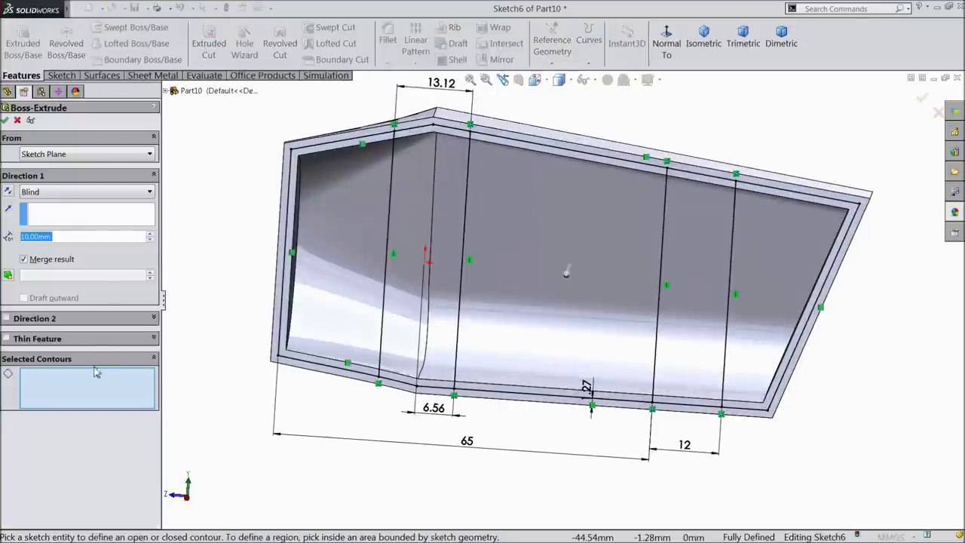
Step: Select the left and right strip regions of Sketch6, including their top-edge regions, as contours
{"action": "left_click", "coordinate": [457, 237]}
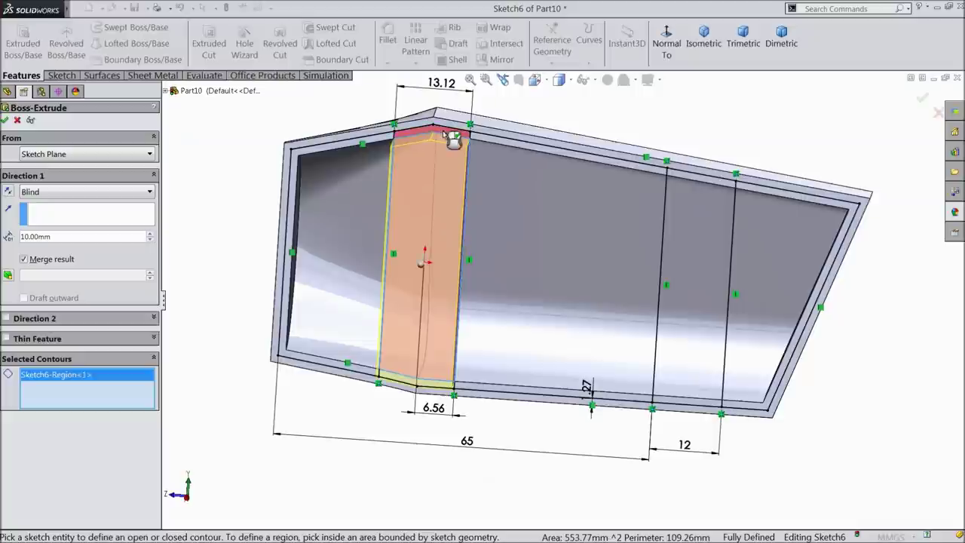
{"action": "left_click", "coordinate": [452, 135]}
{"action": "middle_click_drag", "start_coordinate": [413, 426], "coordinate": [426, 366]}
{"action": "scroll", "coordinate": [439, 364], "scroll_direction": "down", "scroll_amount": 5}
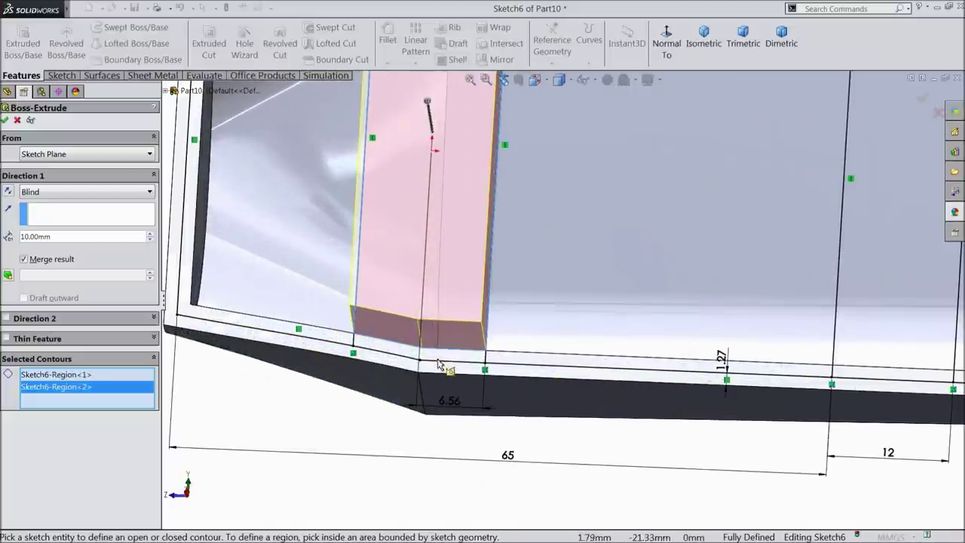
{"action": "left_click", "coordinate": [443, 365]}
{"action": "scroll", "coordinate": [563, 293], "scroll_direction": "up", "scroll_amount": 5}
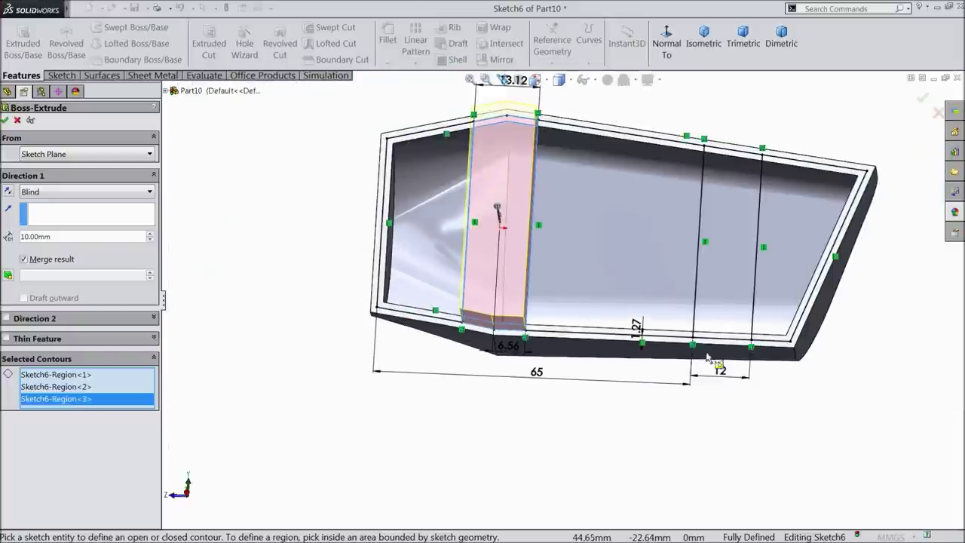
{"action": "left_click", "coordinate": [734, 287]}
{"action": "scroll", "coordinate": [716, 309], "scroll_direction": "down", "scroll_amount": 3}
{"action": "scroll", "coordinate": [652, 297], "scroll_direction": "up", "scroll_amount": 3}
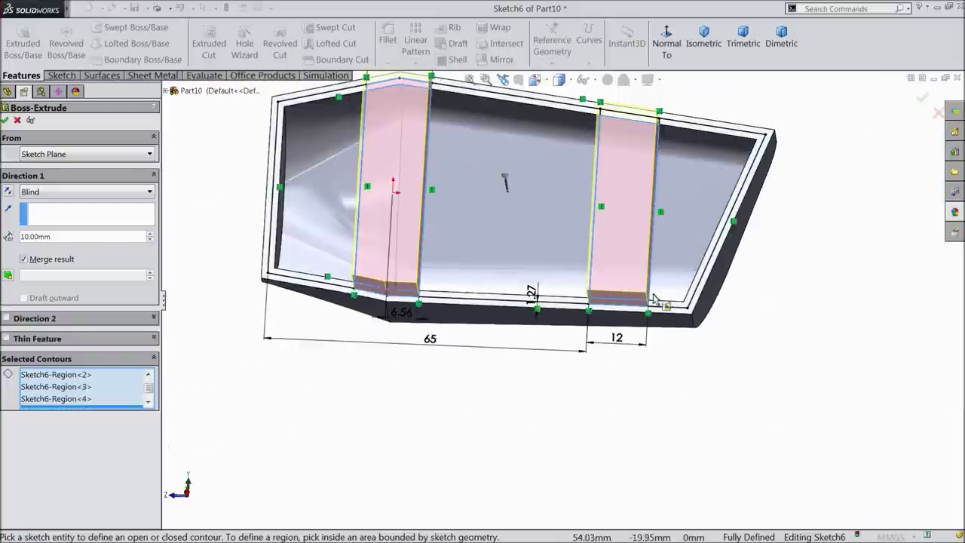
{"action": "mouse_move", "coordinate": [643, 149]}
{"action": "middle_mouse_down"}
{"action": "mouse_move", "coordinate": [642, 201]}
{"action": "mouse_move", "coordinate": [639, 161]}
{"action": "middle_mouse_up"}
{"action": "scroll", "coordinate": [635, 161], "scroll_direction": "down", "scroll_amount": 5}
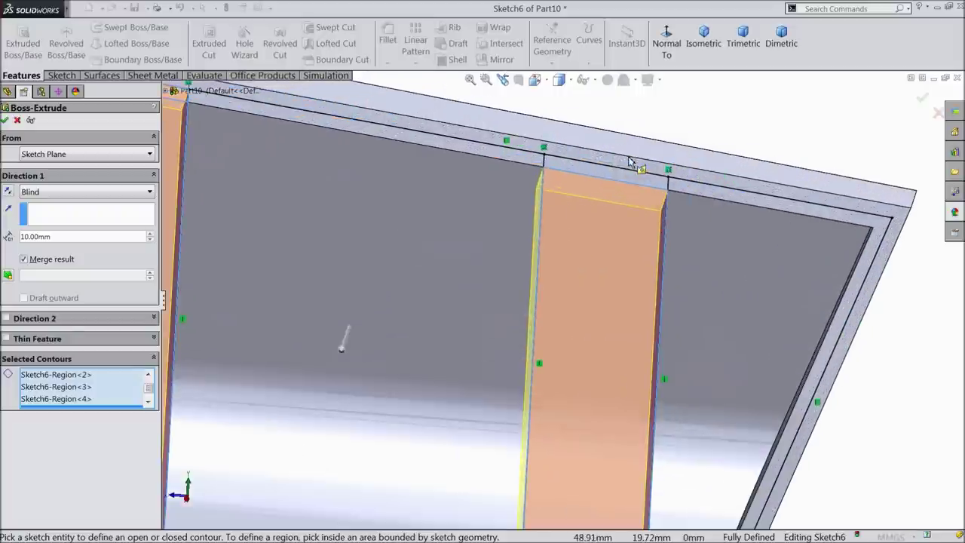
{"action": "left_click", "coordinate": [617, 177]}
{"action": "scroll", "coordinate": [625, 188], "scroll_direction": "up", "scroll_amount": 5}
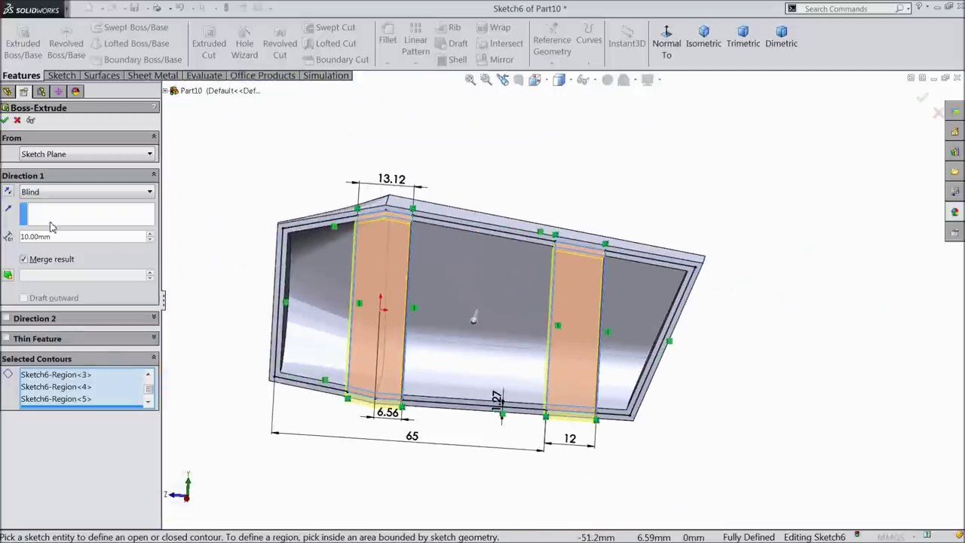
Step: Reverse the extrusion direction, set it to Up To Next, and accept Boss-Extrude1
{"action": "left_click", "coordinate": [8, 193]}
{"action": "left_click", "coordinate": [44, 193]}
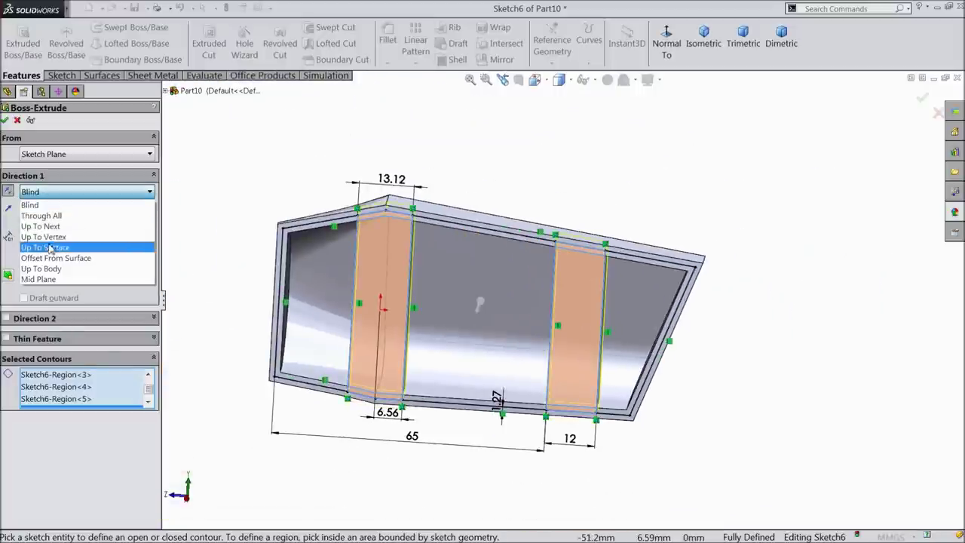
{"action": "left_click", "coordinate": [41, 225]}
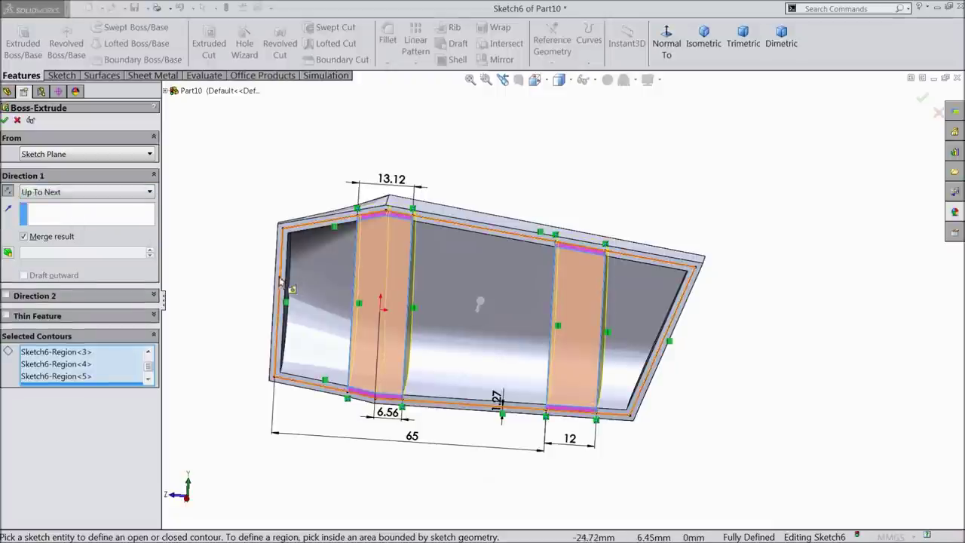
{"action": "middle_click_drag", "start_coordinate": [252, 272], "coordinate": [231, 268]}
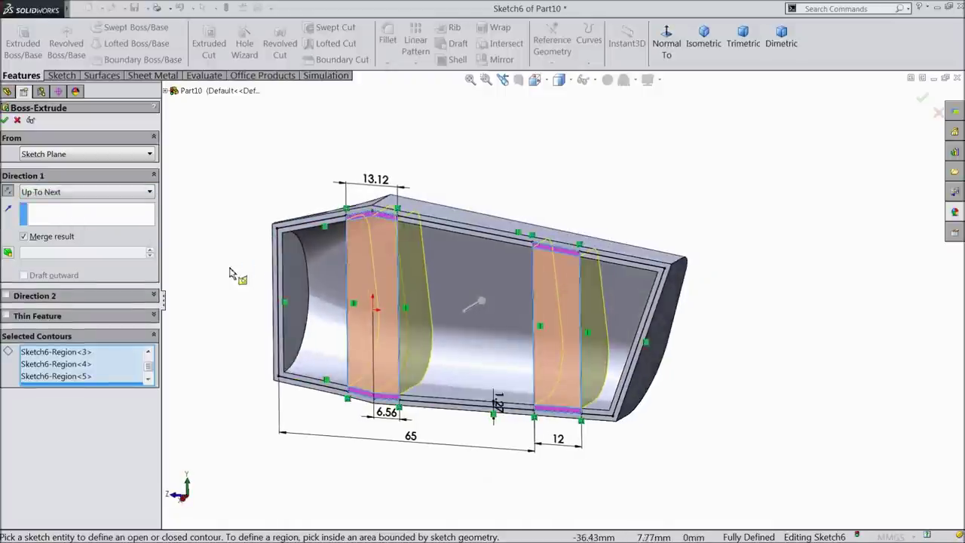
{"action": "left_click", "coordinate": [4, 120]}
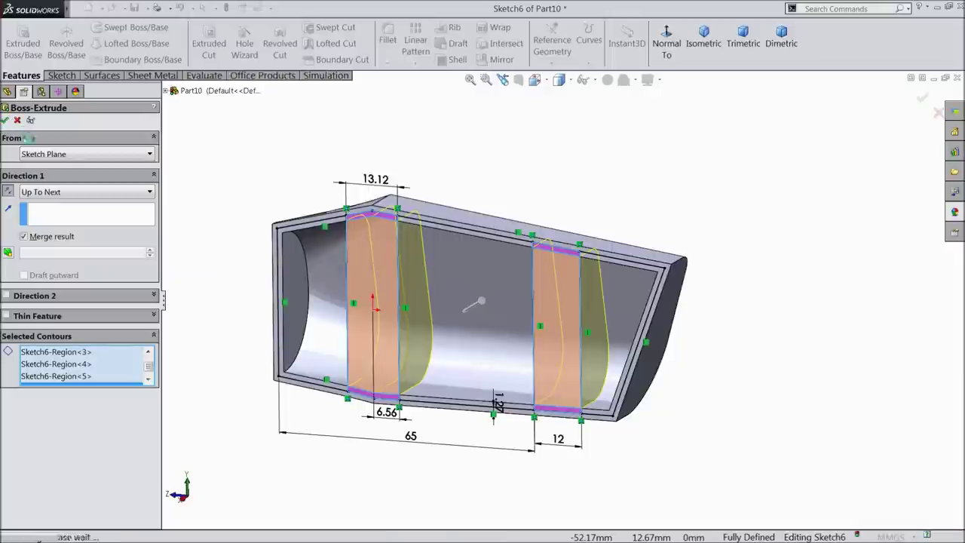
{"action": "left_click", "coordinate": [234, 222]}
{"action": "middle_click_drag", "start_coordinate": [459, 345], "coordinate": [452, 308]}
{"action": "scroll", "coordinate": [558, 332], "scroll_direction": "down", "scroll_amount": 3}
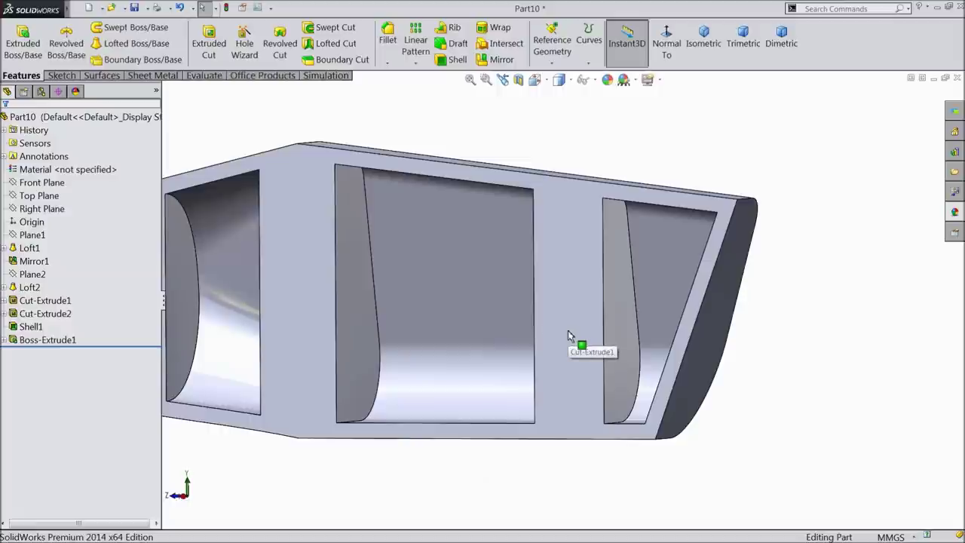
Step: Start a new sketch on the housing's front face
{"action": "left_click", "coordinate": [297, 232]}
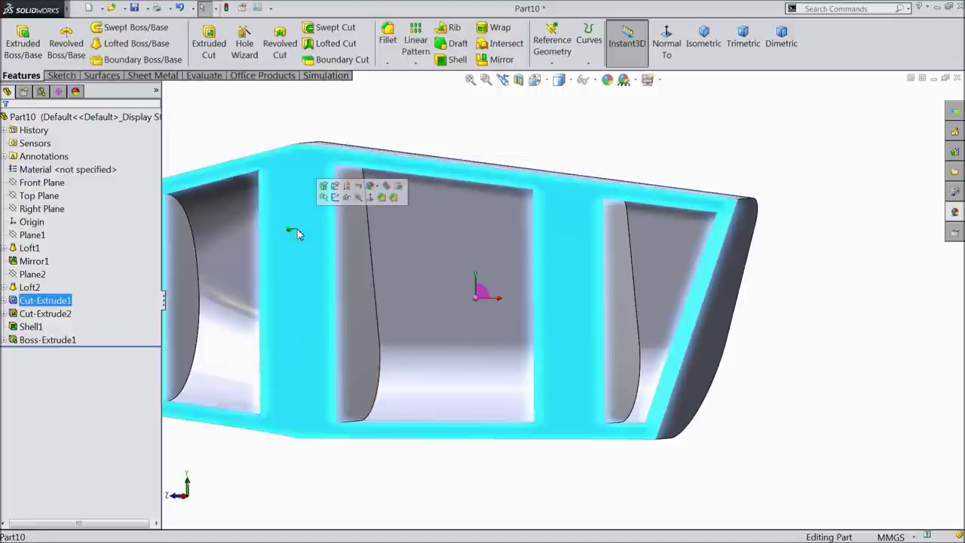
{"action": "left_click", "coordinate": [335, 197]}
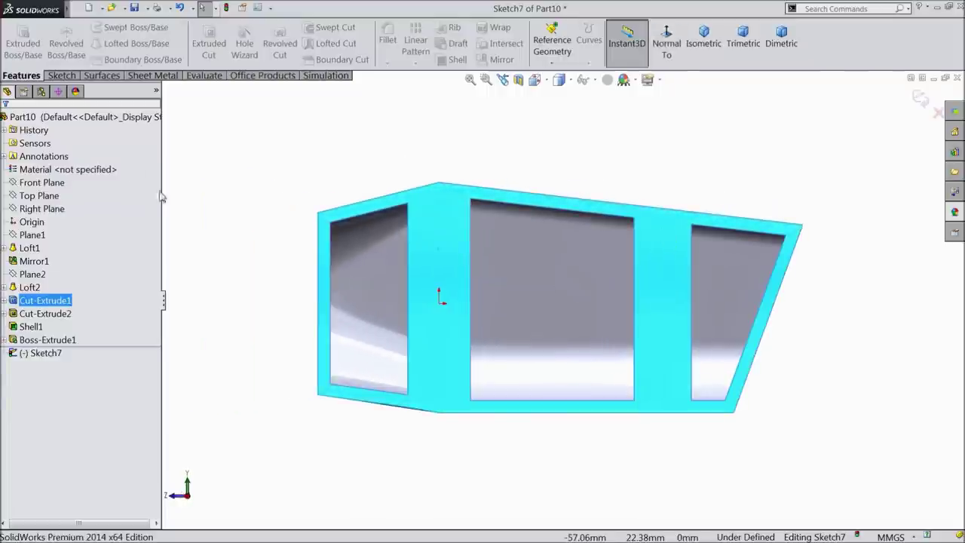
{"action": "left_click", "coordinate": [62, 76]}
Step: Draw a closed stepped line outline across the housing with two raised notches
{"action": "left_click", "coordinate": [86, 28]}
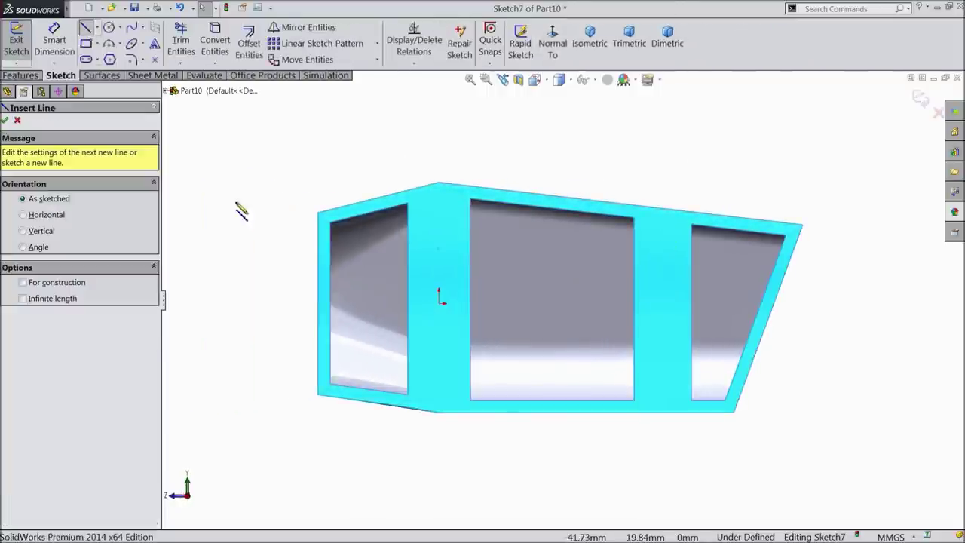
{"action": "left_click", "coordinate": [300, 304]}
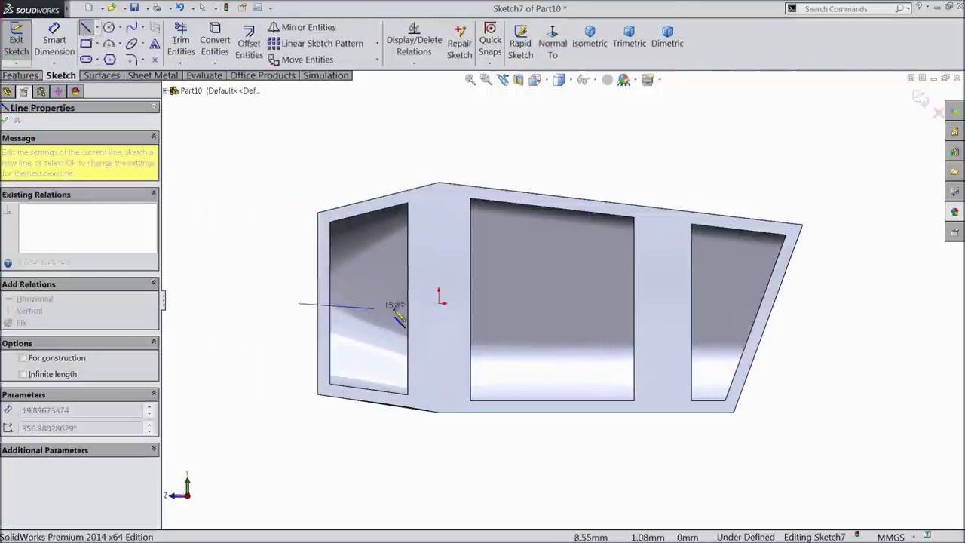
{"action": "left_click", "coordinate": [720, 303]}
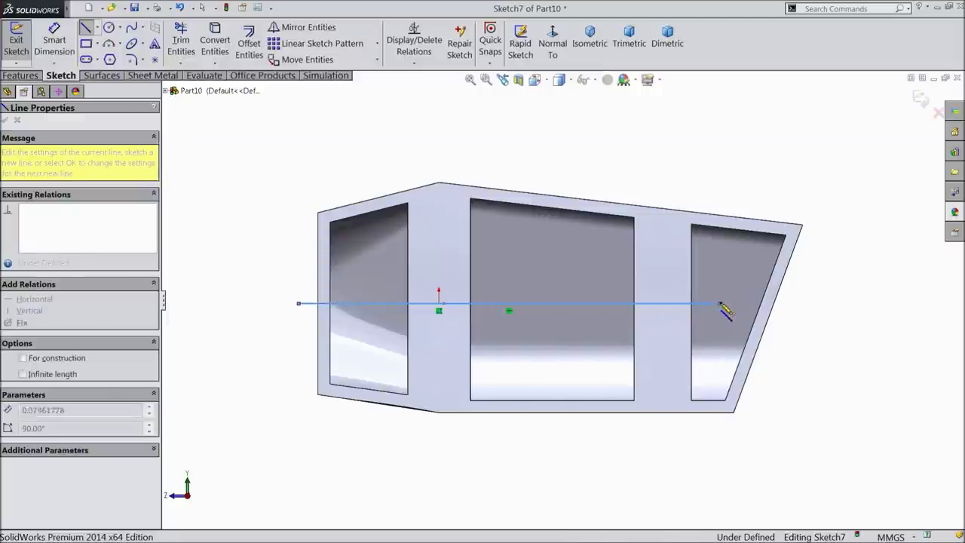
{"action": "left_click", "coordinate": [680, 278]}
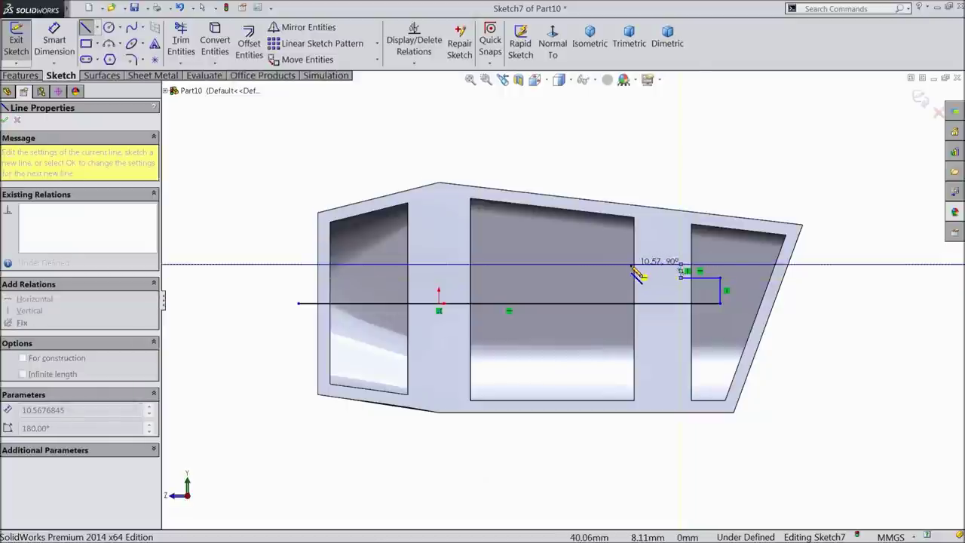
{"action": "left_click", "coordinate": [630, 268]}
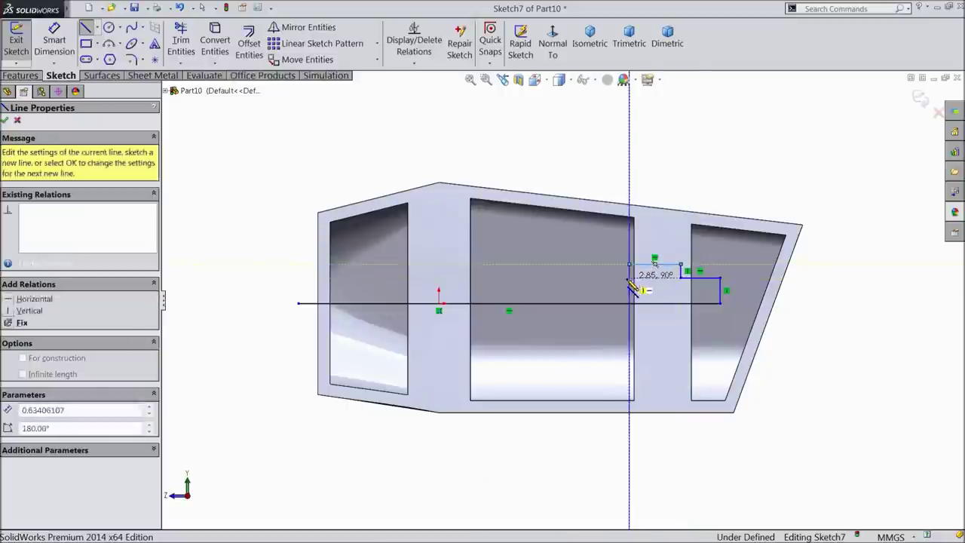
{"action": "left_click", "coordinate": [458, 278]}
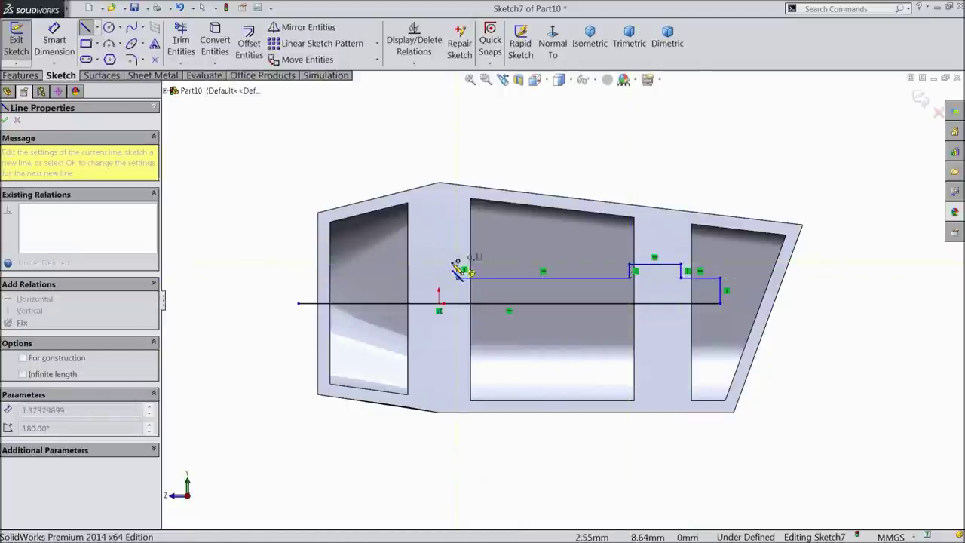
{"action": "left_click", "coordinate": [458, 261]}
{"action": "left_click", "coordinate": [439, 261]}
{"action": "left_click", "coordinate": [419, 278]}
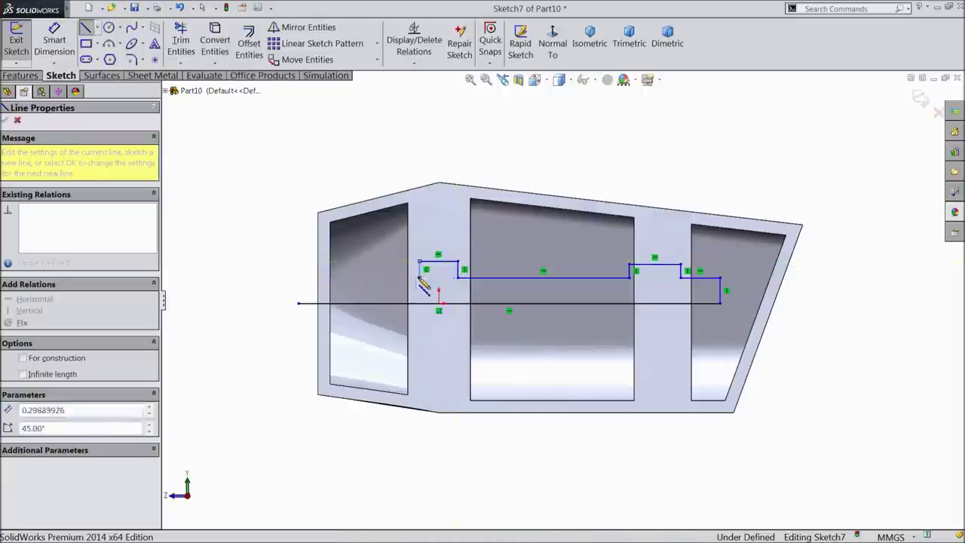
{"action": "left_click", "coordinate": [299, 278]}
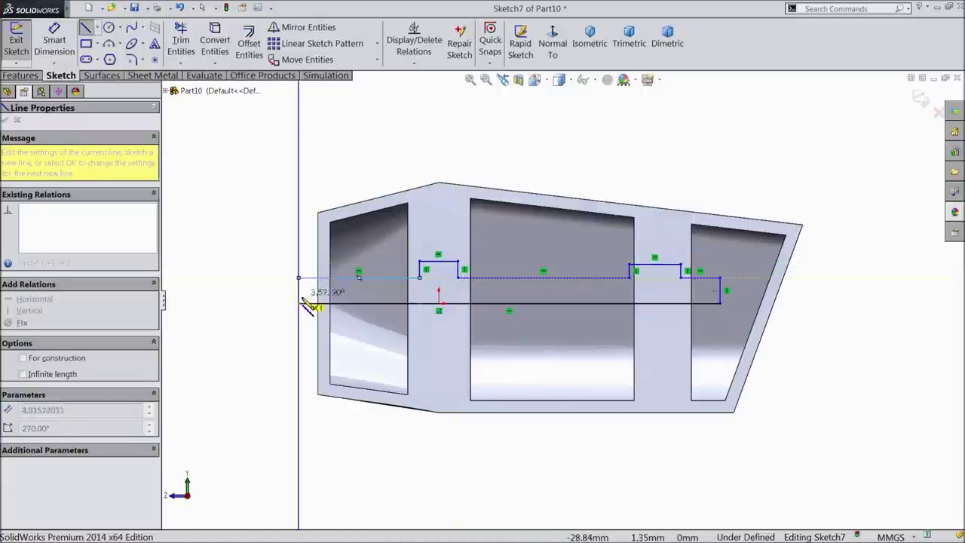
{"action": "left_click", "coordinate": [300, 303]}
{"action": "right_click", "coordinate": [256, 267]}
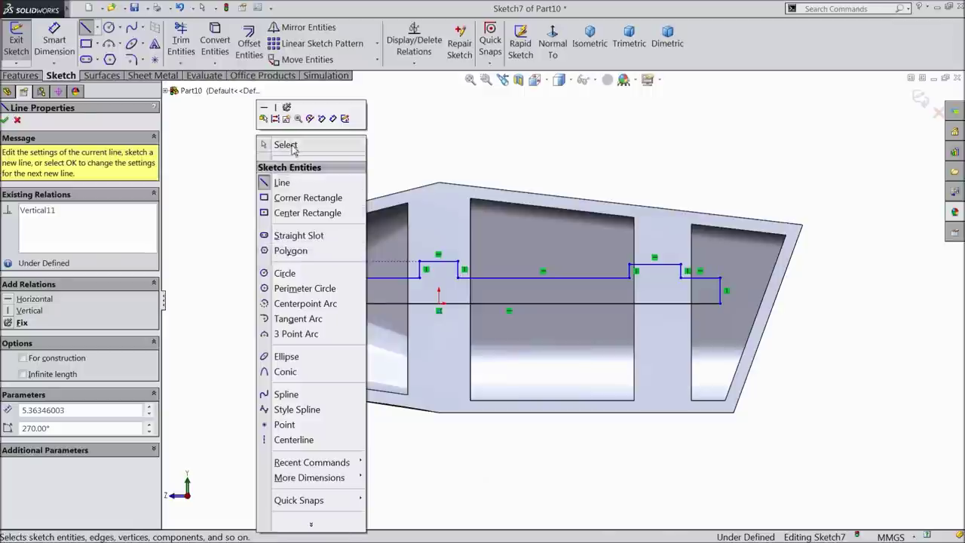
{"action": "left_click", "coordinate": [285, 144]}
{"action": "left_click", "coordinate": [54, 42]}
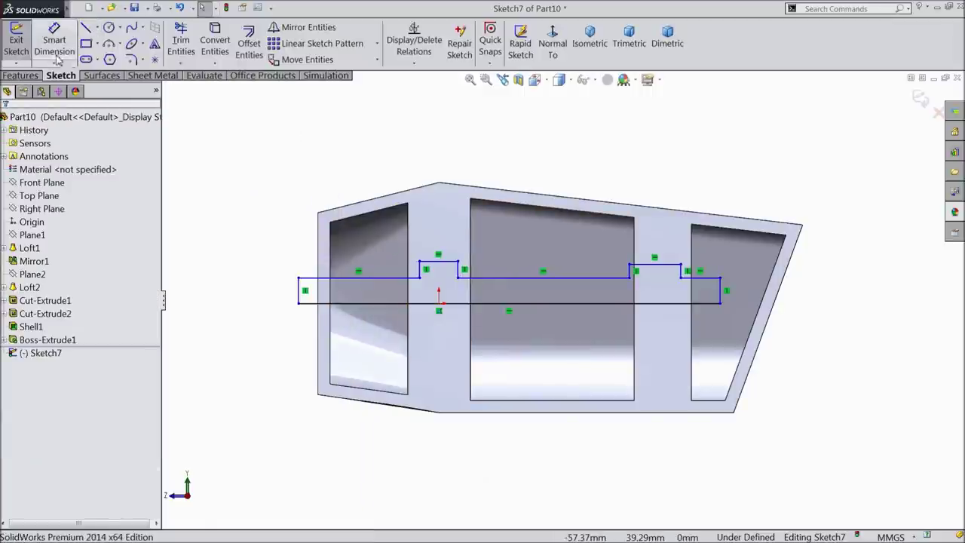
Step: Dimension both notch top segments to 7.62 wide
{"action": "left_click", "coordinate": [443, 264]}
{"action": "left_click", "coordinate": [442, 162]}
{"action": "type", "text": "7.6"}
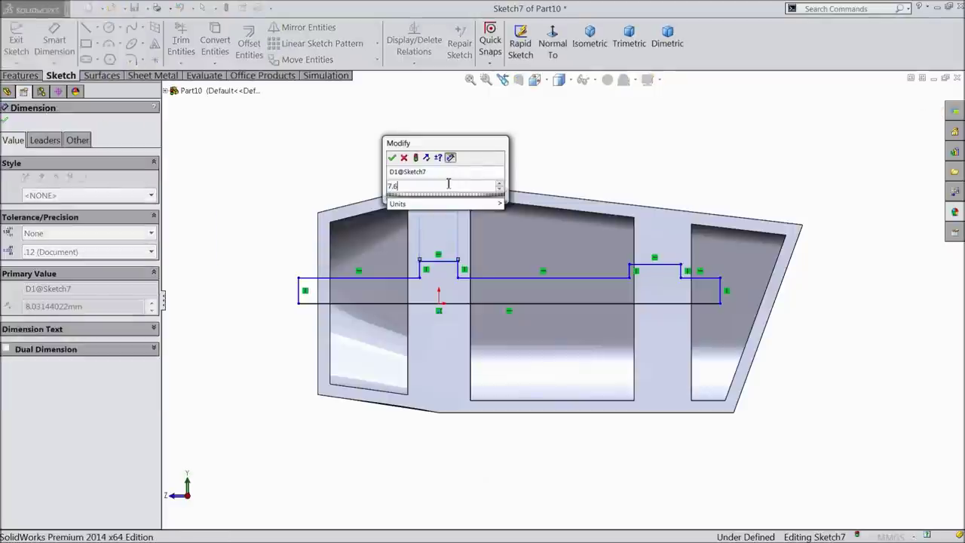
{"action": "type", "text": "2"}
{"action": "key", "text": "Return"}
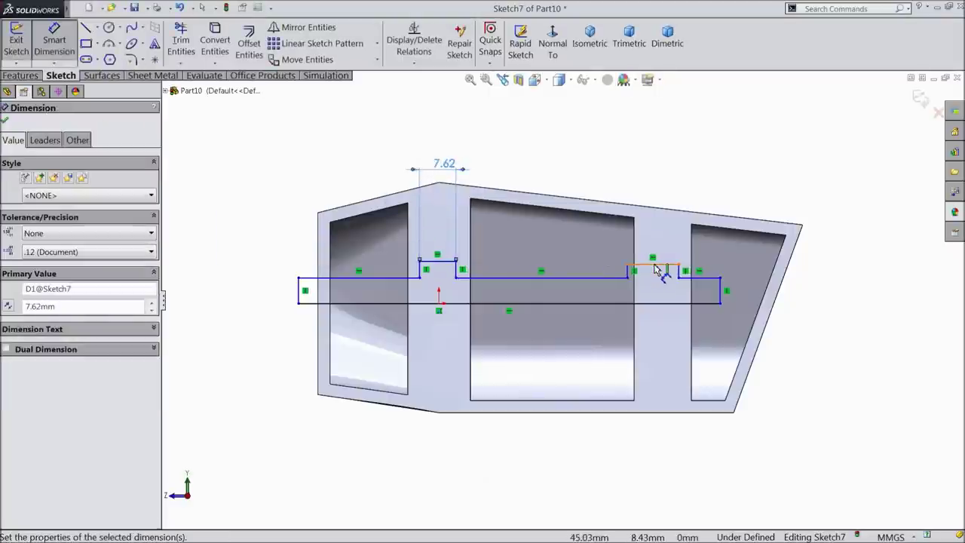
{"action": "left_click", "coordinate": [656, 269]}
{"action": "left_click", "coordinate": [657, 198]}
{"action": "type", "text": "7."}
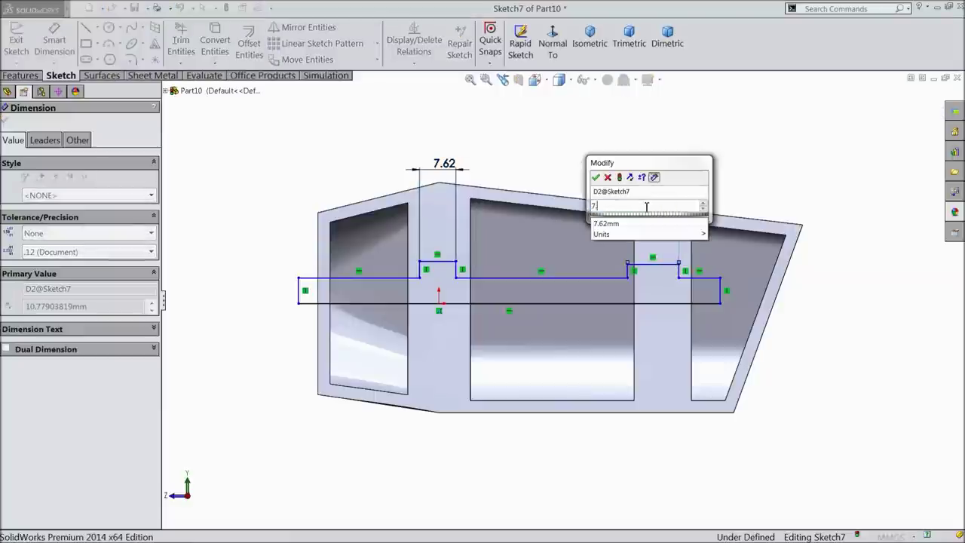
{"action": "type", "text": "62"}
{"action": "left_click", "coordinate": [595, 179]}
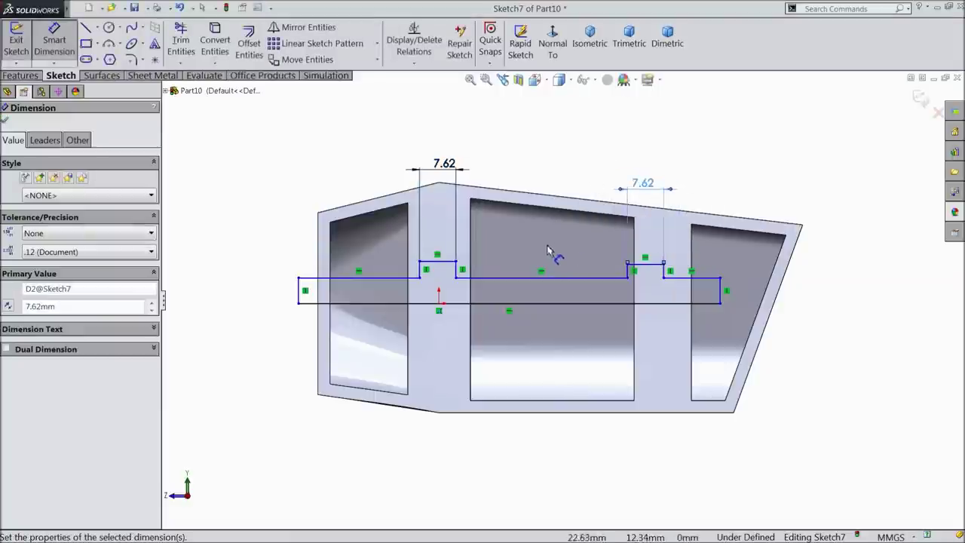
Step: Position the notches 21.59 and 66.04 from the housing's left edge
{"action": "left_click", "coordinate": [420, 269]}
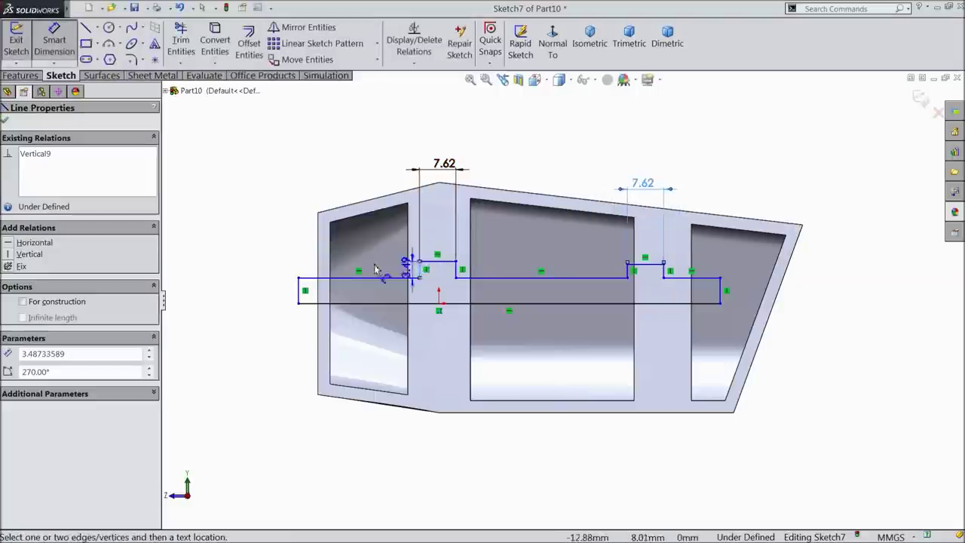
{"action": "left_click", "coordinate": [321, 260]}
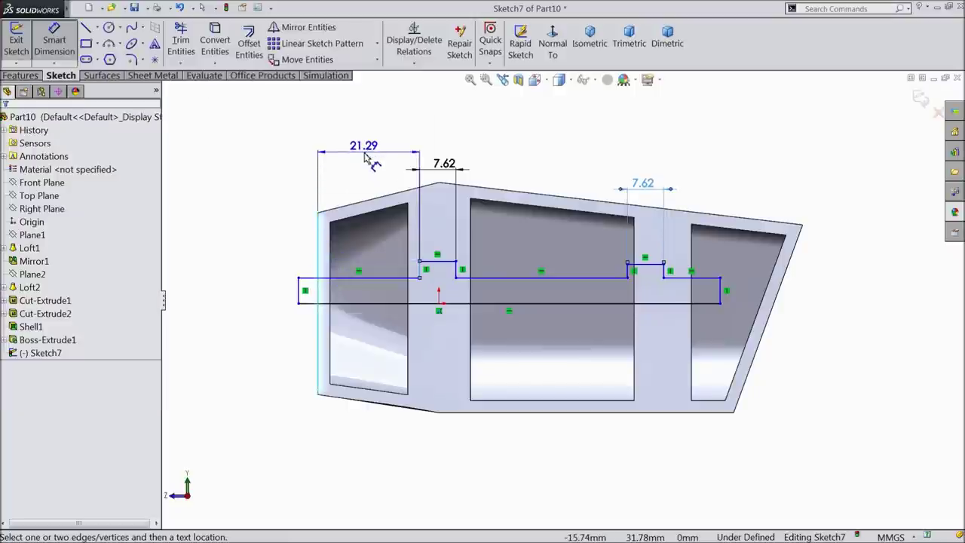
{"action": "left_click", "coordinate": [365, 156]}
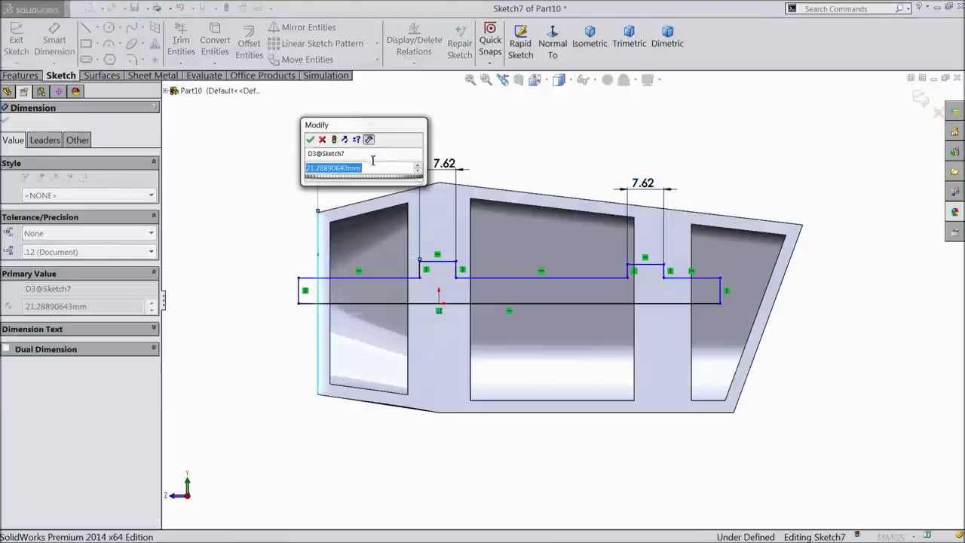
{"action": "type", "text": "21.59"}
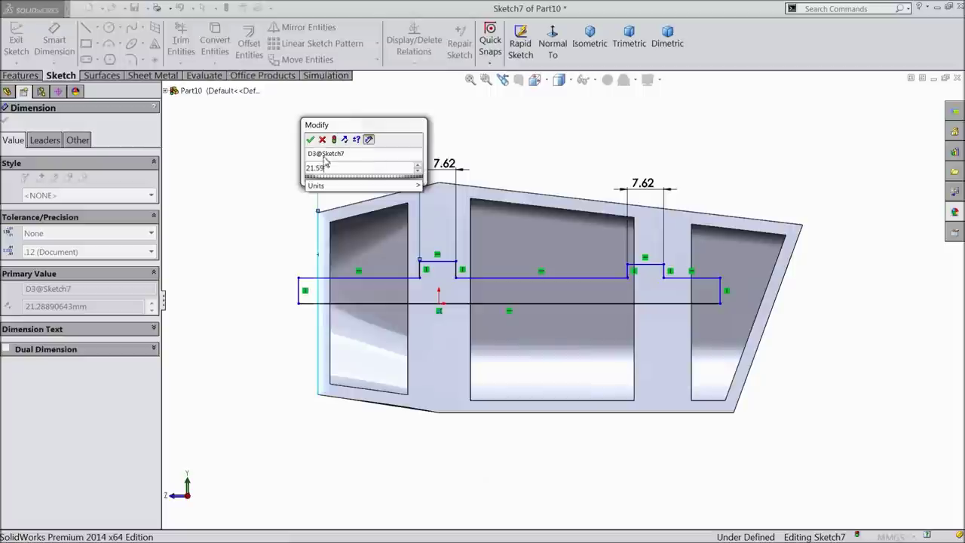
{"action": "key", "text": "Return"}
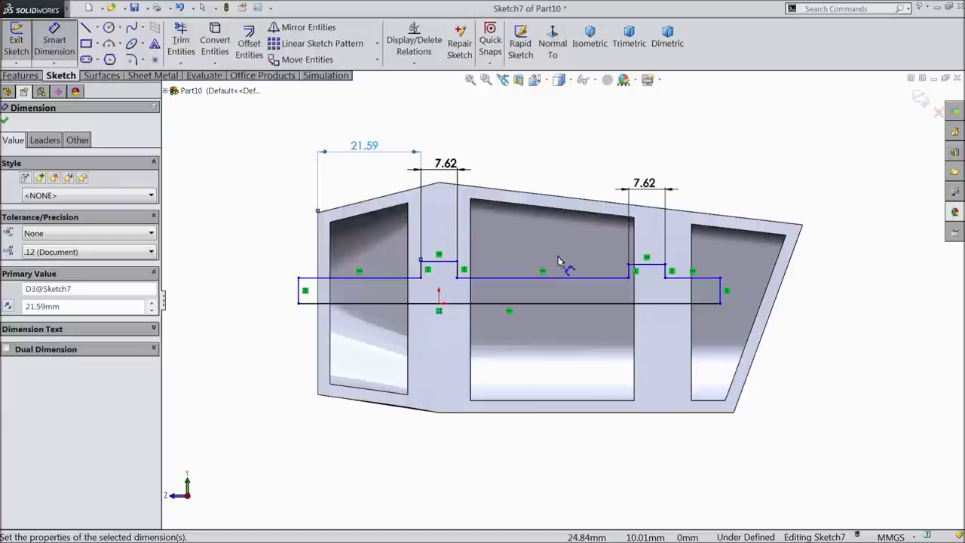
{"action": "left_click", "coordinate": [630, 274]}
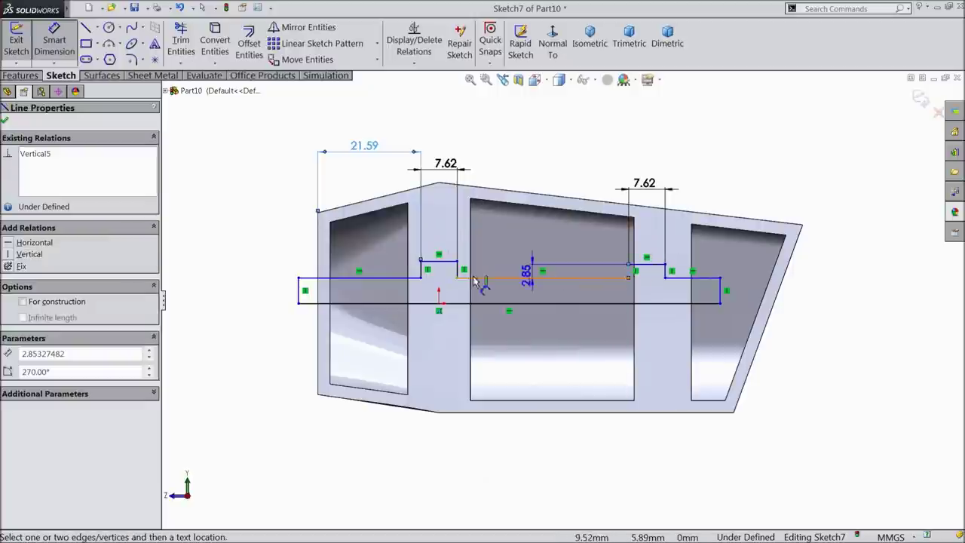
{"action": "left_click", "coordinate": [320, 280]}
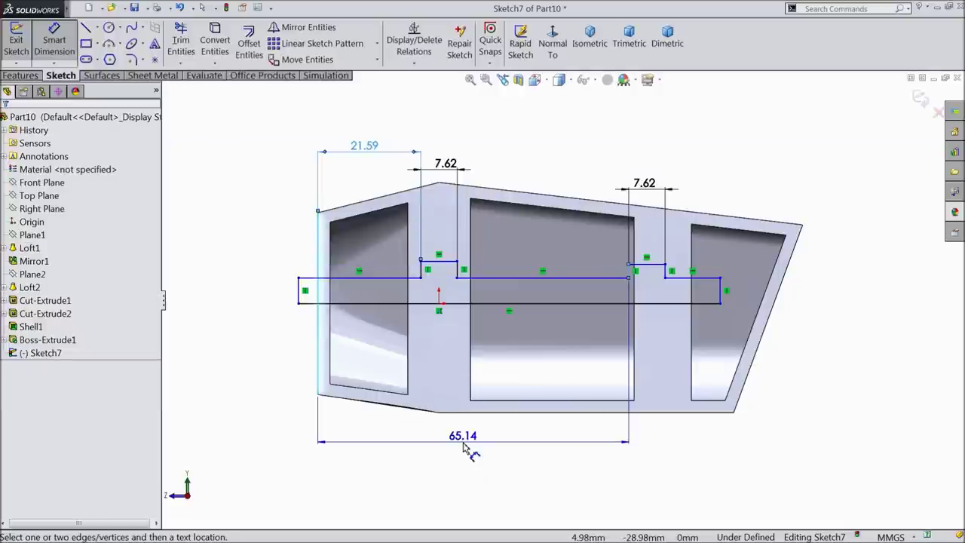
{"action": "left_click", "coordinate": [465, 450]}
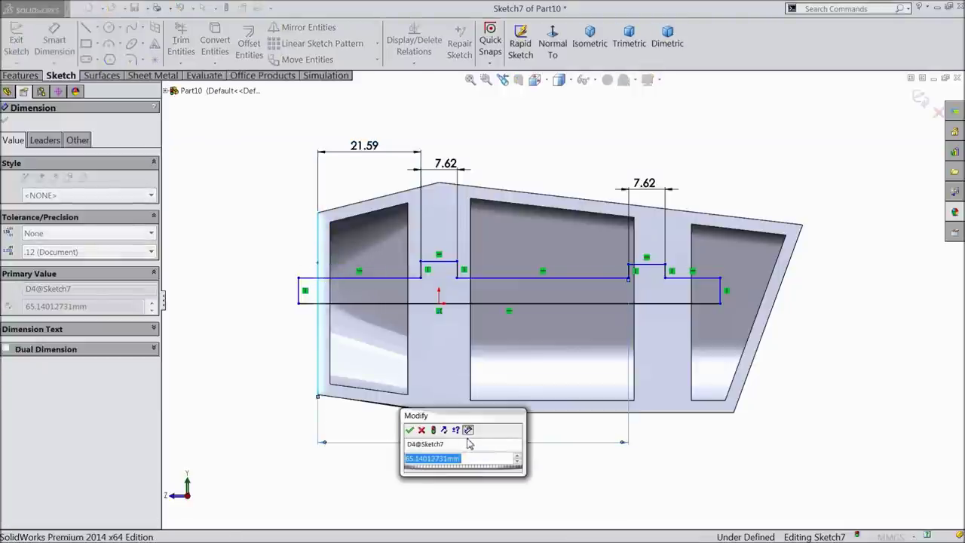
{"action": "type", "text": "66.04"}
{"action": "left_click", "coordinate": [409, 429]}
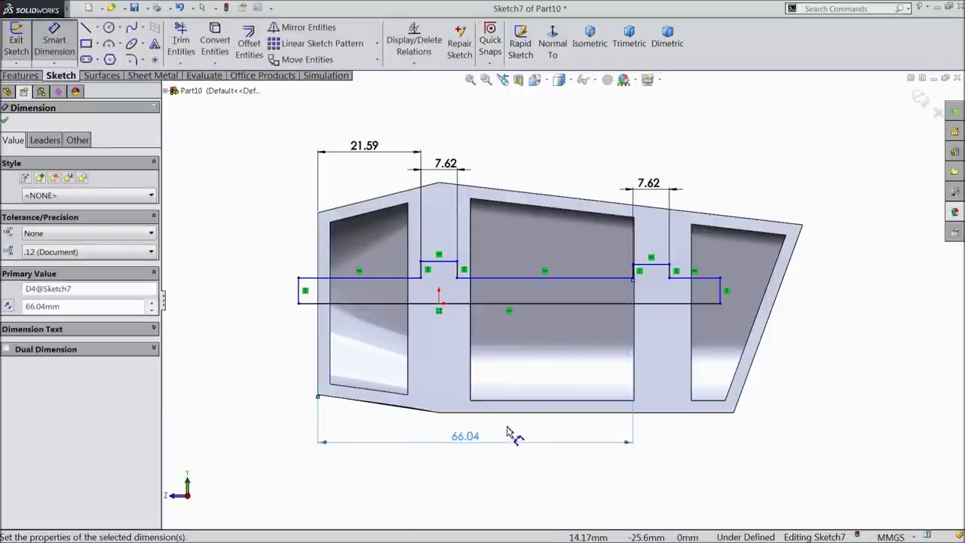
Step: Dimension the profile's left end line to 6.35 and the step height to 11.43
{"action": "scroll", "coordinate": [329, 297], "scroll_direction": "down", "scroll_amount": 2}
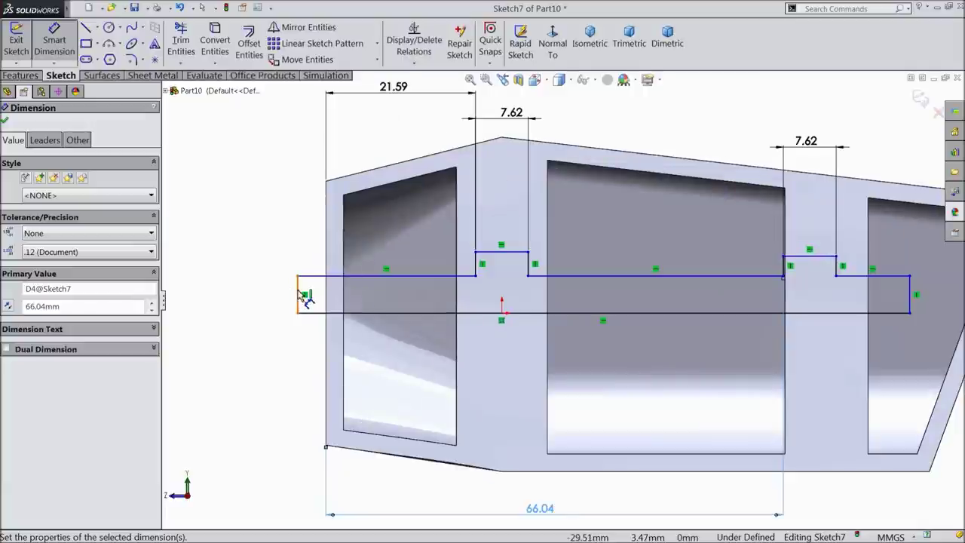
{"action": "left_click", "coordinate": [305, 297]}
{"action": "left_click", "coordinate": [268, 300]}
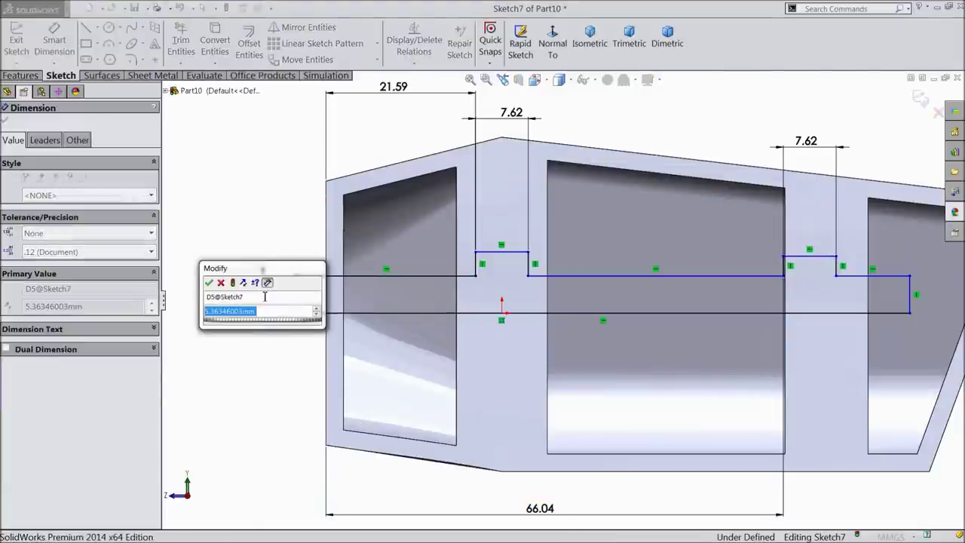
{"action": "type", "text": "6.35"}
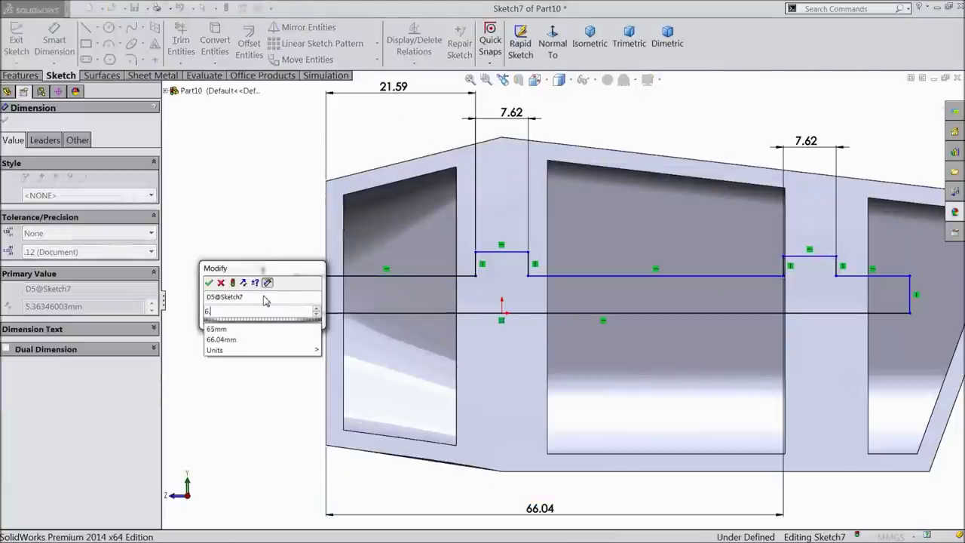
{"action": "left_click", "coordinate": [208, 282]}
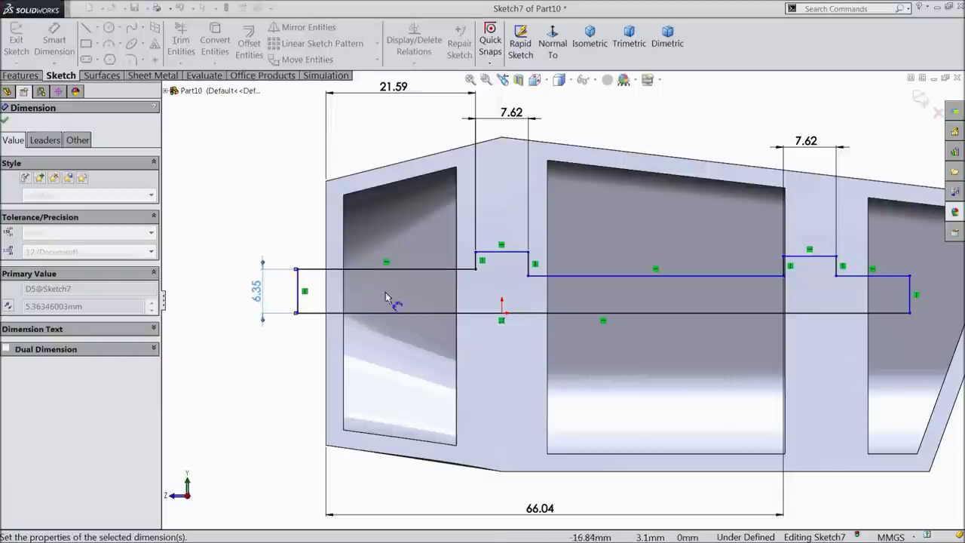
{"action": "left_click", "coordinate": [509, 253]}
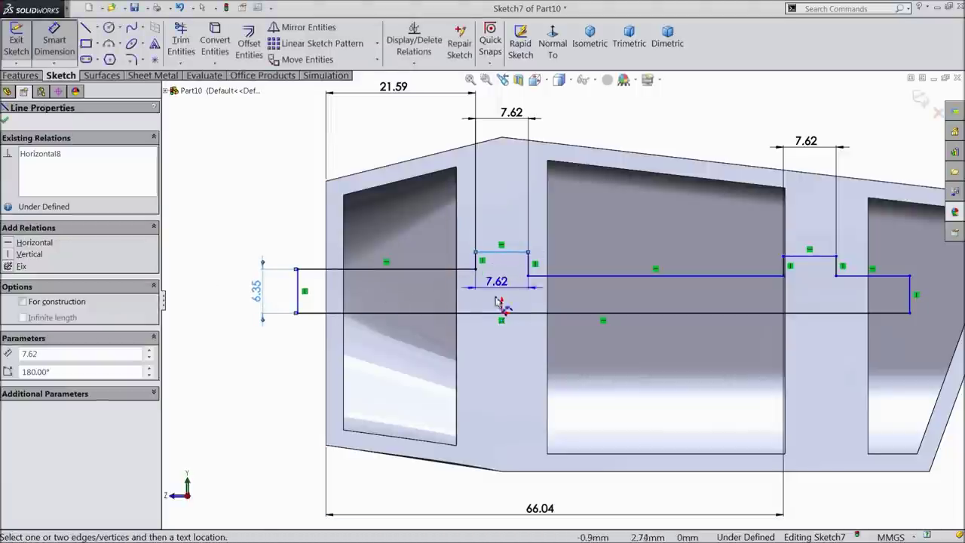
{"action": "left_click", "coordinate": [498, 311]}
{"action": "left_click", "coordinate": [218, 290]}
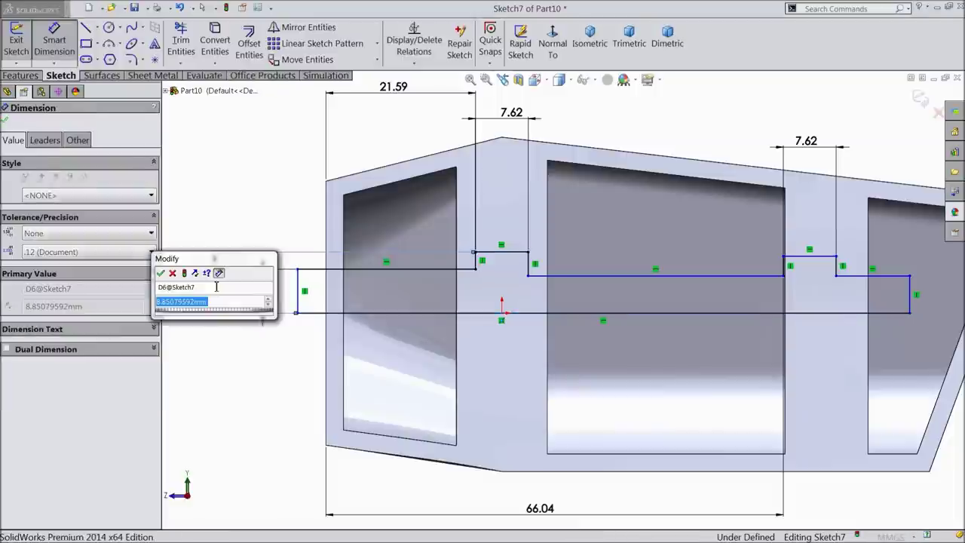
{"action": "type", "text": "11.43"}
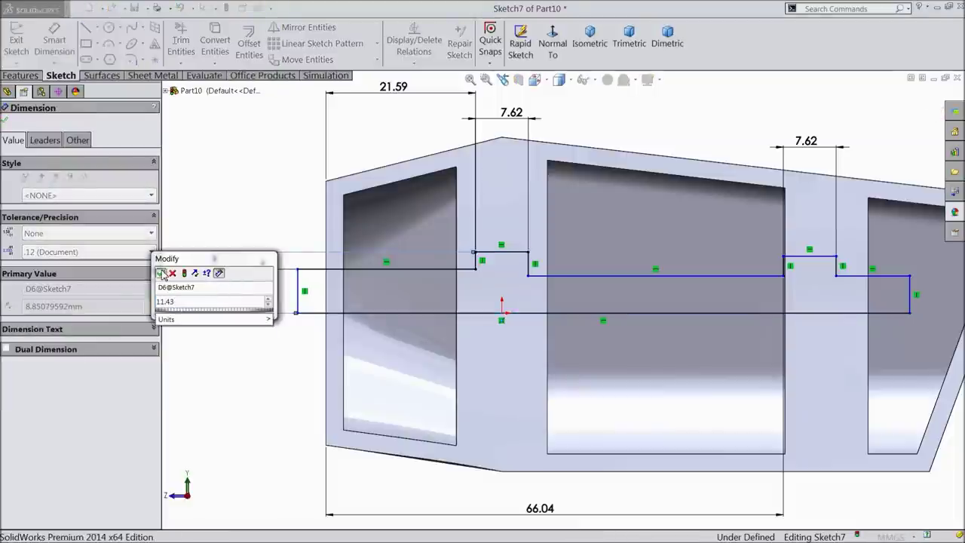
{"action": "left_click", "coordinate": [161, 274]}
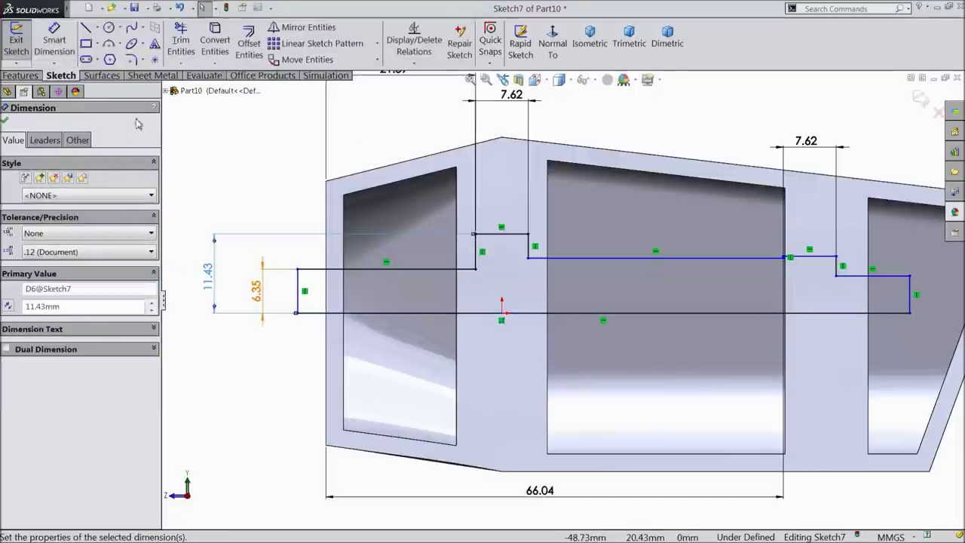
Step: Make the two step top lines collinear, and the three lower top lines collinear
{"action": "left_click", "coordinate": [494, 236]}
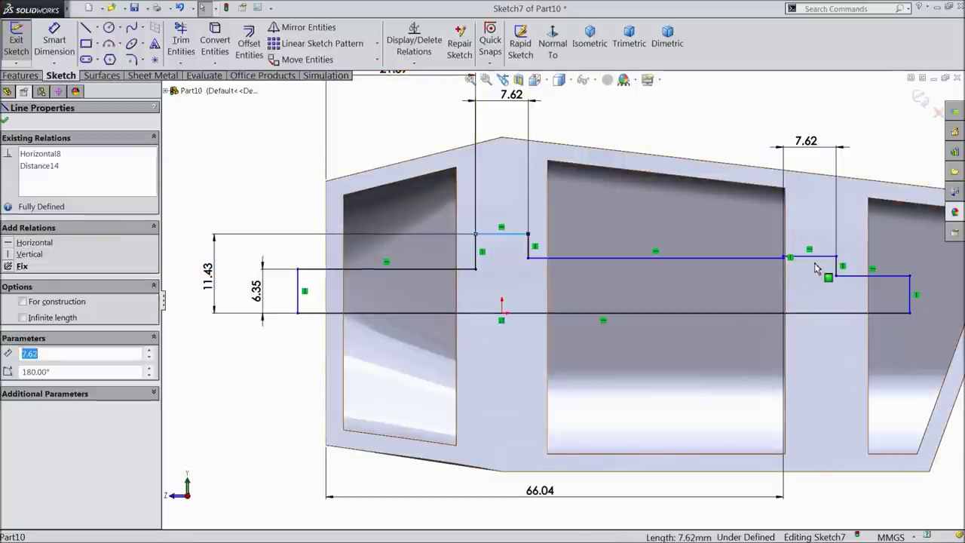
{"action": "left_click", "coordinate": [814, 258], "text": "ctrl"}
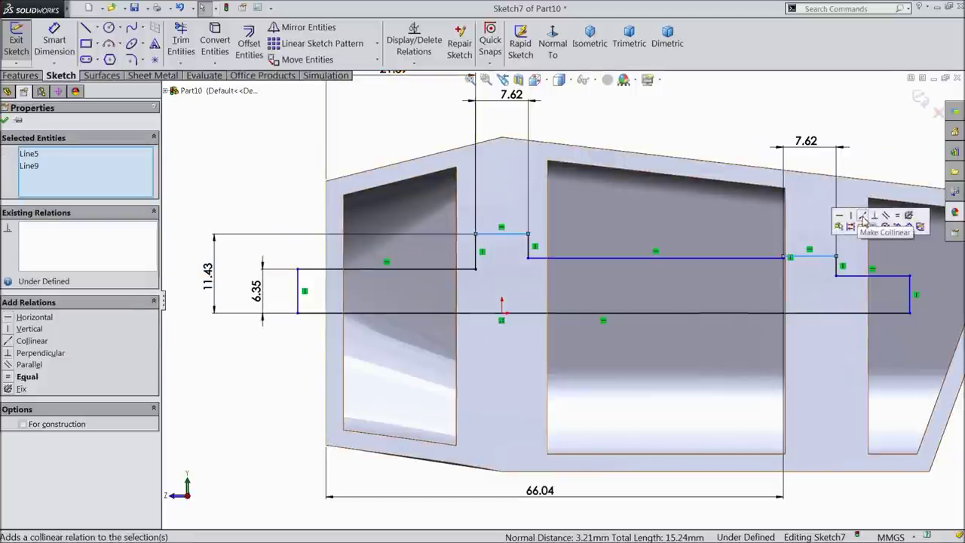
{"action": "left_click", "coordinate": [863, 216]}
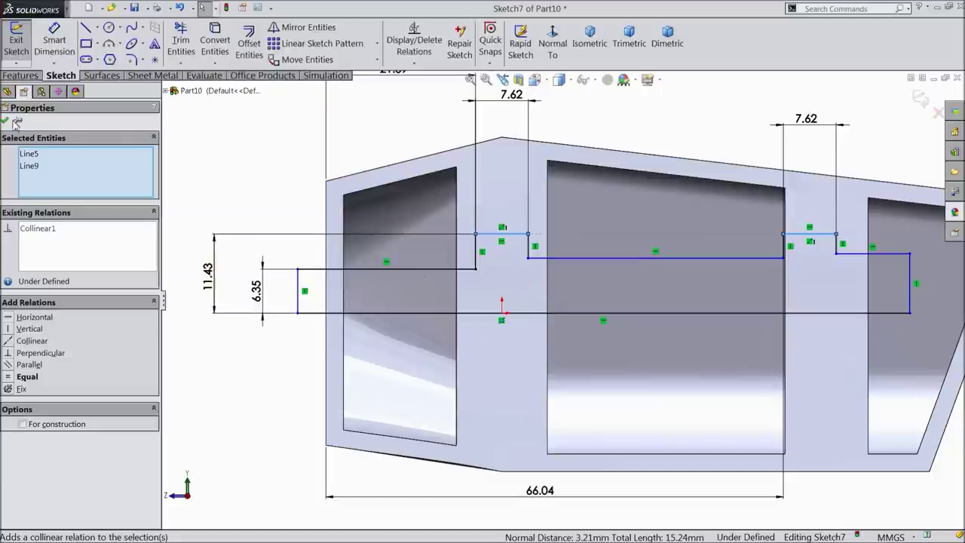
{"action": "left_click", "coordinate": [6, 125]}
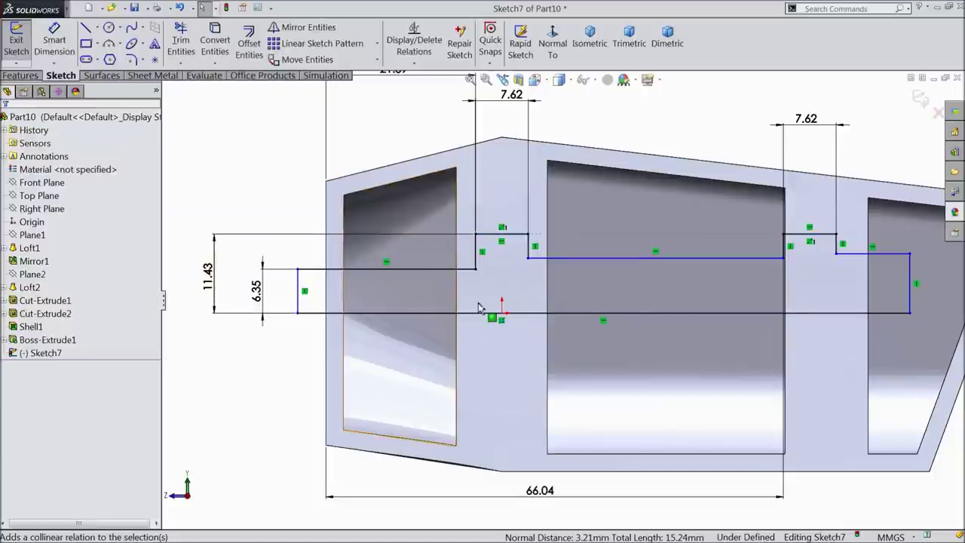
{"action": "left_click", "coordinate": [623, 257]}
{"action": "left_click", "coordinate": [878, 254], "text": "ctrl"}
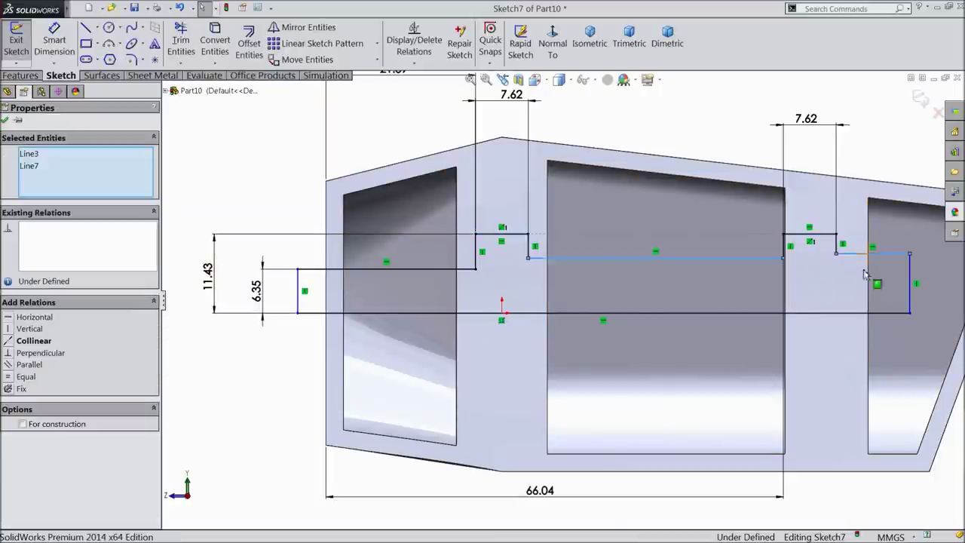
{"action": "left_click", "coordinate": [434, 270], "text": "ctrl"}
{"action": "left_click", "coordinate": [490, 229]}
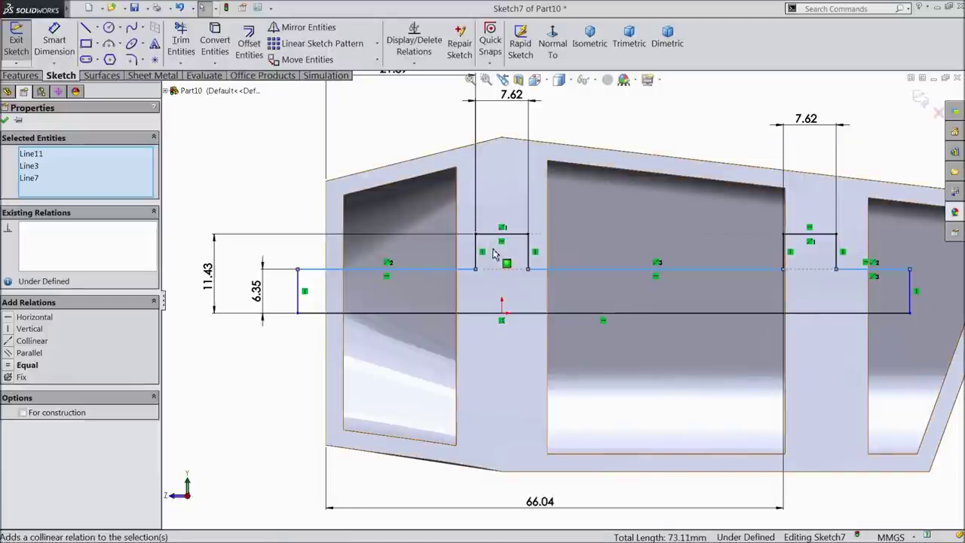
{"action": "left_click", "coordinate": [181, 205]}
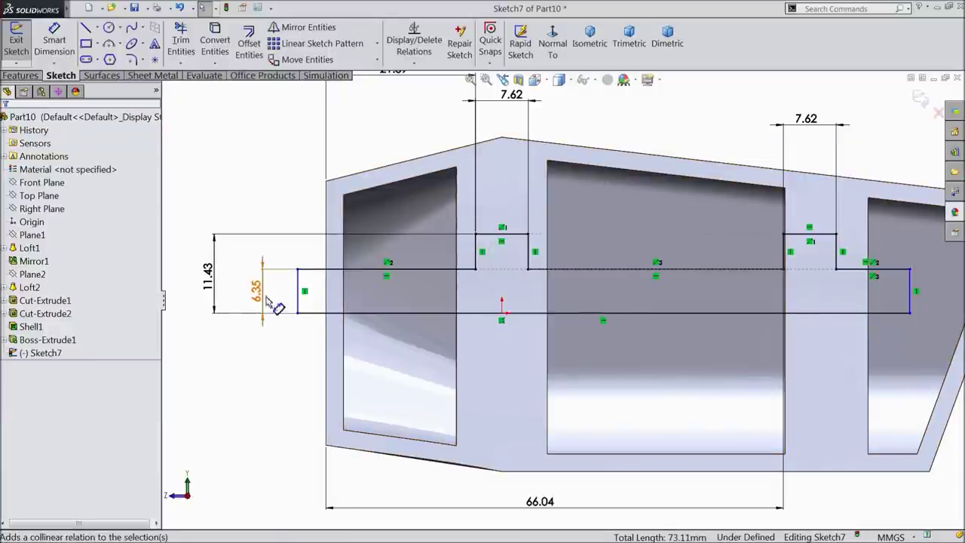
Step: Create a 360° Revolved Cut of Sketch7 around its bottom centreline
{"action": "key", "text": "f"}
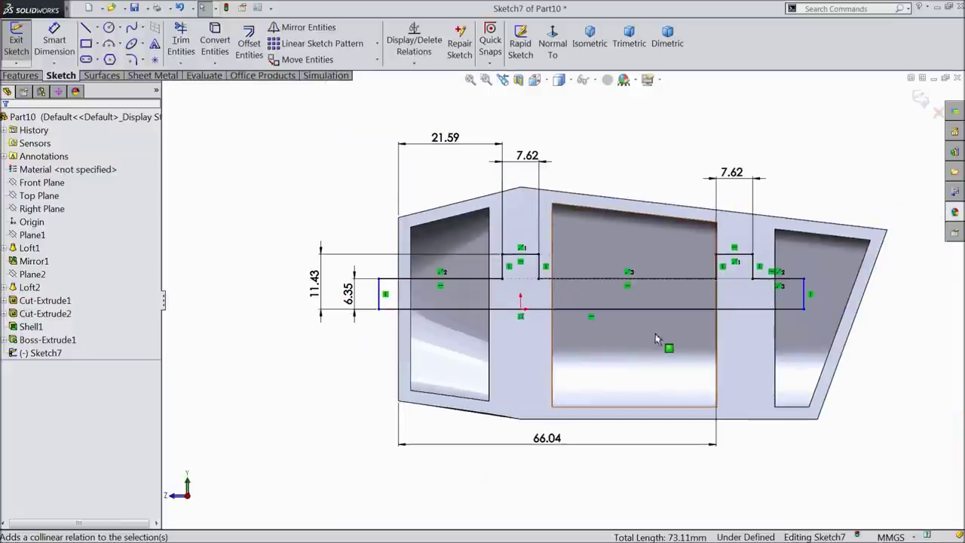
{"action": "left_click", "coordinate": [22, 75]}
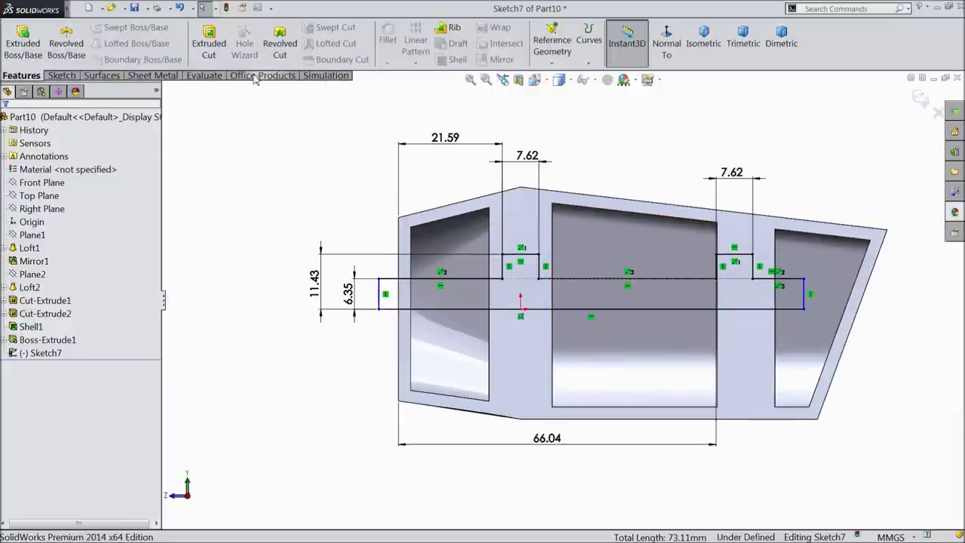
{"action": "left_click", "coordinate": [280, 46]}
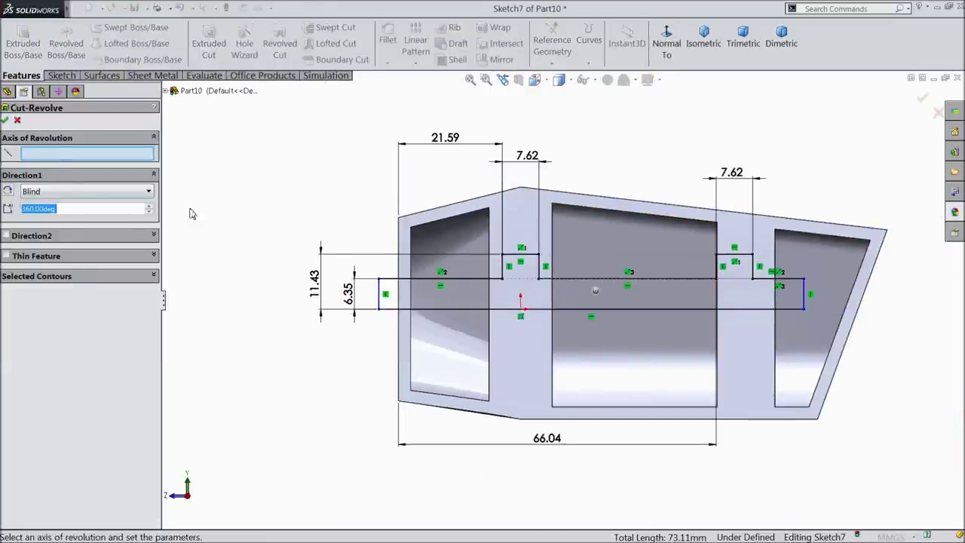
{"action": "left_click", "coordinate": [471, 310]}
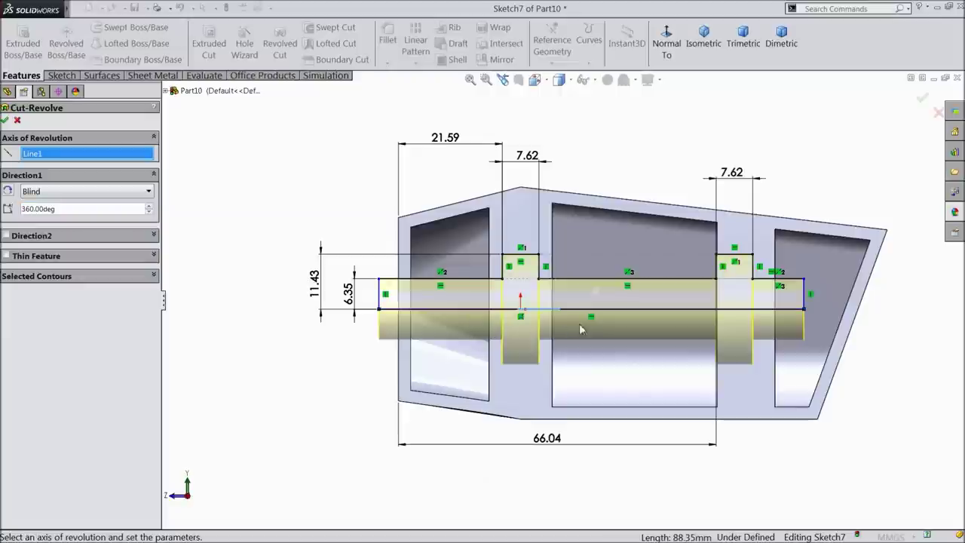
{"action": "left_click", "coordinate": [6, 120]}
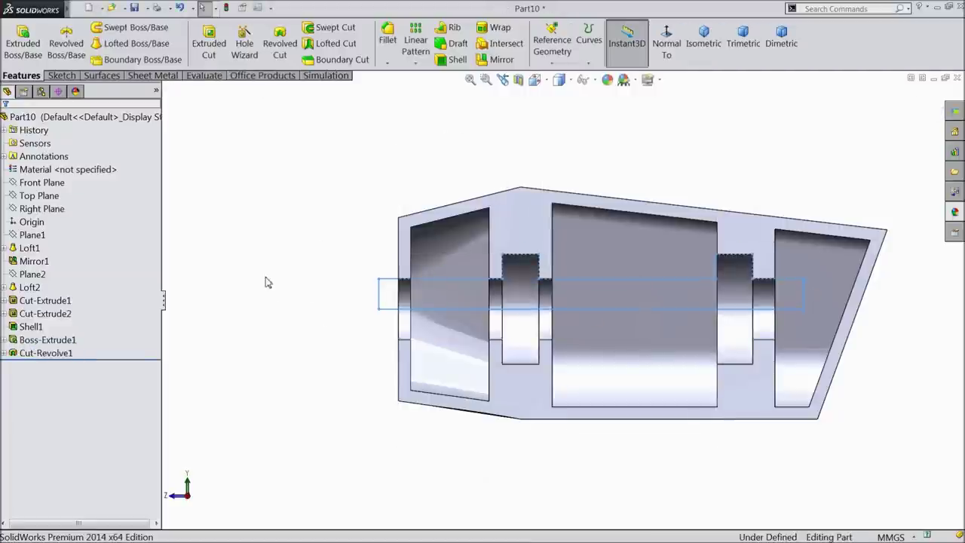
Step: Orbit around the part to inspect the stepped bore, then select the flat section face
{"action": "middle_click_drag", "start_coordinate": [297, 329], "coordinate": [329, 278]}
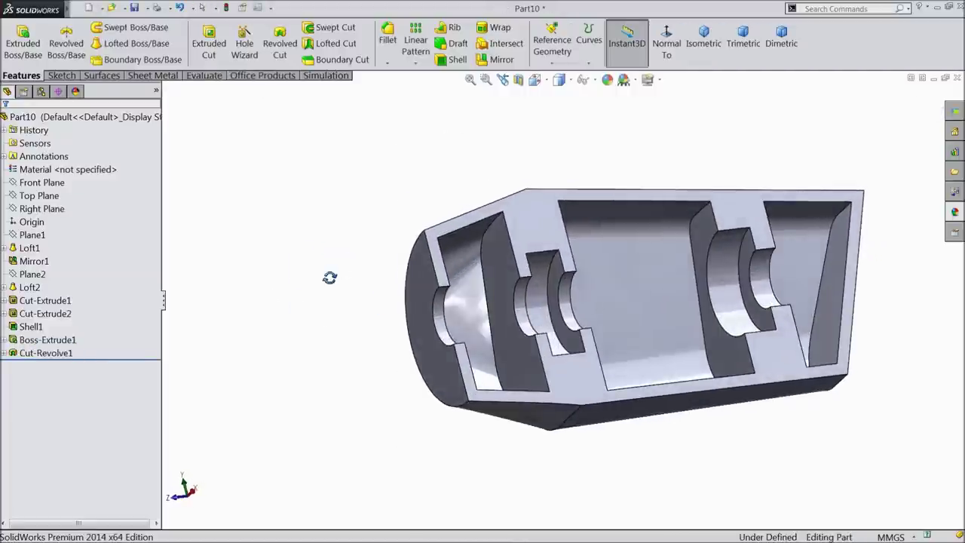
{"action": "scroll", "coordinate": [649, 332], "scroll_direction": "down", "scroll_amount": 5}
{"action": "scroll", "coordinate": [649, 332], "scroll_direction": "up", "scroll_amount": 5}
{"action": "middle_click_drag", "start_coordinate": [657, 312], "coordinate": [657, 314]}
{"action": "scroll", "coordinate": [614, 324], "scroll_direction": "down", "scroll_amount": 5}
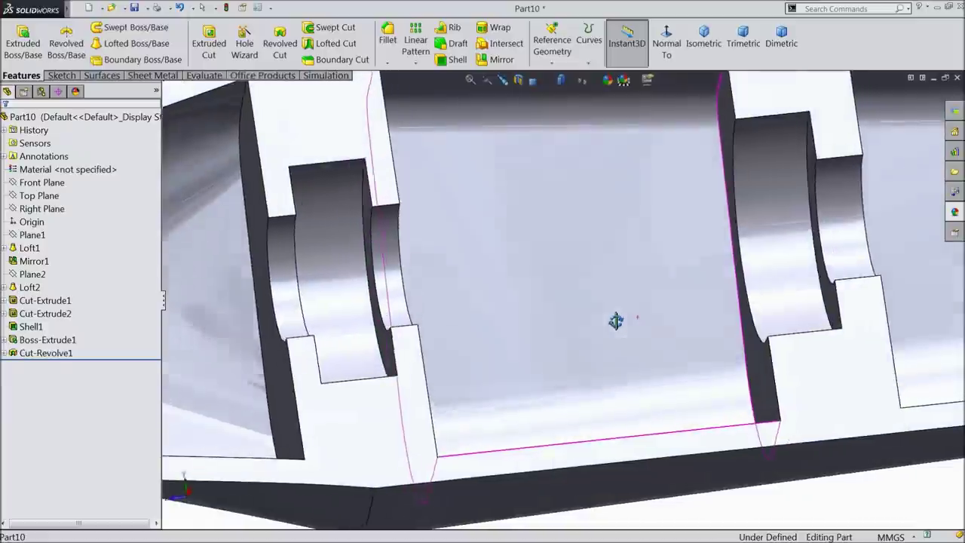
{"action": "scroll", "coordinate": [614, 325], "scroll_direction": "up", "scroll_amount": 5}
{"action": "middle_click_drag", "start_coordinate": [605, 330], "coordinate": [517, 362]}
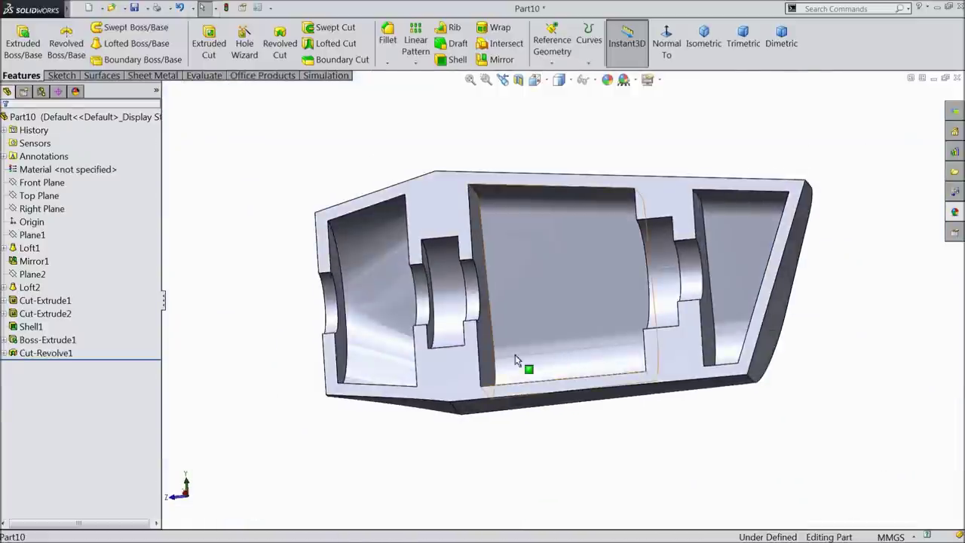
{"action": "scroll", "coordinate": [446, 374], "scroll_direction": "down", "scroll_amount": 5}
{"action": "left_click", "coordinate": [446, 375]}
Step: Start a sketch on the section face and draw a corner rectangle inside the middle chamber
{"action": "left_click", "coordinate": [480, 341]}
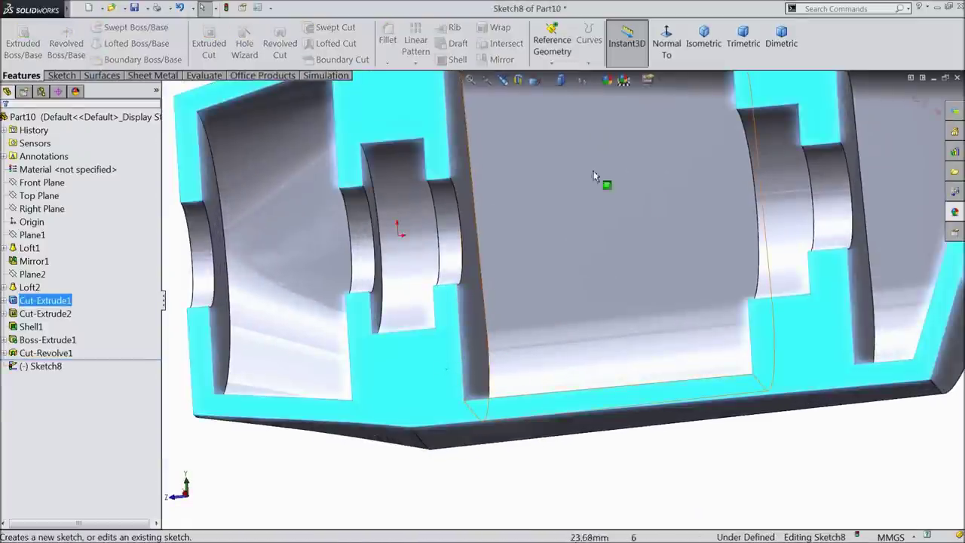
{"action": "left_click", "coordinate": [665, 43]}
{"action": "scroll", "coordinate": [513, 358], "scroll_direction": "down", "scroll_amount": 5}
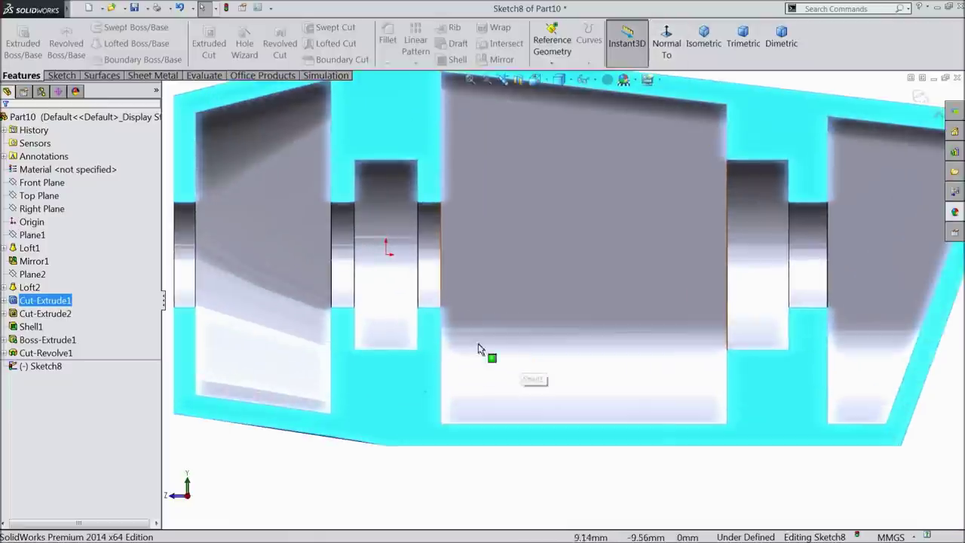
{"action": "left_click", "coordinate": [62, 75]}
{"action": "left_click", "coordinate": [86, 44]}
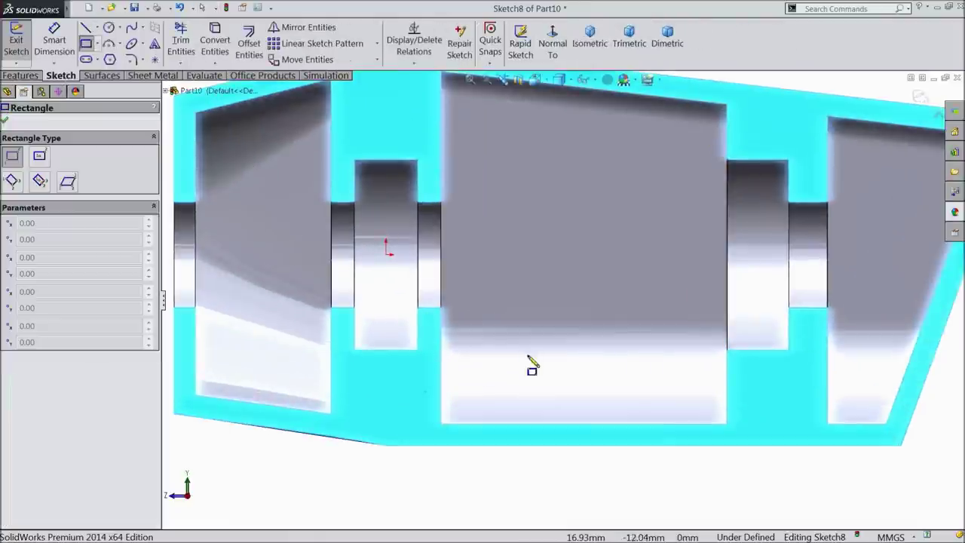
{"action": "left_click", "coordinate": [442, 307]}
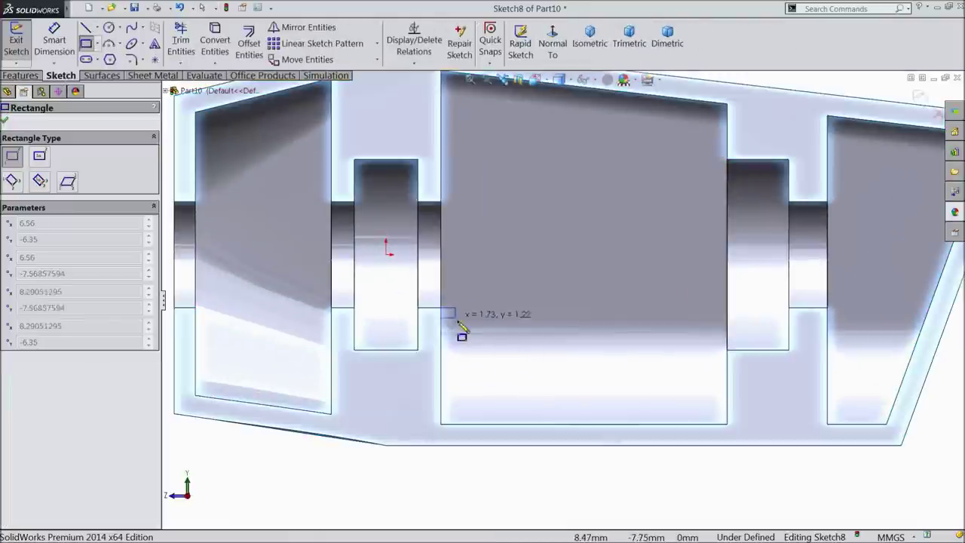
{"action": "left_click", "coordinate": [557, 423]}
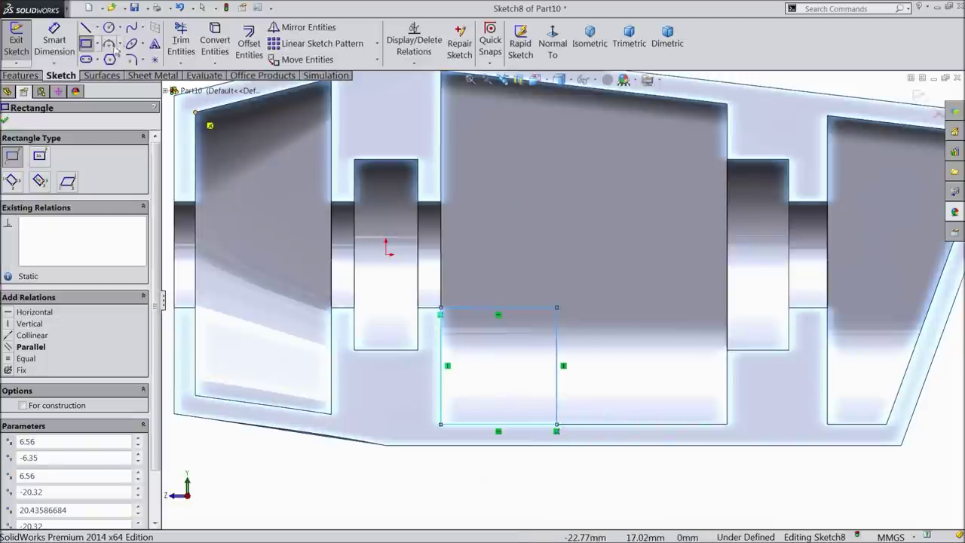
Step: Dimension the rectangle's top edge to a 15.24 mm width
{"action": "left_click", "coordinate": [54, 43]}
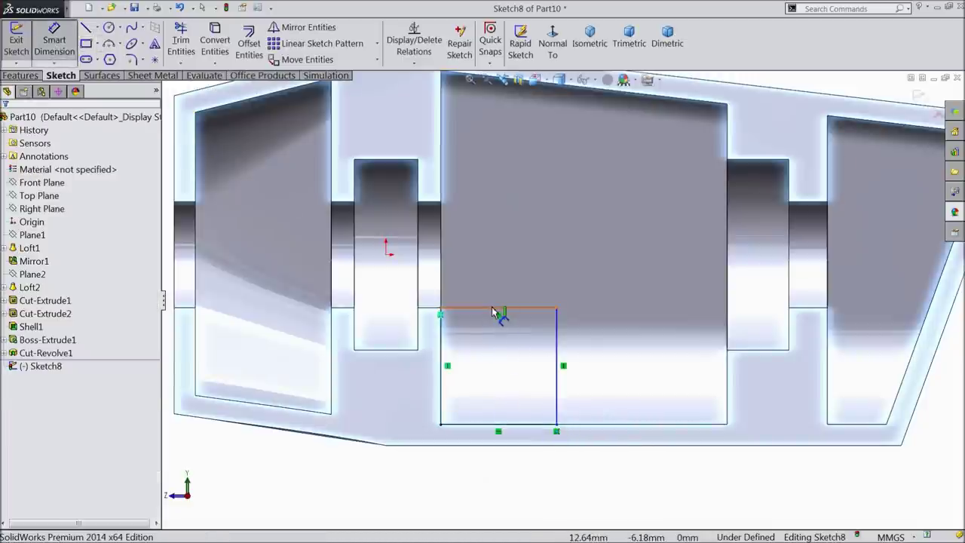
{"action": "left_click", "coordinate": [493, 312]}
{"action": "left_click", "coordinate": [500, 455]}
{"action": "type", "text": "15."}
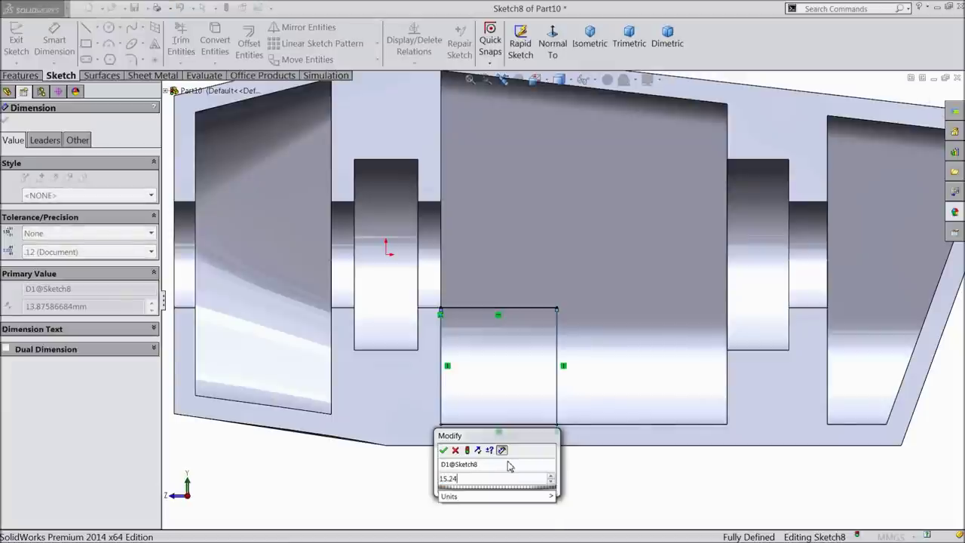
{"action": "type", "text": "24"}
{"action": "left_click", "coordinate": [444, 451]}
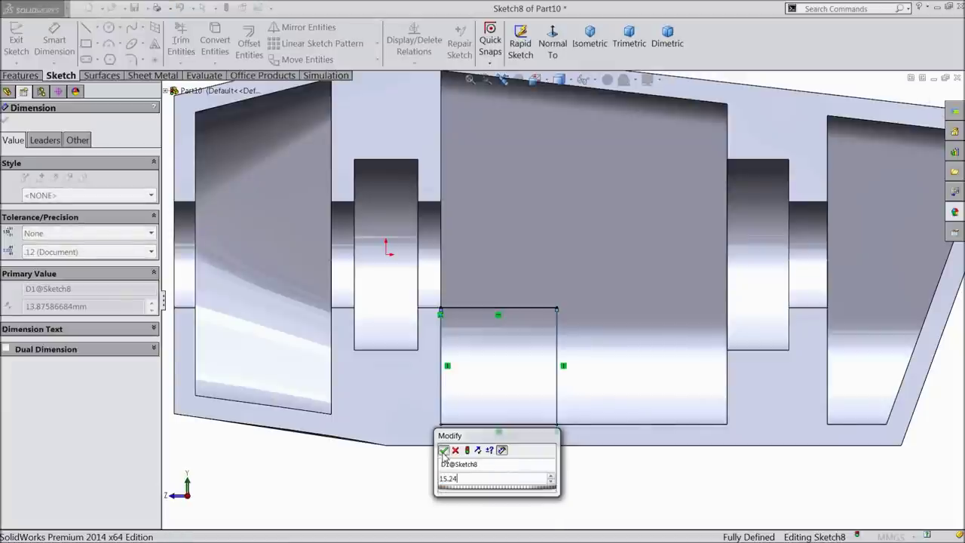
Step: Extrude the rectangle 12.7 mm as a boss in the reversed direction
{"action": "left_click", "coordinate": [19, 77]}
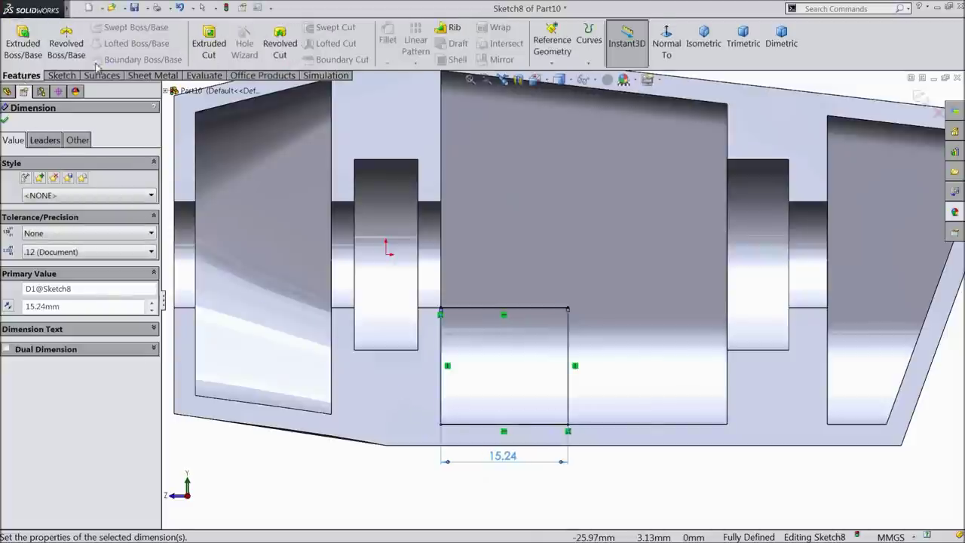
{"action": "left_click", "coordinate": [22, 41]}
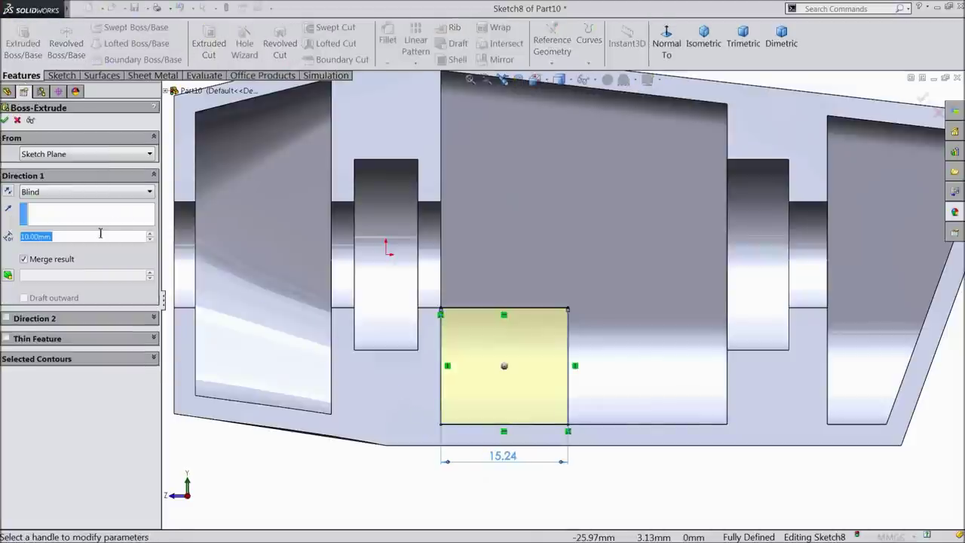
{"action": "type", "text": "12.7"}
{"action": "key", "text": "Return"}
{"action": "middle_click_drag", "start_coordinate": [322, 457], "coordinate": [278, 460]}
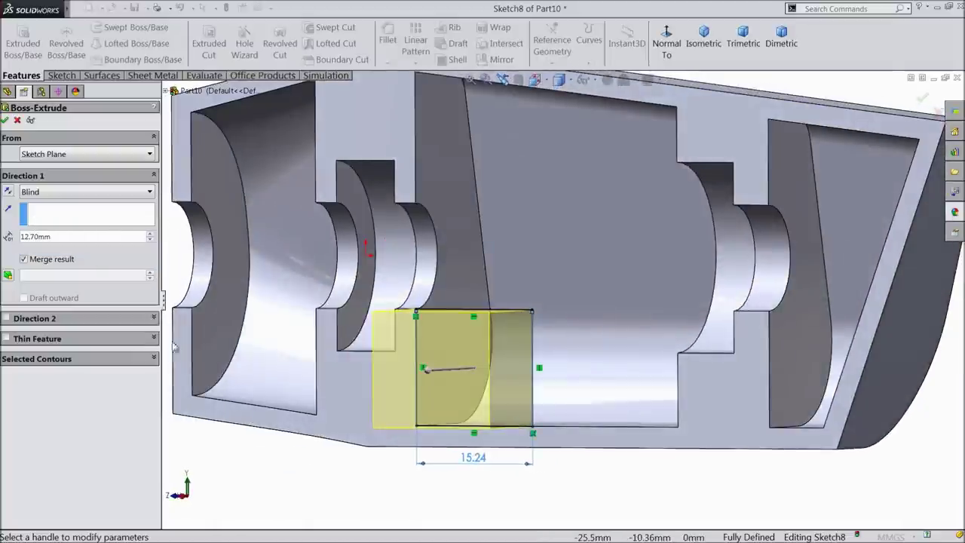
{"action": "left_click", "coordinate": [8, 191]}
{"action": "left_click", "coordinate": [6, 120]}
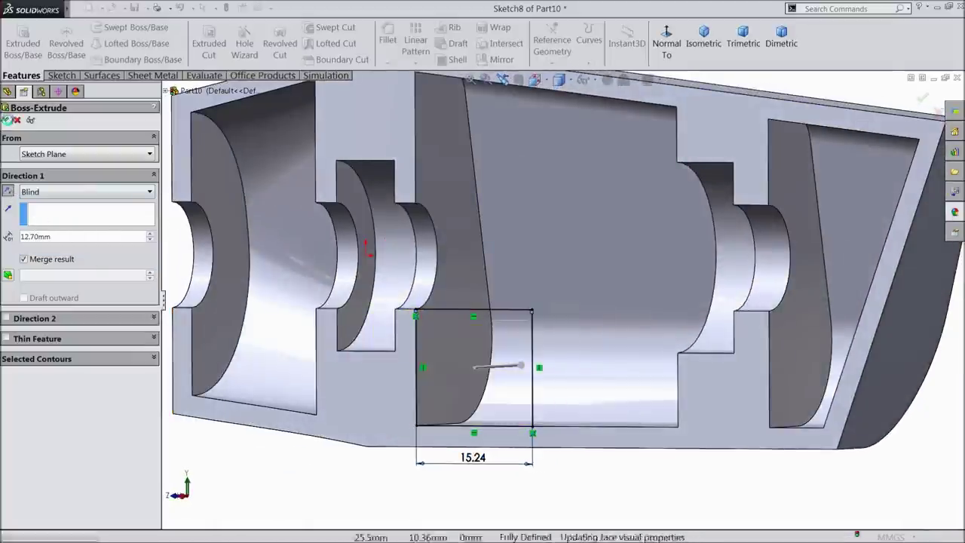
Step: Zoom to fit and orbit the part to inspect its rounded front end
{"action": "key", "text": "f"}
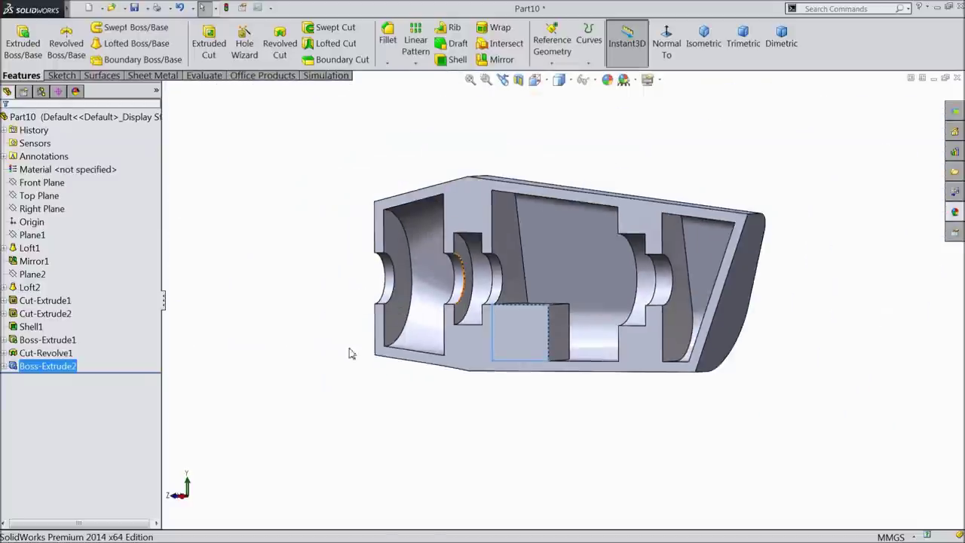
{"action": "left_click", "coordinate": [314, 289]}
{"action": "middle_click_drag", "start_coordinate": [314, 288], "coordinate": [373, 367]}
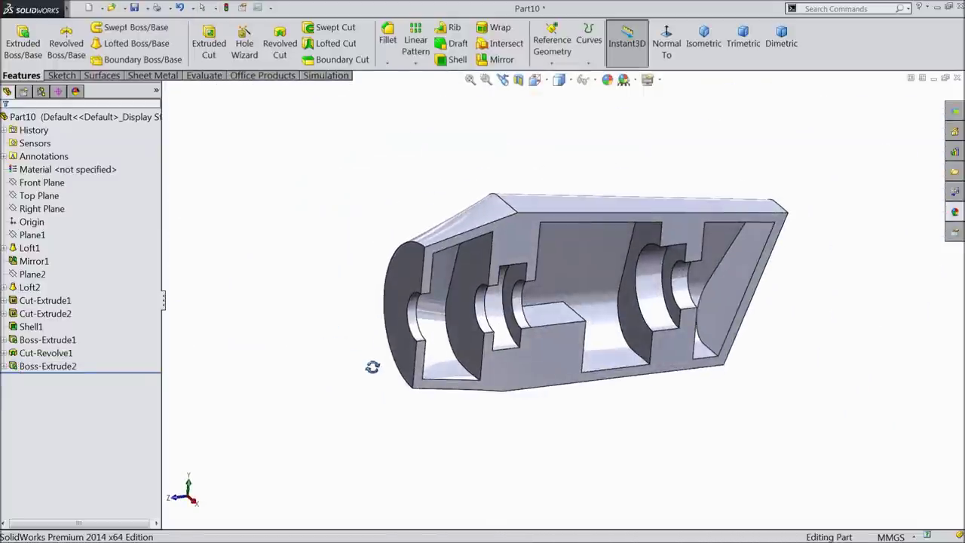
{"action": "scroll", "coordinate": [563, 351], "scroll_direction": "down", "scroll_amount": 5}
{"action": "scroll", "coordinate": [527, 364], "scroll_direction": "up", "scroll_amount": 5}
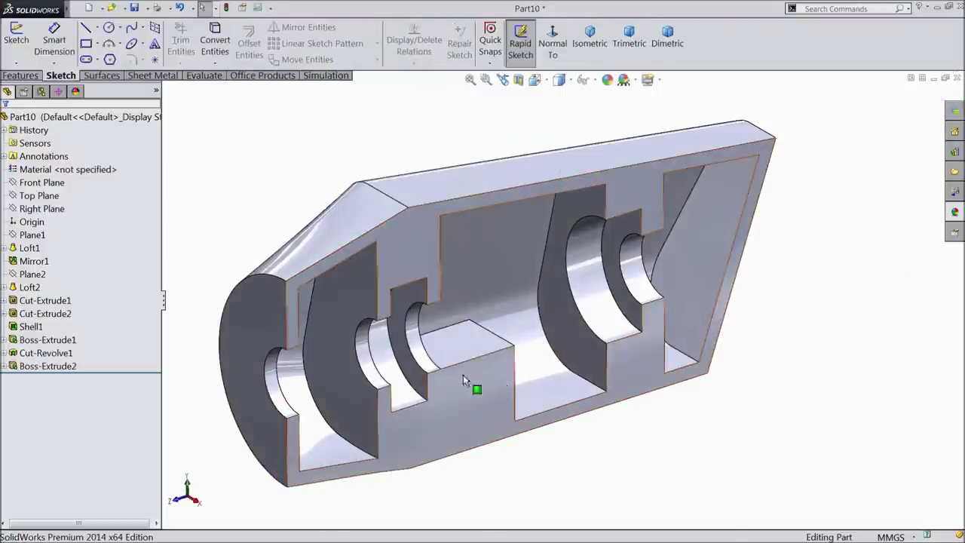
{"action": "mouse_move", "coordinate": [355, 252]}
{"action": "middle_mouse_down"}
{"action": "mouse_move", "coordinate": [399, 276]}
{"action": "mouse_move", "coordinate": [364, 256]}
{"action": "middle_mouse_up"}
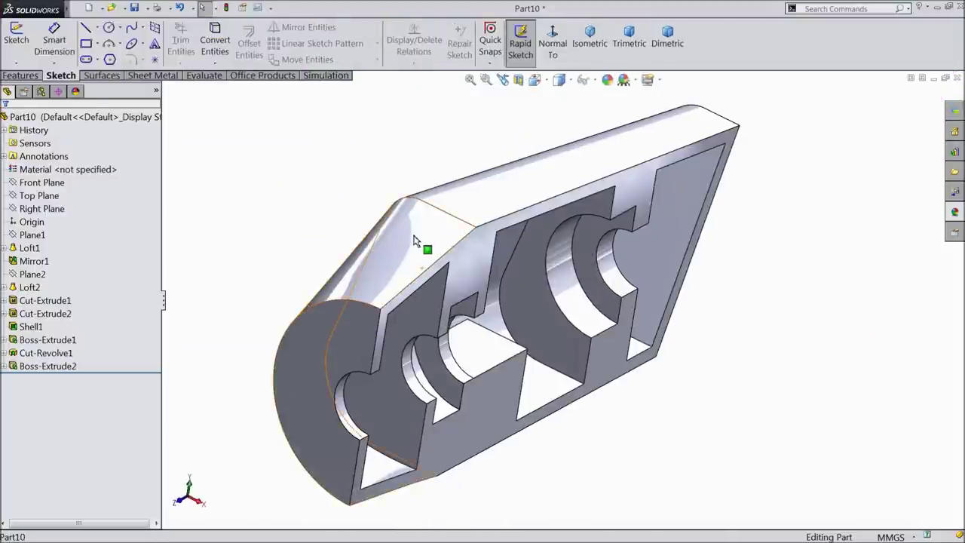
{"action": "middle_click_drag", "start_coordinate": [420, 243], "coordinate": [398, 244]}
{"action": "left_click", "coordinate": [398, 244]}
{"action": "left_click", "coordinate": [213, 262]}
Step: Edit Loft2 and set its start constraint to Normal To Profile
{"action": "left_click", "coordinate": [30, 288]}
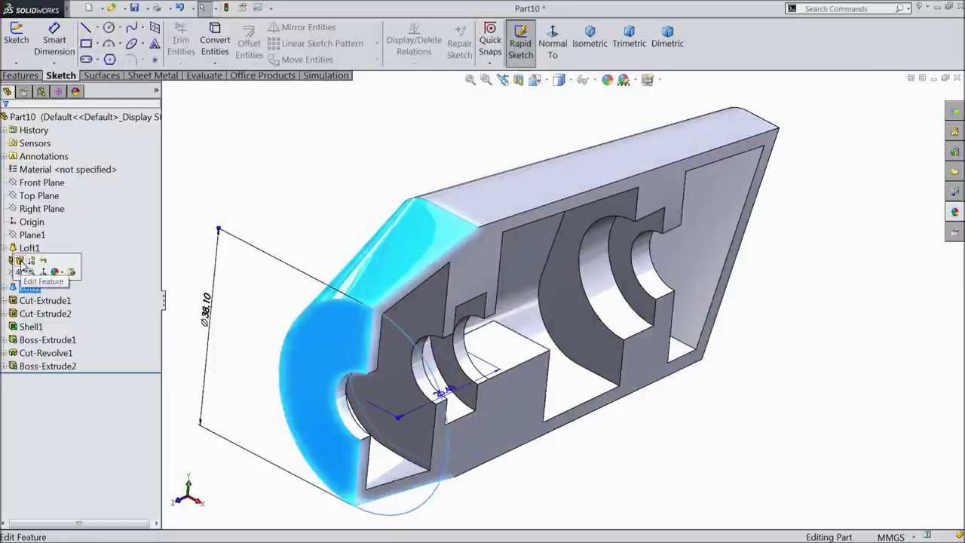
{"action": "left_click", "coordinate": [20, 261]}
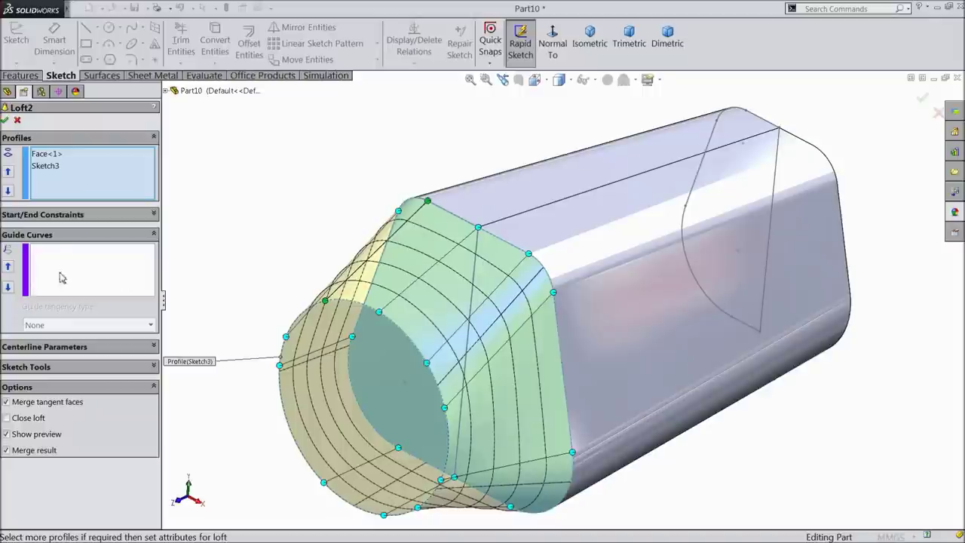
{"action": "left_click", "coordinate": [57, 216]}
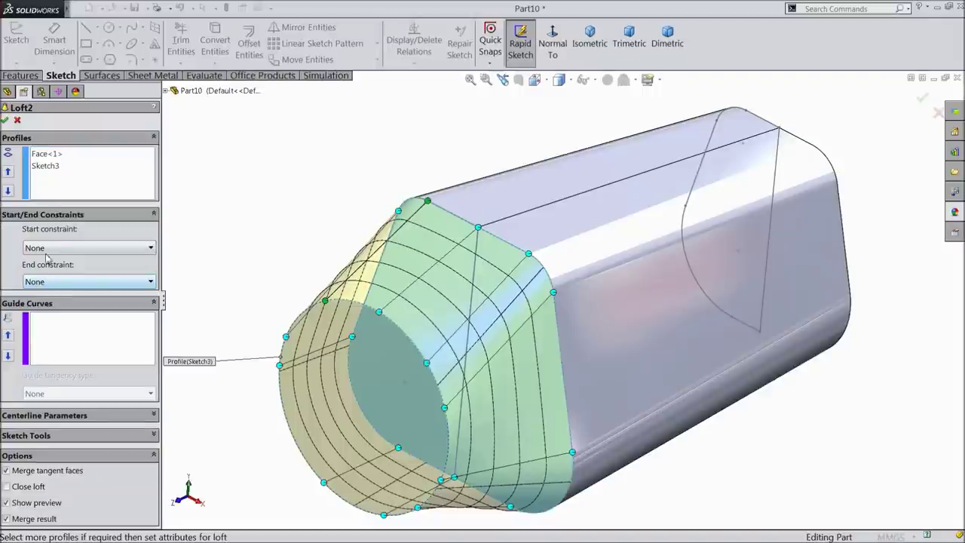
{"action": "left_click", "coordinate": [48, 248]}
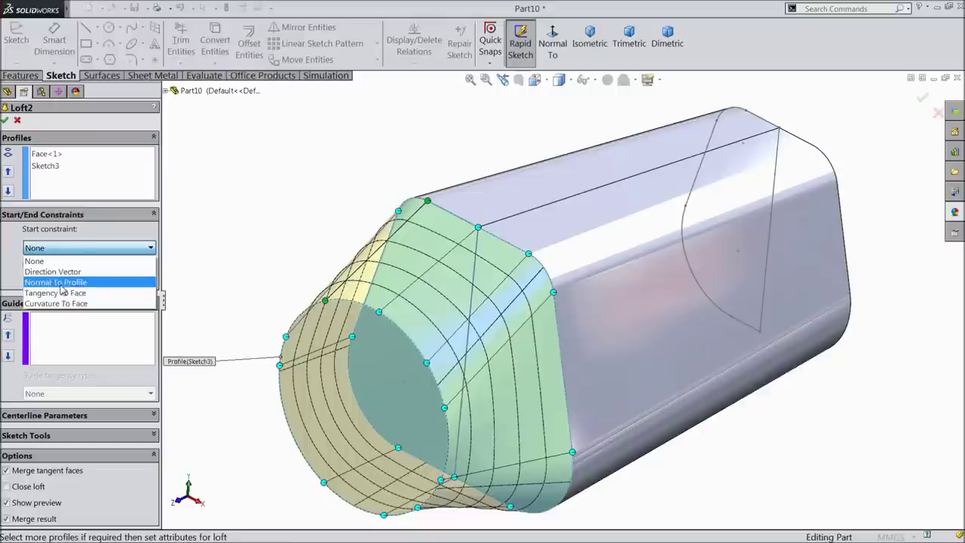
{"action": "left_click", "coordinate": [59, 282]}
{"action": "middle_click_drag", "start_coordinate": [300, 257], "coordinate": [293, 226]}
{"action": "scroll", "coordinate": [425, 238], "scroll_direction": "down", "scroll_amount": 3}
{"action": "left_click", "coordinate": [58, 170]}
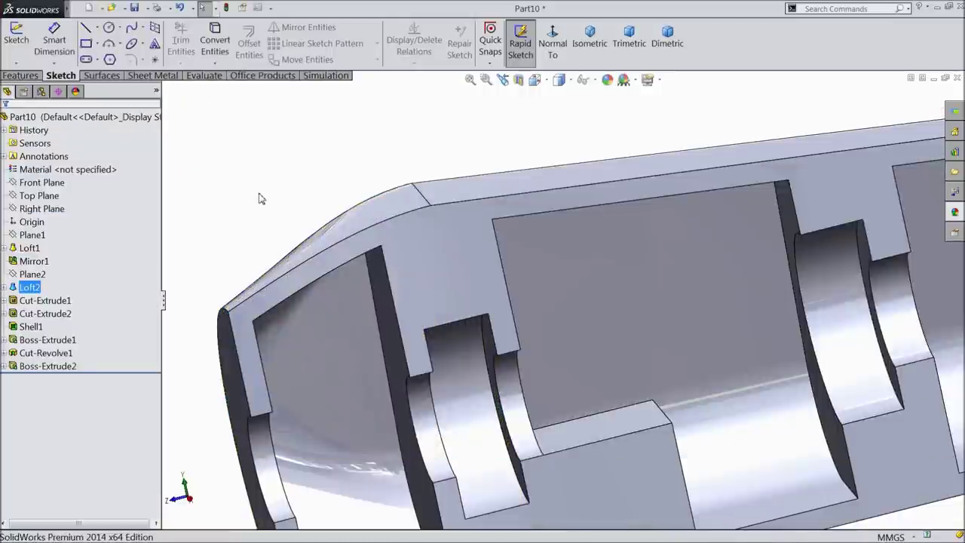
Step: Orbit the finished shelled part and select its cut section face
{"action": "middle_click_drag", "start_coordinate": [259, 198], "coordinate": [286, 196]}
{"action": "scroll", "coordinate": [467, 339], "scroll_direction": "up", "scroll_amount": 3}
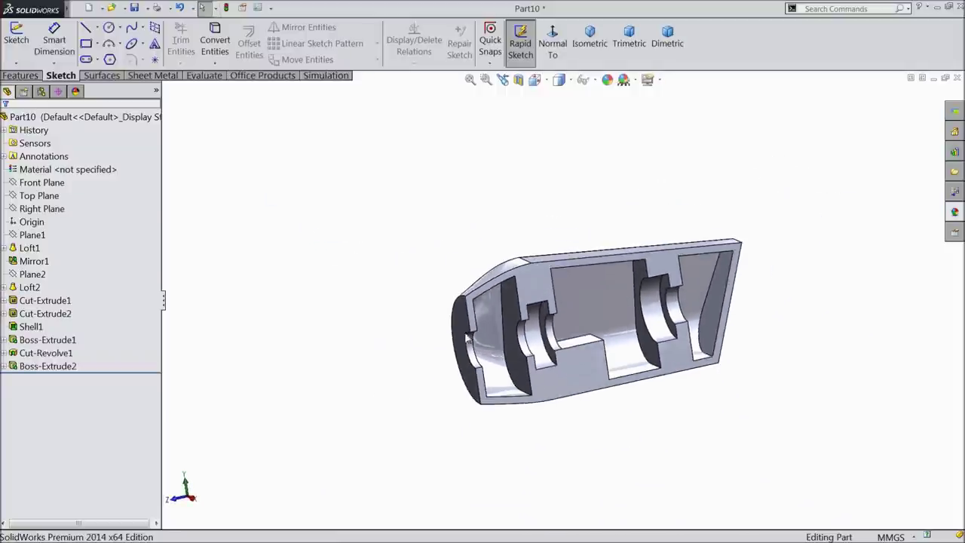
{"action": "scroll", "coordinate": [468, 339], "scroll_direction": "down", "scroll_amount": 3}
{"action": "left_click", "coordinate": [555, 363]}
Step: Start a sketch on the section face and draw a corner rectangle
{"action": "left_click", "coordinate": [591, 346]}
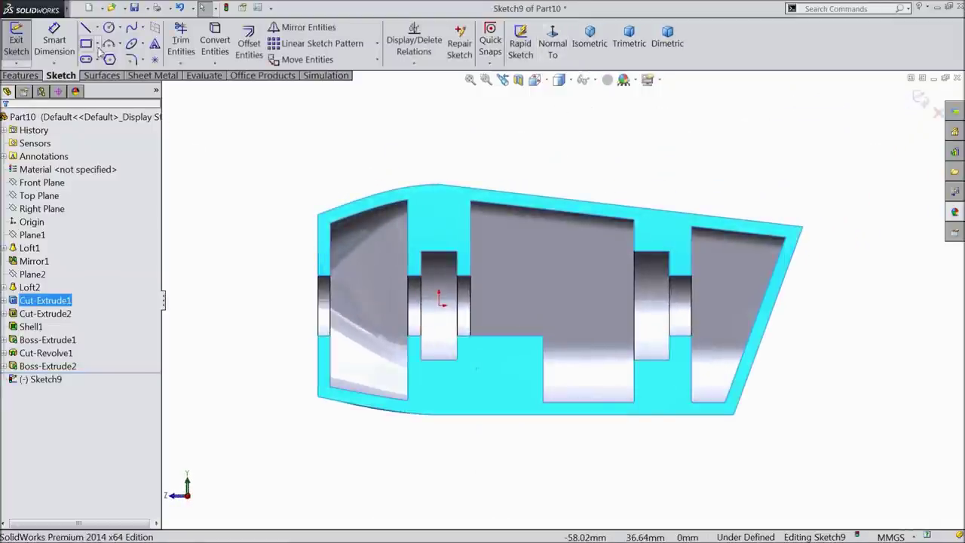
{"action": "scroll", "coordinate": [480, 407], "scroll_direction": "down", "scroll_amount": 2}
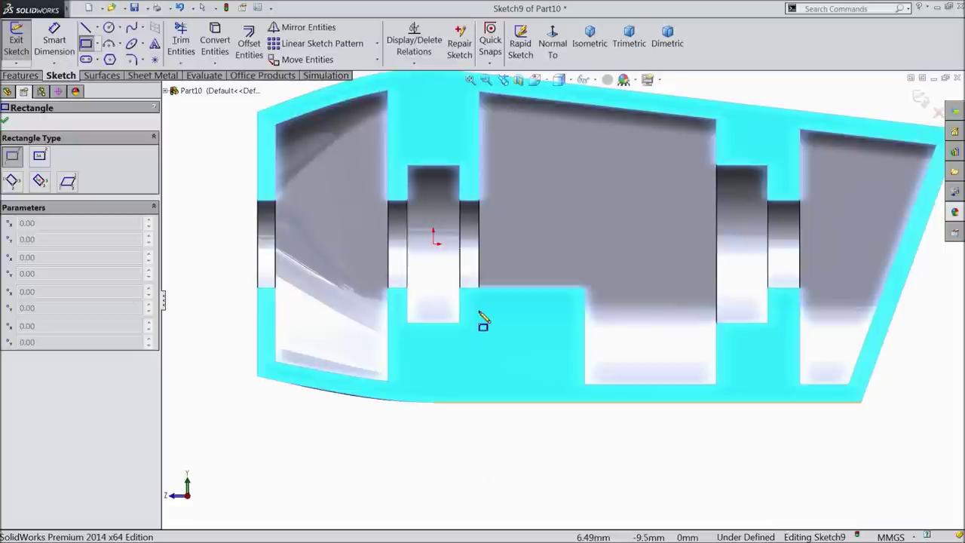
{"action": "left_click", "coordinate": [481, 300]}
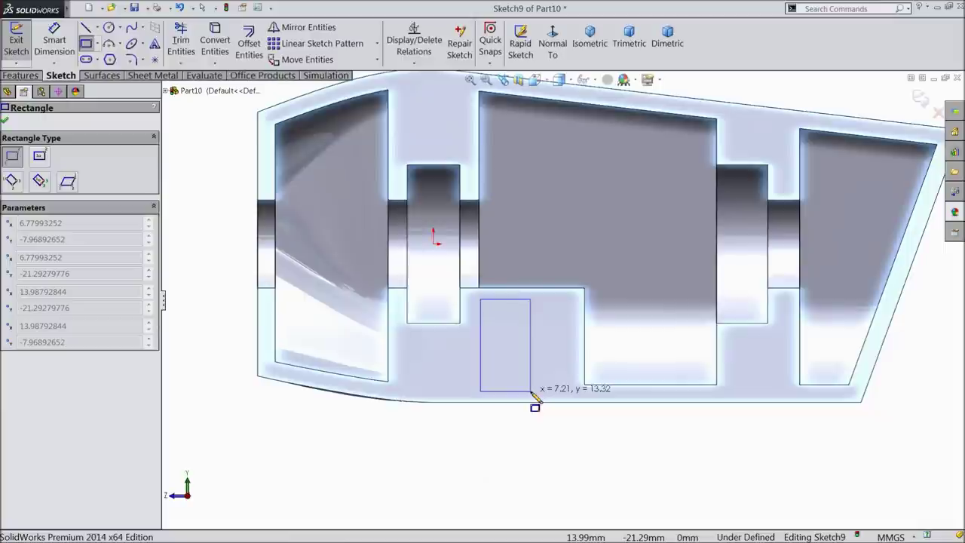
{"action": "left_click", "coordinate": [530, 391]}
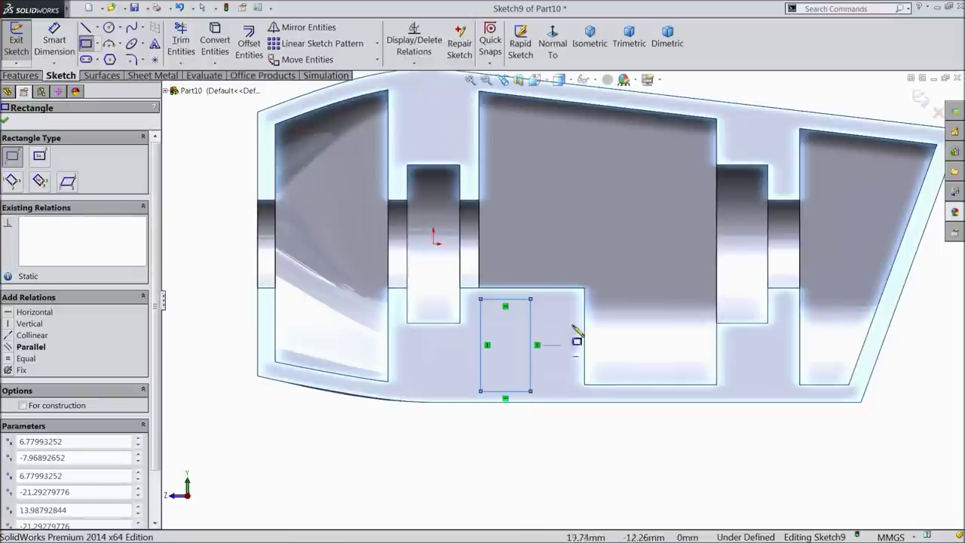
{"action": "right_click", "coordinate": [600, 354]}
{"action": "left_click", "coordinate": [627, 115]}
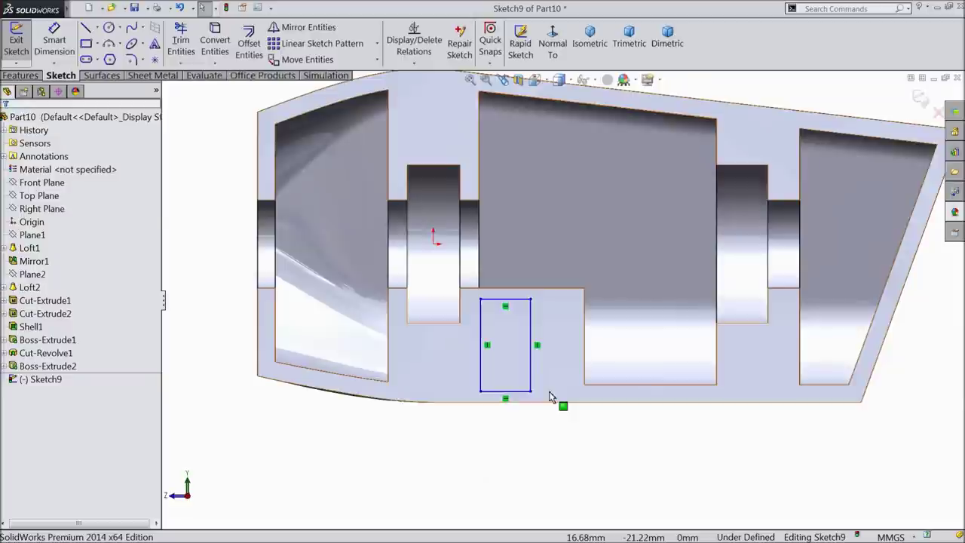
{"action": "scroll", "coordinate": [554, 404], "scroll_direction": "down", "scroll_amount": 3}
Step: Dimension the rectangle's left edge to a 12.7 mm height
{"action": "left_click", "coordinate": [54, 41]}
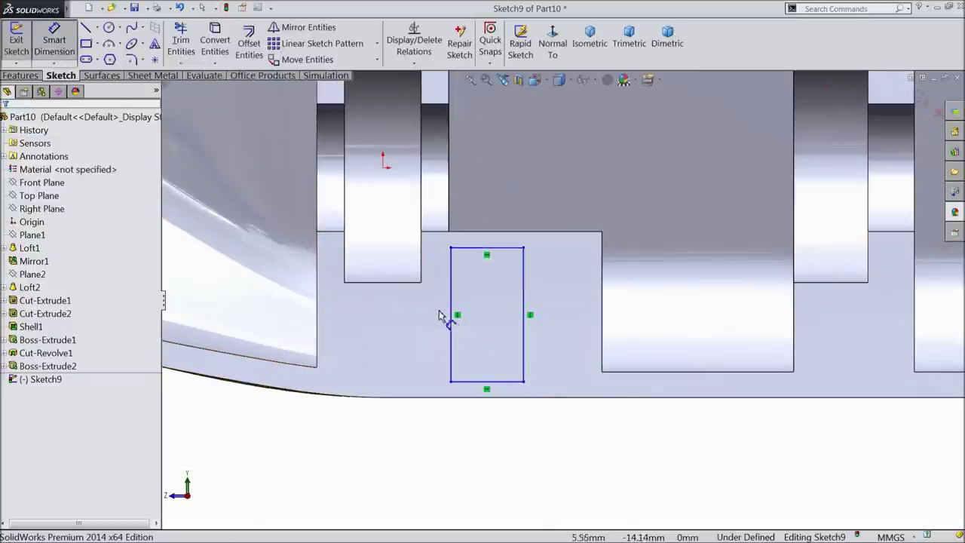
{"action": "left_click", "coordinate": [452, 320]}
{"action": "left_click", "coordinate": [429, 324]}
{"action": "type", "text": "12.7"}
{"action": "left_click", "coordinate": [375, 306]}
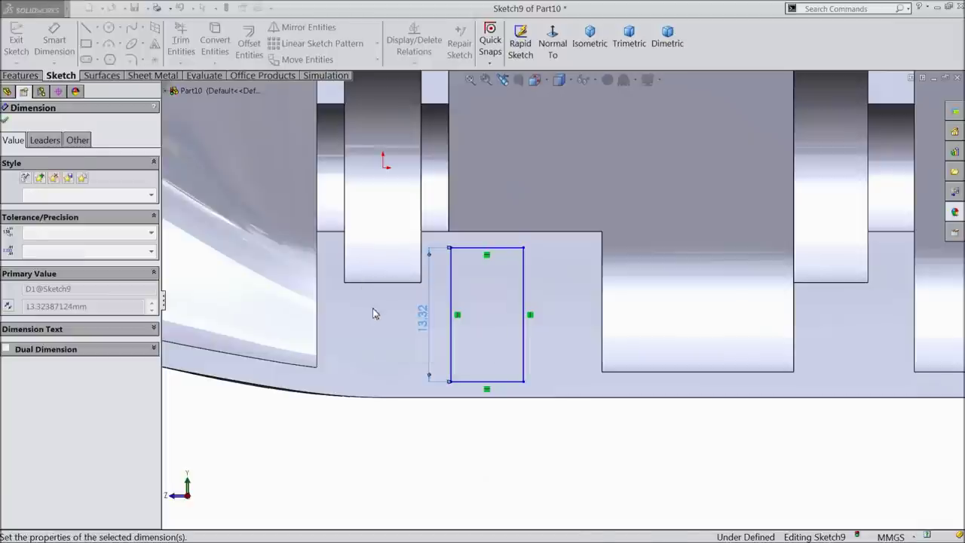
Step: Set a 7.62 mm offset from the step edge and begin entering the bottom width
{"action": "scroll", "coordinate": [560, 394], "scroll_direction": "down", "scroll_amount": 2}
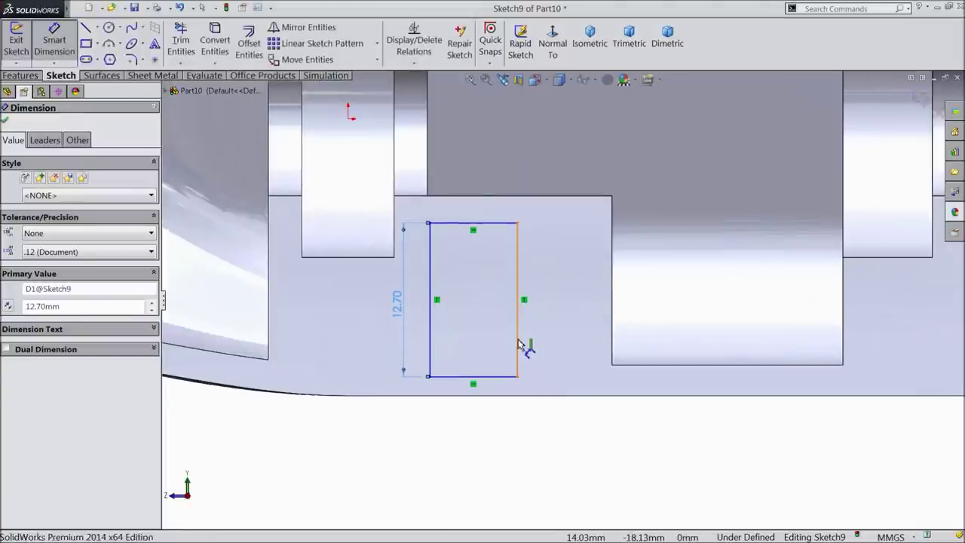
{"action": "left_click", "coordinate": [517, 340]}
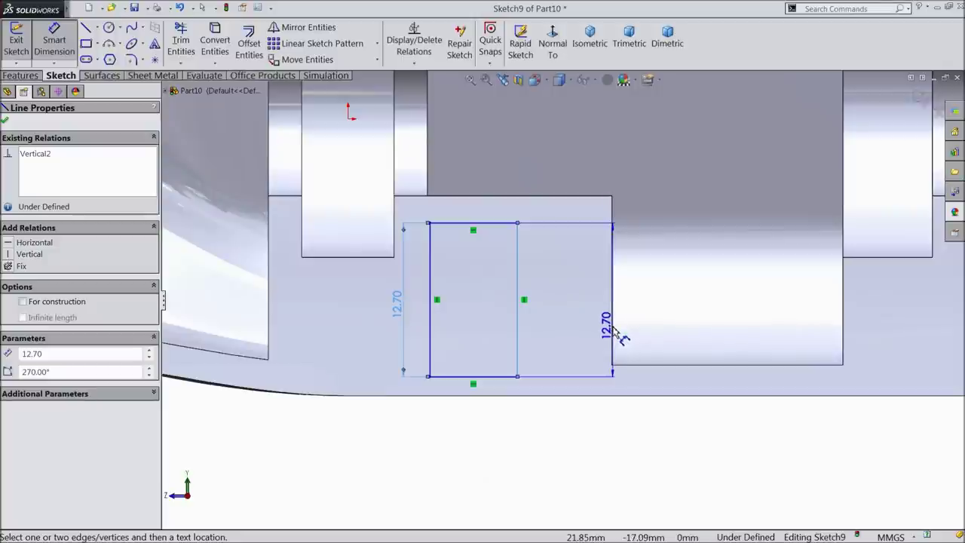
{"action": "left_click", "coordinate": [612, 332]}
{"action": "left_click", "coordinate": [563, 430]}
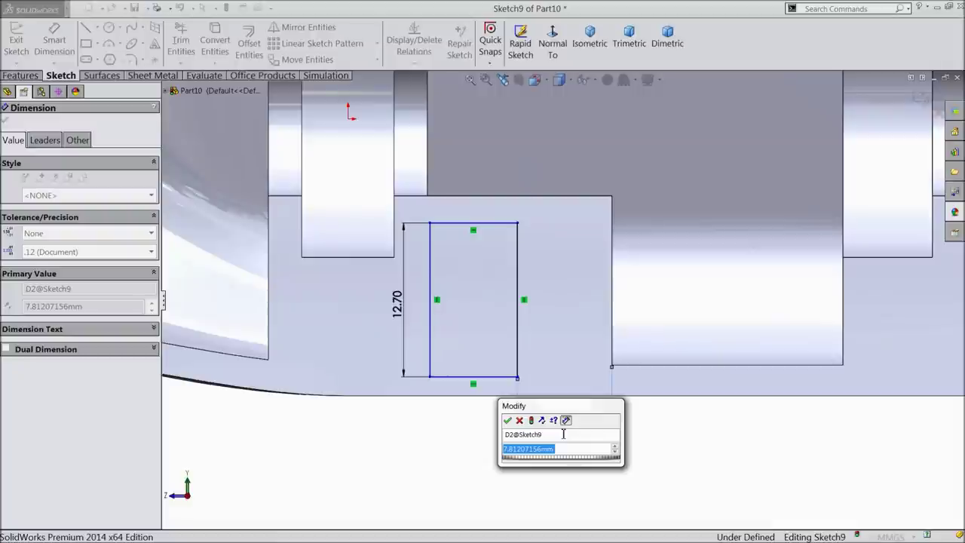
{"action": "type", "text": "7.62"}
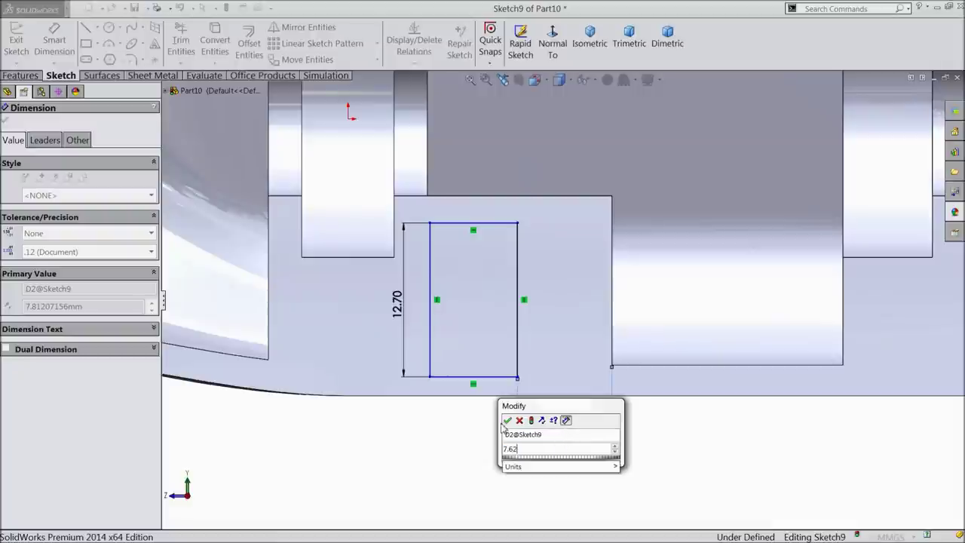
{"action": "left_click", "coordinate": [507, 420]}
{"action": "left_click", "coordinate": [474, 378]}
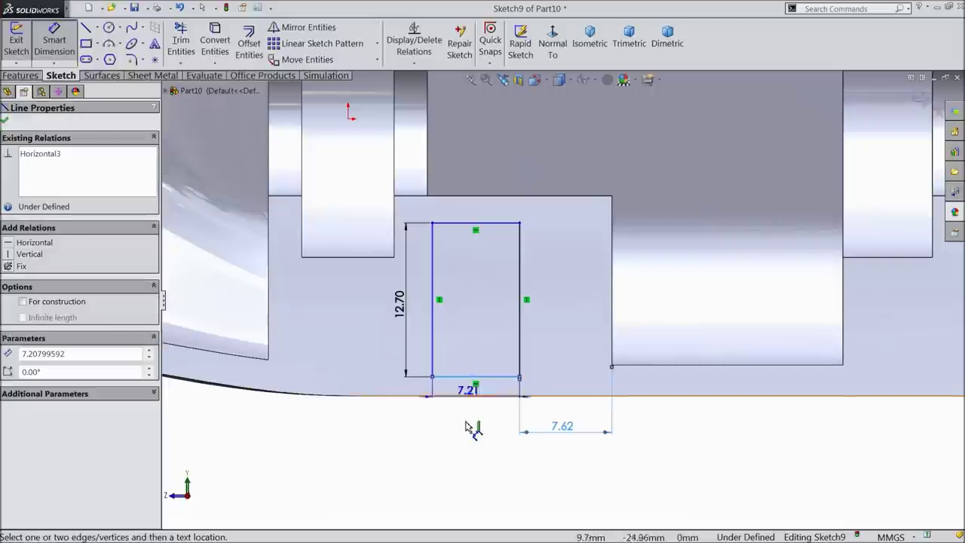
{"action": "left_click", "coordinate": [470, 428]}
{"action": "type", "text": "4.826"}
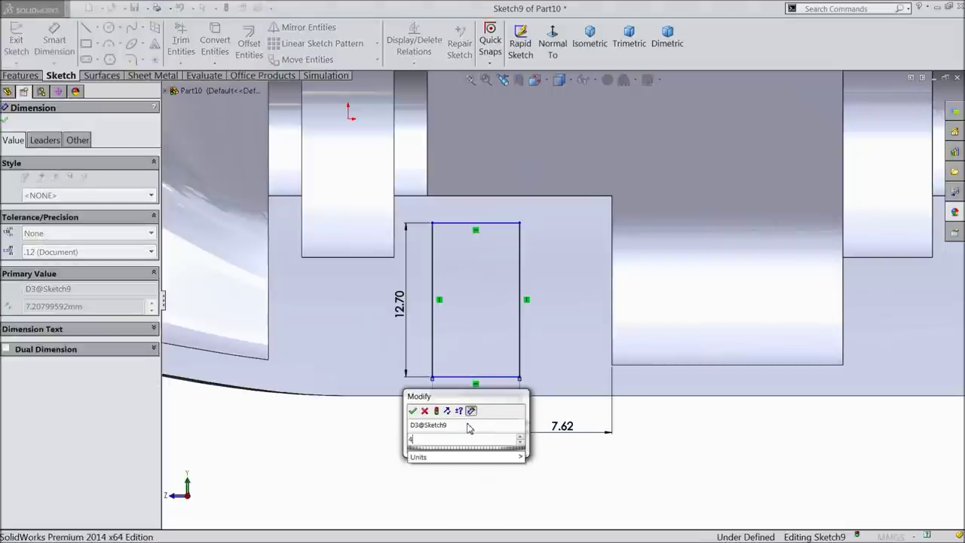
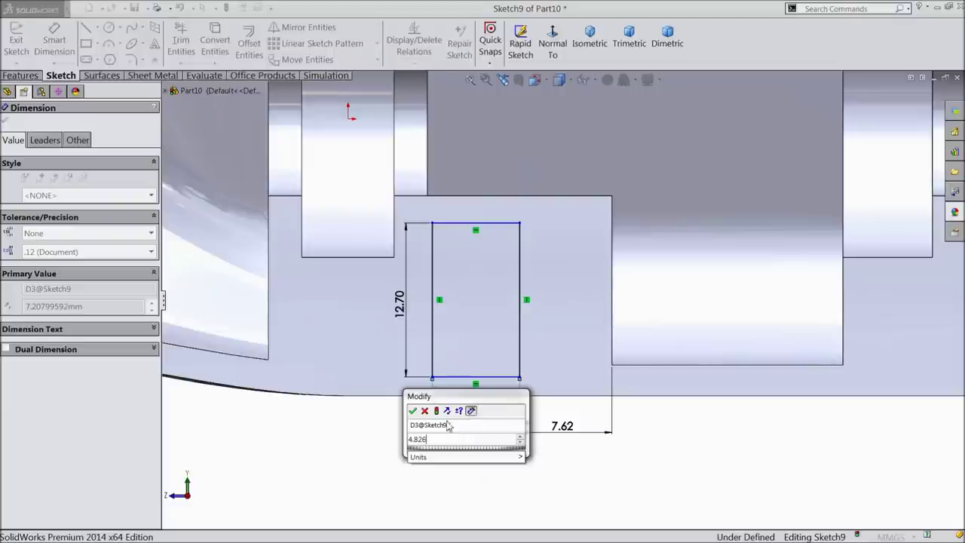
Step: Set the rectangle's width dimension to 4.826 mm
{"action": "left_click", "coordinate": [413, 411]}
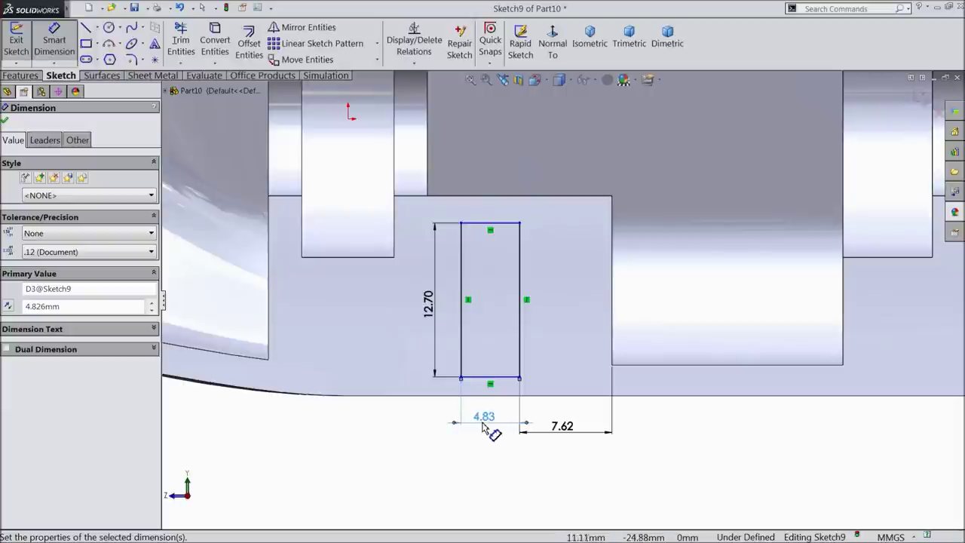
{"action": "scroll", "coordinate": [487, 407], "scroll_direction": "down", "scroll_amount": 1}
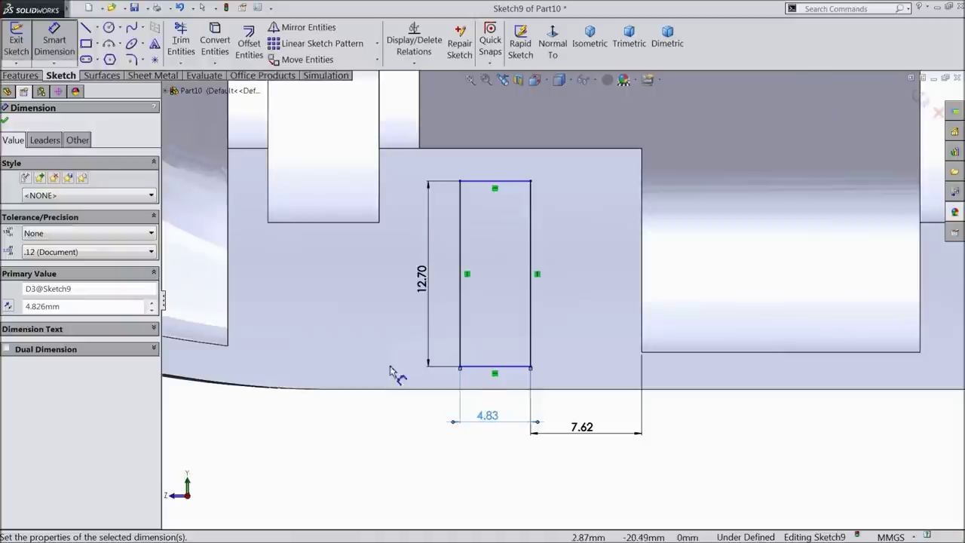
{"action": "left_click", "coordinate": [4, 123]}
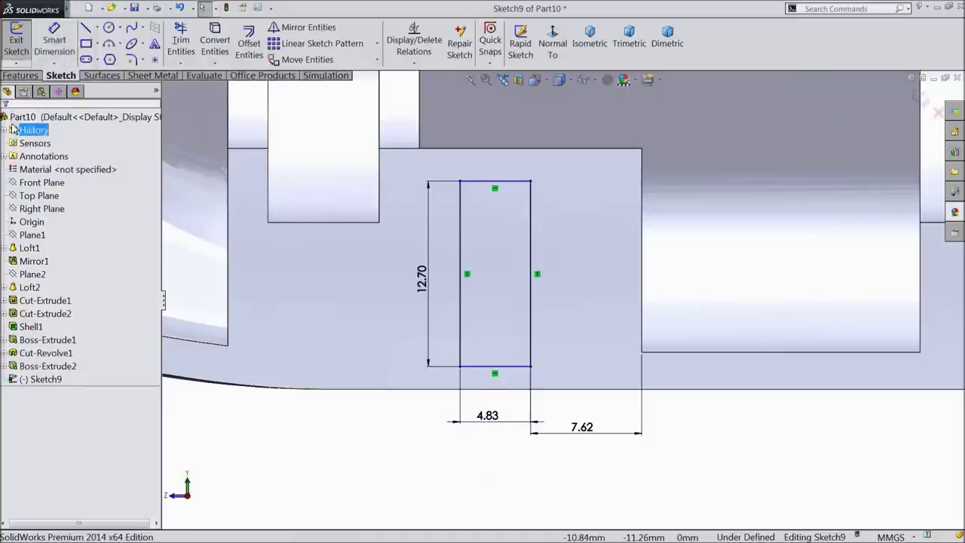
Step: Make the rectangle's bottom line collinear with the part edge, fully defining the sketch
{"action": "left_click", "coordinate": [474, 392]}
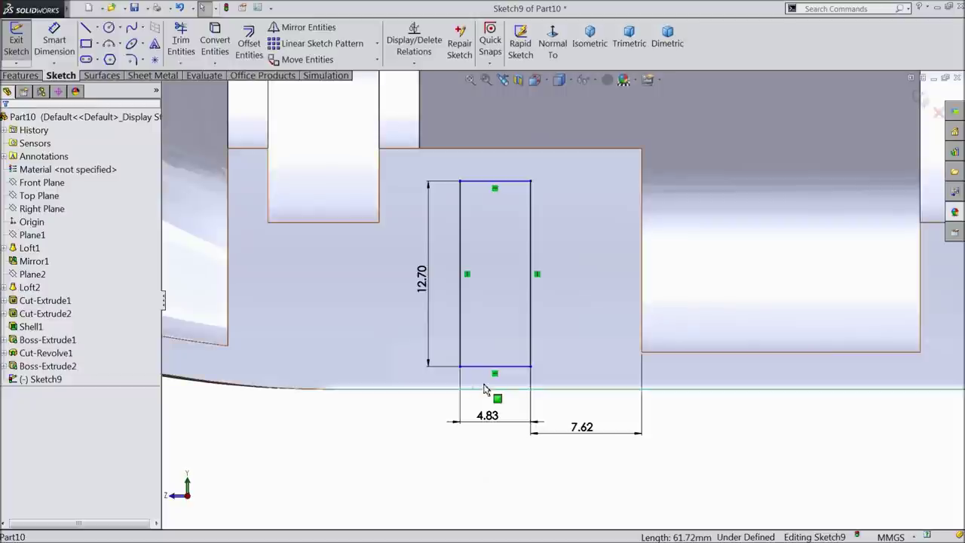
{"action": "left_click", "coordinate": [491, 367], "text": "ctrl"}
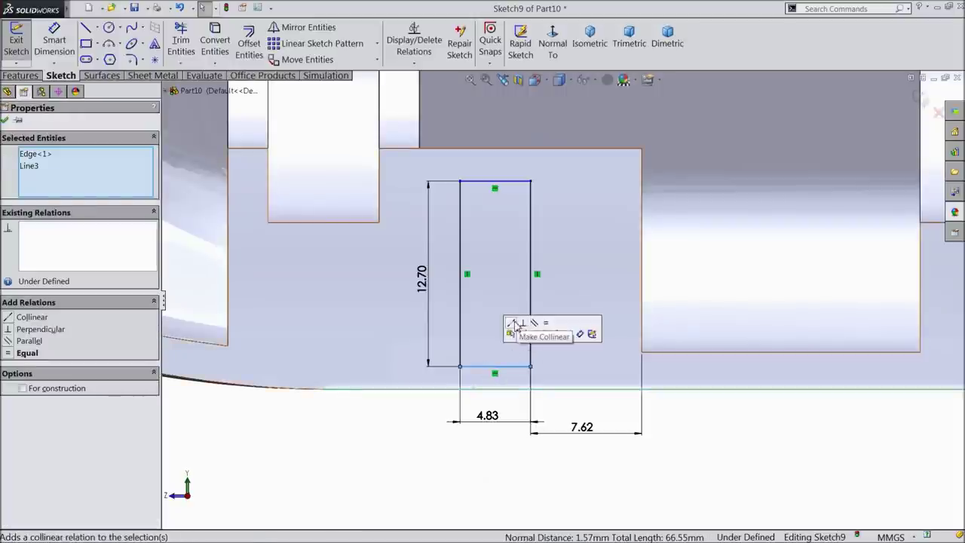
{"action": "left_click", "coordinate": [512, 323]}
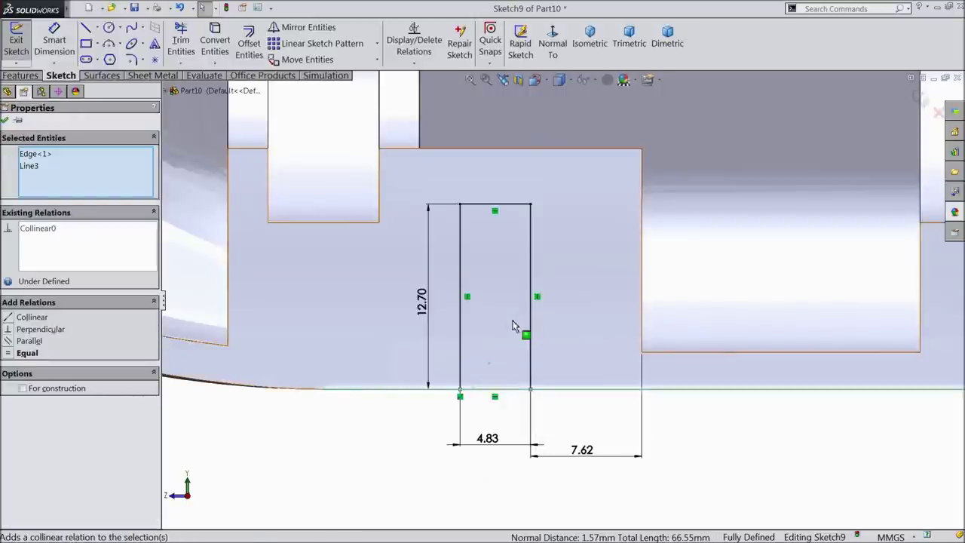
{"action": "left_click", "coordinate": [5, 121]}
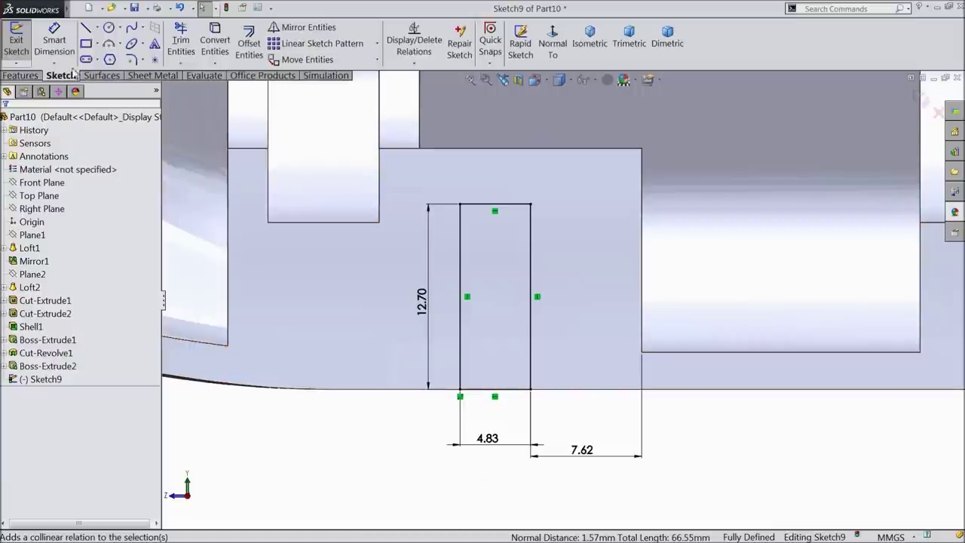
{"action": "left_click", "coordinate": [29, 78]}
Step: Revolve-cut the rectangle 360° about its right vertical line and inspect the recess
{"action": "left_click", "coordinate": [280, 42]}
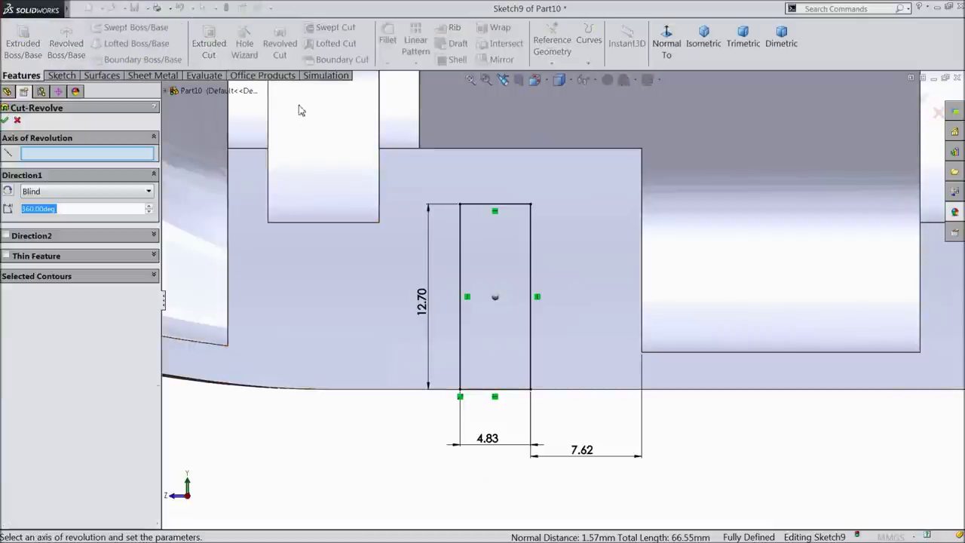
{"action": "left_click", "coordinate": [531, 321]}
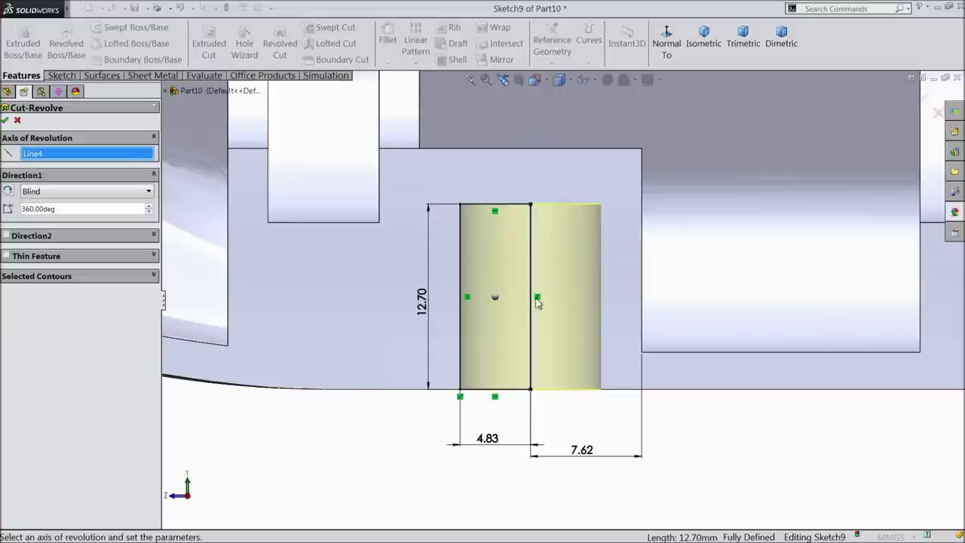
{"action": "left_click", "coordinate": [5, 121]}
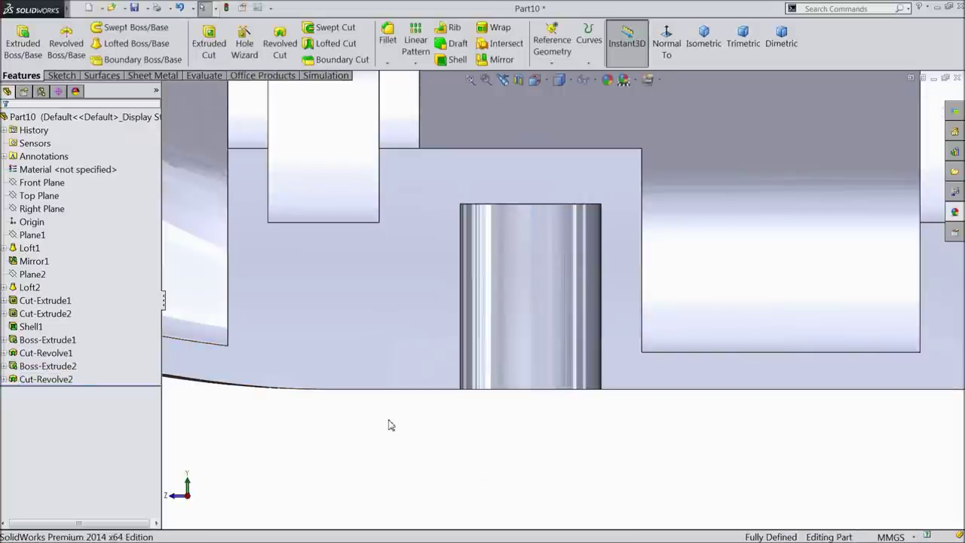
{"action": "middle_click_drag", "start_coordinate": [388, 422], "coordinate": [404, 354]}
{"action": "scroll", "coordinate": [405, 327], "scroll_direction": "up", "scroll_amount": 3}
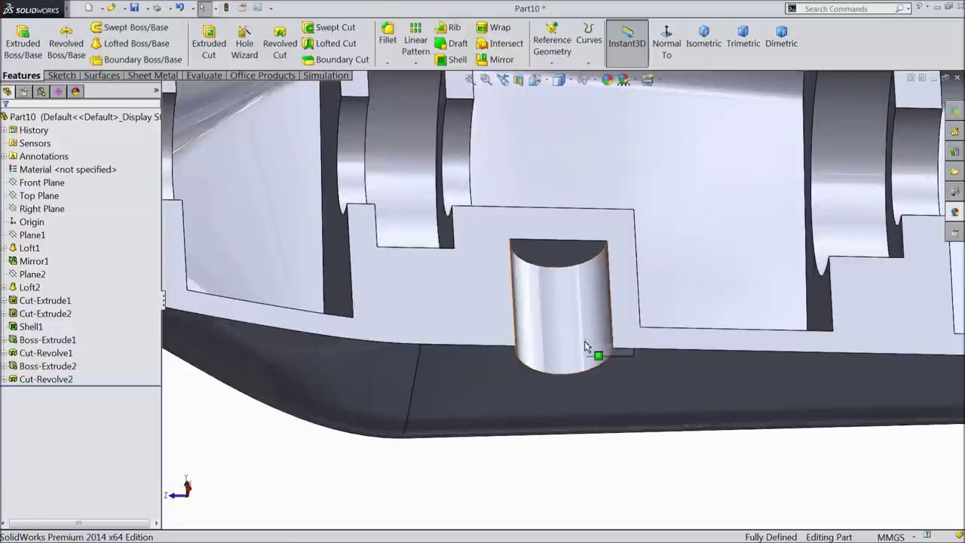
{"action": "scroll", "coordinate": [585, 347], "scroll_direction": "up", "scroll_amount": 5}
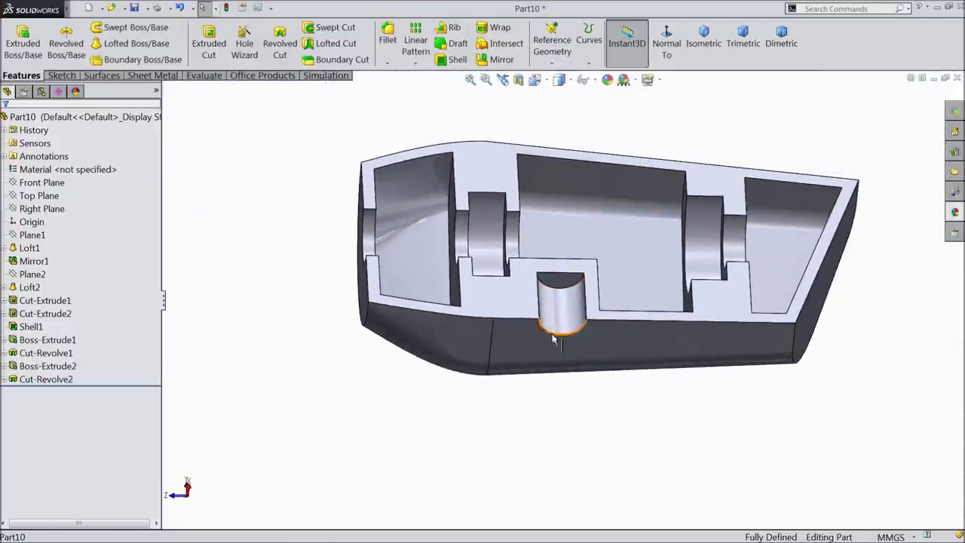
{"action": "scroll", "coordinate": [653, 233], "scroll_direction": "down", "scroll_amount": 3}
{"action": "middle_click_drag", "start_coordinate": [653, 233], "coordinate": [580, 324]}
{"action": "scroll", "coordinate": [588, 273], "scroll_direction": "up", "scroll_amount": 3}
Step: Turn the view normal to the sectioned front face of the housing
{"action": "left_click", "coordinate": [425, 193]}
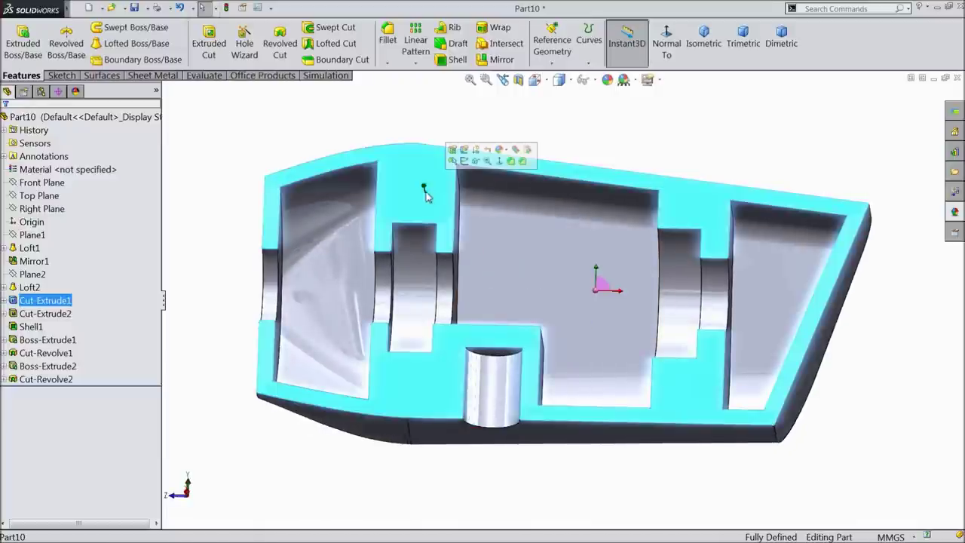
{"action": "left_click", "coordinate": [666, 42]}
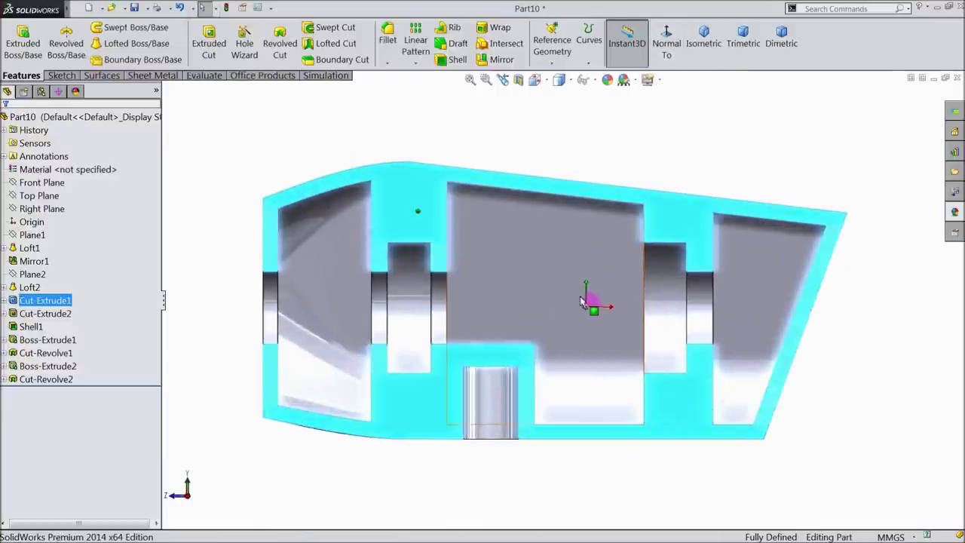
{"action": "scroll", "coordinate": [583, 301], "scroll_direction": "down", "scroll_amount": 2}
{"action": "key", "text": "Escape"}
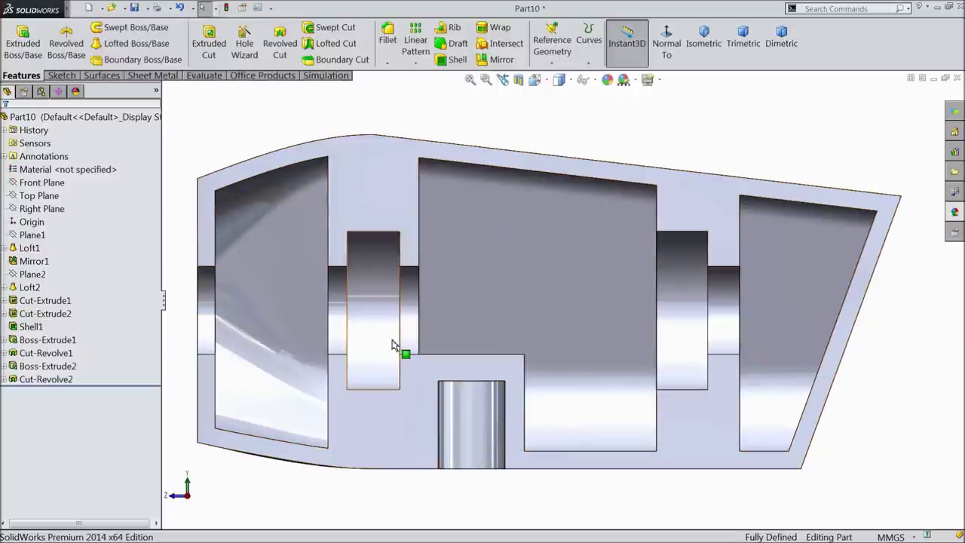
Step: Specify an ANSI Metric drill-size Ø3.0 through-all hole in the Hole Wizard
{"action": "left_click", "coordinate": [249, 50]}
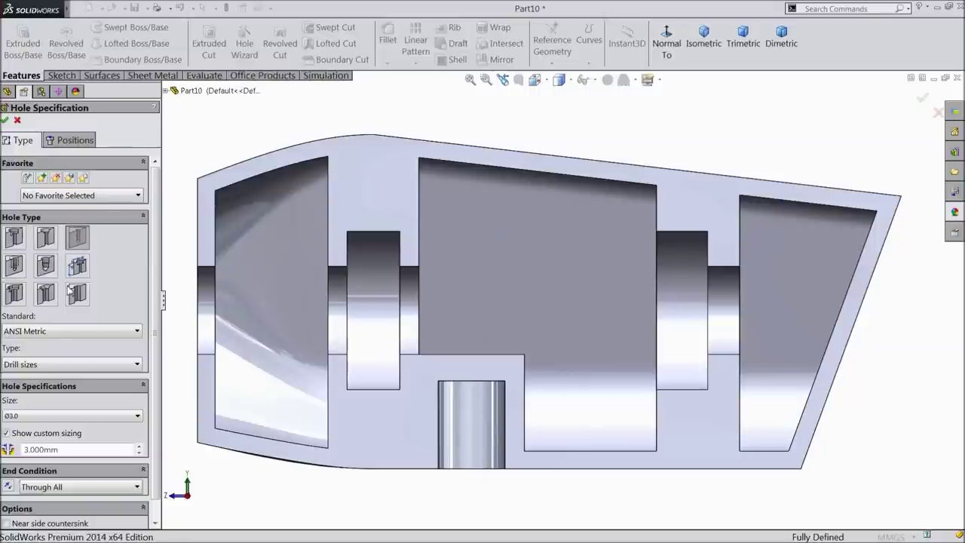
{"action": "left_click", "coordinate": [46, 331]}
{"action": "left_click", "coordinate": [30, 354]}
{"action": "left_click", "coordinate": [28, 366]}
{"action": "left_click", "coordinate": [23, 375]}
{"action": "left_click", "coordinate": [16, 418]}
{"action": "left_click", "coordinate": [17, 420]}
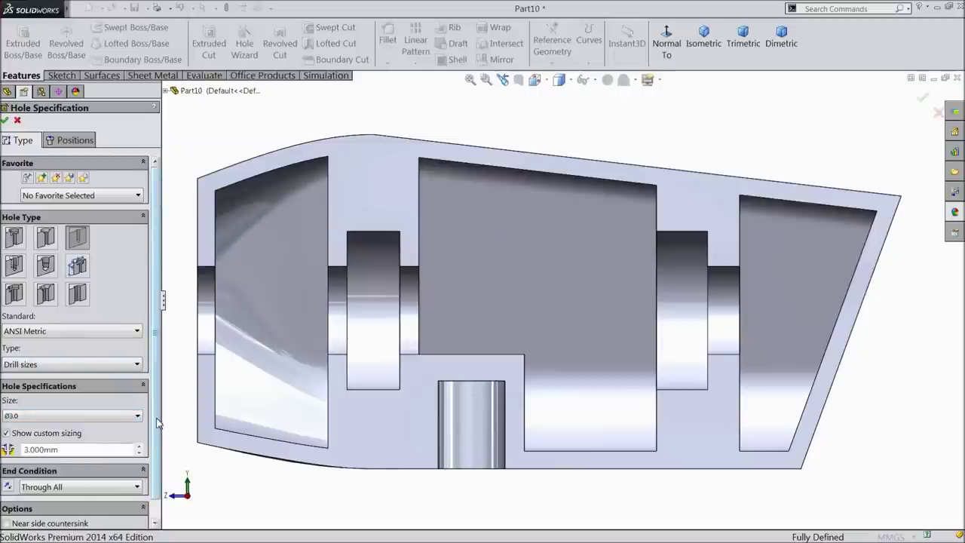
{"action": "scroll", "coordinate": [143, 452], "scroll_direction": "down", "scroll_amount": 1}
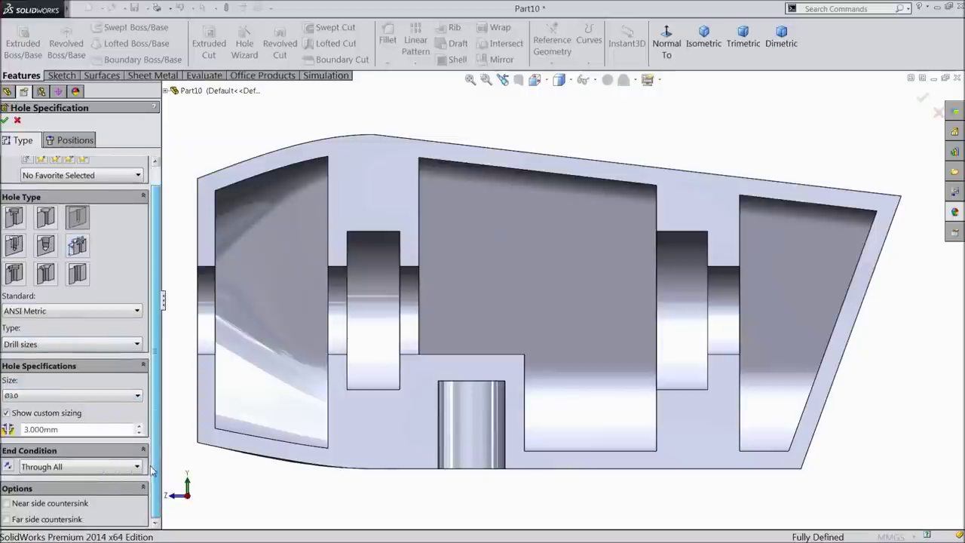
{"action": "left_click", "coordinate": [77, 140]}
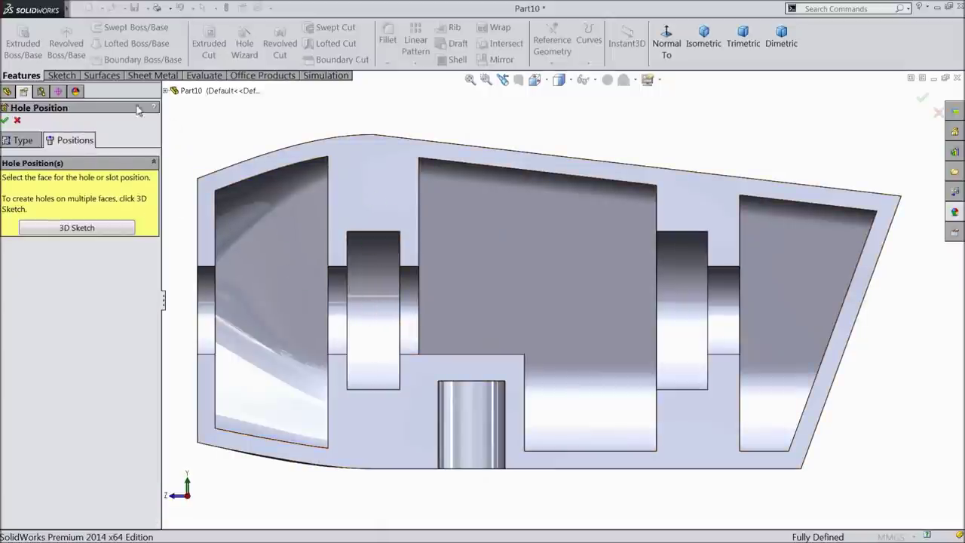
Step: Place four hole centres near the front face's corners and create the holes
{"action": "left_click", "coordinate": [62, 76]}
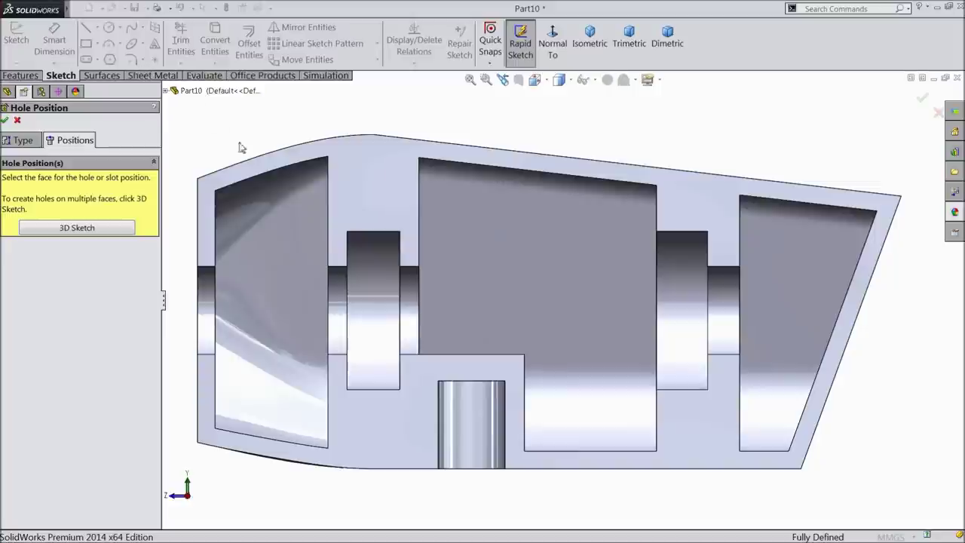
{"action": "left_click", "coordinate": [373, 196]}
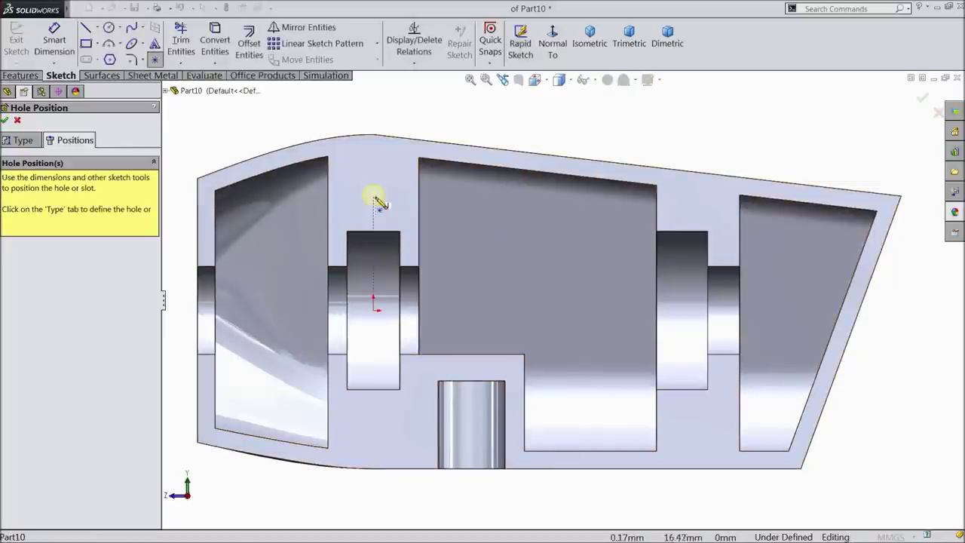
{"action": "left_click", "coordinate": [372, 185]}
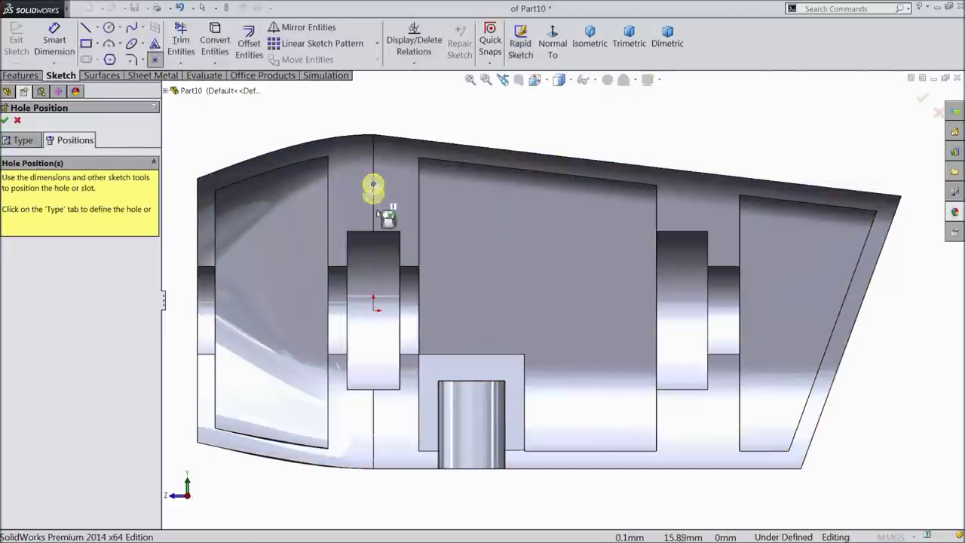
{"action": "left_click", "coordinate": [373, 426]}
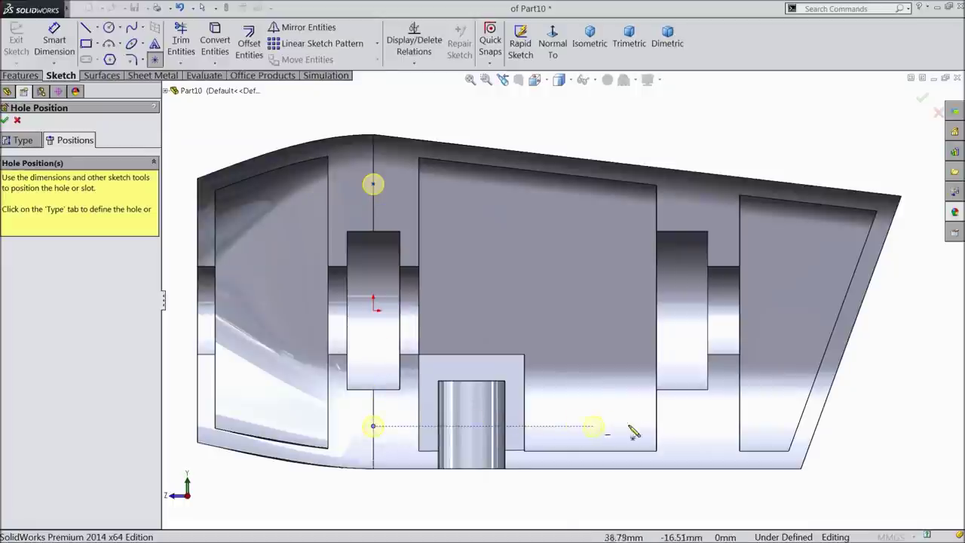
{"action": "left_click", "coordinate": [701, 427]}
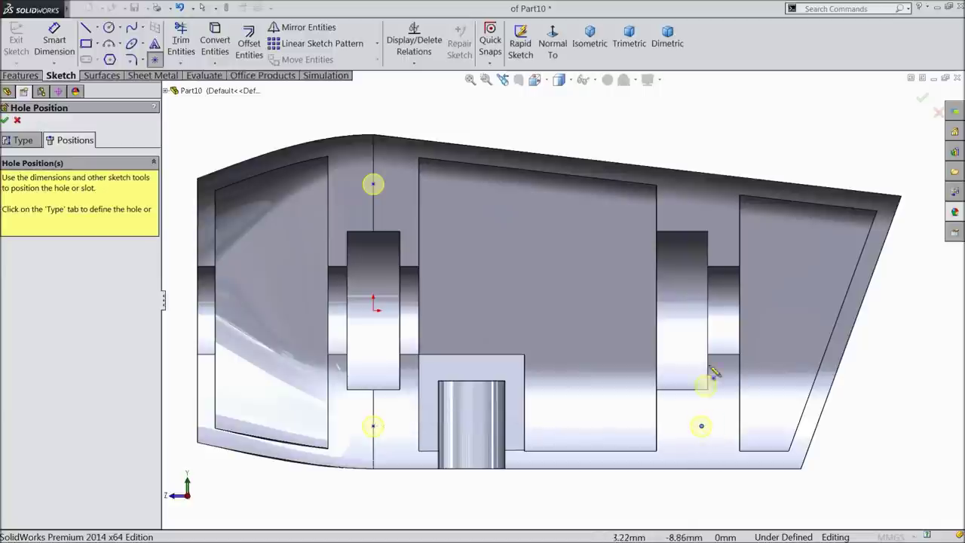
{"action": "left_click", "coordinate": [701, 203]}
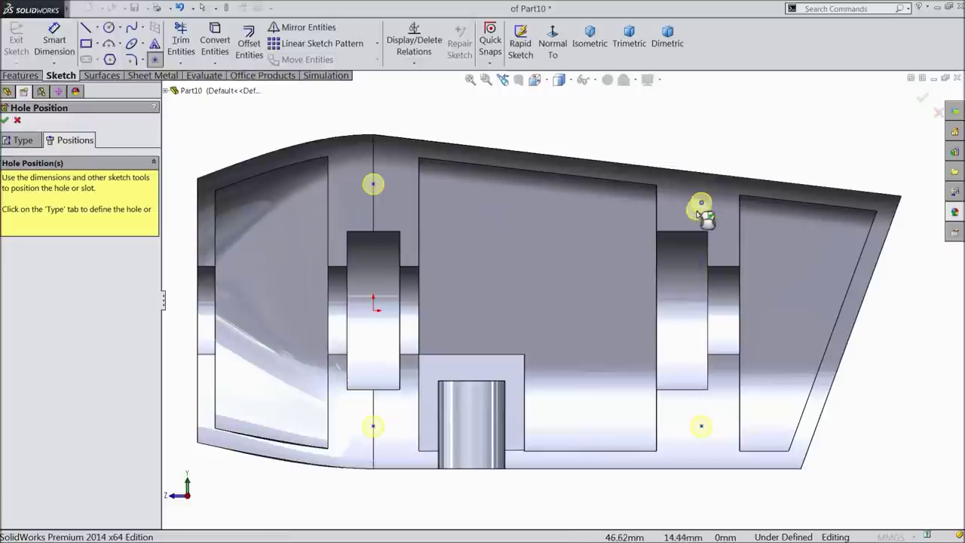
{"action": "left_click", "coordinate": [156, 60]}
{"action": "left_click", "coordinate": [4, 120]}
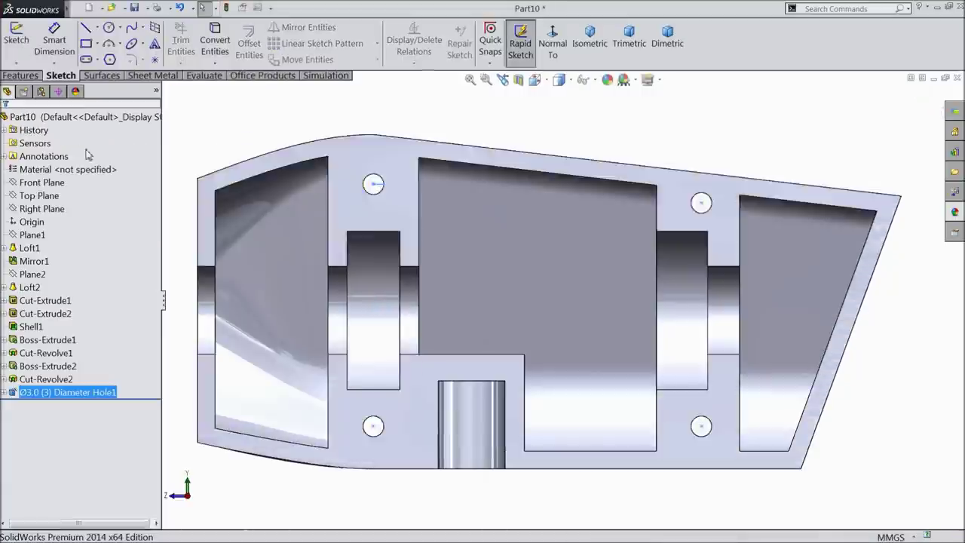
Step: Fillet the four hole edges with a constant 1.00 mm radius
{"action": "middle_click_drag", "start_coordinate": [282, 136], "coordinate": [478, 253]}
{"action": "scroll", "coordinate": [520, 313], "scroll_direction": "down", "scroll_amount": 2}
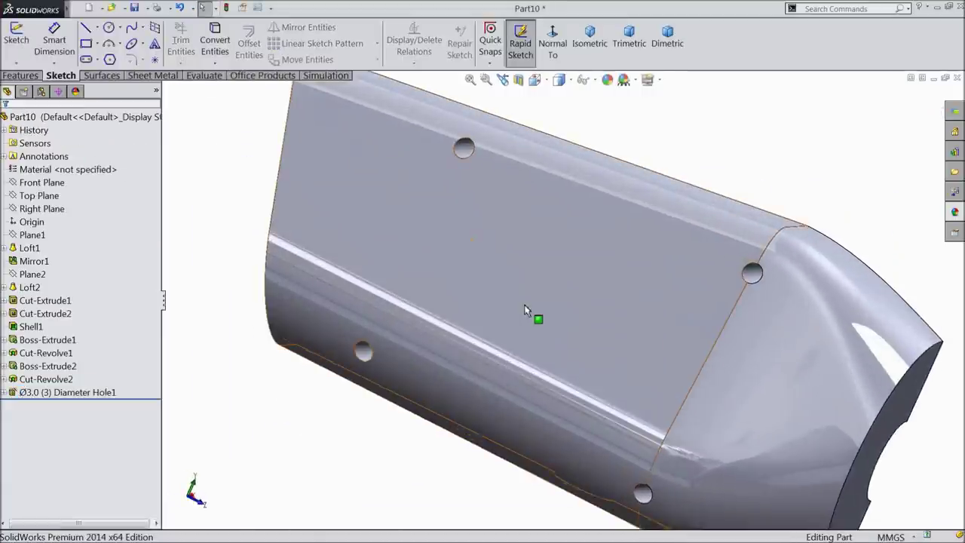
{"action": "left_click", "coordinate": [9, 75]}
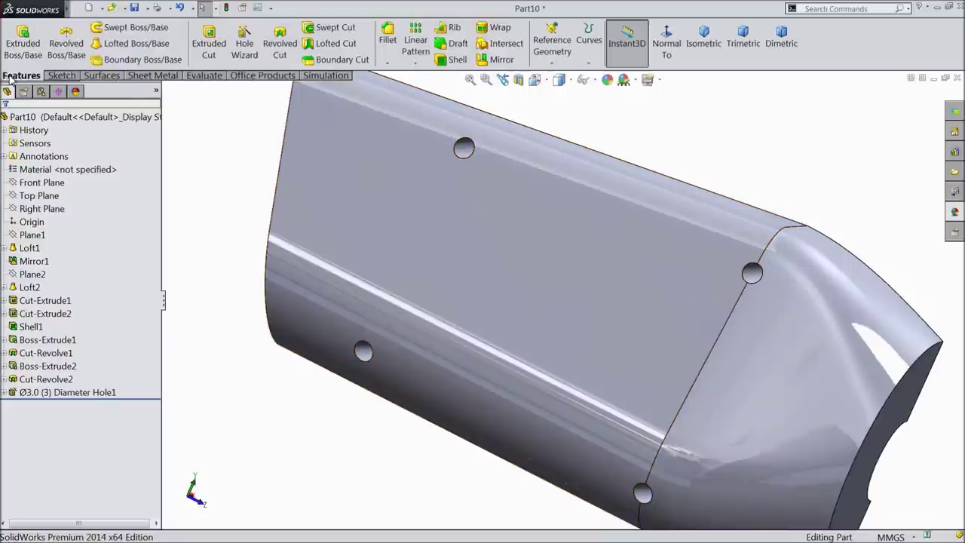
{"action": "left_click", "coordinate": [383, 45]}
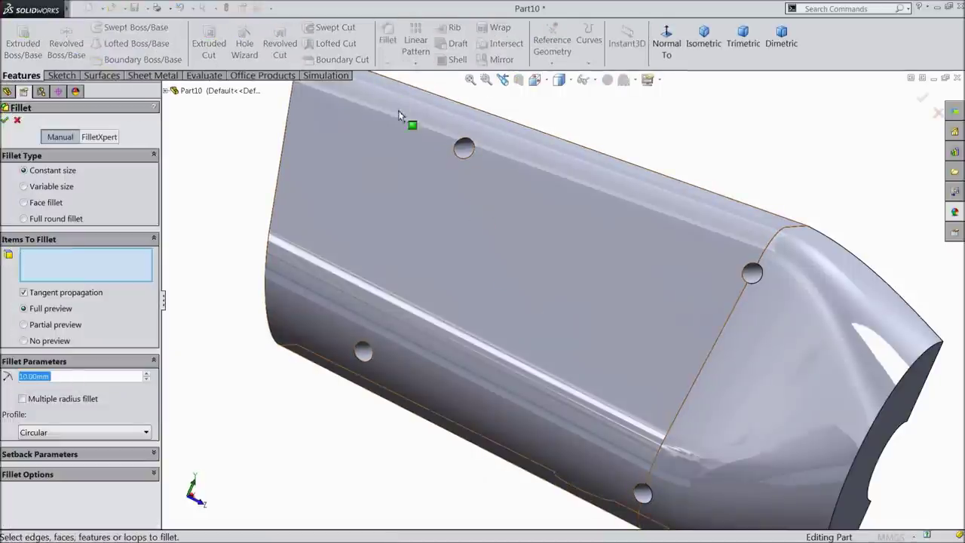
{"action": "type", "text": "1"}
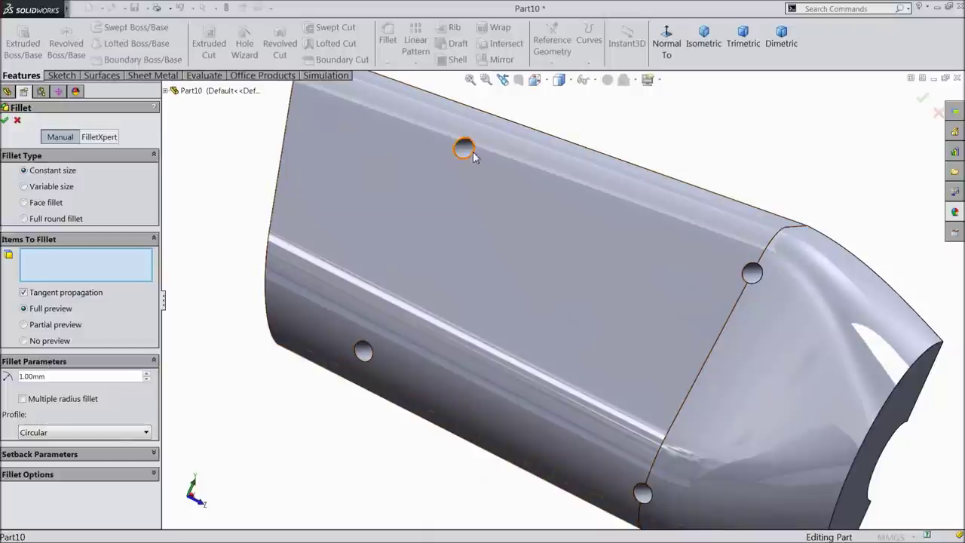
{"action": "left_click", "coordinate": [467, 150]}
{"action": "left_click", "coordinate": [362, 351]}
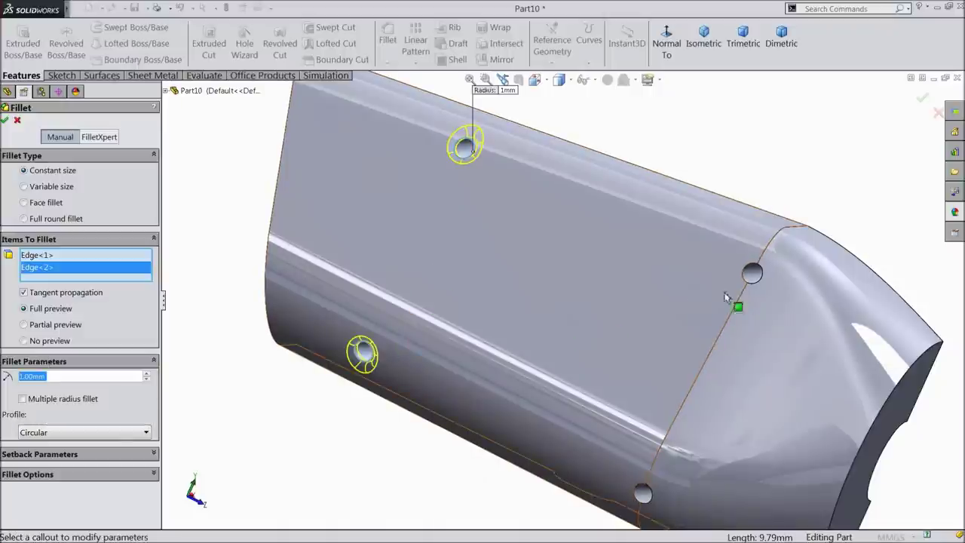
{"action": "left_click", "coordinate": [756, 280]}
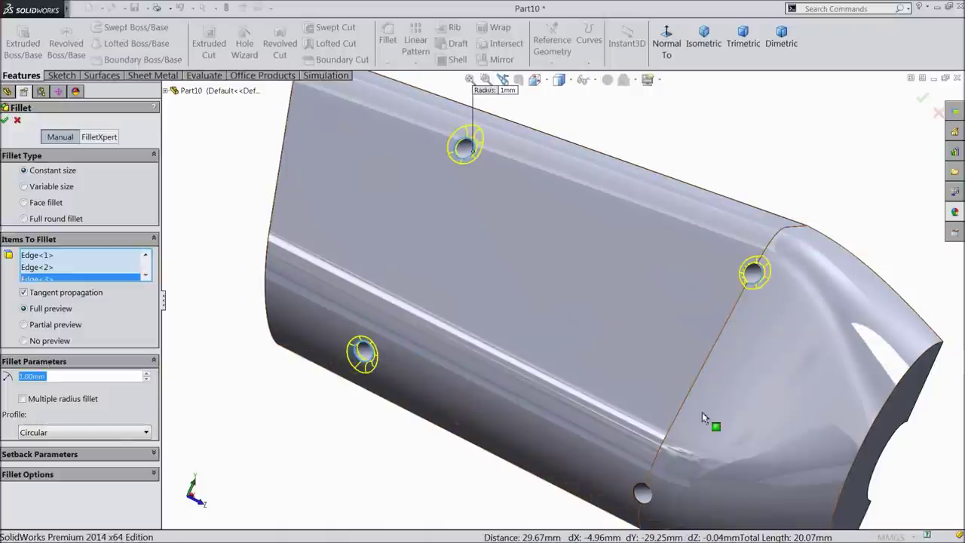
{"action": "left_click", "coordinate": [639, 492]}
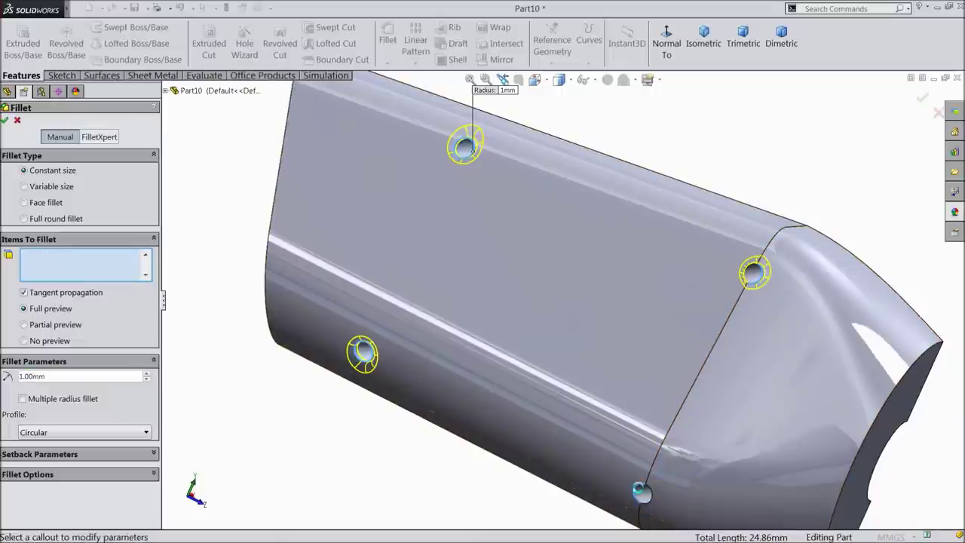
{"action": "left_click", "coordinate": [5, 121]}
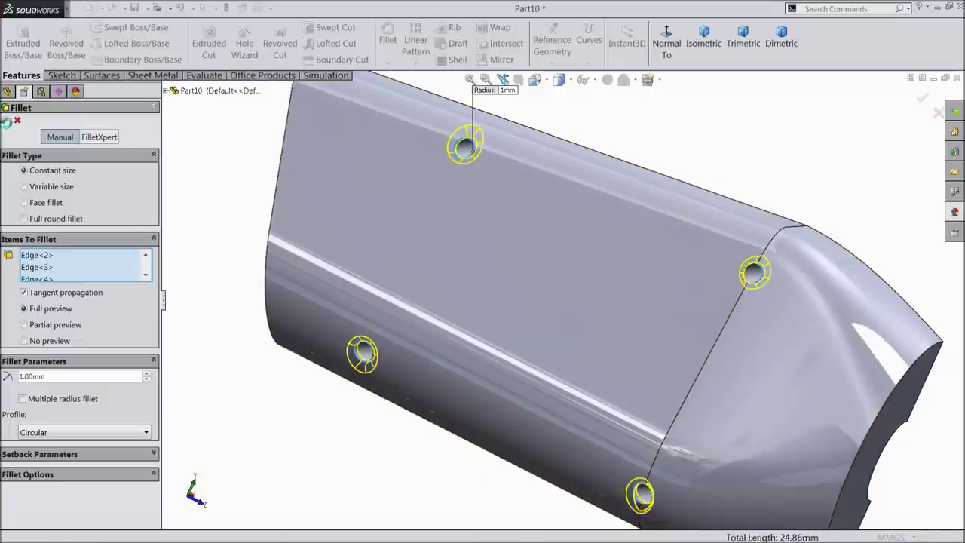
Step: Orbit the housing to inspect the filleted holes and section-cut interior
{"action": "scroll", "coordinate": [588, 276], "scroll_direction": "up", "scroll_amount": 3}
{"action": "middle_click_drag", "start_coordinate": [592, 276], "coordinate": [452, 264]}
{"action": "scroll", "coordinate": [603, 324], "scroll_direction": "down", "scroll_amount": 2}
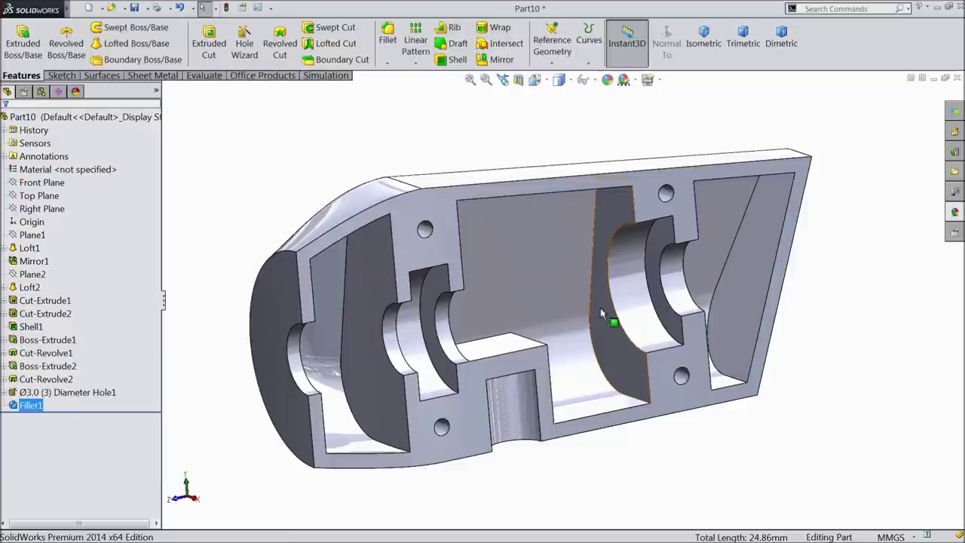
{"action": "middle_click_drag", "start_coordinate": [620, 309], "coordinate": [588, 347]}
{"action": "scroll", "coordinate": [577, 351], "scroll_direction": "down", "scroll_amount": 2}
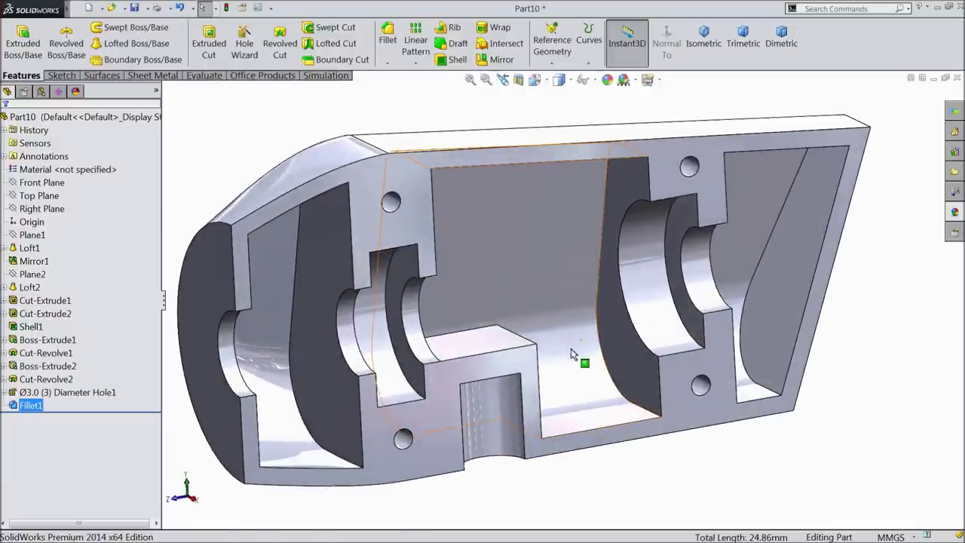
{"action": "middle_click_drag", "start_coordinate": [527, 329], "coordinate": [538, 324]}
{"action": "left_click", "coordinate": [75, 116]}
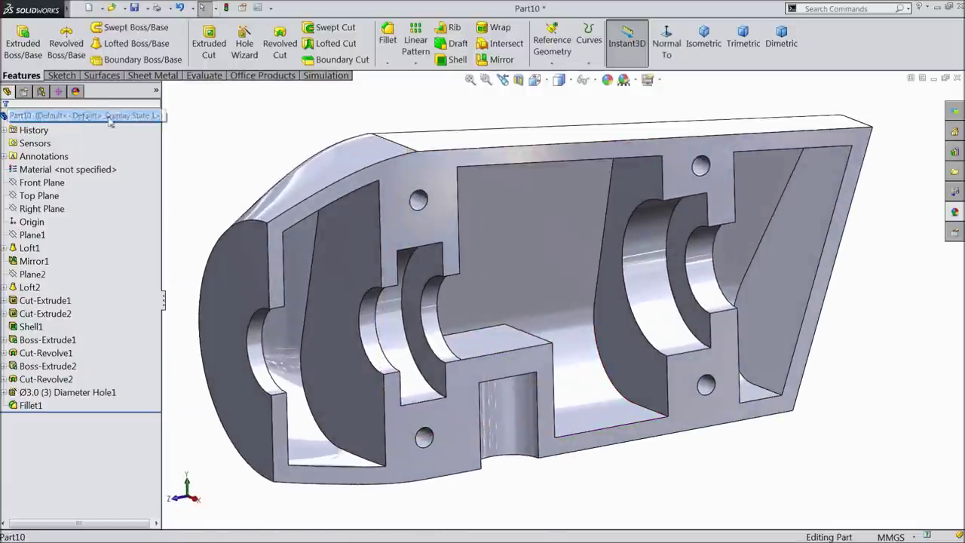
Step: Apply the red (255,0,0) appearance to the whole Part10 housing
{"action": "left_click", "coordinate": [607, 79]}
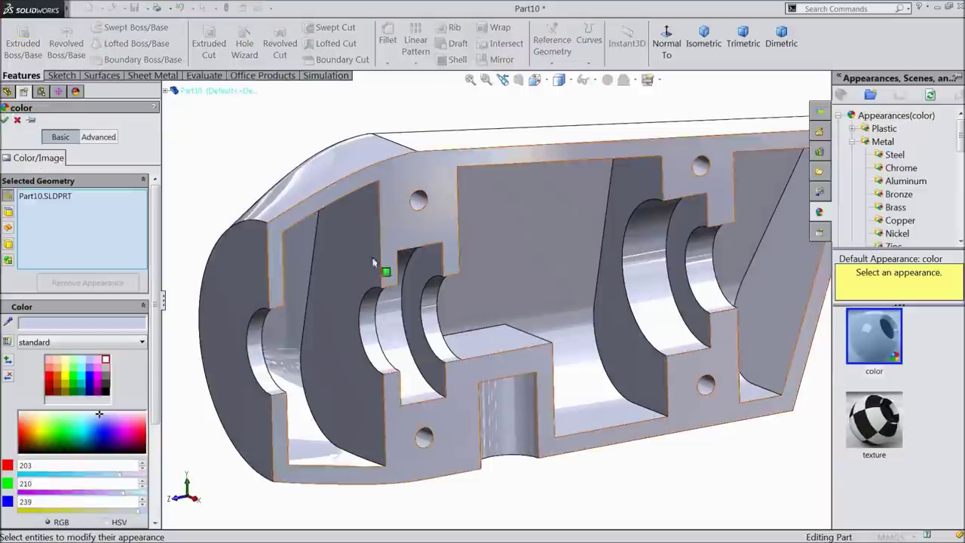
{"action": "left_click", "coordinate": [48, 382]}
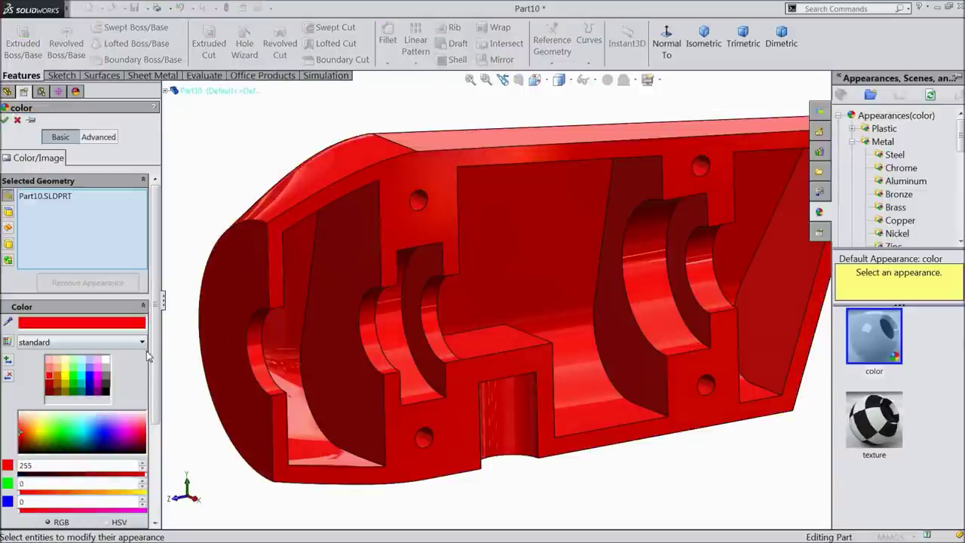
{"action": "left_click", "coordinate": [5, 120]}
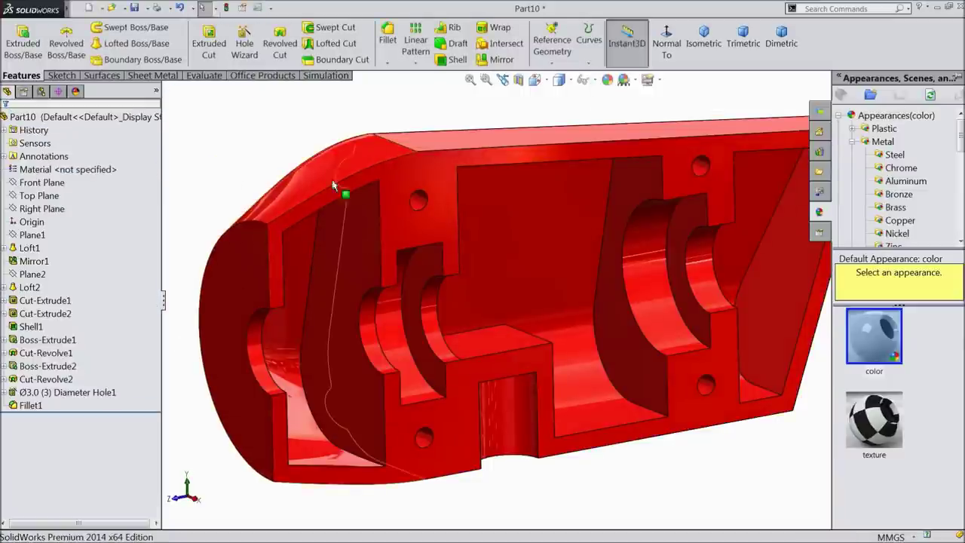
{"action": "left_click", "coordinate": [354, 162]}
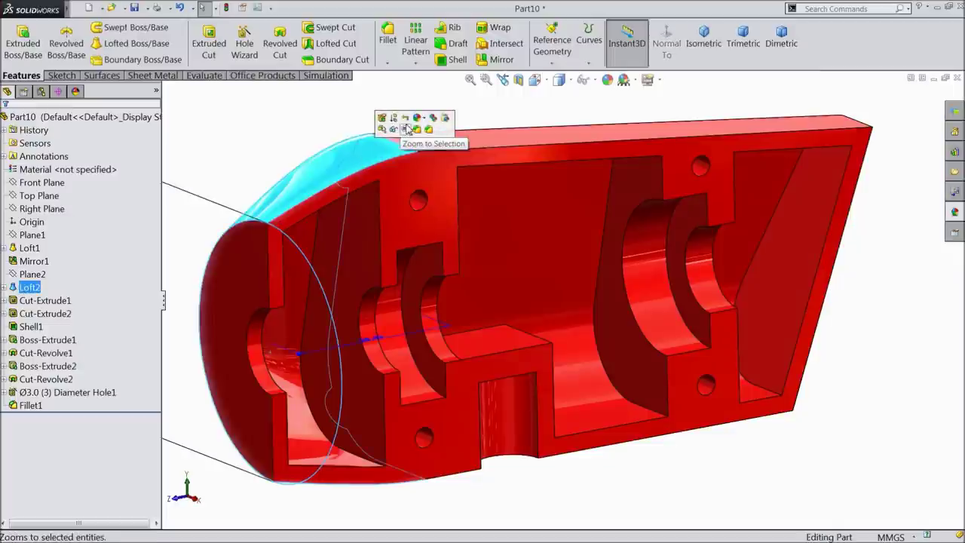
{"action": "left_click", "coordinate": [284, 130]}
Step: Orbit the red housing to check its rounded outside and interior
{"action": "middle_click_drag", "start_coordinate": [285, 134], "coordinate": [285, 166]}
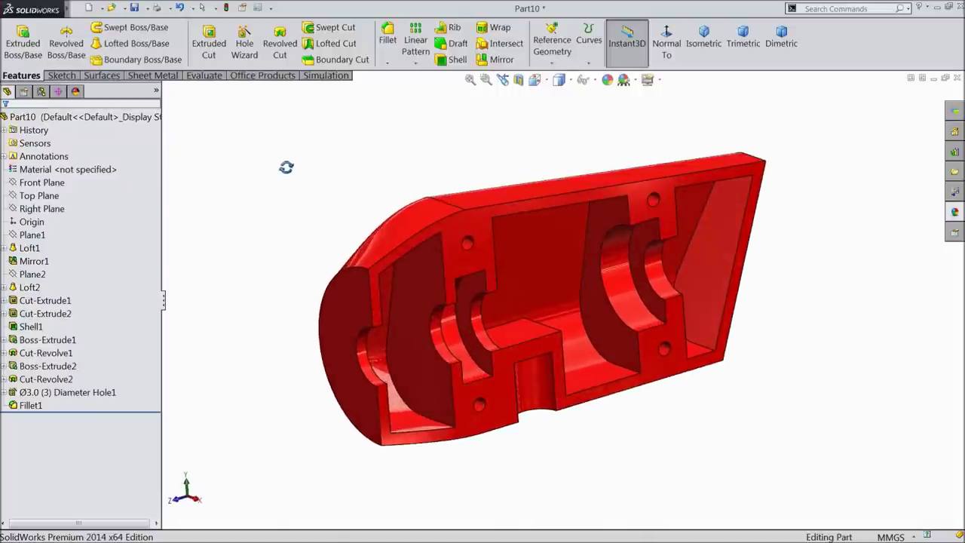
{"action": "scroll", "coordinate": [610, 319], "scroll_direction": "down", "scroll_amount": 5}
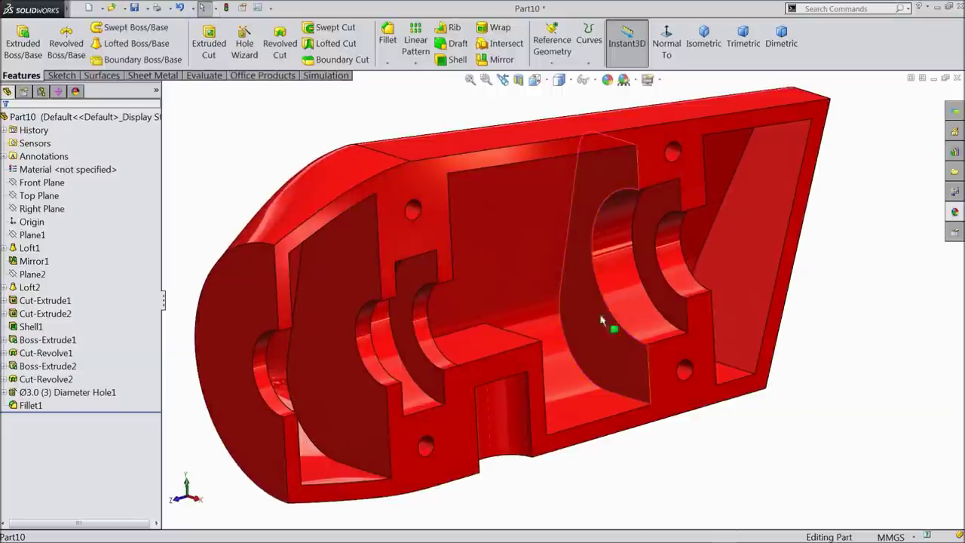
{"action": "scroll", "coordinate": [600, 321], "scroll_direction": "up", "scroll_amount": 2}
{"action": "middle_click_drag", "start_coordinate": [585, 323], "coordinate": [524, 278]}
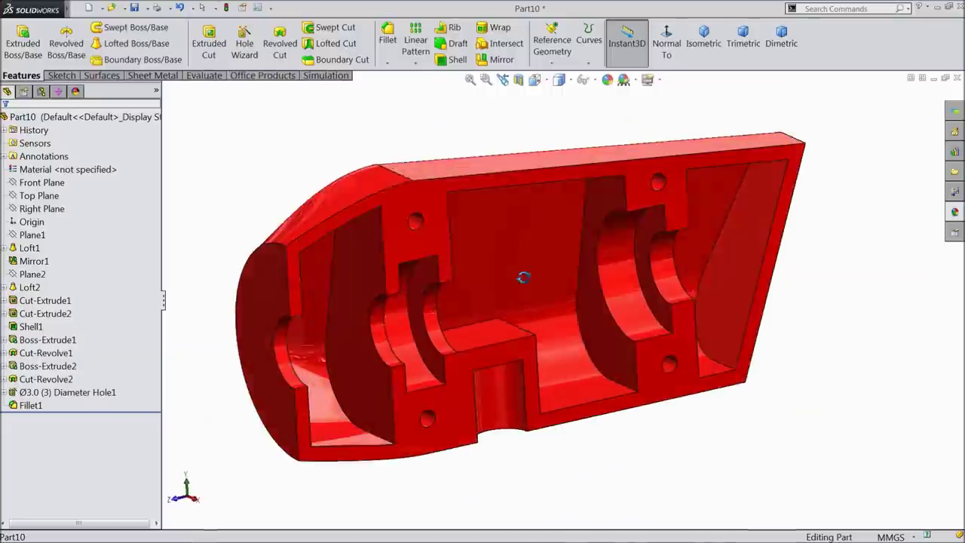
{"action": "middle_click_drag", "start_coordinate": [373, 158], "coordinate": [371, 187]}
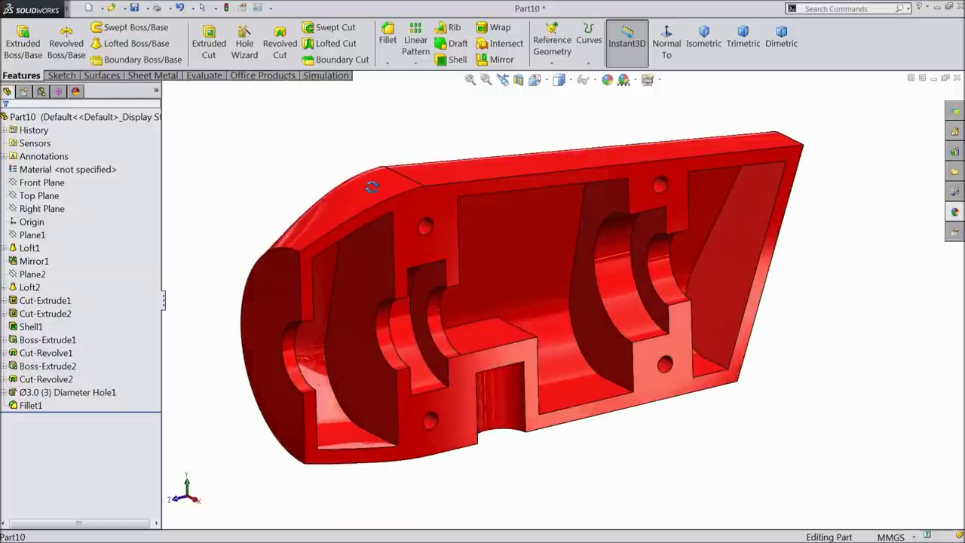
Step: Save the housing part as 9.Housing in the Wind Turbine folder
{"action": "left_click", "coordinate": [136, 9]}
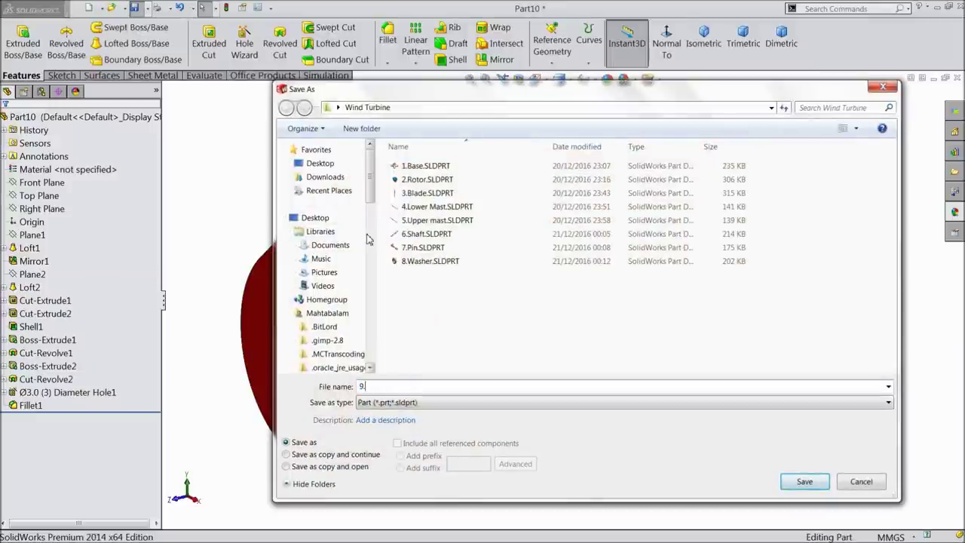
{"action": "type", "text": "9.Housing"}
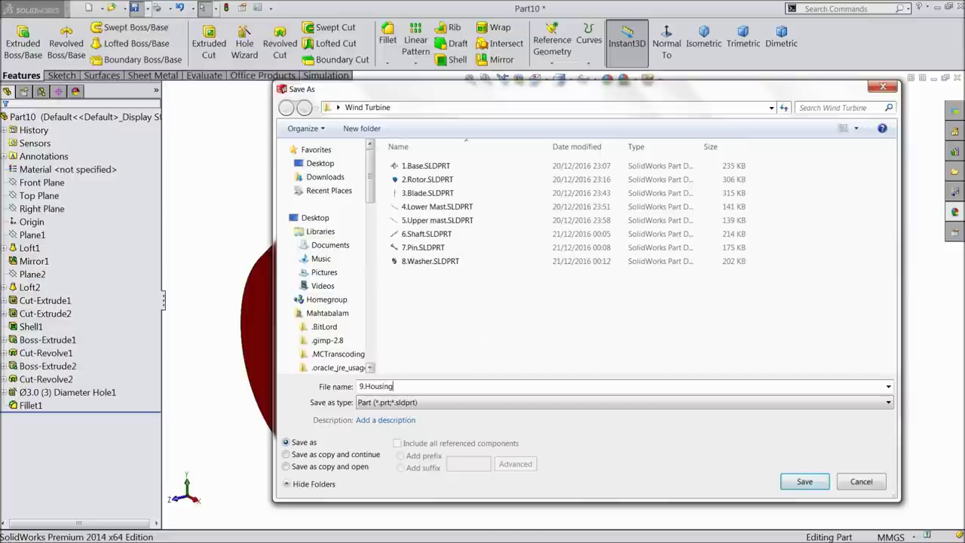
{"action": "left_click", "coordinate": [799, 481]}
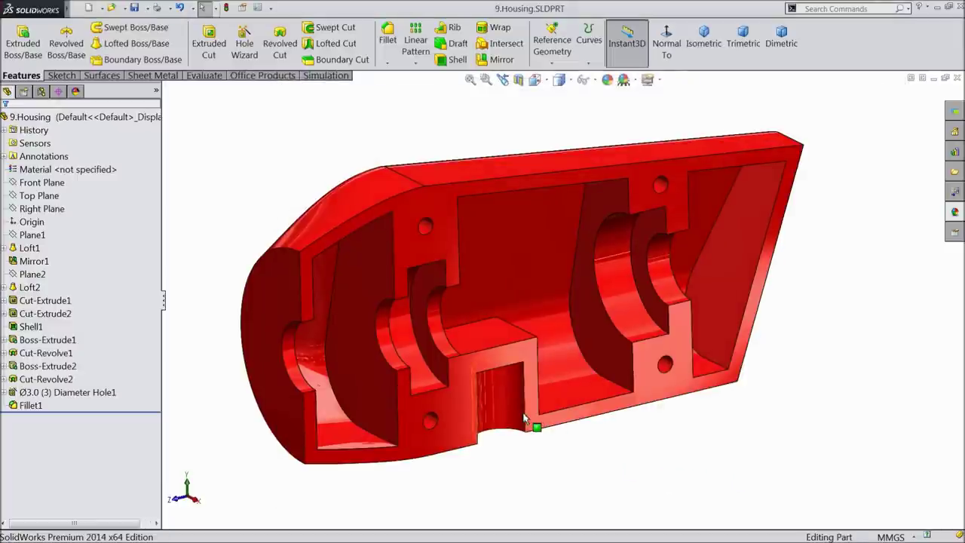
Step: Create a new assembly document
{"action": "middle_click_drag", "start_coordinate": [517, 295], "coordinate": [512, 275]}
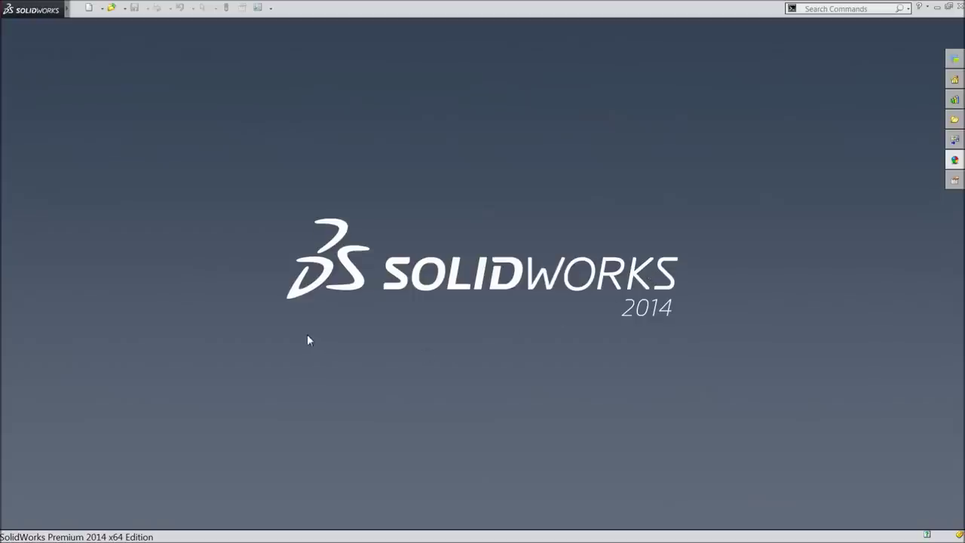
{"action": "left_click", "coordinate": [88, 8]}
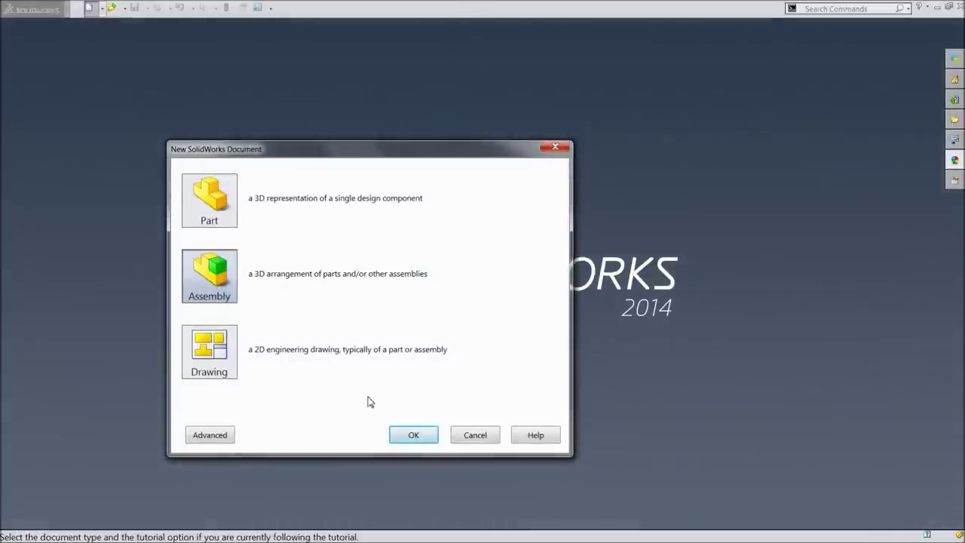
{"action": "left_click", "coordinate": [405, 435]}
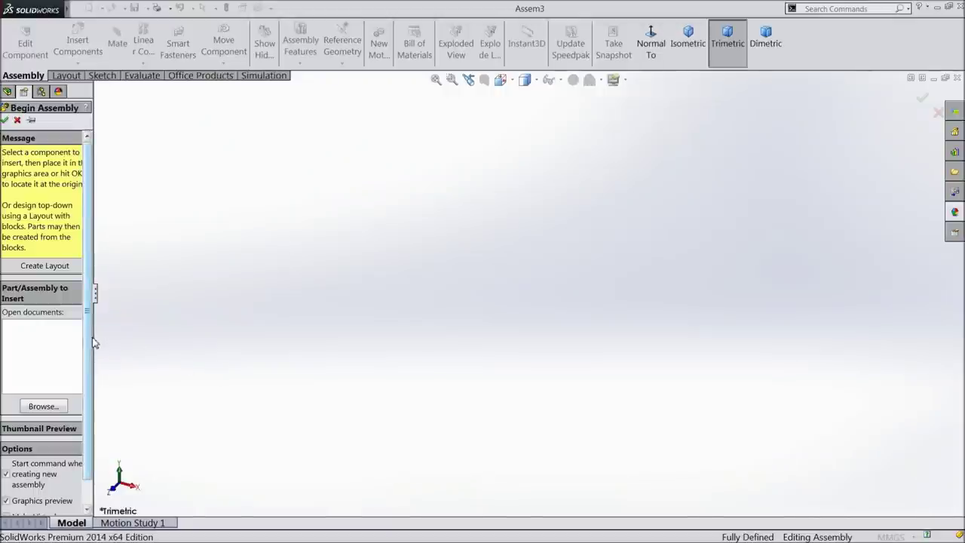
Step: Insert 1.Base.SLDPRT from the Desktop's Wind Turbine folder into the assembly
{"action": "left_click_drag", "start_coordinate": [94, 338], "coordinate": [133, 337]}
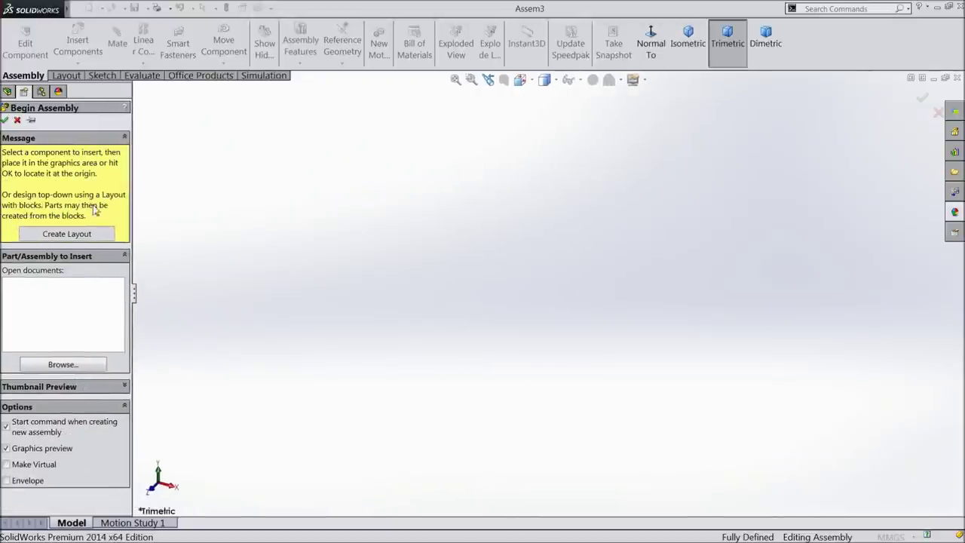
{"action": "left_click", "coordinate": [62, 365]}
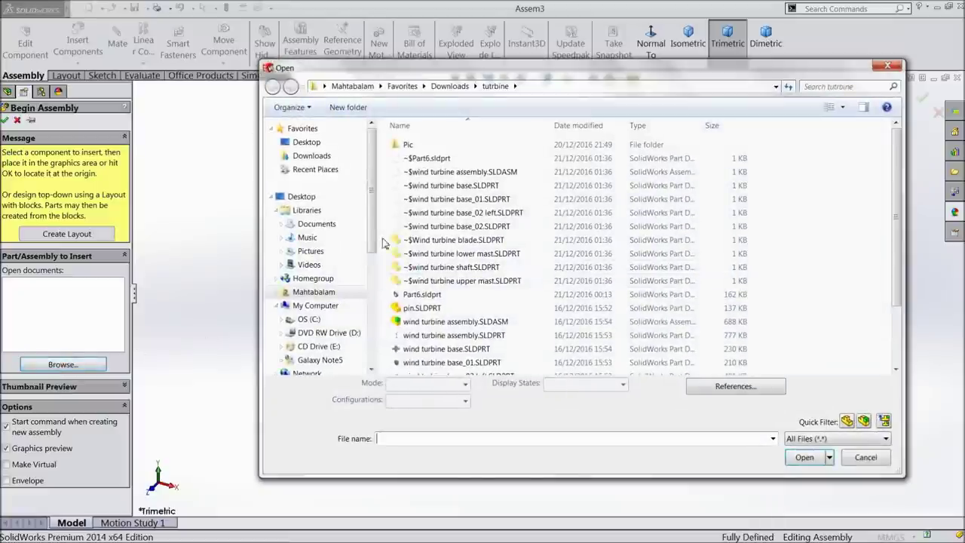
{"action": "left_click", "coordinate": [316, 143]}
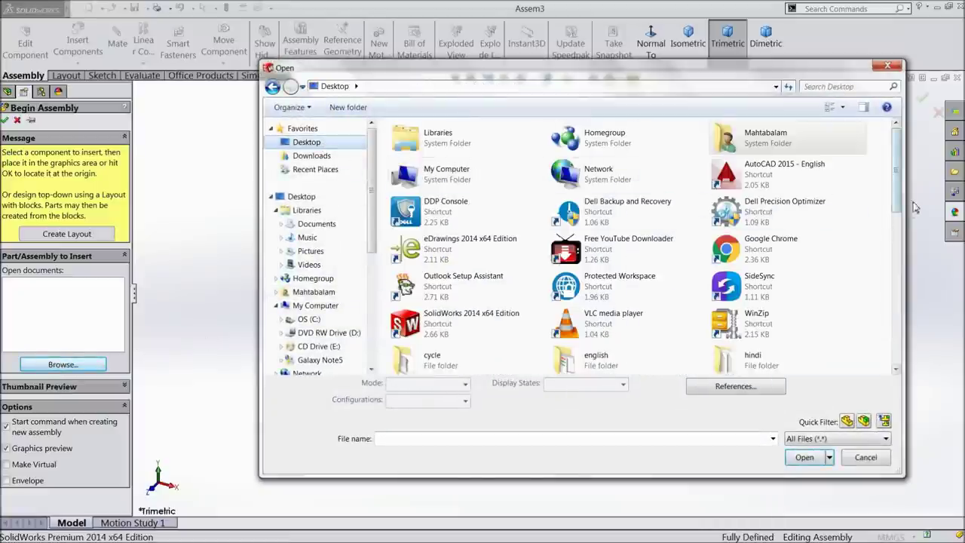
{"action": "left_click_drag", "start_coordinate": [901, 185], "coordinate": [900, 258]}
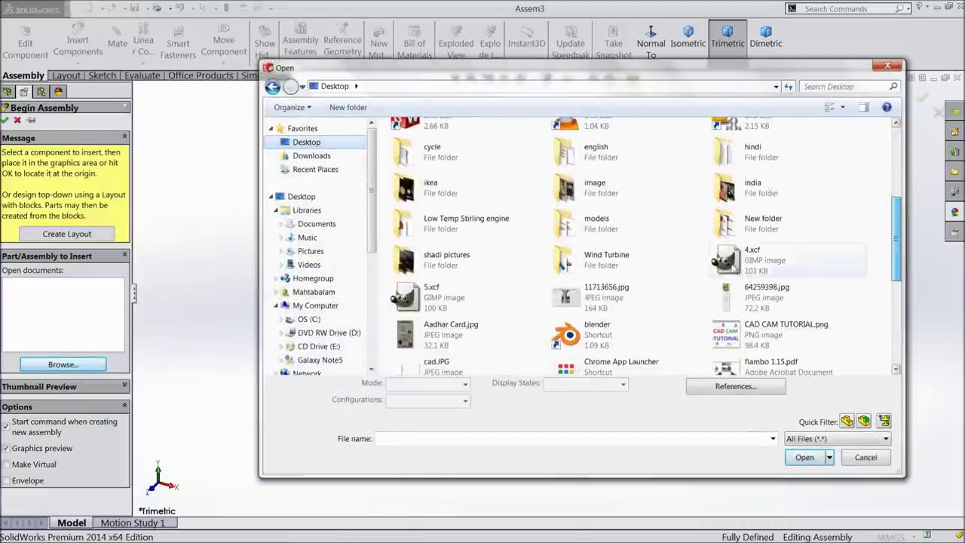
{"action": "double_click", "coordinate": [603, 264]}
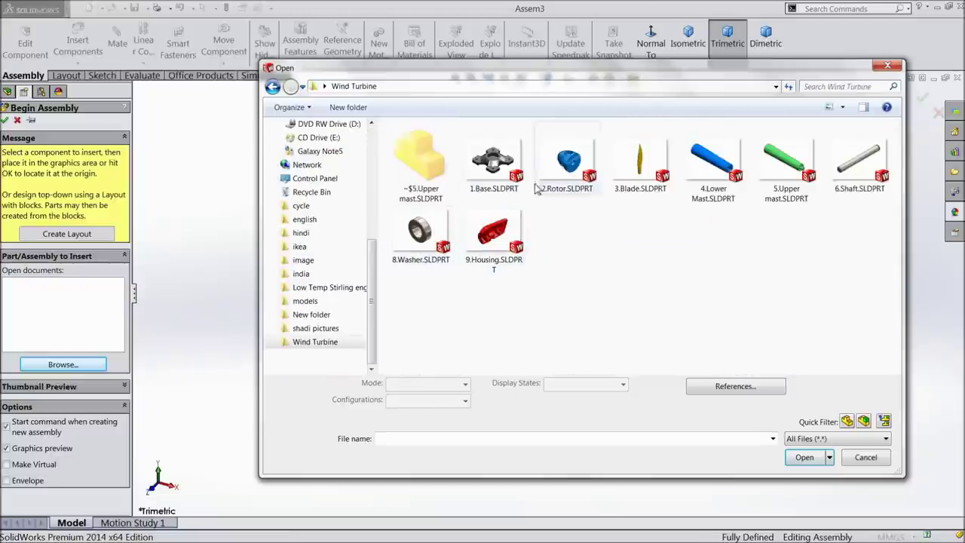
{"action": "left_click", "coordinate": [843, 107]}
{"action": "left_click", "coordinate": [868, 78]}
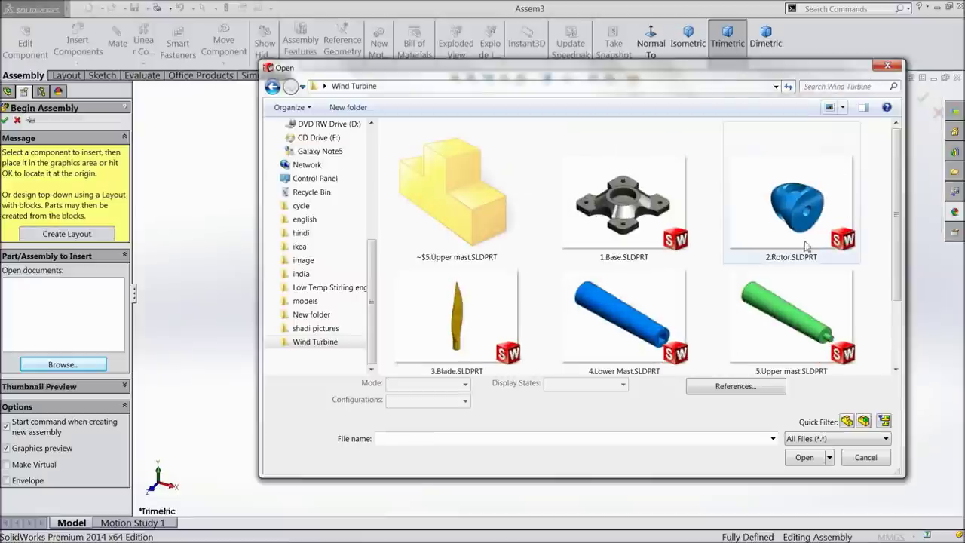
{"action": "left_click", "coordinate": [623, 200]}
{"action": "left_click", "coordinate": [804, 458]}
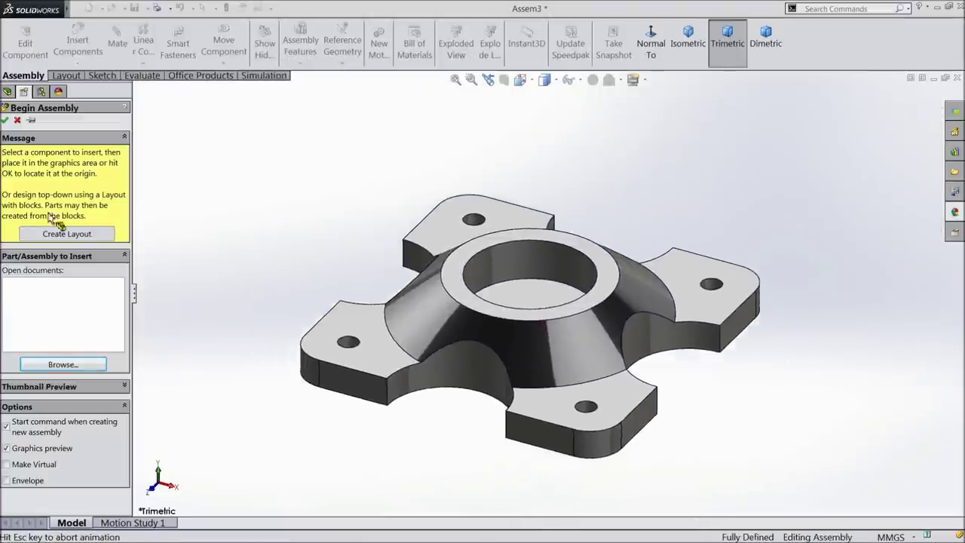
Step: Place the base at the assembly origin and apply a scene for lighting
{"action": "left_click", "coordinate": [5, 120]}
{"action": "left_click", "coordinate": [609, 79]}
{"action": "left_click", "coordinate": [664, 54]}
{"action": "left_click", "coordinate": [633, 80]}
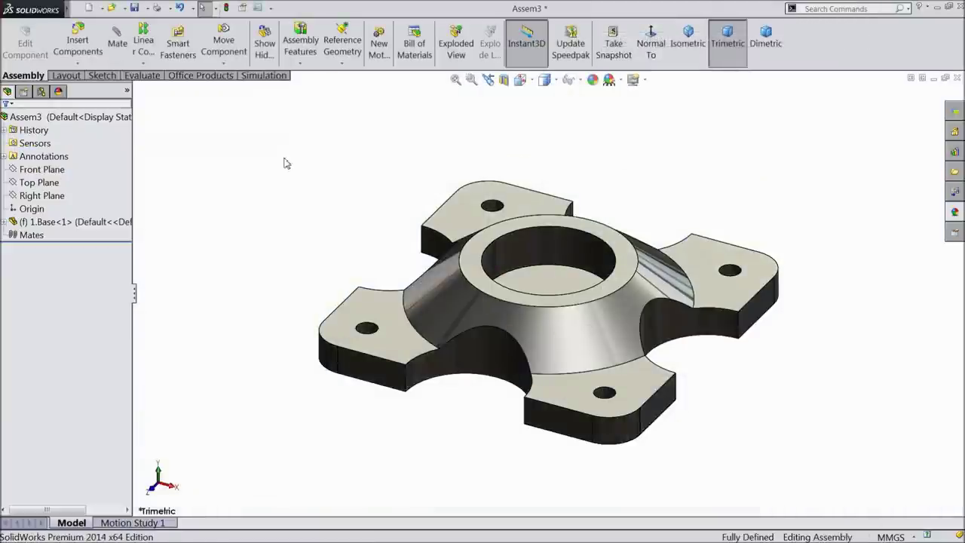
{"action": "left_click", "coordinate": [5, 222]}
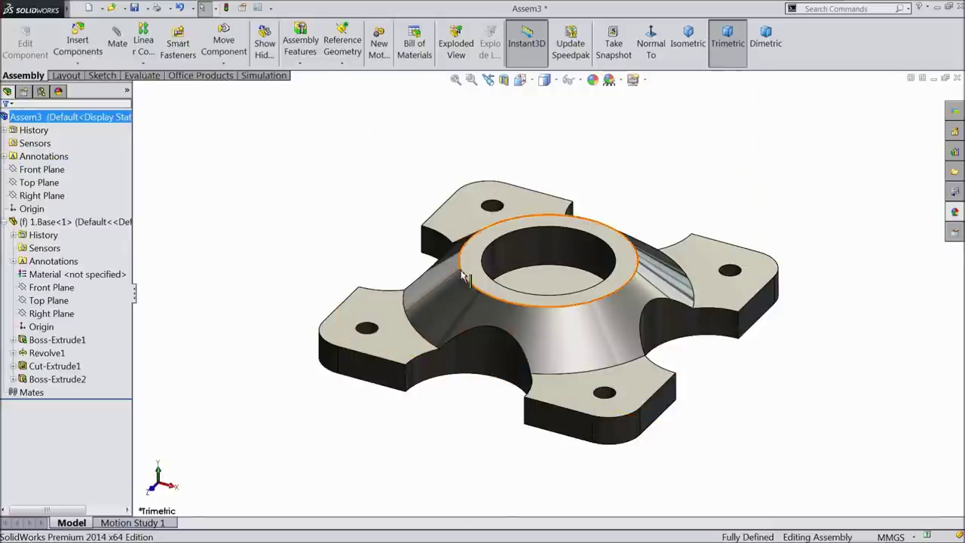
Step: Float the base part and mate its Front Plane coincident to the assembly's Front Plane
{"action": "right_click", "coordinate": [485, 276]}
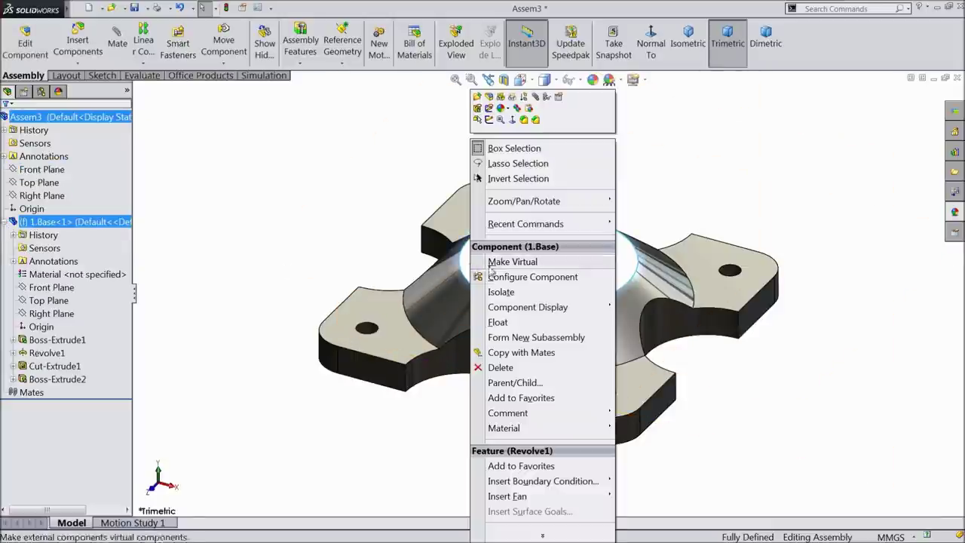
{"action": "left_click", "coordinate": [496, 323]}
{"action": "left_click", "coordinate": [41, 169]}
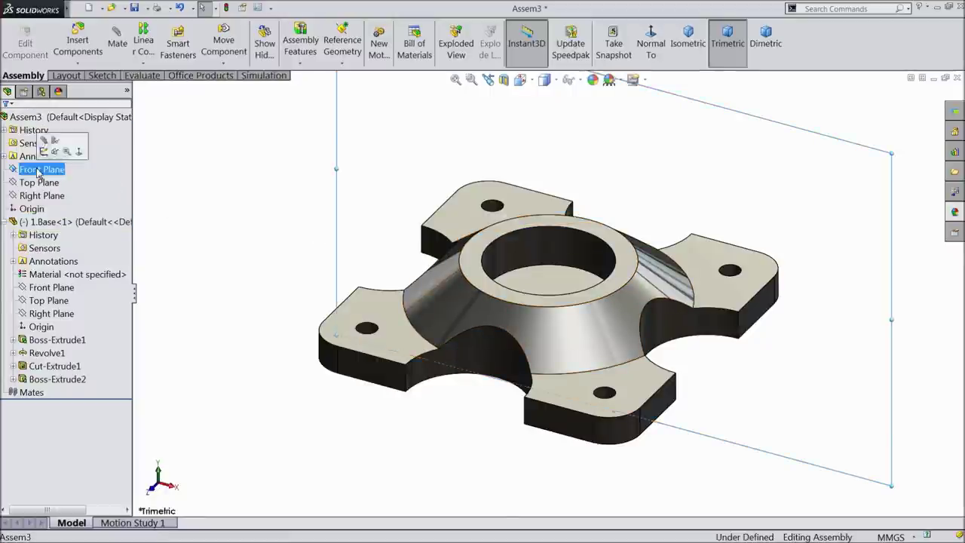
{"action": "left_click", "coordinate": [49, 288], "text": "ctrl"}
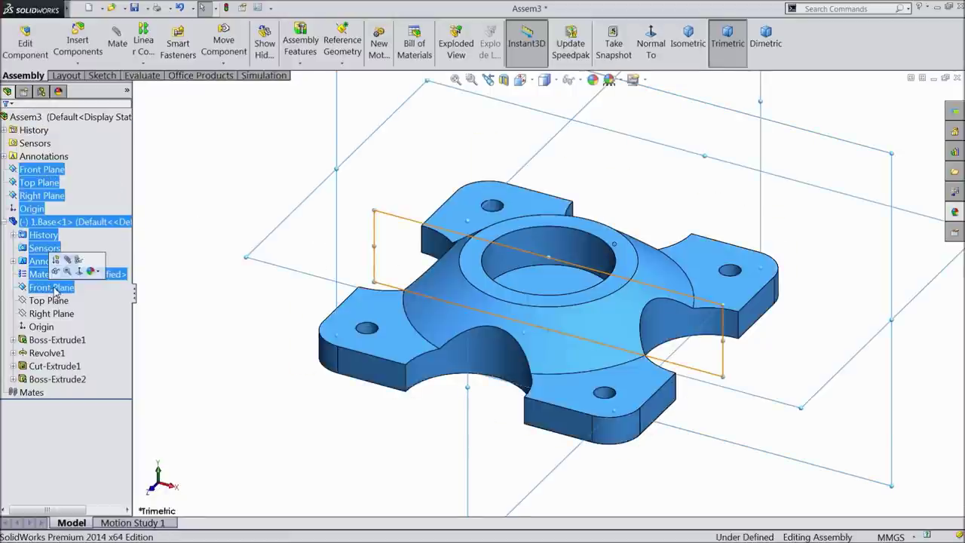
{"action": "left_click", "coordinate": [42, 169]}
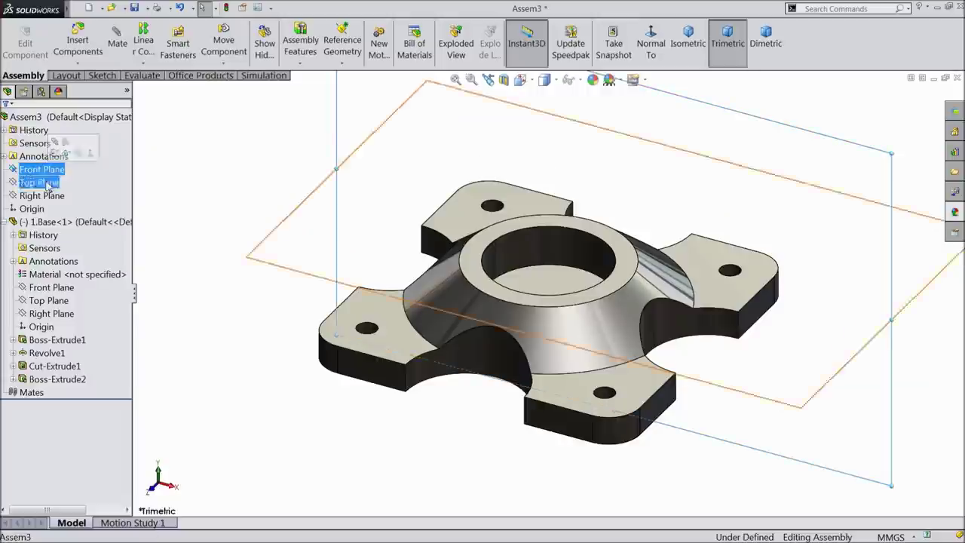
{"action": "left_click", "coordinate": [53, 287], "text": "ctrl"}
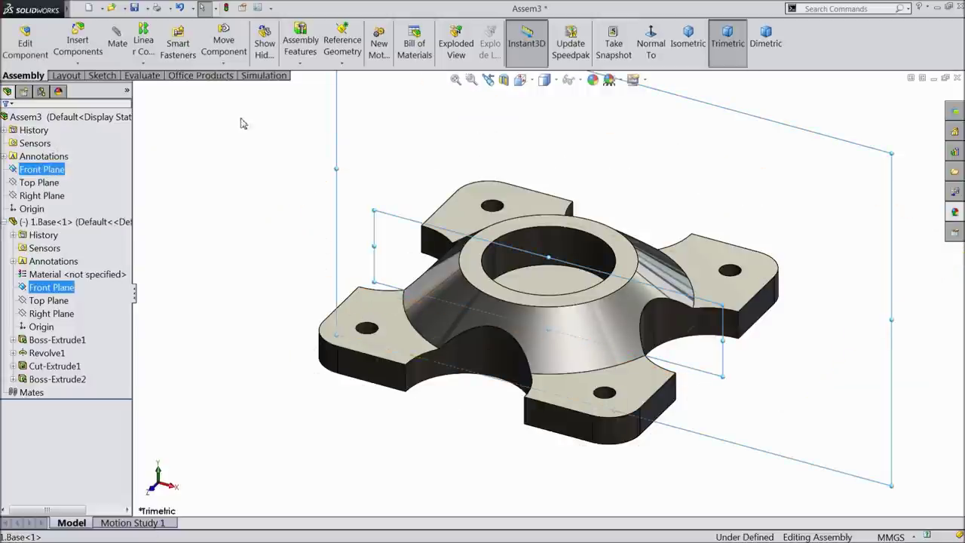
{"action": "left_click", "coordinate": [121, 44]}
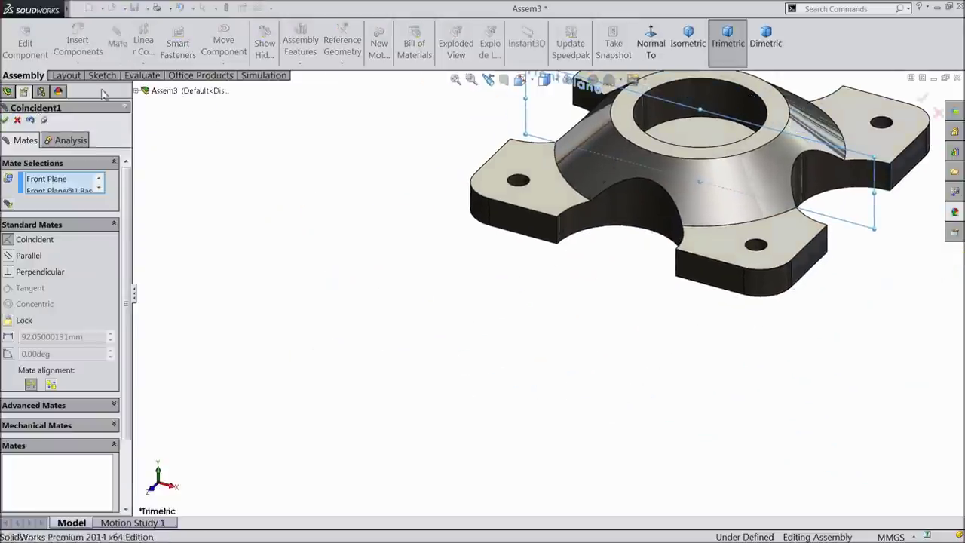
{"action": "left_click", "coordinate": [5, 120]}
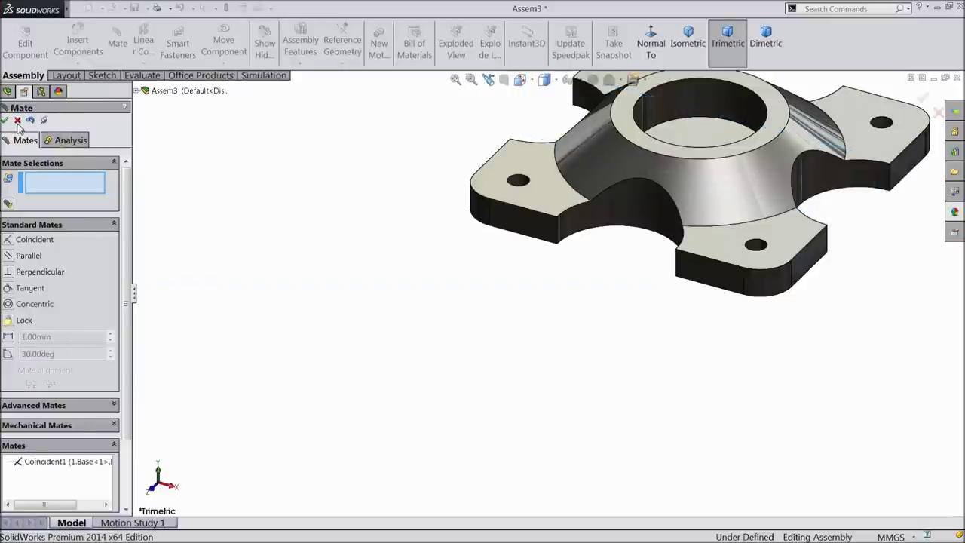
{"action": "left_click", "coordinate": [17, 120]}
Step: Mate the base's Top Plane coincident to the assembly's Top Plane
{"action": "left_click", "coordinate": [40, 183]}
{"action": "left_click", "coordinate": [48, 314], "text": "ctrl"}
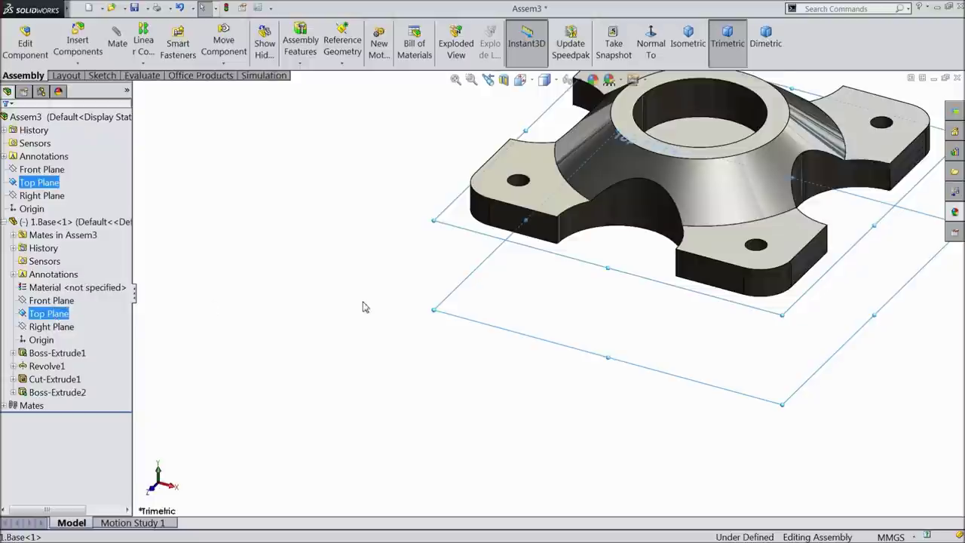
{"action": "scroll", "coordinate": [771, 215], "scroll_direction": "up", "scroll_amount": 4}
{"action": "scroll", "coordinate": [714, 216], "scroll_direction": "down", "scroll_amount": 2}
{"action": "left_click", "coordinate": [117, 43]}
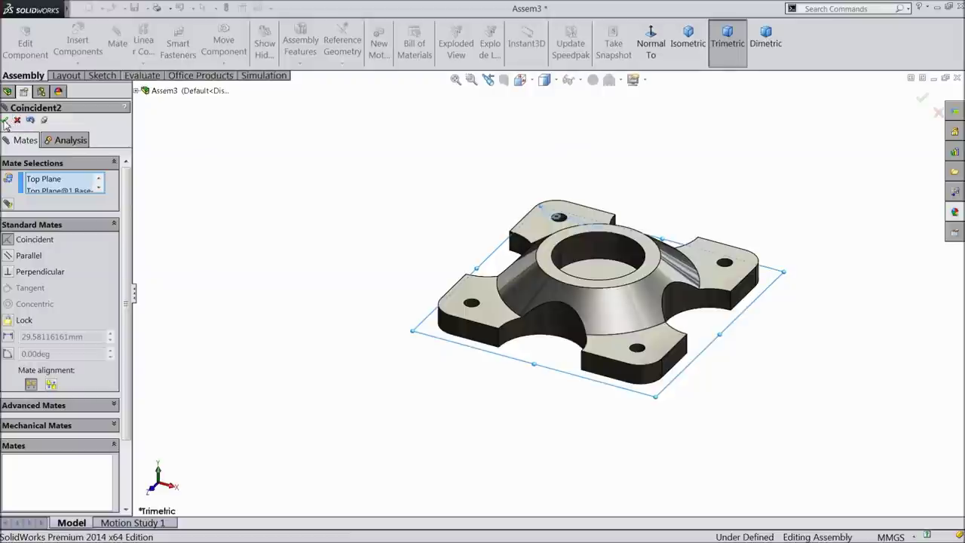
{"action": "left_click", "coordinate": [4, 120]}
{"action": "left_click", "coordinate": [17, 120]}
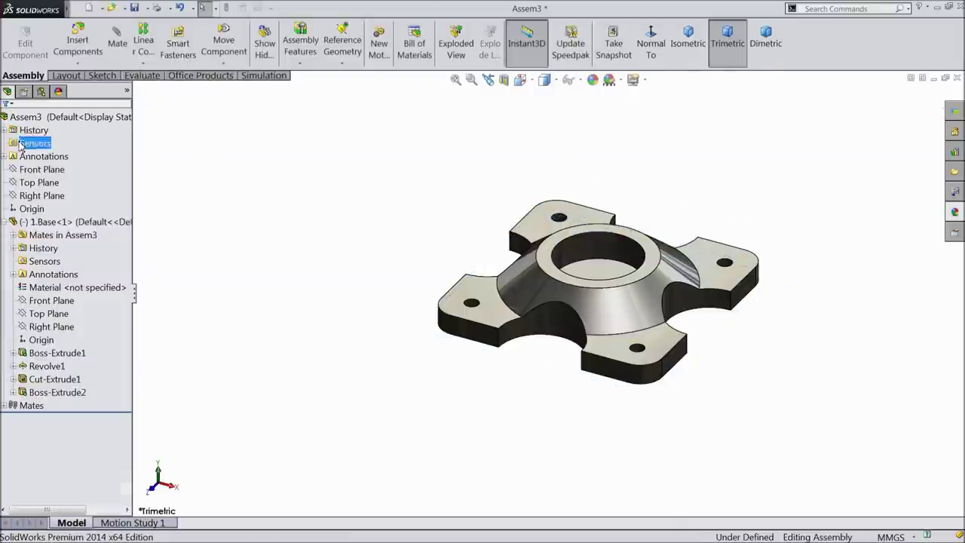
Step: Mate the base's Right Plane coincident to the assembly's Right Plane
{"action": "left_click", "coordinate": [41, 195]}
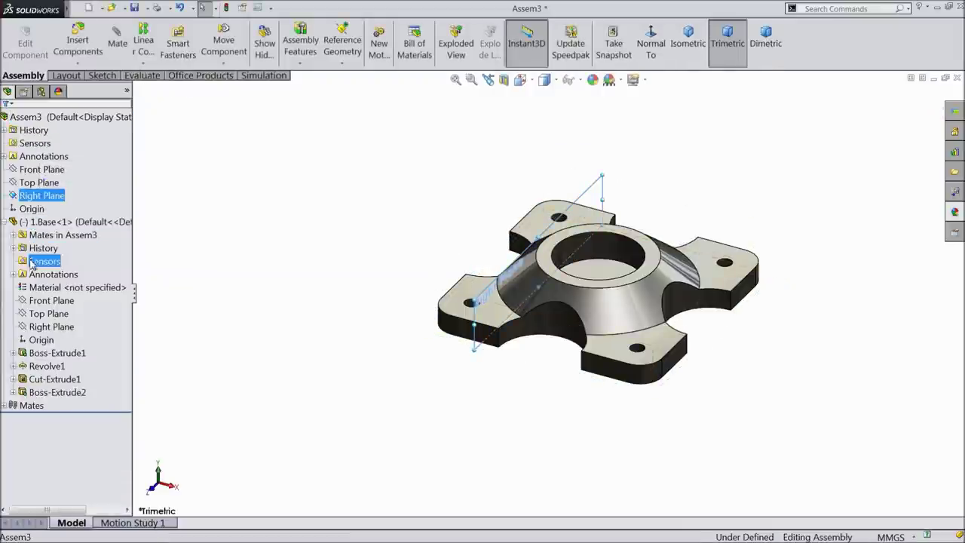
{"action": "left_click", "coordinate": [44, 330], "text": "ctrl"}
{"action": "left_click", "coordinate": [119, 43]}
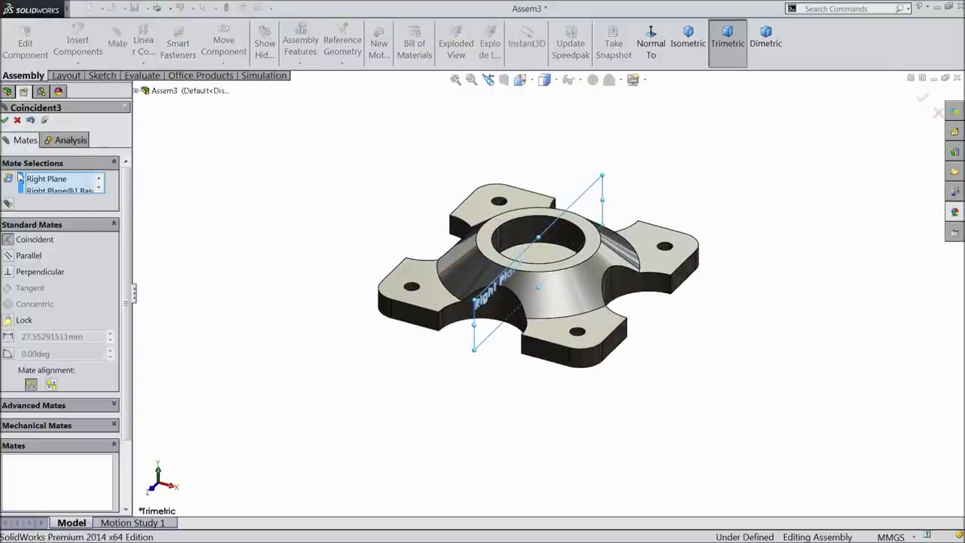
{"action": "left_click", "coordinate": [6, 122]}
{"action": "left_click", "coordinate": [6, 121]}
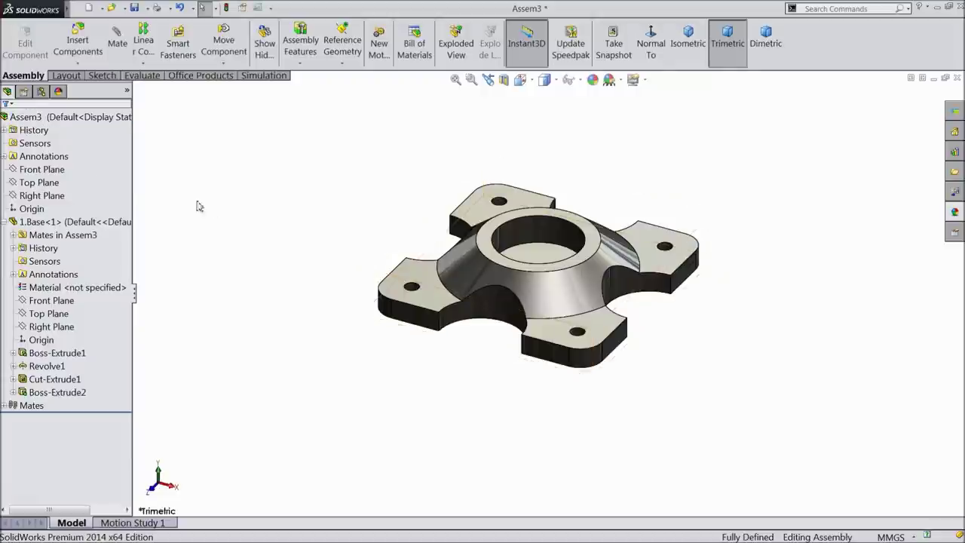
Step: Fix the base component in place, leaving Assem3 fully defined
{"action": "right_click", "coordinate": [498, 282]}
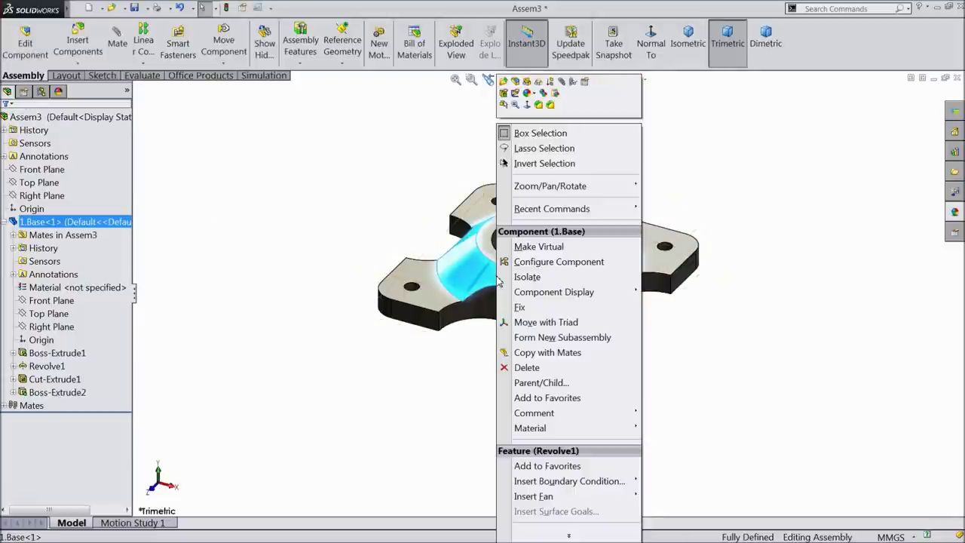
{"action": "left_click", "coordinate": [519, 308]}
{"action": "middle_click_drag", "start_coordinate": [532, 285], "coordinate": [553, 264]}
{"action": "scroll", "coordinate": [552, 268], "scroll_direction": "down", "scroll_amount": 3}
{"action": "left_click", "coordinate": [5, 221]}
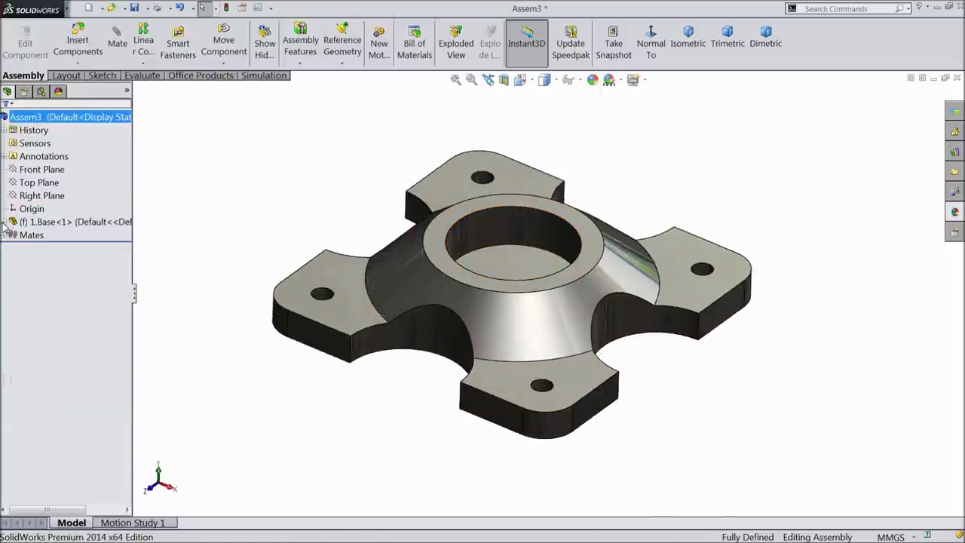
Step: Select the 4.Lower Mast and 5.Upper mast part files for insertion
{"action": "left_click", "coordinate": [78, 60]}
{"action": "left_click", "coordinate": [63, 356]}
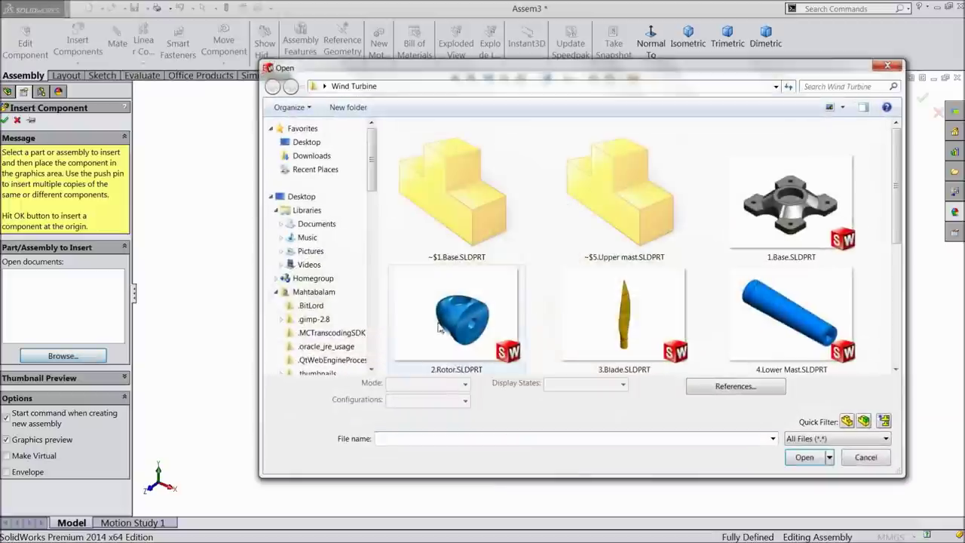
{"action": "scroll", "coordinate": [899, 220], "scroll_direction": "down", "scroll_amount": 2}
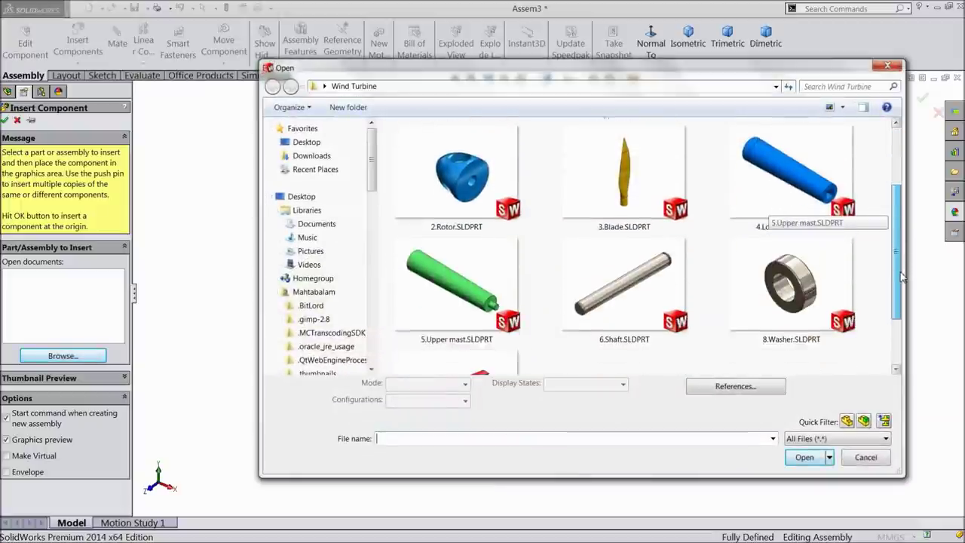
{"action": "left_click", "coordinate": [739, 211]}
{"action": "left_click", "coordinate": [444, 299], "text": "ctrl"}
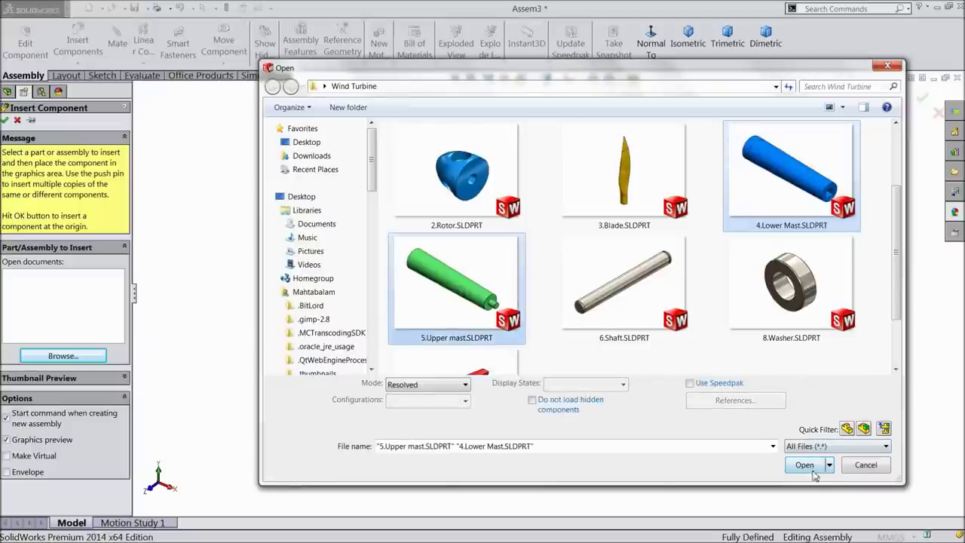
{"action": "left_click", "coordinate": [812, 468]}
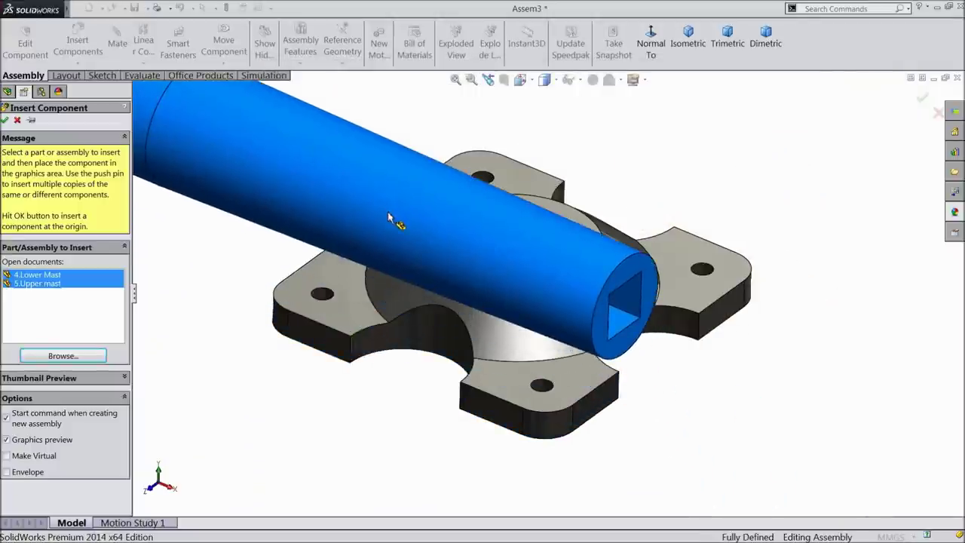
Step: Place both mast parts beside the base flange, moving the Lower Mast clear
{"action": "left_click", "coordinate": [387, 207]}
{"action": "scroll", "coordinate": [398, 295], "scroll_direction": "up", "scroll_amount": 3}
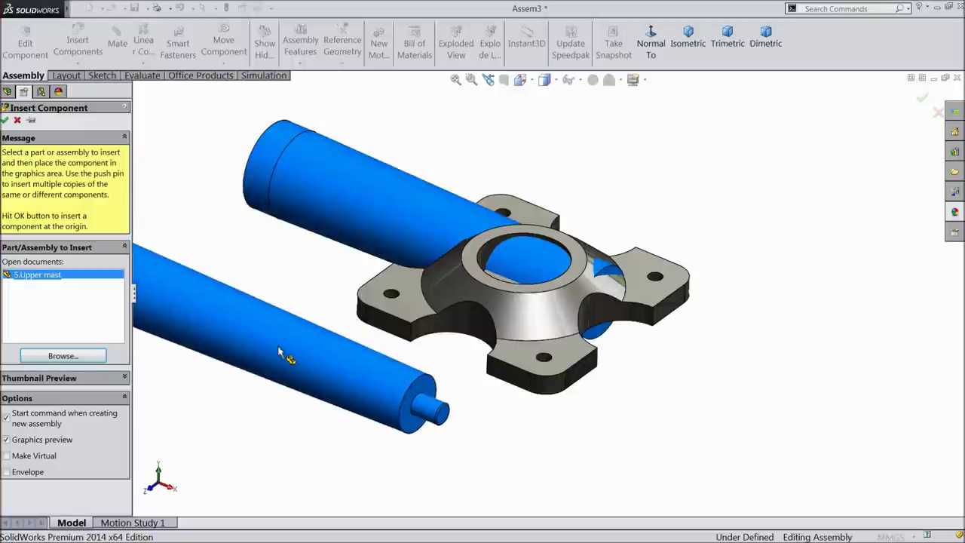
{"action": "left_click", "coordinate": [400, 303]}
{"action": "scroll", "coordinate": [458, 304], "scroll_direction": "up", "scroll_amount": 2}
{"action": "scroll", "coordinate": [512, 264], "scroll_direction": "down", "scroll_amount": 2}
{"action": "left_click_drag", "start_coordinate": [513, 264], "coordinate": [454, 208]}
{"action": "scroll", "coordinate": [455, 209], "scroll_direction": "up", "scroll_amount": 2}
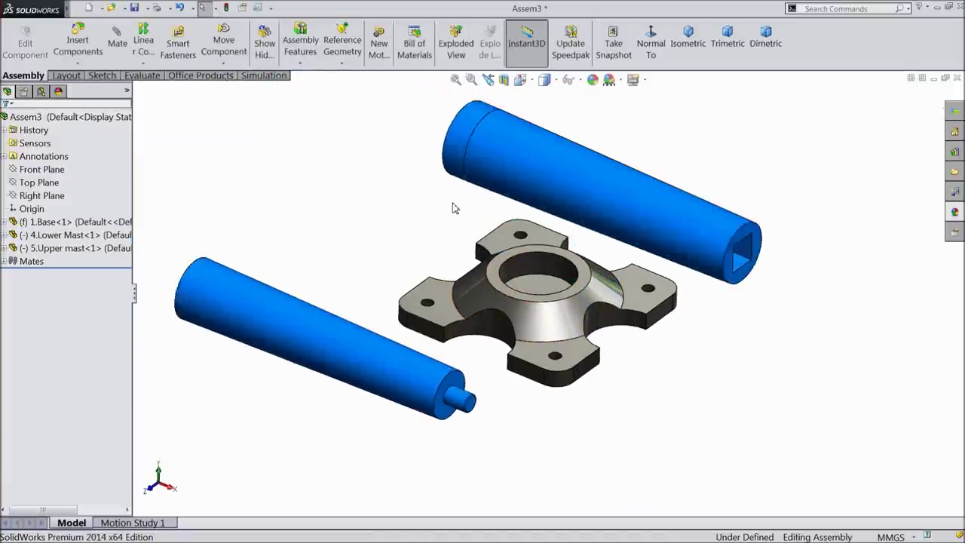
{"action": "scroll", "coordinate": [570, 202], "scroll_direction": "down", "scroll_amount": 2}
{"action": "left_click", "coordinate": [117, 39]}
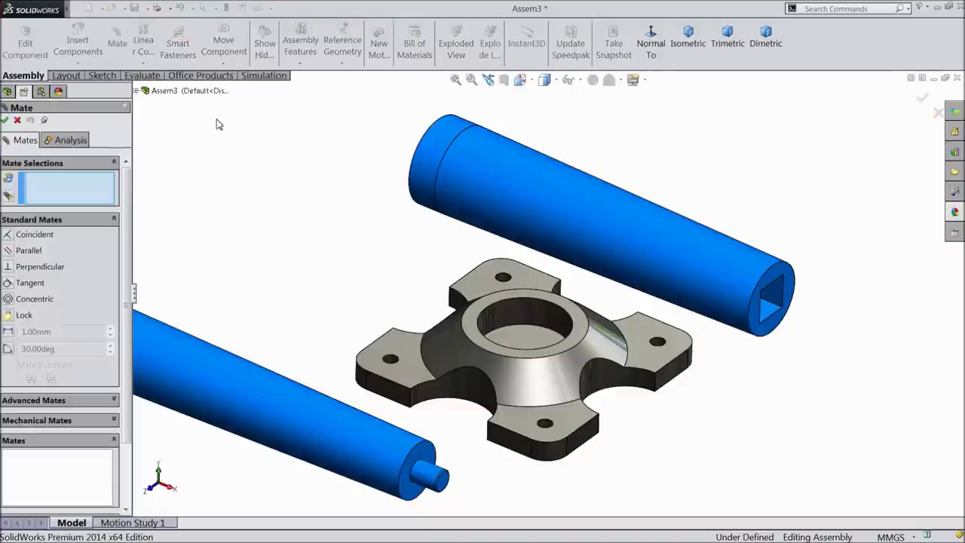
Step: Centre the lower mast in the flange bore and seat its bottom face on the flange
{"action": "left_click", "coordinate": [429, 176]}
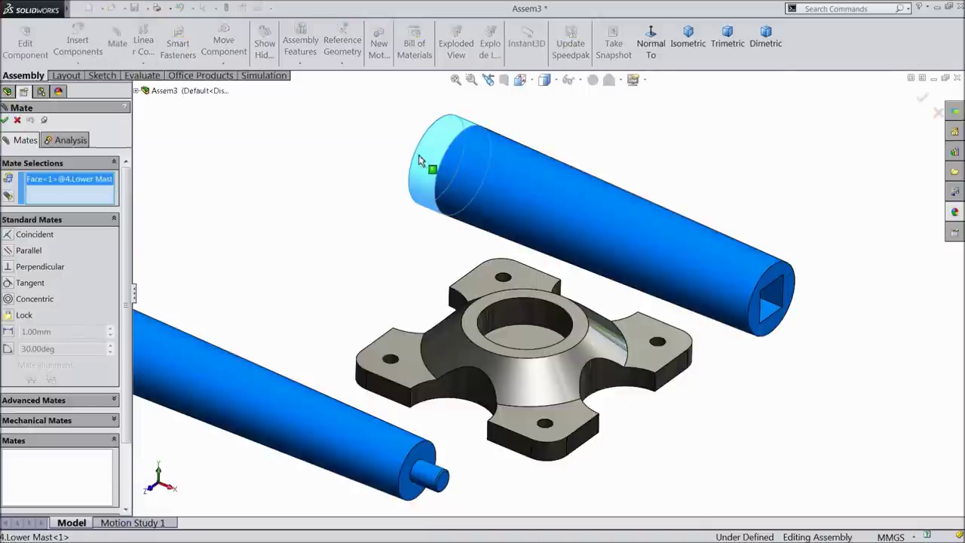
{"action": "left_click", "coordinate": [522, 319]}
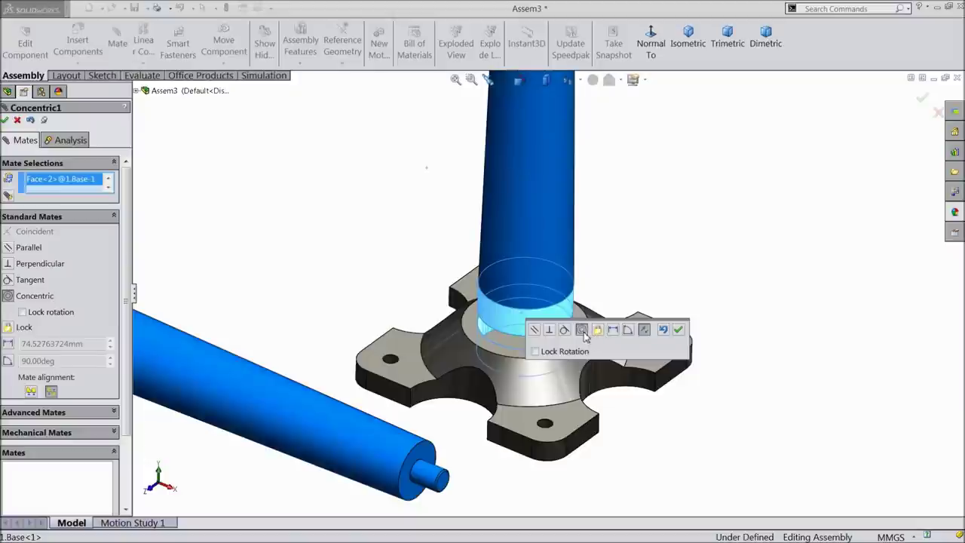
{"action": "left_click", "coordinate": [678, 333]}
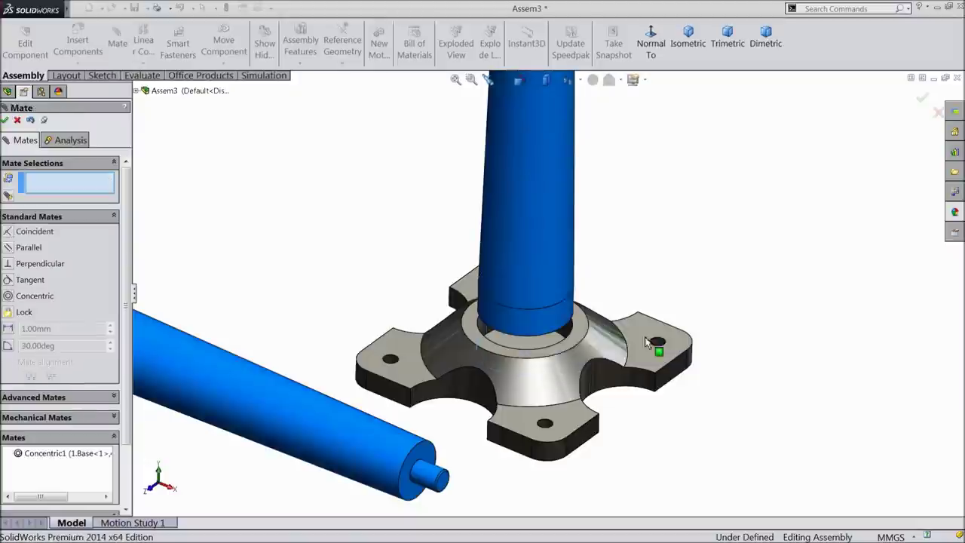
{"action": "scroll", "coordinate": [544, 352], "scroll_direction": "down", "scroll_amount": 3}
{"action": "left_click", "coordinate": [529, 338]}
{"action": "middle_click_drag", "start_coordinate": [527, 319], "coordinate": [533, 205]}
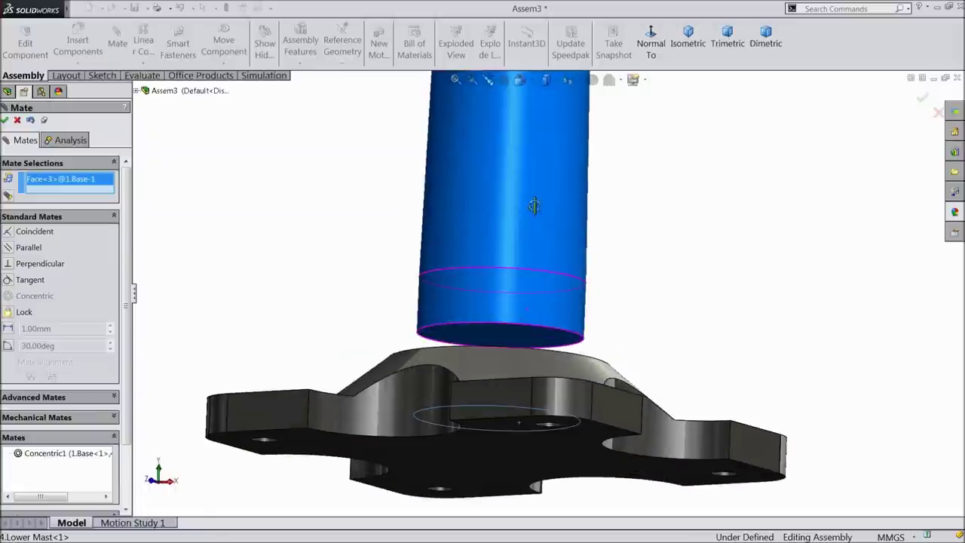
{"action": "left_click", "coordinate": [491, 343]}
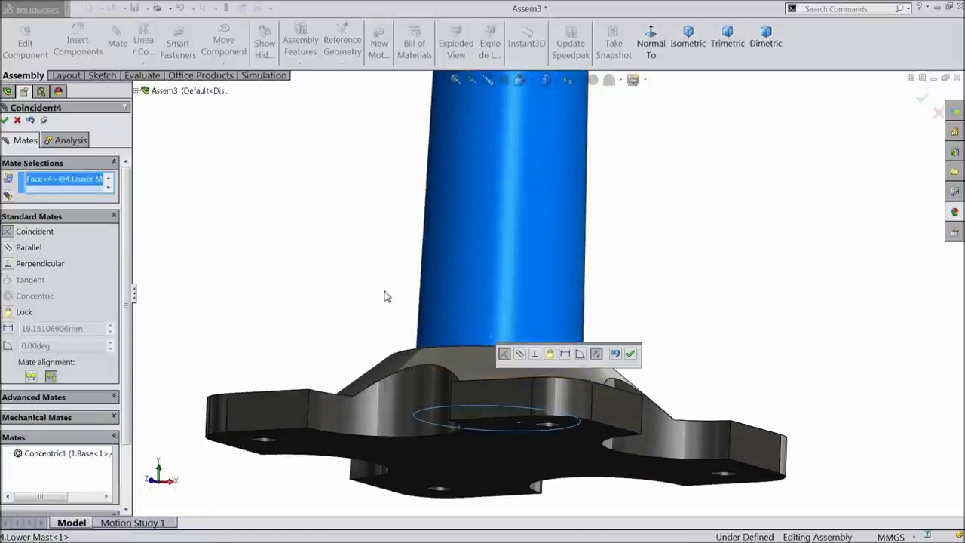
{"action": "left_click", "coordinate": [630, 354]}
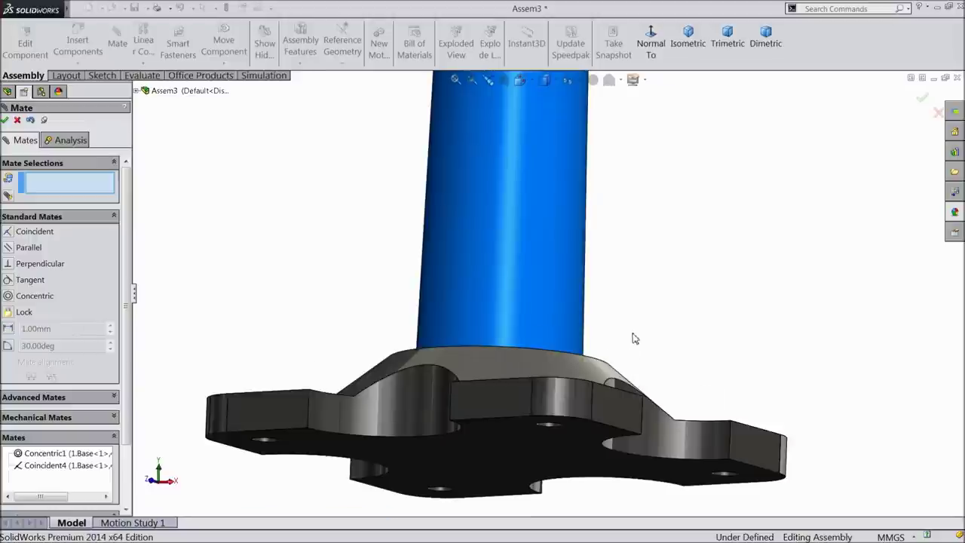
Step: Make the upper mast concentric with the lower mast, flipping its alignment
{"action": "scroll", "coordinate": [635, 336], "scroll_direction": "up", "scroll_amount": 5}
{"action": "middle_click_drag", "start_coordinate": [618, 246], "coordinate": [601, 329]}
{"action": "scroll", "coordinate": [600, 329], "scroll_direction": "up", "scroll_amount": 5}
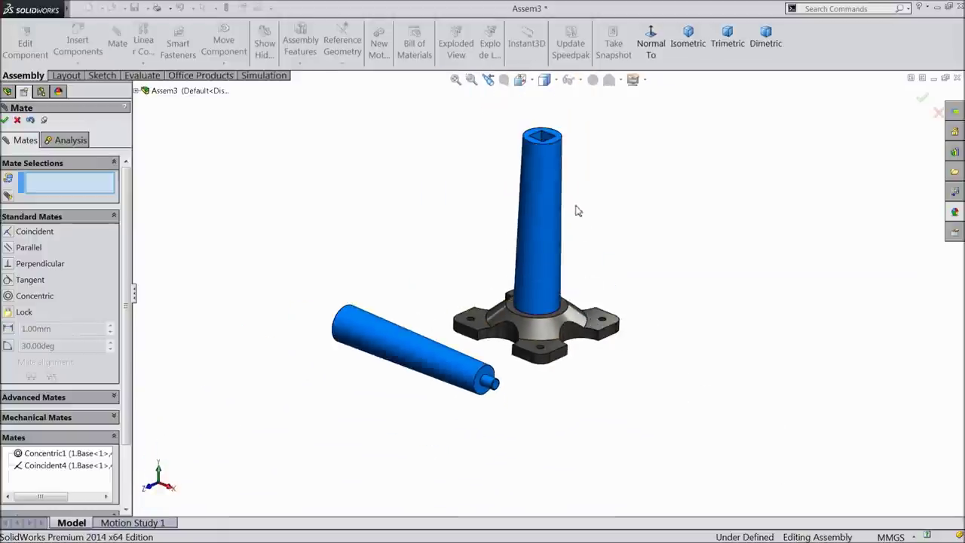
{"action": "scroll", "coordinate": [540, 269], "scroll_direction": "down", "scroll_amount": 3}
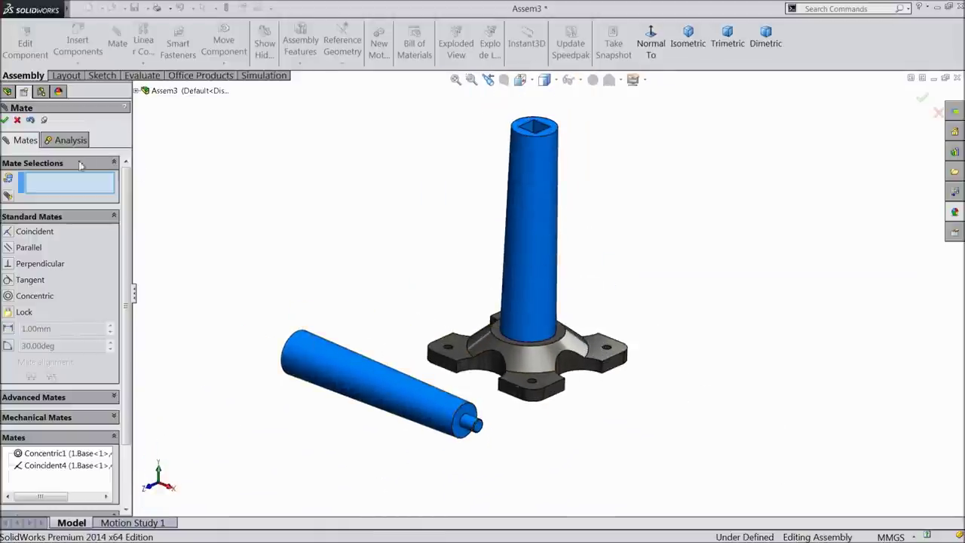
{"action": "left_click", "coordinate": [329, 364]}
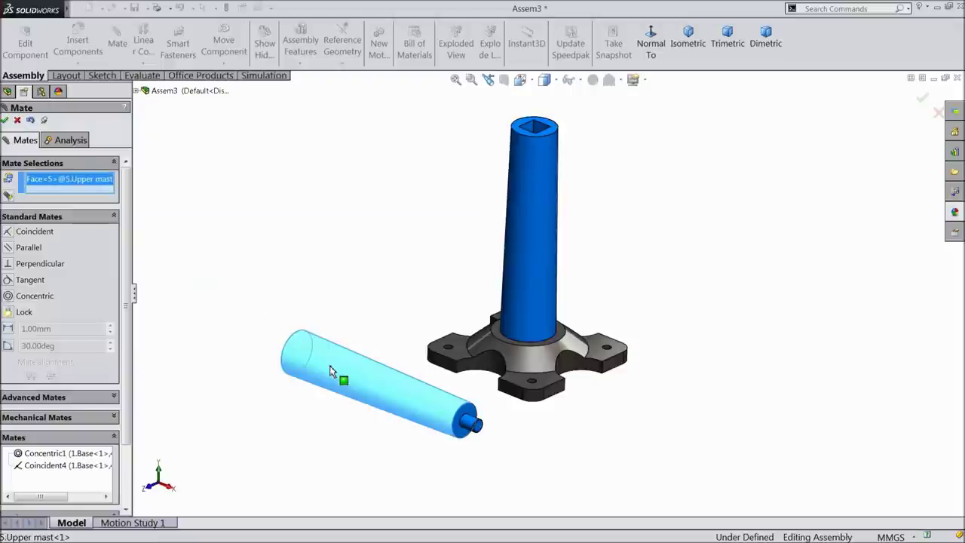
{"action": "left_click", "coordinate": [537, 210]}
{"action": "left_click", "coordinate": [658, 187]}
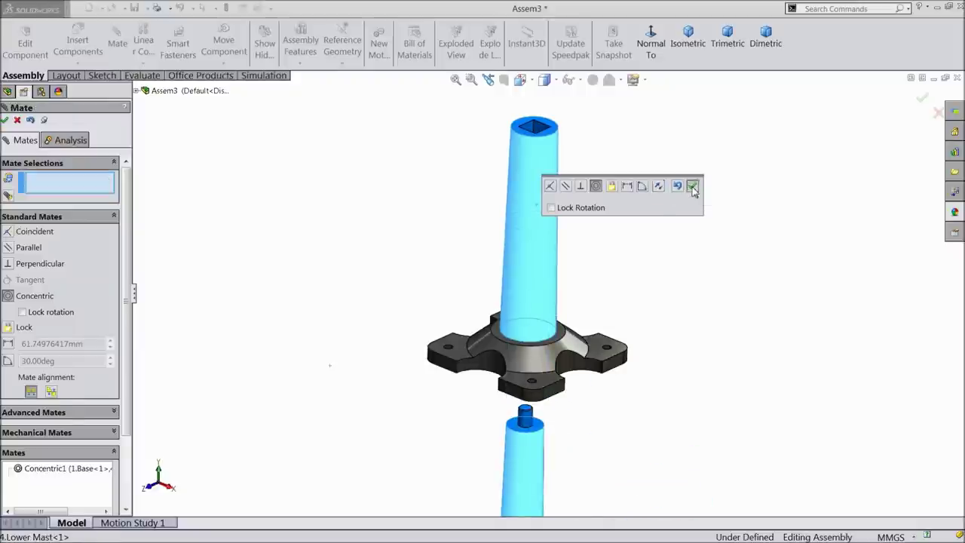
{"action": "left_click", "coordinate": [693, 187]}
Step: Add a Coincident mate joining the upper mast's bottom face to the lower mast's top face
{"action": "left_click_drag", "start_coordinate": [535, 474], "coordinate": [542, 45]}
{"action": "scroll", "coordinate": [545, 181], "scroll_direction": "down", "scroll_amount": 3}
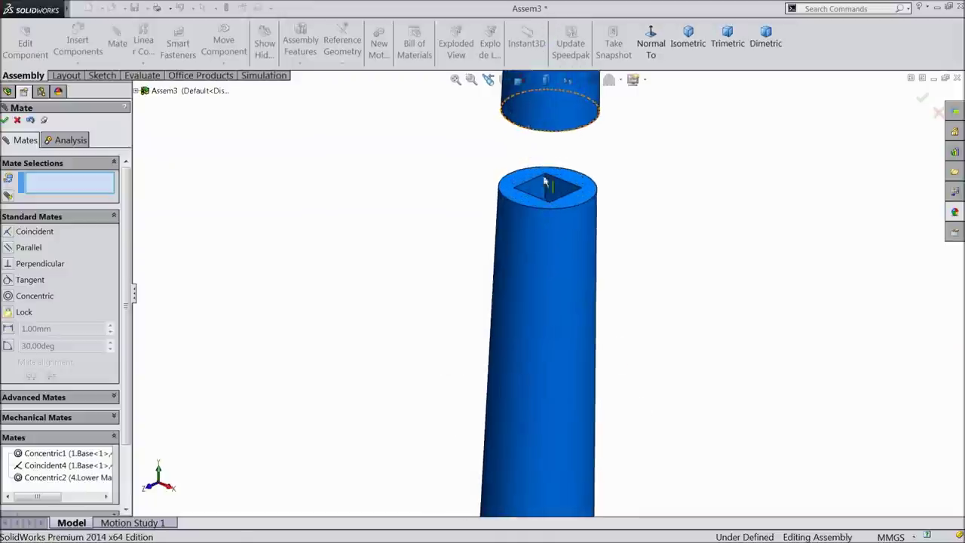
{"action": "scroll", "coordinate": [574, 189], "scroll_direction": "down", "scroll_amount": 2}
{"action": "middle_click_drag", "start_coordinate": [592, 210], "coordinate": [566, 161]}
{"action": "scroll", "coordinate": [582, 179], "scroll_direction": "up", "scroll_amount": 2}
{"action": "scroll", "coordinate": [549, 189], "scroll_direction": "down", "scroll_amount": 2}
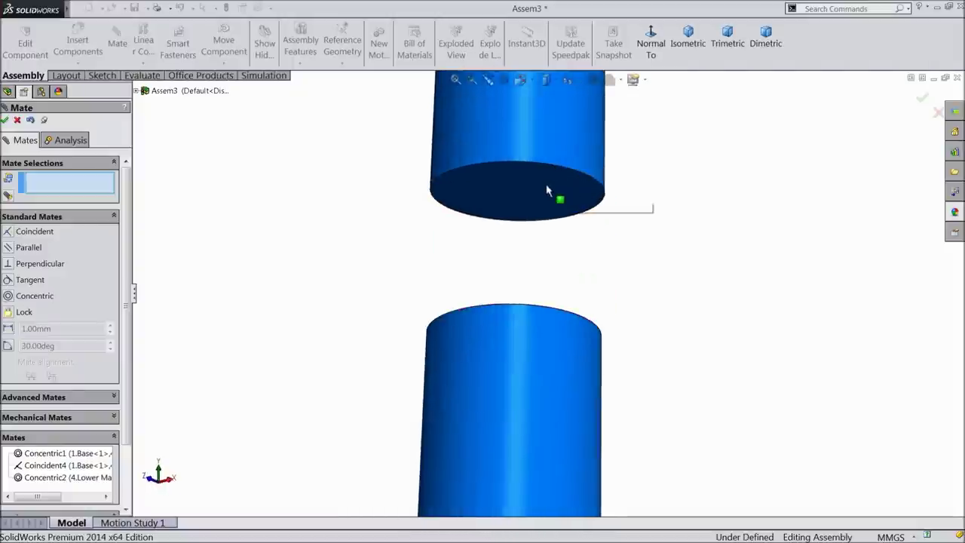
{"action": "left_click", "coordinate": [551, 202]}
{"action": "middle_click_drag", "start_coordinate": [654, 159], "coordinate": [626, 256]}
{"action": "left_click", "coordinate": [617, 278]}
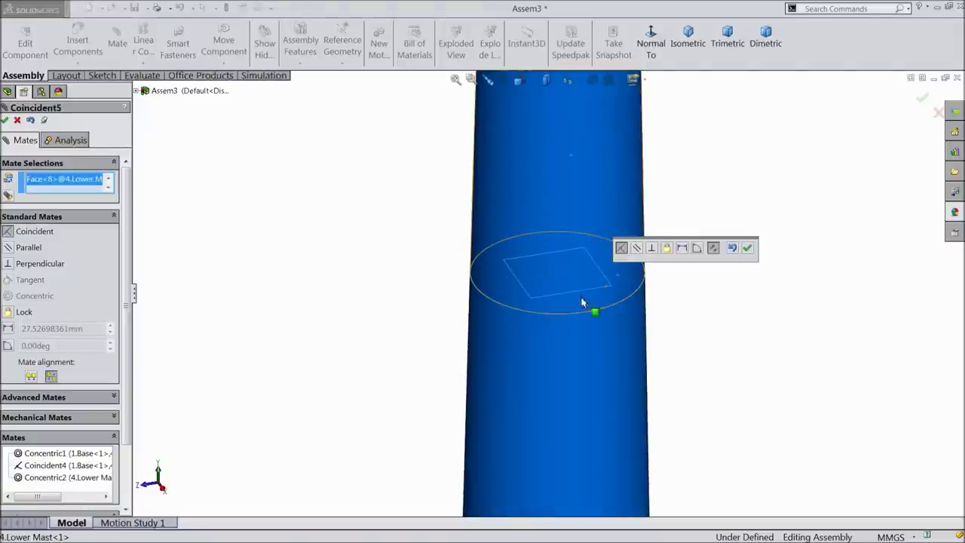
{"action": "left_click", "coordinate": [747, 248]}
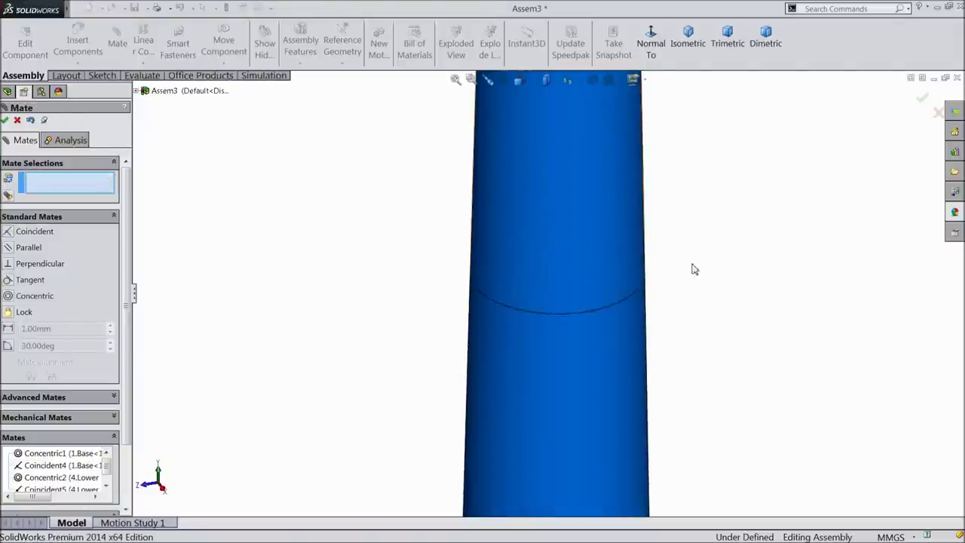
{"action": "scroll", "coordinate": [586, 286], "scroll_direction": "up", "scroll_amount": 5}
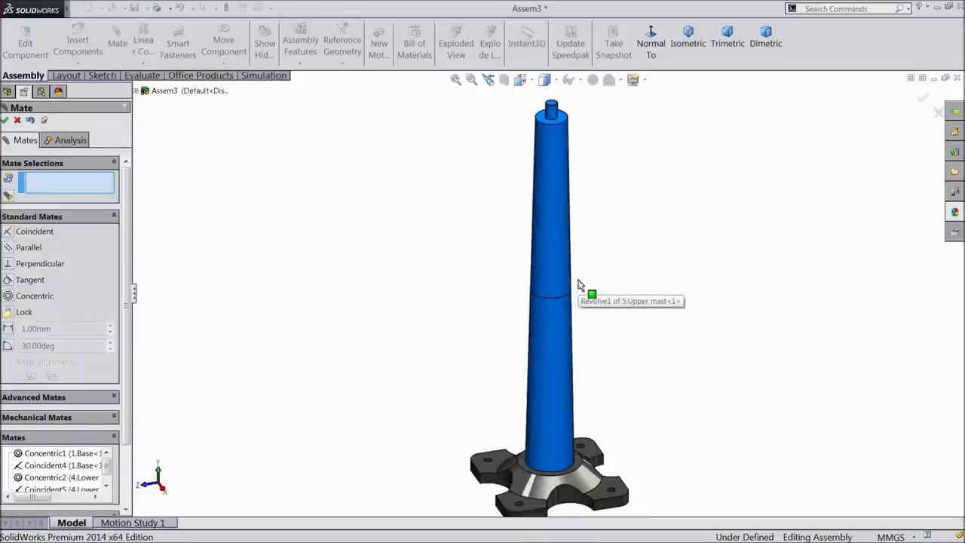
{"action": "left_click", "coordinate": [17, 121]}
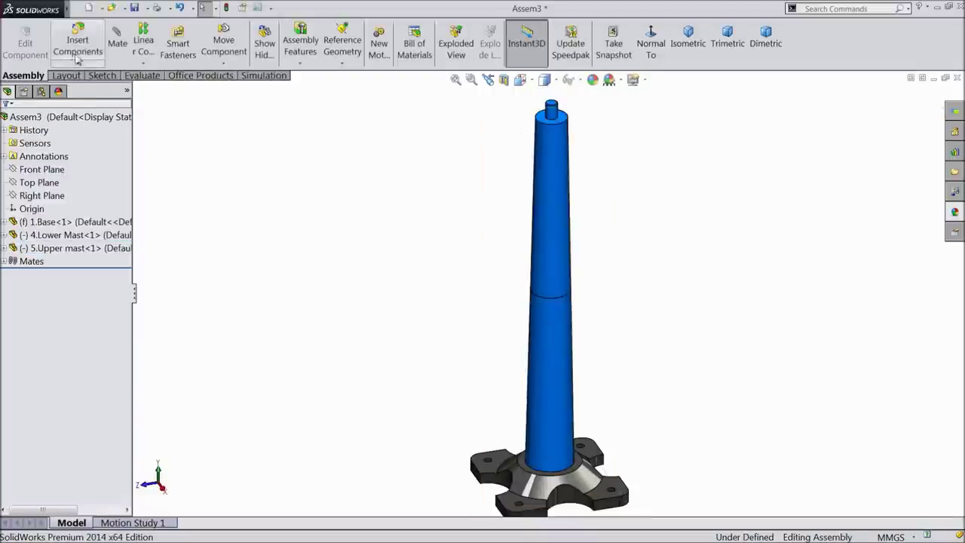
Step: Insert the 9.Housing part and place it beside the mast
{"action": "left_click", "coordinate": [79, 47]}
{"action": "left_click", "coordinate": [71, 359]}
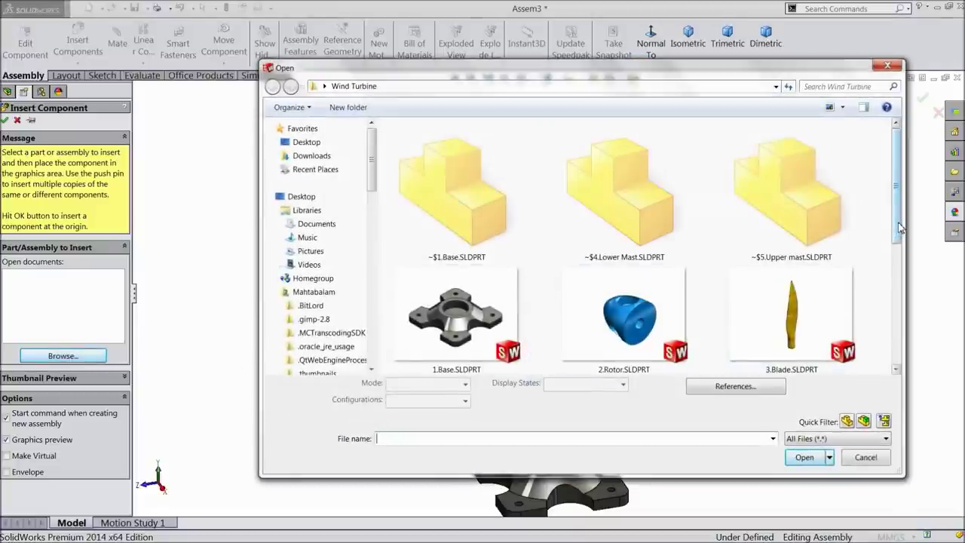
{"action": "left_click_drag", "start_coordinate": [900, 227], "coordinate": [905, 320]}
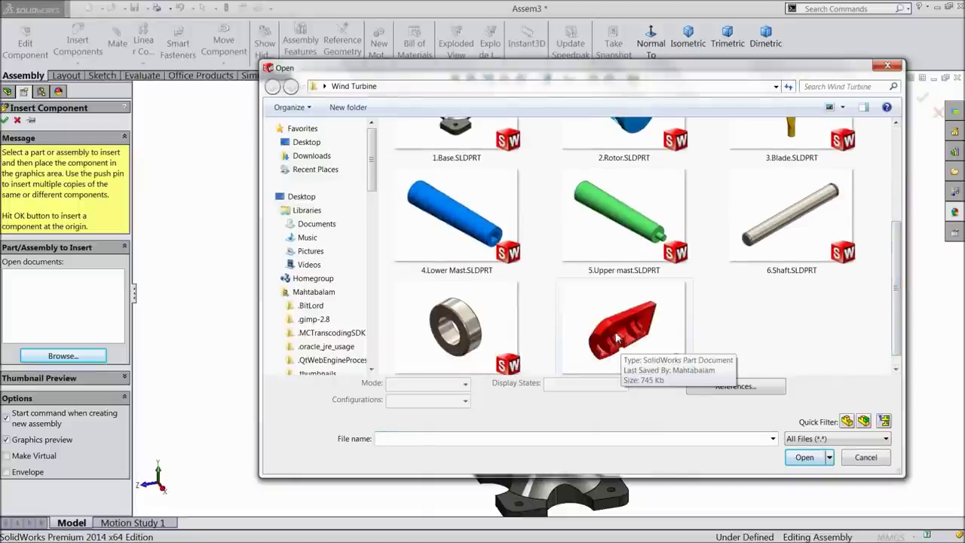
{"action": "left_click", "coordinate": [617, 338]}
{"action": "left_click", "coordinate": [804, 456]}
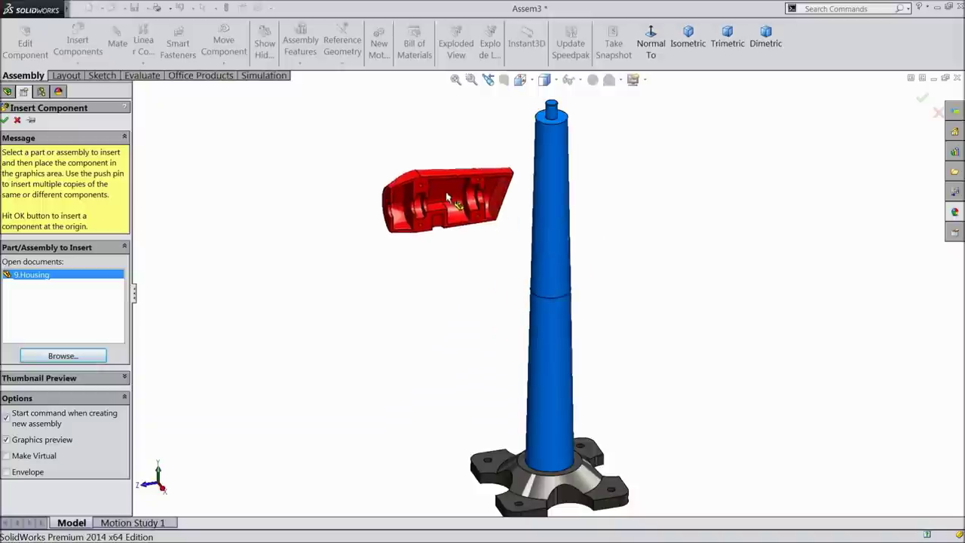
{"action": "left_click", "coordinate": [486, 175]}
{"action": "scroll", "coordinate": [535, 150], "scroll_direction": "down", "scroll_amount": 5}
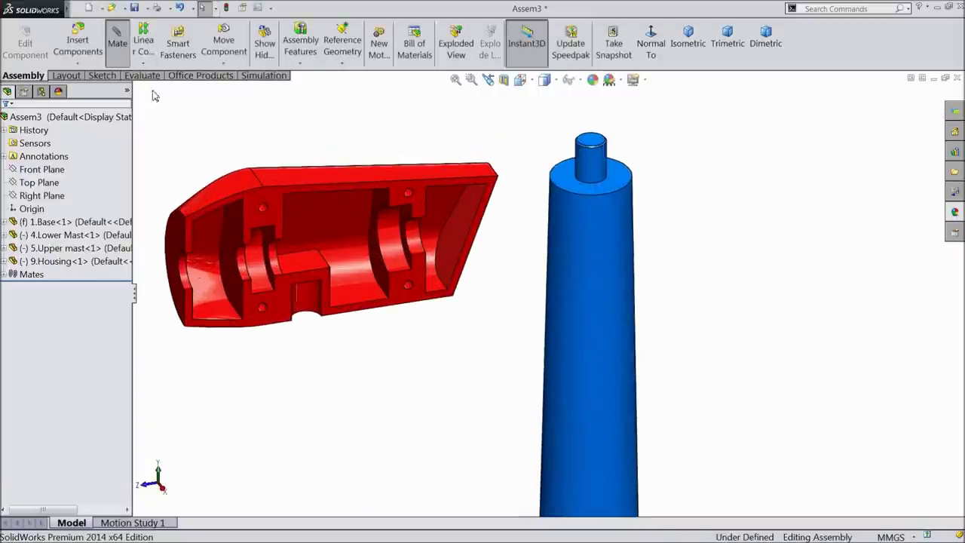
Step: Make the housing's notch concentric with the upper mast's top pin
{"action": "left_click", "coordinate": [119, 45]}
{"action": "left_click", "coordinate": [307, 300]}
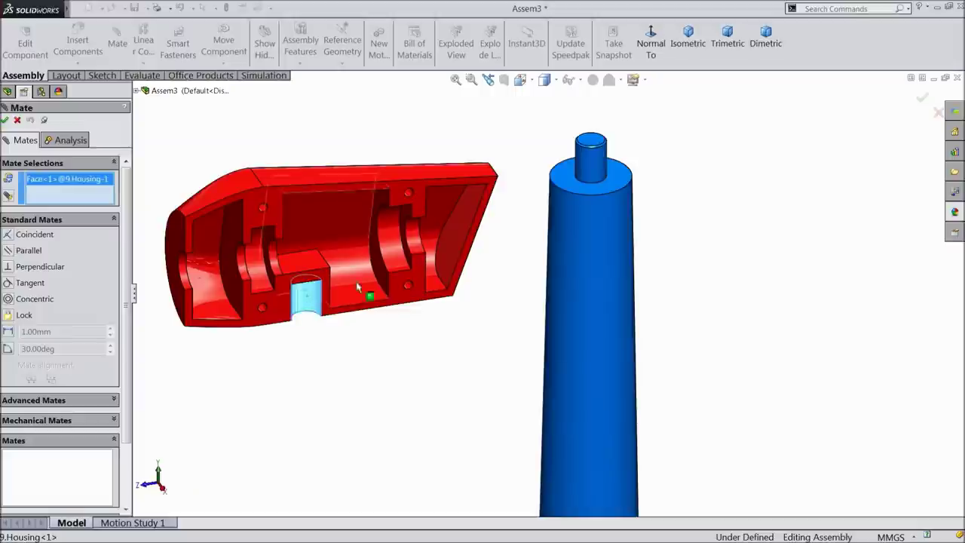
{"action": "left_click", "coordinate": [596, 167]}
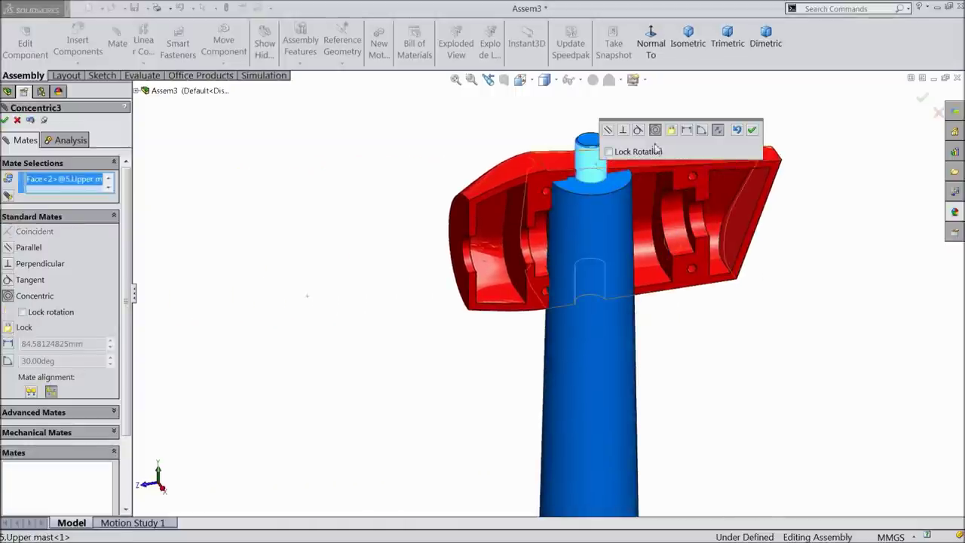
{"action": "left_click", "coordinate": [752, 131]}
Step: Add a Tangent mate resting the housing's bottom face on the mast shoulder
{"action": "left_click_drag", "start_coordinate": [675, 230], "coordinate": [624, 129]}
{"action": "scroll", "coordinate": [599, 223], "scroll_direction": "down", "scroll_amount": 2}
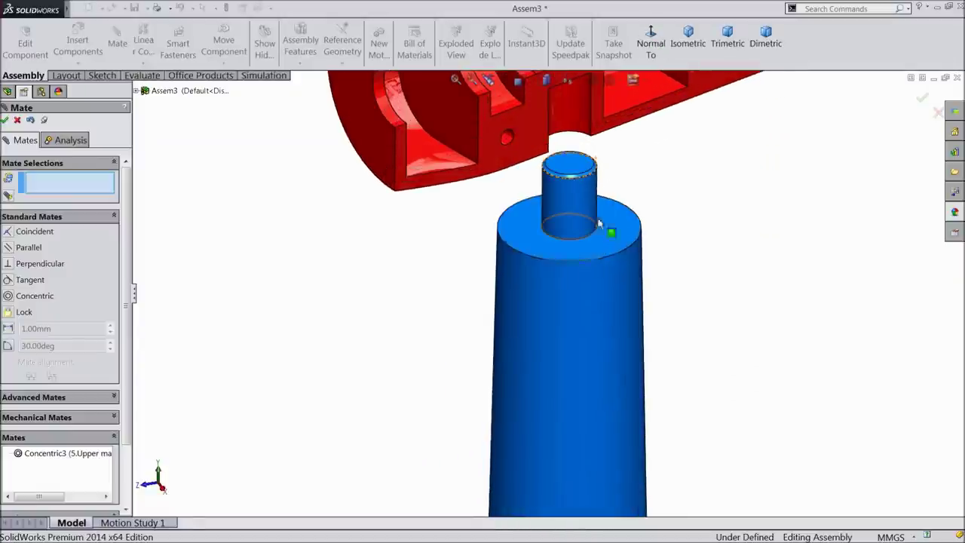
{"action": "left_click", "coordinate": [601, 244]}
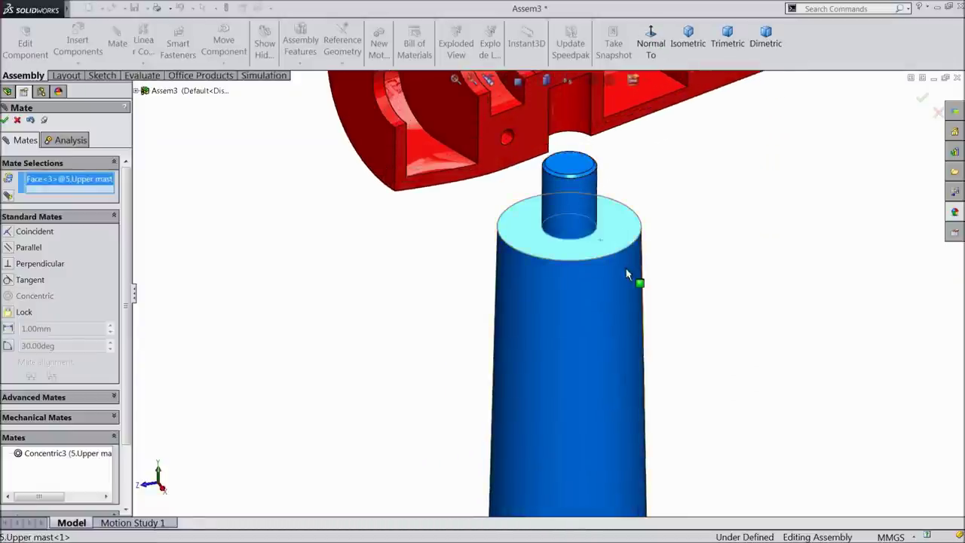
{"action": "scroll", "coordinate": [629, 270], "scroll_direction": "up", "scroll_amount": 3}
{"action": "middle_click_drag", "start_coordinate": [631, 267], "coordinate": [588, 249]}
{"action": "scroll", "coordinate": [584, 250], "scroll_direction": "down", "scroll_amount": 3}
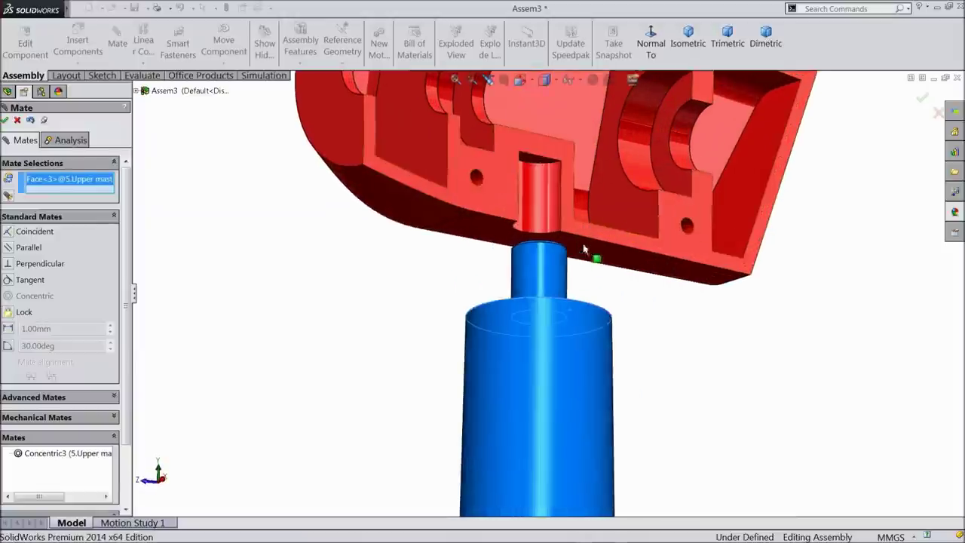
{"action": "left_click", "coordinate": [591, 262]}
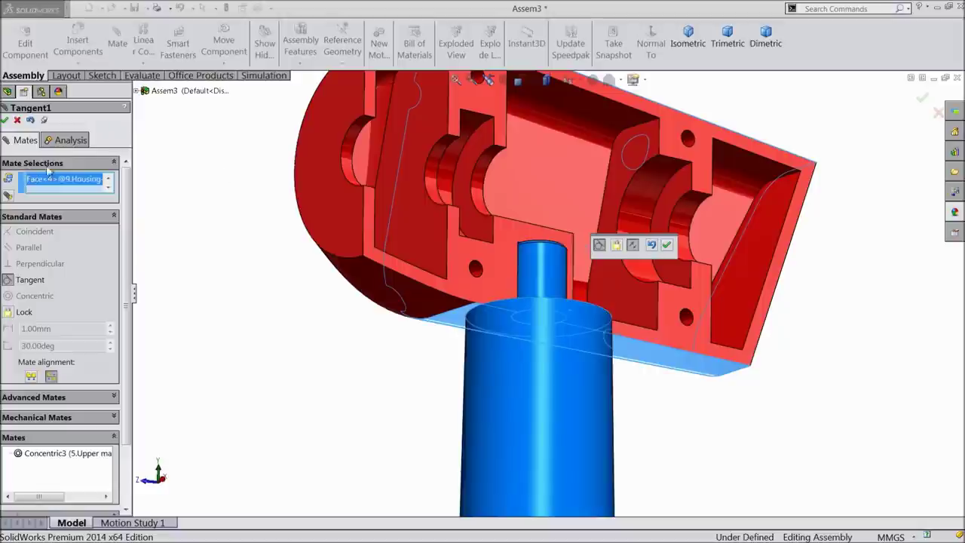
{"action": "left_click", "coordinate": [667, 246]}
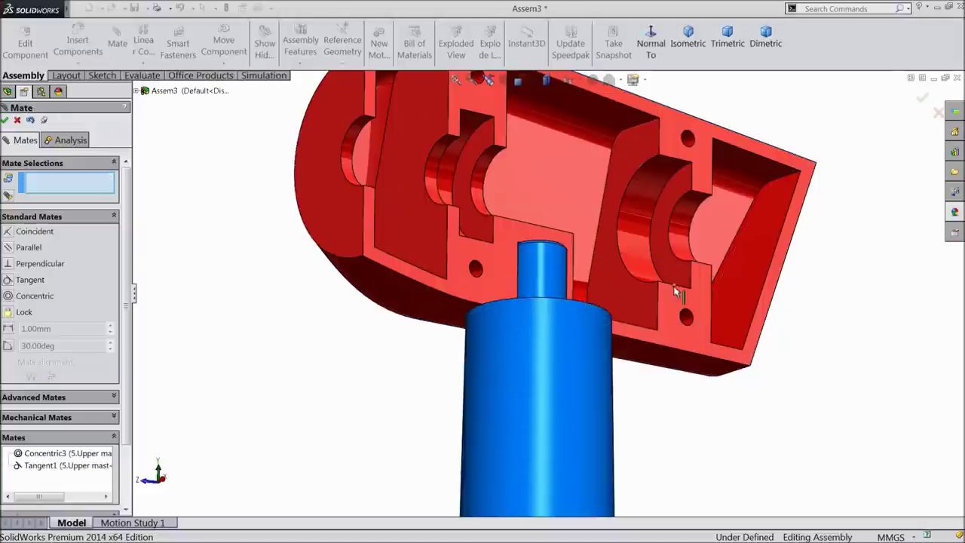
{"action": "left_click", "coordinate": [5, 120]}
Step: Rotate the housing around the mast to show its cut interior
{"action": "scroll", "coordinate": [400, 318], "scroll_direction": "up", "scroll_amount": 3}
{"action": "middle_click_drag", "start_coordinate": [400, 319], "coordinate": [402, 354]}
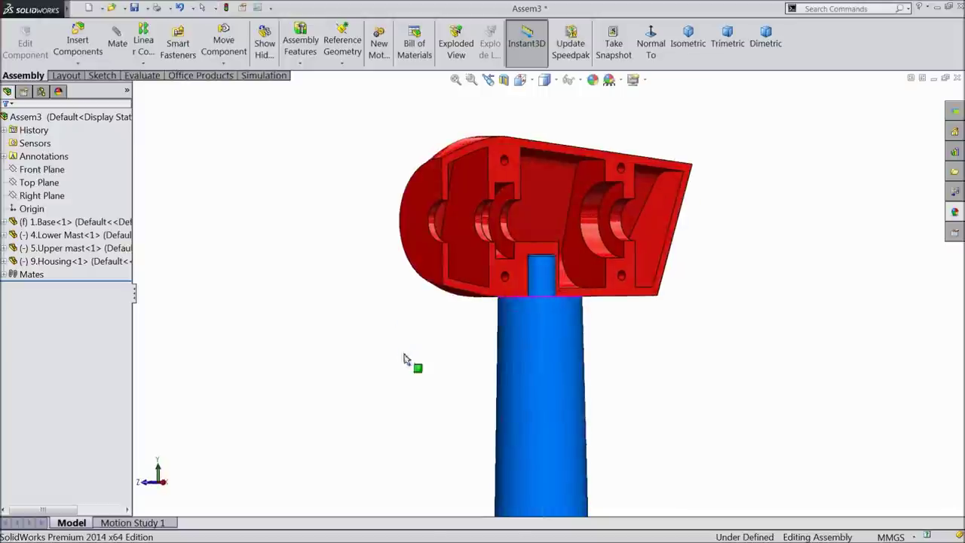
{"action": "left_click_drag", "start_coordinate": [545, 218], "coordinate": [646, 362]}
{"action": "middle_click_drag", "start_coordinate": [646, 362], "coordinate": [625, 375]}
{"action": "left_click_drag", "start_coordinate": [558, 249], "coordinate": [450, 337]}
{"action": "left_click", "coordinate": [445, 338]}
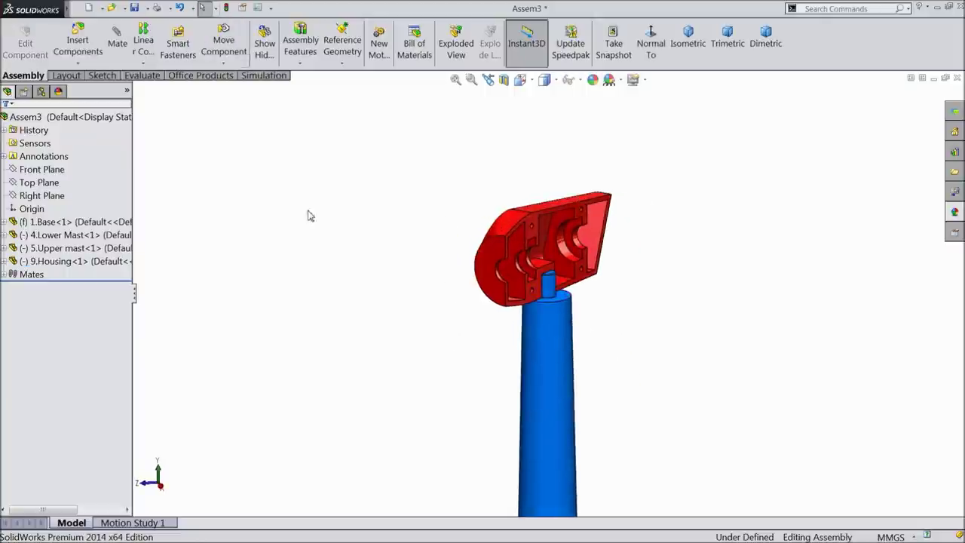
{"action": "left_click", "coordinate": [80, 46]}
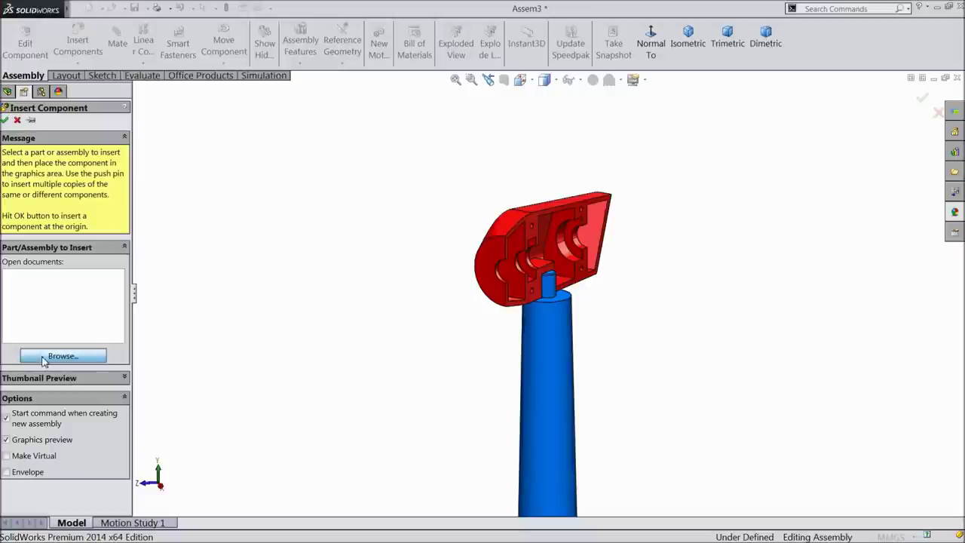
Step: Insert the 2.Rotor part and place it beside the housing
{"action": "left_click", "coordinate": [62, 355]}
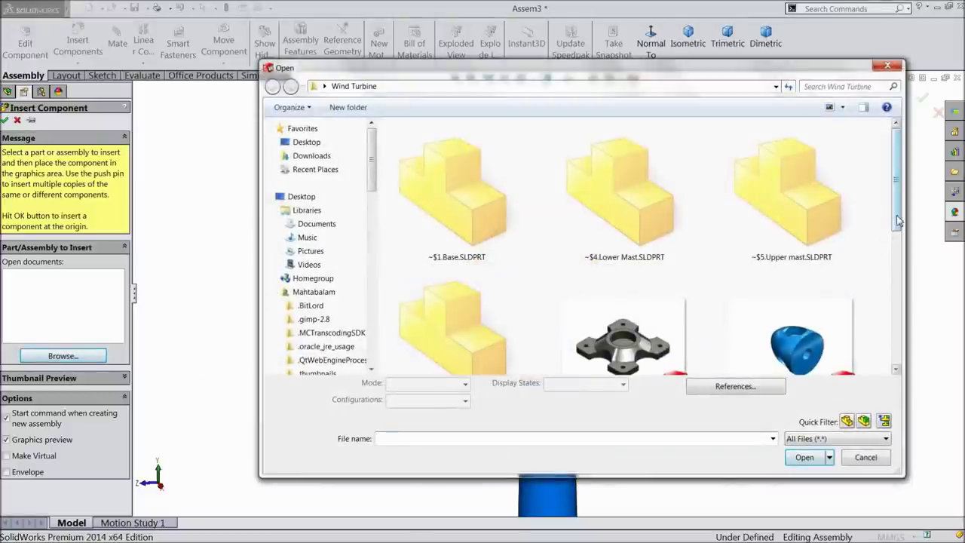
{"action": "scroll", "coordinate": [899, 220], "scroll_direction": "down", "scroll_amount": 3}
{"action": "left_click", "coordinate": [790, 226]}
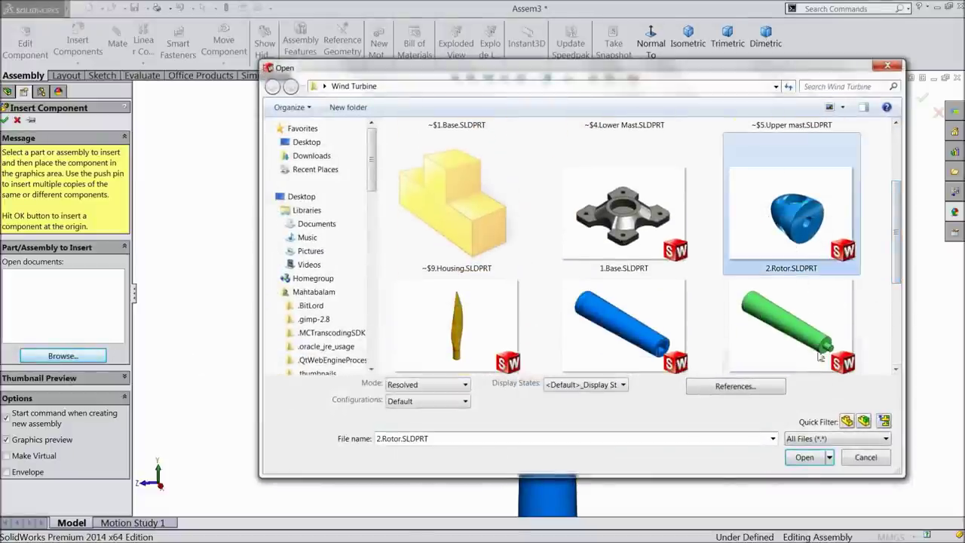
{"action": "left_click", "coordinate": [803, 460]}
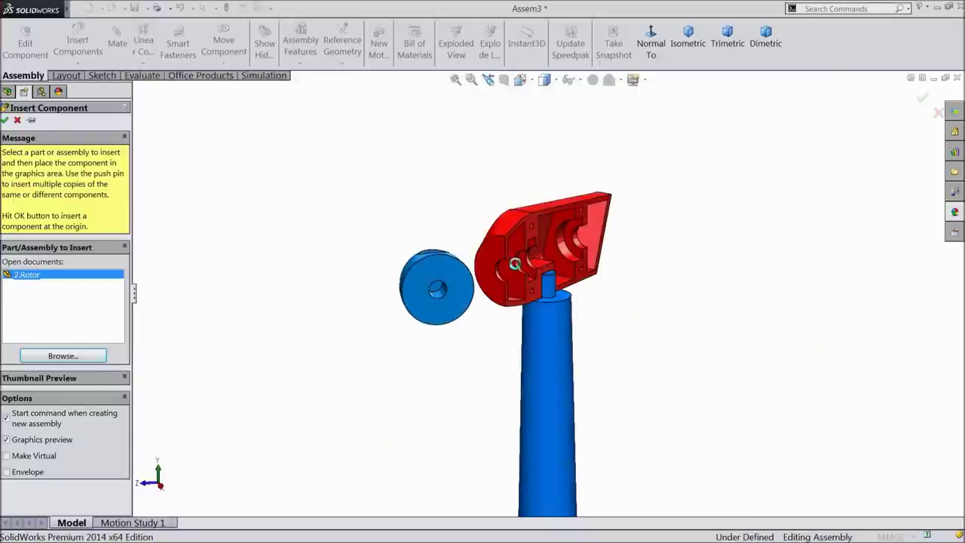
{"action": "left_click", "coordinate": [514, 263]}
{"action": "scroll", "coordinate": [501, 270], "scroll_direction": "down", "scroll_amount": 5}
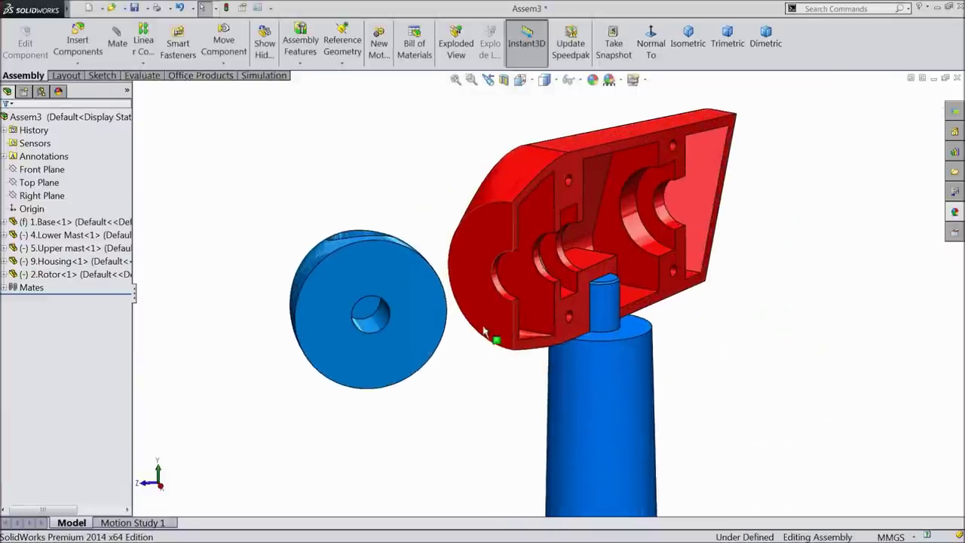
{"action": "left_click", "coordinate": [78, 50]}
{"action": "left_click", "coordinate": [18, 120]}
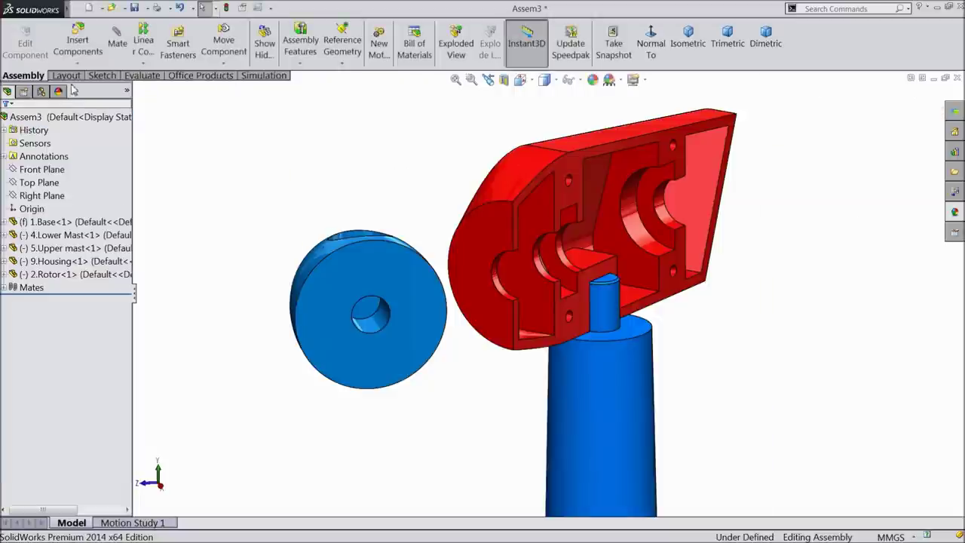
Step: Make the rotor's bore concentric with the housing's round seat, flipping its direction
{"action": "left_click", "coordinate": [117, 47]}
{"action": "scroll", "coordinate": [505, 305], "scroll_direction": "down", "scroll_amount": 3}
{"action": "left_click", "coordinate": [331, 328]}
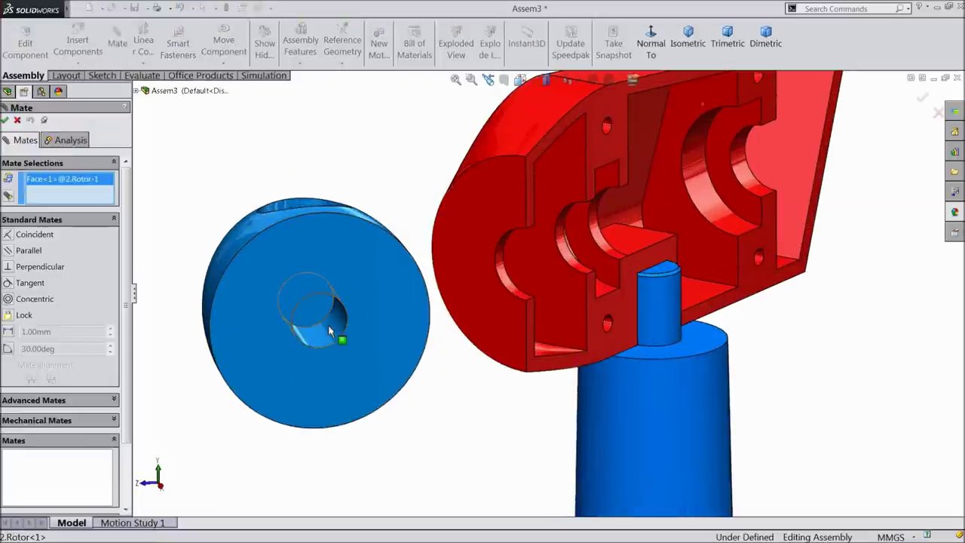
{"action": "left_click", "coordinate": [503, 278]}
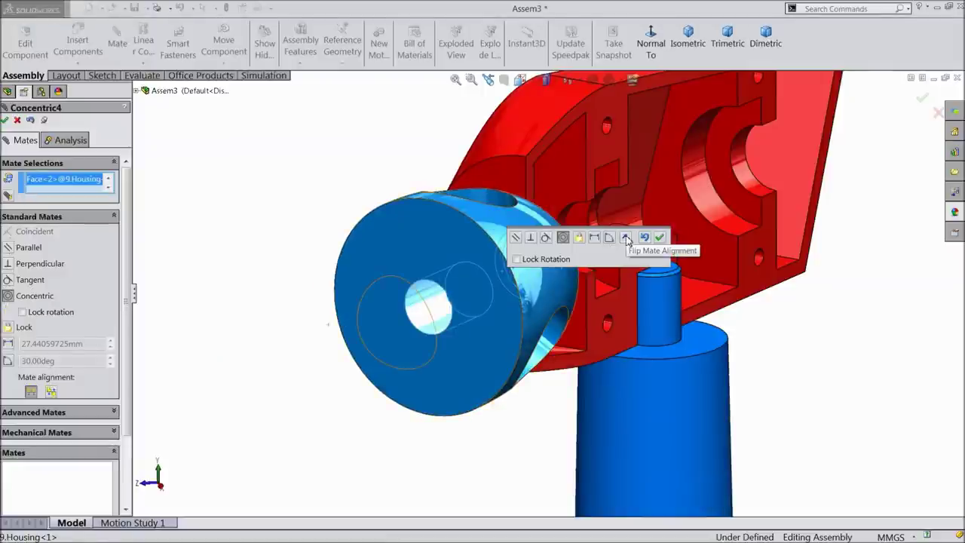
{"action": "left_click", "coordinate": [624, 238]}
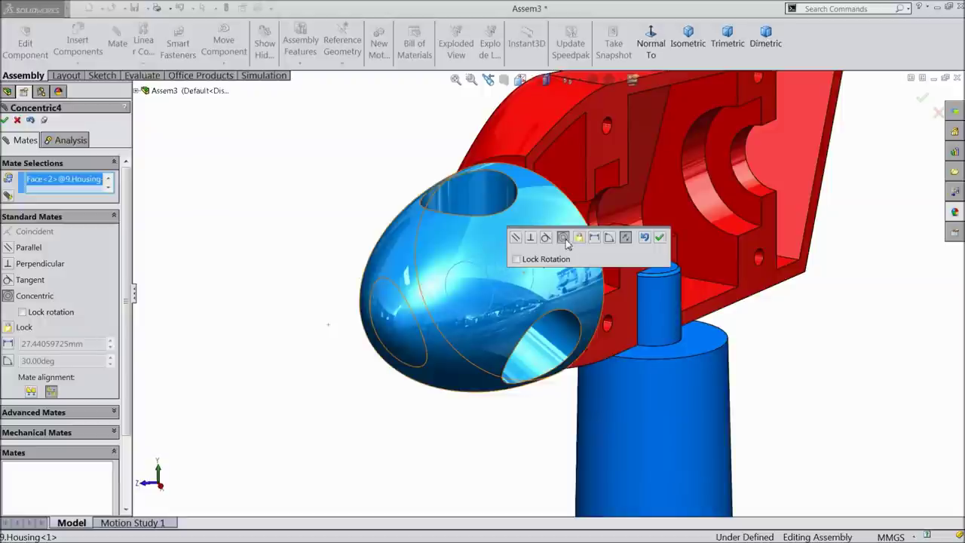
{"action": "left_click", "coordinate": [660, 238]}
Step: Add a Coincident mate setting the rotor's end face flush against the housing's end face
{"action": "scroll", "coordinate": [693, 265], "scroll_direction": "up", "scroll_amount": 3}
{"action": "middle_click_drag", "start_coordinate": [569, 276], "coordinate": [698, 368]}
{"action": "scroll", "coordinate": [519, 301], "scroll_direction": "down", "scroll_amount": 5}
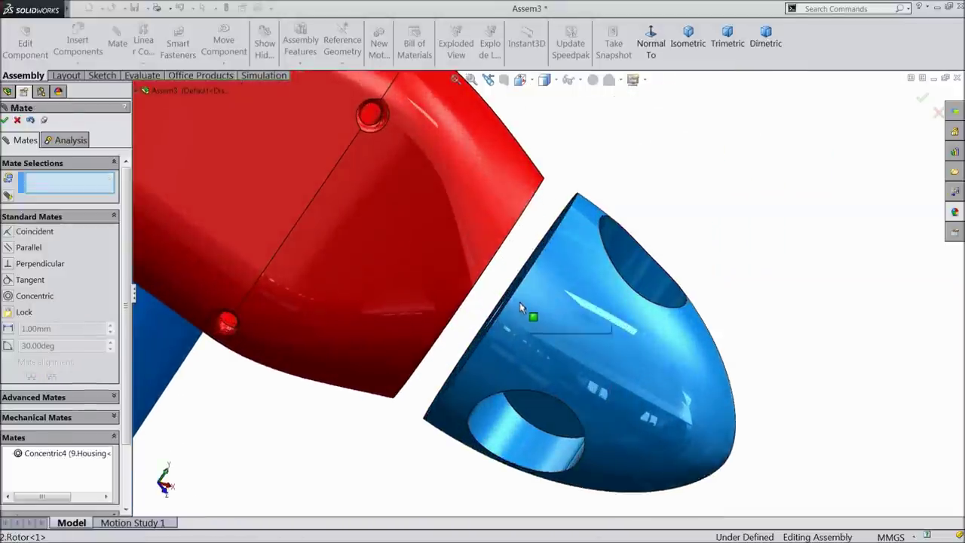
{"action": "left_click", "coordinate": [495, 293]}
{"action": "left_click", "coordinate": [496, 287]}
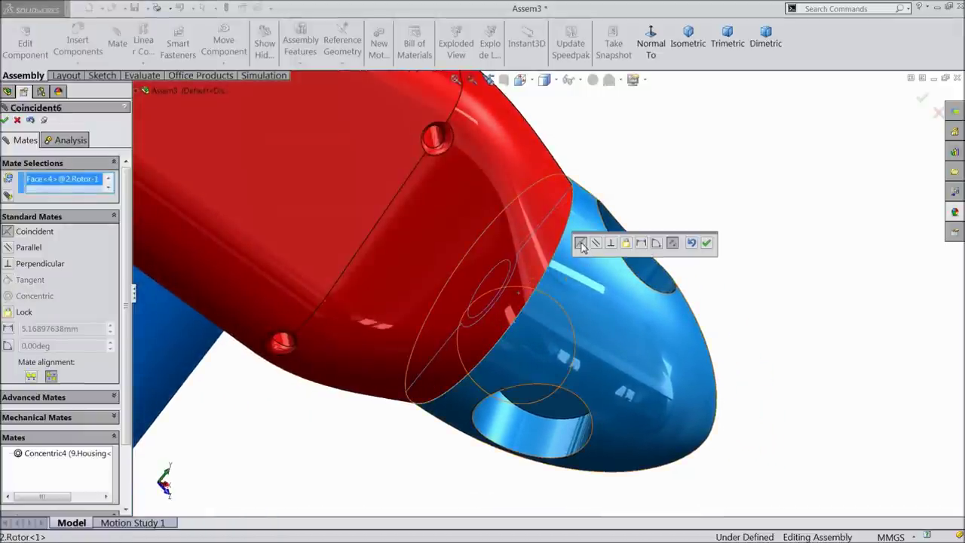
{"action": "left_click", "coordinate": [707, 243]}
{"action": "scroll", "coordinate": [694, 309], "scroll_direction": "down", "scroll_amount": 5}
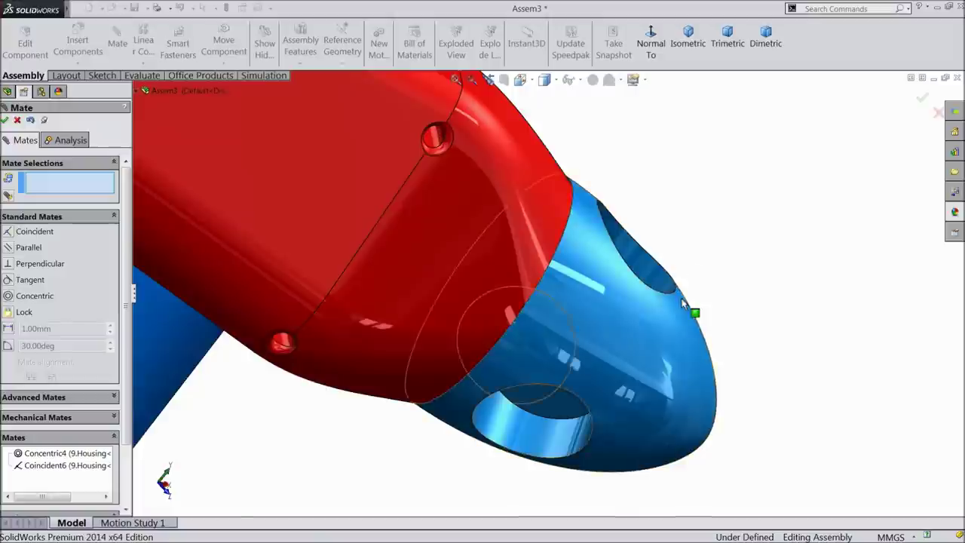
{"action": "middle_click_drag", "start_coordinate": [666, 355], "coordinate": [579, 334]}
{"action": "scroll", "coordinate": [565, 332], "scroll_direction": "down", "scroll_amount": 3}
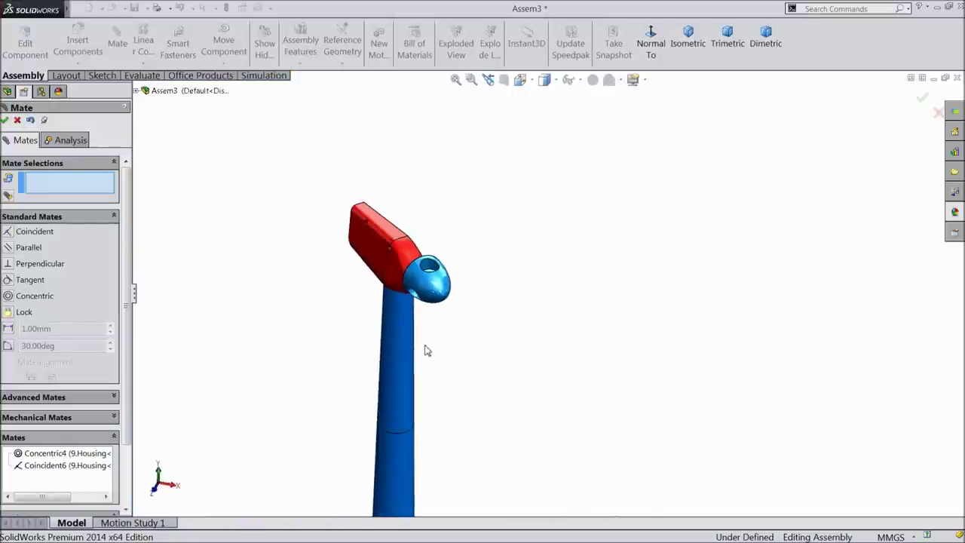
{"action": "scroll", "coordinate": [398, 280], "scroll_direction": "up", "scroll_amount": 4}
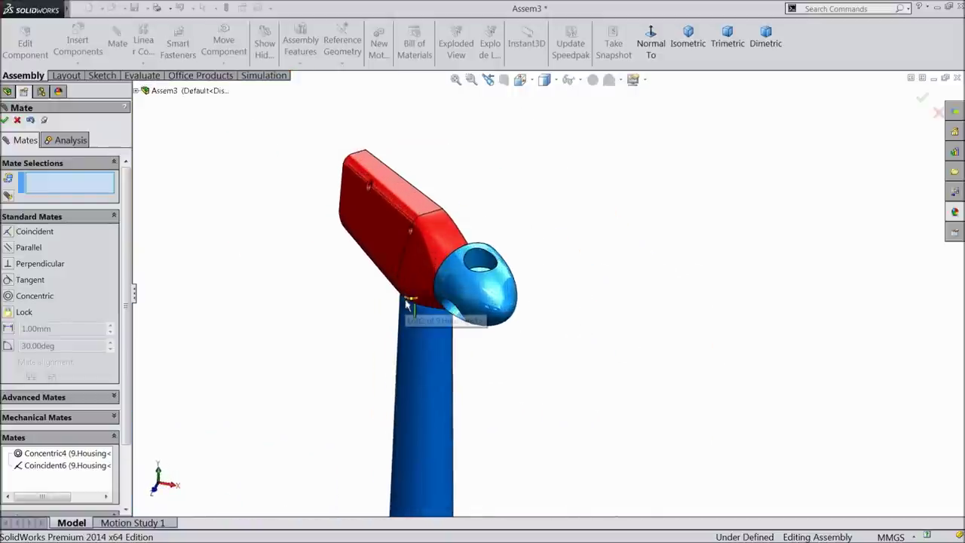
{"action": "left_click", "coordinate": [5, 121]}
{"action": "left_click", "coordinate": [78, 45]}
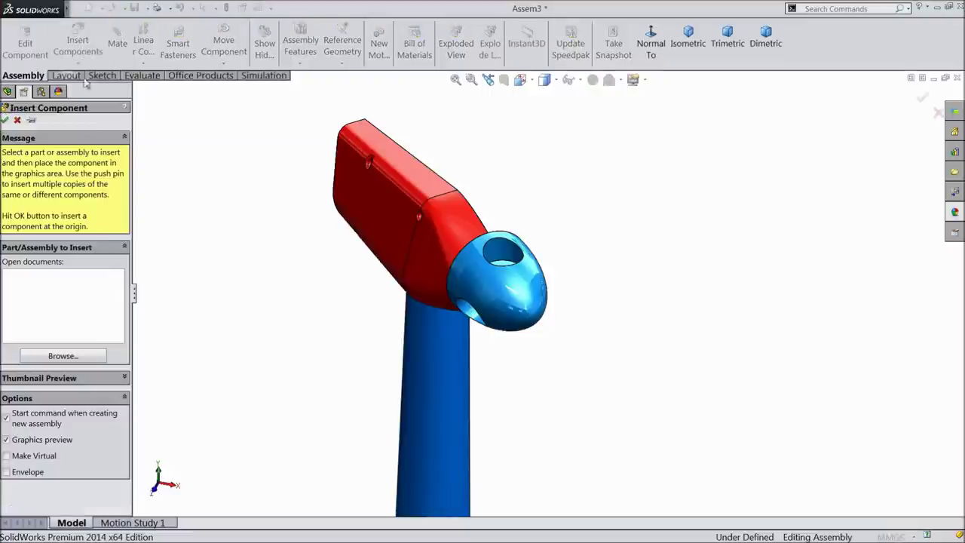
Step: Insert the 3.Blade part and place it beside the turbine
{"action": "left_click", "coordinate": [63, 356]}
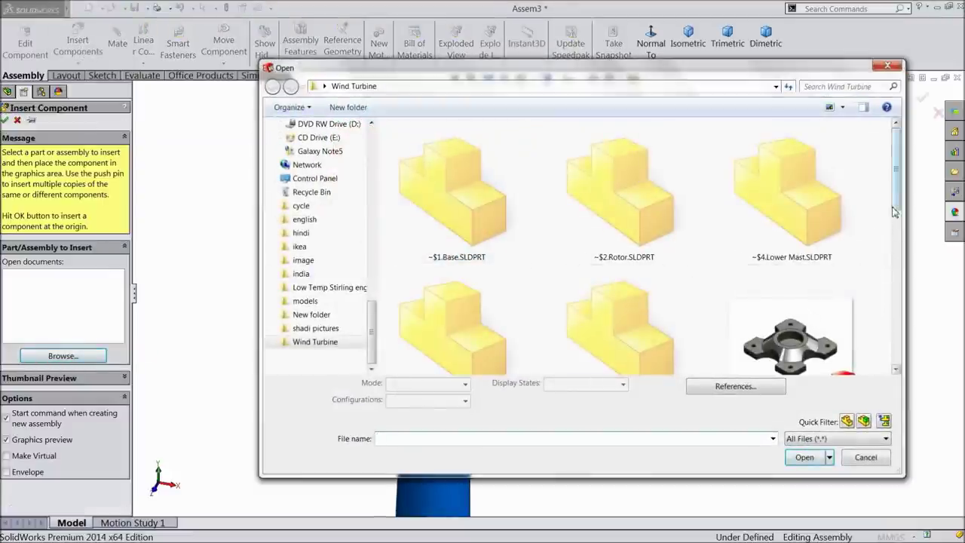
{"action": "scroll", "coordinate": [894, 212], "scroll_direction": "down", "scroll_amount": 5}
{"action": "left_click", "coordinate": [664, 204]}
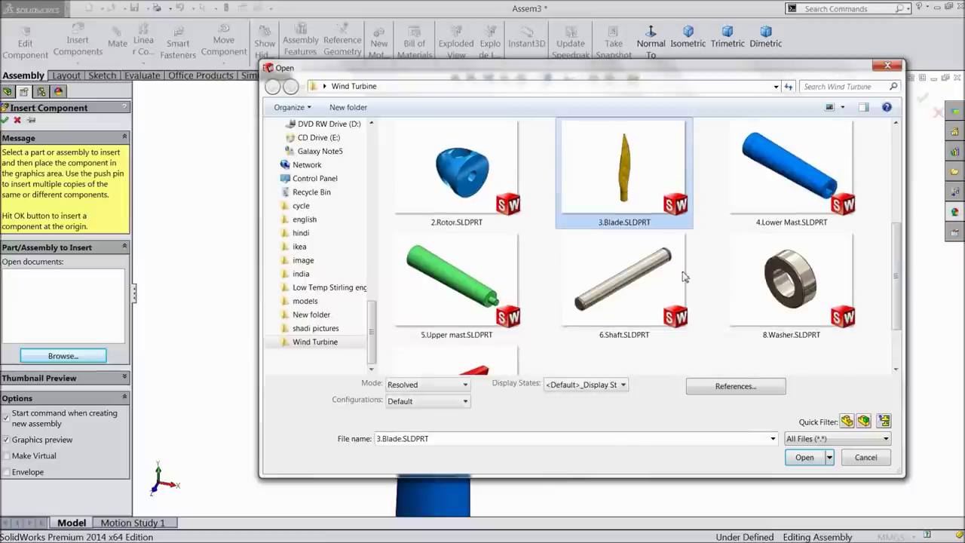
{"action": "left_click", "coordinate": [803, 457]}
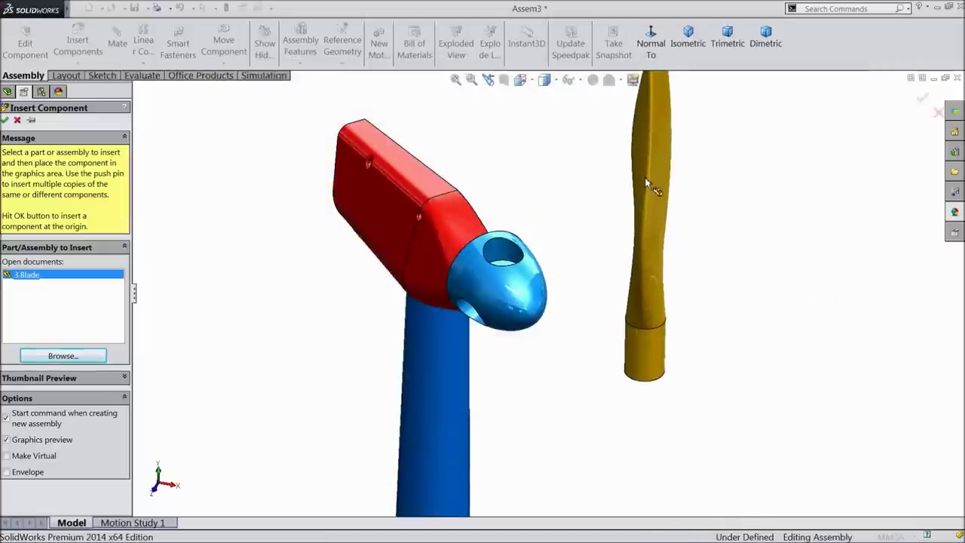
{"action": "left_click", "coordinate": [587, 319]}
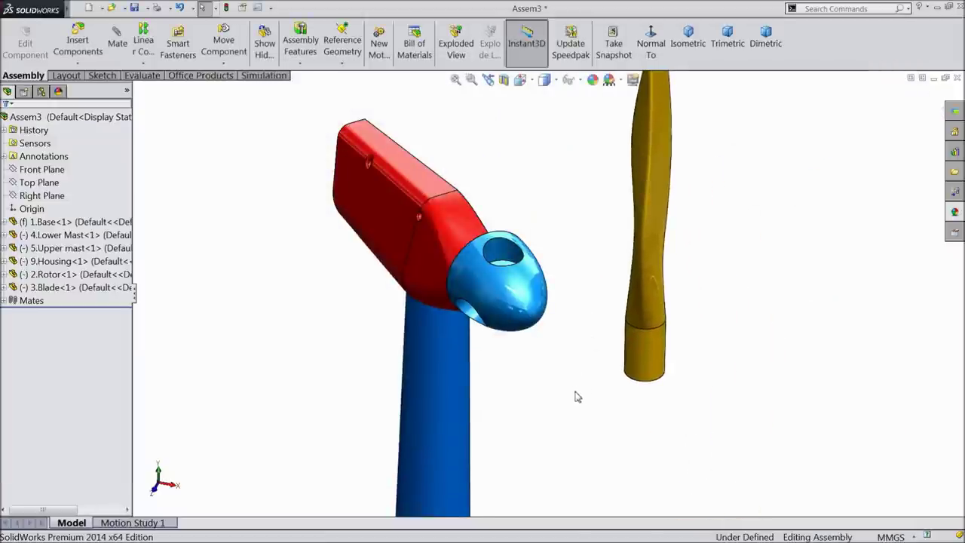
Step: Make the blade's bottom face coincident with the rotor cap
{"action": "left_click", "coordinate": [116, 47]}
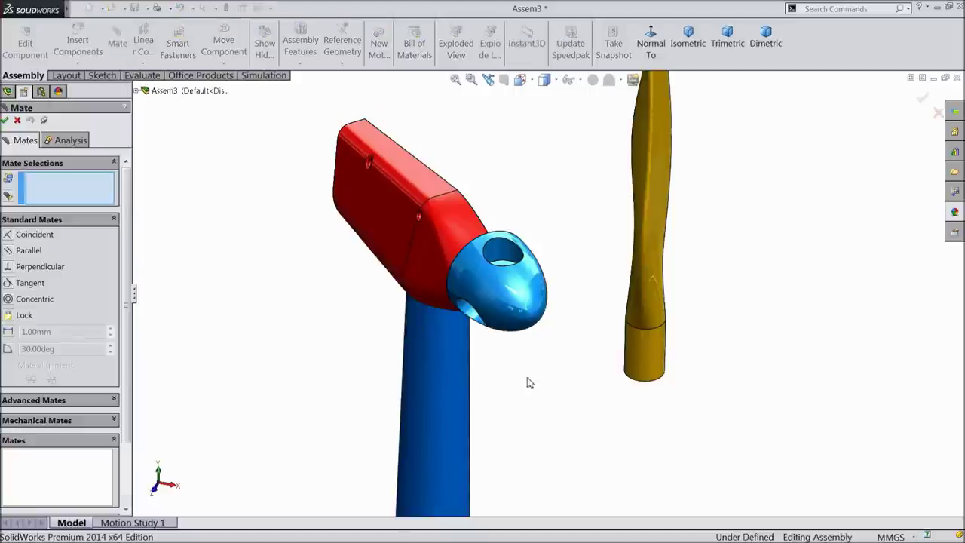
{"action": "middle_click_drag", "start_coordinate": [625, 407], "coordinate": [526, 229]}
{"action": "left_click", "coordinate": [651, 377]}
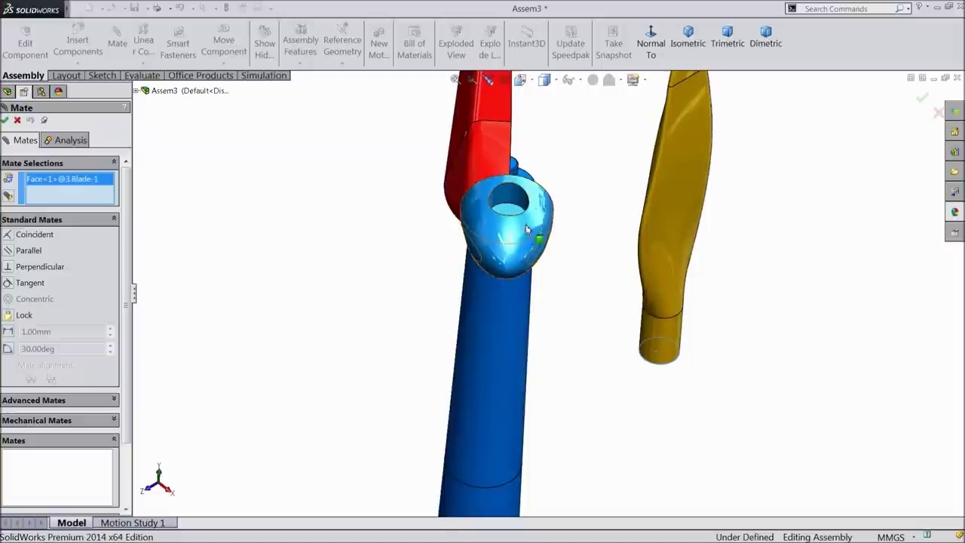
{"action": "left_click", "coordinate": [515, 212]}
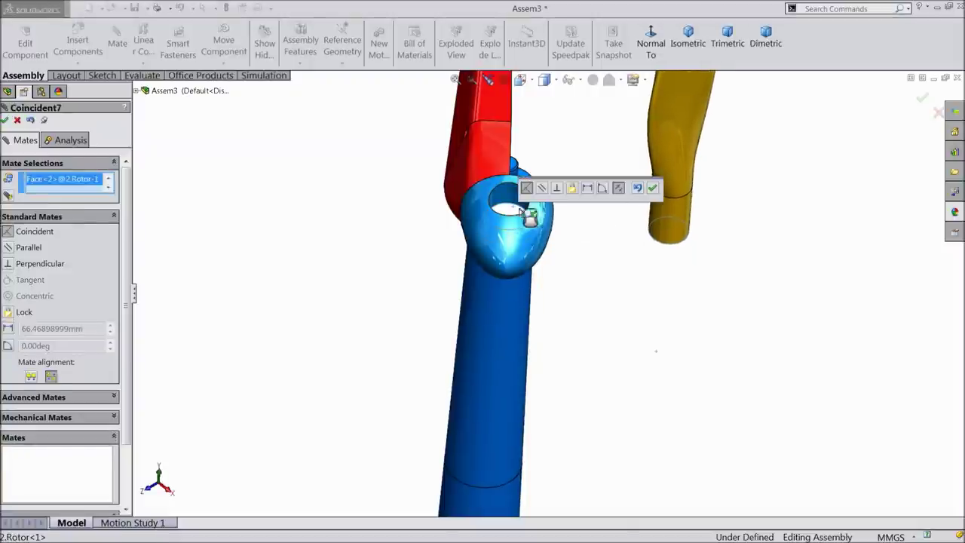
{"action": "left_click", "coordinate": [653, 189]}
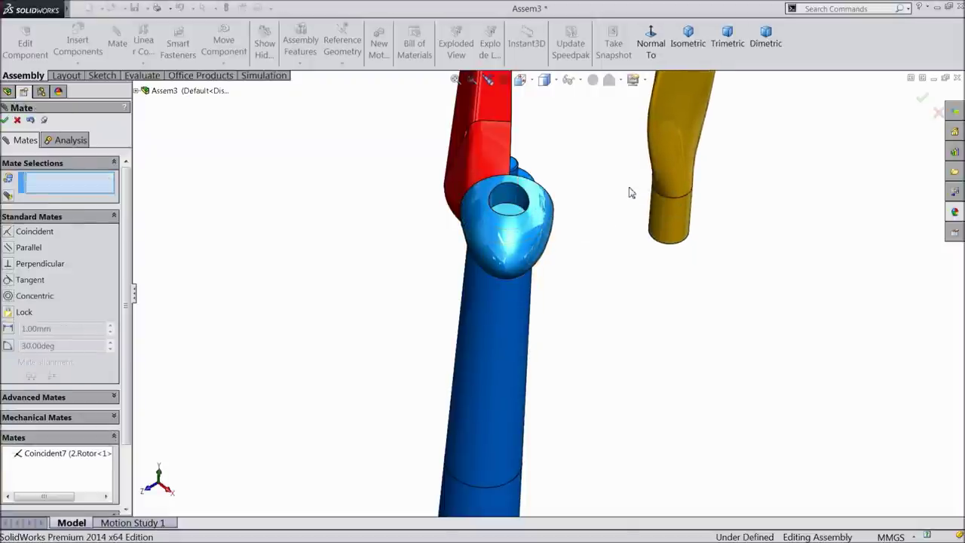
Step: Centre the blade's cylindrical root concentric in the rotor's hole
{"action": "scroll", "coordinate": [617, 210], "scroll_direction": "down", "scroll_amount": 3}
{"action": "left_click", "coordinate": [695, 260]}
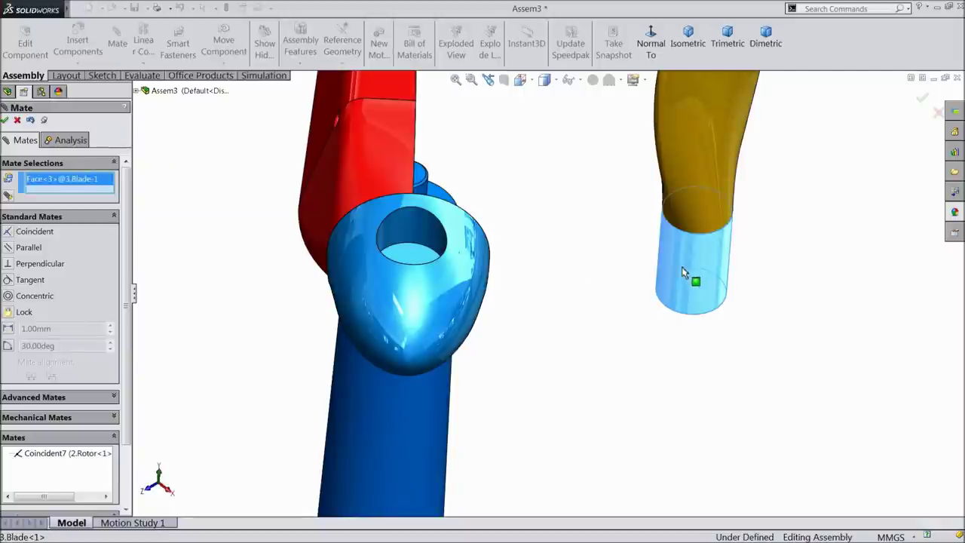
{"action": "left_click", "coordinate": [412, 230]}
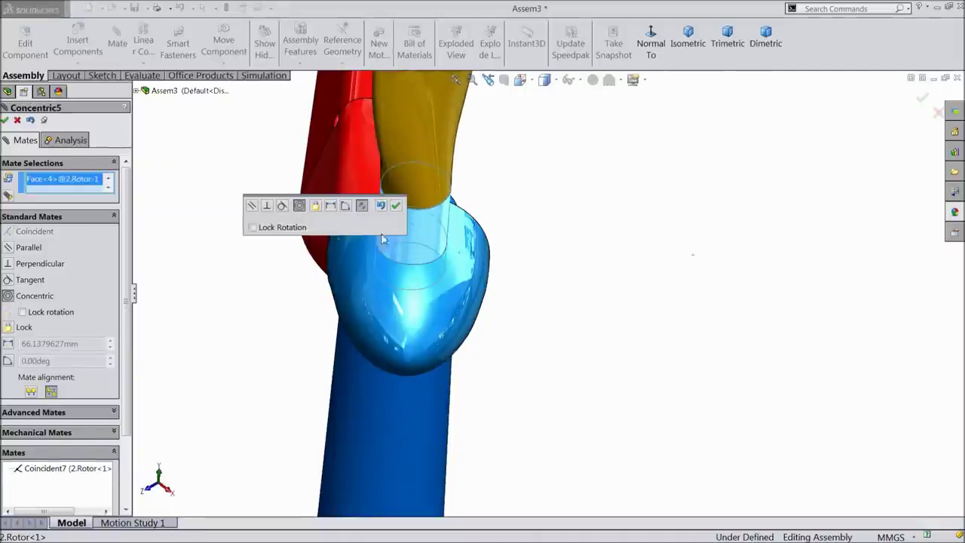
{"action": "left_click", "coordinate": [396, 209]}
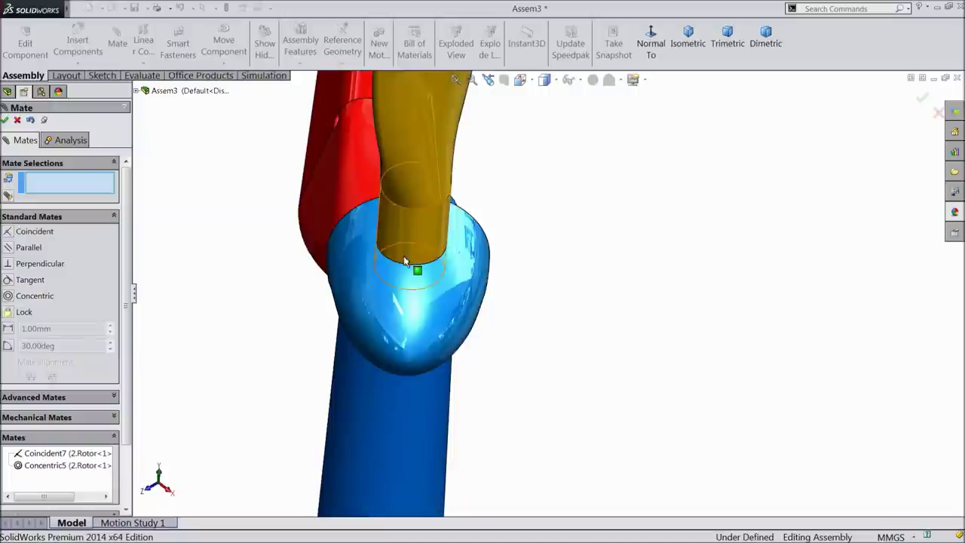
{"action": "scroll", "coordinate": [413, 271], "scroll_direction": "up", "scroll_amount": 5}
{"action": "middle_click_drag", "start_coordinate": [438, 281], "coordinate": [445, 312]}
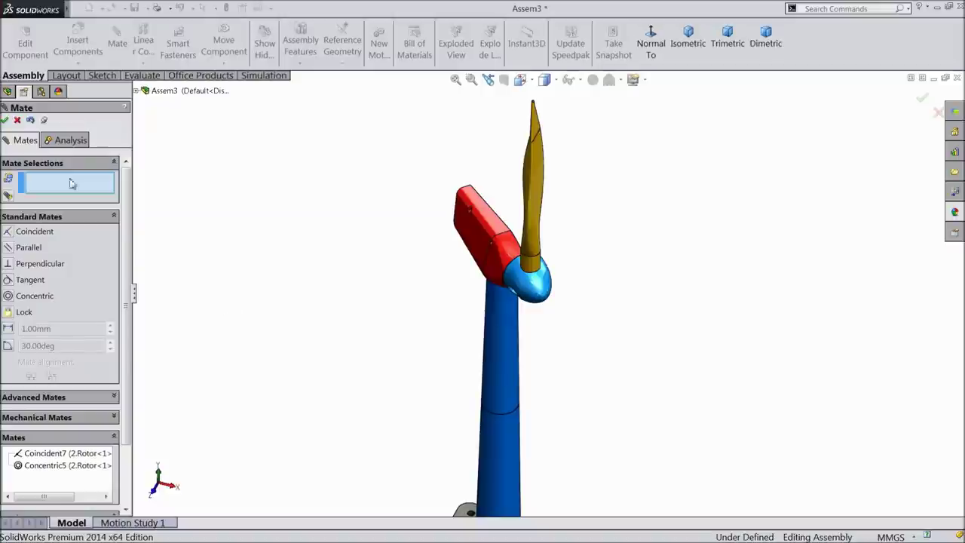
{"action": "left_click", "coordinate": [17, 120]}
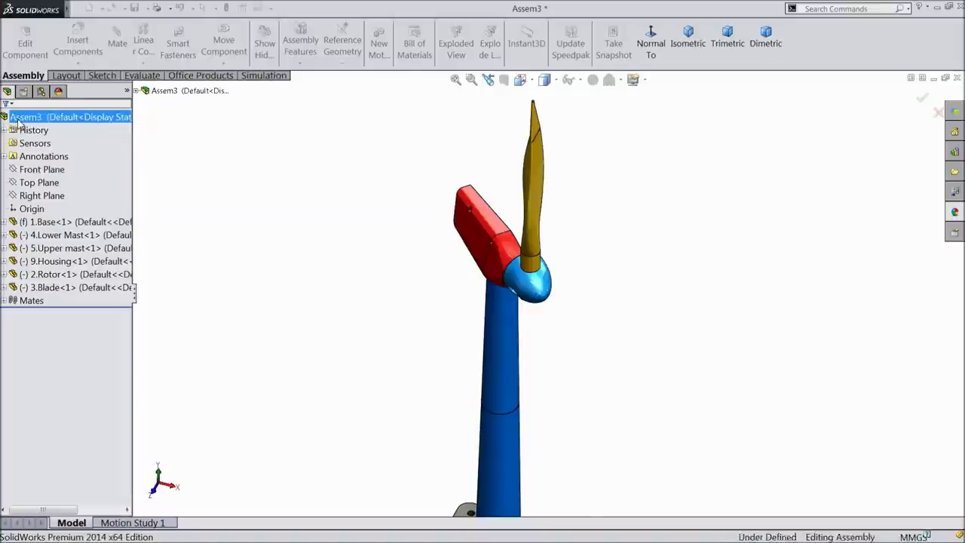
Step: Select 2.Rotor's Right Plane and 3.Blade's Front Plane in the tree and start a mate
{"action": "left_click", "coordinate": [48, 275]}
{"action": "left_click", "coordinate": [6, 275]}
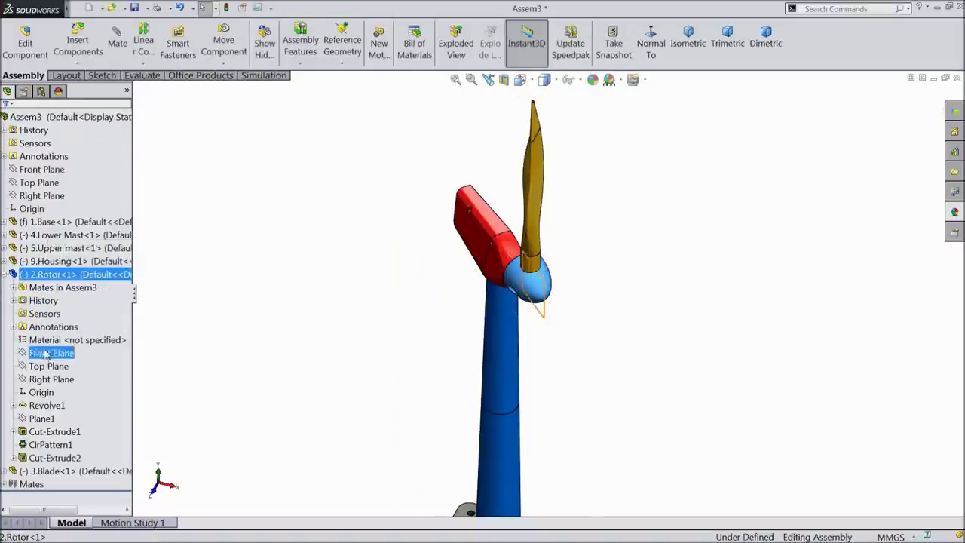
{"action": "middle_click_drag", "start_coordinate": [376, 360], "coordinate": [420, 317]}
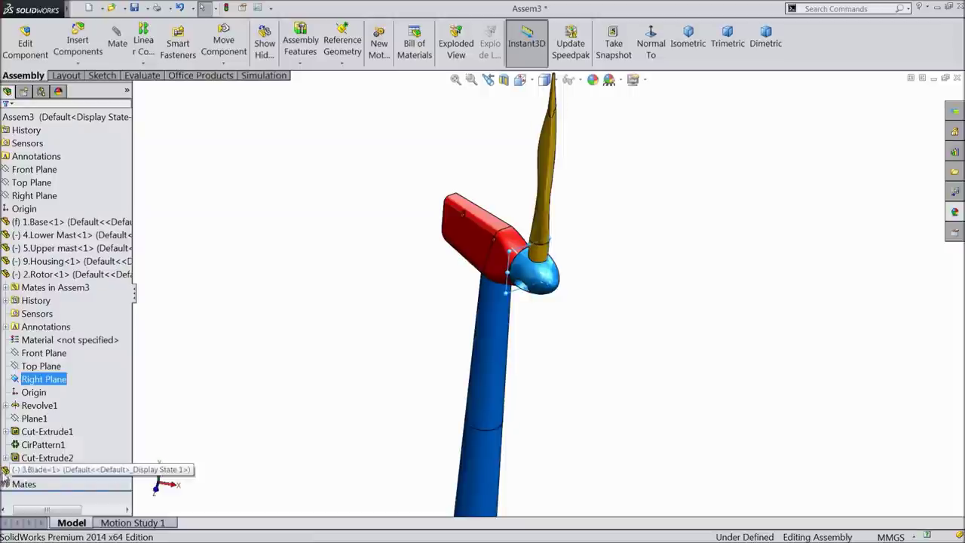
{"action": "left_click", "coordinate": [6, 471]}
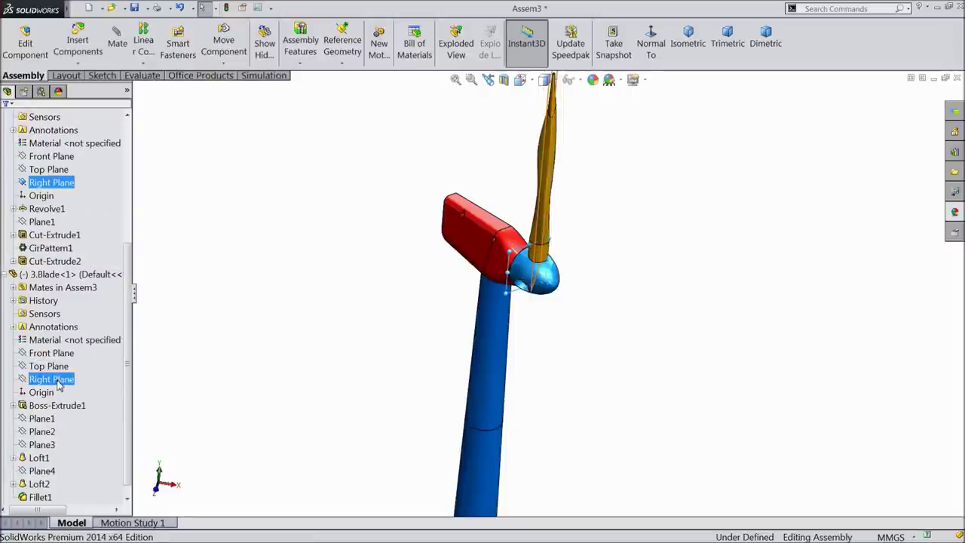
{"action": "left_click", "coordinate": [55, 366]}
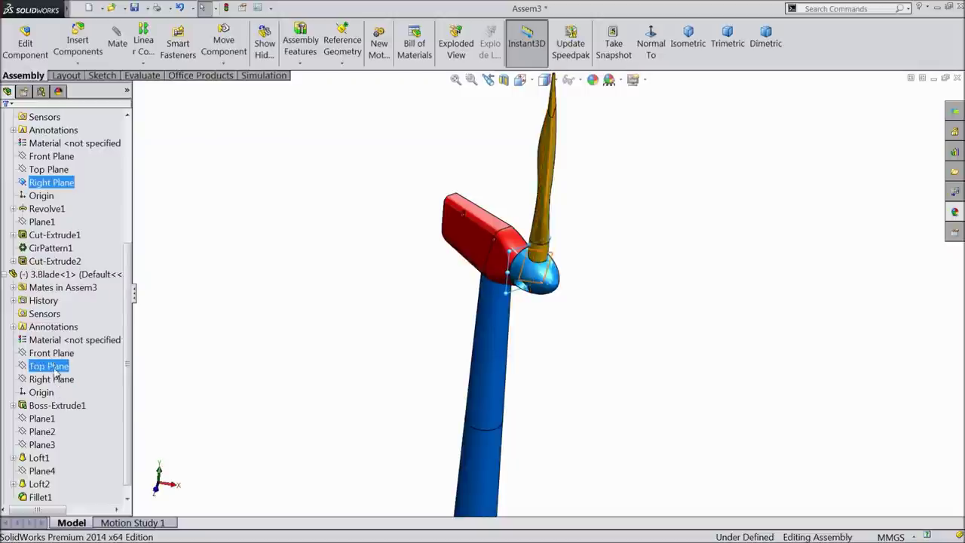
{"action": "left_click", "coordinate": [55, 355]}
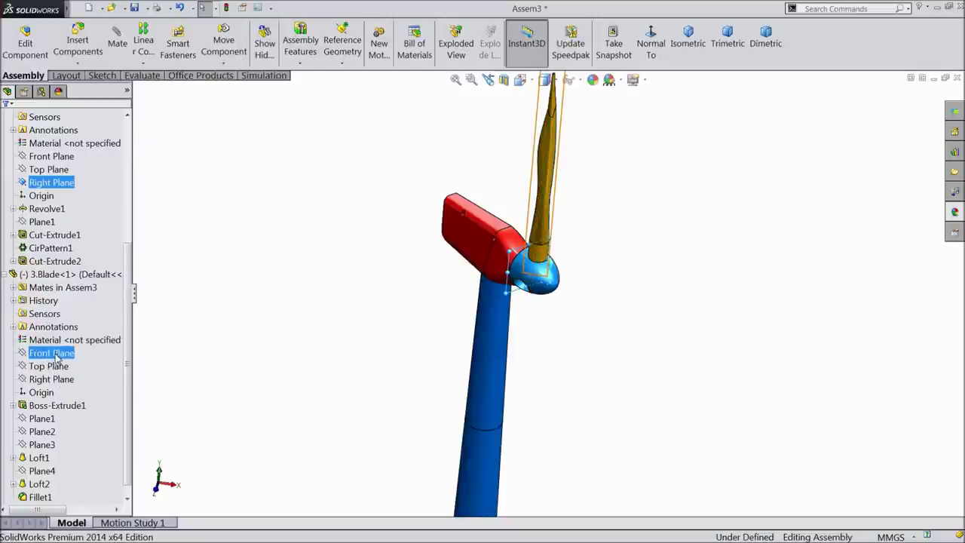
{"action": "mouse_move", "coordinate": [249, 355]}
{"action": "middle_mouse_down"}
{"action": "mouse_move", "coordinate": [344, 349]}
{"action": "mouse_move", "coordinate": [328, 410]}
{"action": "mouse_move", "coordinate": [318, 405]}
{"action": "mouse_move", "coordinate": [336, 379]}
{"action": "mouse_move", "coordinate": [340, 388]}
{"action": "mouse_move", "coordinate": [306, 402]}
{"action": "mouse_move", "coordinate": [312, 381]}
{"action": "mouse_move", "coordinate": [333, 378]}
{"action": "mouse_move", "coordinate": [319, 502]}
{"action": "mouse_move", "coordinate": [314, 312]}
{"action": "mouse_move", "coordinate": [280, 280]}
{"action": "mouse_move", "coordinate": [249, 296]}
{"action": "mouse_move", "coordinate": [269, 362]}
{"action": "mouse_move", "coordinate": [199, 338]}
{"action": "middle_mouse_up"}
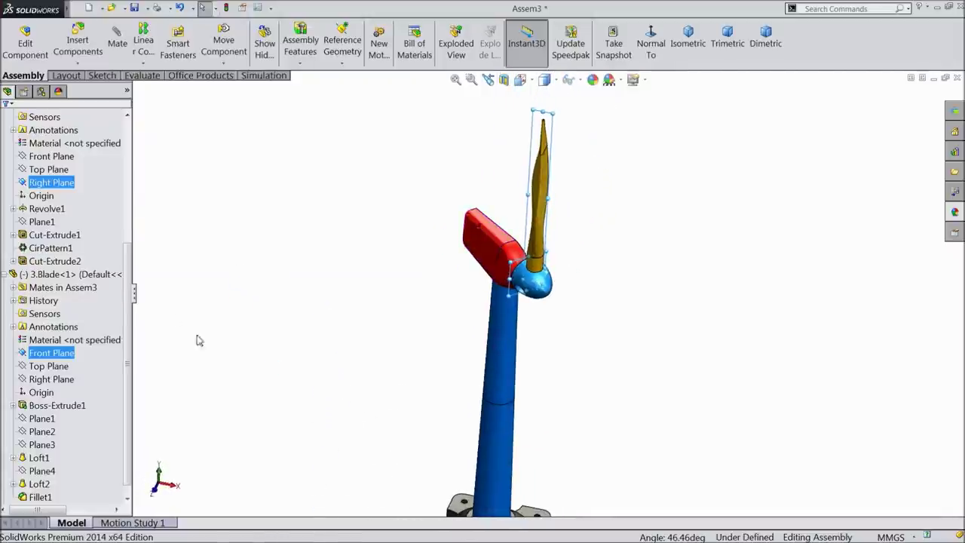
{"action": "left_click", "coordinate": [117, 46]}
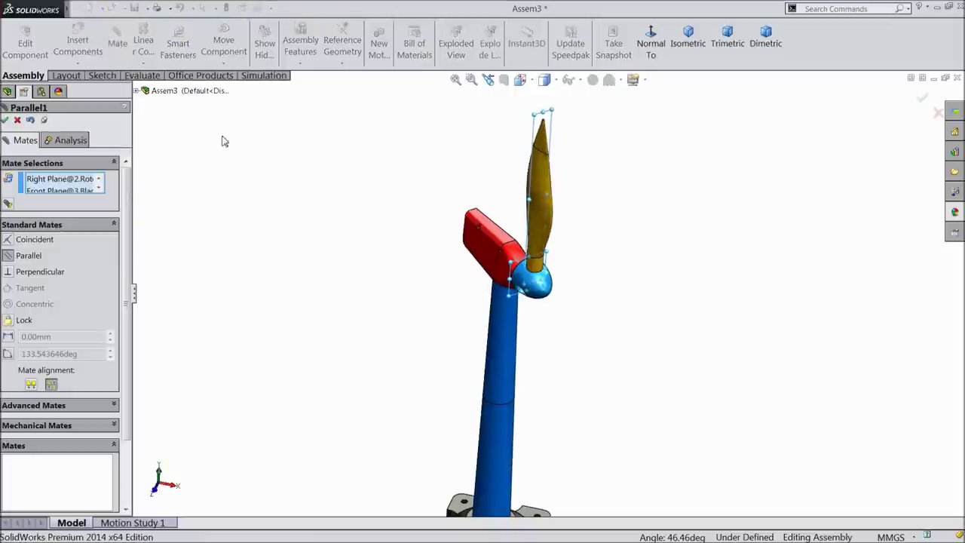
Step: Change the plane mate to an Angle mate of 75 degrees between rotor and blade
{"action": "middle_click_drag", "start_coordinate": [484, 281], "coordinate": [467, 305]}
{"action": "left_click", "coordinate": [7, 354]}
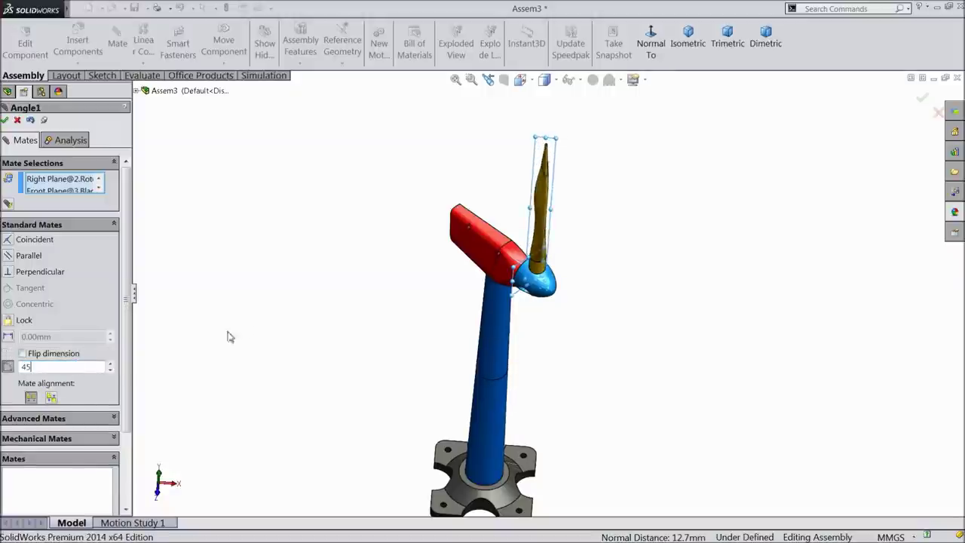
{"action": "type", "text": "45"}
{"action": "key", "text": "Return"}
{"action": "middle_click_drag", "start_coordinate": [365, 312], "coordinate": [369, 286]}
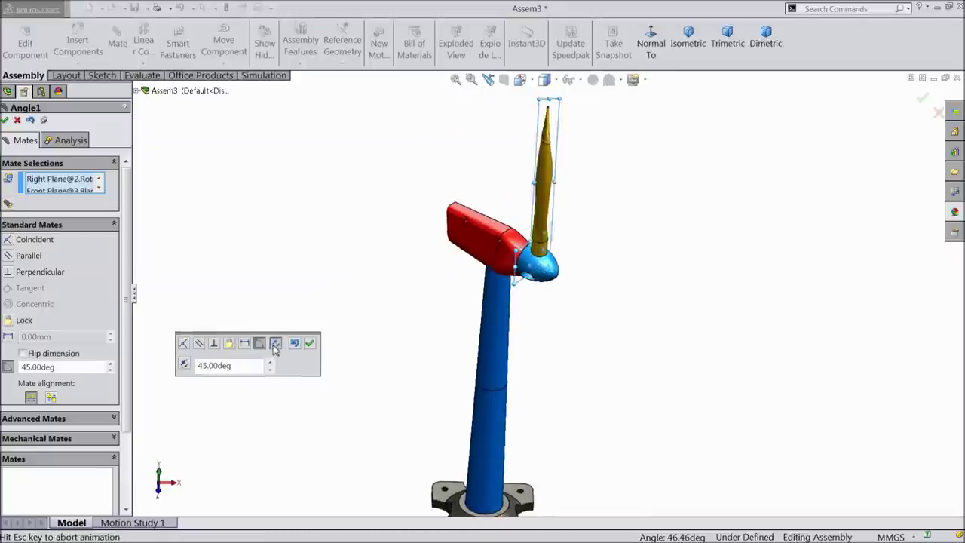
{"action": "middle_click_drag", "start_coordinate": [387, 319], "coordinate": [398, 254]}
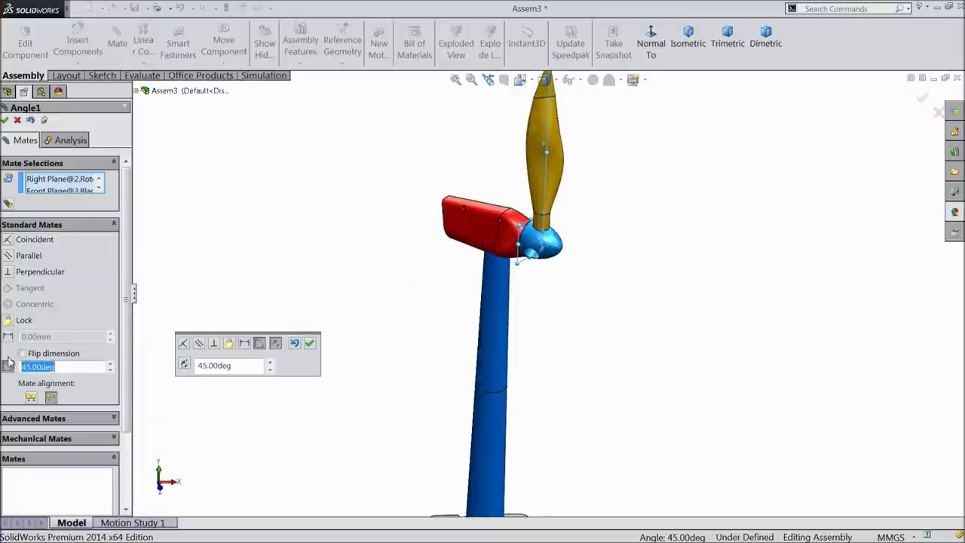
{"action": "key", "text": "Return"}
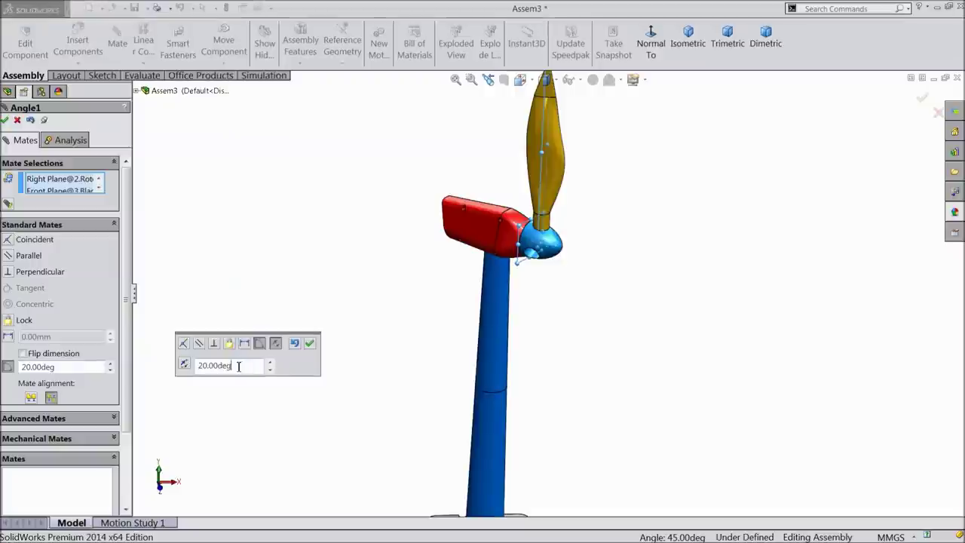
{"action": "middle_click_drag", "start_coordinate": [364, 263], "coordinate": [354, 389]}
{"action": "left_click_drag", "start_coordinate": [250, 369], "coordinate": [213, 367]}
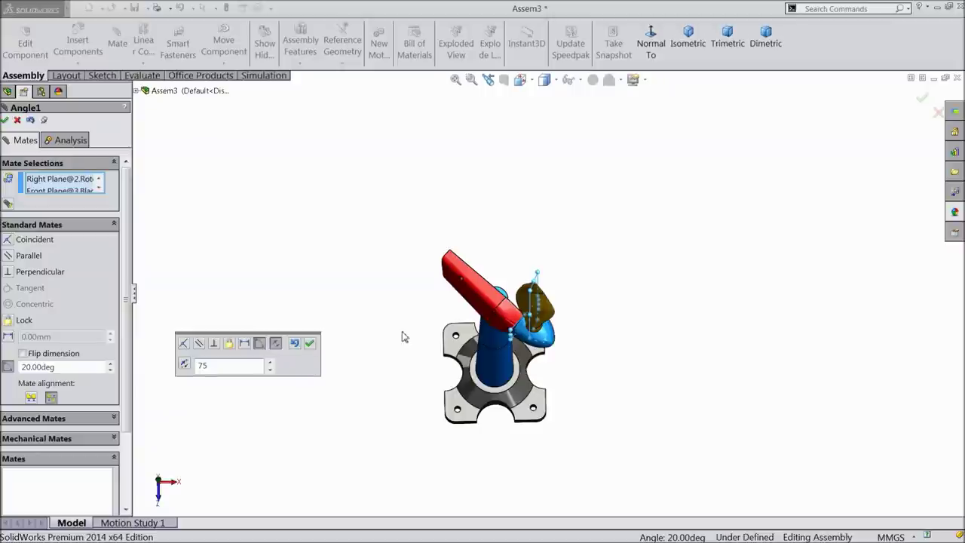
{"action": "middle_click_drag", "start_coordinate": [394, 340], "coordinate": [402, 218]}
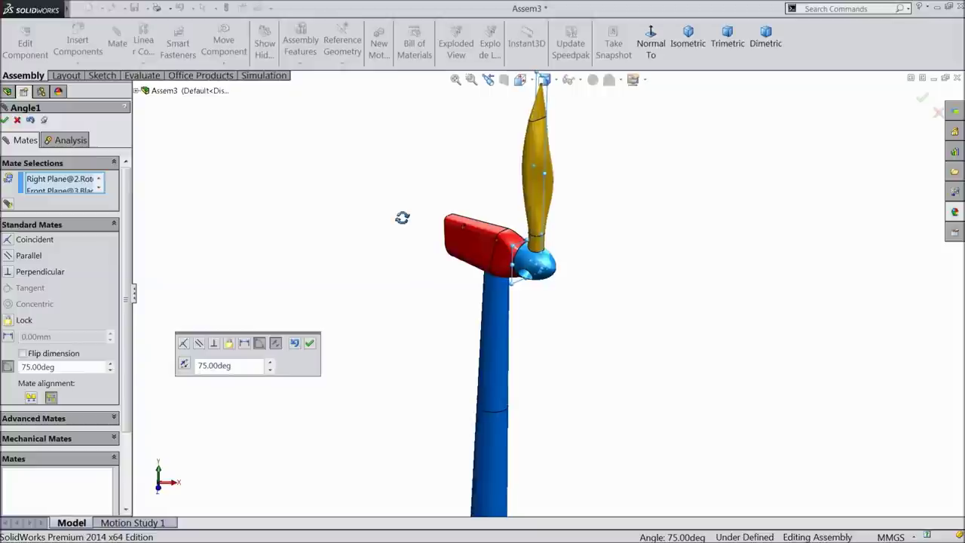
{"action": "left_click", "coordinate": [309, 344]}
{"action": "left_click", "coordinate": [16, 121]}
Step: Orbit the turbine and spin the rotor to test its movement
{"action": "middle_click_drag", "start_coordinate": [349, 295], "coordinate": [382, 296]}
{"action": "middle_click_drag", "start_coordinate": [588, 241], "coordinate": [538, 294]}
{"action": "left_click_drag", "start_coordinate": [519, 315], "coordinate": [518, 294]}
{"action": "middle_click_drag", "start_coordinate": [519, 294], "coordinate": [519, 330]}
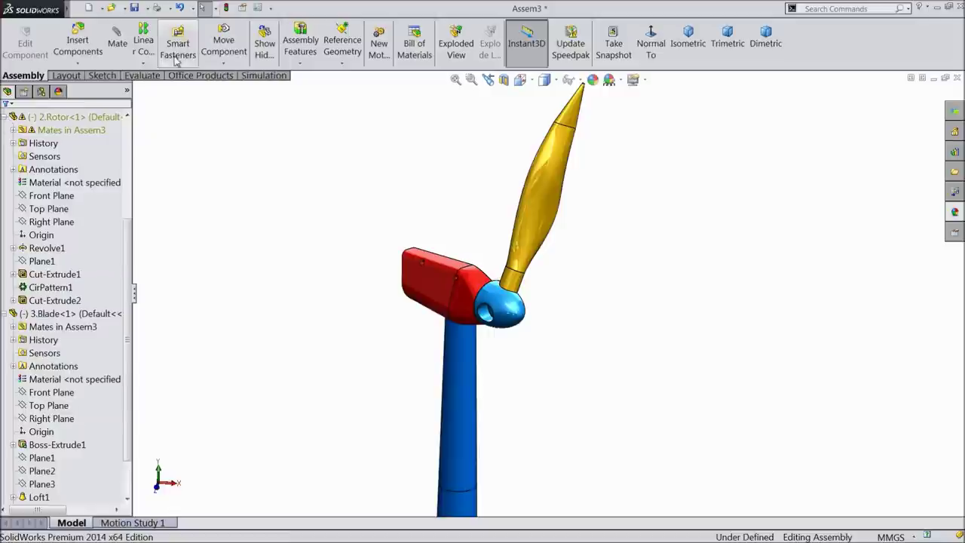
Step: Undo the rotor spin, collapse the Rotor, Blade and Mates tree entries, and show pattern types
{"action": "left_click", "coordinate": [180, 7]}
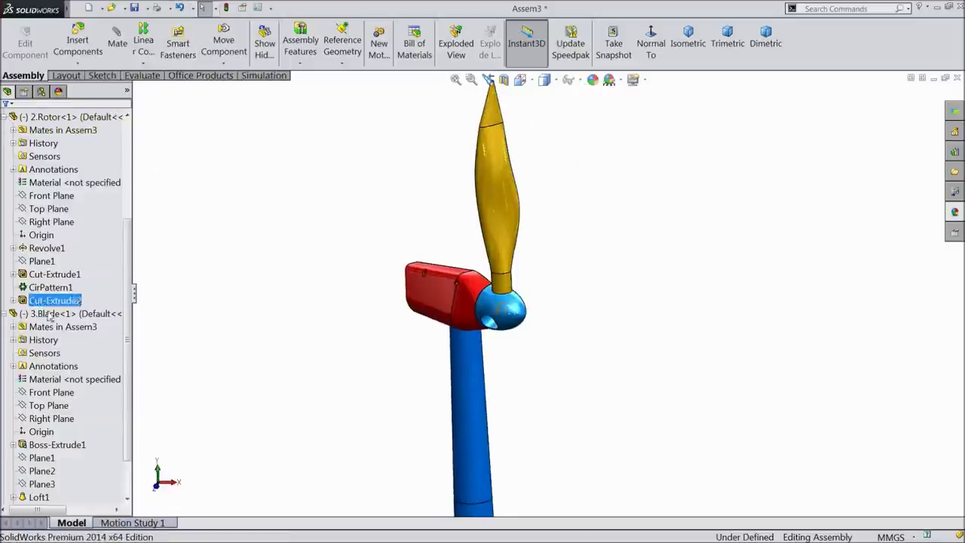
{"action": "left_click", "coordinate": [5, 118]}
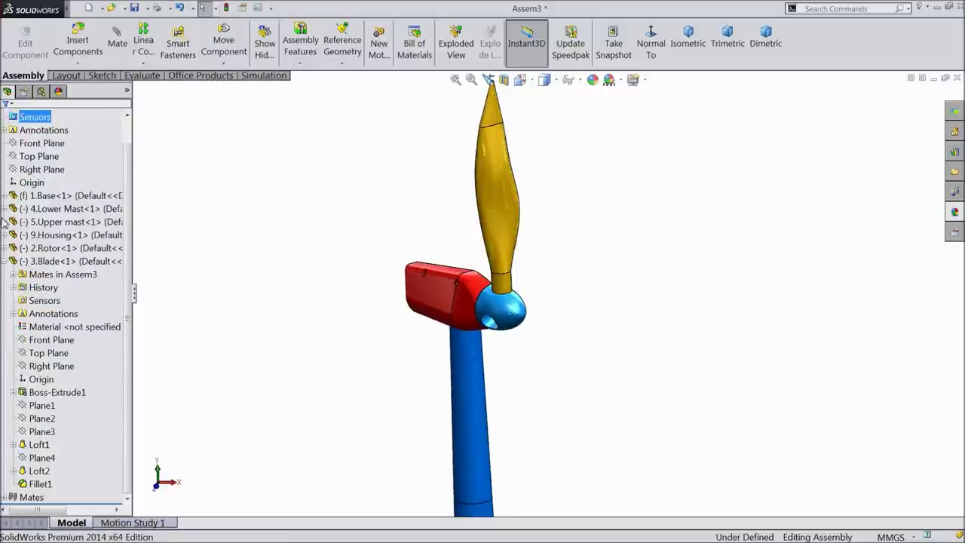
{"action": "left_click", "coordinate": [5, 263]}
{"action": "left_click", "coordinate": [4, 301]}
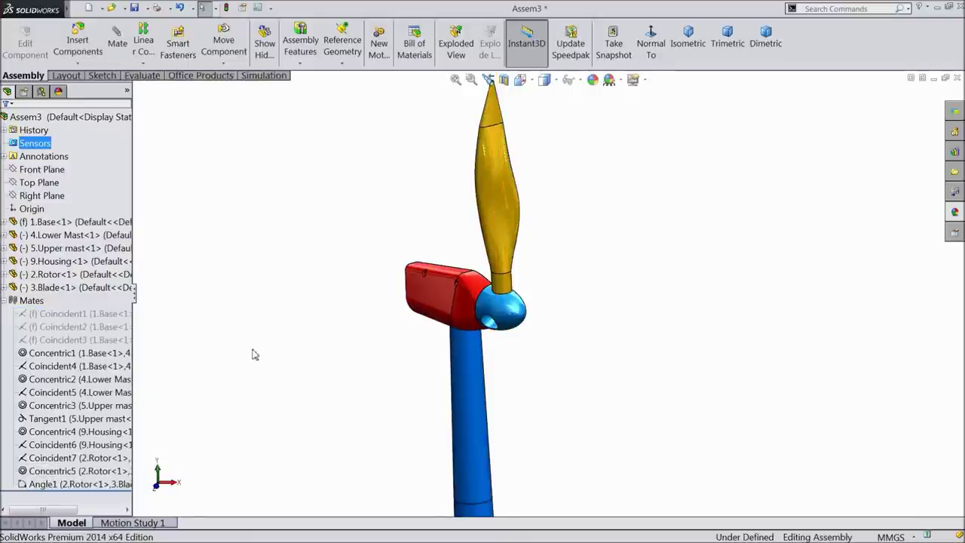
{"action": "left_click", "coordinate": [4, 301]}
{"action": "mouse_move", "coordinate": [257, 327]}
{"action": "middle_mouse_down"}
{"action": "mouse_move", "coordinate": [276, 287]}
{"action": "mouse_move", "coordinate": [249, 329]}
{"action": "middle_mouse_up"}
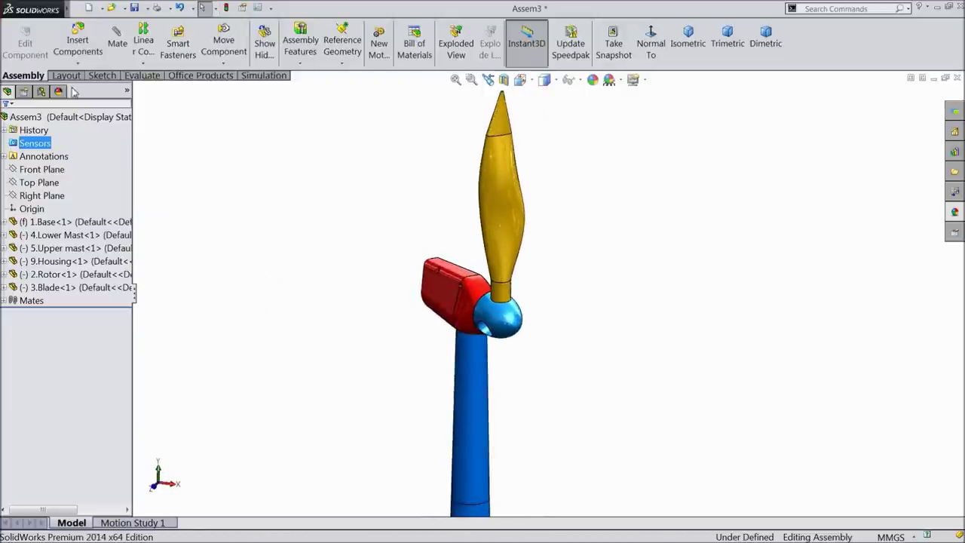
{"action": "left_click", "coordinate": [144, 63]}
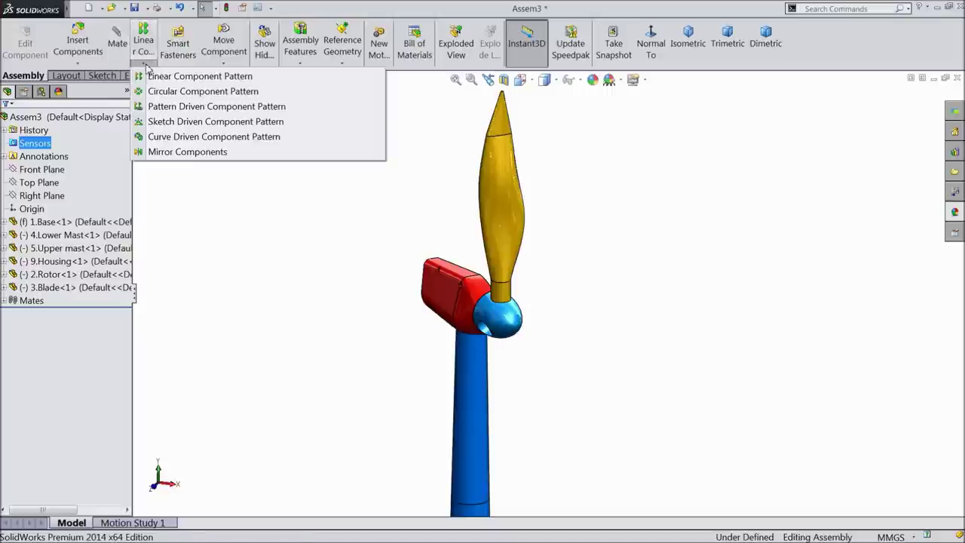
Step: Circularly pattern 3.Blade around the hub's circular edge with 3 evenly spaced instances
{"action": "left_click", "coordinate": [175, 91]}
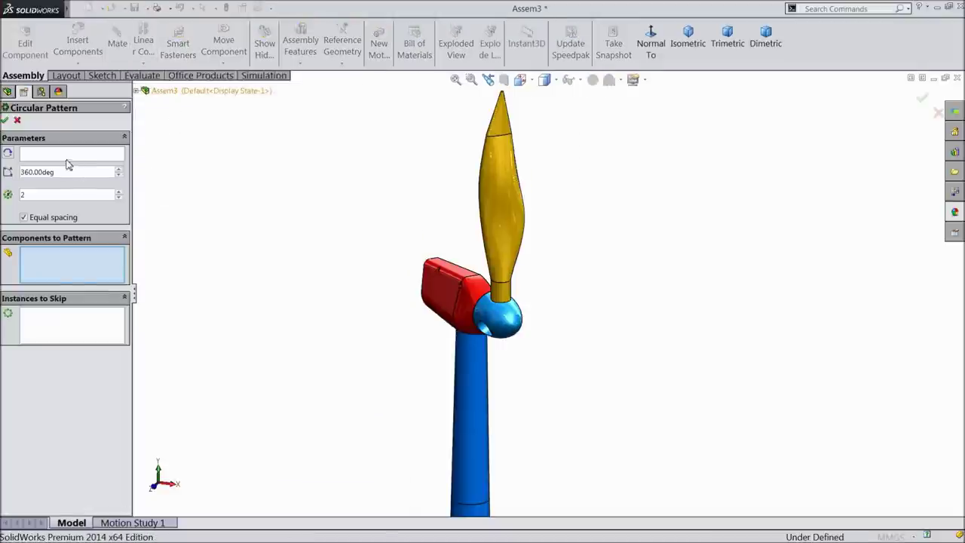
{"action": "left_click", "coordinate": [498, 202]}
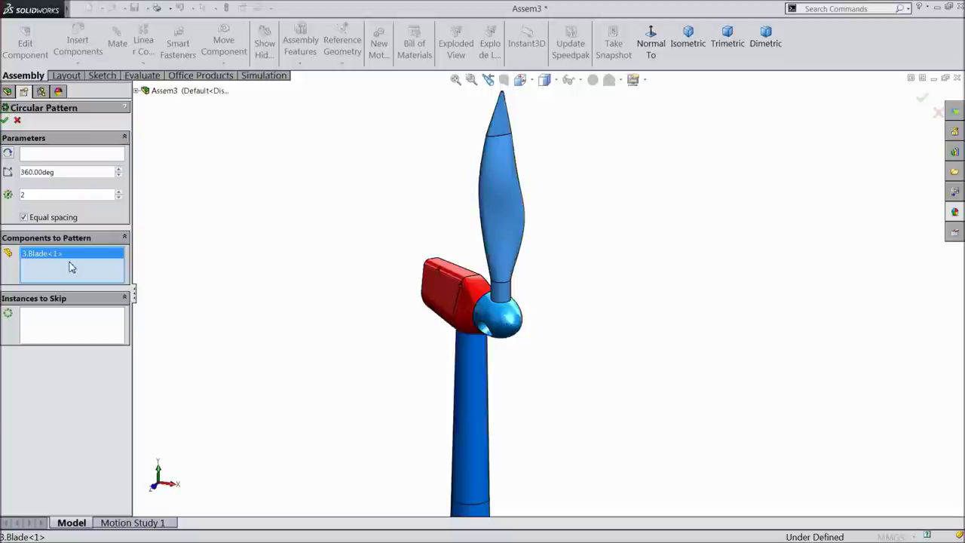
{"action": "left_click", "coordinate": [57, 154]}
{"action": "scroll", "coordinate": [502, 310], "scroll_direction": "down", "scroll_amount": 4}
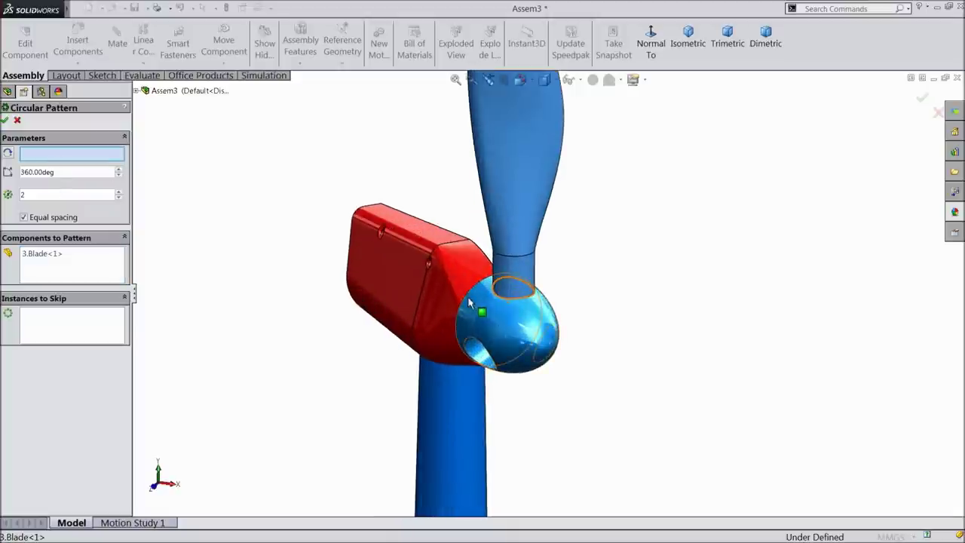
{"action": "left_click", "coordinate": [467, 301]}
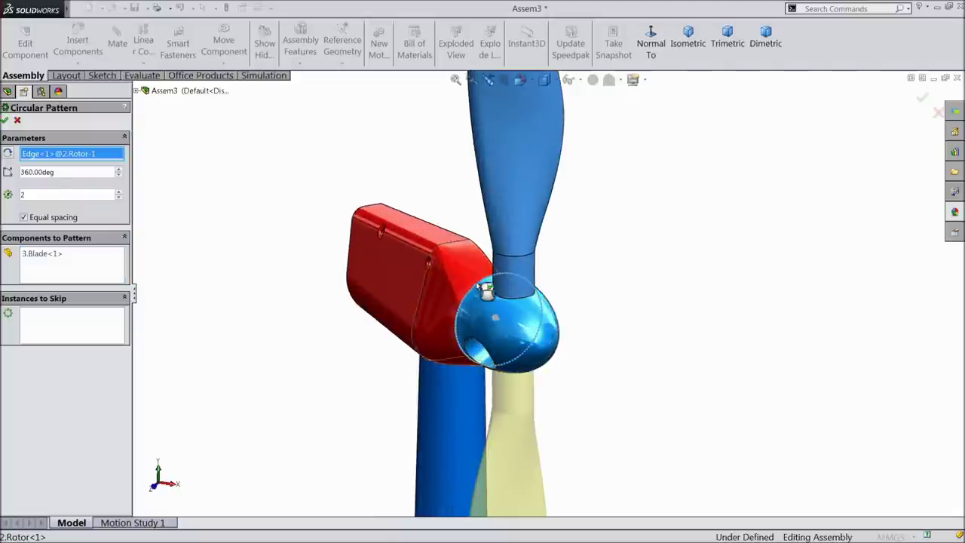
{"action": "left_click", "coordinate": [119, 192]}
{"action": "scroll", "coordinate": [381, 329], "scroll_direction": "up", "scroll_amount": 3}
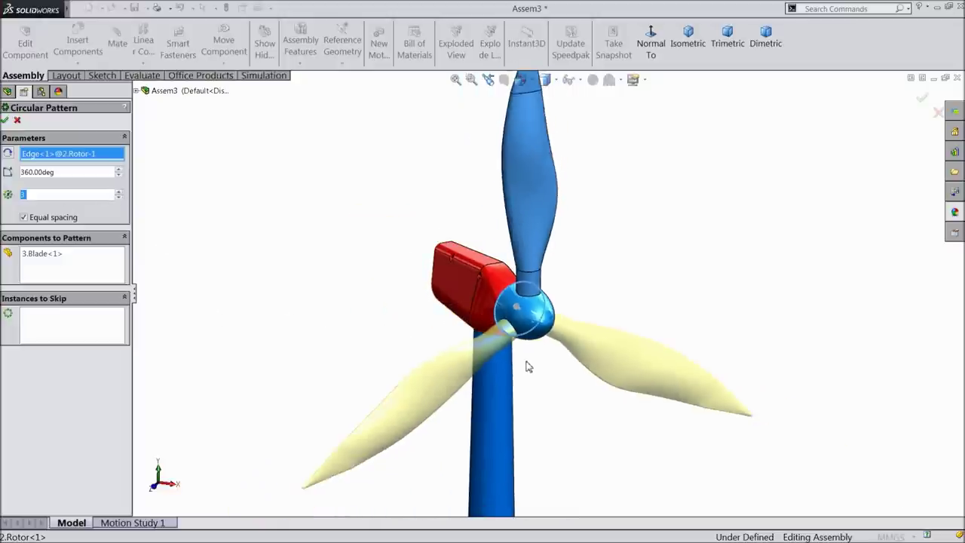
{"action": "middle_click_drag", "start_coordinate": [529, 366], "coordinate": [520, 357]}
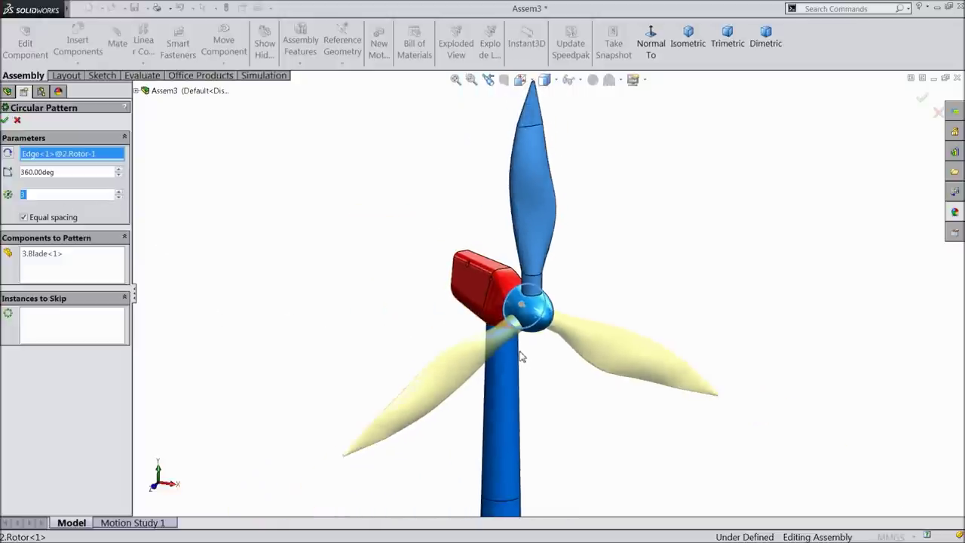
{"action": "left_click", "coordinate": [5, 120]}
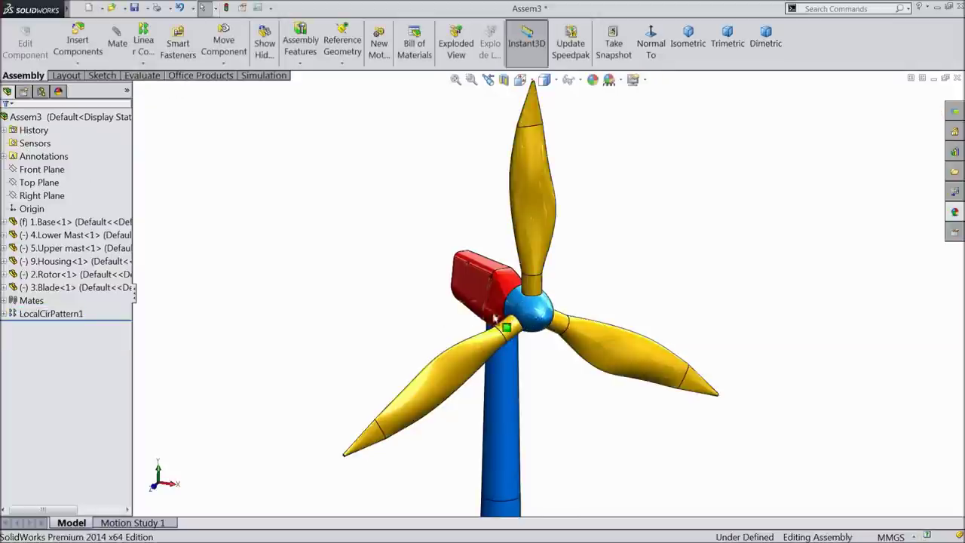
{"action": "scroll", "coordinate": [534, 302], "scroll_direction": "down", "scroll_amount": 2}
{"action": "left_click_drag", "start_coordinate": [543, 317], "coordinate": [572, 327]}
{"action": "left_click", "coordinate": [598, 324]}
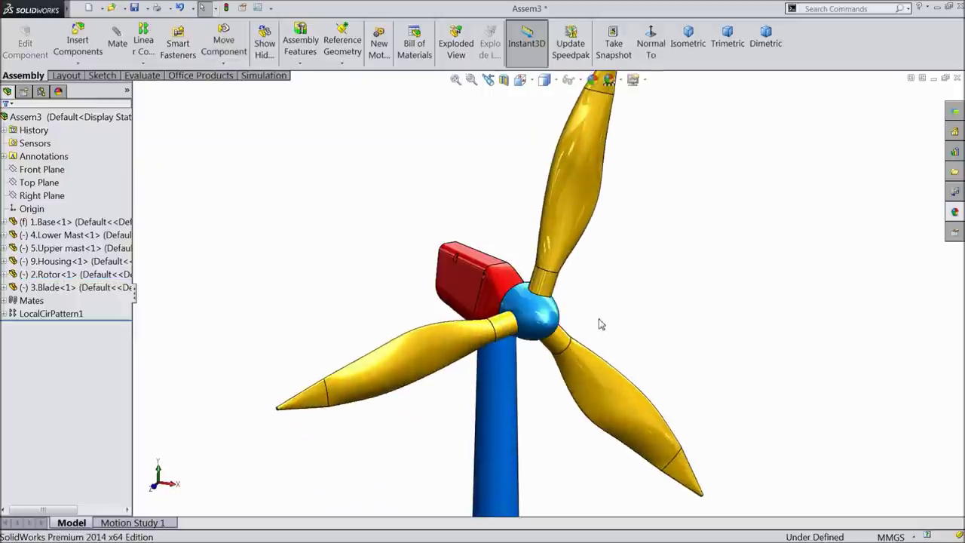
Step: Insert 6.Shaft.SLDPRT and 8.Washer.SLDPRT from the Wind Turbine folder and place them beside the housing
{"action": "scroll", "coordinate": [600, 323], "scroll_direction": "up", "scroll_amount": 3}
{"action": "middle_click_drag", "start_coordinate": [601, 321], "coordinate": [591, 280]}
{"action": "scroll", "coordinate": [595, 280], "scroll_direction": "down", "scroll_amount": 2}
{"action": "scroll", "coordinate": [595, 280], "scroll_direction": "down", "scroll_amount": 5}
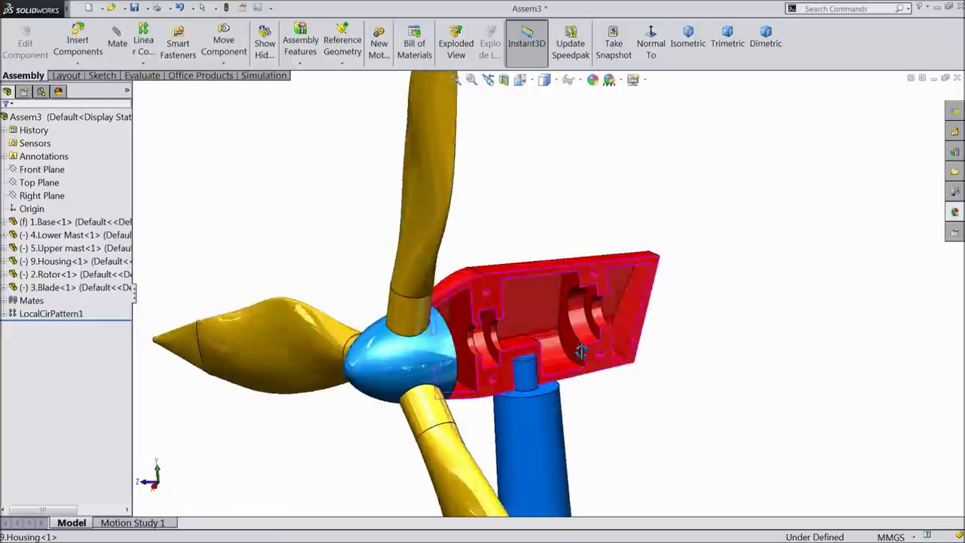
{"action": "left_click", "coordinate": [76, 65]}
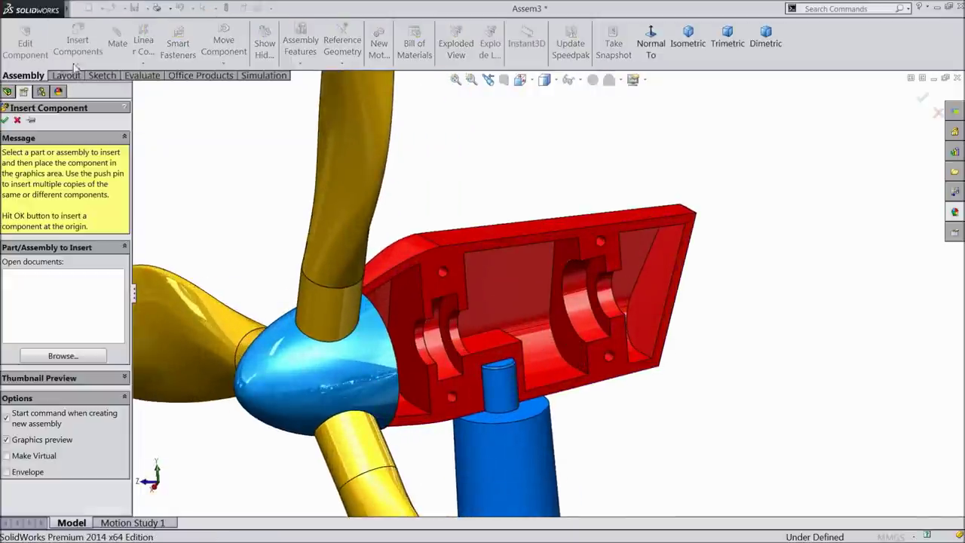
{"action": "left_click", "coordinate": [65, 355]}
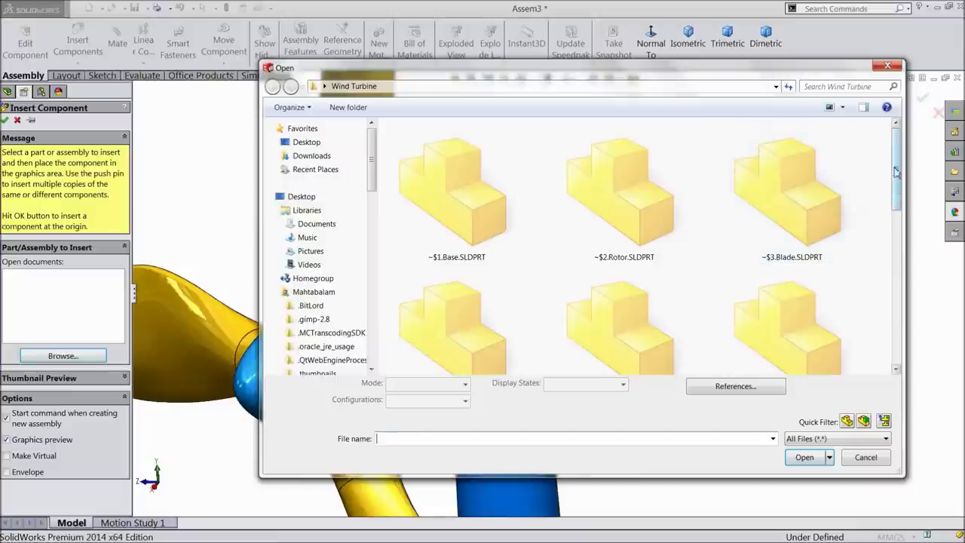
{"action": "left_click", "coordinate": [845, 108]}
{"action": "left_click", "coordinate": [877, 147]}
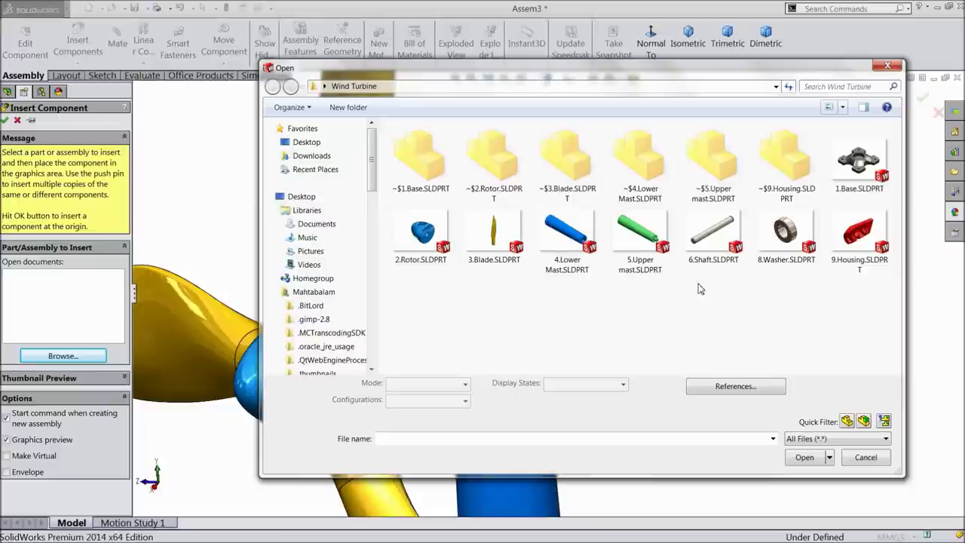
{"action": "left_click", "coordinate": [717, 241]}
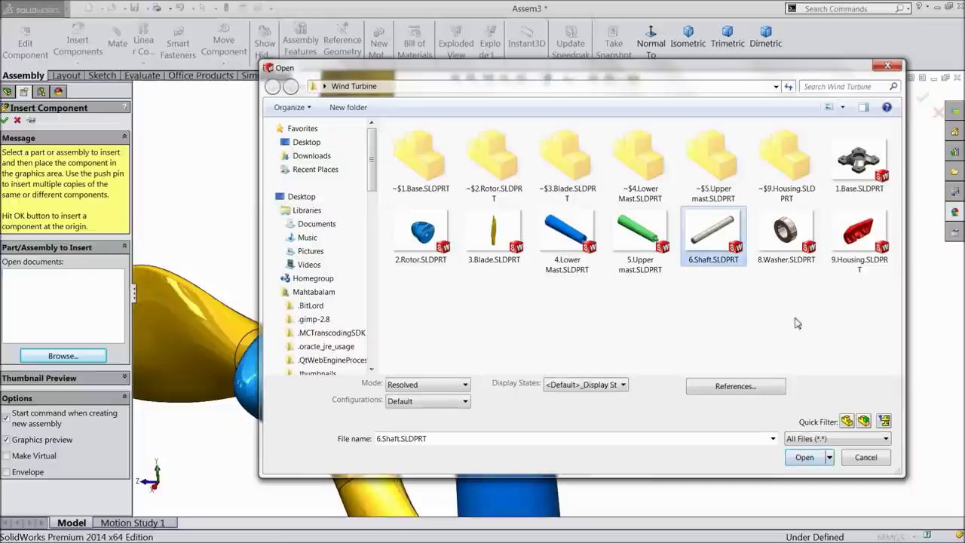
{"action": "left_click", "coordinate": [787, 241], "text": "ctrl"}
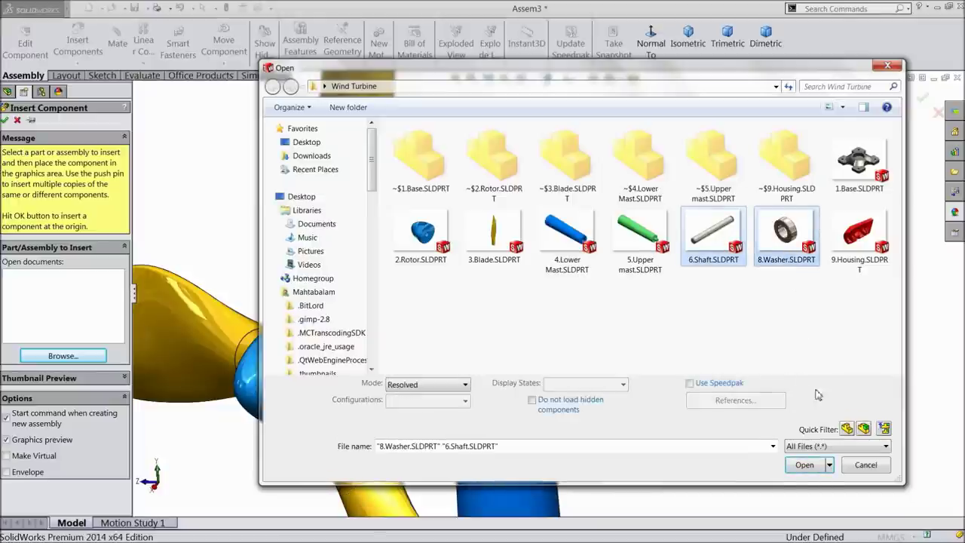
{"action": "left_click", "coordinate": [804, 464]}
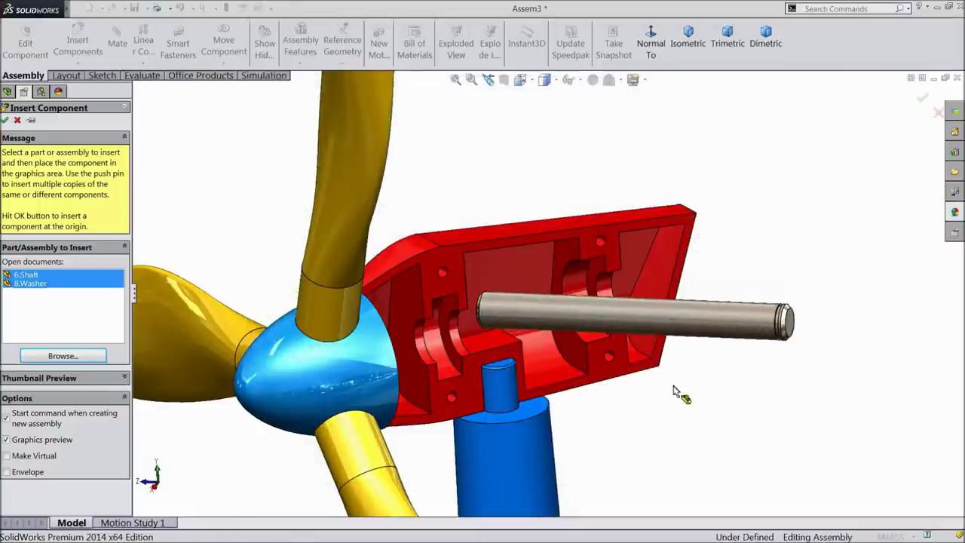
{"action": "left_click", "coordinate": [816, 371]}
{"action": "left_click", "coordinate": [639, 260]}
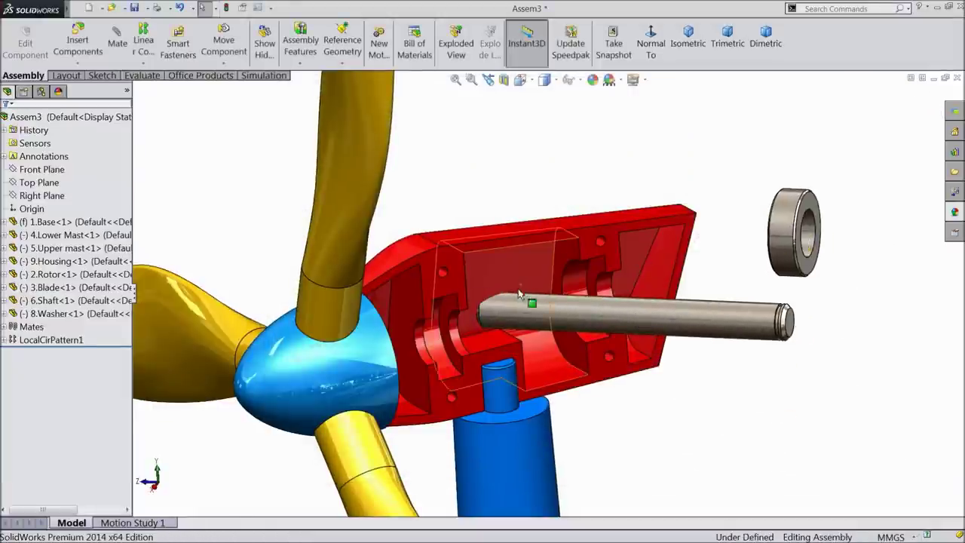
Step: Mate the shaft concentric with the housing's bore face
{"action": "scroll", "coordinate": [521, 304], "scroll_direction": "down", "scroll_amount": 4}
{"action": "left_click", "coordinate": [116, 38]}
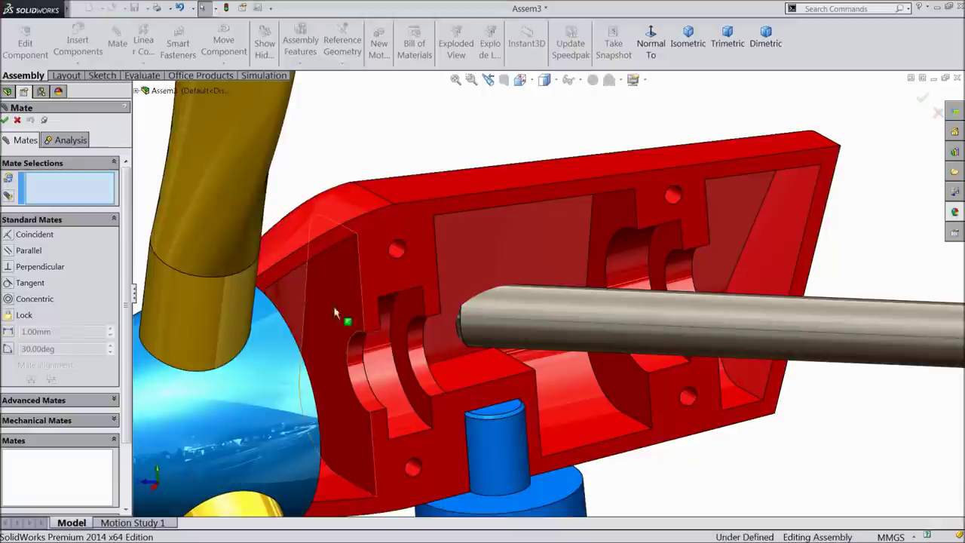
{"action": "left_click", "coordinate": [413, 342]}
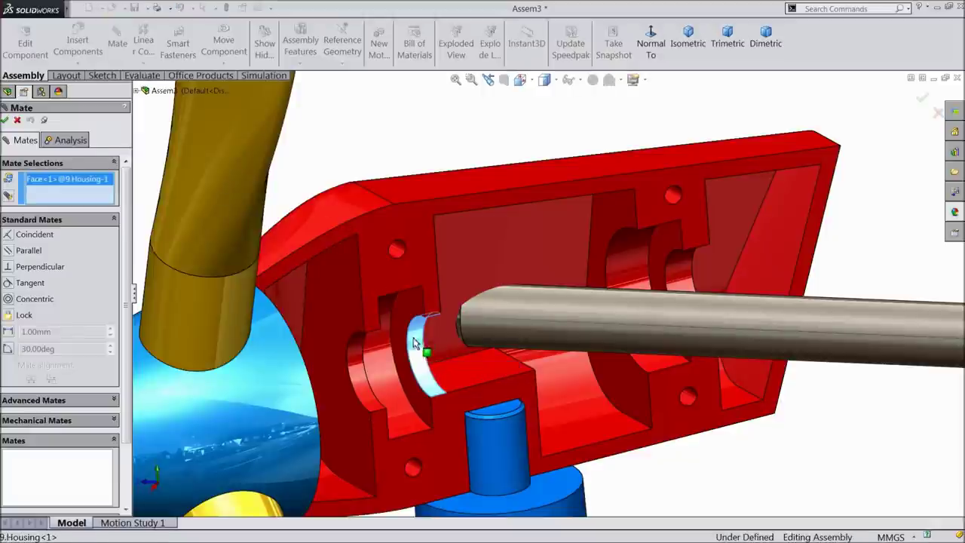
{"action": "left_click", "coordinate": [595, 339]}
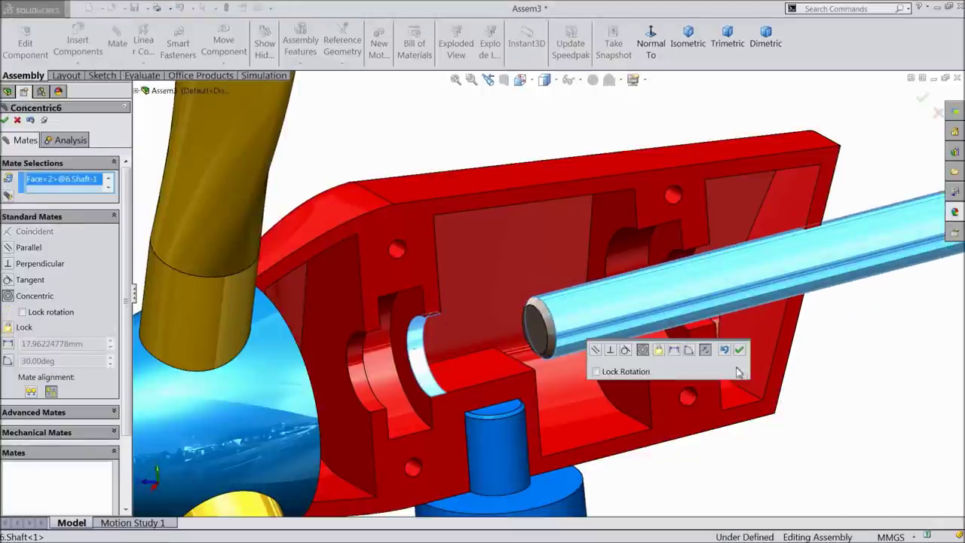
{"action": "left_click", "coordinate": [740, 350]}
Step: Select the rotor's hole face and the shaft's end face for a second mate
{"action": "scroll", "coordinate": [472, 394], "scroll_direction": "up", "scroll_amount": 5}
{"action": "middle_click_drag", "start_coordinate": [471, 394], "coordinate": [429, 369]}
{"action": "scroll", "coordinate": [426, 347], "scroll_direction": "down", "scroll_amount": 5}
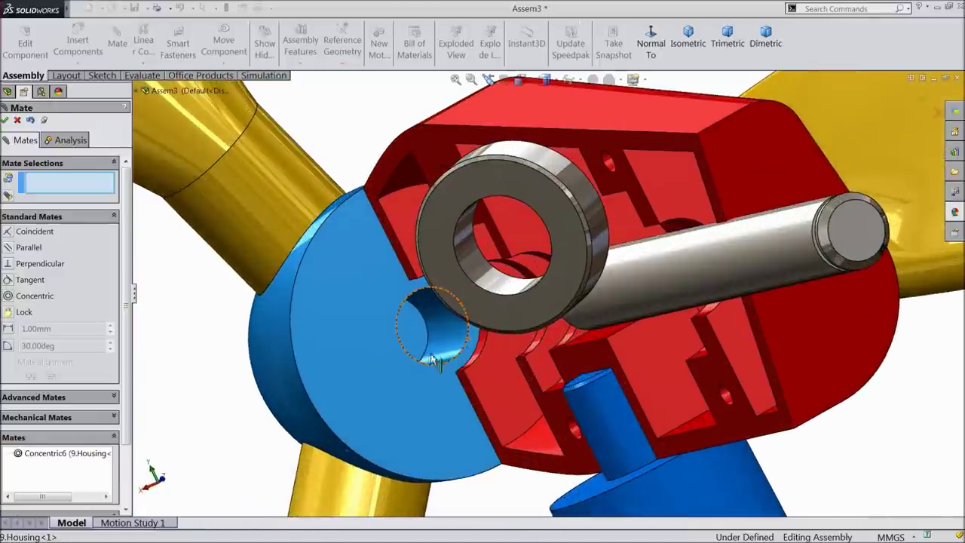
{"action": "left_click", "coordinate": [424, 343]}
{"action": "scroll", "coordinate": [437, 361], "scroll_direction": "up", "scroll_amount": 4}
{"action": "middle_click_drag", "start_coordinate": [456, 379], "coordinate": [633, 354]}
{"action": "scroll", "coordinate": [617, 360], "scroll_direction": "down", "scroll_amount": 3}
{"action": "scroll", "coordinate": [663, 332], "scroll_direction": "down", "scroll_amount": 3}
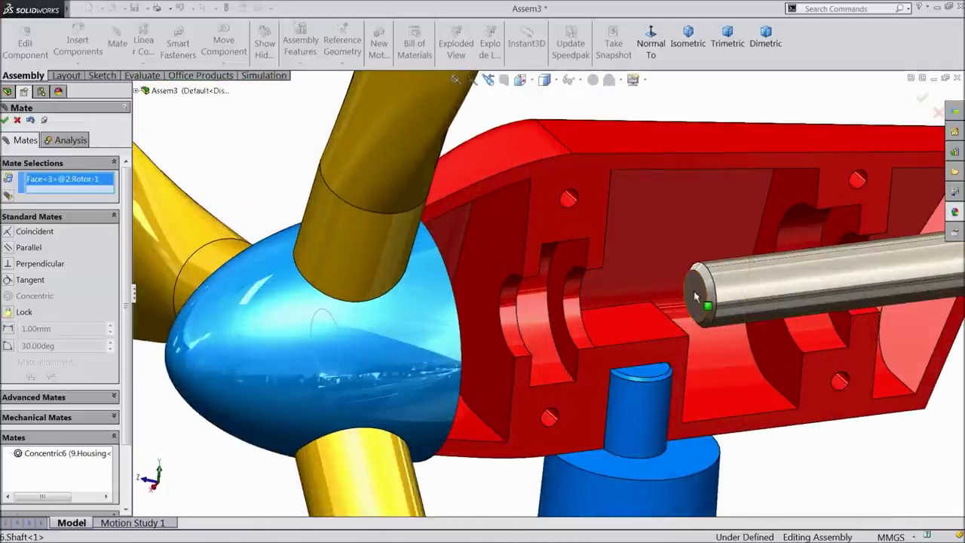
{"action": "left_click", "coordinate": [701, 302]}
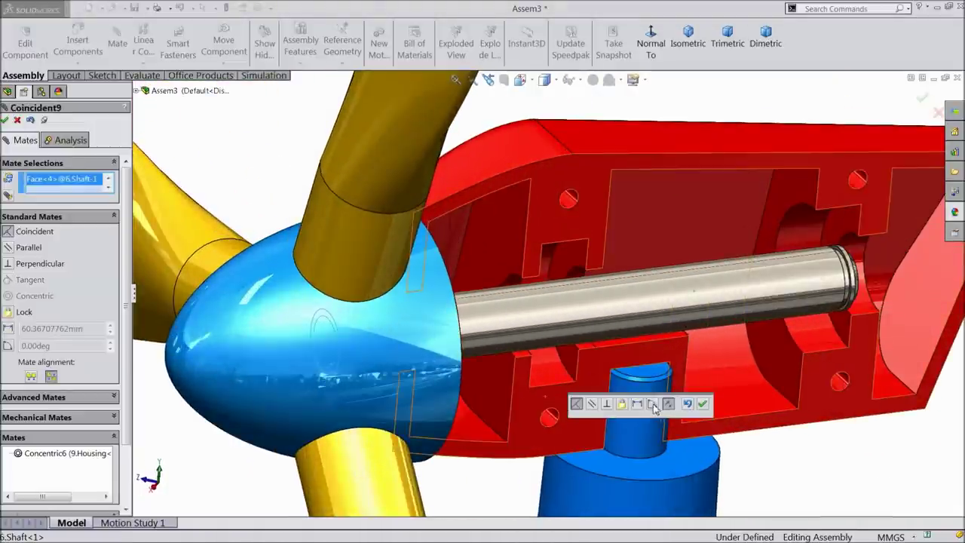
Step: Make it a 10 mm distance mate and accept it as Distance1
{"action": "left_click", "coordinate": [637, 404]}
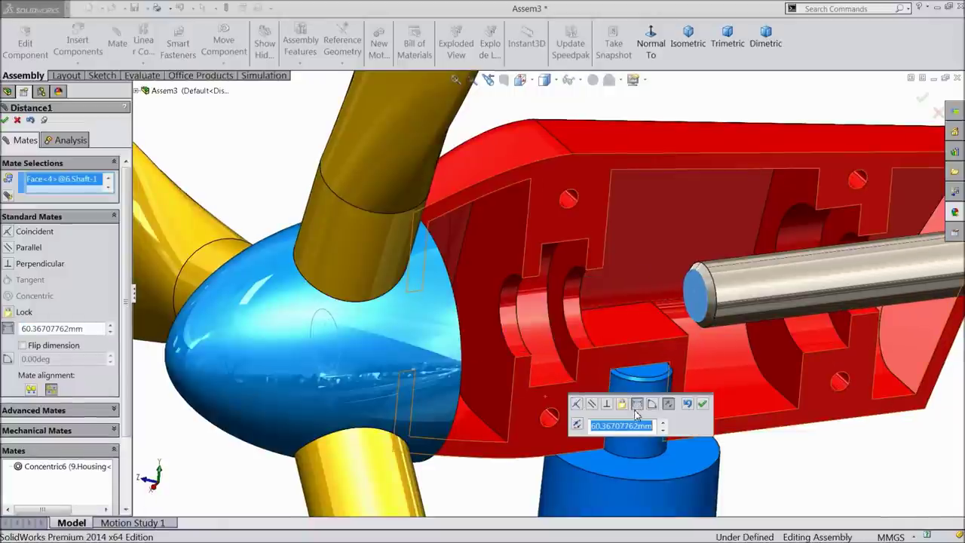
{"action": "type", "text": "10"}
{"action": "key", "text": "Return"}
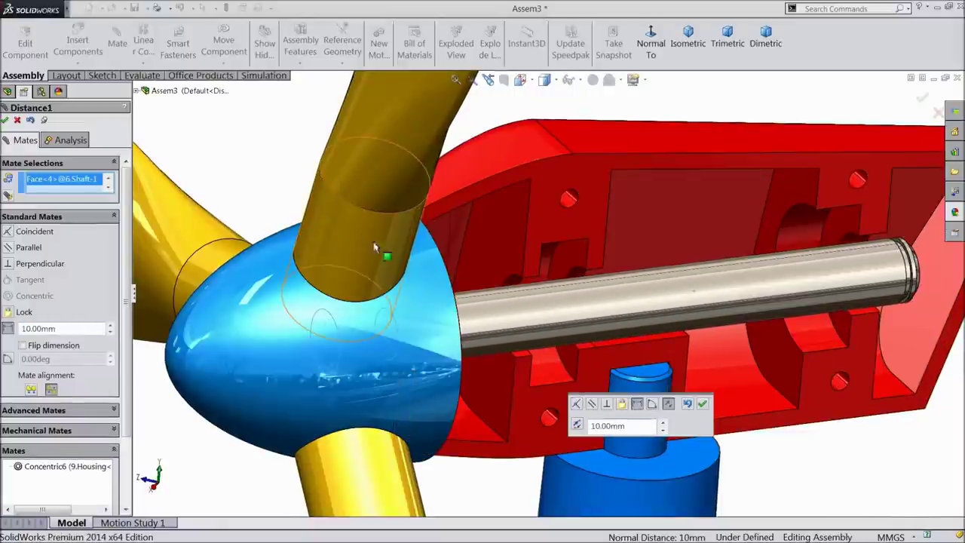
{"action": "scroll", "coordinate": [511, 302], "scroll_direction": "down", "scroll_amount": 3}
{"action": "middle_click_drag", "start_coordinate": [511, 301], "coordinate": [542, 301]}
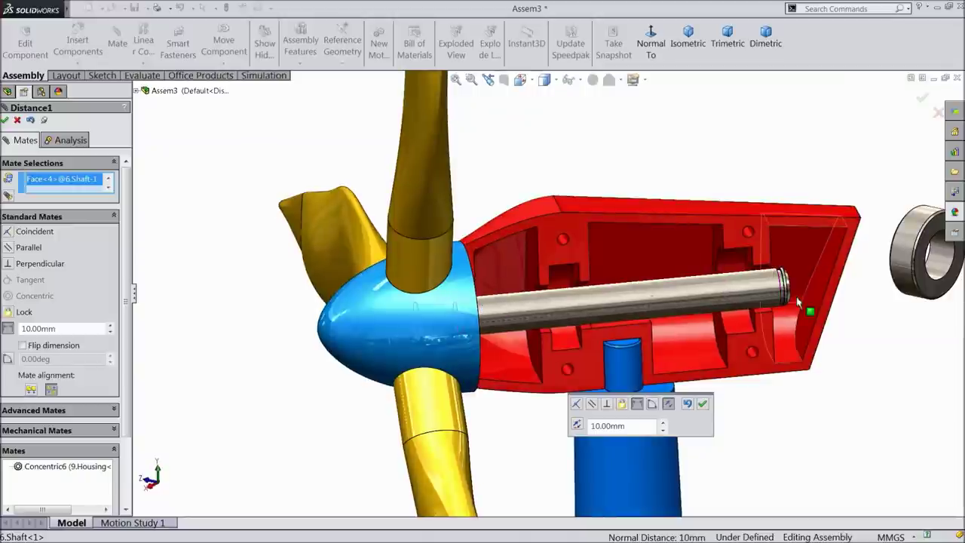
{"action": "scroll", "coordinate": [543, 302], "scroll_direction": "up", "scroll_amount": 3}
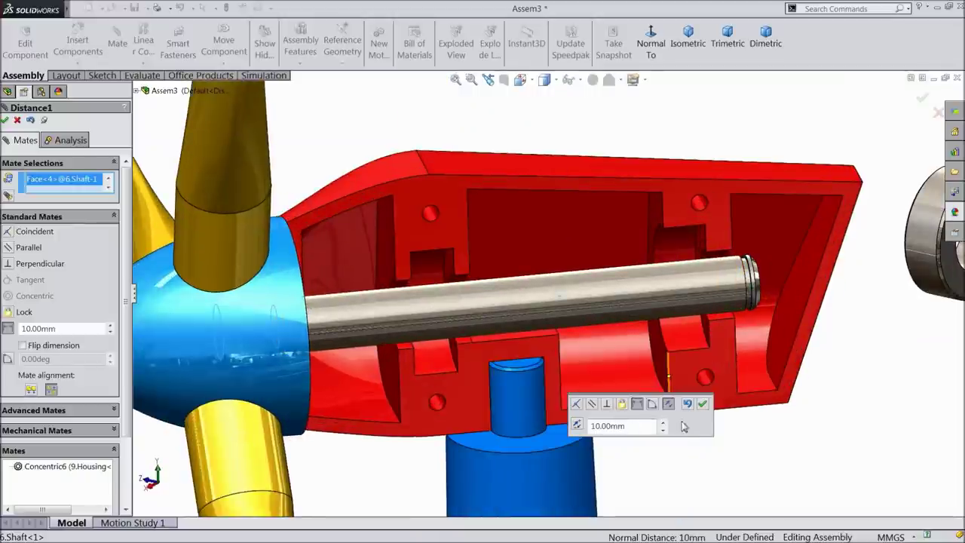
{"action": "left_click", "coordinate": [703, 404]}
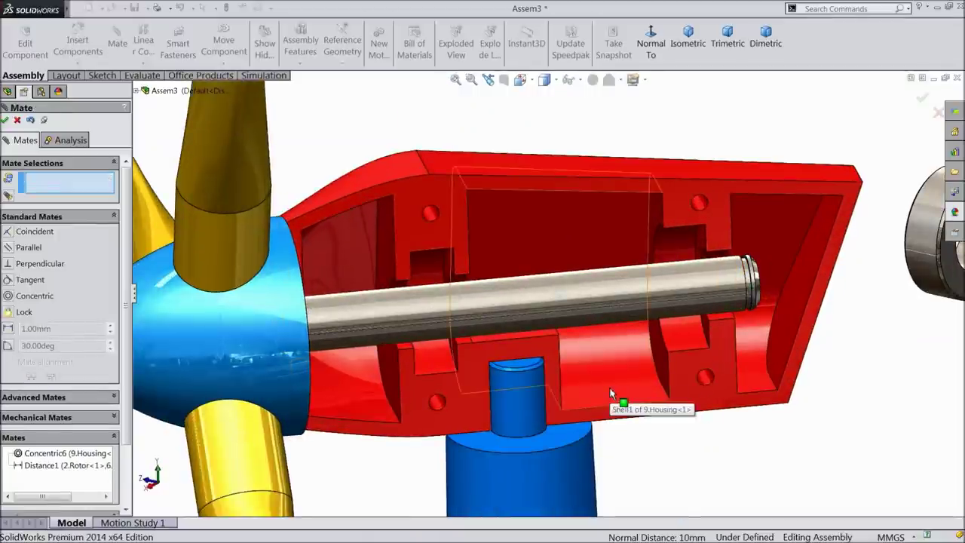
{"action": "scroll", "coordinate": [614, 398], "scroll_direction": "down", "scroll_amount": 2}
{"action": "scroll", "coordinate": [747, 327], "scroll_direction": "up", "scroll_amount": 2}
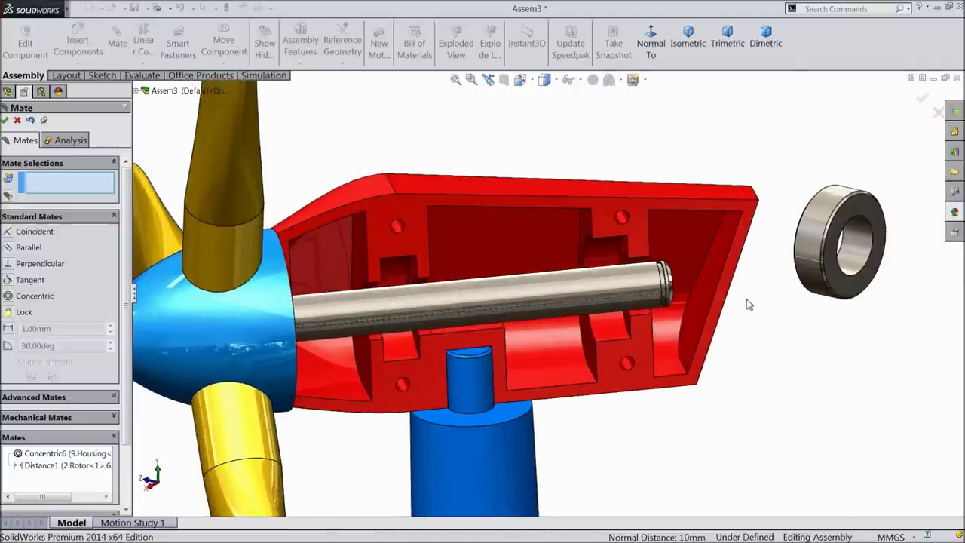
Step: Mate the washer concentric with the front housing slot
{"action": "left_click", "coordinate": [411, 281]}
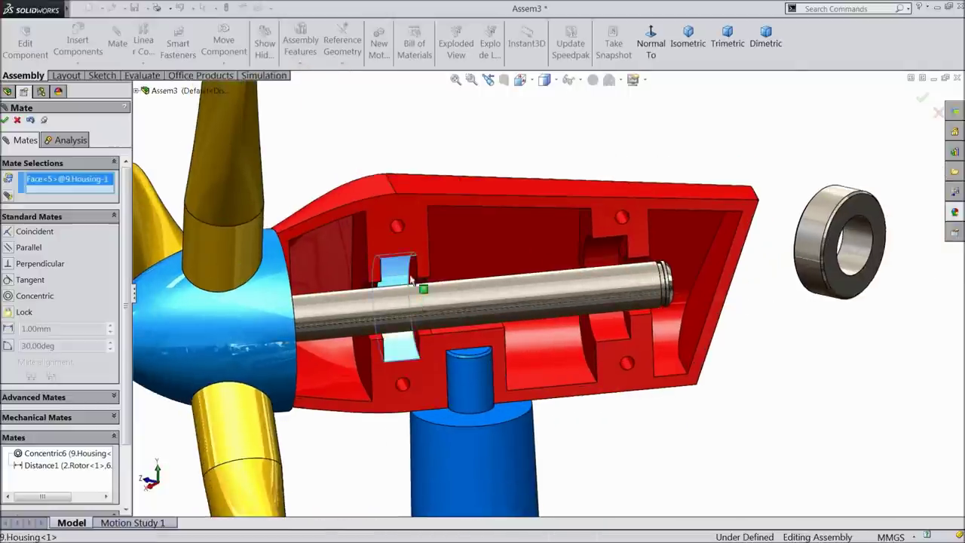
{"action": "left_click", "coordinate": [819, 232]}
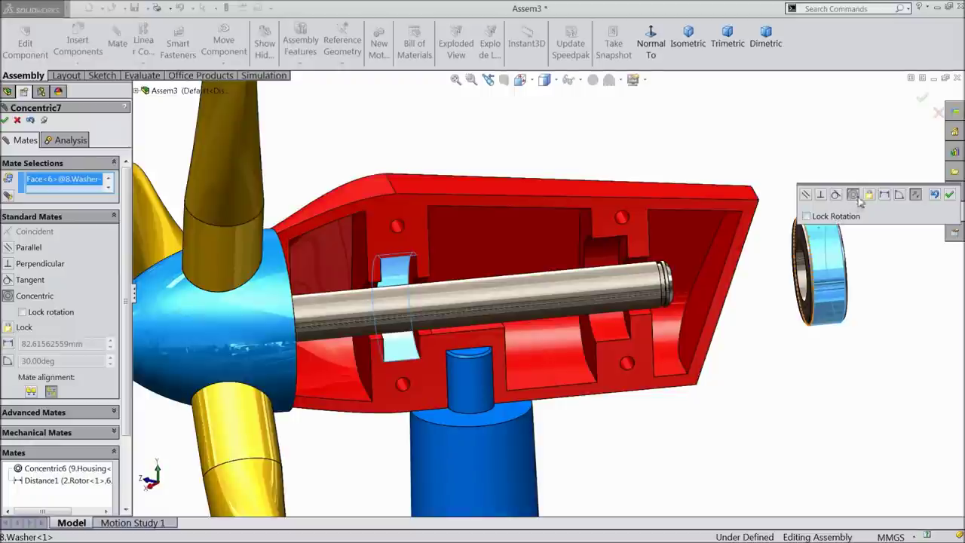
{"action": "left_click", "coordinate": [951, 196]}
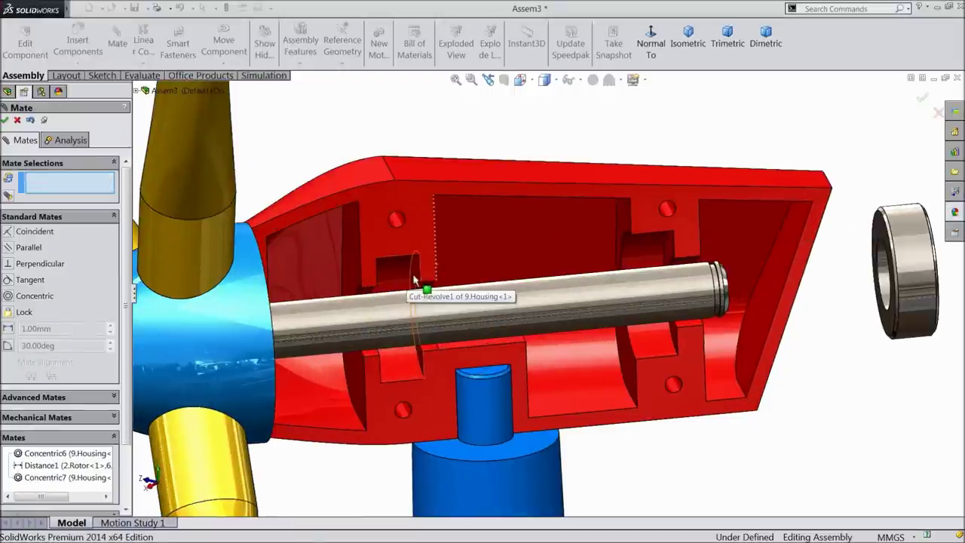
Step: Make the washer's face coincident with the slot's side face and close the Mate manager
{"action": "middle_click_drag", "start_coordinate": [422, 282], "coordinate": [381, 283]}
{"action": "left_click", "coordinate": [365, 279]}
{"action": "middle_click_drag", "start_coordinate": [455, 297], "coordinate": [781, 301]}
{"action": "left_click", "coordinate": [808, 322]}
{"action": "middle_click_drag", "start_coordinate": [613, 387], "coordinate": [655, 380]}
{"action": "left_click", "coordinate": [833, 358]}
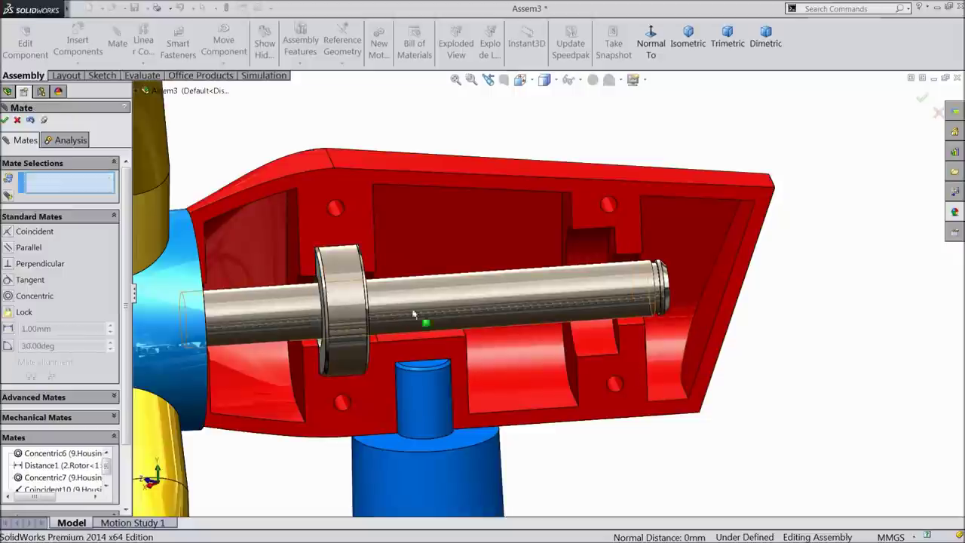
{"action": "scroll", "coordinate": [425, 324], "scroll_direction": "down", "scroll_amount": 4}
{"action": "left_click", "coordinate": [18, 121]}
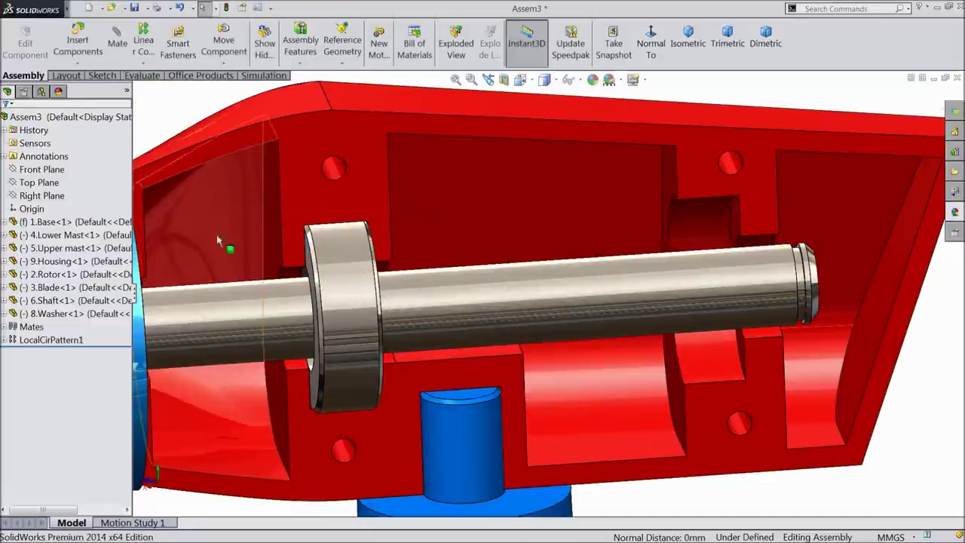
Step: Copy the washer as 8.Washer<2> and drop it above the housing
{"action": "left_click_drag", "start_coordinate": [364, 339], "coordinate": [616, 411], "text": "ctrl"}
{"action": "scroll", "coordinate": [632, 407], "scroll_direction": "up", "scroll_amount": 5}
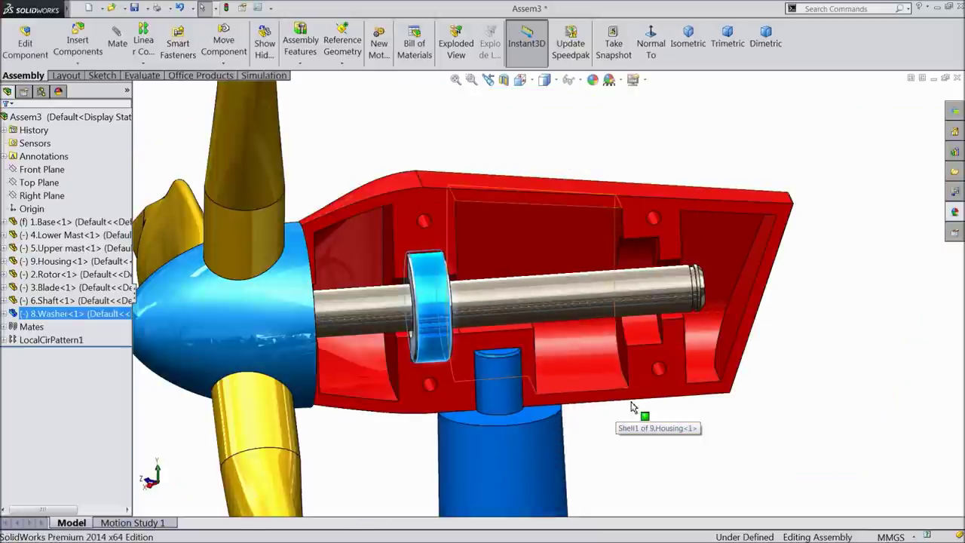
{"action": "key", "text": "Escape"}
{"action": "mouse_move", "coordinate": [642, 415]}
{"action": "middle_mouse_down"}
{"action": "mouse_move", "coordinate": [616, 417]}
{"action": "mouse_move", "coordinate": [625, 411]}
{"action": "middle_mouse_up"}
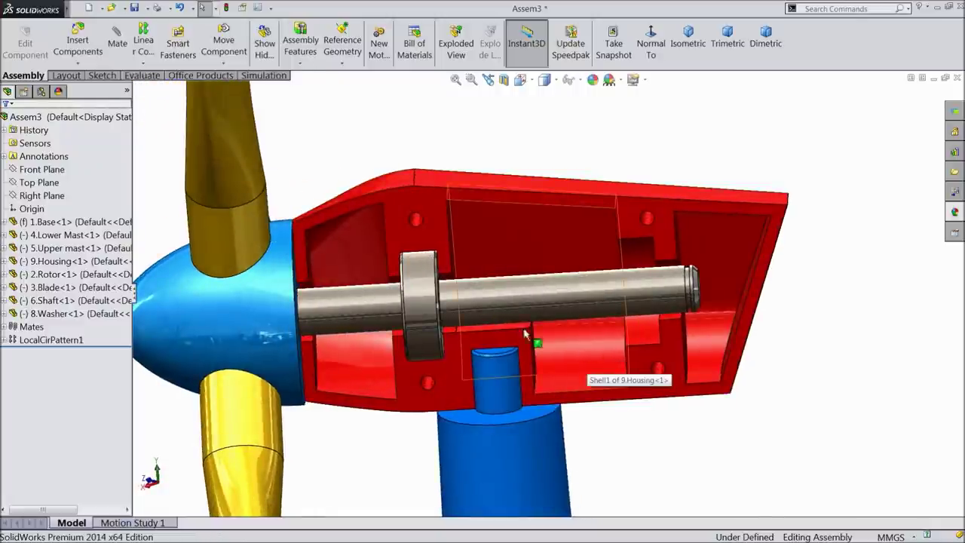
{"action": "left_click_drag", "start_coordinate": [422, 320], "coordinate": [476, 154], "text": "ctrl"}
{"action": "middle_click_drag", "start_coordinate": [555, 147], "coordinate": [535, 173]}
{"action": "left_click", "coordinate": [114, 34]}
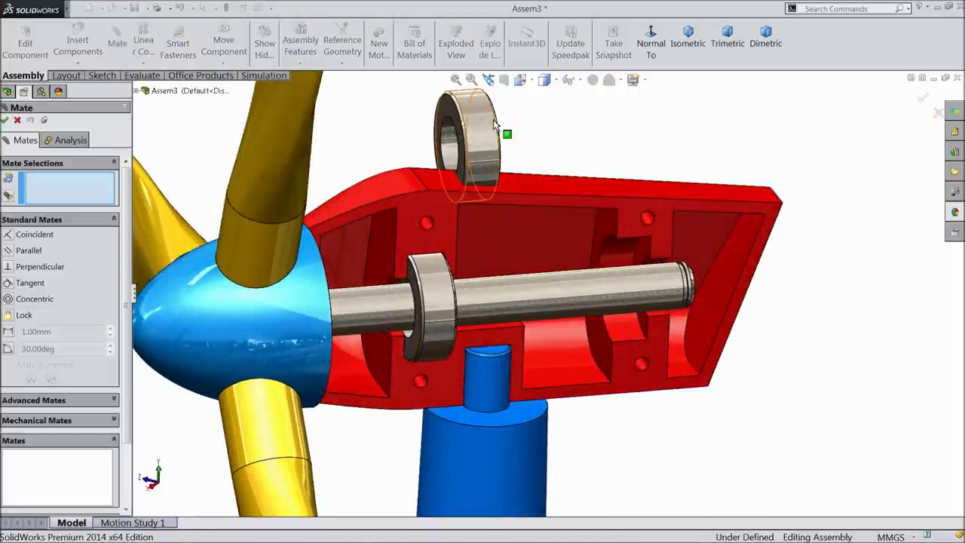
Step: Make the second washer concentric with the rear housing bore (Concentric8)
{"action": "left_click", "coordinate": [491, 147]}
{"action": "left_click", "coordinate": [614, 257]}
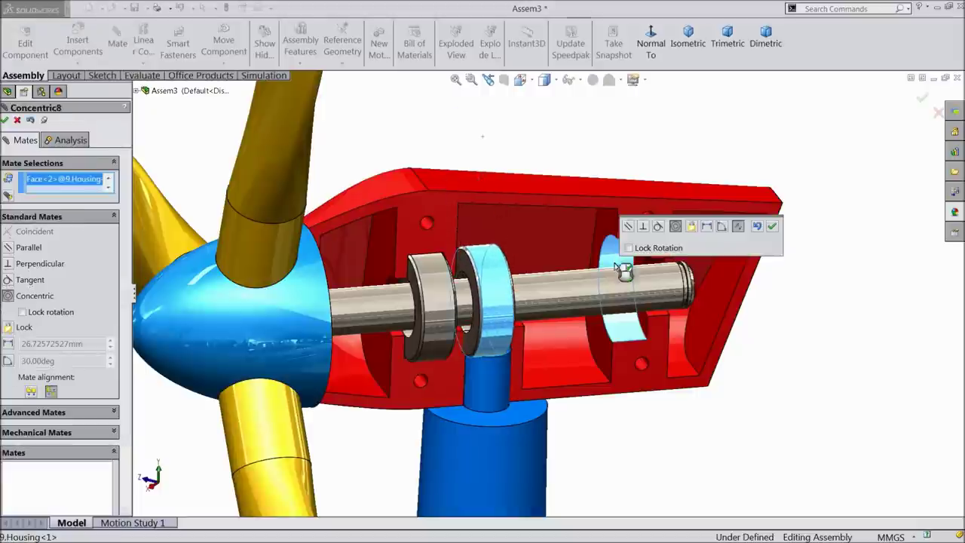
{"action": "left_click", "coordinate": [772, 226]}
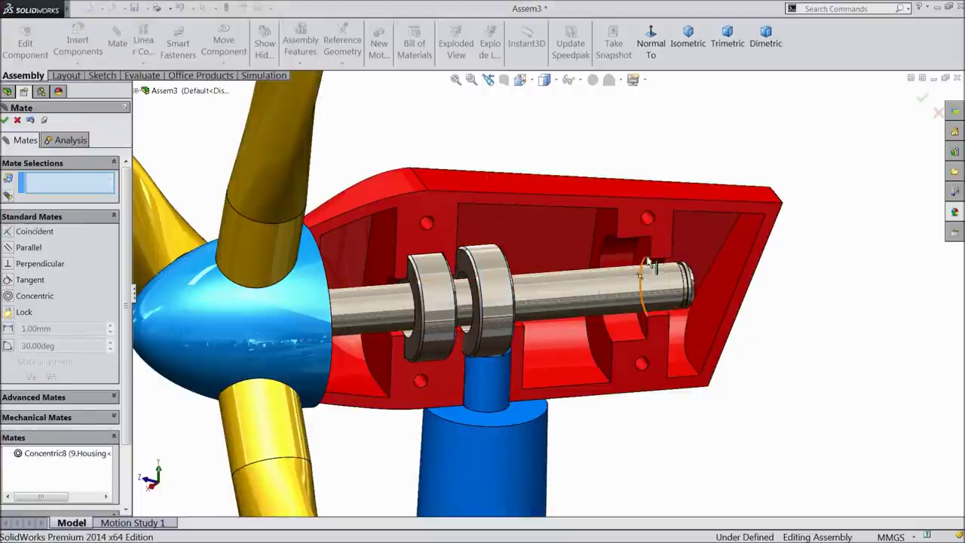
Step: Add Coincident11 seating the second washer's face in the slot and close the Mate manager
{"action": "left_click", "coordinate": [646, 258]}
{"action": "middle_click_drag", "start_coordinate": [640, 260], "coordinate": [573, 274]}
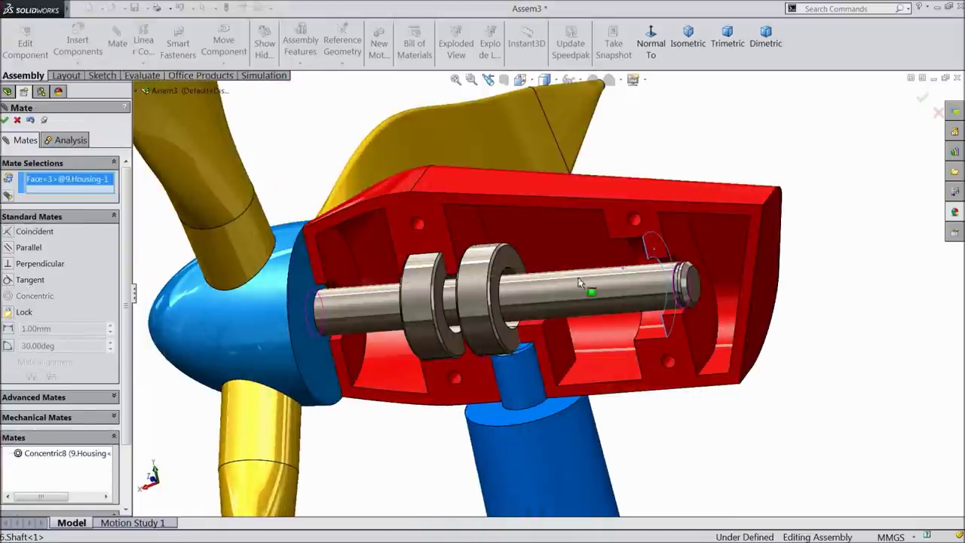
{"action": "left_click", "coordinate": [516, 262]}
{"action": "left_click", "coordinate": [641, 233]}
{"action": "middle_click_drag", "start_coordinate": [641, 241], "coordinate": [625, 297]}
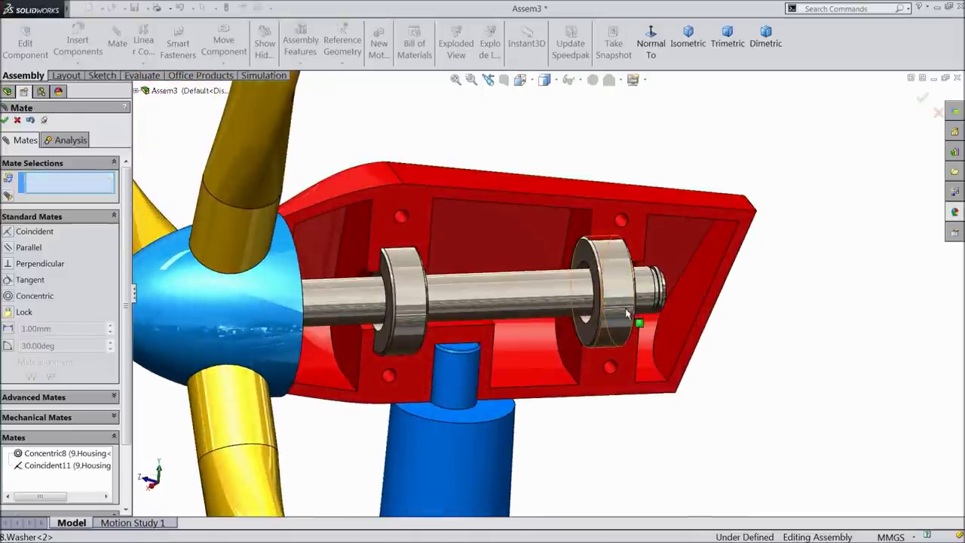
{"action": "scroll", "coordinate": [606, 323], "scroll_direction": "up", "scroll_amount": 3}
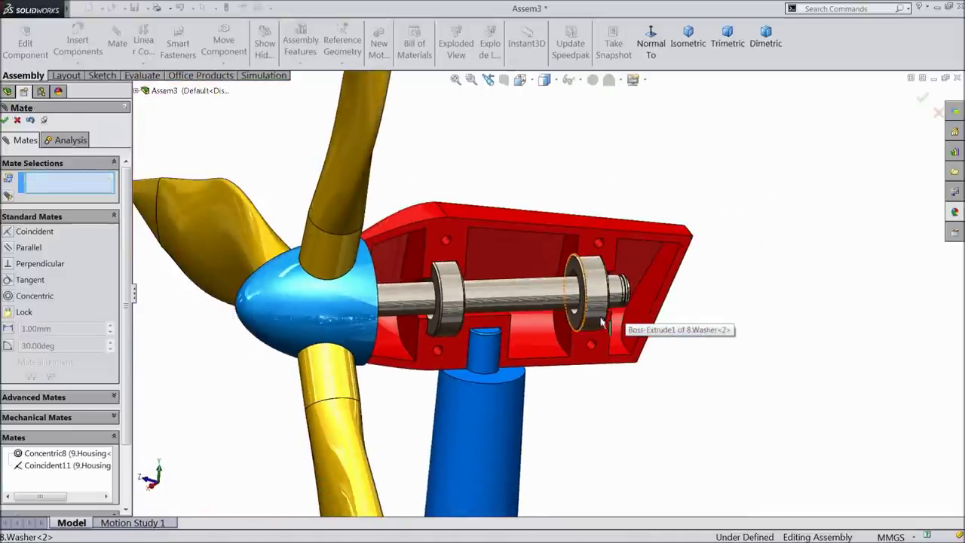
{"action": "left_click", "coordinate": [6, 119]}
{"action": "middle_click_drag", "start_coordinate": [426, 324], "coordinate": [505, 292]}
{"action": "scroll", "coordinate": [467, 294], "scroll_direction": "down", "scroll_amount": 3}
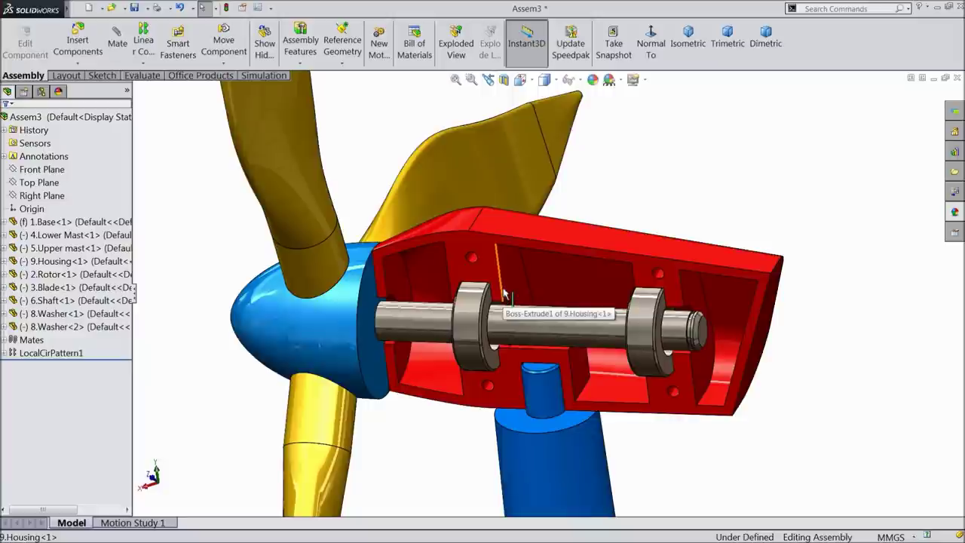
{"action": "left_click", "coordinate": [144, 65]}
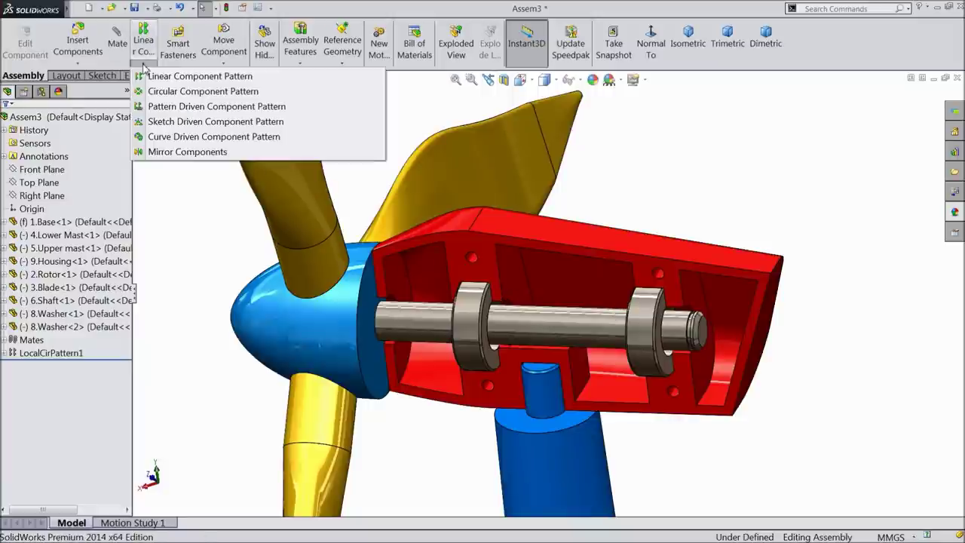
Step: Mirror 9.Housing-1 about its cut face as an opposite-hand version
{"action": "left_click", "coordinate": [178, 153]}
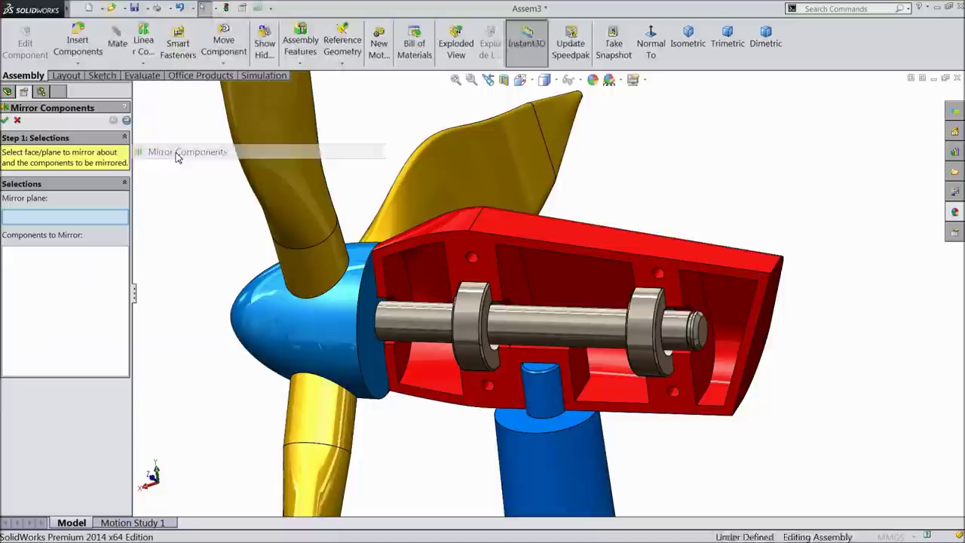
{"action": "left_click", "coordinate": [456, 252]}
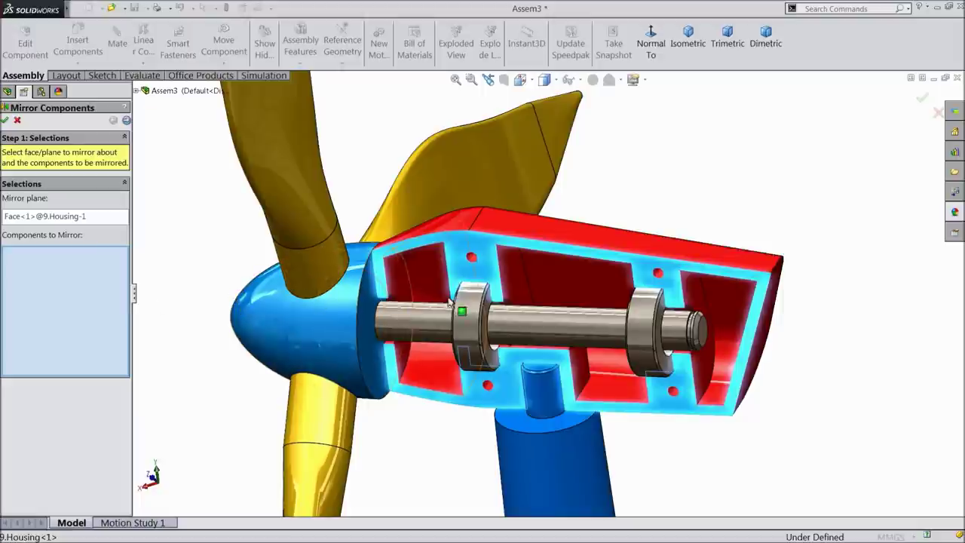
{"action": "left_click", "coordinate": [499, 232]}
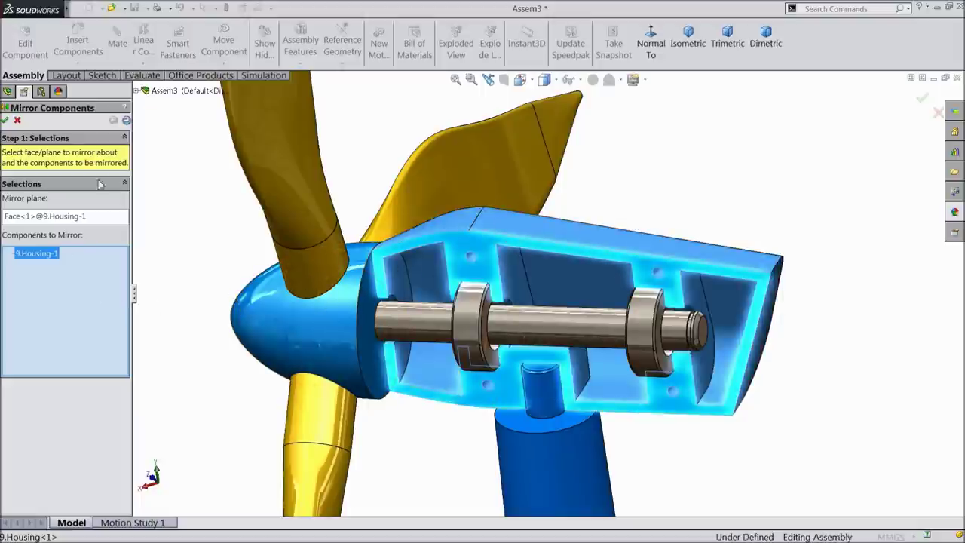
{"action": "left_click", "coordinate": [126, 121]}
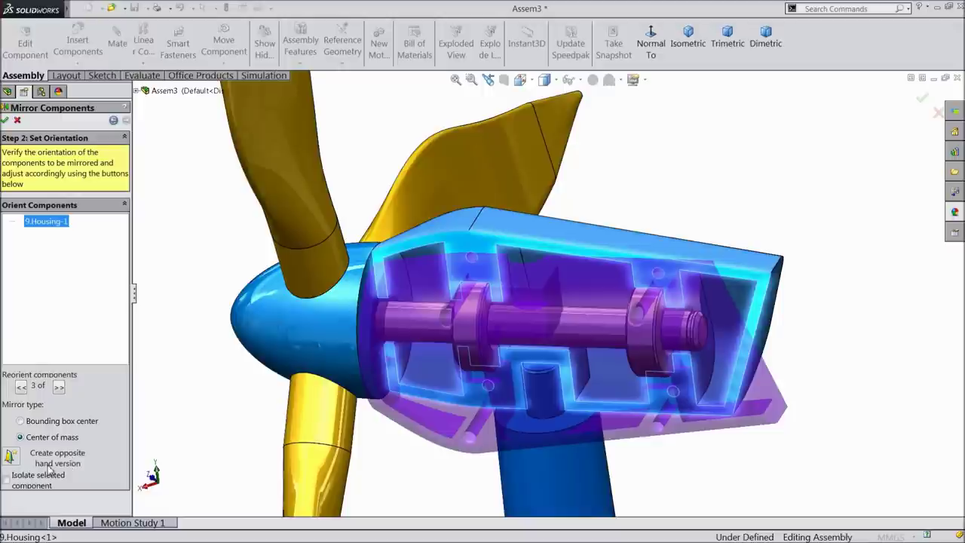
{"action": "left_click", "coordinate": [10, 456]}
{"action": "middle_click_drag", "start_coordinate": [510, 356], "coordinate": [545, 351]}
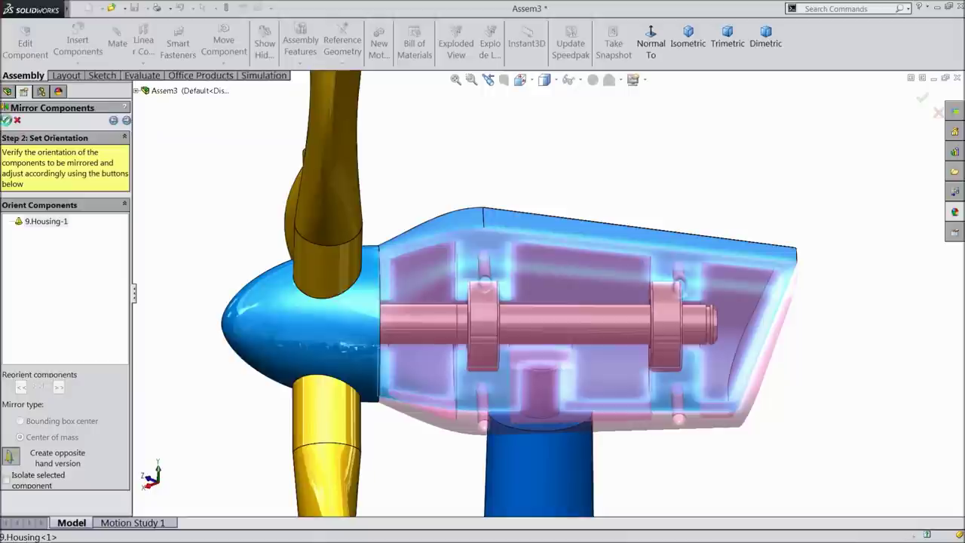
{"action": "left_click", "coordinate": [5, 120]}
{"action": "middle_click_drag", "start_coordinate": [518, 273], "coordinate": [490, 245]}
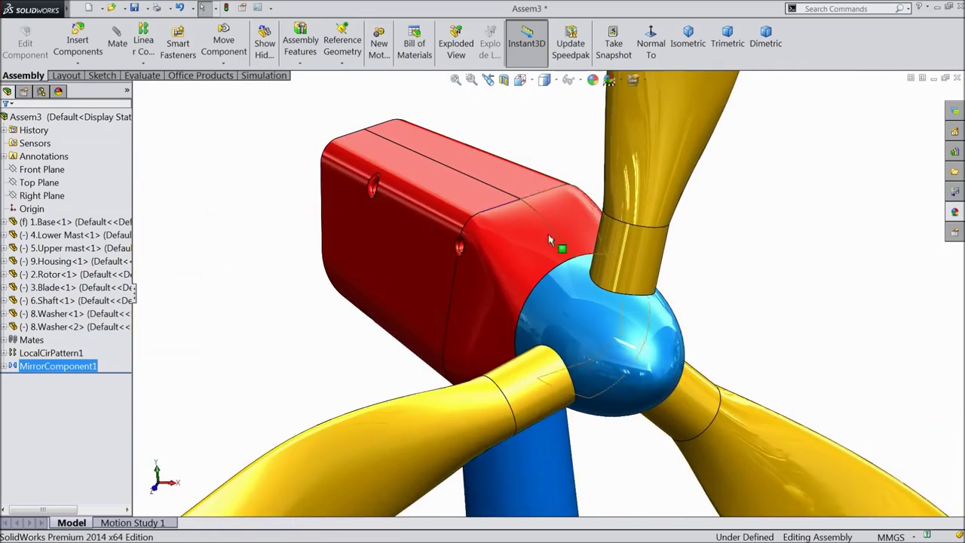
Step: Make the housing component transparent
{"action": "scroll", "coordinate": [488, 243], "scroll_direction": "down", "scroll_amount": 3}
{"action": "left_click", "coordinate": [487, 243]}
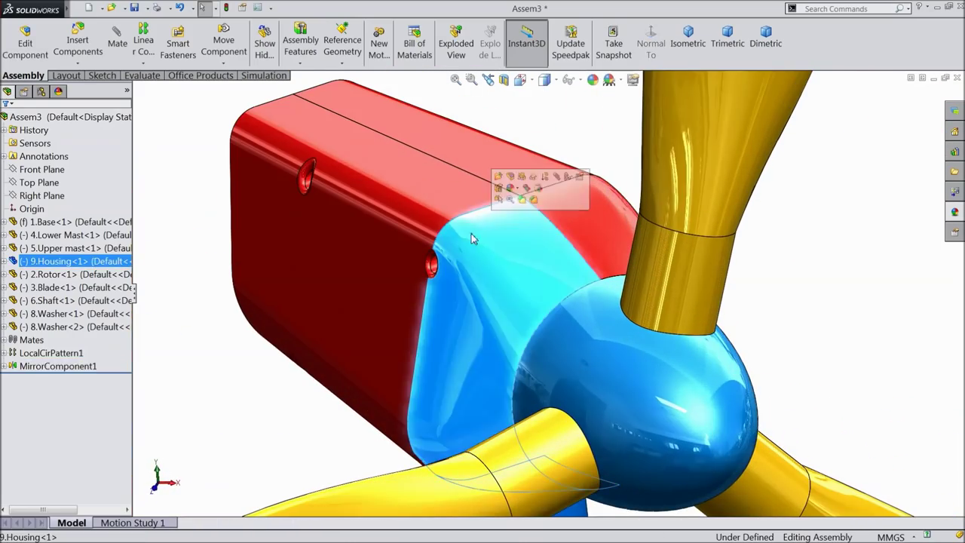
{"action": "left_click", "coordinate": [534, 178]}
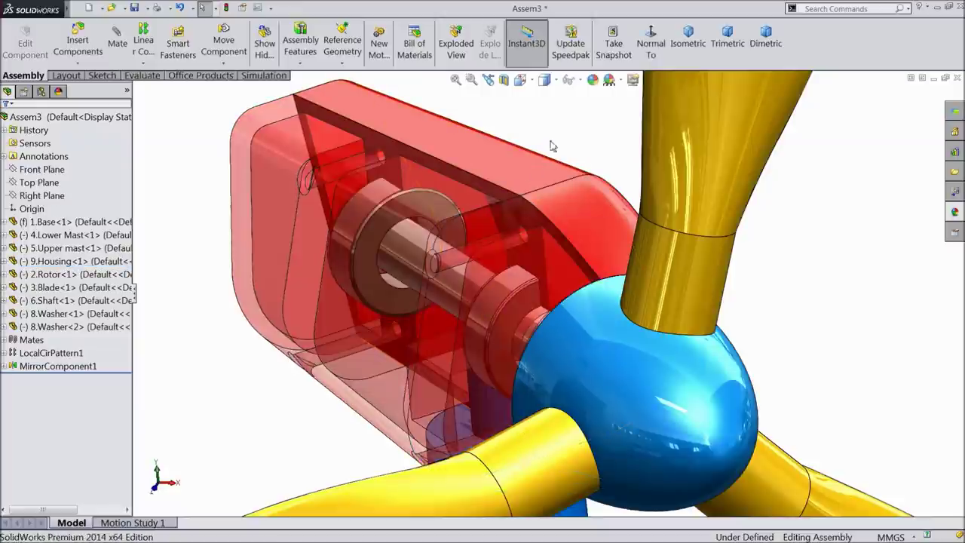
Step: Drag the blades and rotor hub to confirm the rotor spins freely
{"action": "scroll", "coordinate": [510, 232], "scroll_direction": "up", "scroll_amount": 2}
{"action": "scroll", "coordinate": [509, 231], "scroll_direction": "up", "scroll_amount": 2}
{"action": "middle_click_drag", "start_coordinate": [510, 232], "coordinate": [546, 313]}
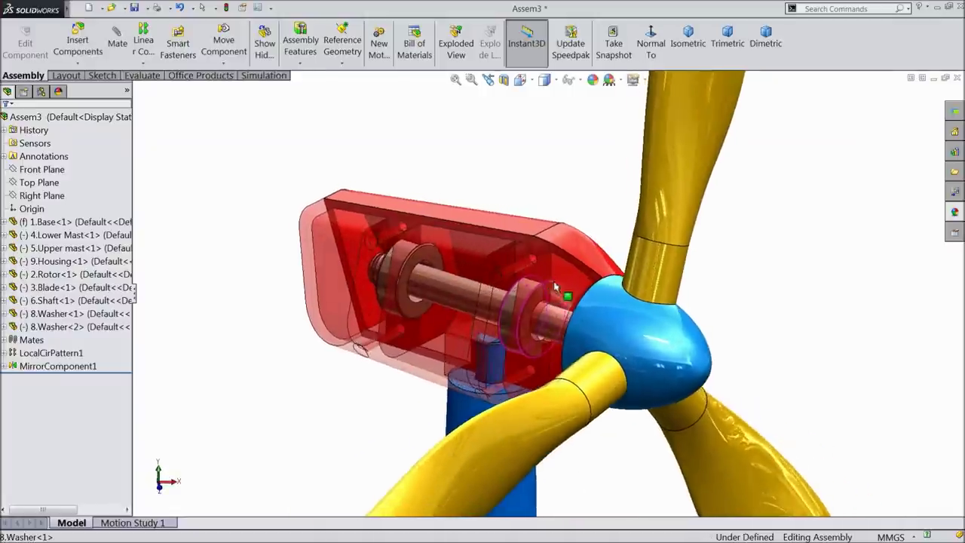
{"action": "scroll", "coordinate": [546, 313], "scroll_direction": "up", "scroll_amount": 2}
{"action": "scroll", "coordinate": [546, 313], "scroll_direction": "up", "scroll_amount": 8}
{"action": "mouse_move", "coordinate": [563, 361]}
{"action": "middle_mouse_down"}
{"action": "mouse_move", "coordinate": [535, 351]}
{"action": "mouse_move", "coordinate": [551, 351]}
{"action": "middle_mouse_up"}
{"action": "scroll", "coordinate": [578, 294], "scroll_direction": "down", "scroll_amount": 5}
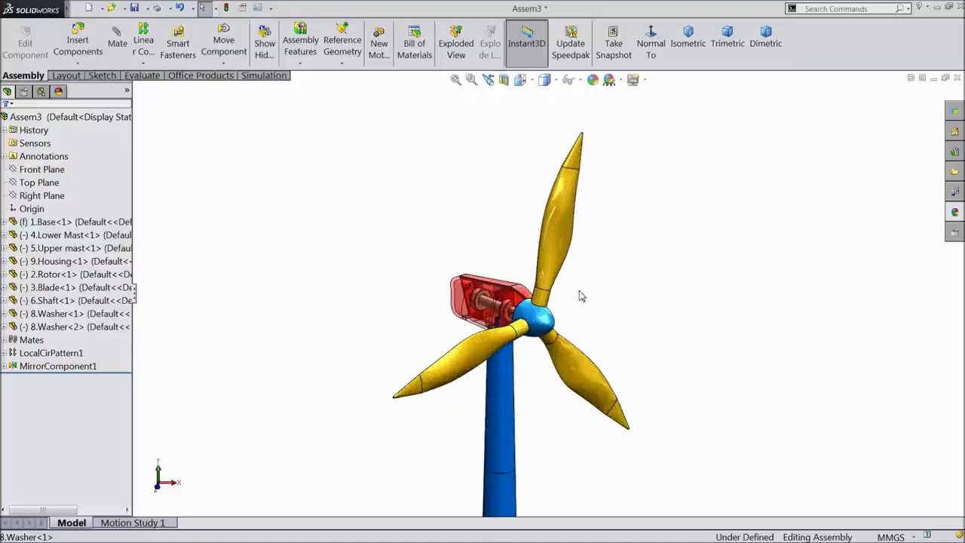
{"action": "middle_click_drag", "start_coordinate": [570, 314], "coordinate": [549, 314]}
{"action": "scroll", "coordinate": [538, 205], "scroll_direction": "down", "scroll_amount": 2}
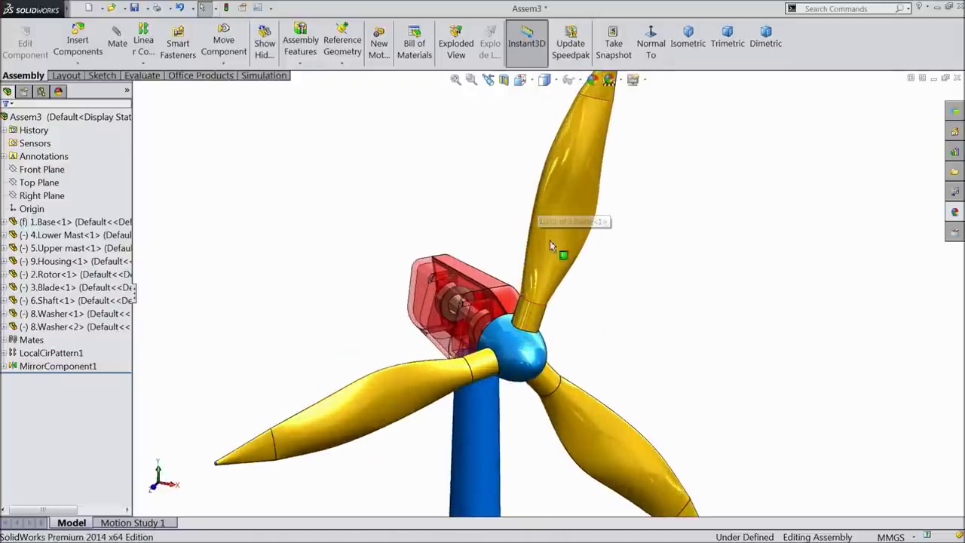
{"action": "left_click_drag", "start_coordinate": [368, 405], "coordinate": [411, 385]}
{"action": "left_click_drag", "start_coordinate": [545, 339], "coordinate": [546, 348]}
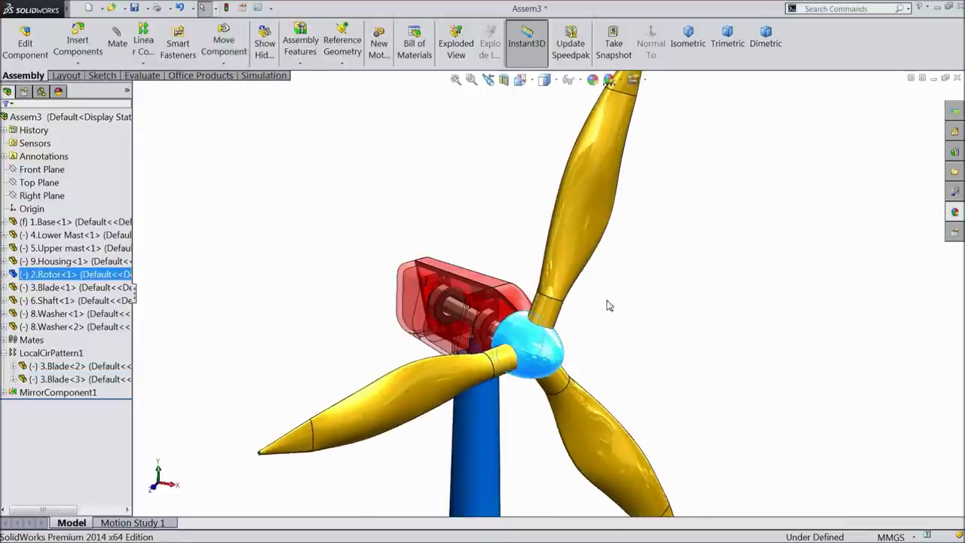
{"action": "left_click", "coordinate": [631, 288]}
Step: Zoom in and pan so the whole turbine is framed in view
{"action": "right_click", "coordinate": [645, 271]}
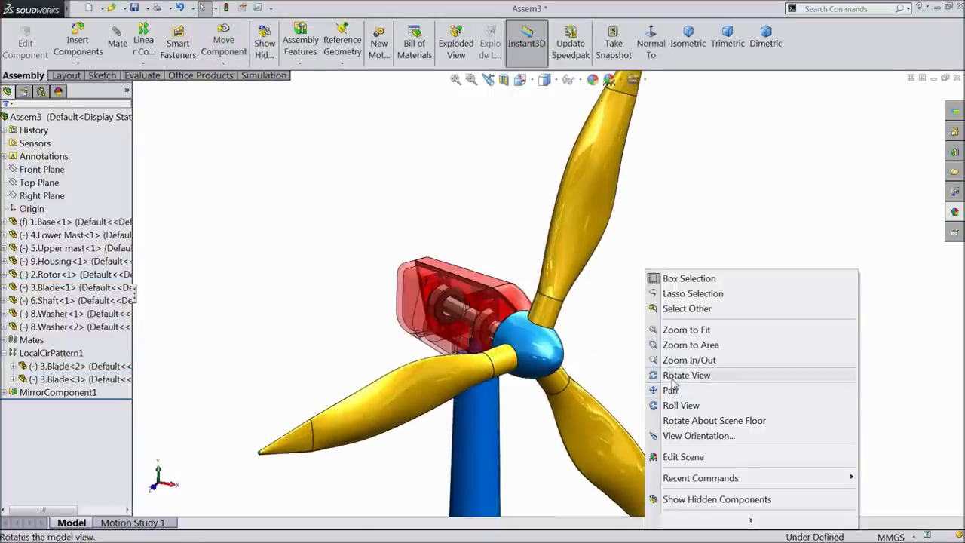
{"action": "left_click", "coordinate": [688, 359]}
{"action": "left_click_drag", "start_coordinate": [674, 370], "coordinate": [674, 366]}
{"action": "left_click_drag", "start_coordinate": [673, 372], "coordinate": [672, 372]}
{"action": "right_click", "coordinate": [650, 314]}
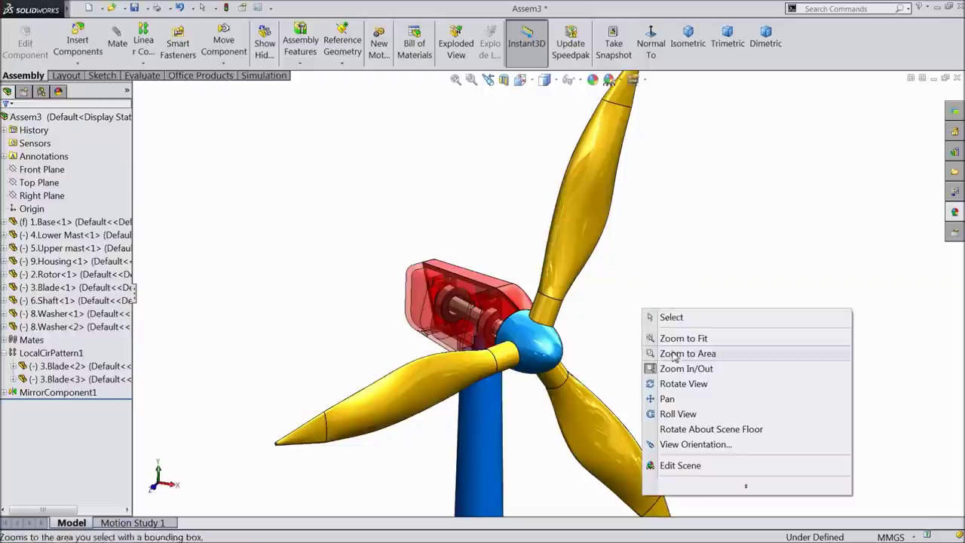
{"action": "left_click", "coordinate": [652, 396]}
{"action": "left_click_drag", "start_coordinate": [691, 366], "coordinate": [665, 320]}
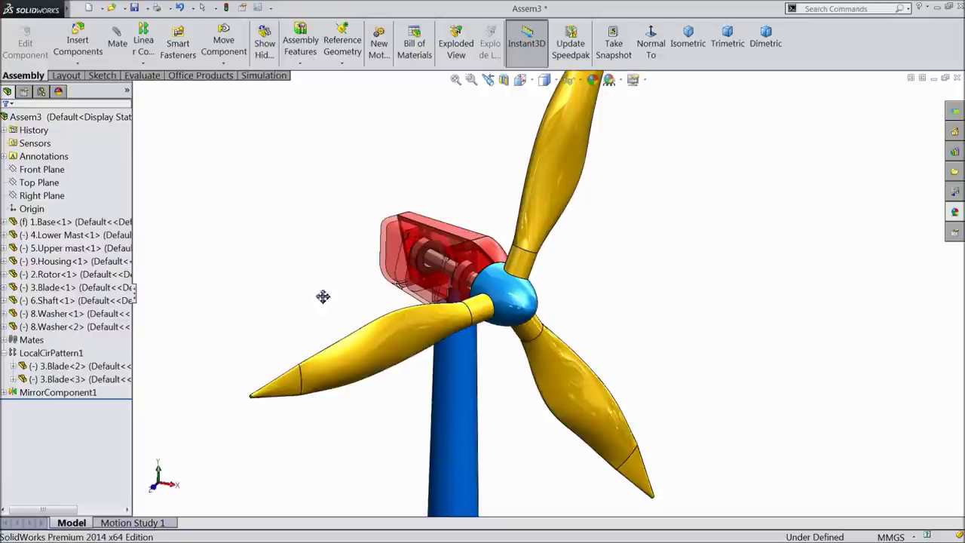
Step: Rebuild and save the assembly as Assem3.SLDASM, saving the modified components too
{"action": "left_click", "coordinate": [138, 9]}
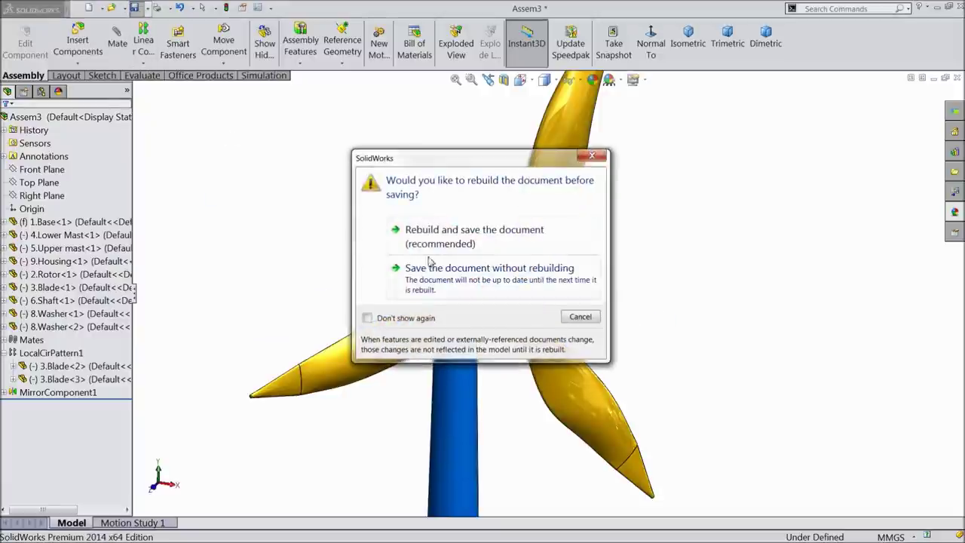
{"action": "left_click", "coordinate": [443, 243]}
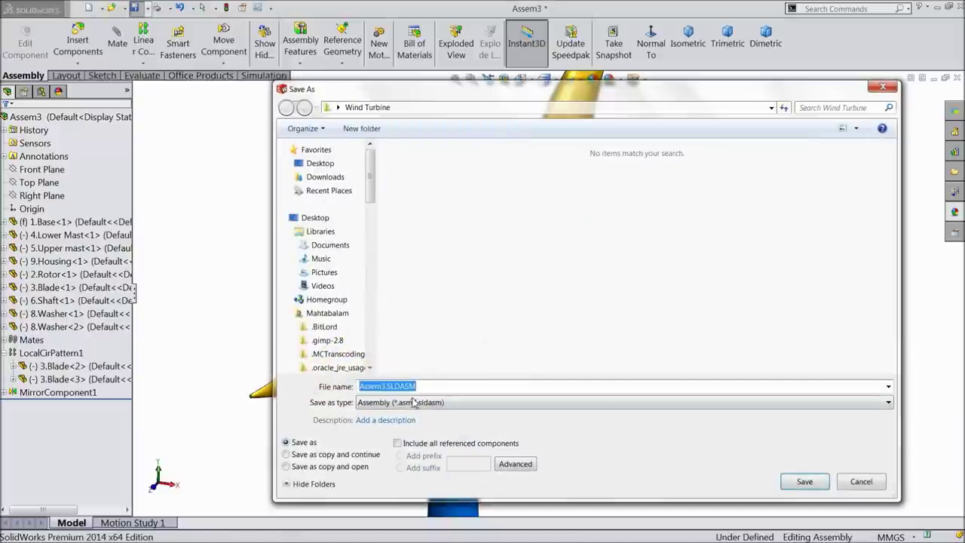
{"action": "left_click", "coordinate": [804, 483]}
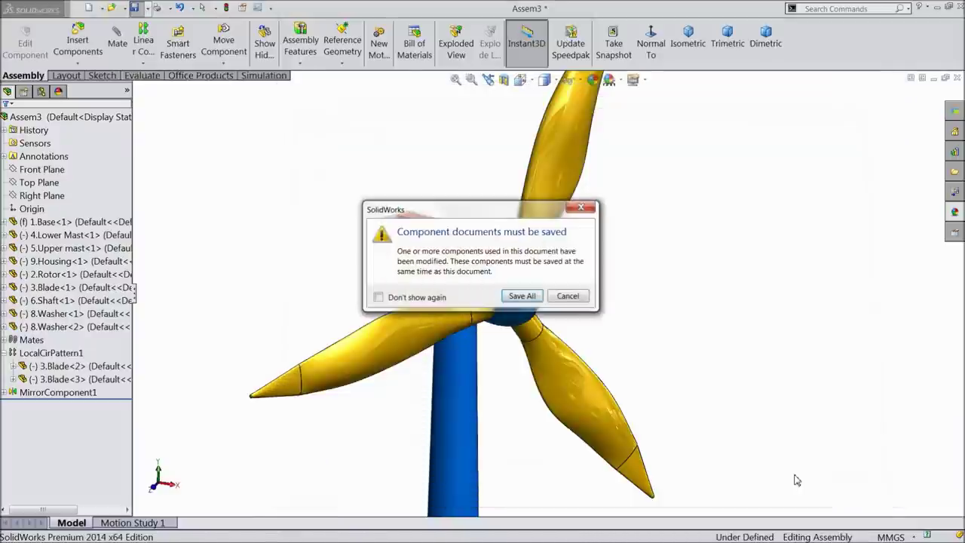
{"action": "left_click", "coordinate": [518, 296]}
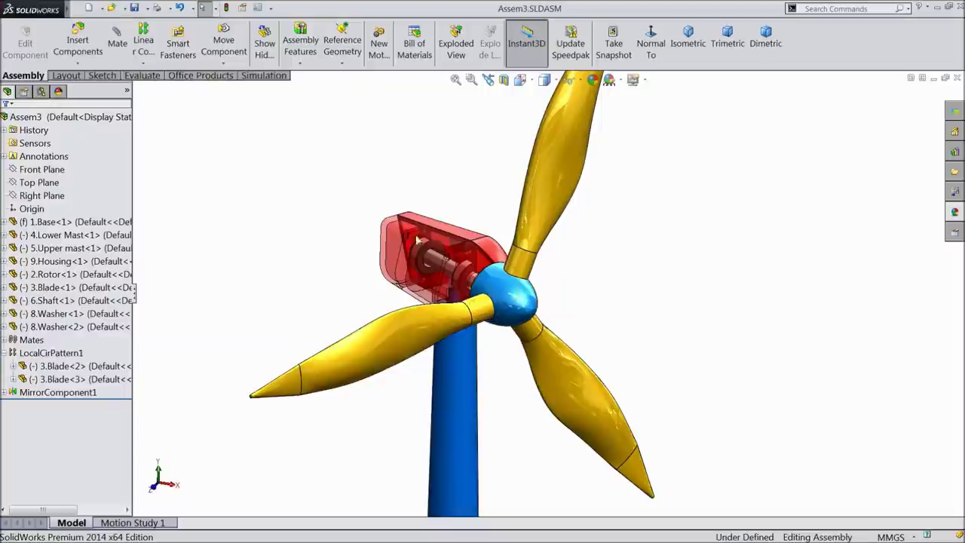
{"action": "right_click", "coordinate": [820, 52]}
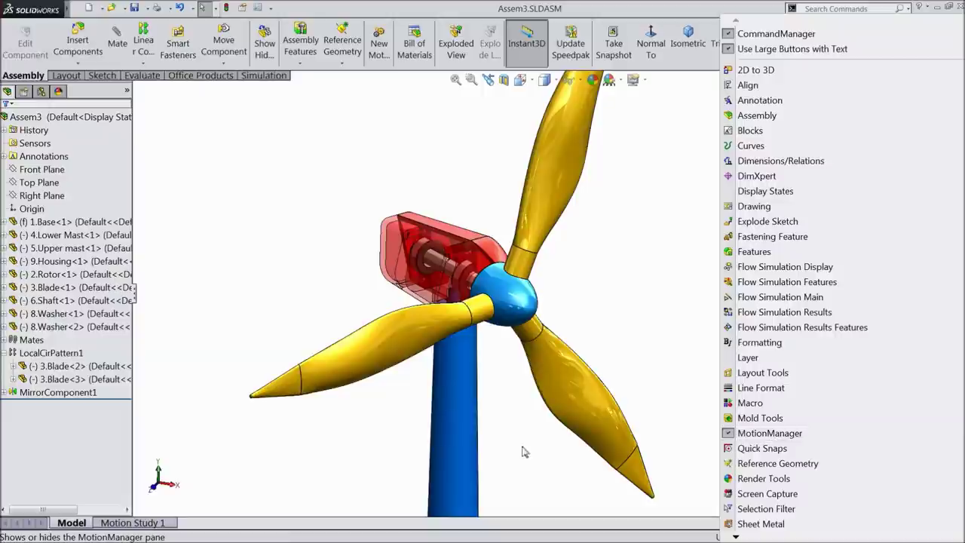
Step: Open Motion Study 1 with an expanded timeline and accept its properties at 25 frames per second
{"action": "left_click", "coordinate": [188, 350]}
{"action": "left_click", "coordinate": [153, 524]}
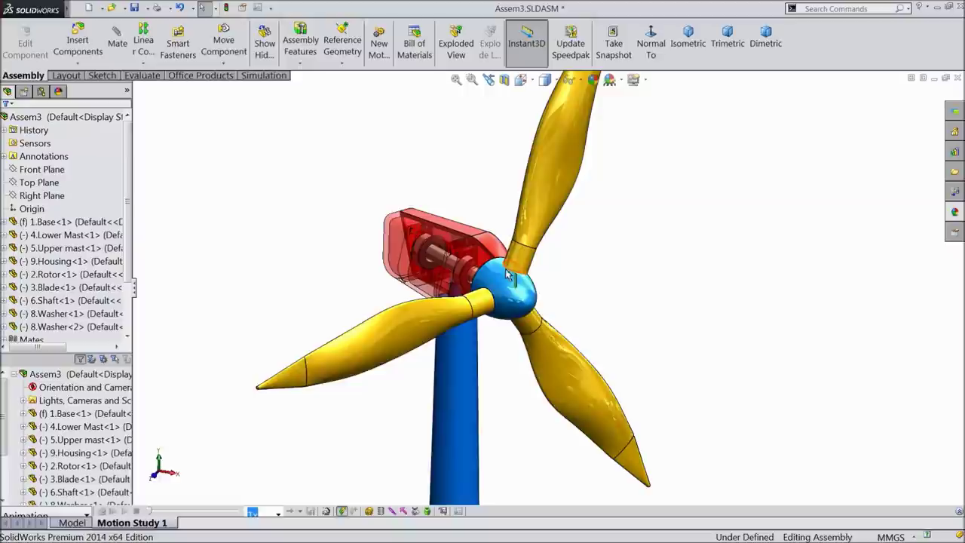
{"action": "left_click", "coordinate": [959, 512]}
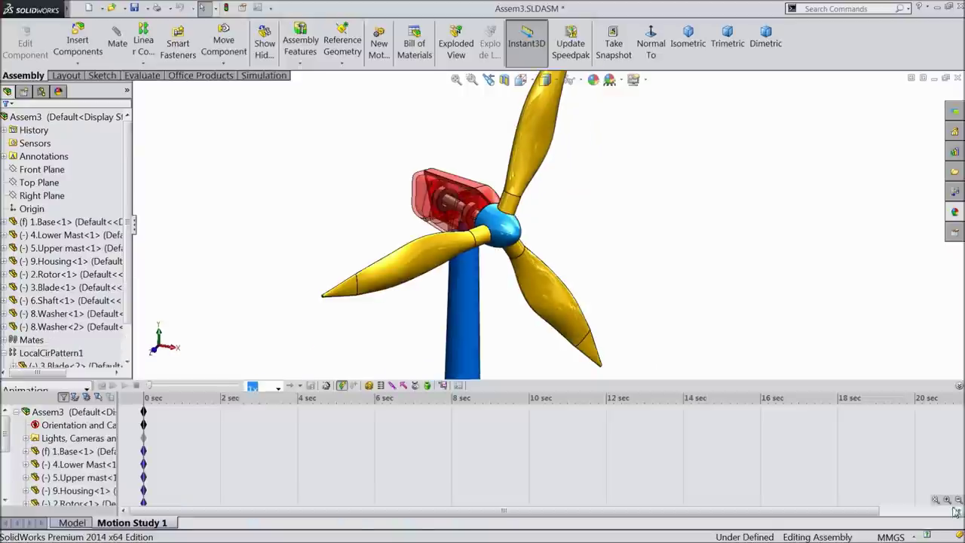
{"action": "left_click", "coordinate": [459, 386]}
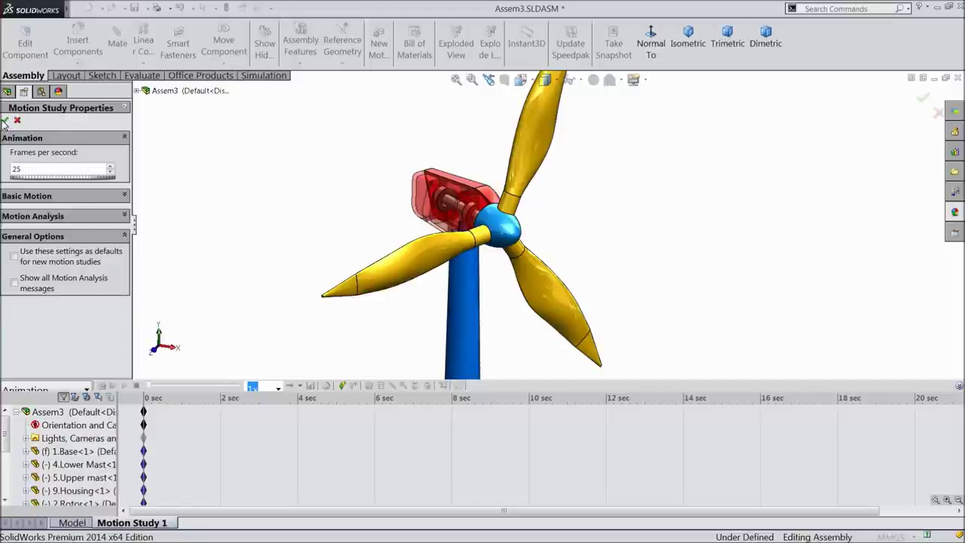
{"action": "left_click", "coordinate": [6, 120]}
{"action": "left_click", "coordinate": [111, 221]}
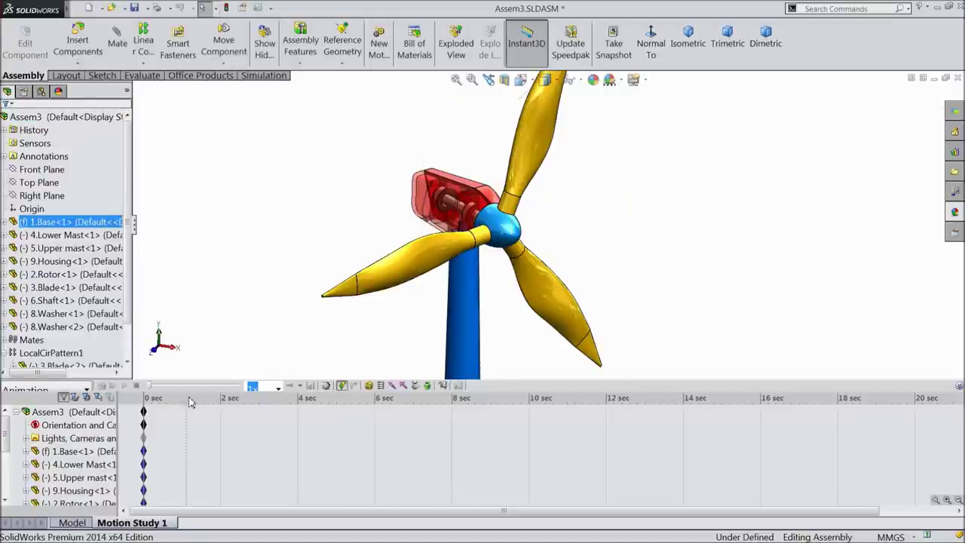
Step: Drag the assembly's end key to stretch the animation to 12 seconds
{"action": "left_click", "coordinate": [143, 411]}
{"action": "left_click_drag", "start_coordinate": [143, 411], "coordinate": [182, 411]}
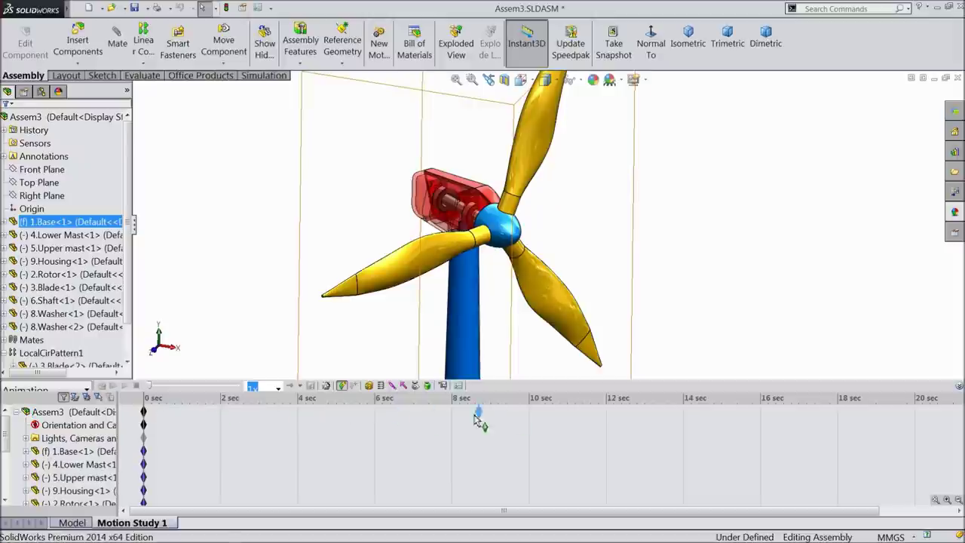
{"action": "left_click_drag", "start_coordinate": [610, 427], "coordinate": [607, 413]}
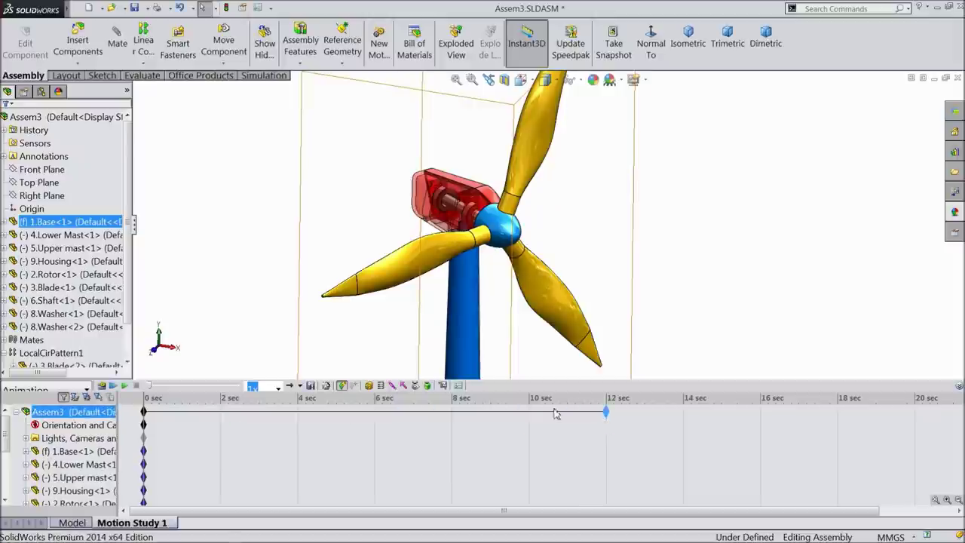
{"action": "left_click", "coordinate": [367, 386]}
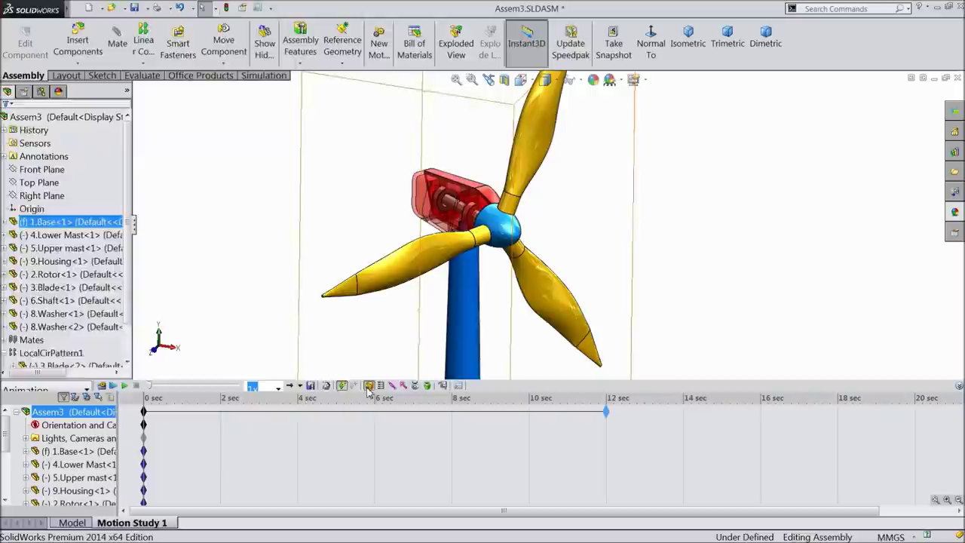
Step: Add a 25 RPM rotary motor on the rotor hub edge as RotaryMotor1
{"action": "left_click", "coordinate": [486, 216]}
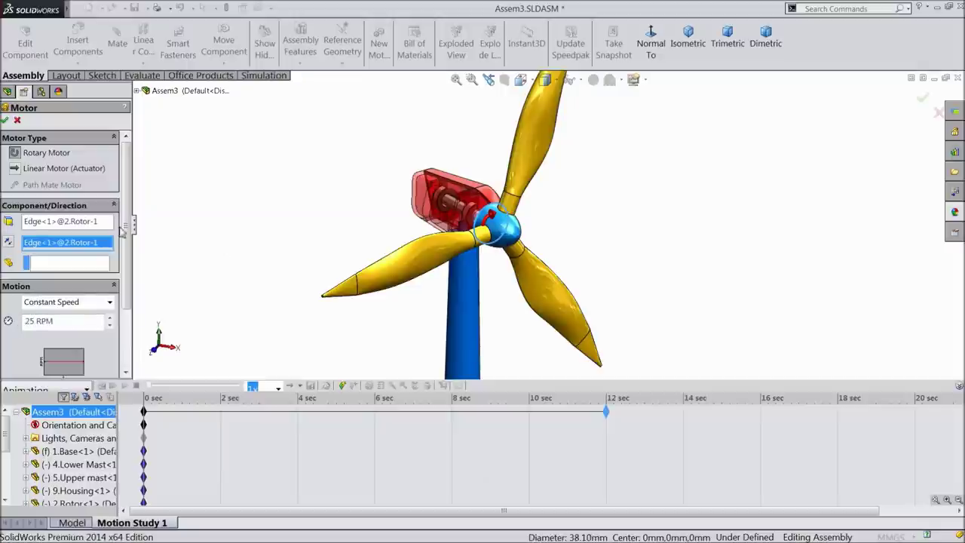
{"action": "left_click", "coordinate": [6, 121]}
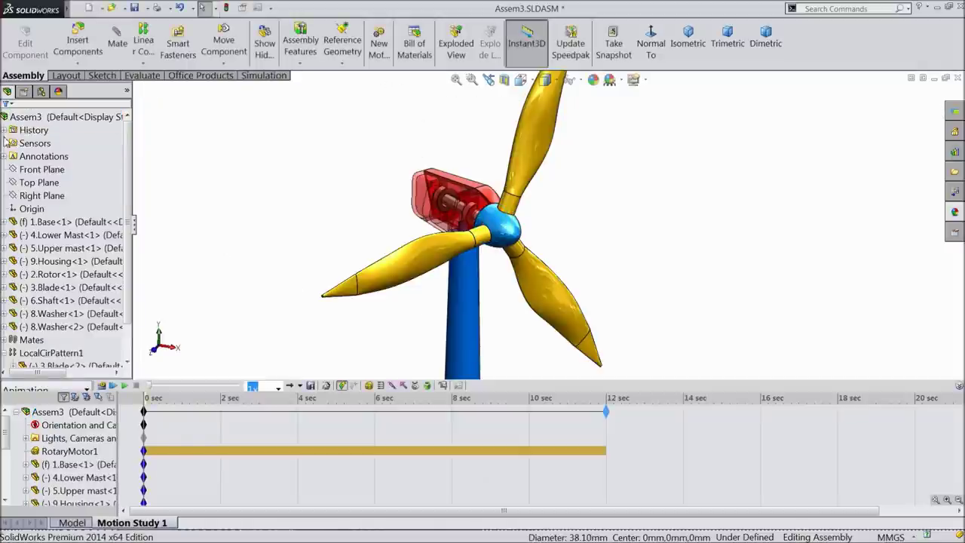
Step: Calculate Motion Study 1 and play the three blades spinning at 25 RPM in Loop mode
{"action": "left_click", "coordinate": [102, 386]}
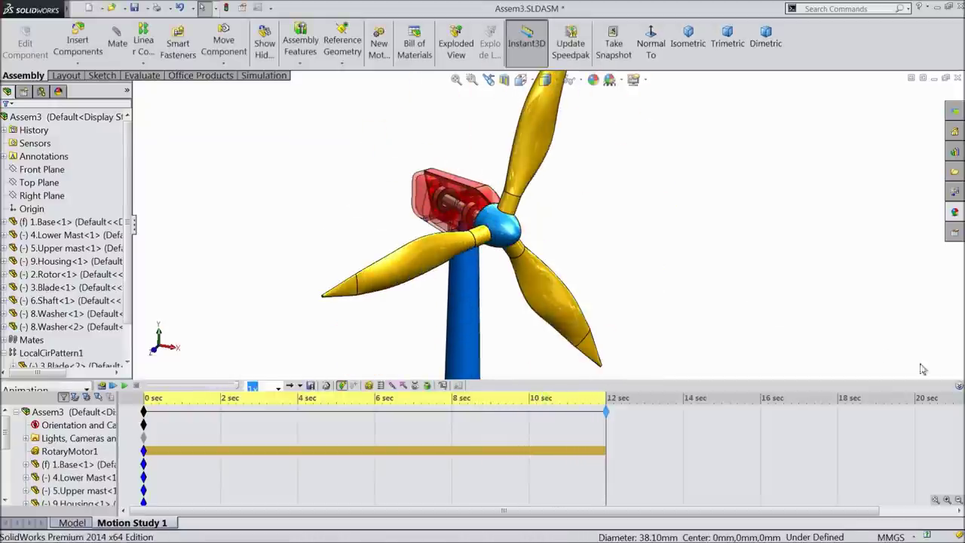
{"action": "left_click", "coordinate": [959, 385]}
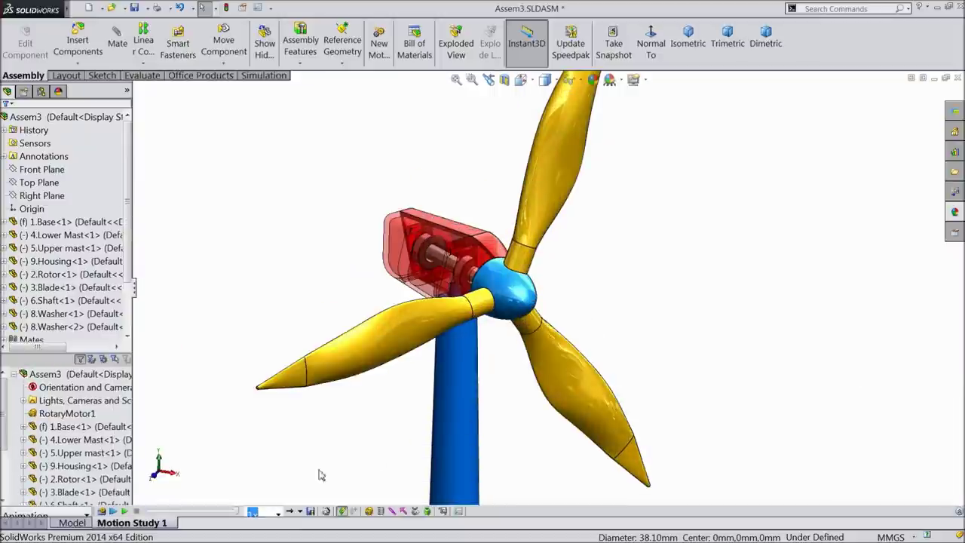
{"action": "left_click", "coordinate": [124, 513]}
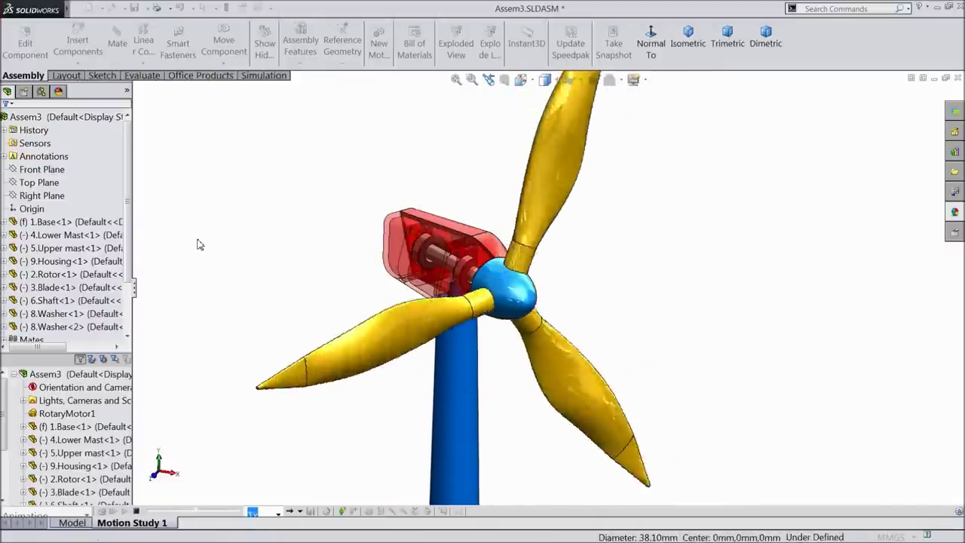
{"action": "left_click", "coordinate": [292, 511]}
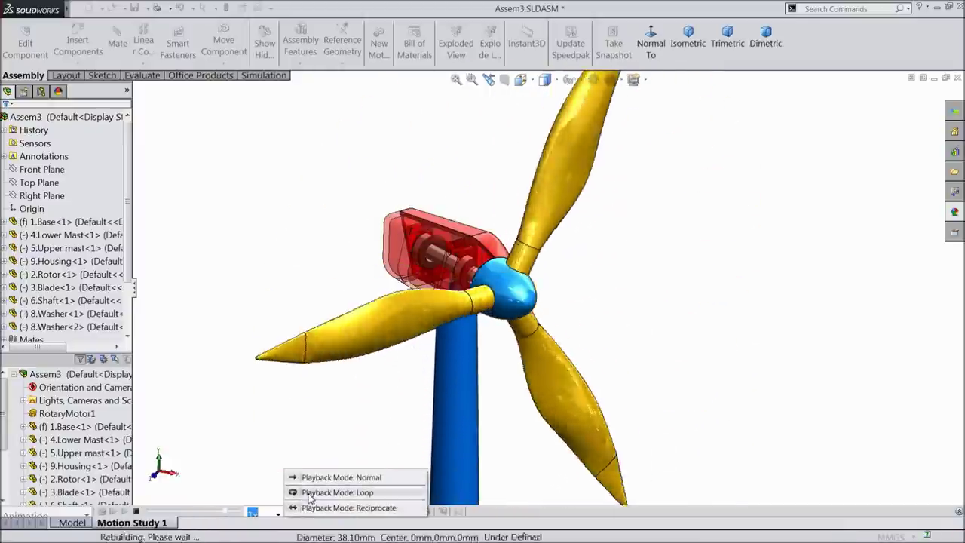
{"action": "left_click", "coordinate": [309, 492]}
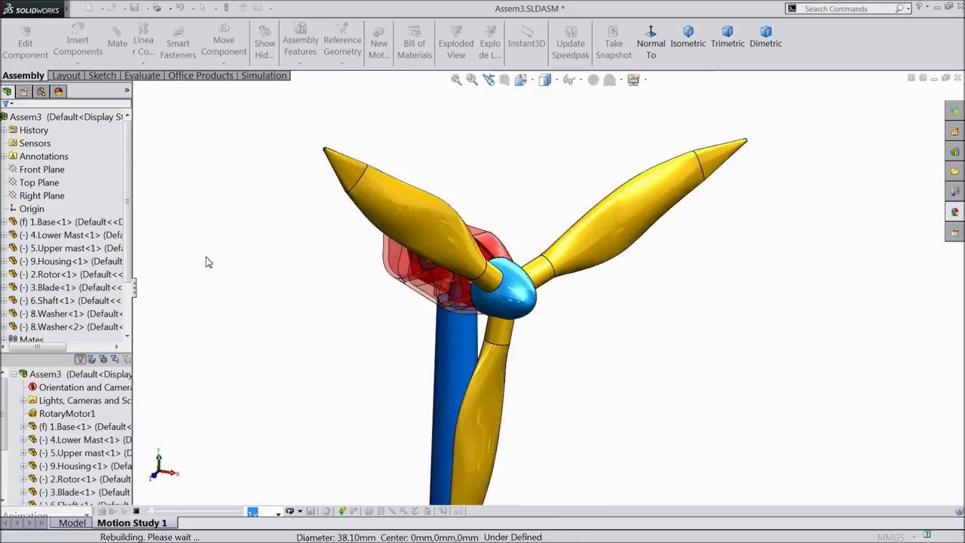